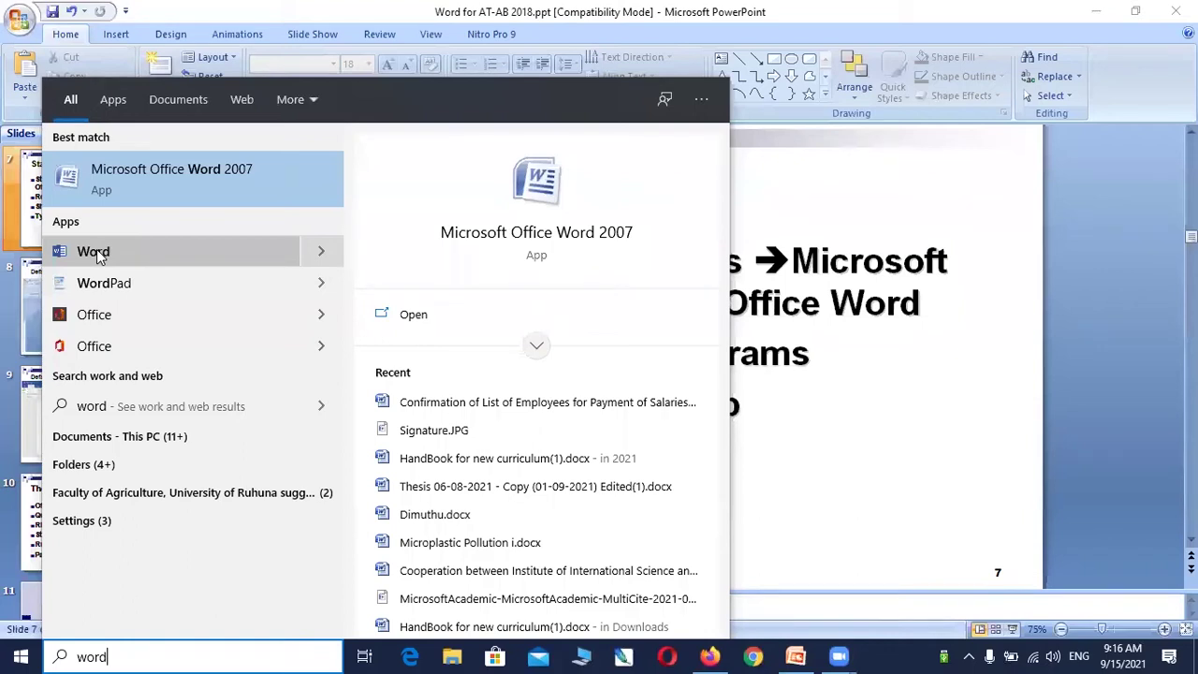
- Start Word with a blank document, and launch Microsoft Office Word 2007 alongside it by searching for "word"
{"action": "left_click", "coordinate": [97, 251]}
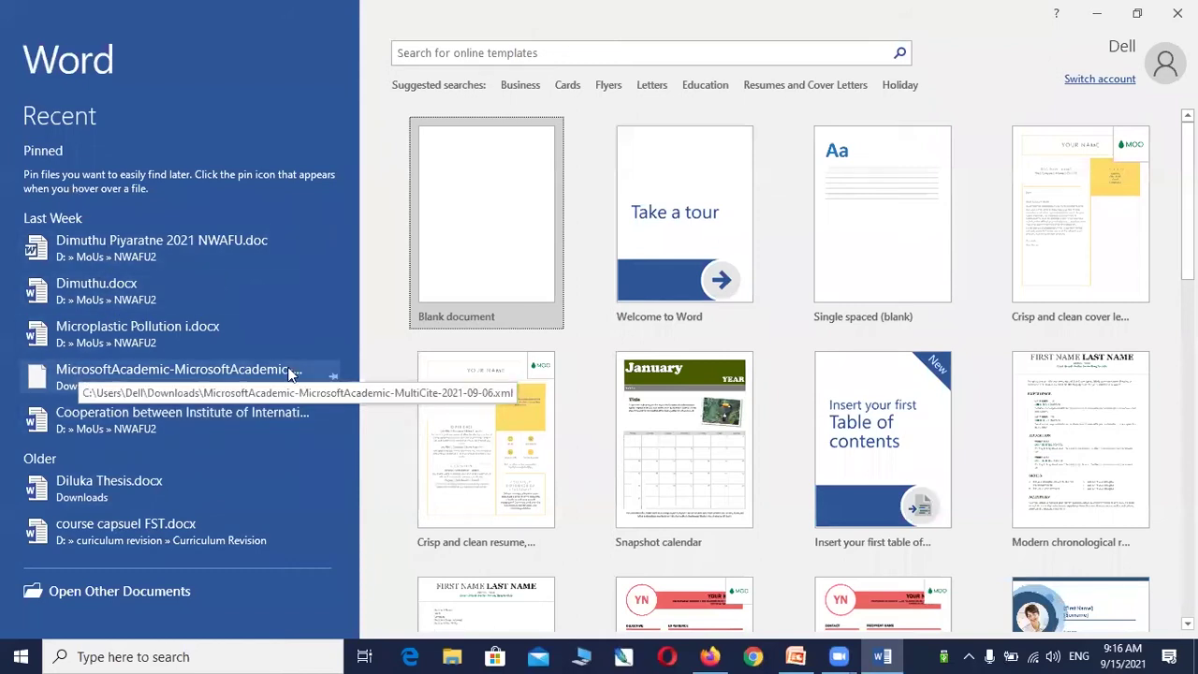
{"action": "left_click", "coordinate": [480, 238]}
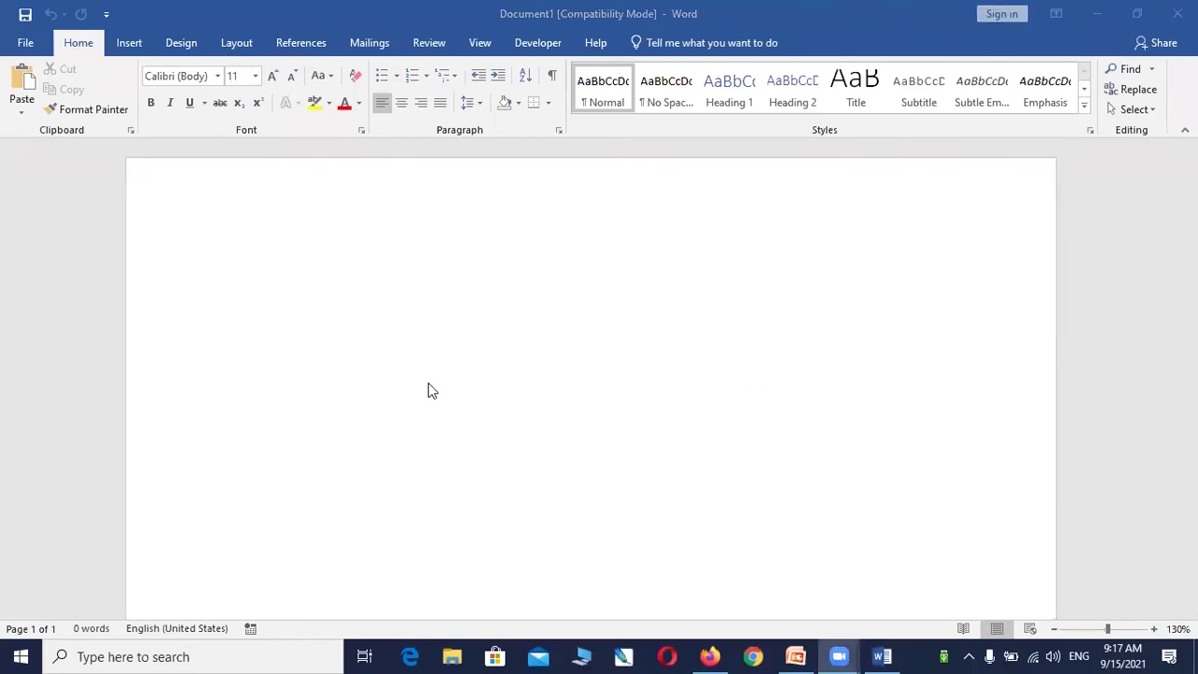
{"action": "left_click", "coordinate": [215, 656]}
{"action": "type", "text": "word"}
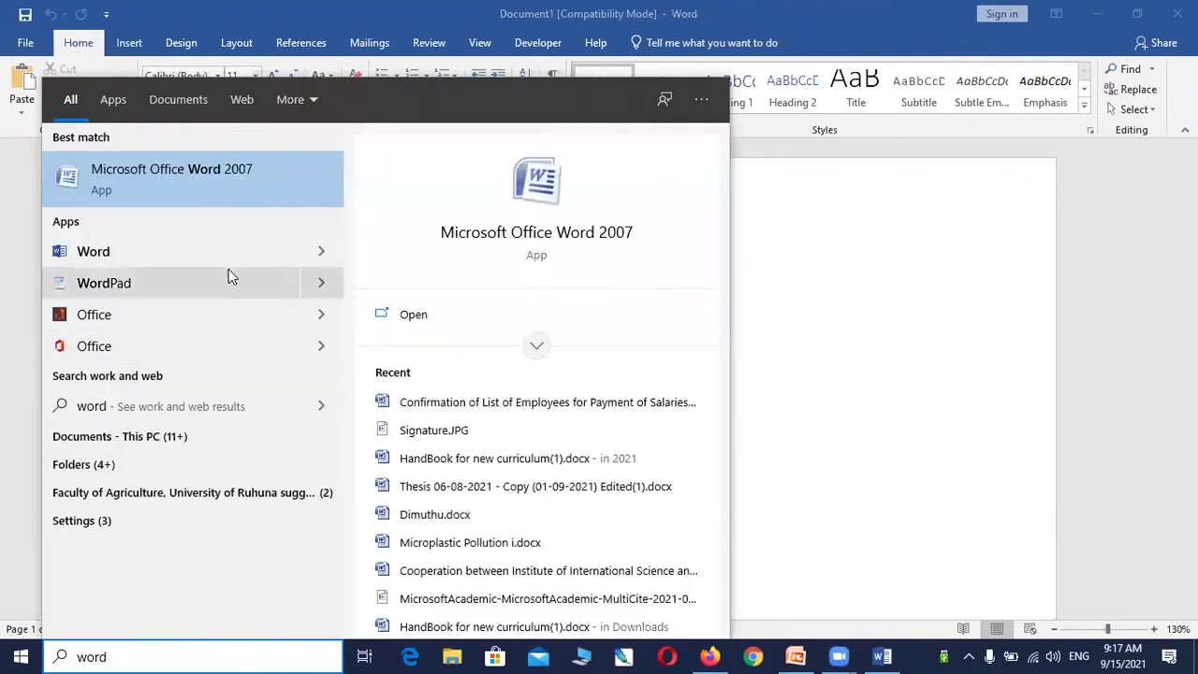
{"action": "left_click", "coordinate": [235, 173]}
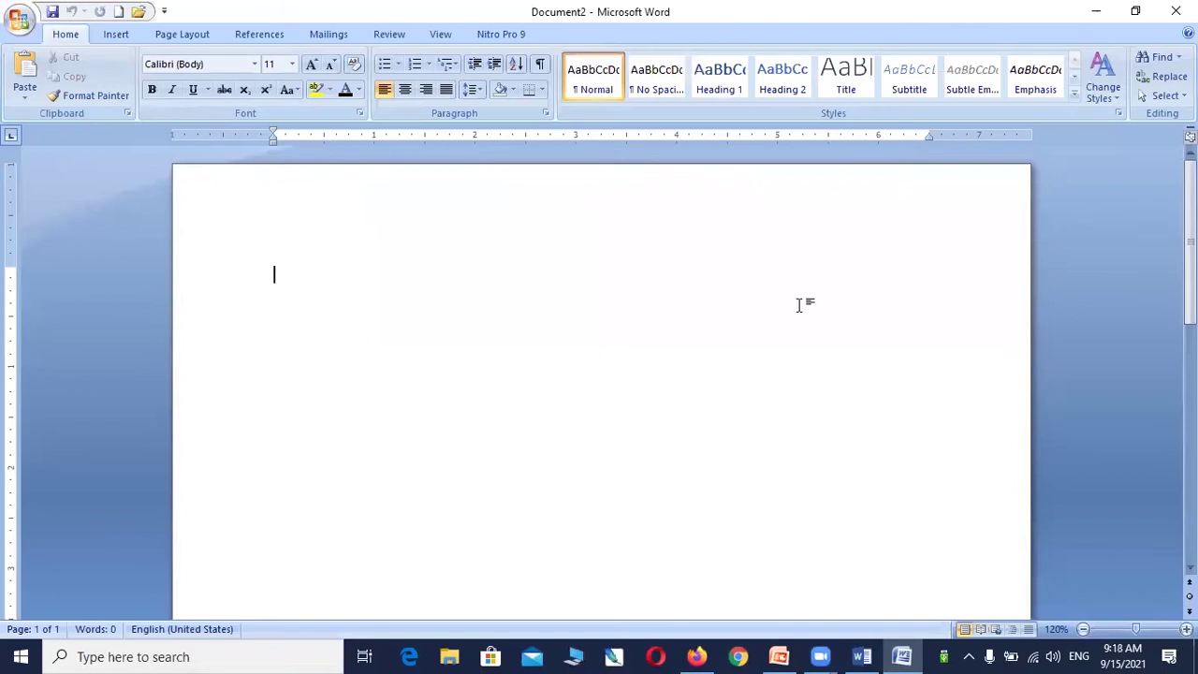
- Compare the Word 2007 window with the newer Word by shrinking and moving it, maximizing it again and switching between both versions
{"action": "left_click", "coordinate": [1135, 11]}
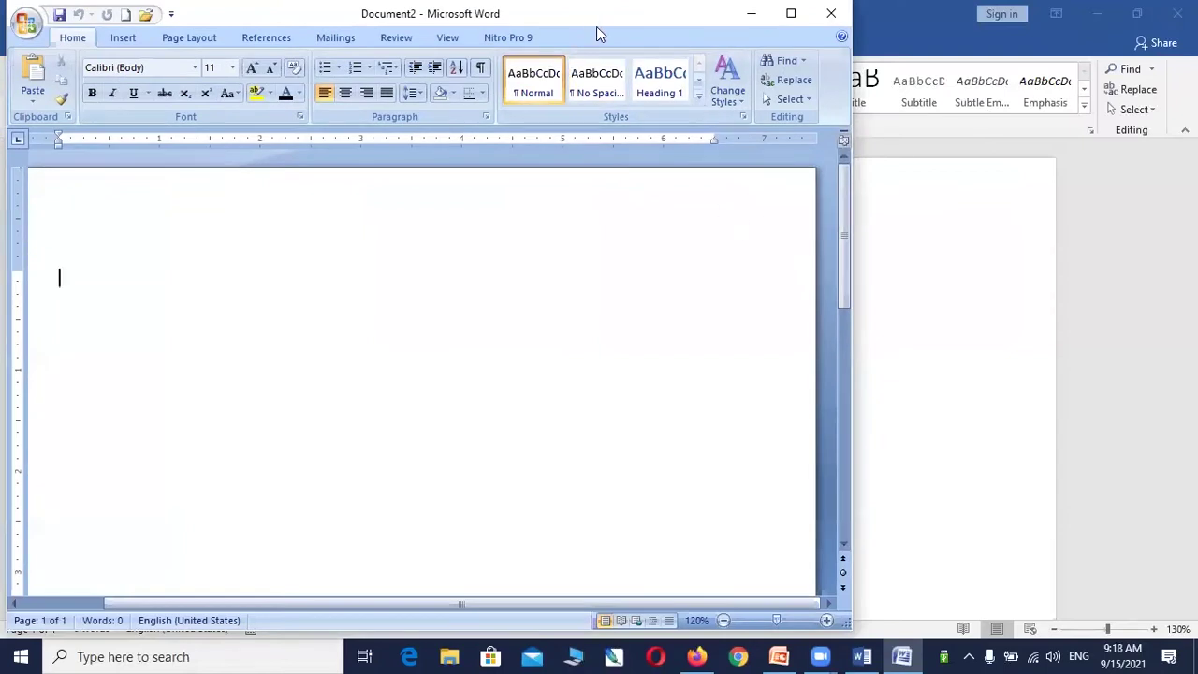
{"action": "left_click_drag", "start_coordinate": [596, 28], "coordinate": [792, 195]}
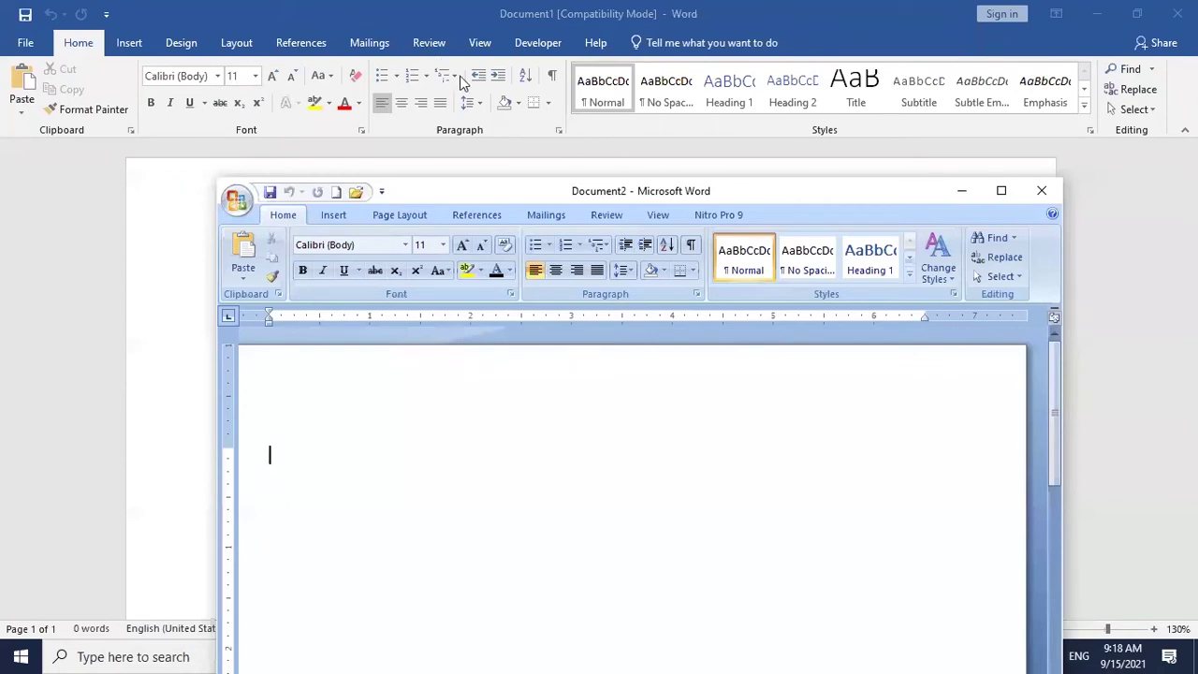
{"action": "left_click", "coordinate": [1000, 191]}
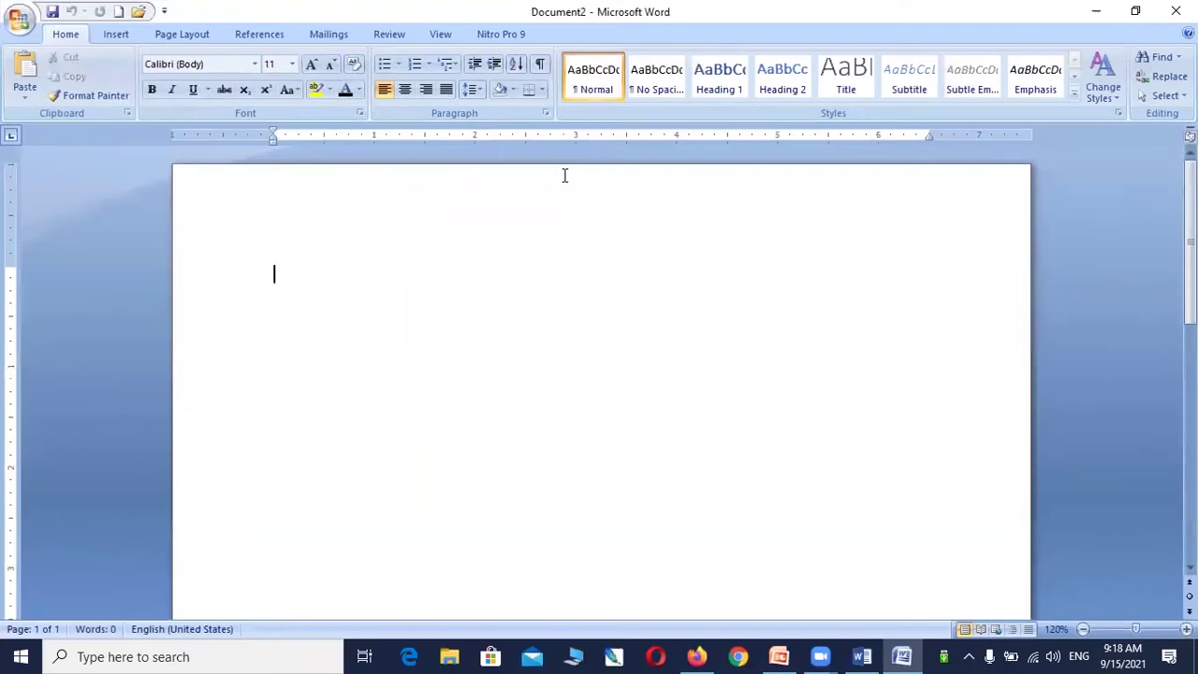
{"action": "key", "text": "alt+Tab"}
{"action": "key", "text": "alt+Tab"}
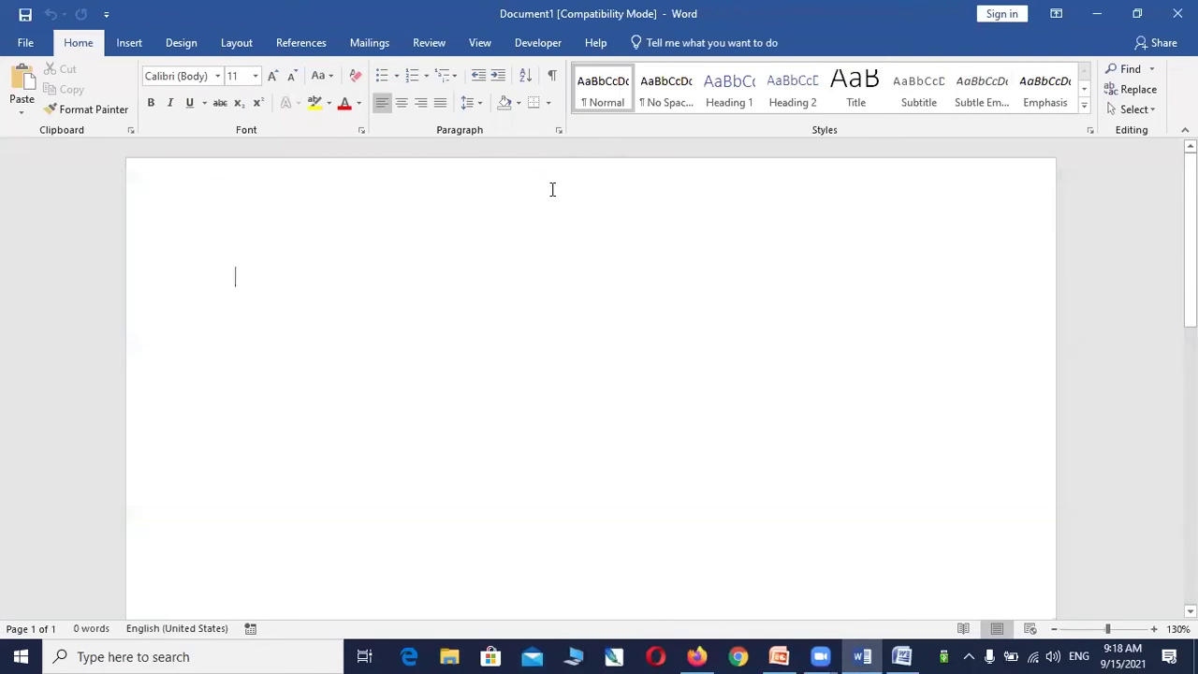
{"action": "key", "text": "alt+Tab"}
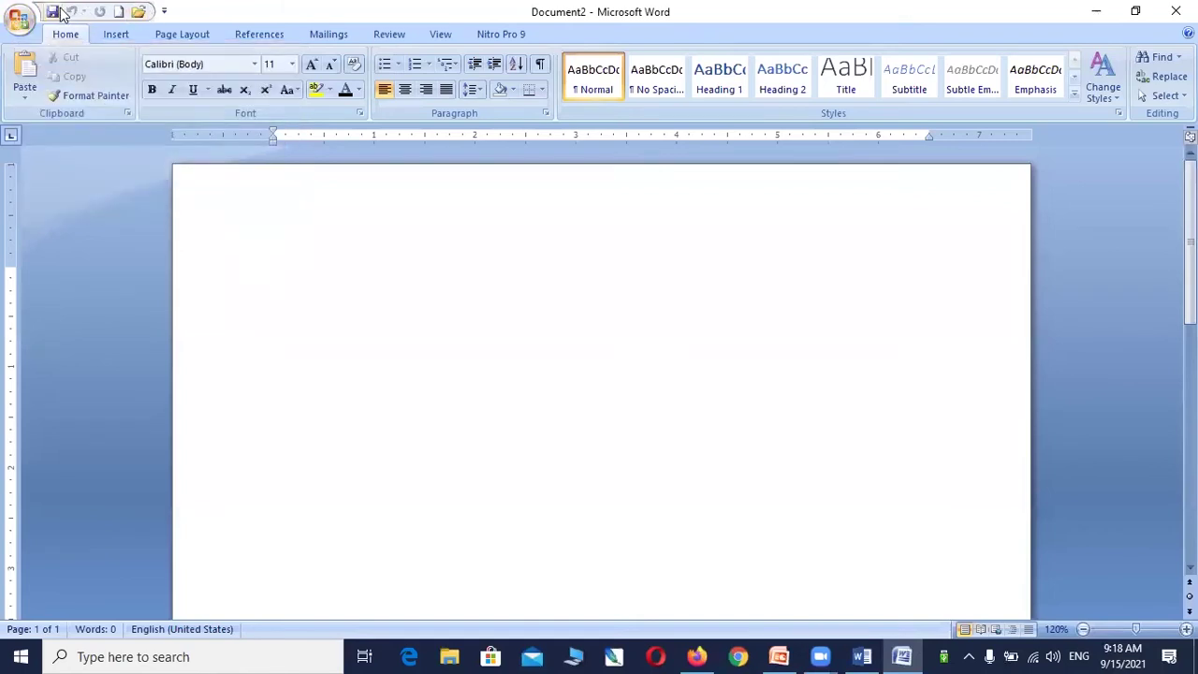
- View the Quick Access Toolbar customization options and the Insert commands in Word 2007, and return to the Home commands
{"action": "left_click", "coordinate": [164, 12]}
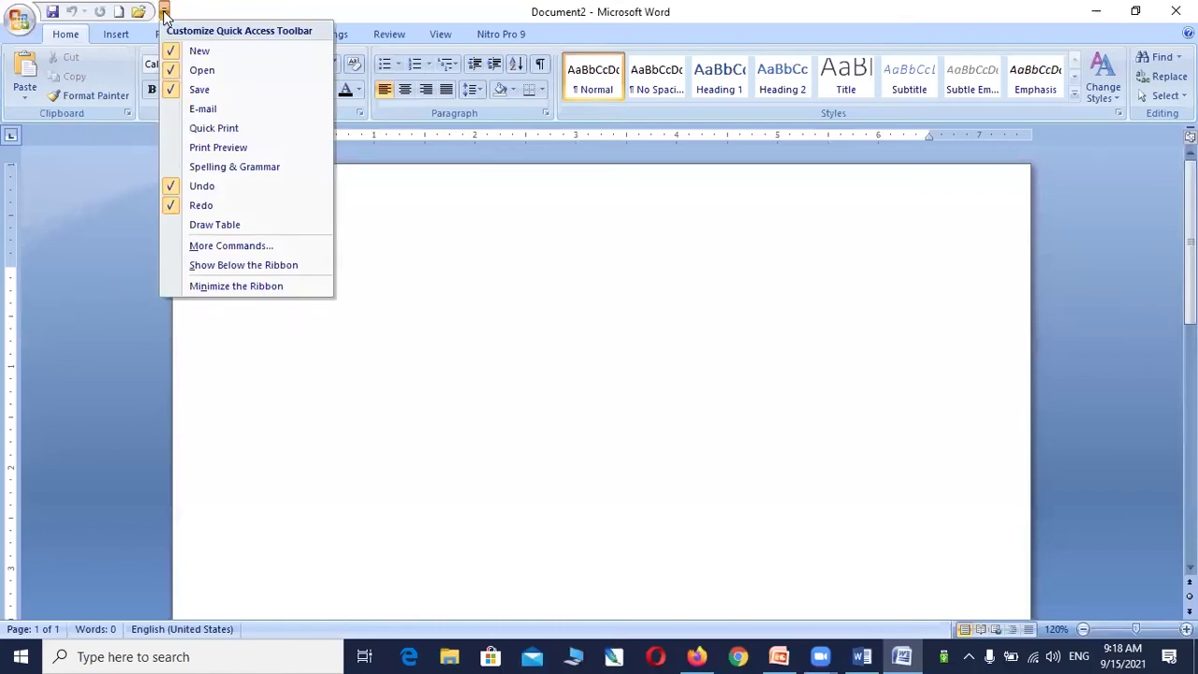
{"action": "left_click", "coordinate": [217, 9]}
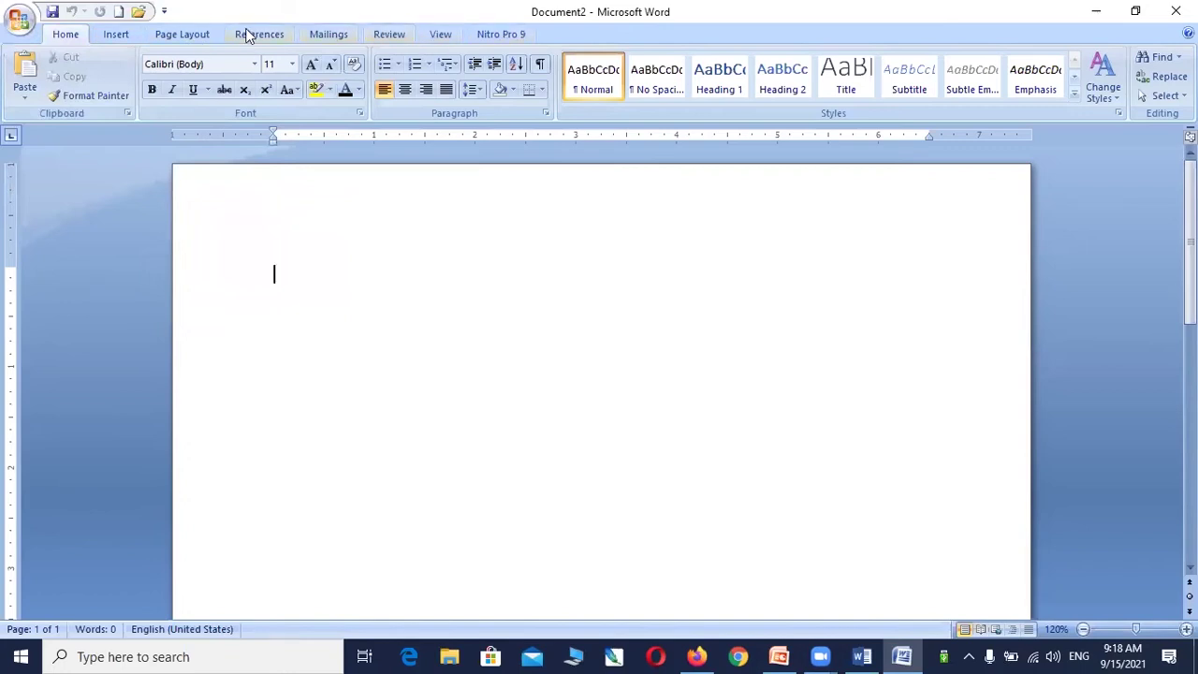
{"action": "left_click", "coordinate": [116, 33]}
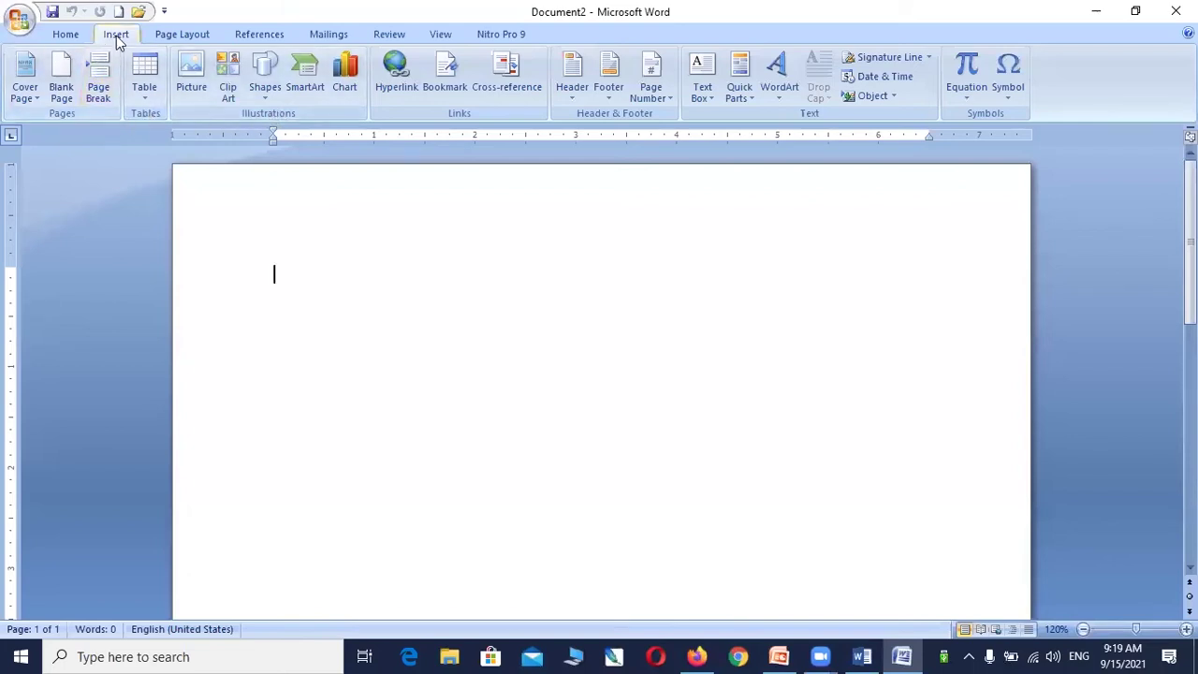
{"action": "left_click", "coordinate": [66, 38]}
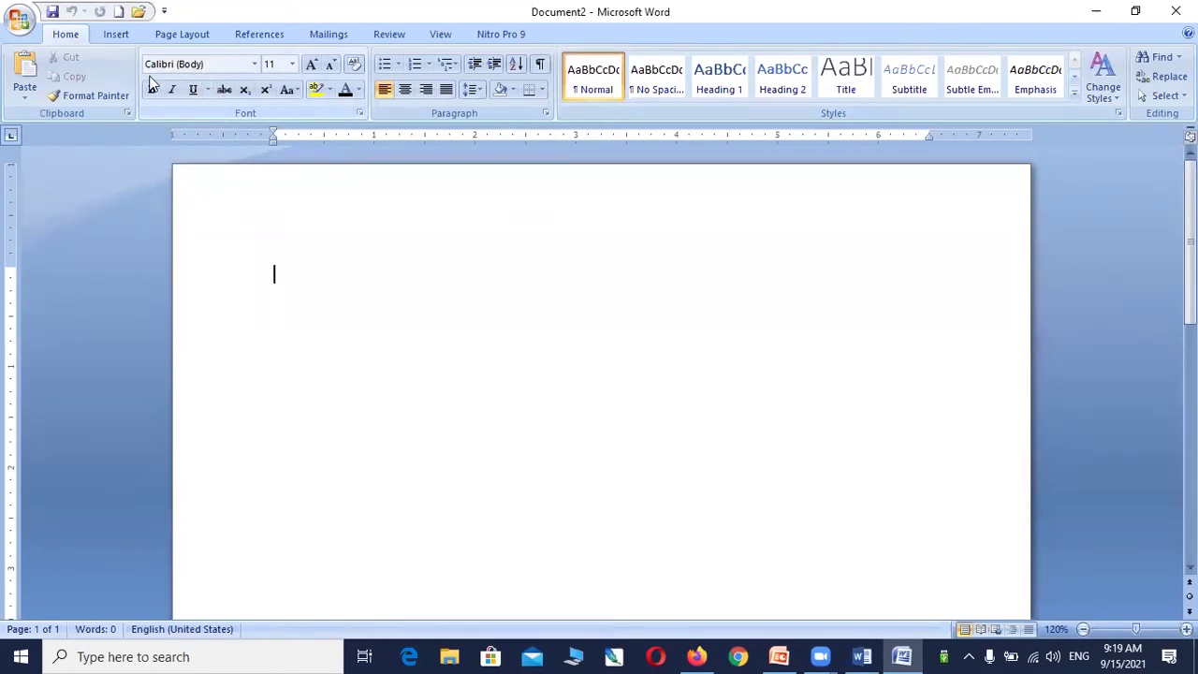
- Compare the file-management commands of the newer Word with those of Word 2007, and return to the blank document
{"action": "key", "text": "alt+Tab"}
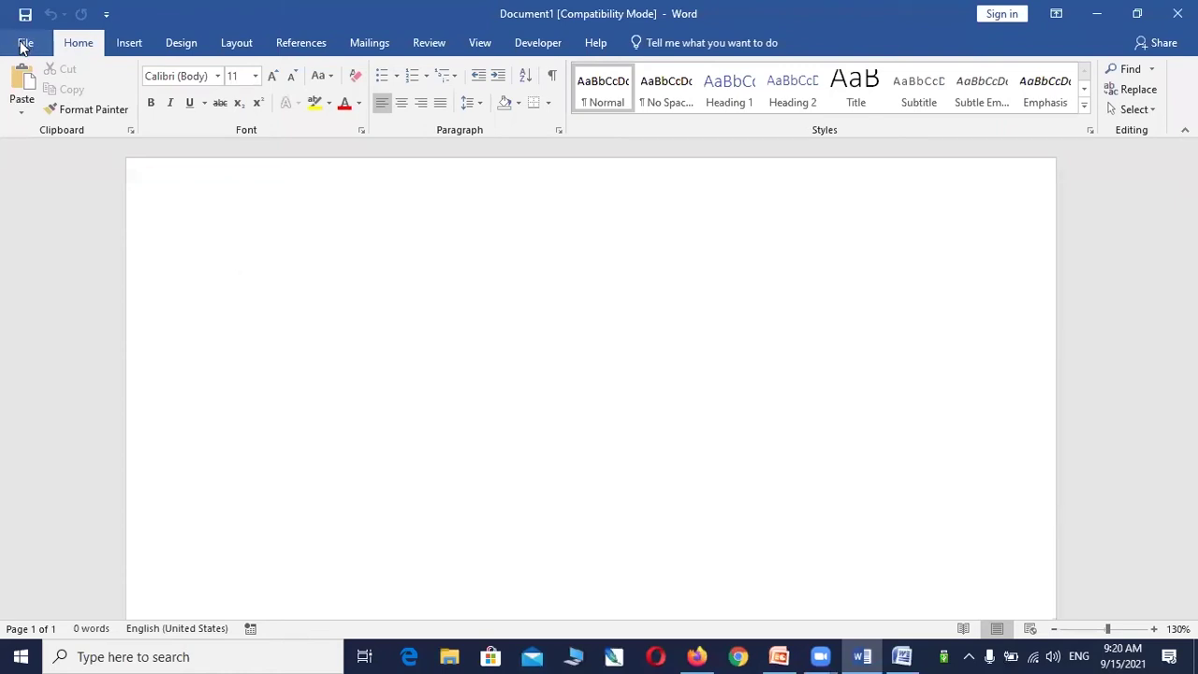
{"action": "left_click", "coordinate": [22, 47]}
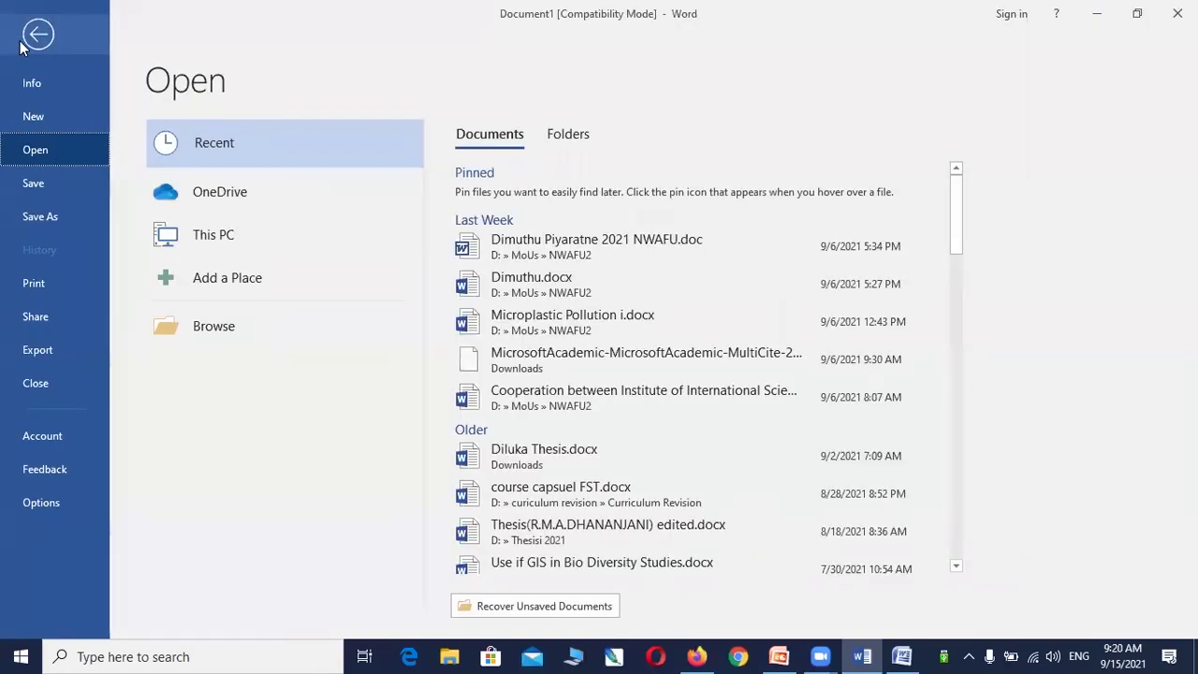
{"action": "left_click", "coordinate": [37, 39]}
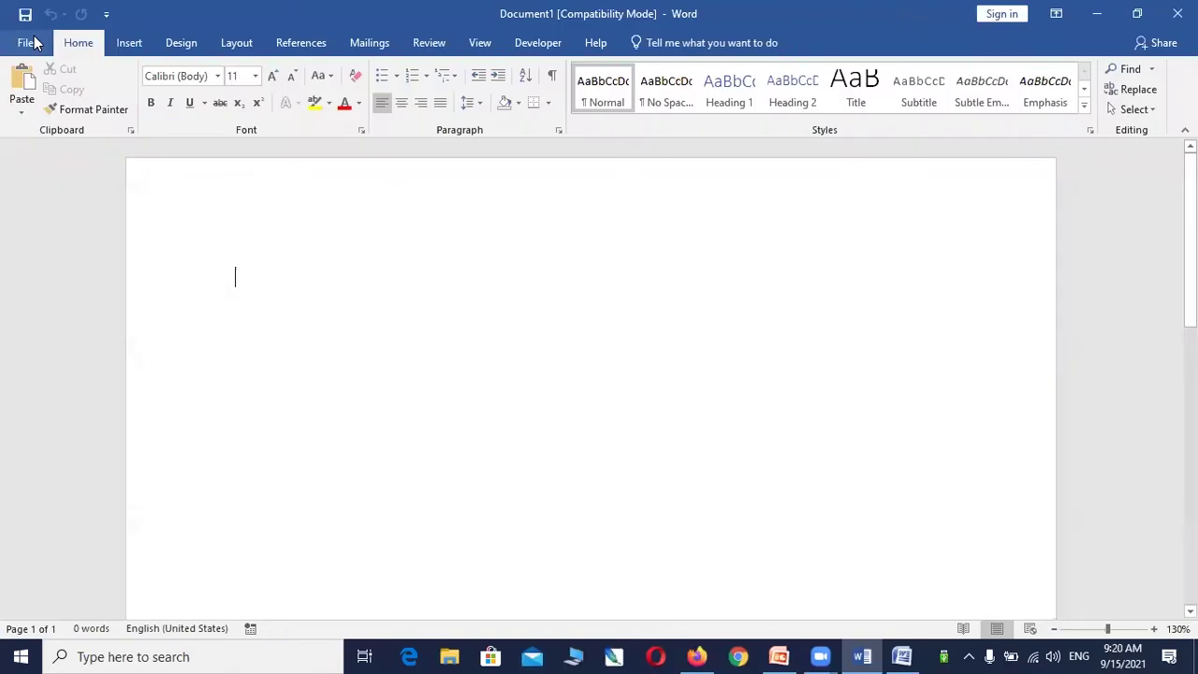
{"action": "key", "text": "alt+Tab"}
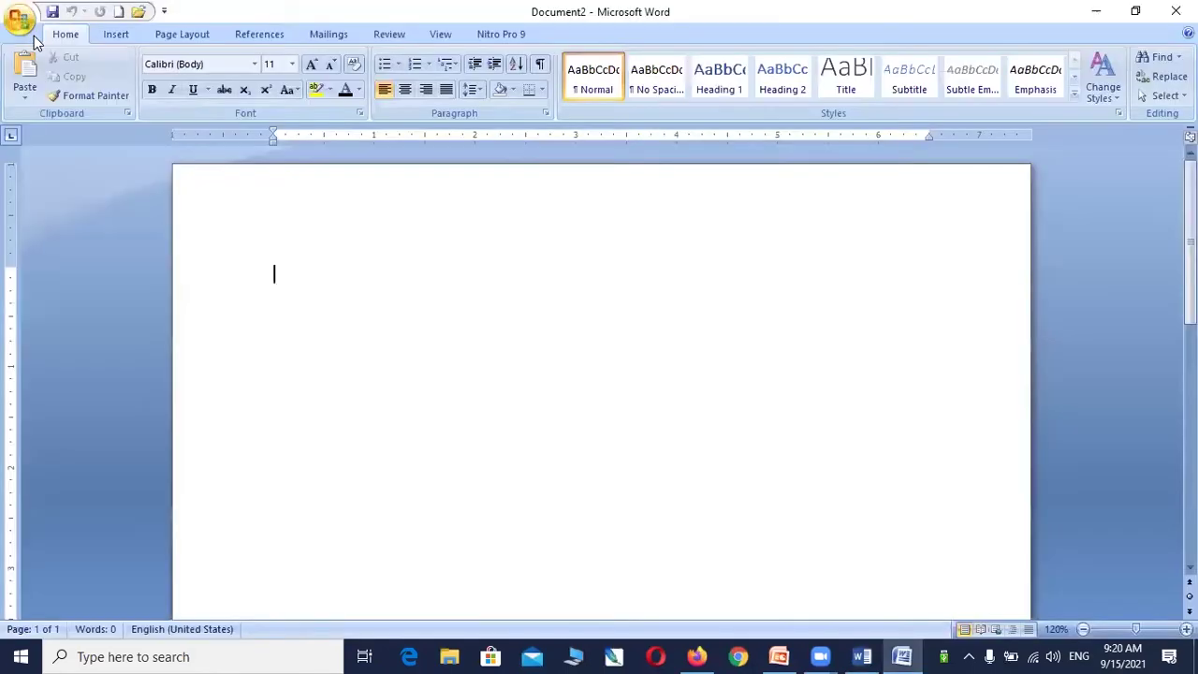
{"action": "left_click", "coordinate": [21, 20]}
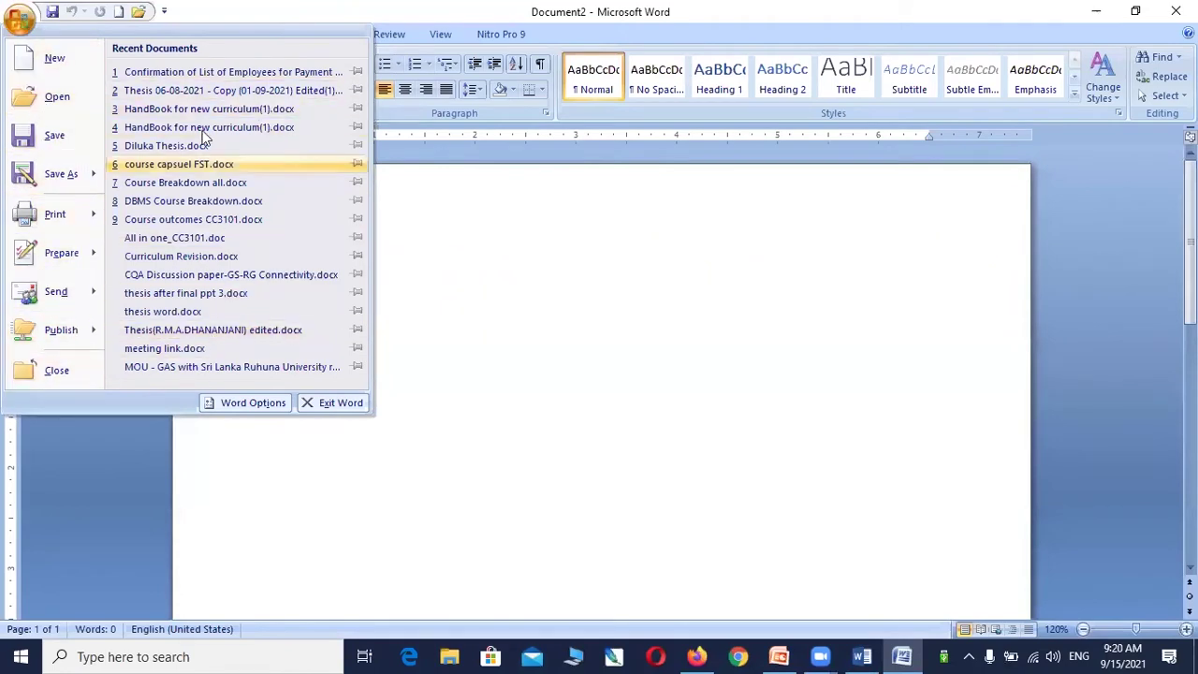
{"action": "left_click", "coordinate": [366, 13]}
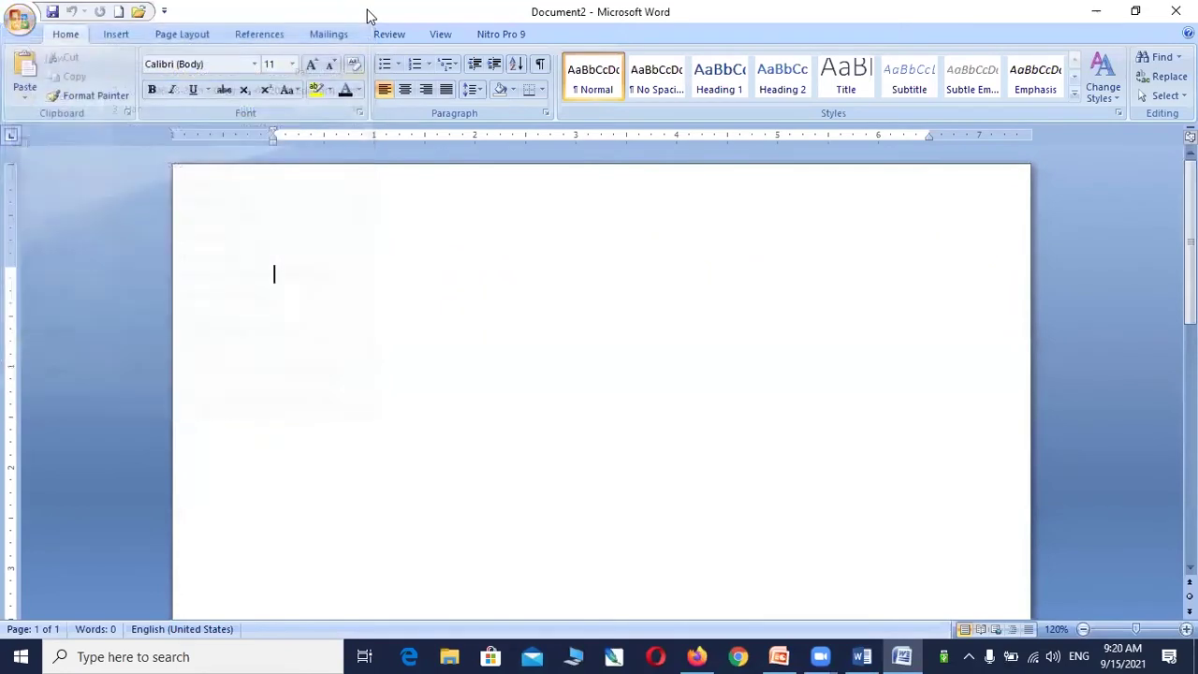
{"action": "key", "text": "alt+Tab"}
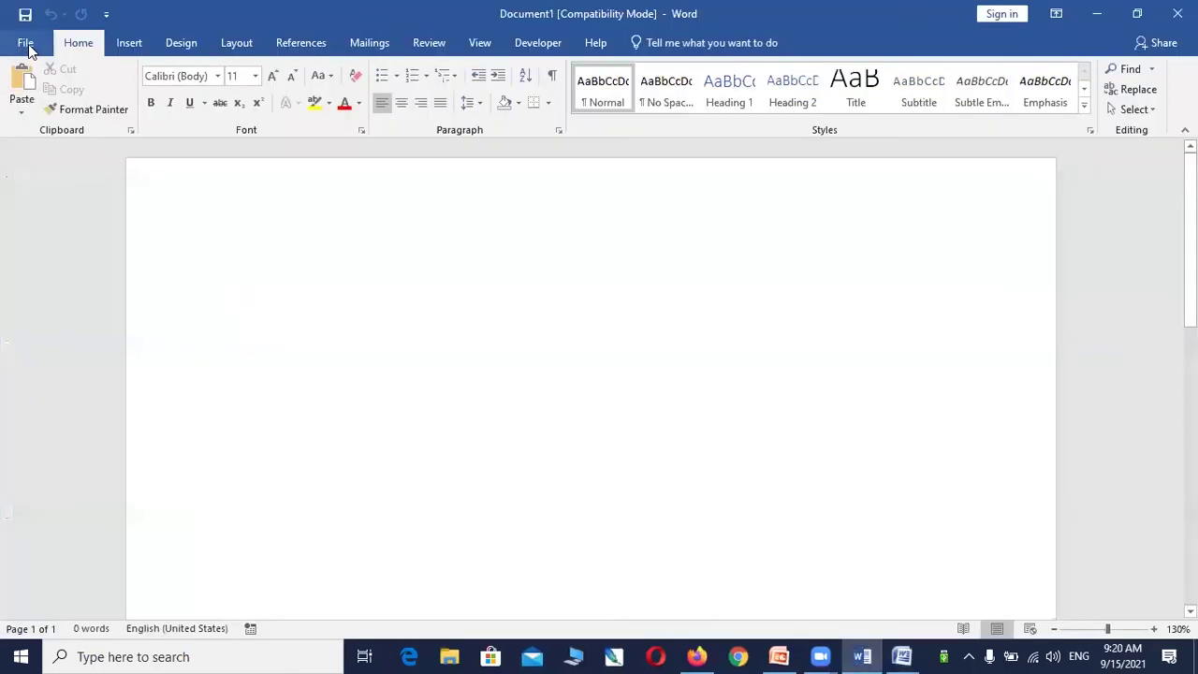
{"action": "left_click", "coordinate": [28, 46]}
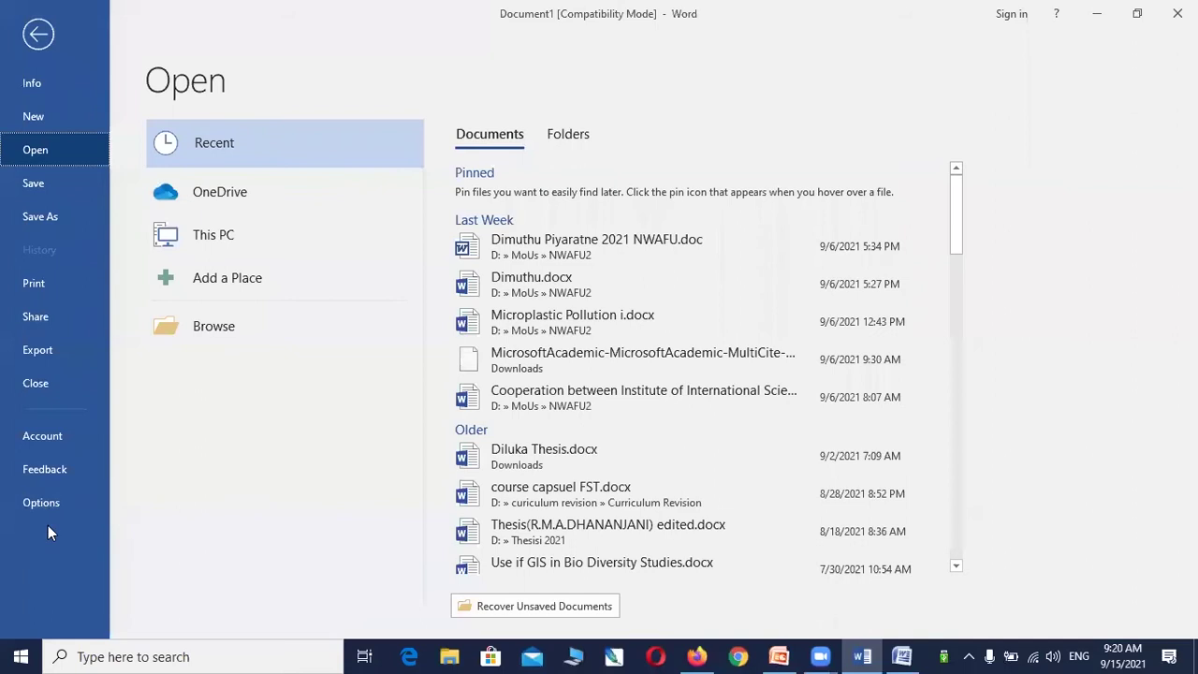
{"action": "left_click", "coordinate": [38, 33]}
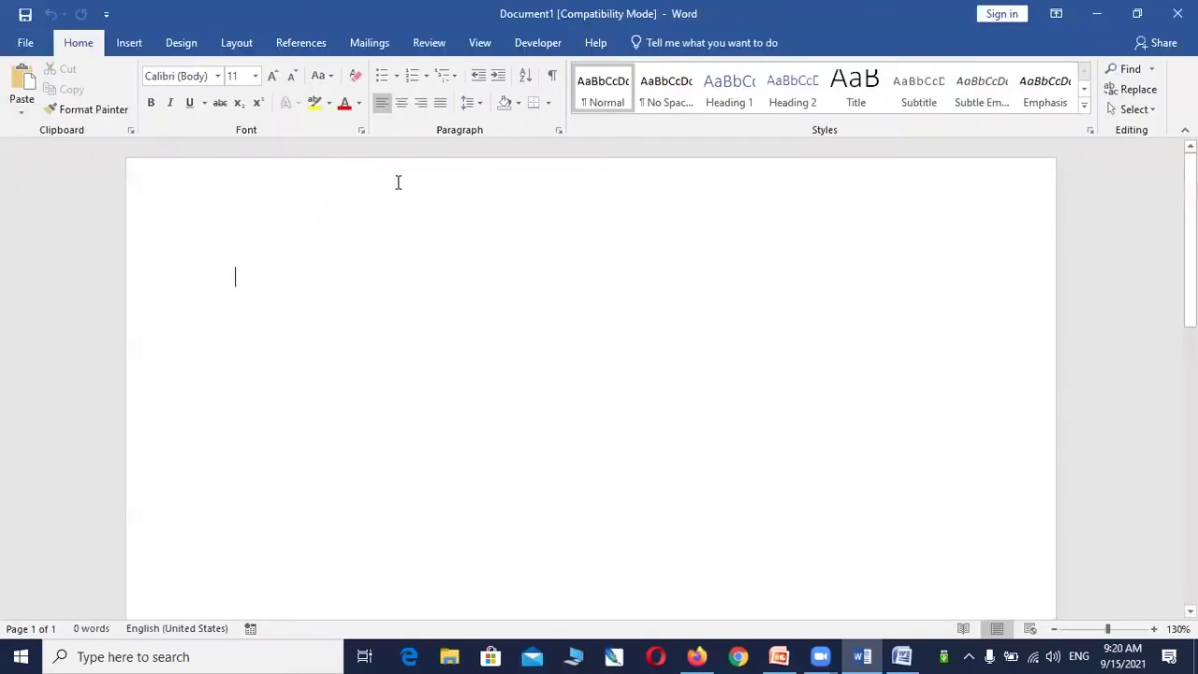
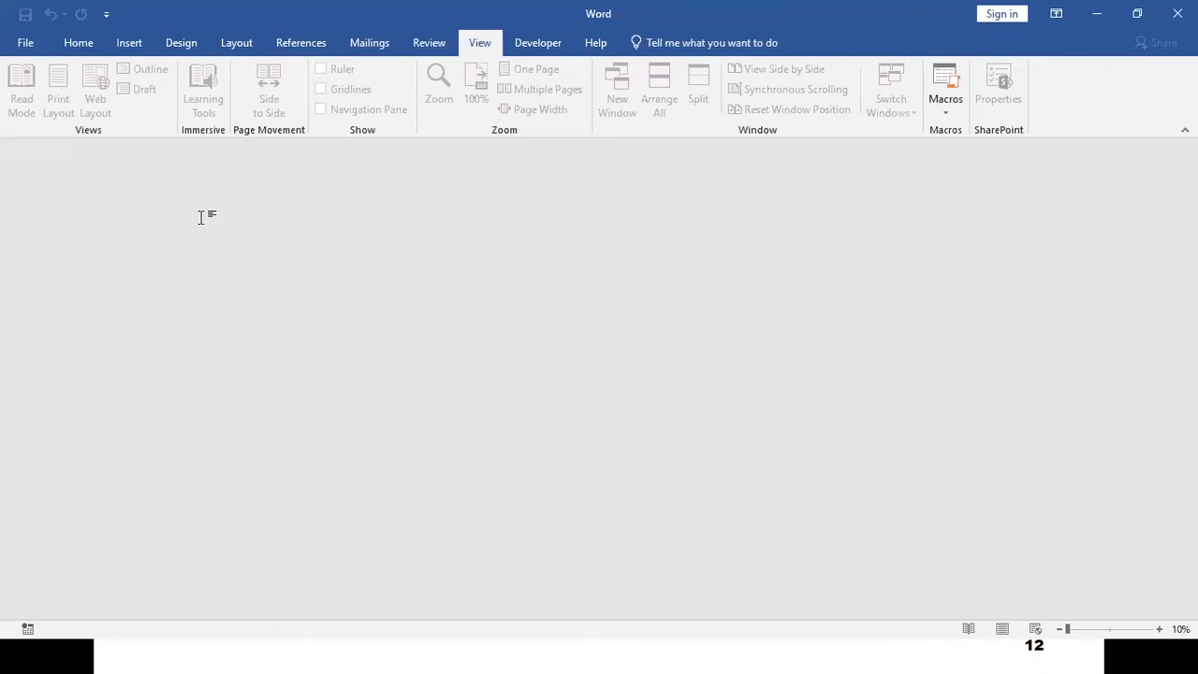
- Create a new blank document in the newer Word and close it again
{"action": "key", "text": "ctrl+n"}
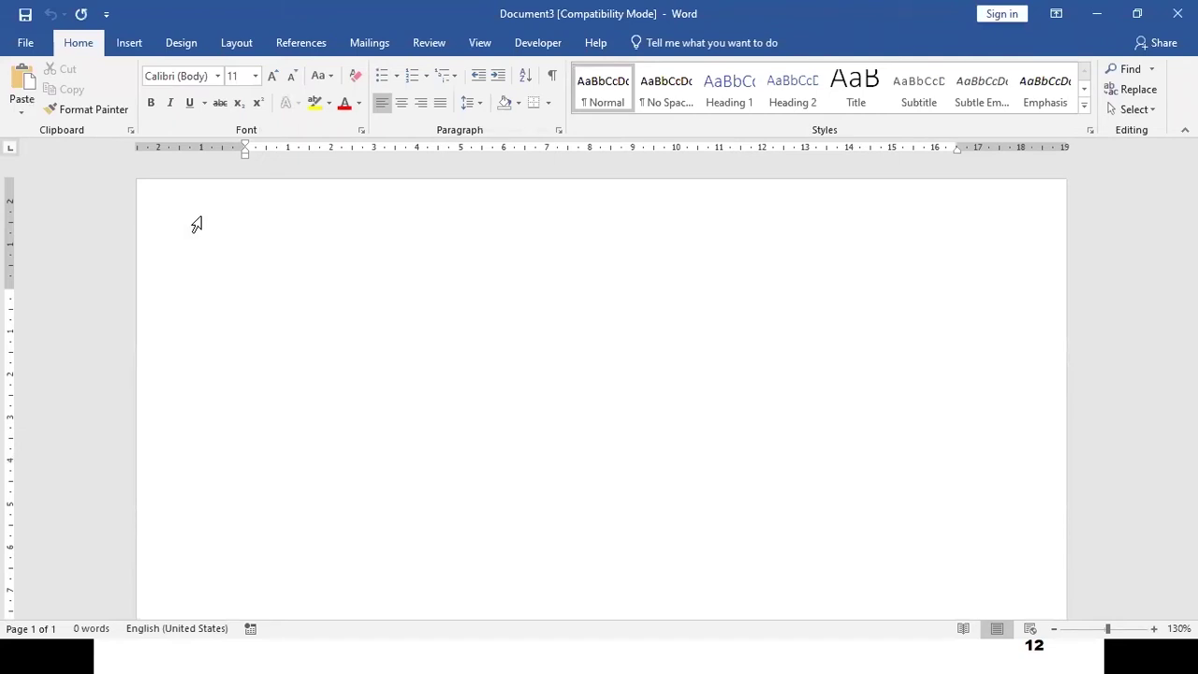
{"action": "left_click", "coordinate": [23, 43]}
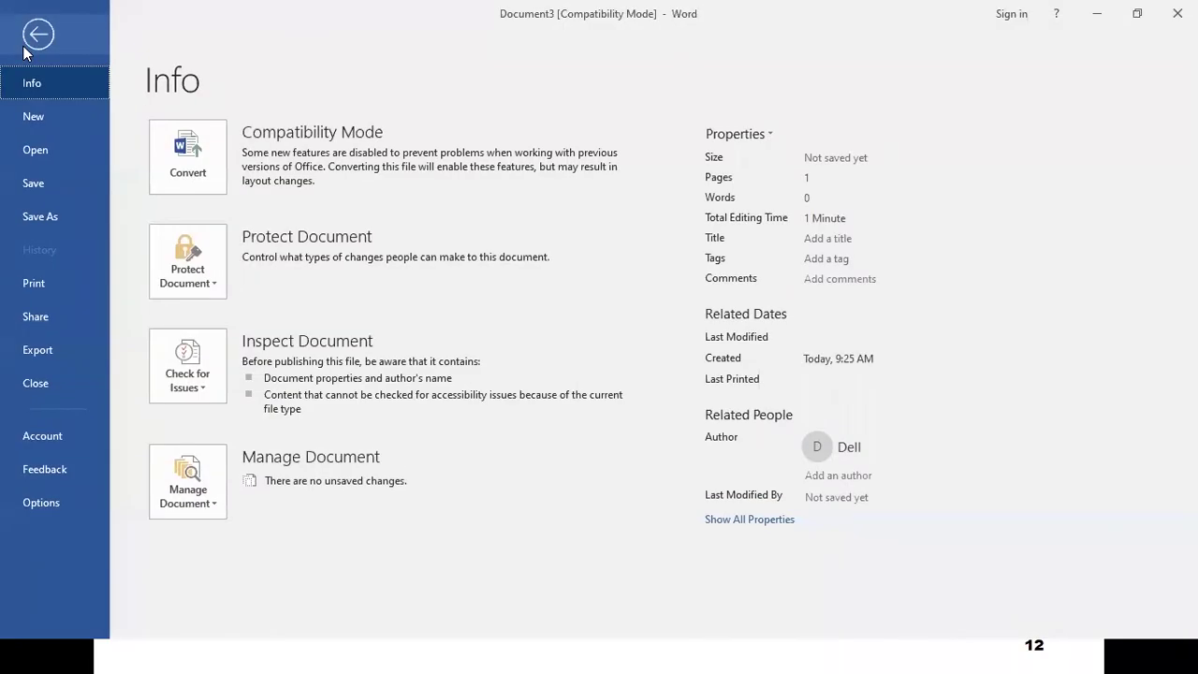
{"action": "left_click", "coordinate": [33, 385]}
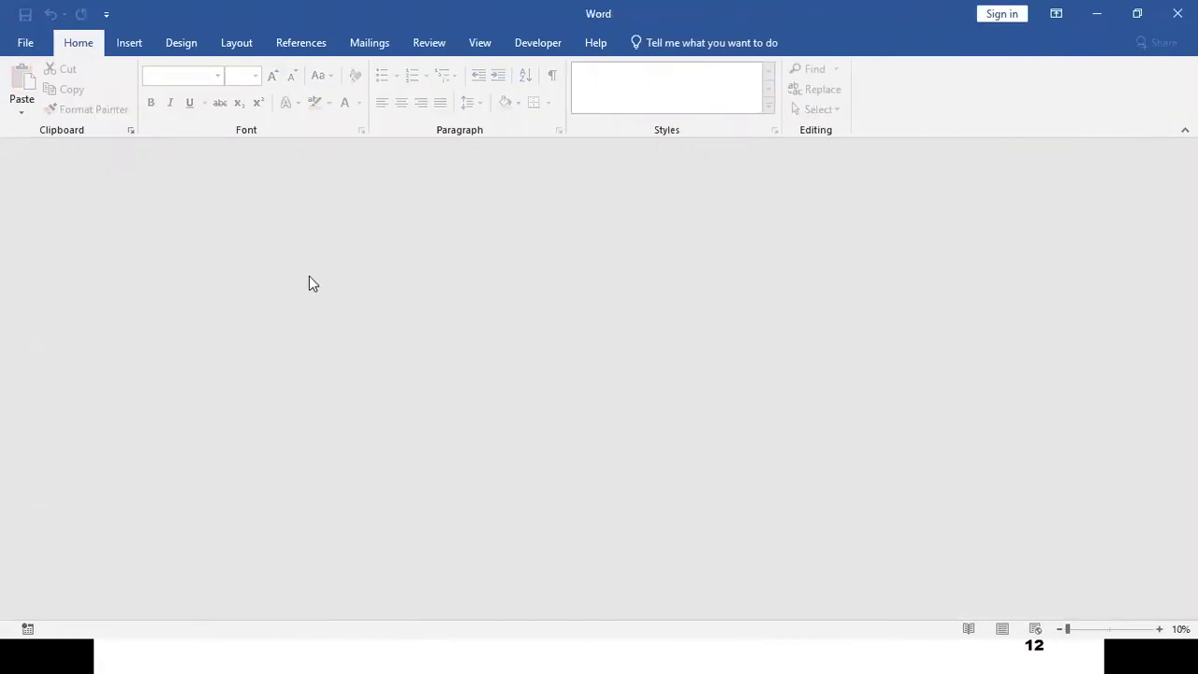
- Create another document from the Blank document template on the New page and close it
{"action": "left_click", "coordinate": [16, 42]}
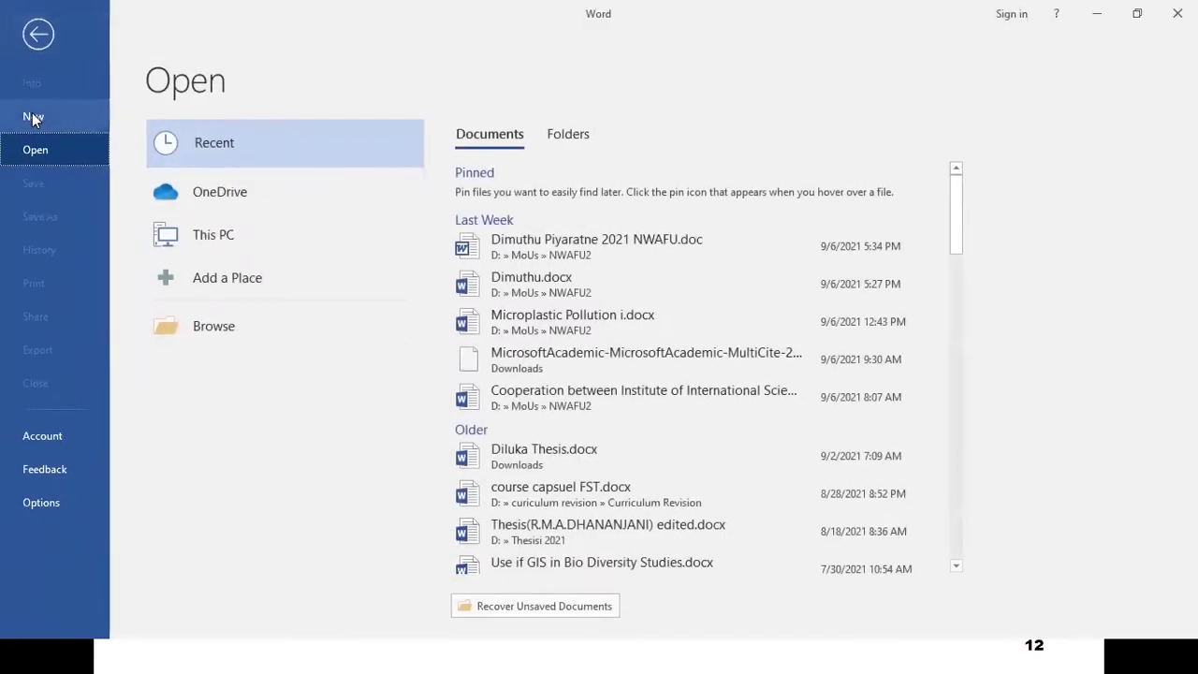
{"action": "left_click", "coordinate": [33, 115]}
{"action": "left_click", "coordinate": [249, 334]}
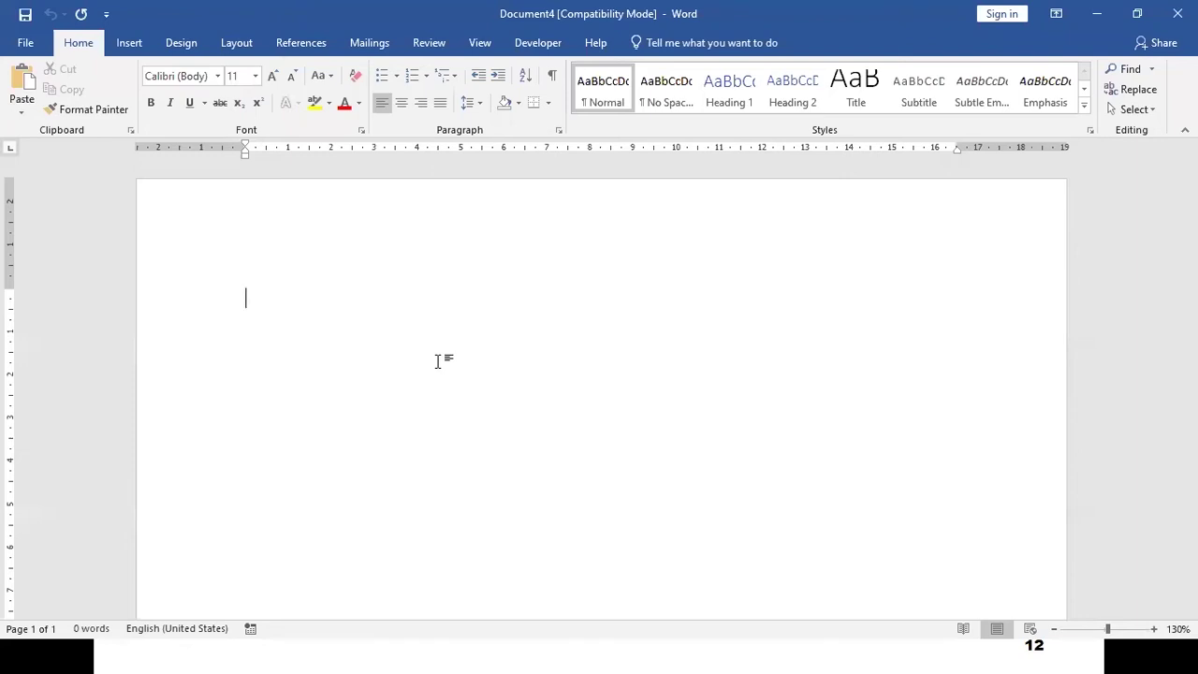
{"action": "key", "text": "ctrl+w"}
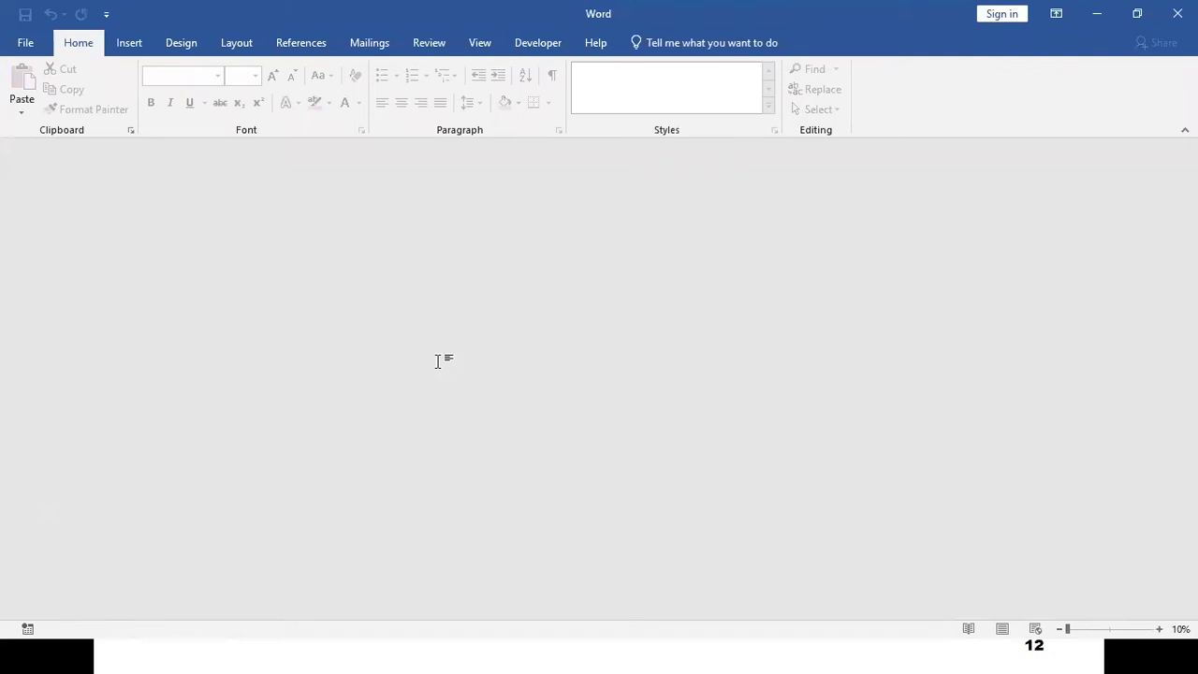
- Create a new blank document, view the recent files offered for opening, and return without opening any
{"action": "key", "text": "ctrl+n"}
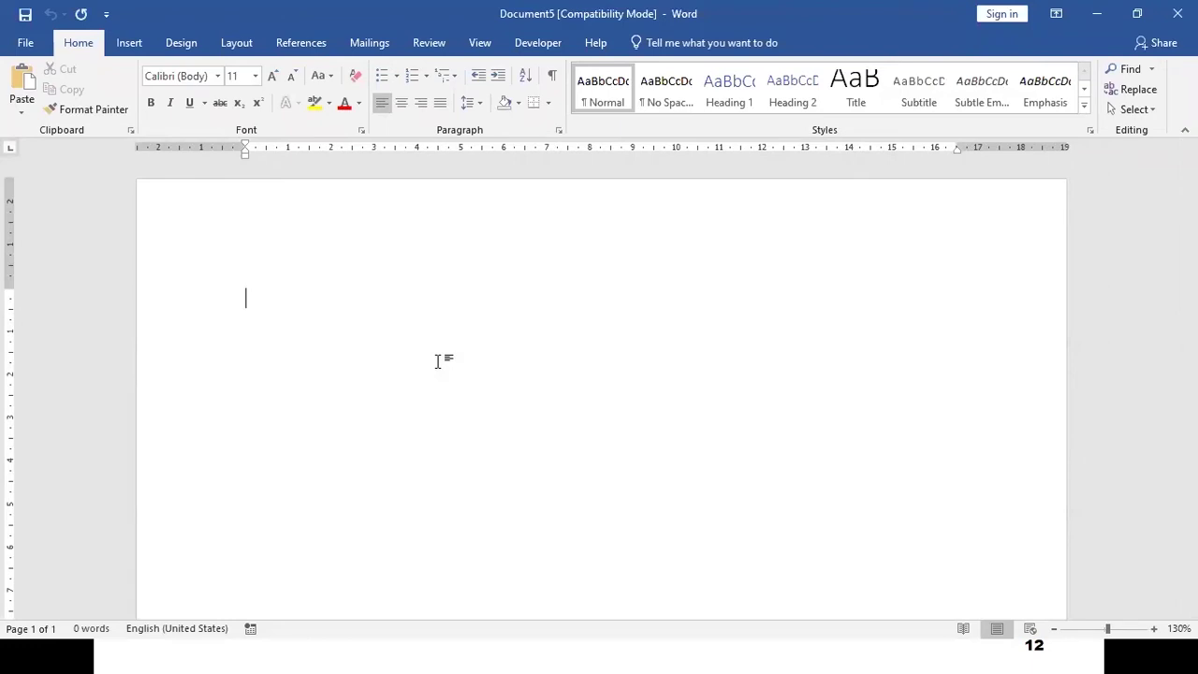
{"action": "key", "text": "ctrl+o"}
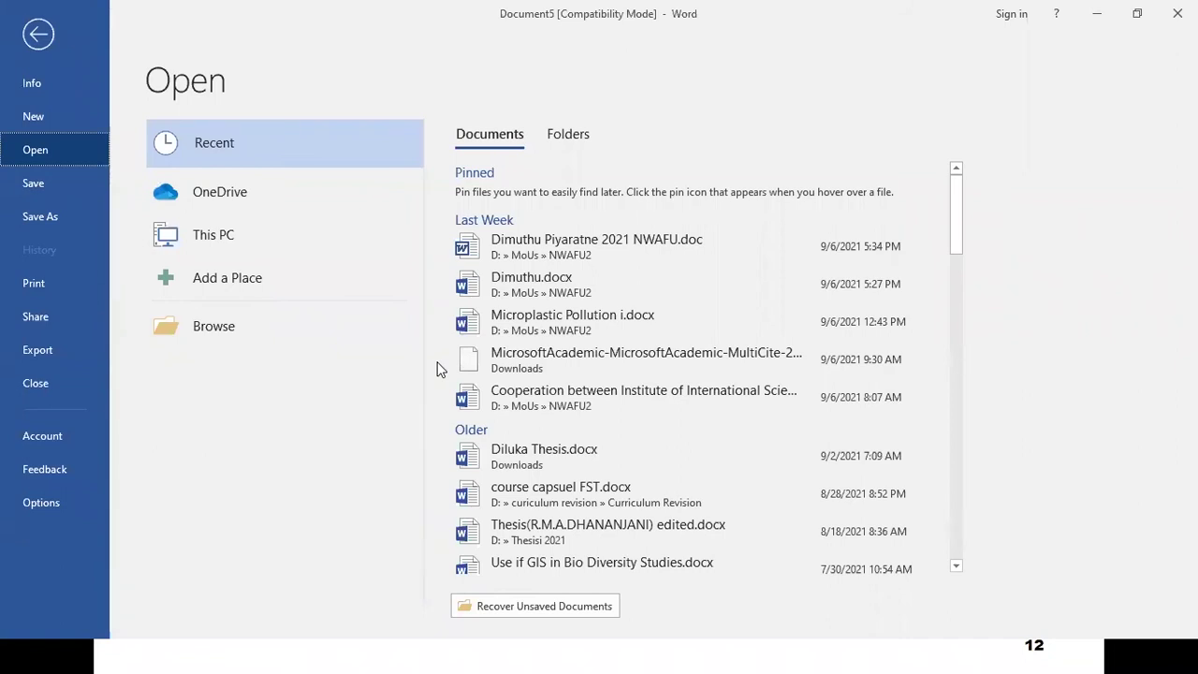
{"action": "left_click", "coordinate": [42, 38]}
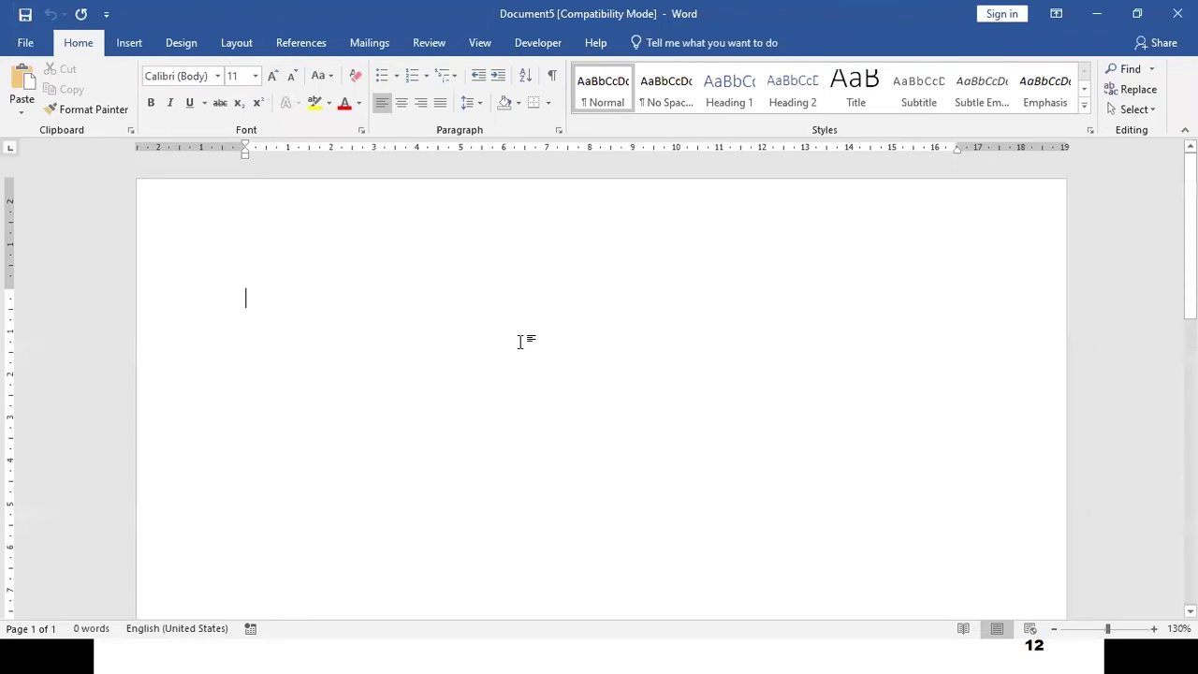
- View the save locations offered for the unsaved document and return to it without saving
{"action": "key", "text": "ctrl+s"}
{"action": "key", "text": "ctrl+s"}
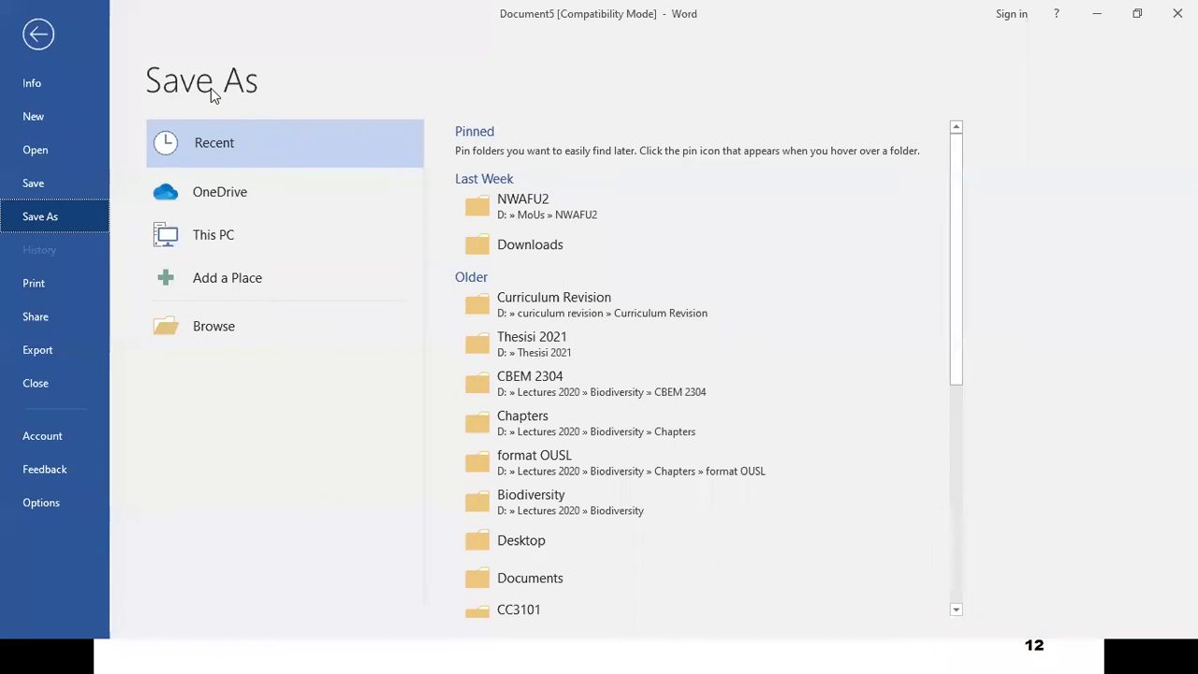
{"action": "key", "text": "Escape"}
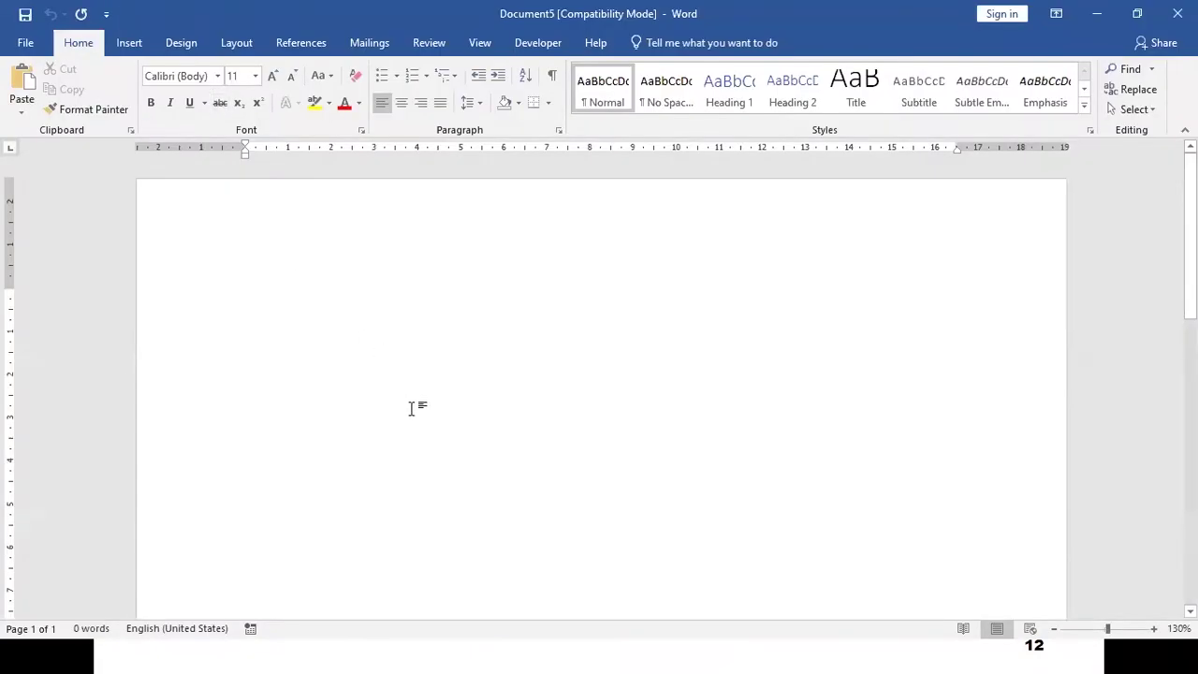
- Switch to the blank document in Word 2007
{"action": "key", "text": "alt+Tab"}
{"action": "key", "text": "alt+Tab"}
{"action": "key", "text": "alt+Tab"}
{"action": "key", "text": "alt+Tab"}
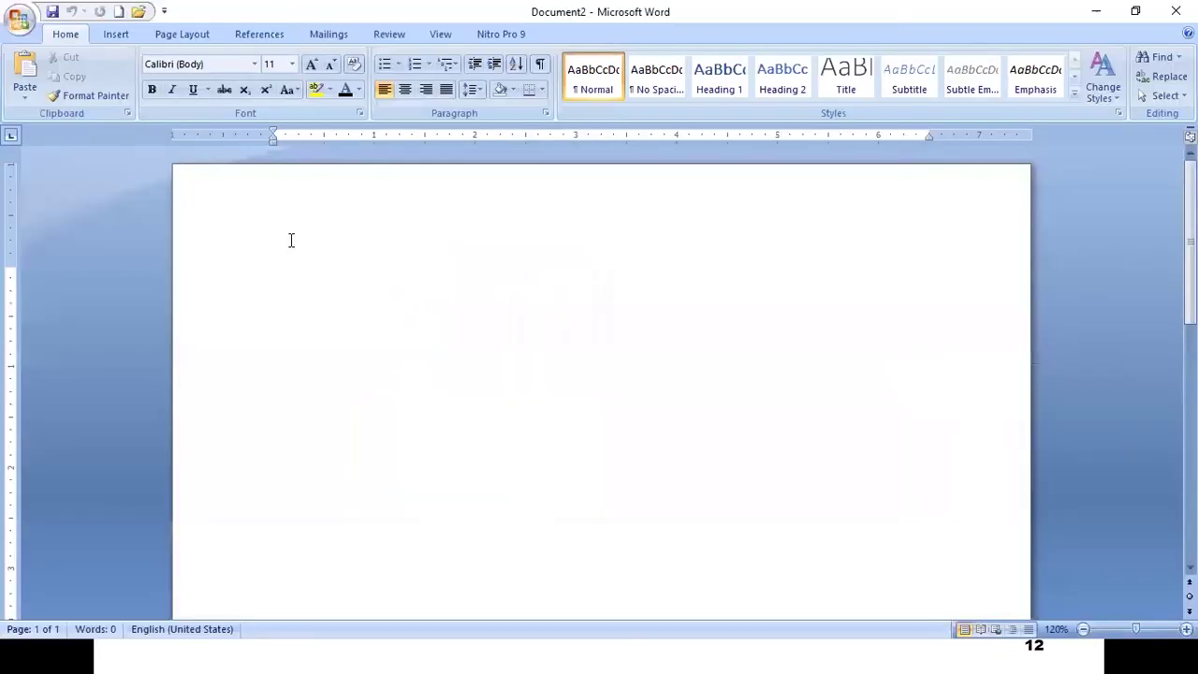
- View the Save As settings for the unsaved blank document and cancel without saving
{"action": "key", "text": "ctrl+s"}
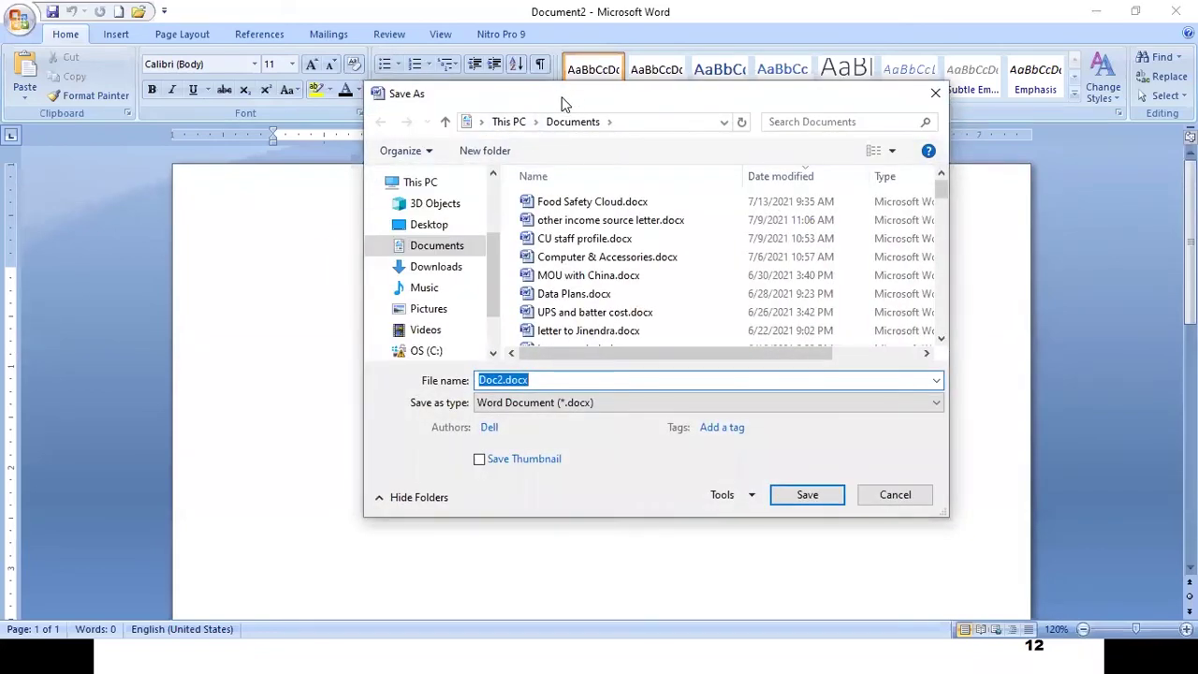
{"action": "left_click_drag", "start_coordinate": [564, 103], "coordinate": [471, 79]}
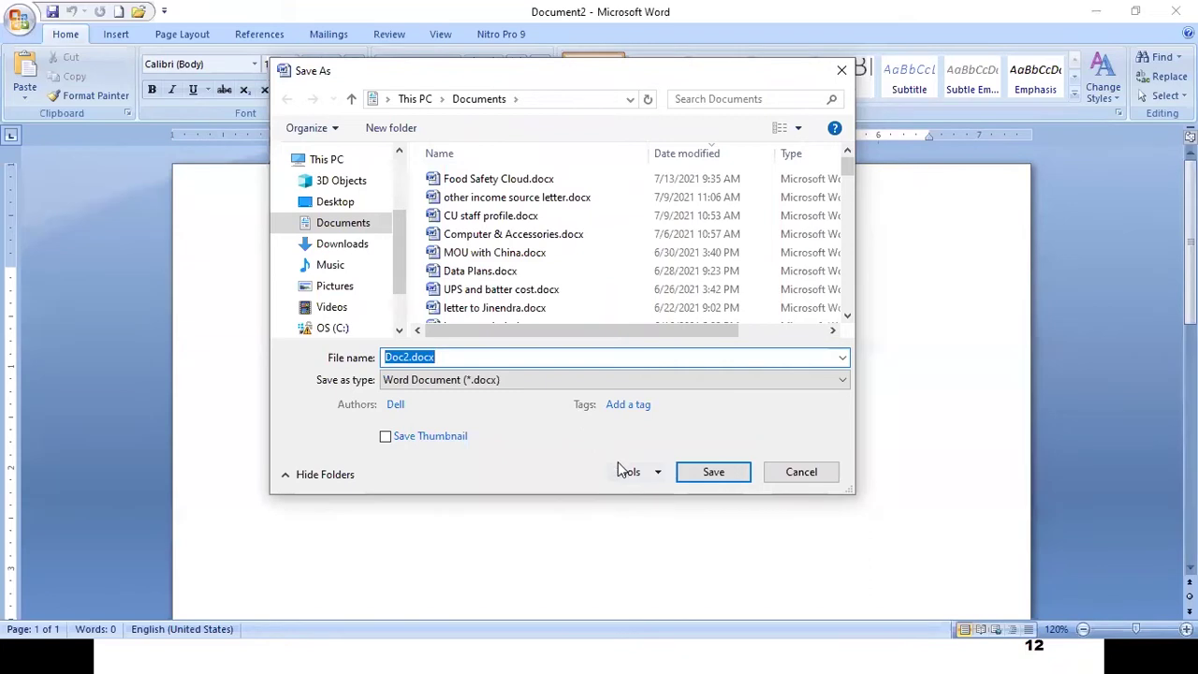
{"action": "left_click", "coordinate": [801, 473]}
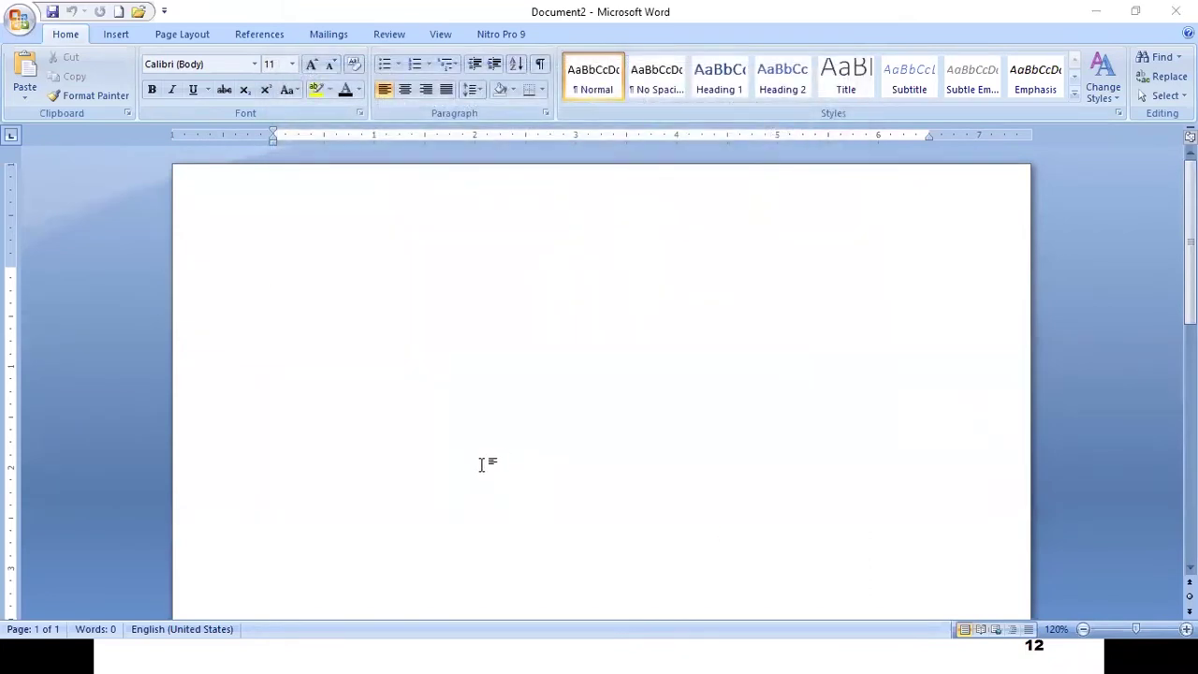
- Switch to the Starting a New Document slide and return to the blank Word document
{"action": "key", "text": "alt+Tab"}
{"action": "key", "text": "alt+Tab"}
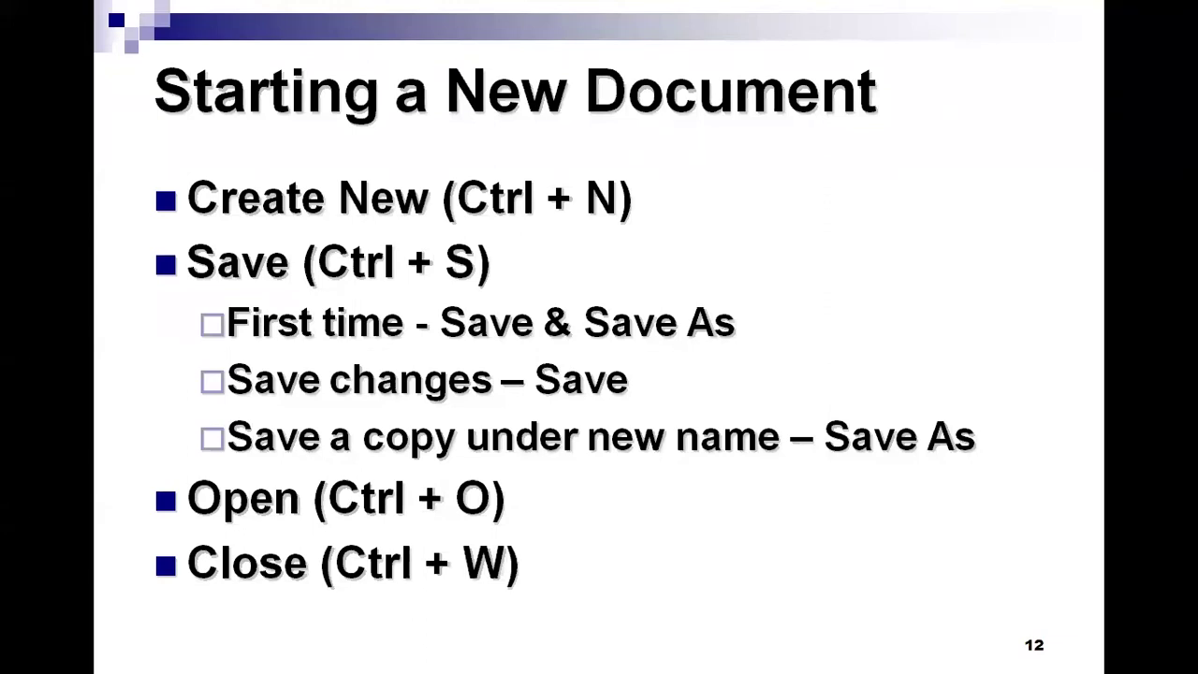
{"action": "key", "text": "alt+Tab"}
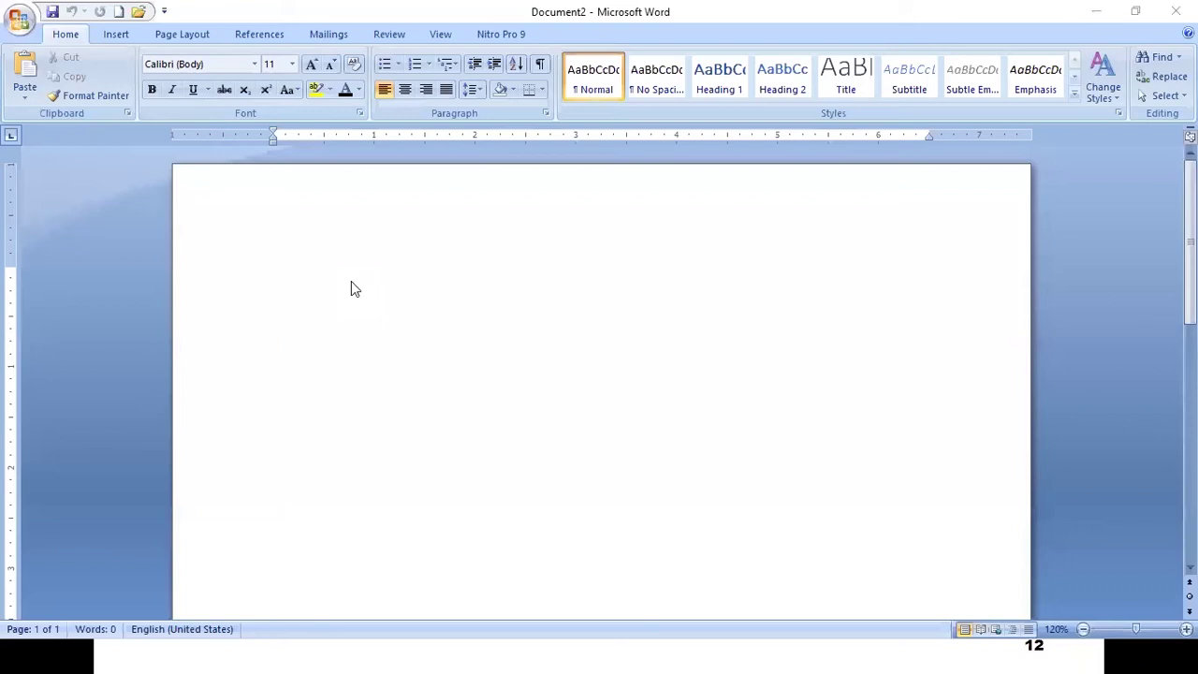
- Request saving the blank document again, cancel the Save As dialog, and switch back to the slide show
{"action": "key", "text": "ctrl+s"}
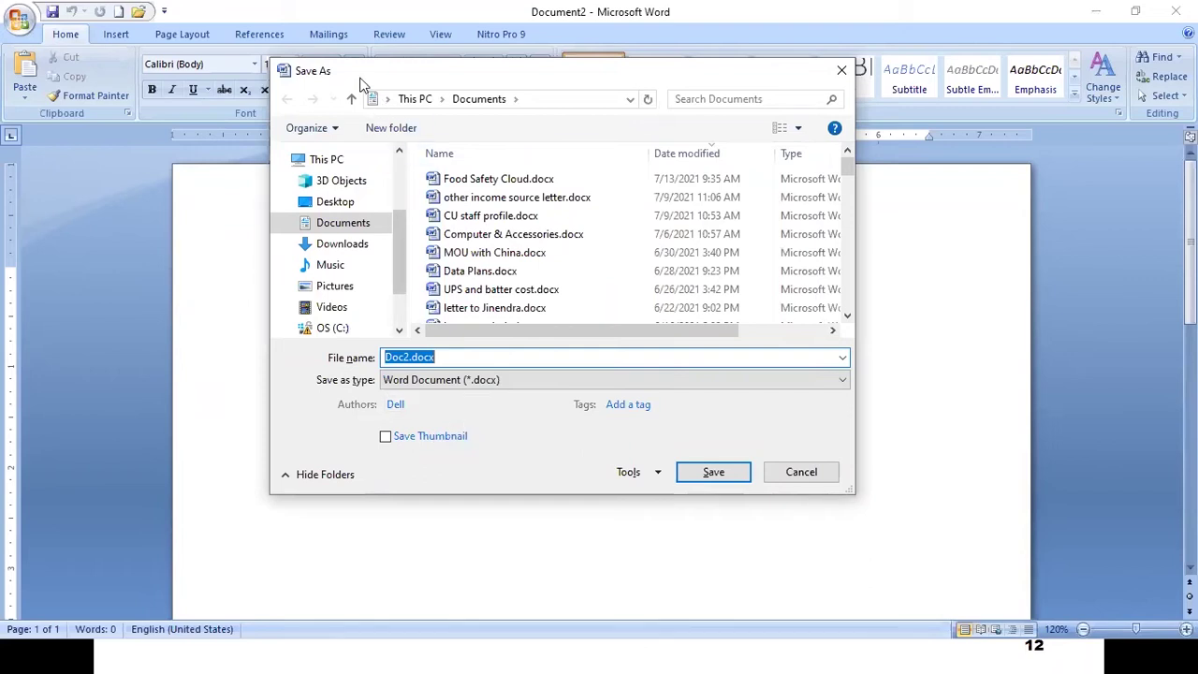
{"action": "left_click_drag", "start_coordinate": [408, 97], "coordinate": [354, 101]}
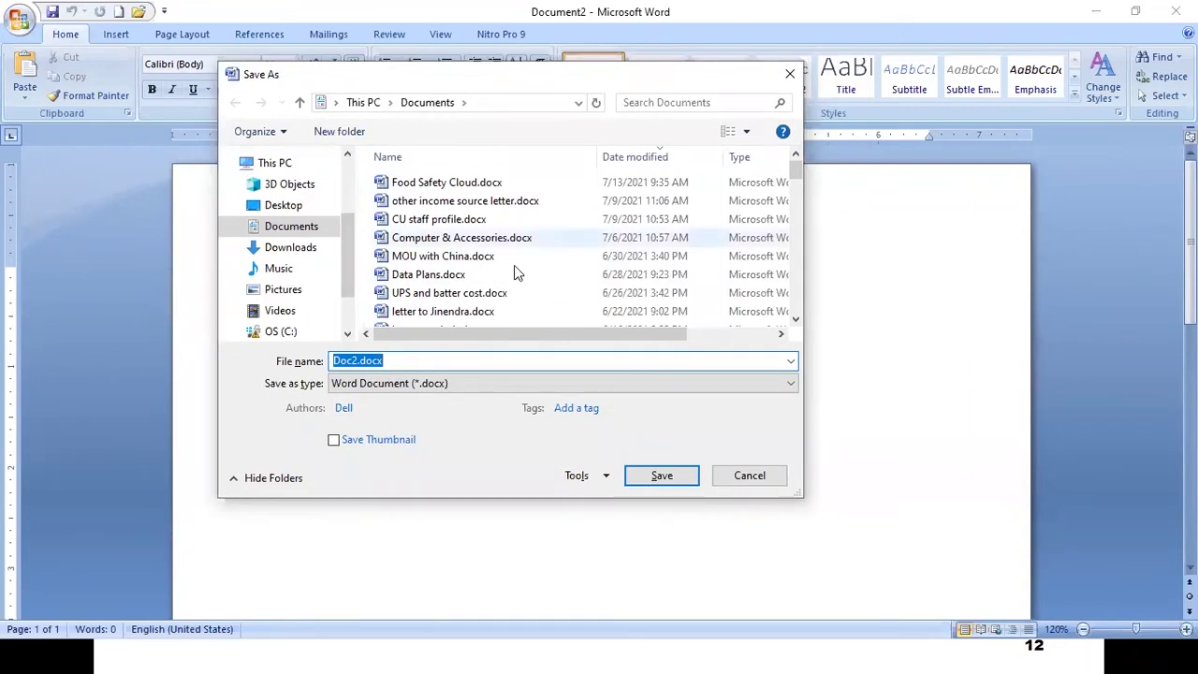
{"action": "left_click", "coordinate": [760, 479]}
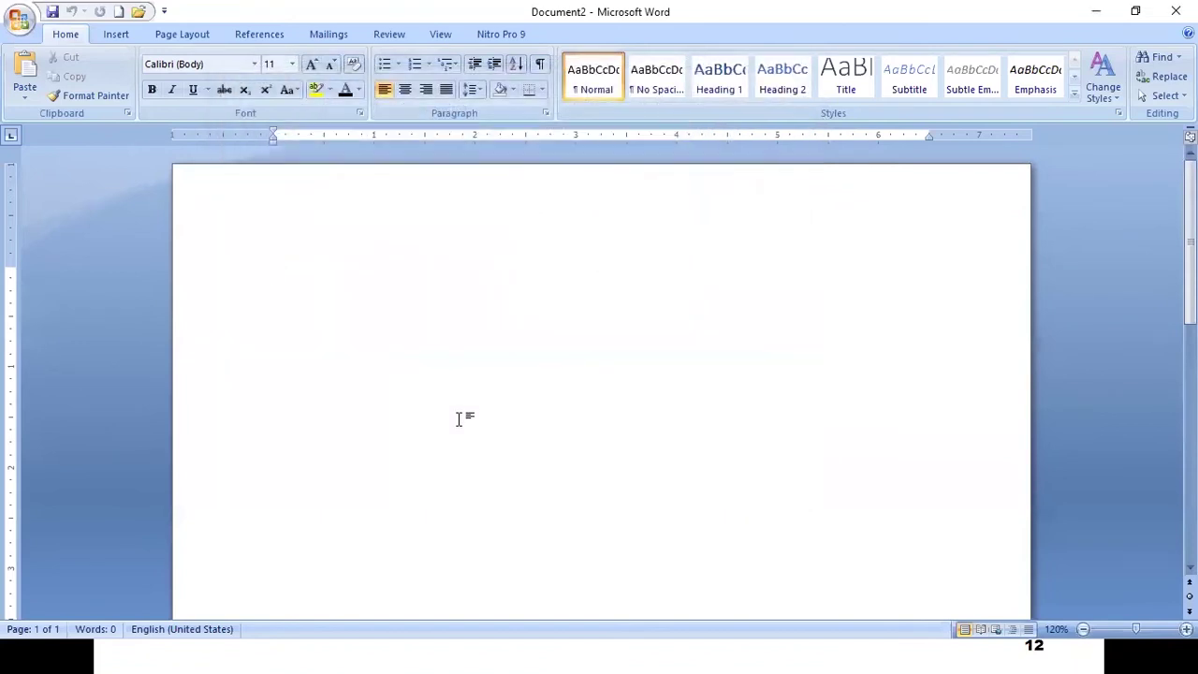
{"action": "key", "text": "alt+Tab"}
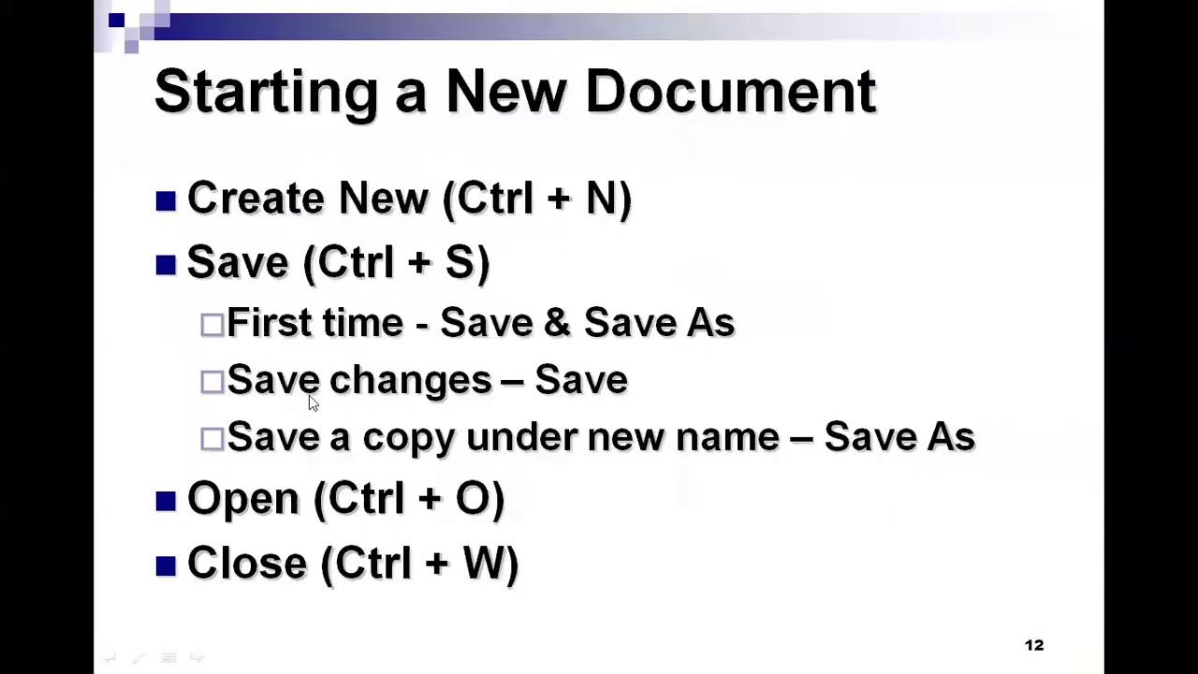
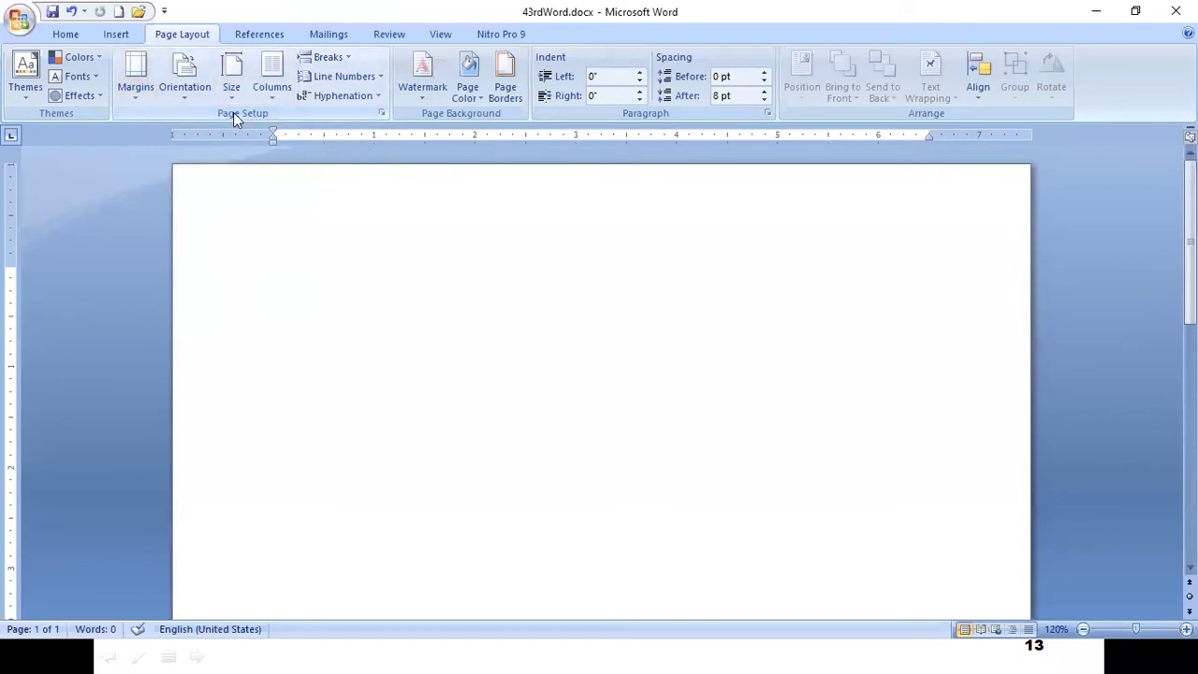
- Open Page Setup for 43rdWord.docx and look through its margin, paper and layout settings
{"action": "left_click", "coordinate": [381, 113]}
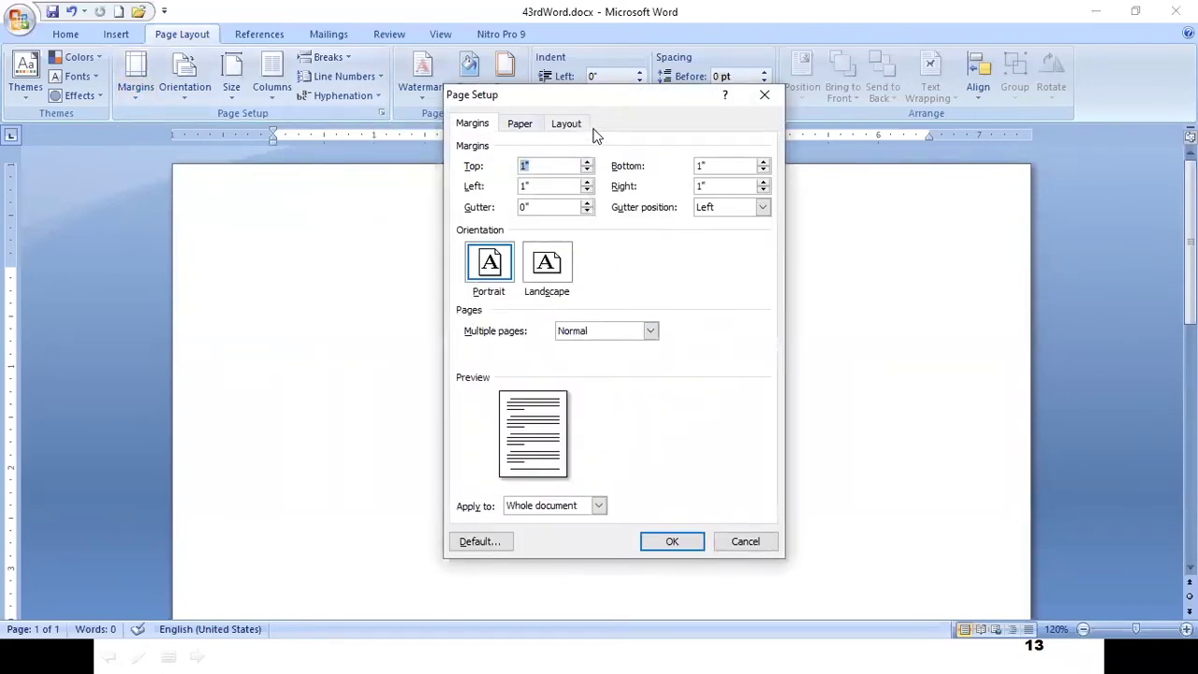
{"action": "left_click_drag", "start_coordinate": [603, 98], "coordinate": [546, 88]}
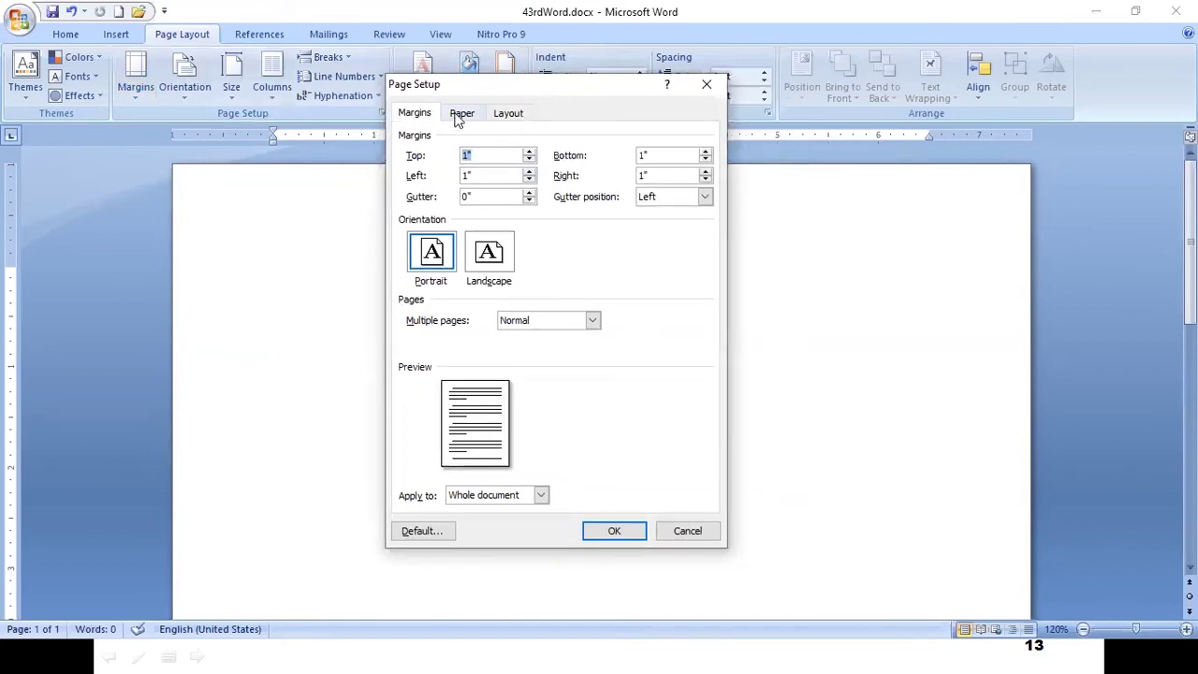
{"action": "left_click", "coordinate": [462, 114]}
{"action": "left_click", "coordinate": [508, 114]}
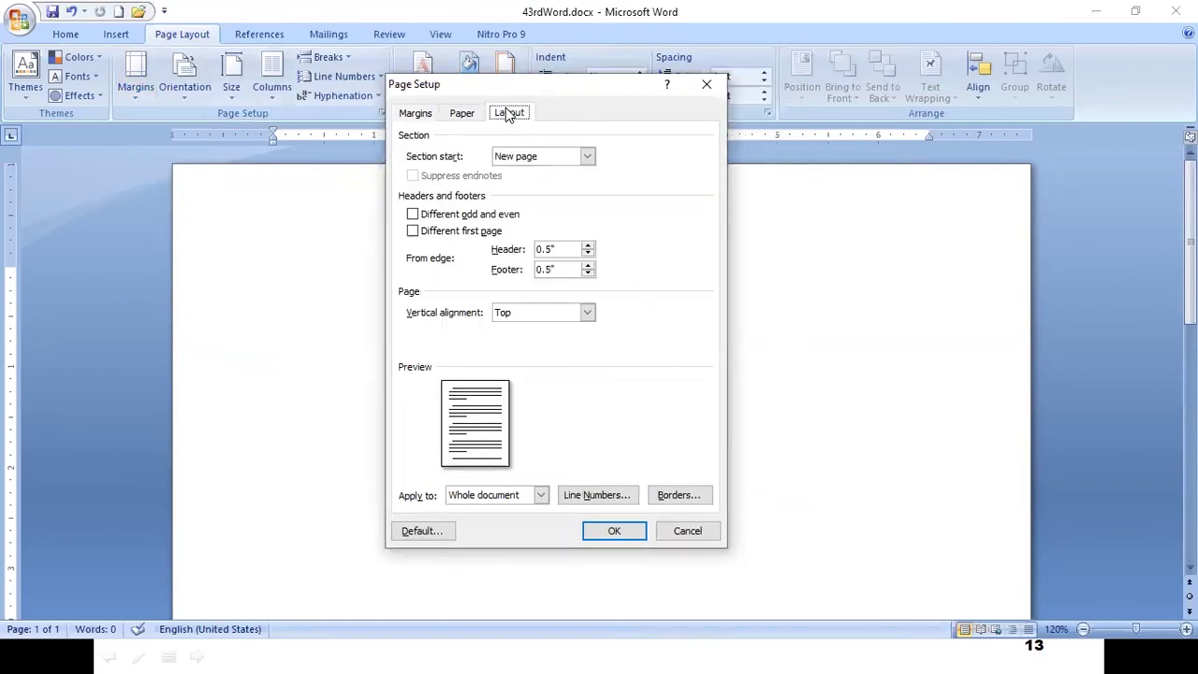
{"action": "left_click", "coordinate": [412, 113]}
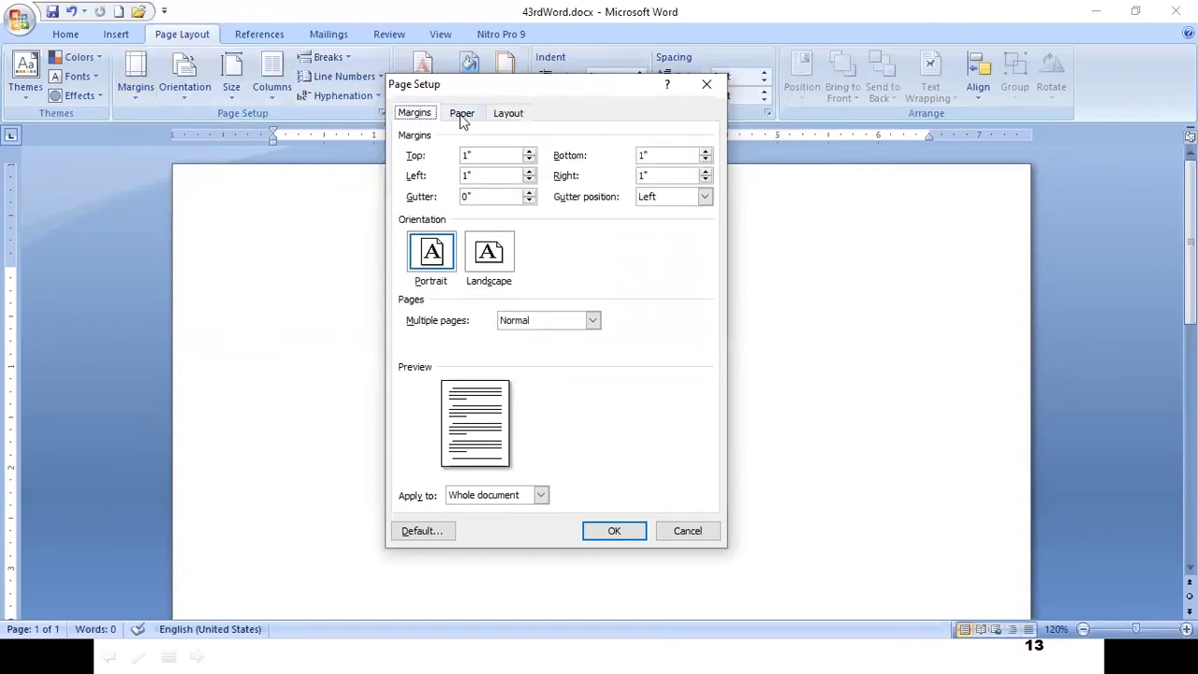
- Choose A4 as the paper size in Page Setup
{"action": "left_click", "coordinate": [462, 114]}
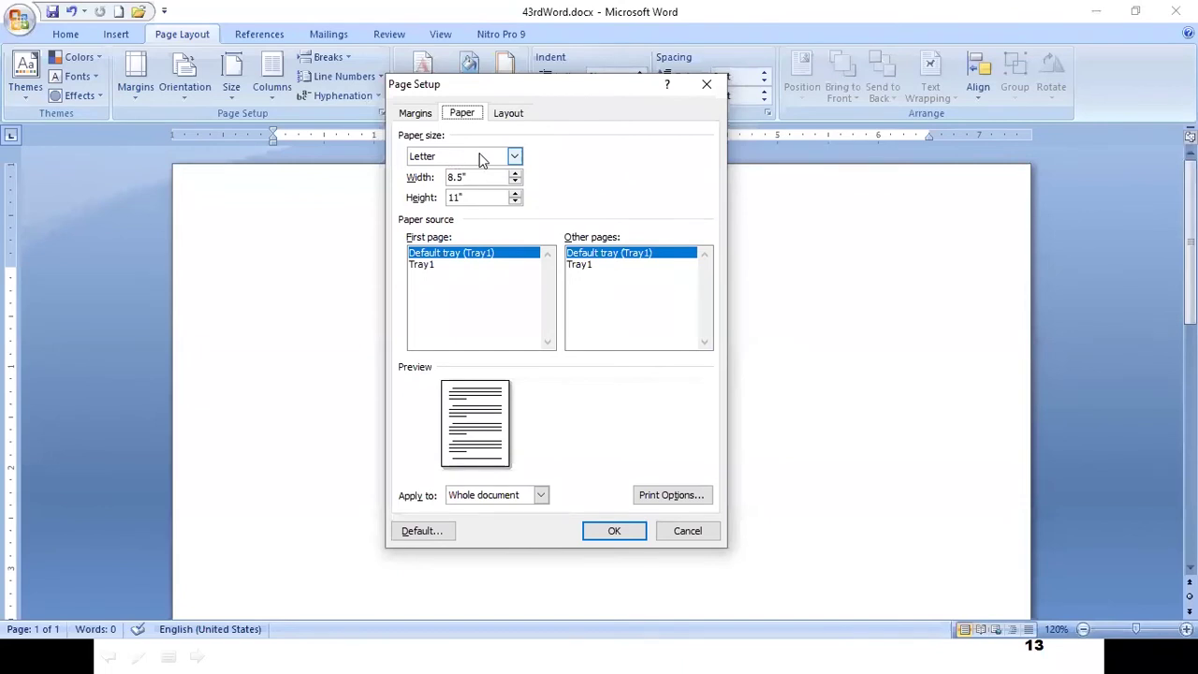
{"action": "left_click", "coordinate": [481, 159]}
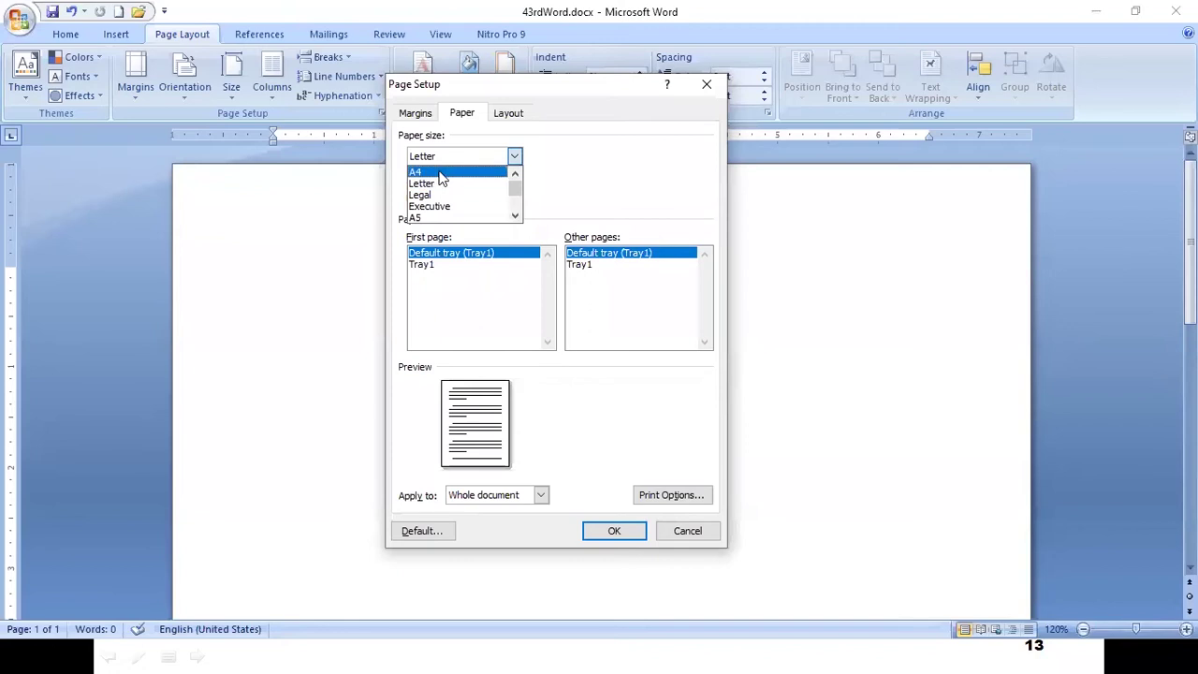
{"action": "left_click", "coordinate": [442, 173]}
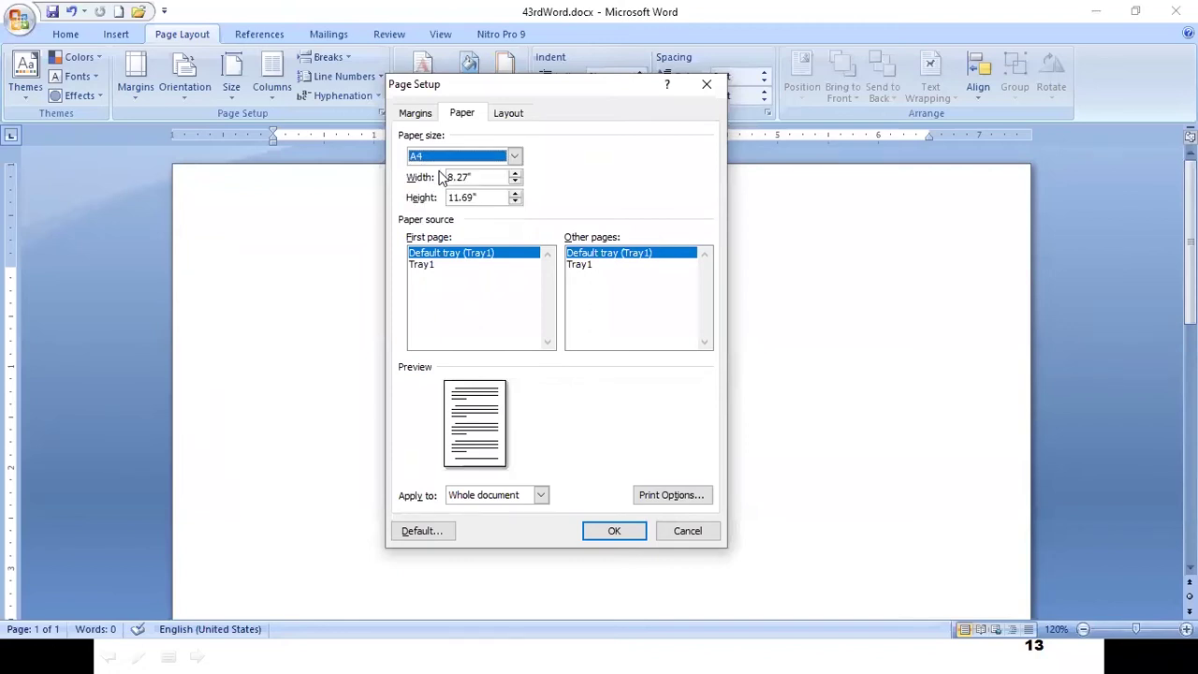
- Try a top margin of 2 and cancel the page setup changes
{"action": "left_click", "coordinate": [415, 113]}
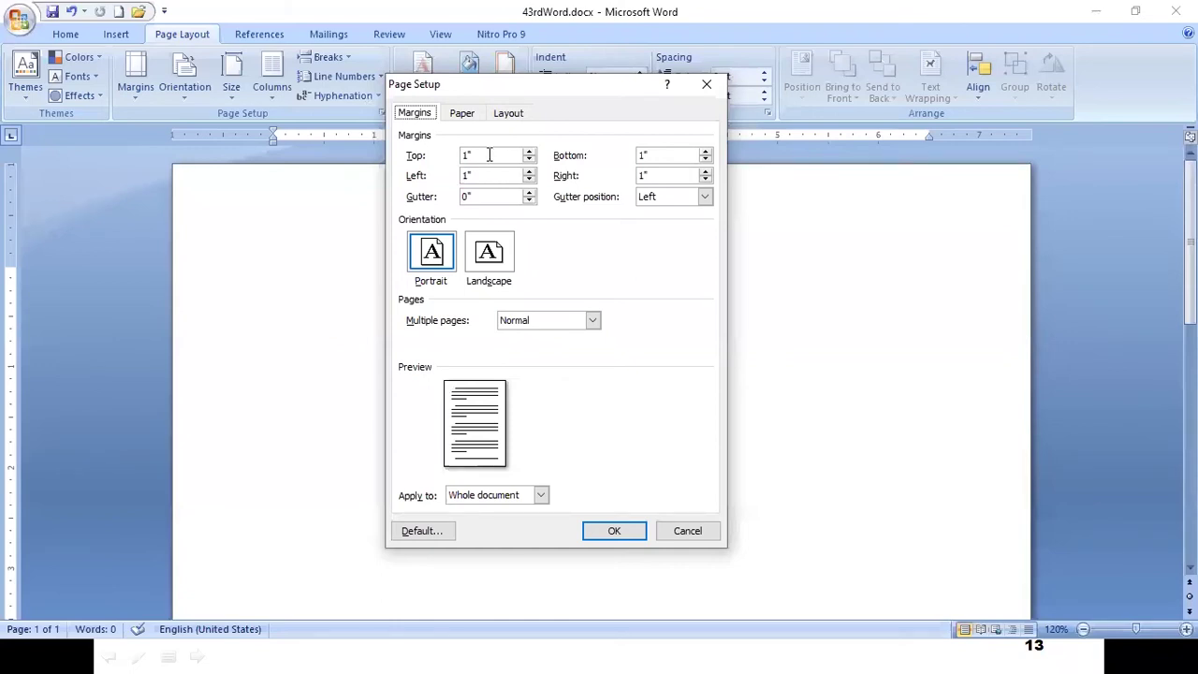
{"action": "left_click", "coordinate": [480, 154]}
{"action": "key", "text": "BackSpace"}
{"action": "key", "text": "BackSpace"}
{"action": "type", "text": "2"}
{"action": "left_click", "coordinate": [681, 534]}
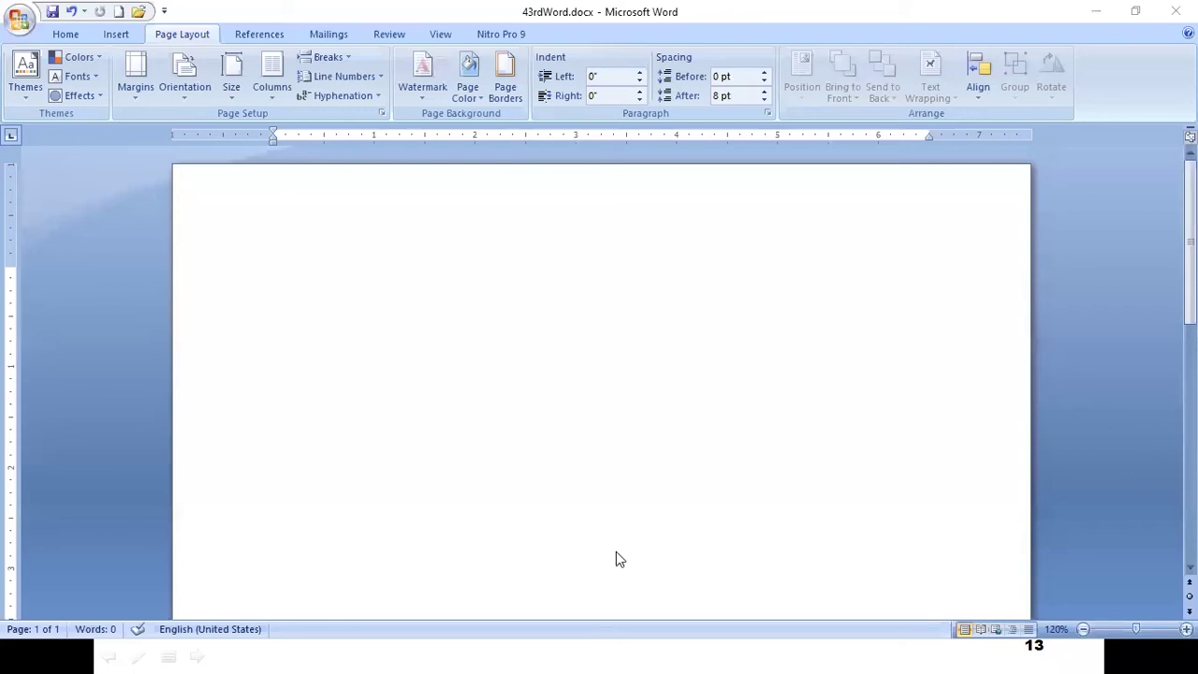
- Switch to the slide show, advance to the Basic Customization slide, and return to 43rdWord.docx
{"action": "key", "text": "alt+Tab"}
{"action": "key", "text": "alt+Tab"}
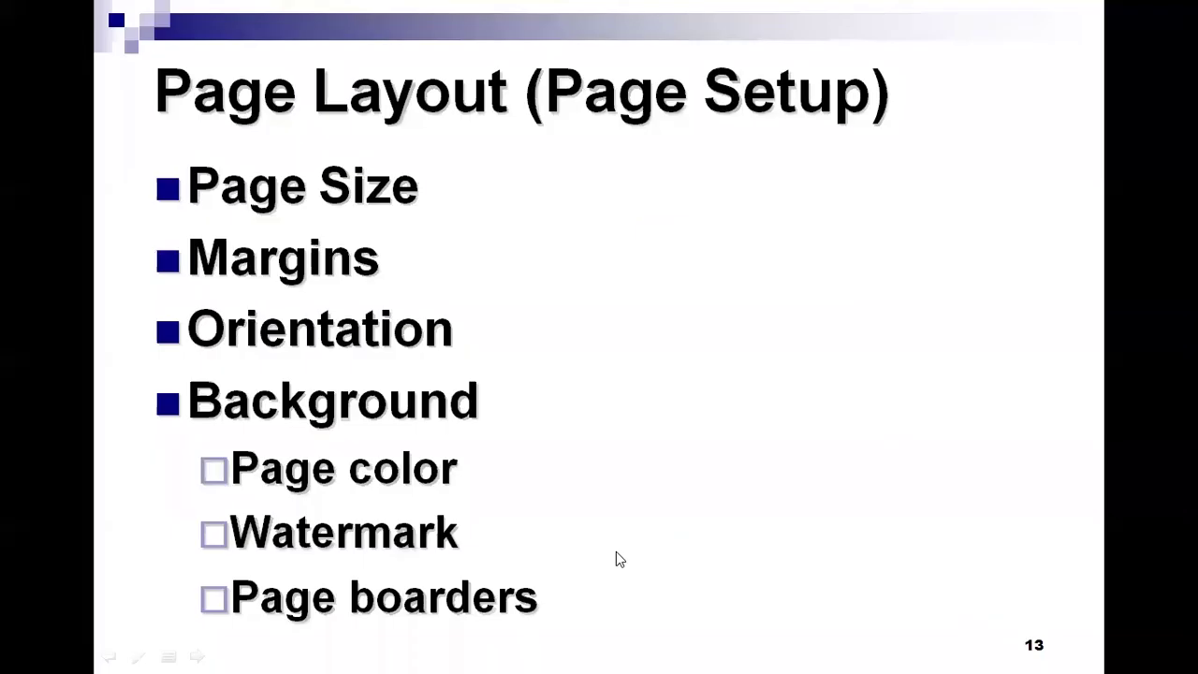
{"action": "left_click", "coordinate": [616, 551]}
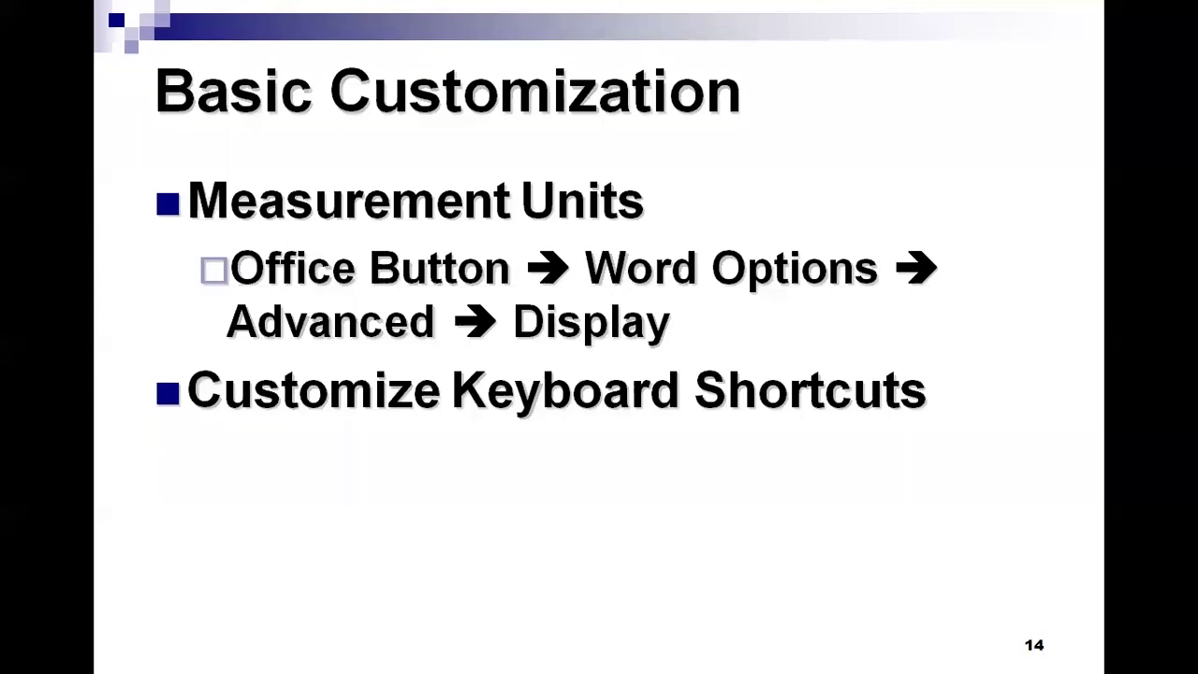
{"action": "key", "text": "alt+Tab"}
{"action": "key", "text": "alt+Tab"}
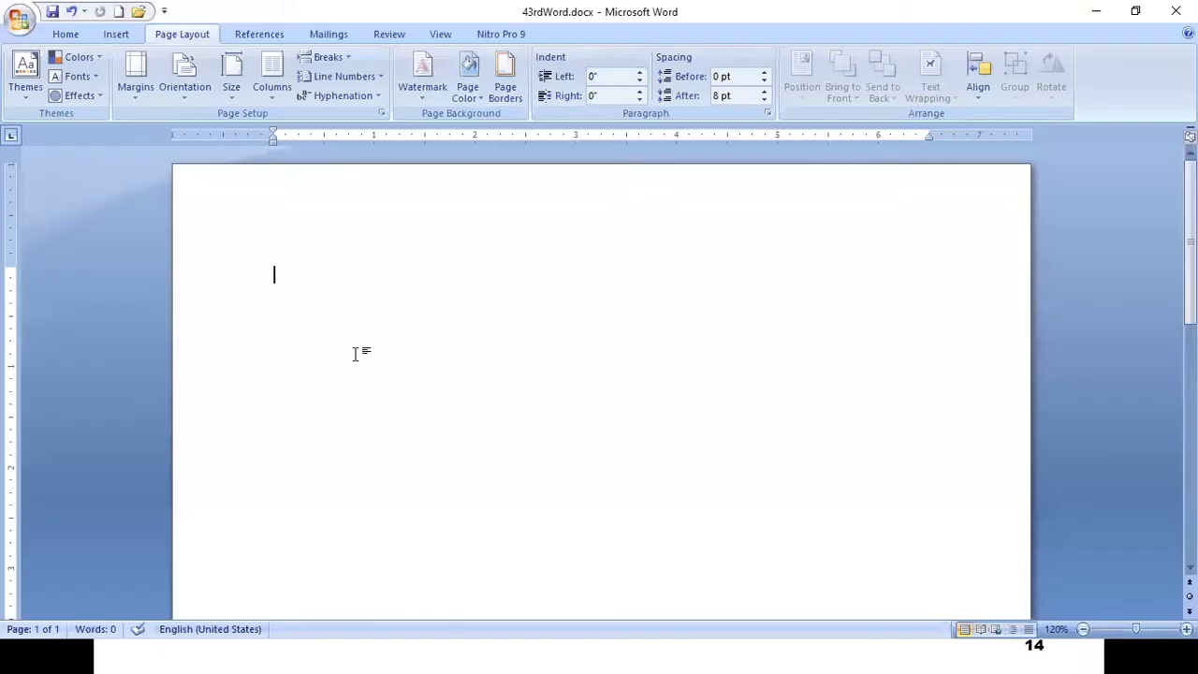
- Set Word's measurement units to Centimeters in the advanced display options
{"action": "left_click", "coordinate": [17, 17]}
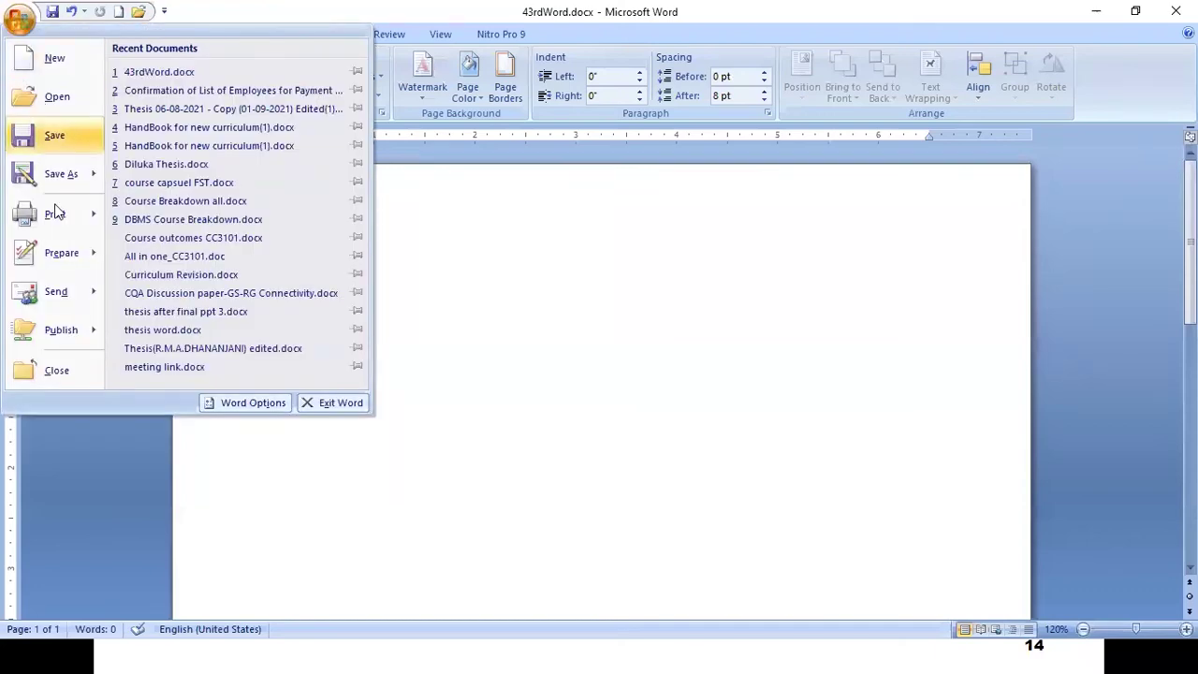
{"action": "left_click", "coordinate": [247, 408]}
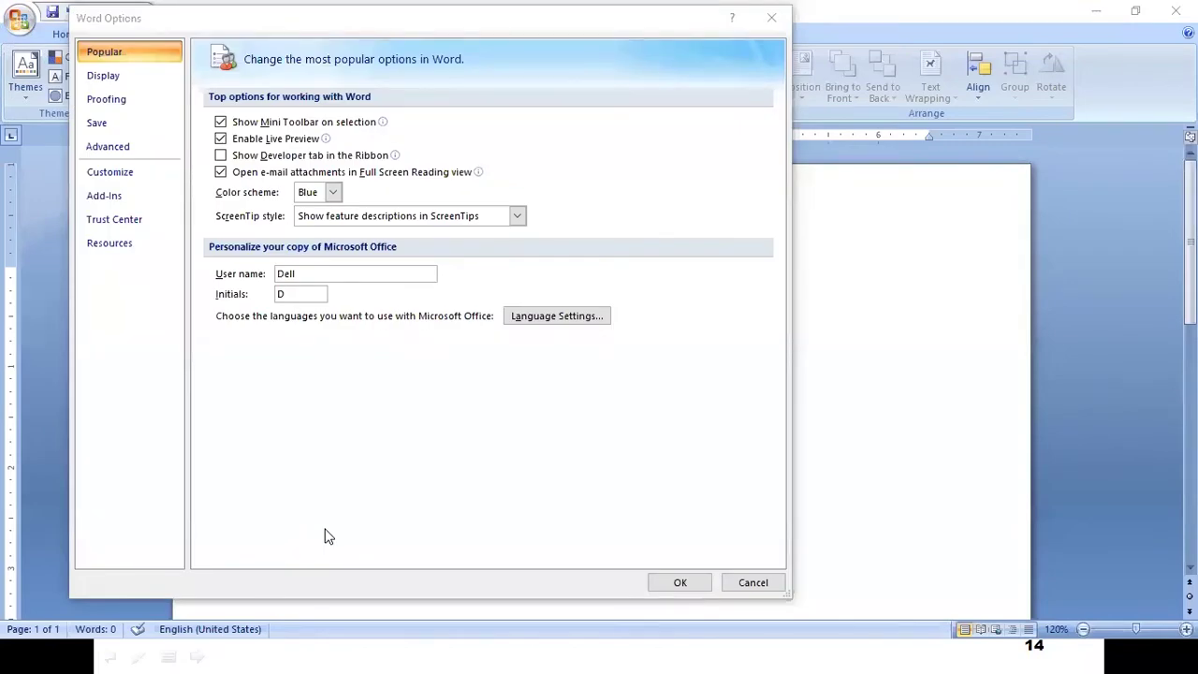
{"action": "left_click", "coordinate": [121, 155]}
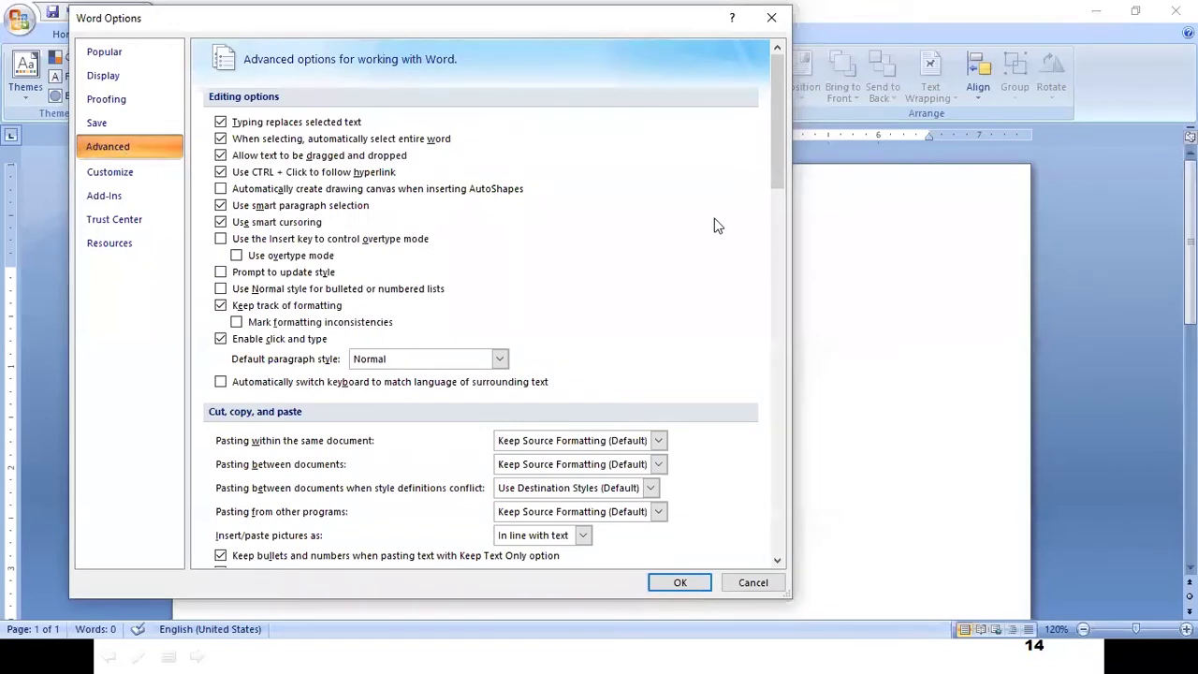
{"action": "scroll", "coordinate": [642, 275], "scroll_direction": "down", "scroll_amount": 8}
{"action": "scroll", "coordinate": [642, 277], "scroll_direction": "down", "scroll_amount": 8}
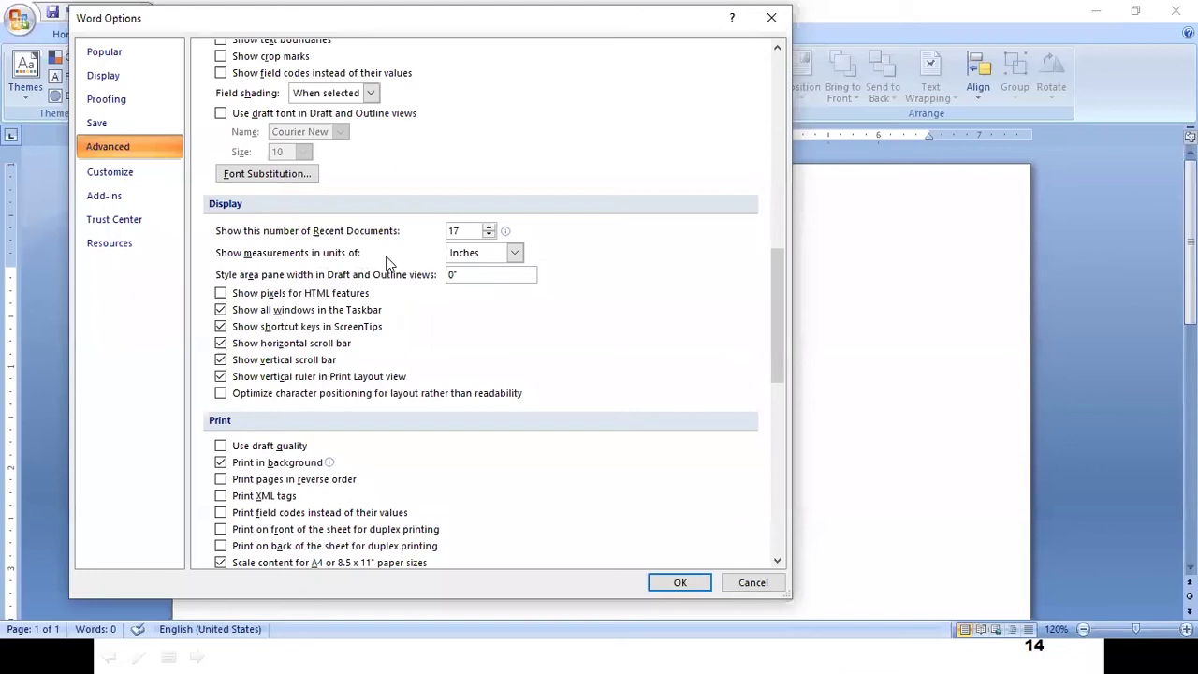
{"action": "left_click", "coordinate": [515, 254]}
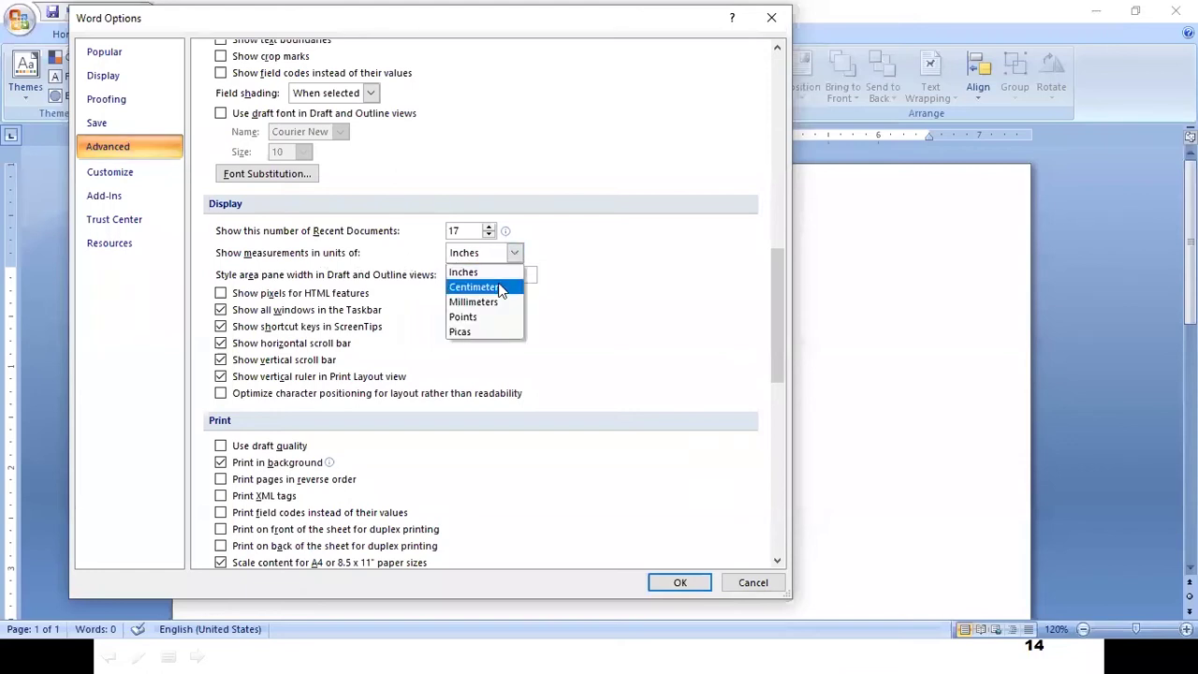
{"action": "left_click", "coordinate": [494, 287]}
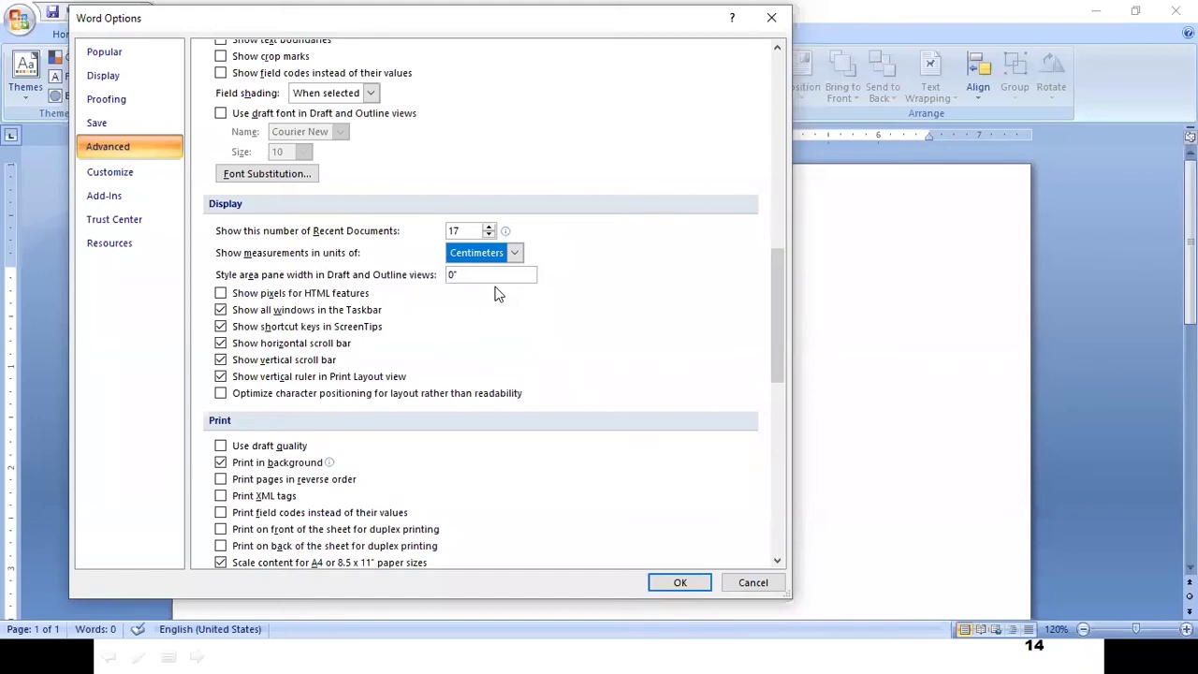
{"action": "left_click", "coordinate": [667, 583]}
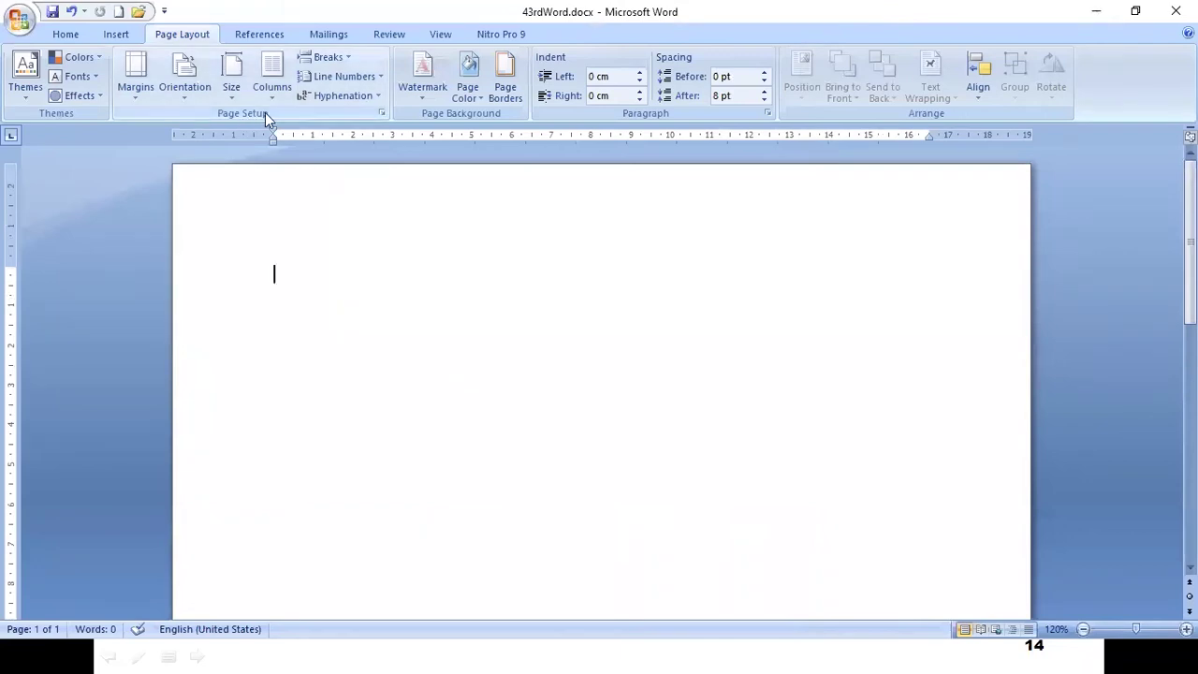
- Try top and bottom page margins of 2 in Page Setup and cancel the changes
{"action": "left_click", "coordinate": [382, 114]}
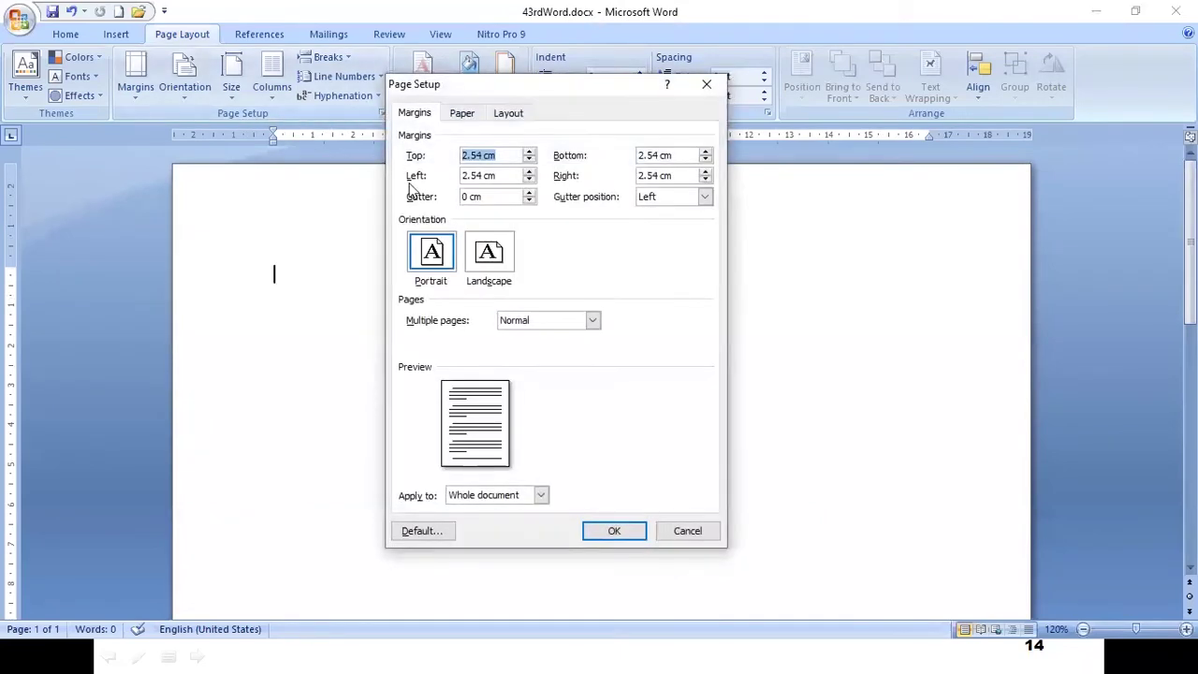
{"action": "left_click", "coordinate": [508, 155]}
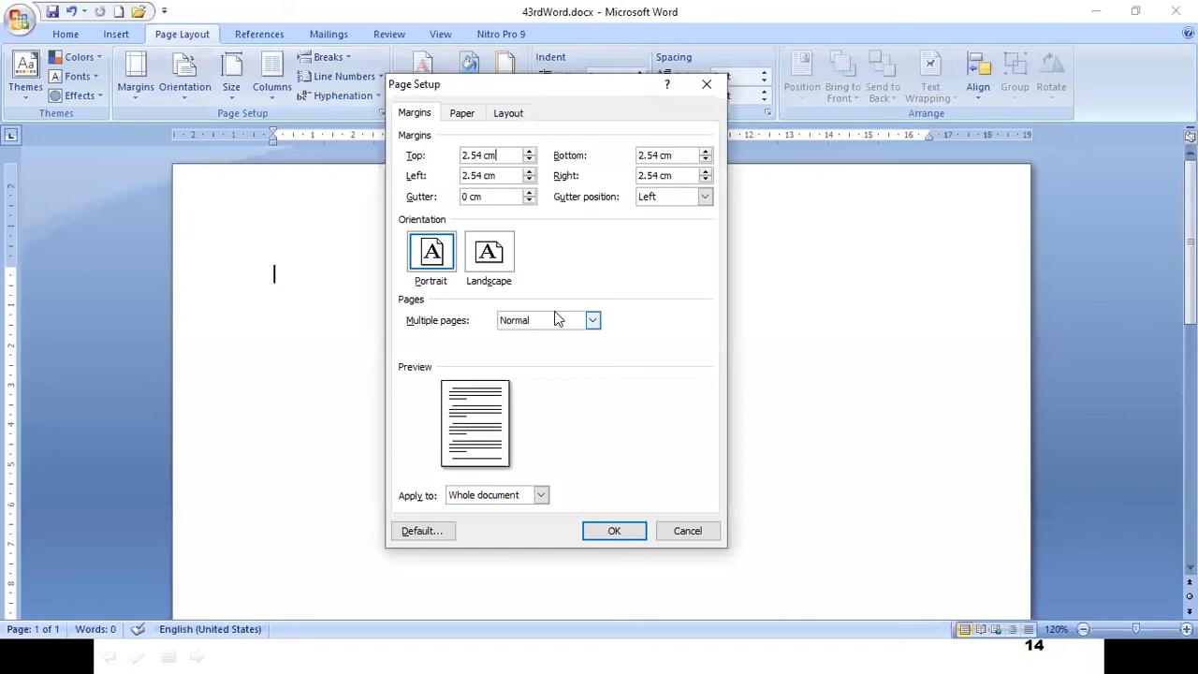
{"action": "key", "text": "BackSpace"}
{"action": "key", "text": "BackSpace"}
{"action": "key", "text": "BackSpace"}
{"action": "key", "text": "BackSpace"}
{"action": "key", "text": "BackSpace"}
{"action": "key", "text": "BackSpace"}
{"action": "type", "text": "2"}
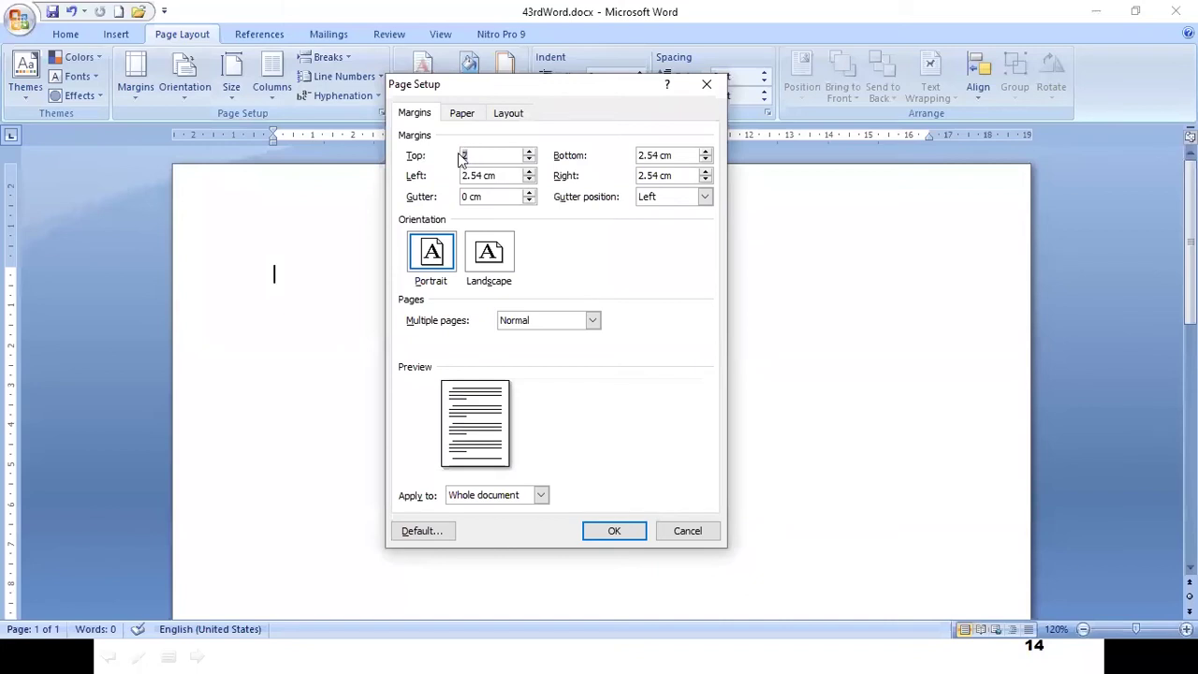
{"action": "left_click_drag", "start_coordinate": [679, 156], "coordinate": [635, 157]}
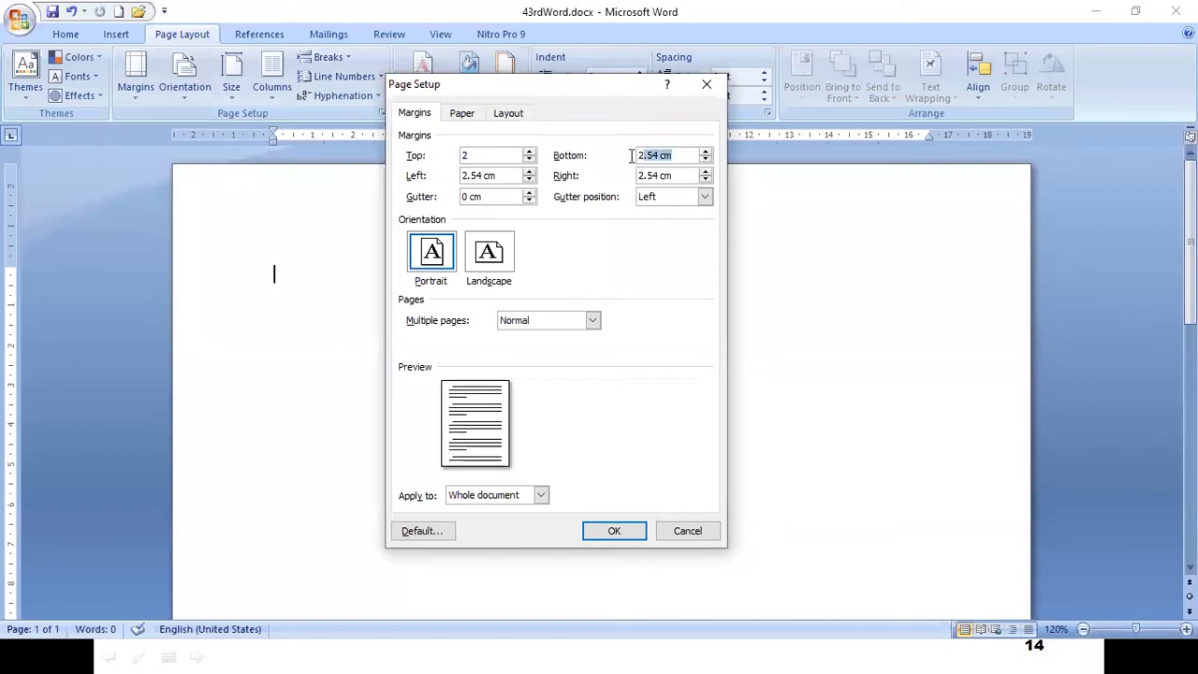
{"action": "type", "text": "2"}
{"action": "left_click", "coordinate": [681, 531]}
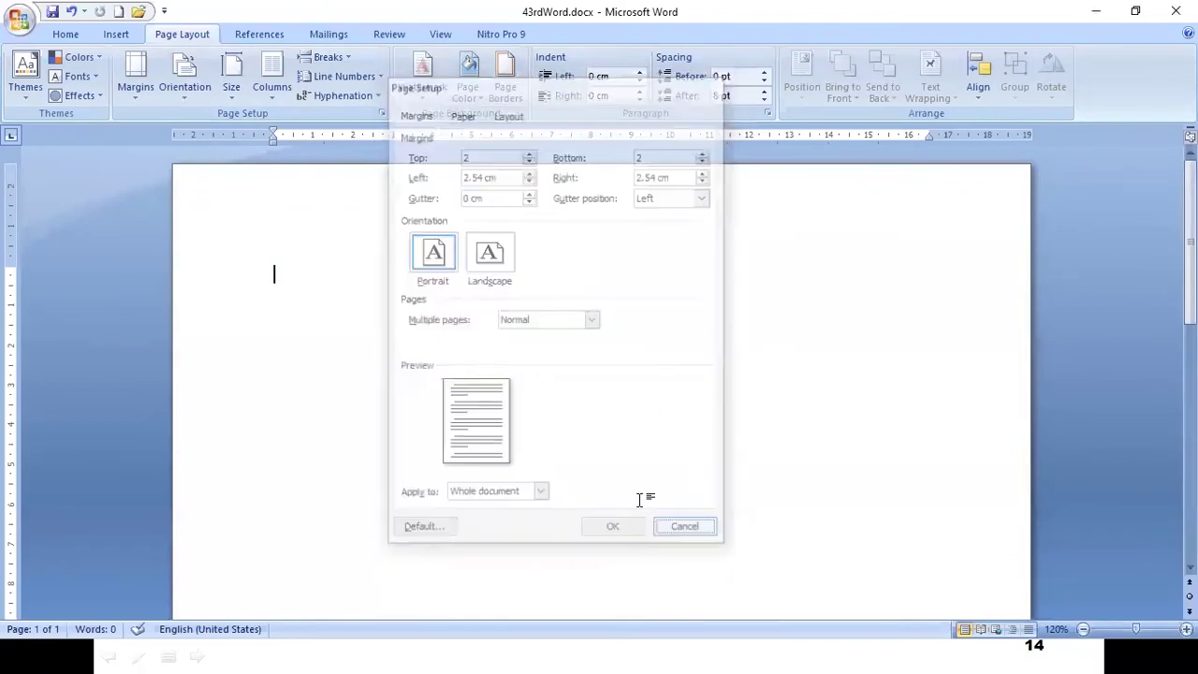
- Try top, bottom, left and right page margins of 2 in Page Setup and cancel the changes
{"action": "left_click", "coordinate": [381, 113]}
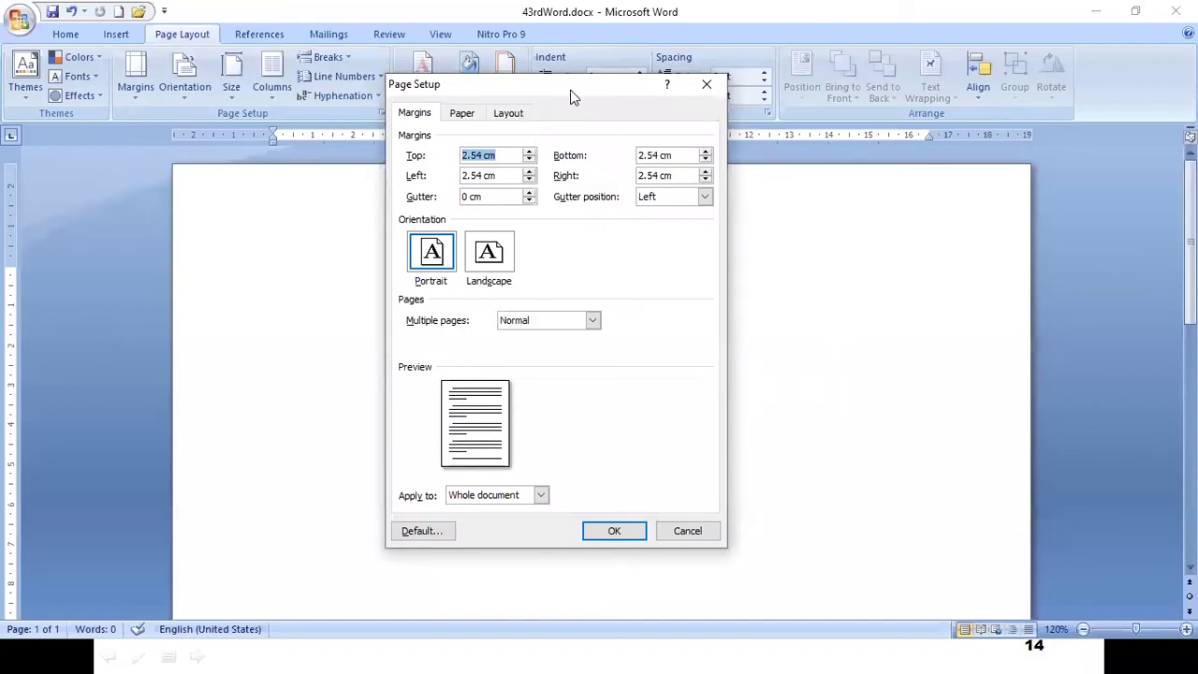
{"action": "left_click_drag", "start_coordinate": [570, 92], "coordinate": [560, 106]}
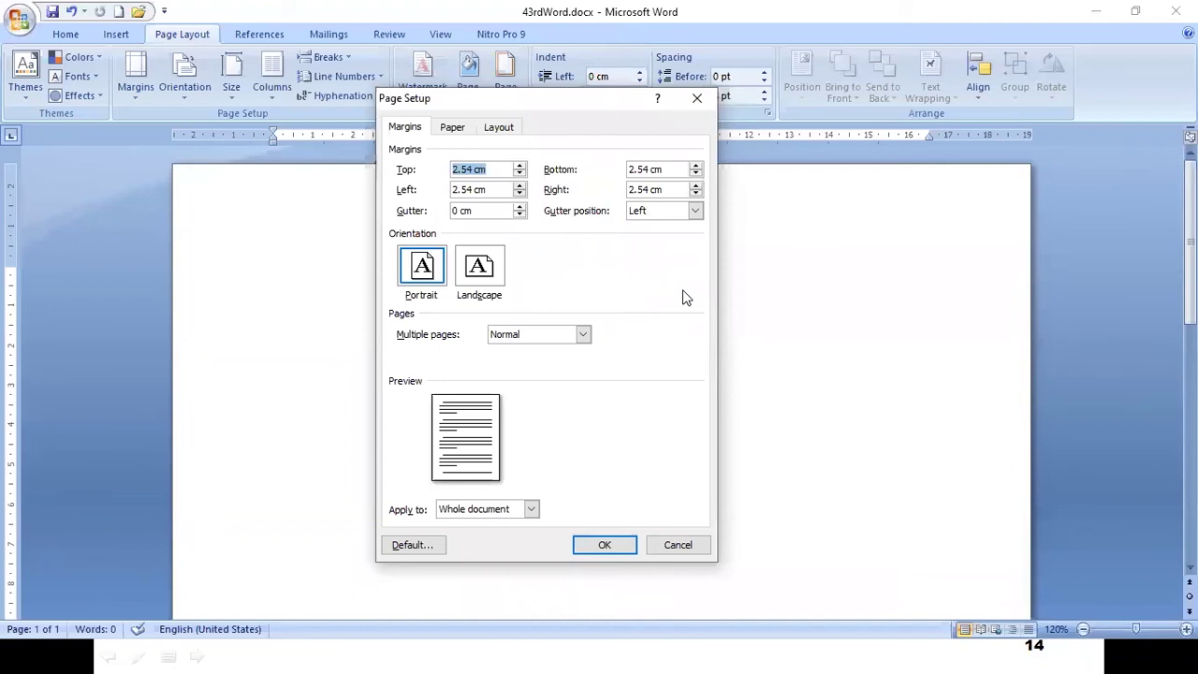
{"action": "type", "text": "2"}
{"action": "key", "text": "Tab"}
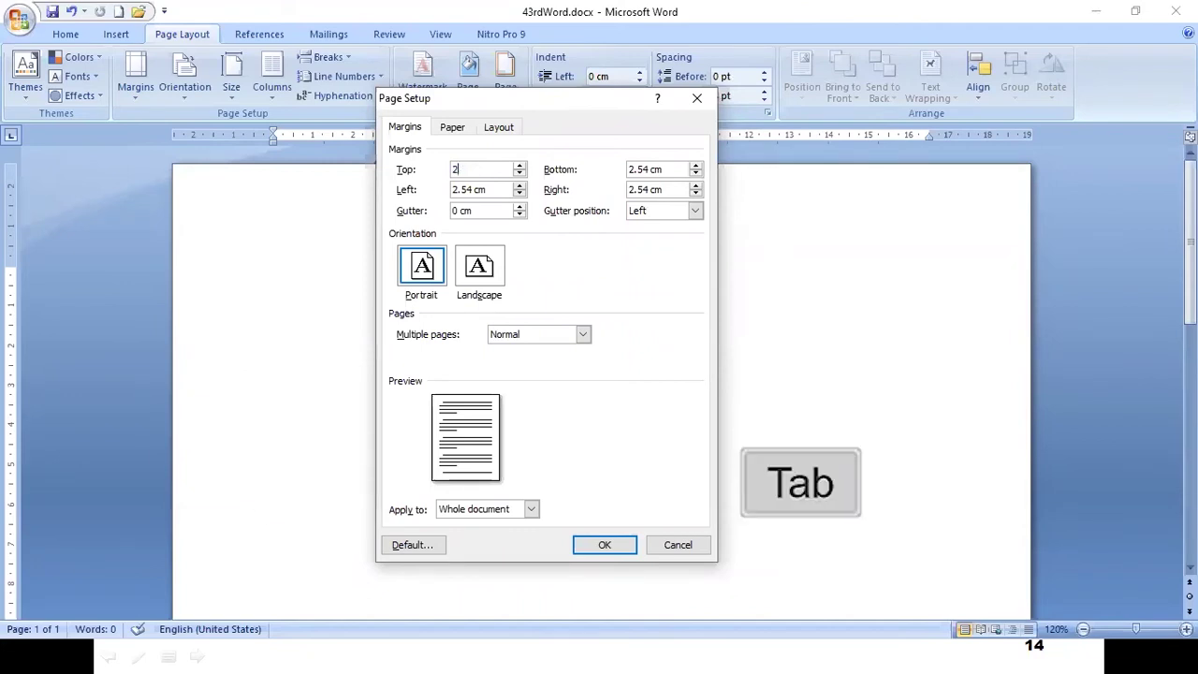
{"action": "key", "text": "Tab"}
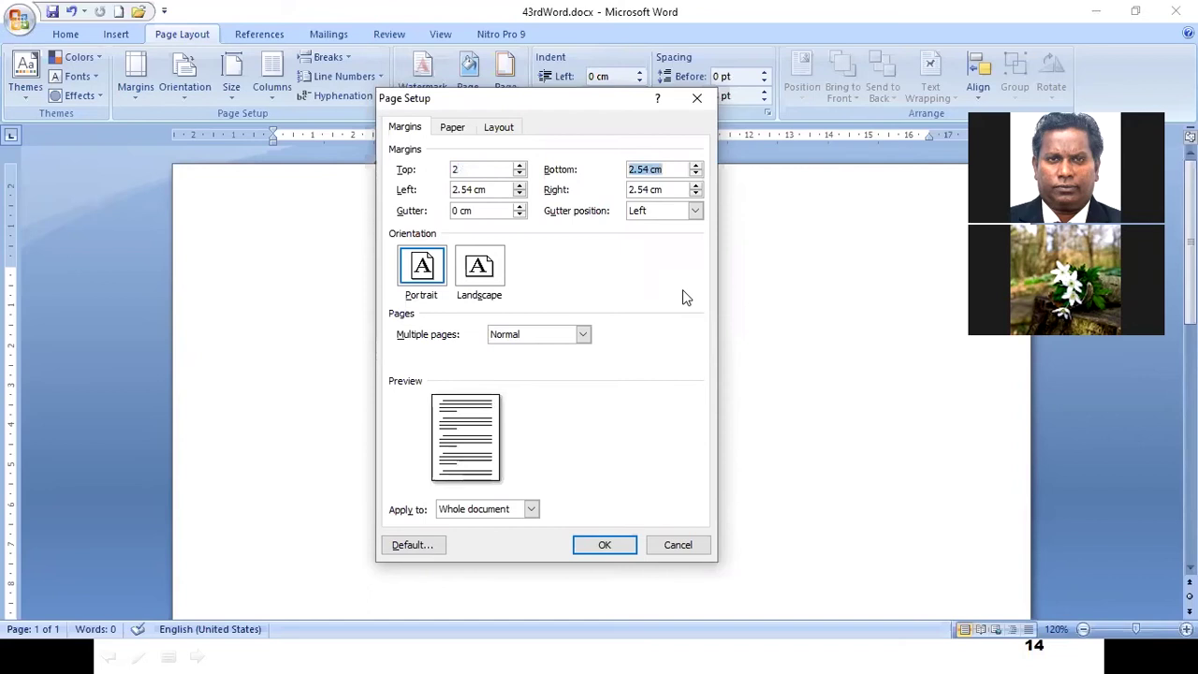
{"action": "type", "text": "2"}
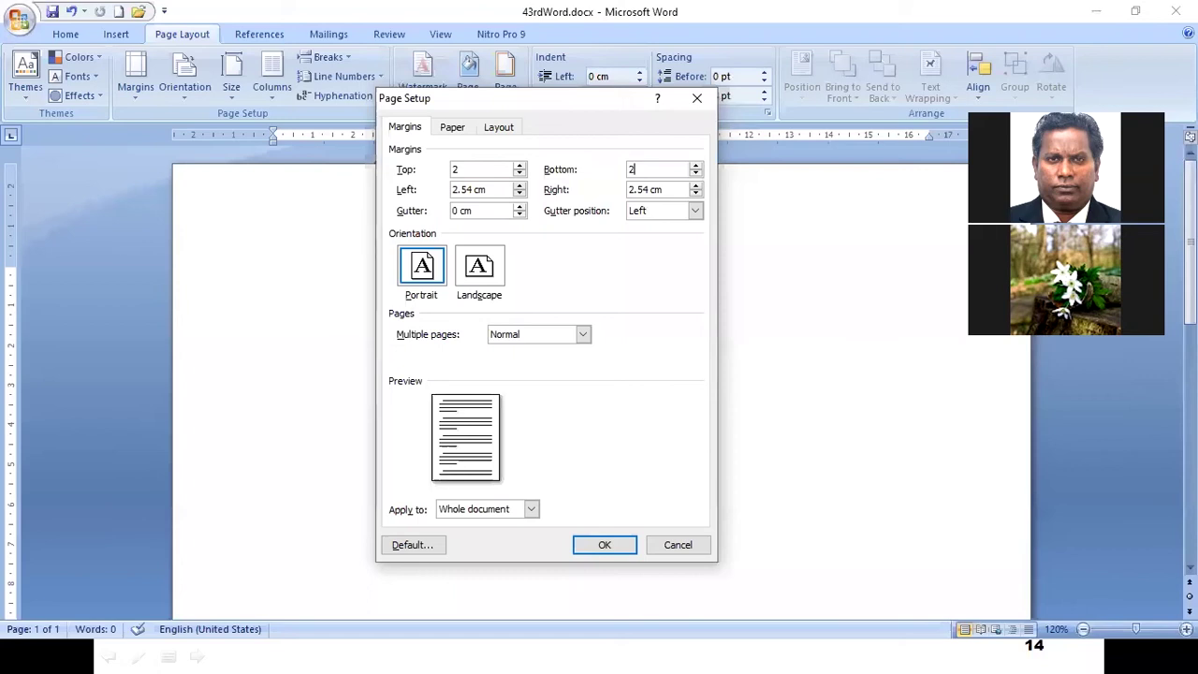
{"action": "key", "text": "Tab"}
{"action": "type", "text": "2"}
{"action": "key", "text": "Tab"}
{"action": "type", "text": "2"}
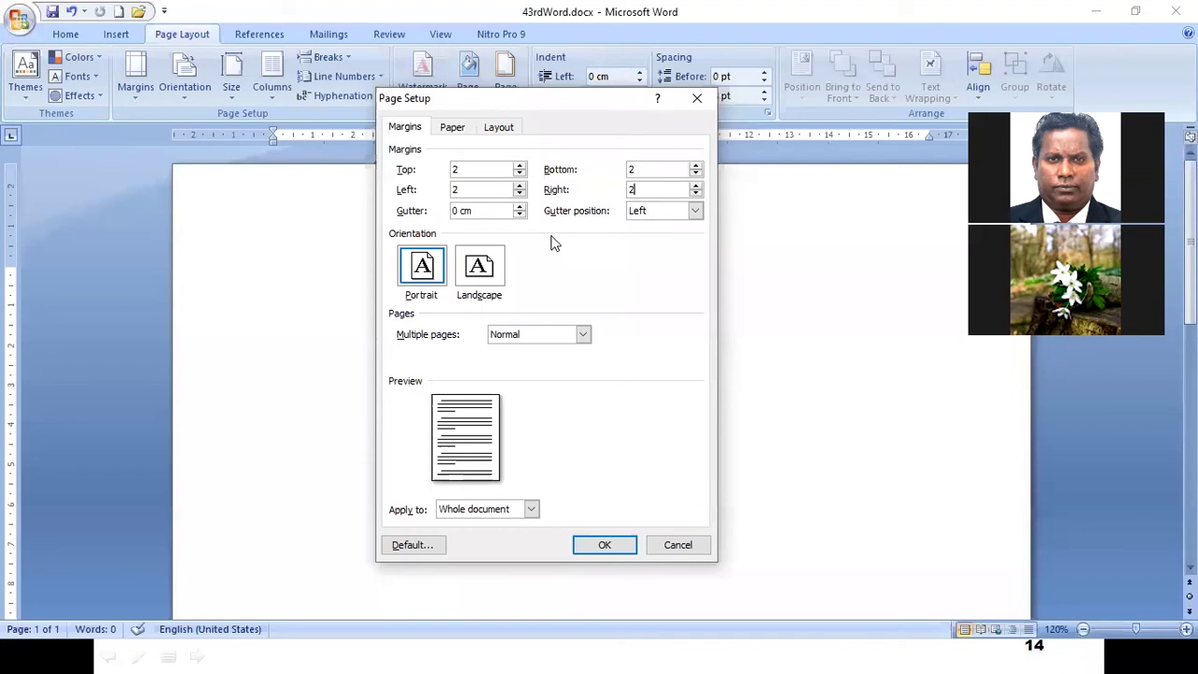
{"action": "key", "text": "Tab"}
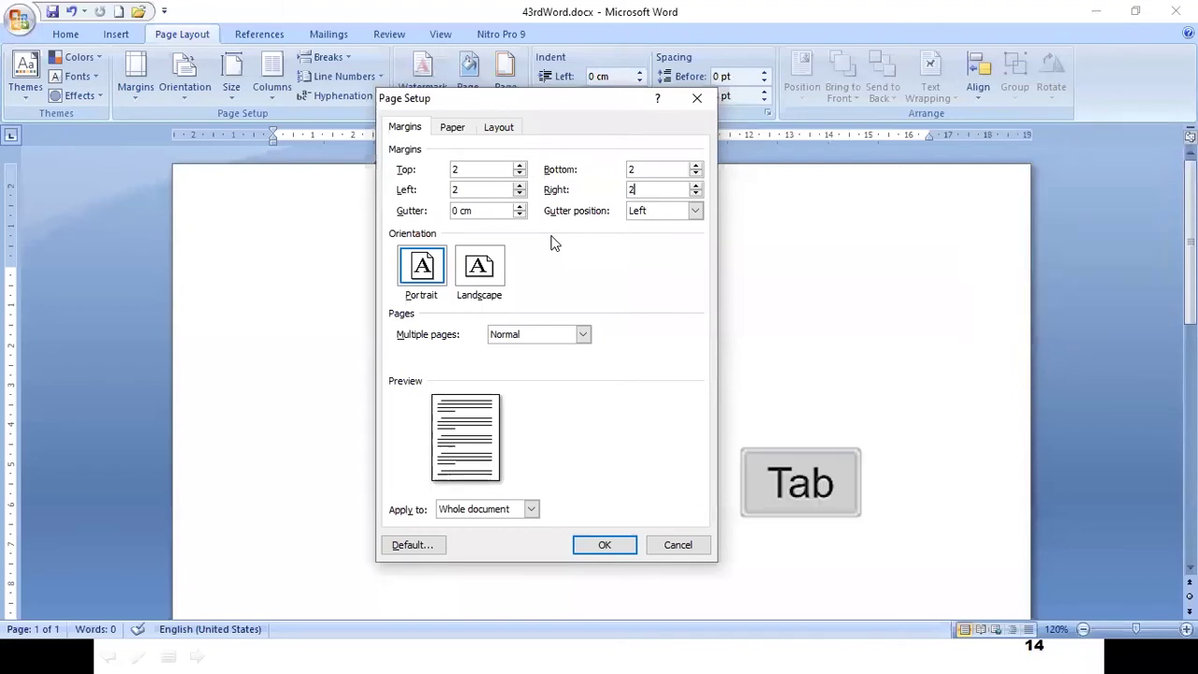
{"action": "left_click", "coordinate": [678, 545]}
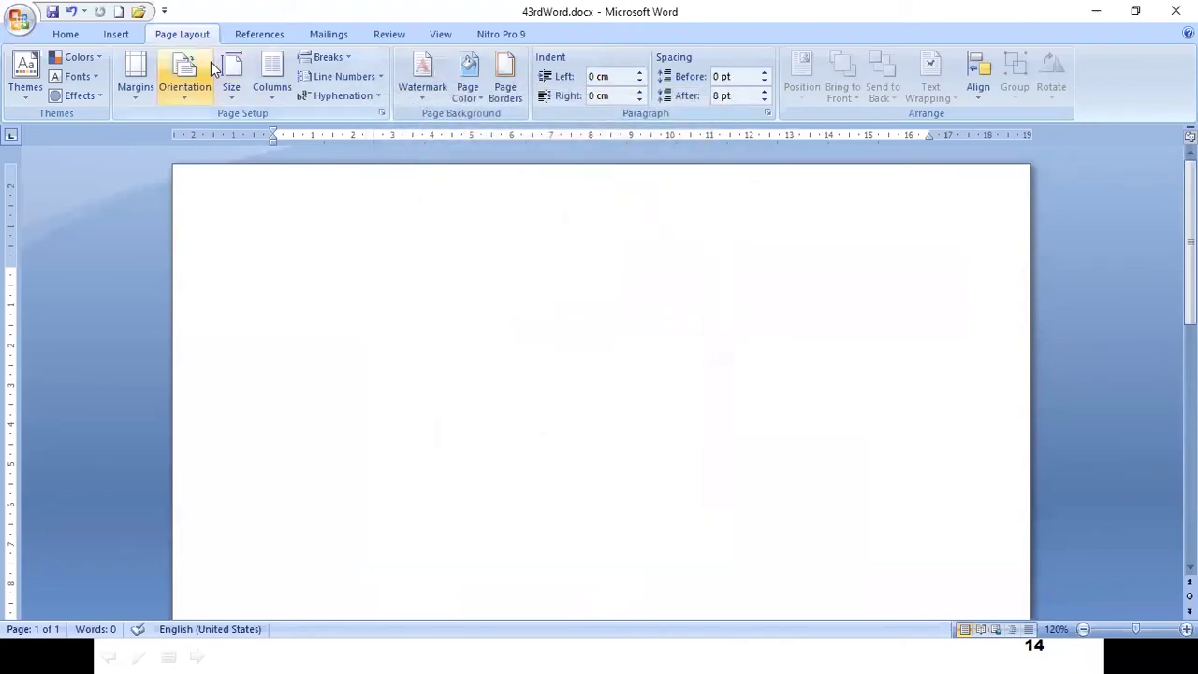
- Enter page margins of 2 cm for the top, bottom, left and right in Page Setup
{"action": "left_click", "coordinate": [381, 113]}
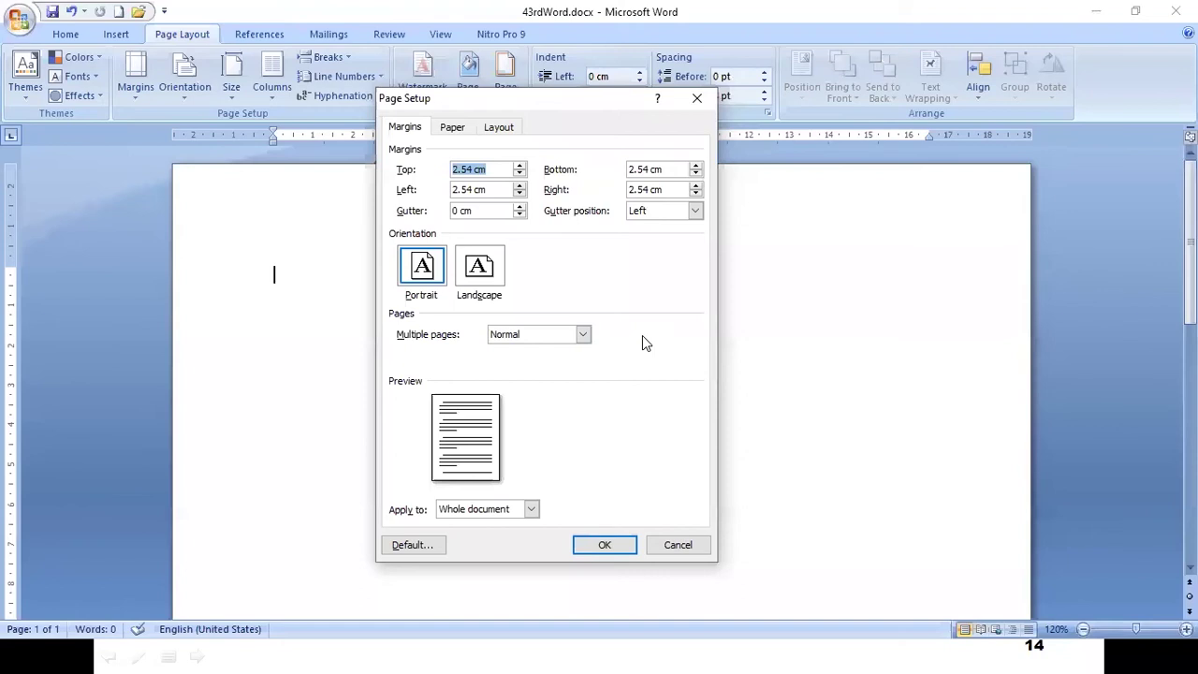
{"action": "type", "text": "2"}
{"action": "key", "text": "Tab"}
{"action": "type", "text": "2"}
{"action": "key", "text": "Tab"}
{"action": "type", "text": "2"}
{"action": "key", "text": "Tab"}
{"action": "type", "text": "2"}
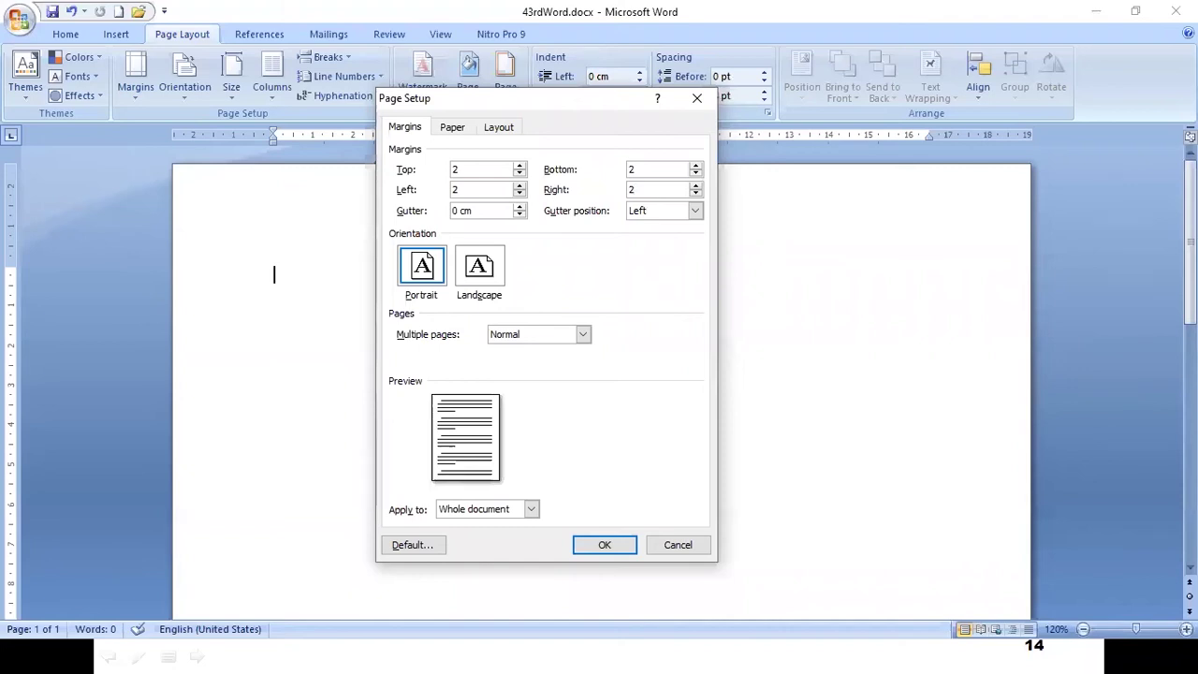
- Choose A4 as the paper size, set the left margin to 3 cm, and apply the page setup
{"action": "left_click", "coordinate": [452, 129]}
{"action": "left_click", "coordinate": [458, 170]}
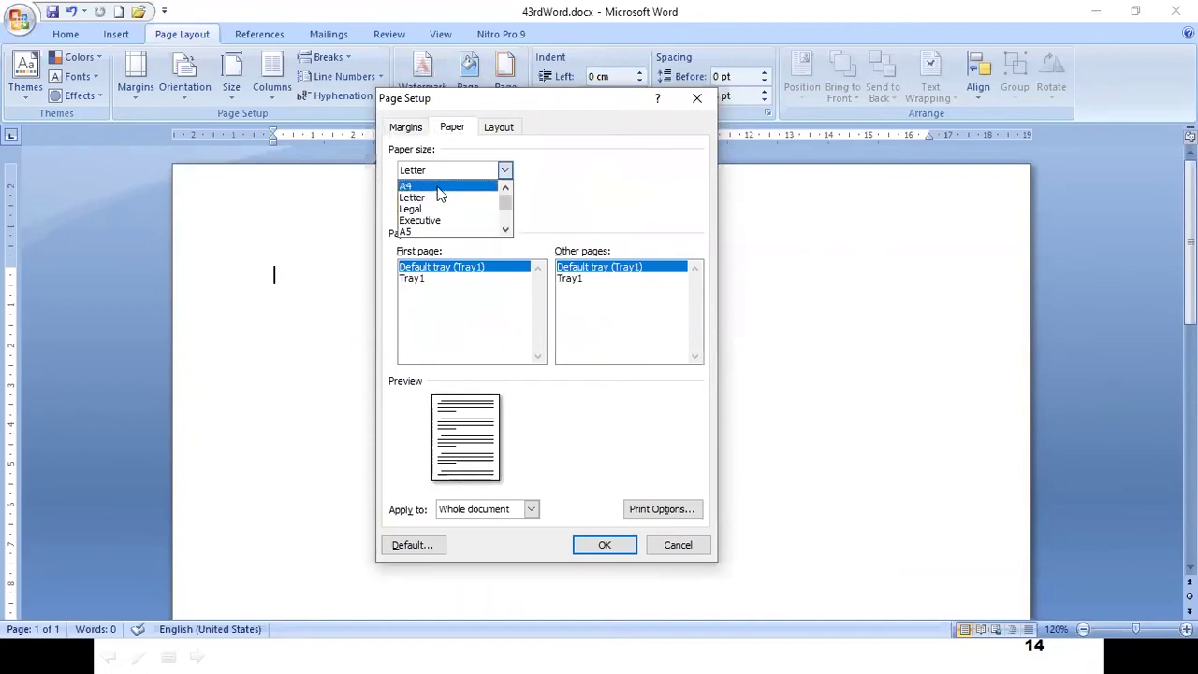
{"action": "left_click", "coordinate": [440, 187]}
{"action": "left_click", "coordinate": [404, 128]}
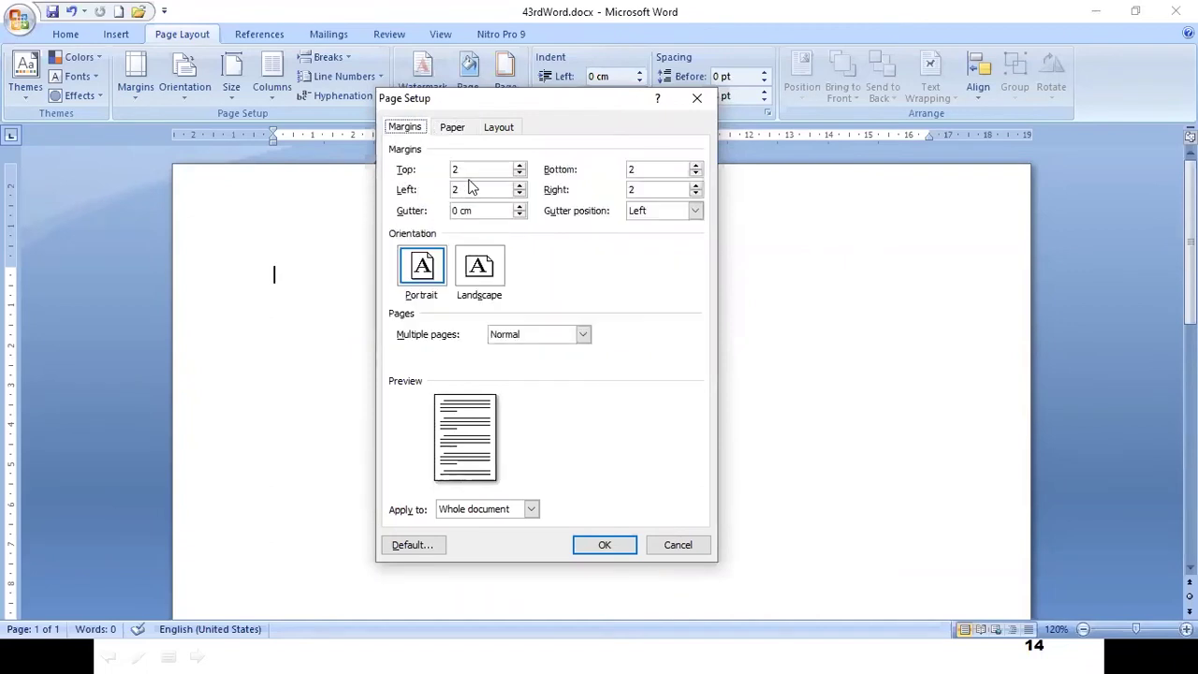
{"action": "left_click_drag", "start_coordinate": [476, 190], "coordinate": [451, 187]}
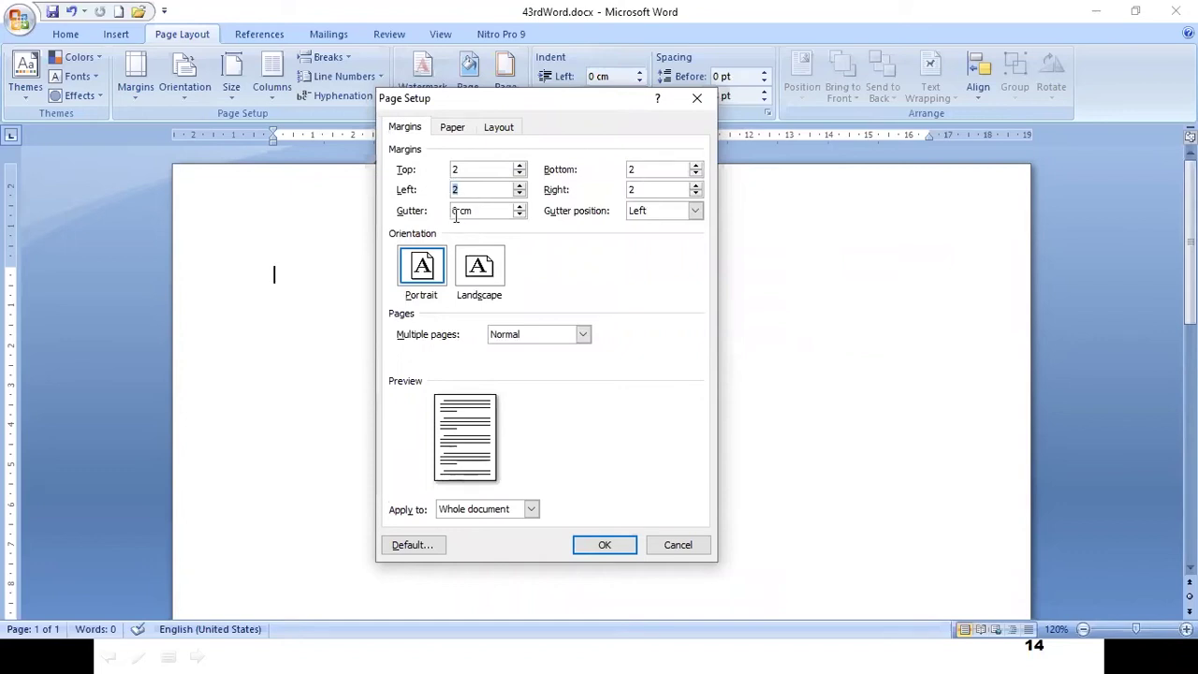
{"action": "type", "text": "3"}
{"action": "left_click", "coordinate": [593, 546]}
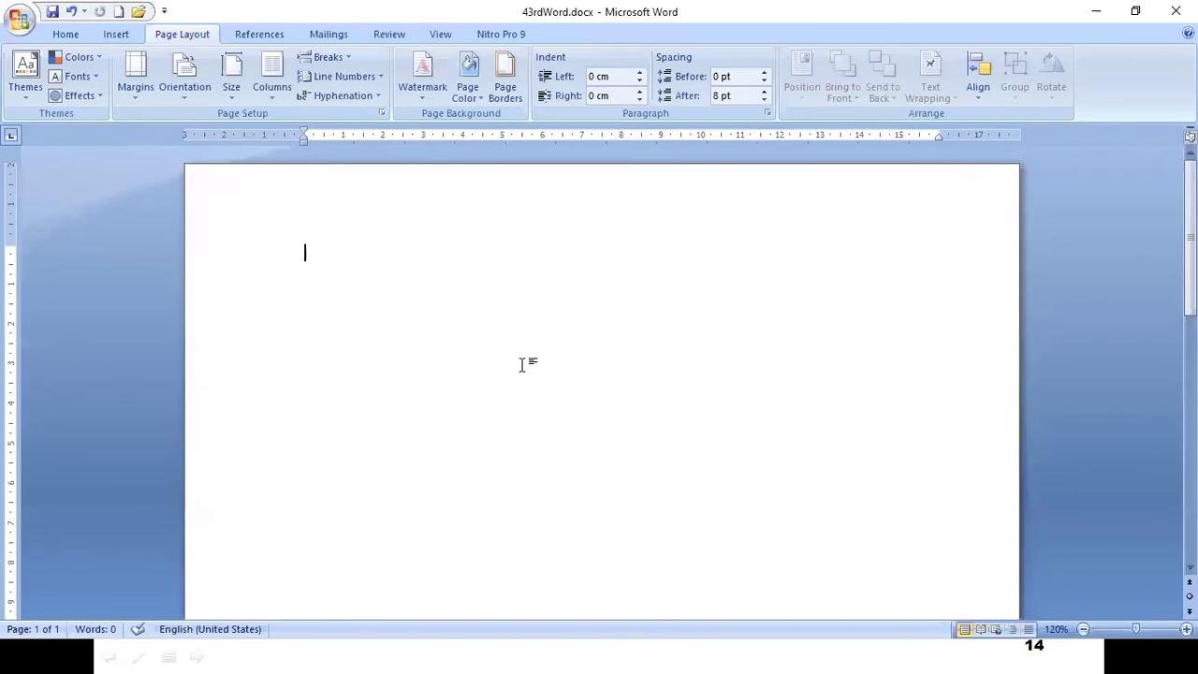
- Try continuous line numbering in the Page Setup layout options and cancel the changes
{"action": "left_click", "coordinate": [381, 112]}
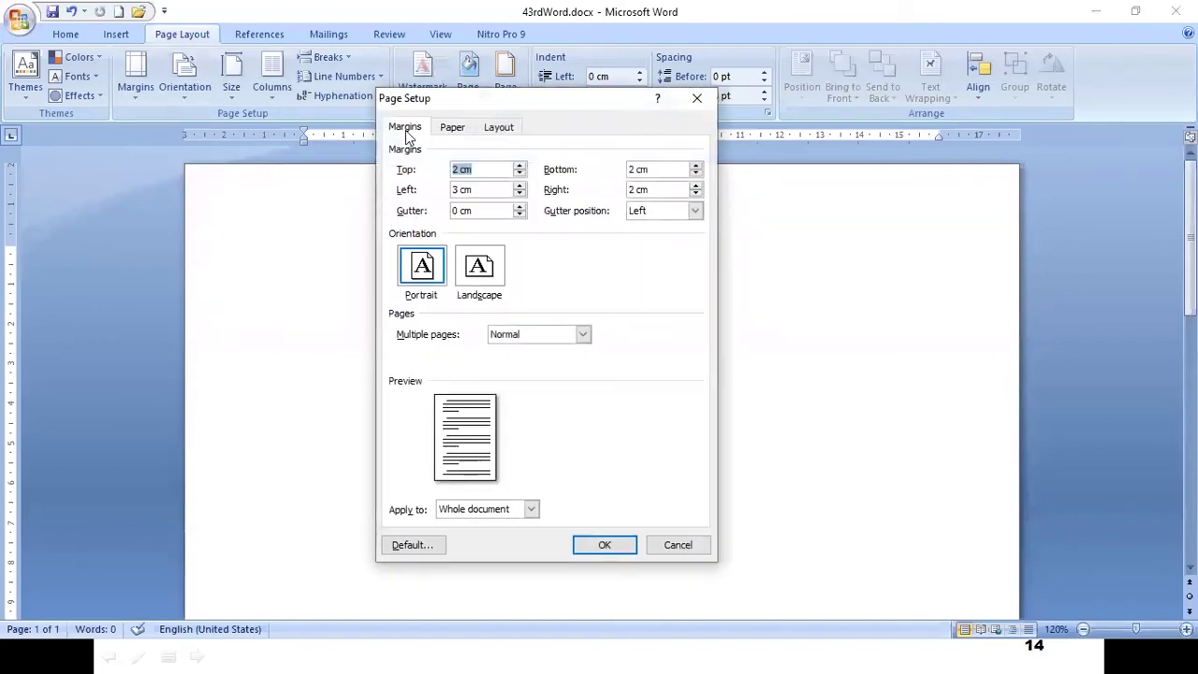
{"action": "left_click", "coordinate": [498, 128]}
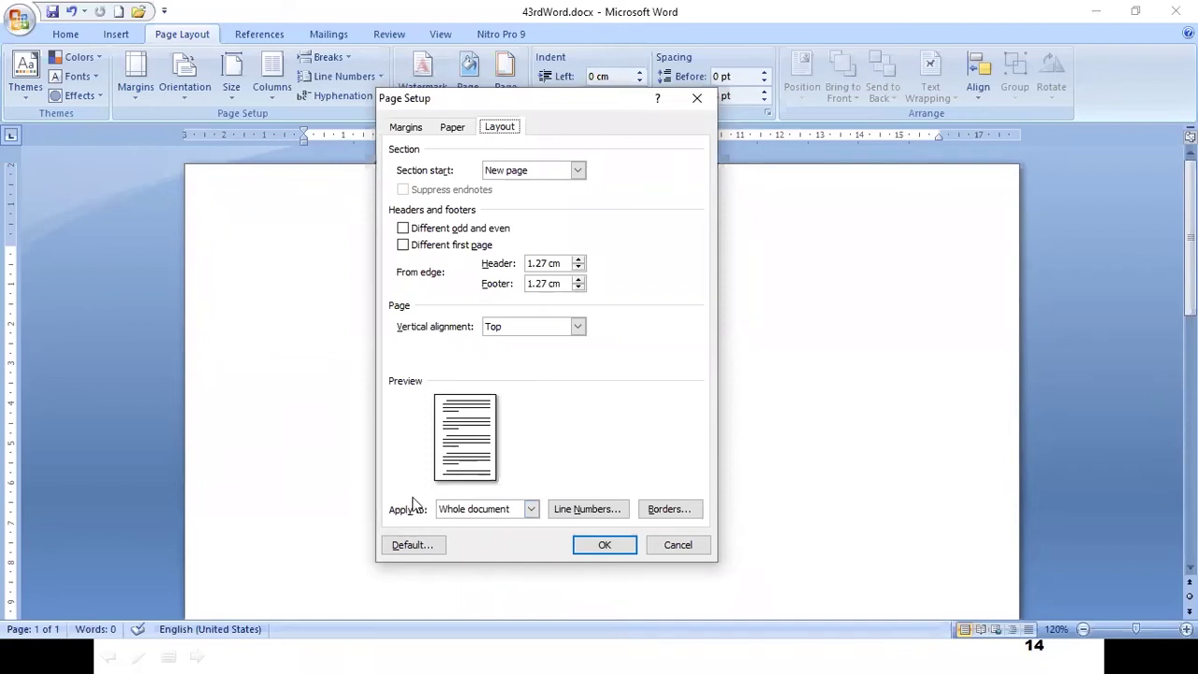
{"action": "left_click", "coordinate": [588, 508]}
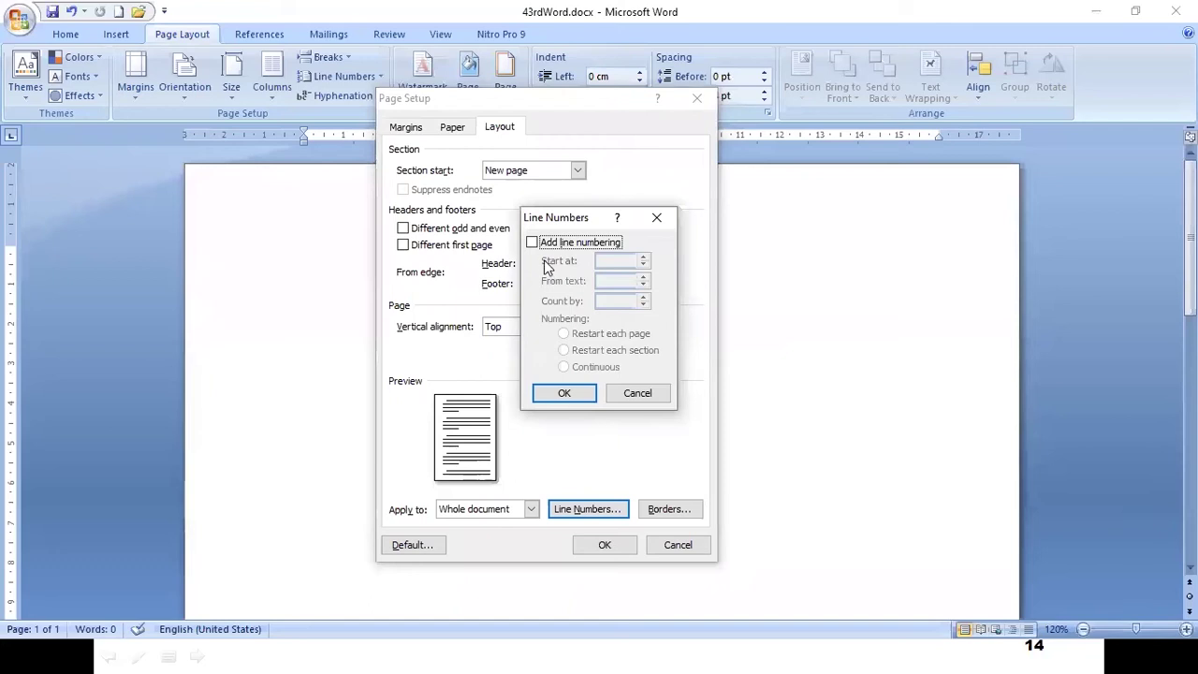
{"action": "left_click", "coordinate": [533, 244]}
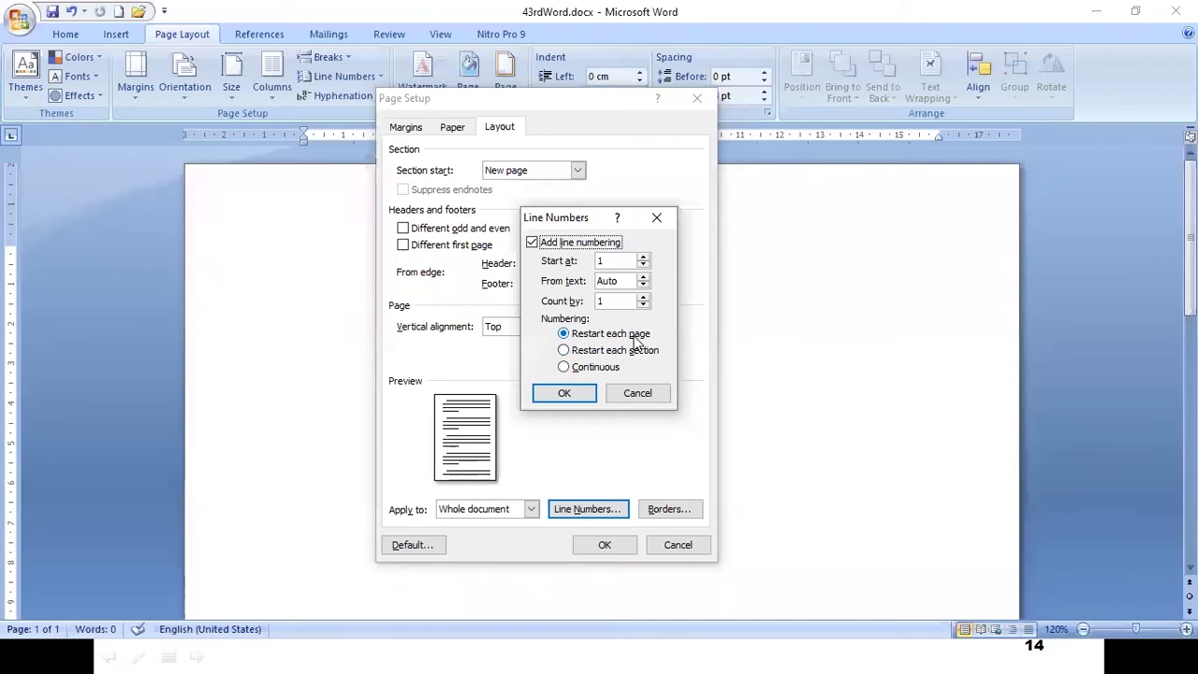
{"action": "left_click", "coordinate": [565, 368]}
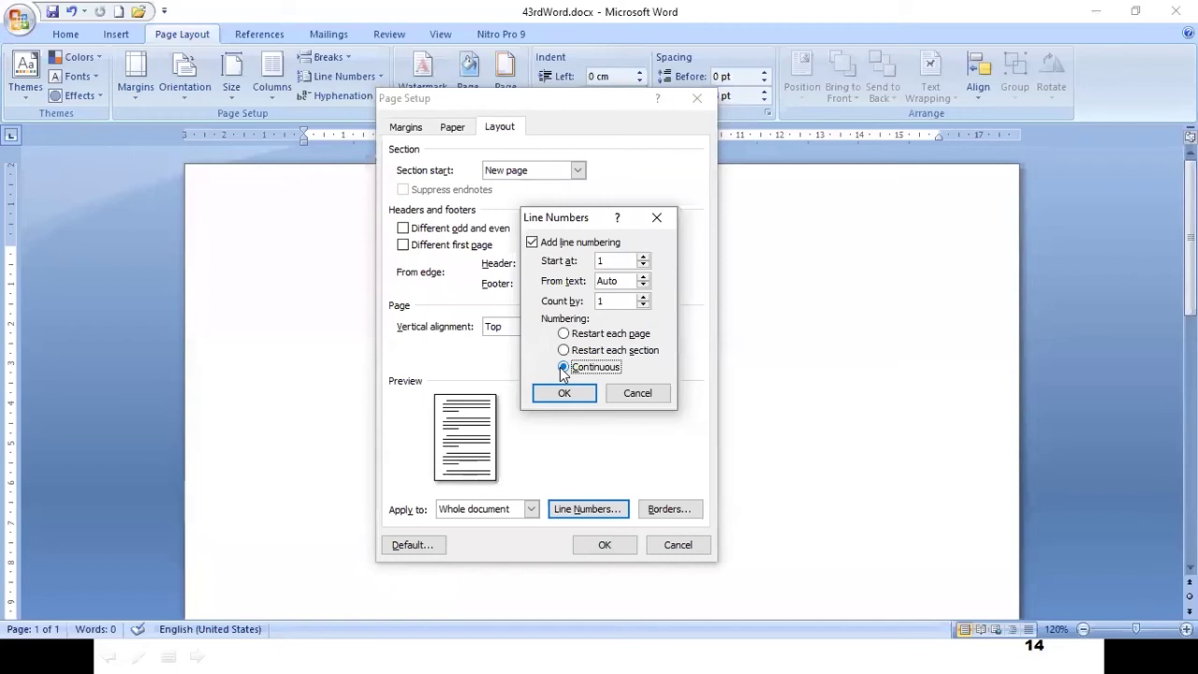
{"action": "left_click", "coordinate": [638, 394]}
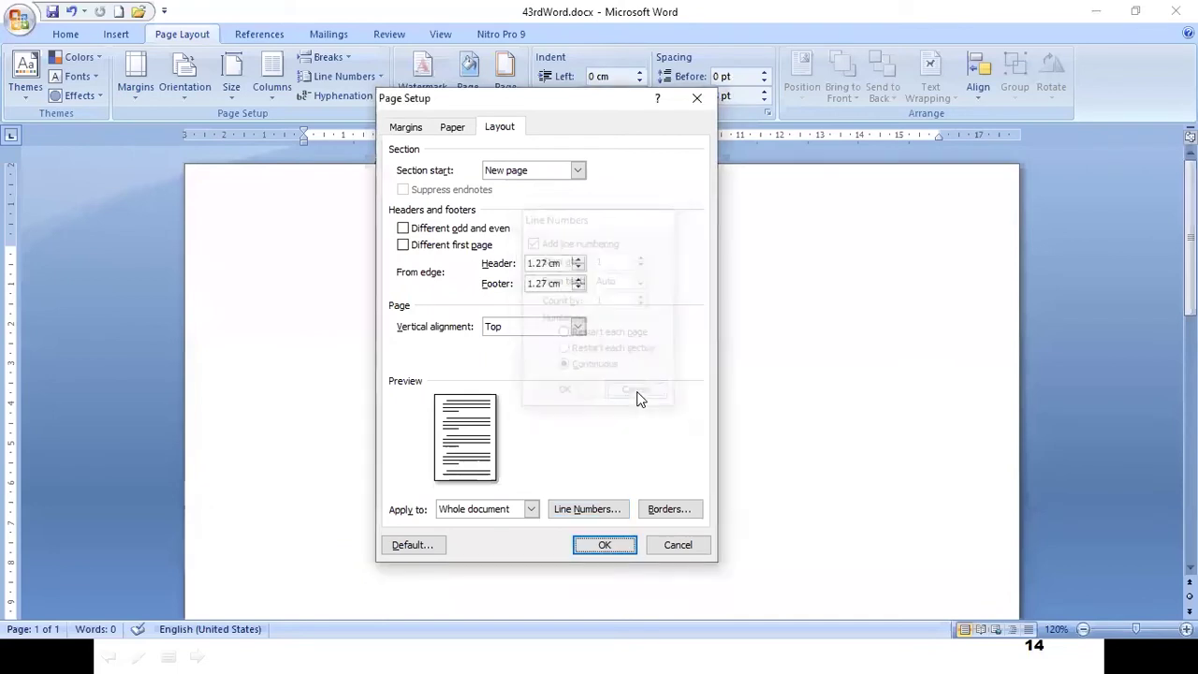
{"action": "left_click", "coordinate": [674, 547]}
{"action": "left_click", "coordinate": [653, 541]}
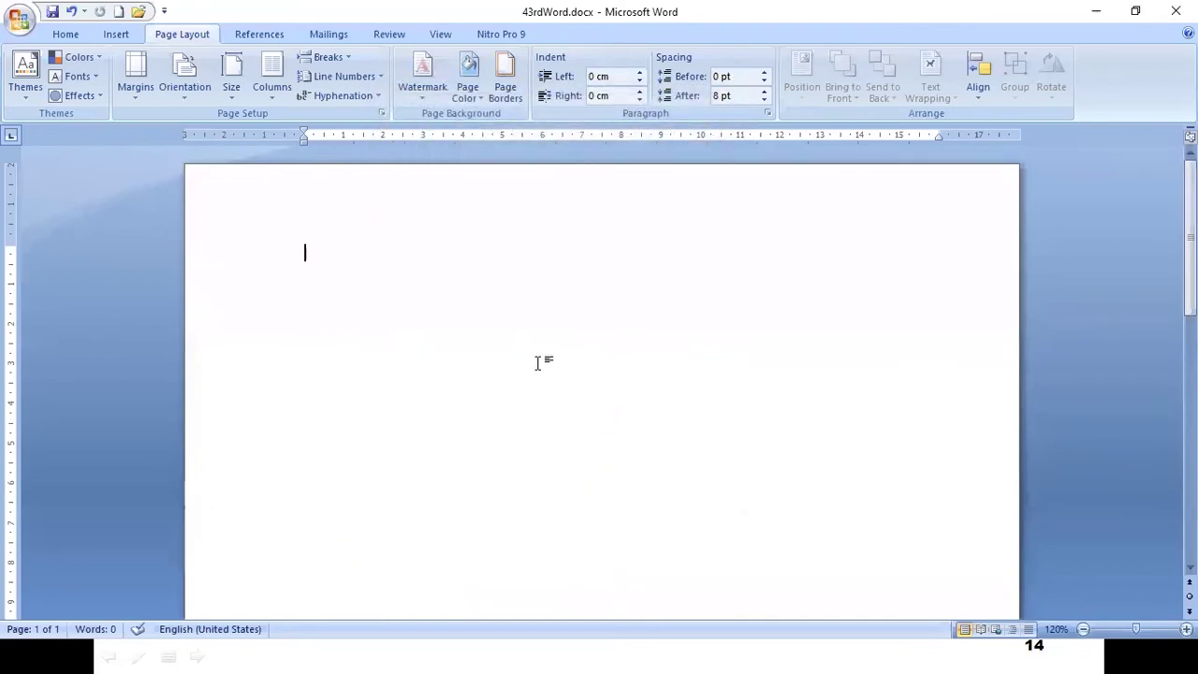
- Switch to the slide show and go back to the Page Layout (Page Setup) slide
{"action": "key", "text": "alt+Tab"}
{"action": "key", "text": "alt+Tab"}
{"action": "key", "text": "Left"}
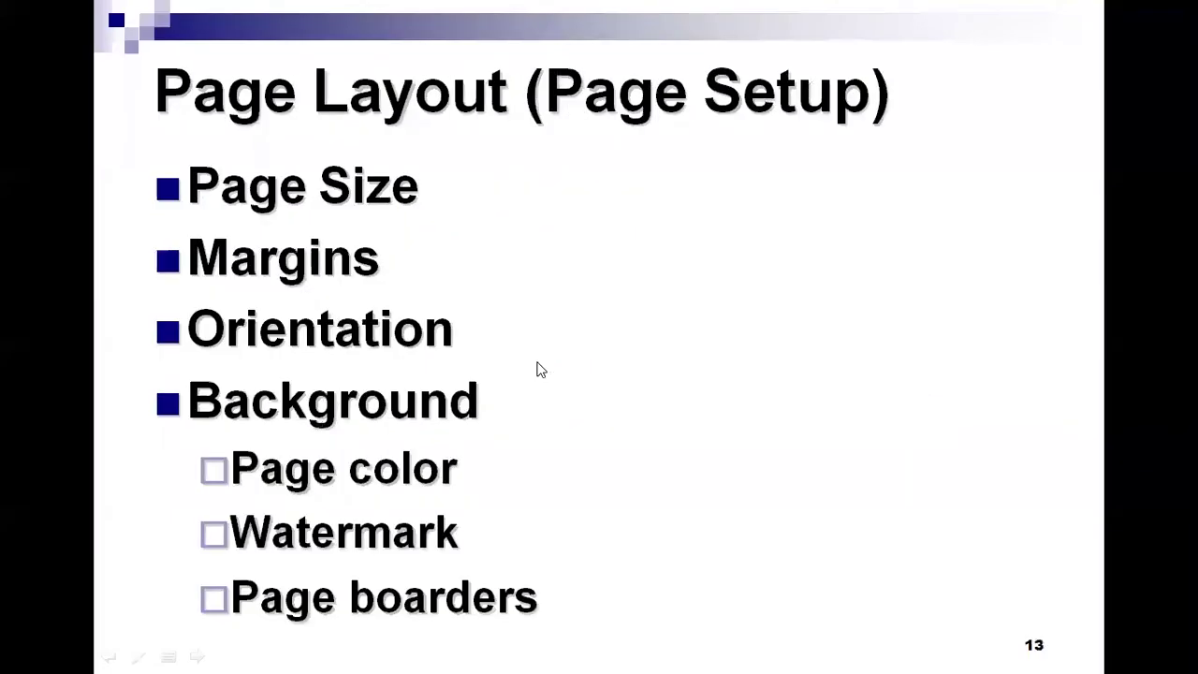
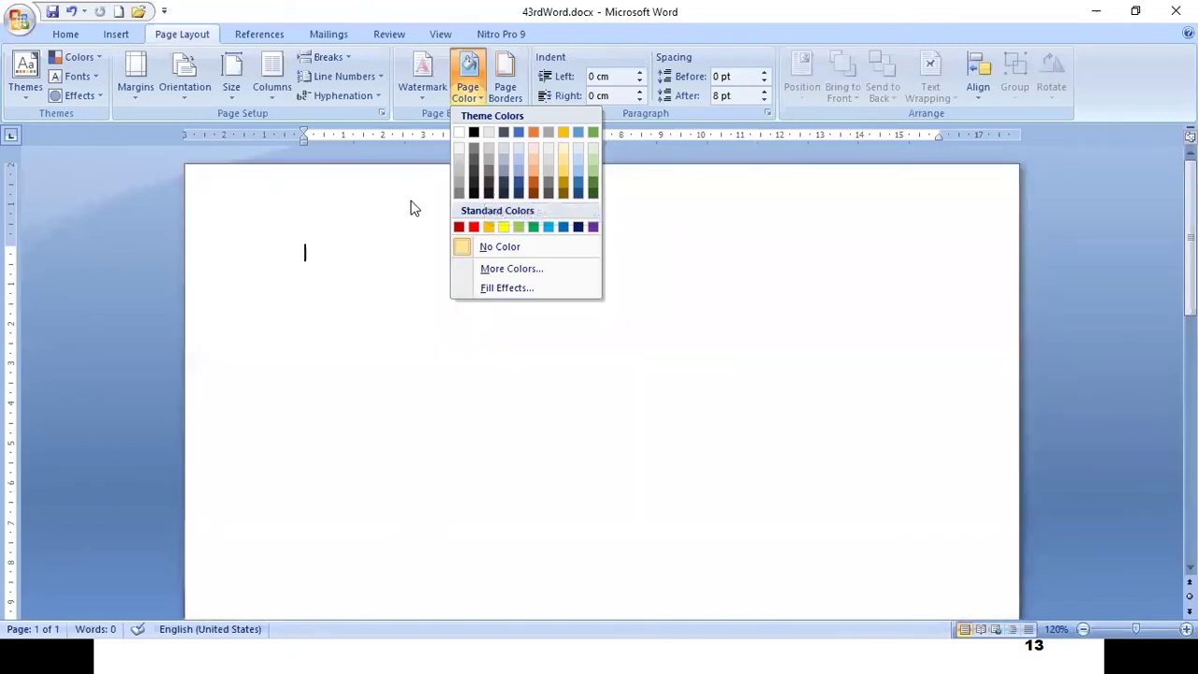
- Add a custom text watermark reading "Draft" to the document
{"action": "left_click", "coordinate": [412, 202]}
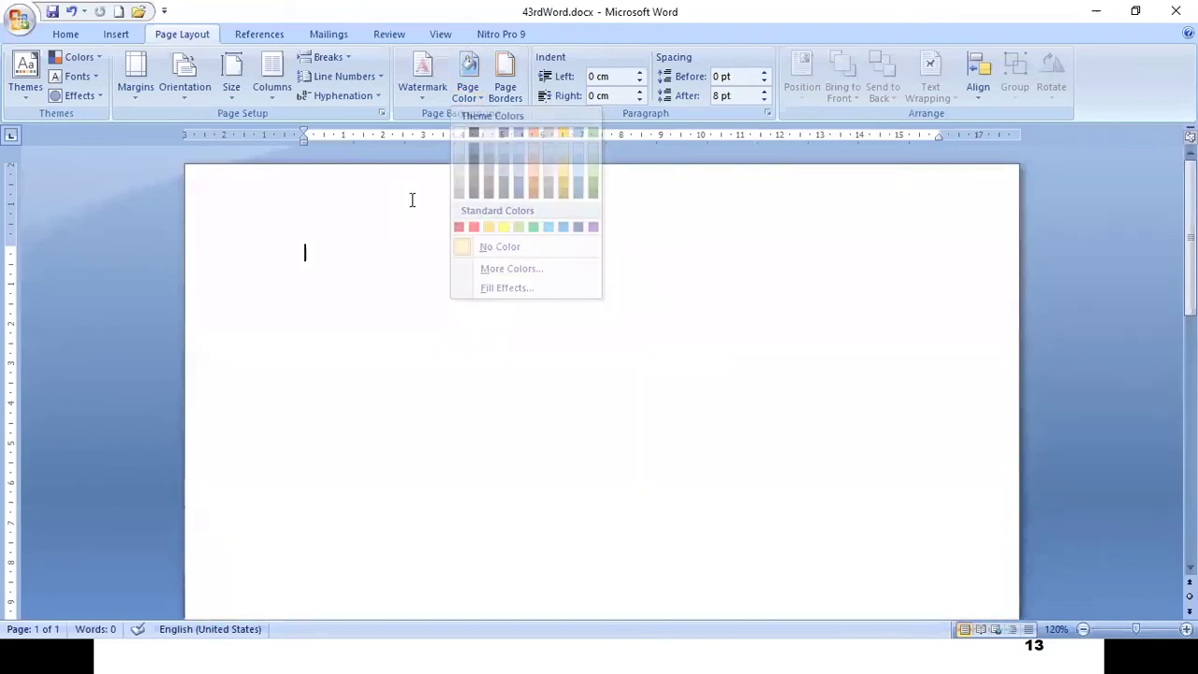
{"action": "left_click", "coordinate": [423, 94]}
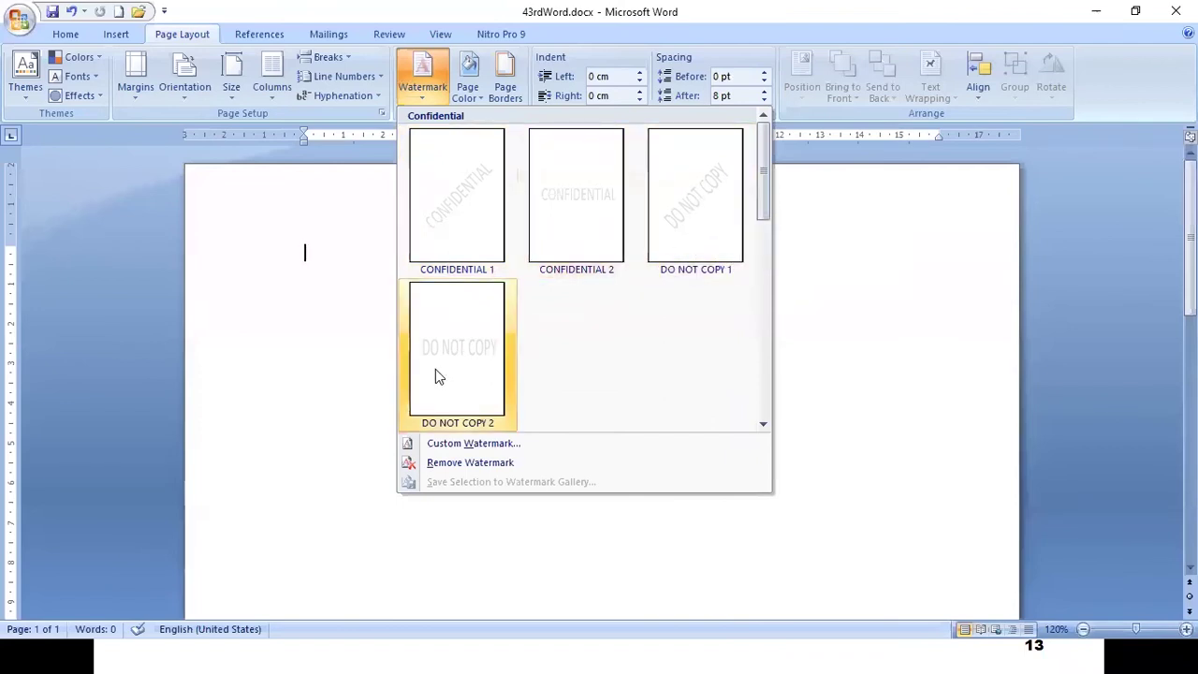
{"action": "left_click", "coordinate": [479, 447]}
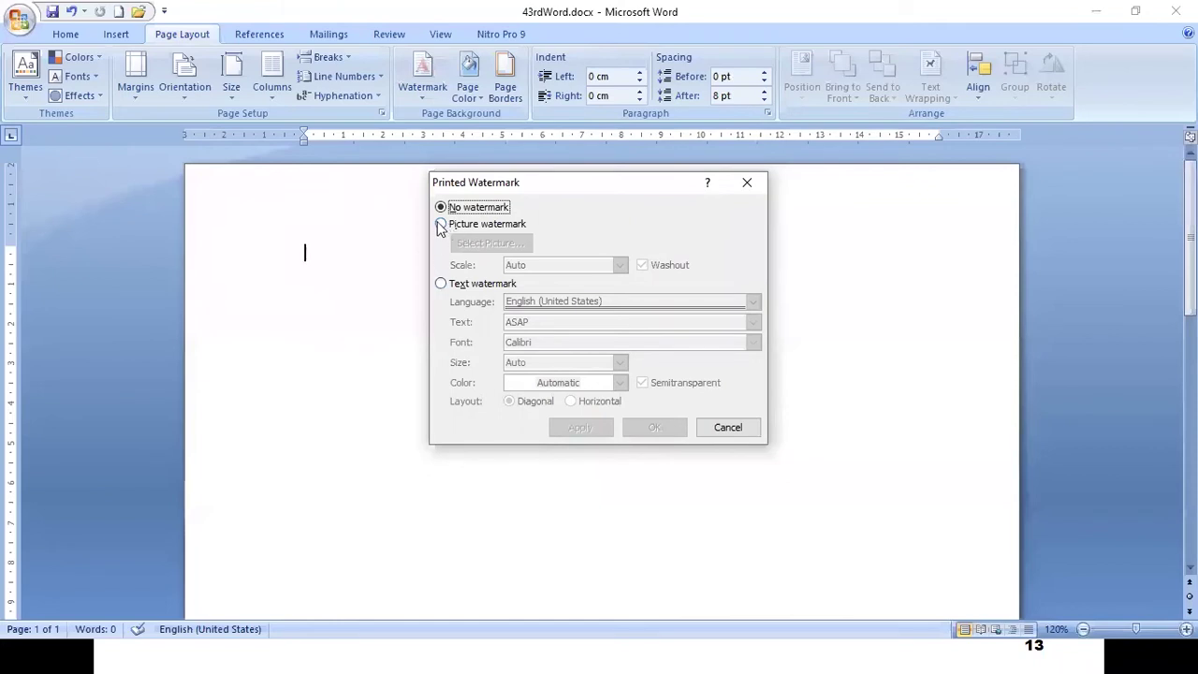
{"action": "left_click", "coordinate": [441, 284]}
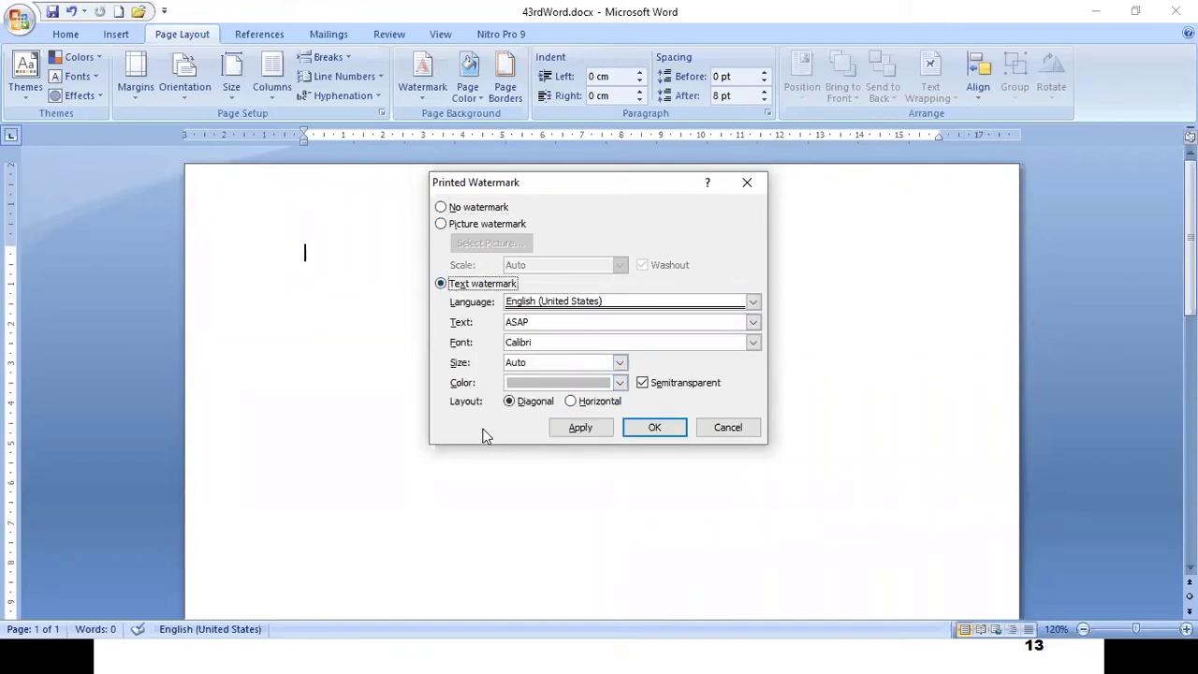
{"action": "left_click", "coordinate": [754, 322]}
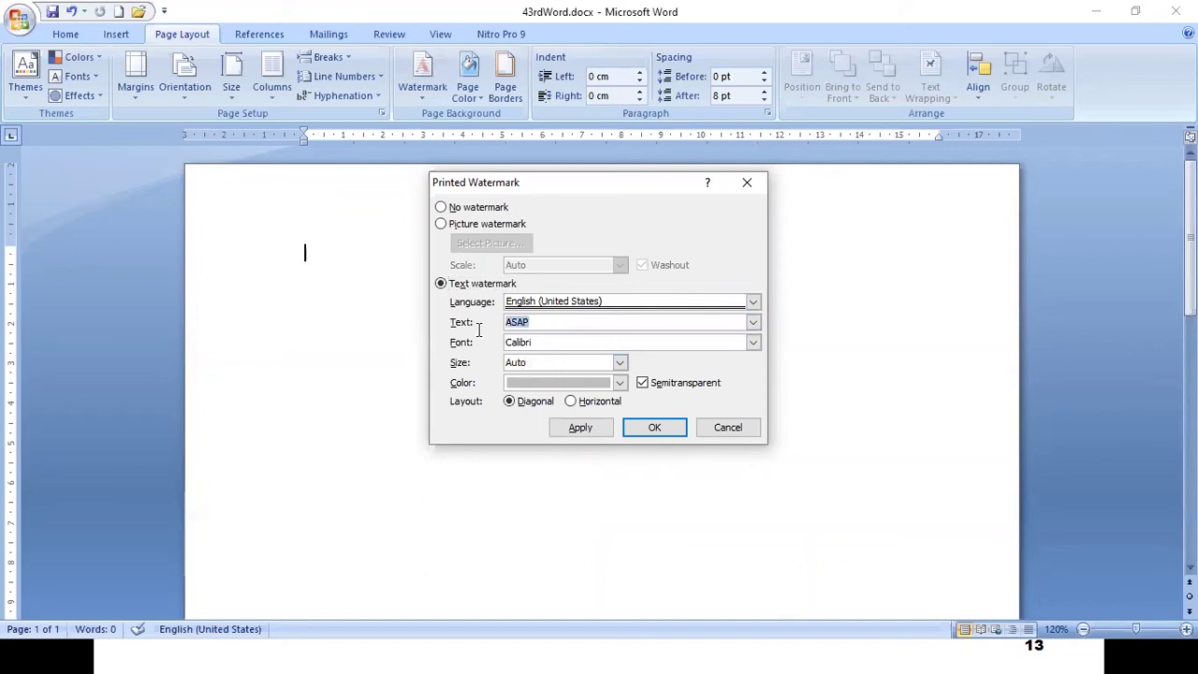
{"action": "type", "text": "Draft"}
{"action": "left_click", "coordinate": [648, 429]}
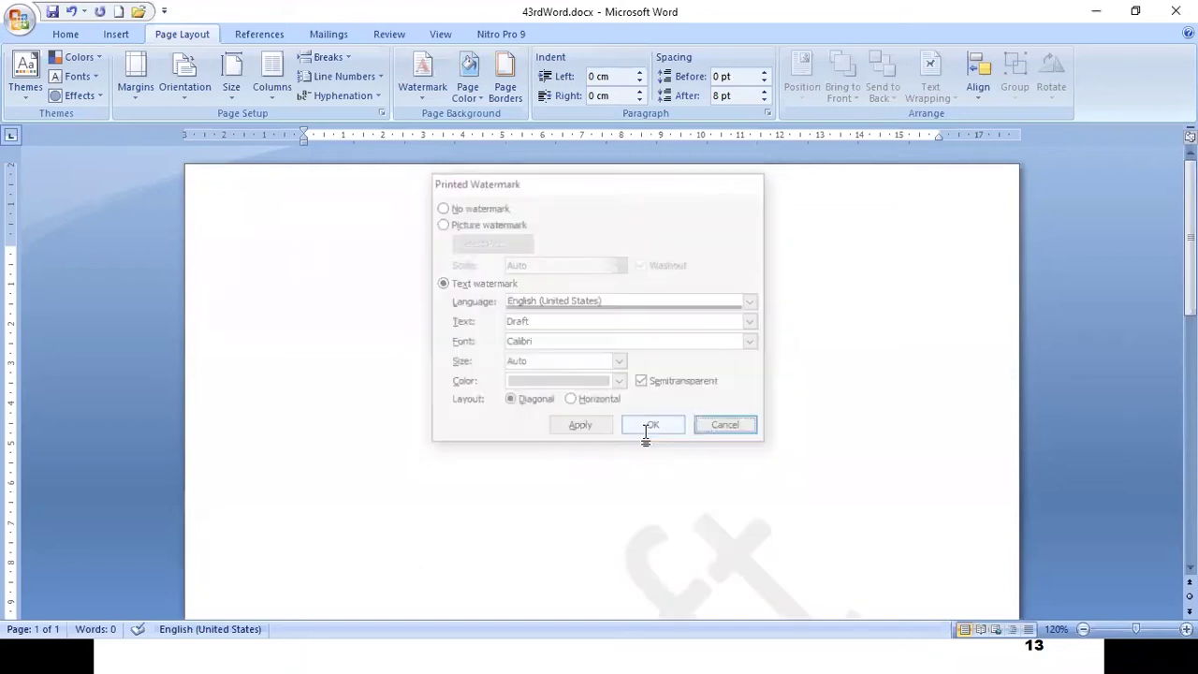
- Examine the "Draft" watermark across the page at 70% zoom
{"action": "scroll", "coordinate": [663, 416], "scroll_direction": "down", "scroll_amount": 10}
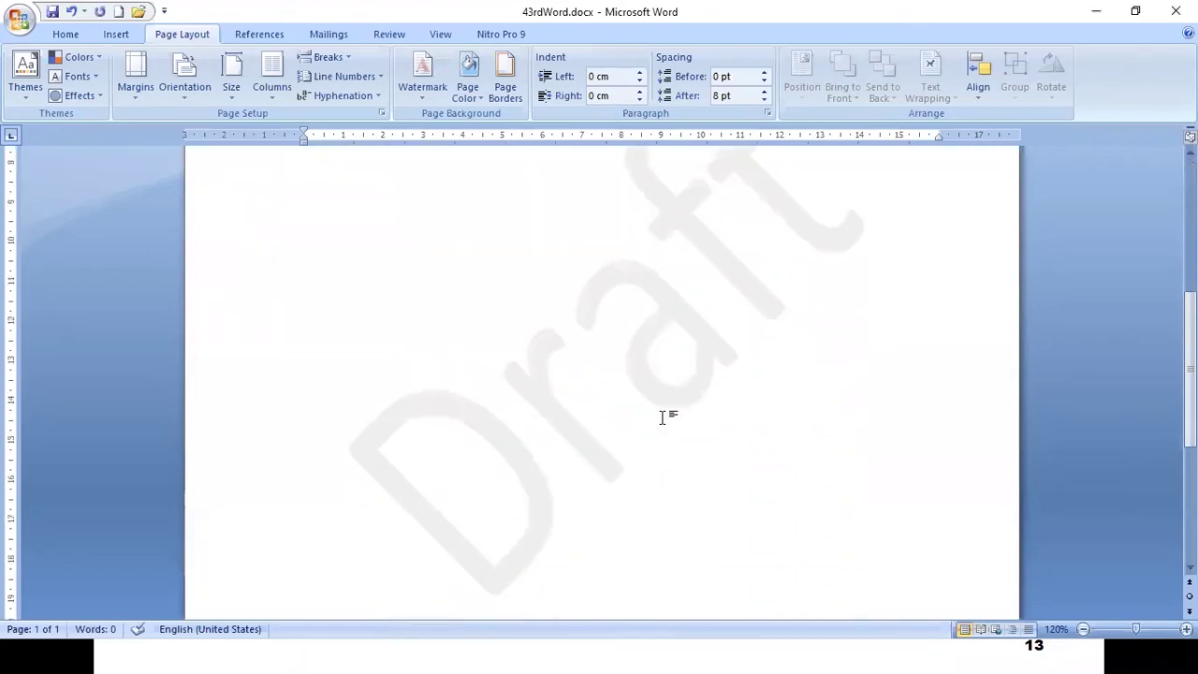
{"action": "scroll", "coordinate": [662, 417], "scroll_direction": "down", "scroll_amount": 5, "text": "ctrl"}
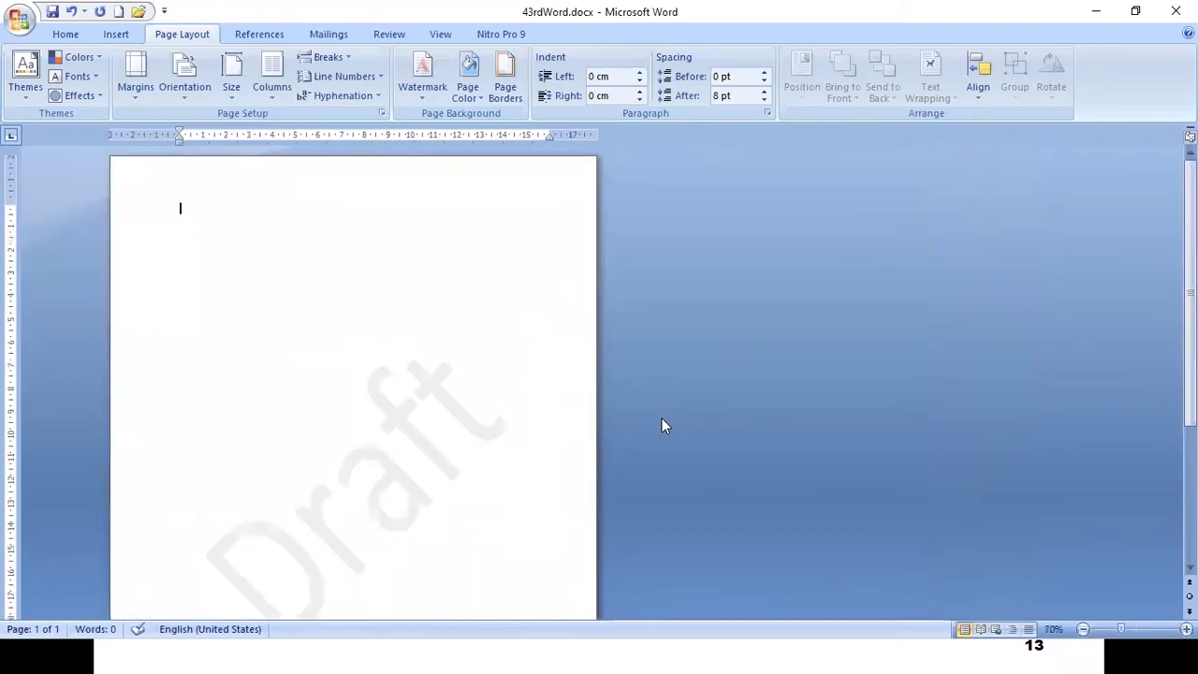
{"action": "scroll", "coordinate": [502, 434], "scroll_direction": "down", "scroll_amount": 2}
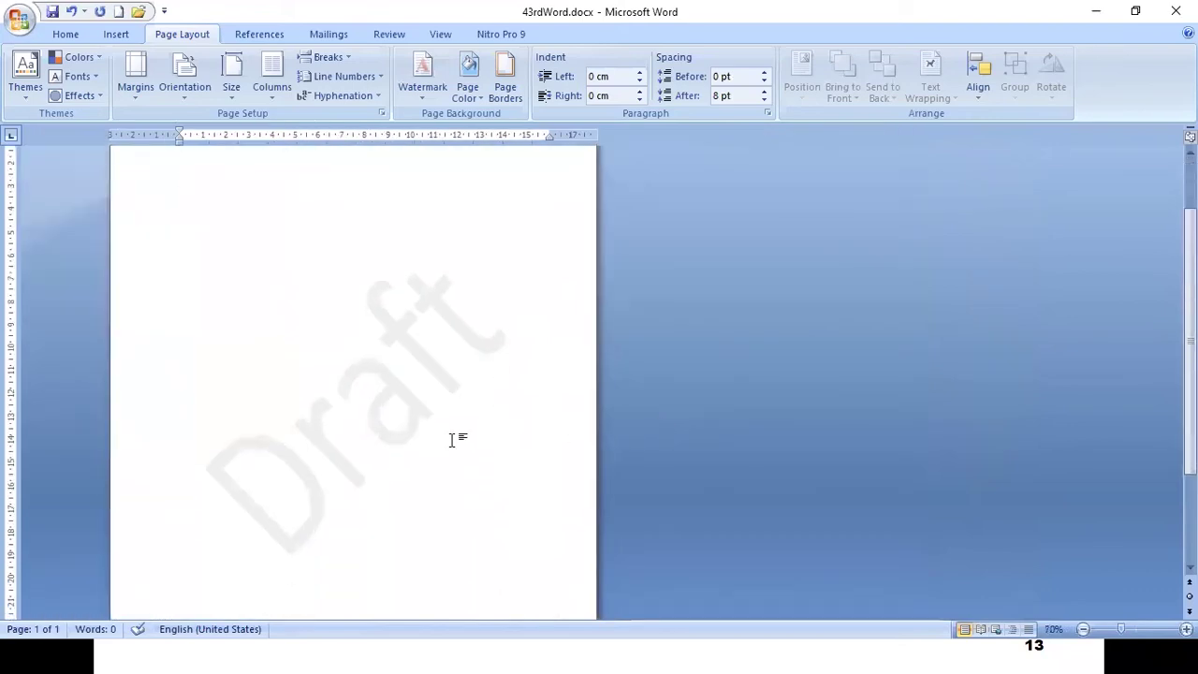
{"action": "scroll", "coordinate": [445, 437], "scroll_direction": "down", "scroll_amount": 2}
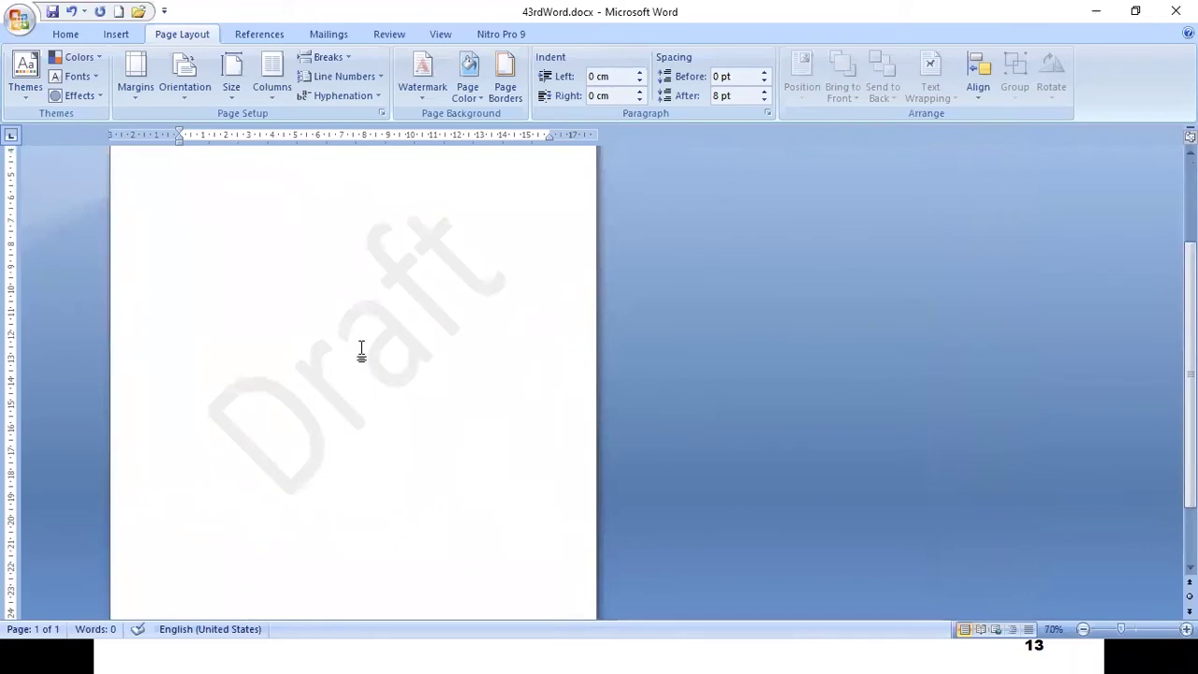
{"action": "scroll", "coordinate": [361, 351], "scroll_direction": "up", "scroll_amount": 3}
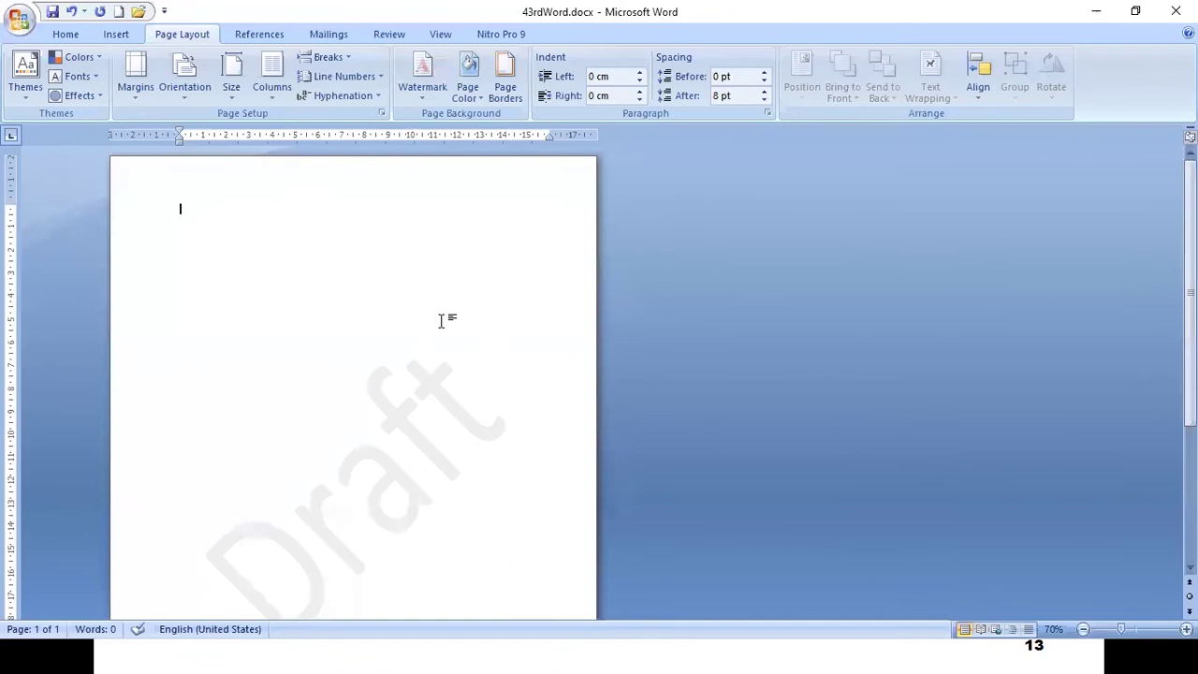
- Review the Borders, Page Border and Shading options in the Borders and Shading dialog
{"action": "left_click", "coordinate": [507, 94]}
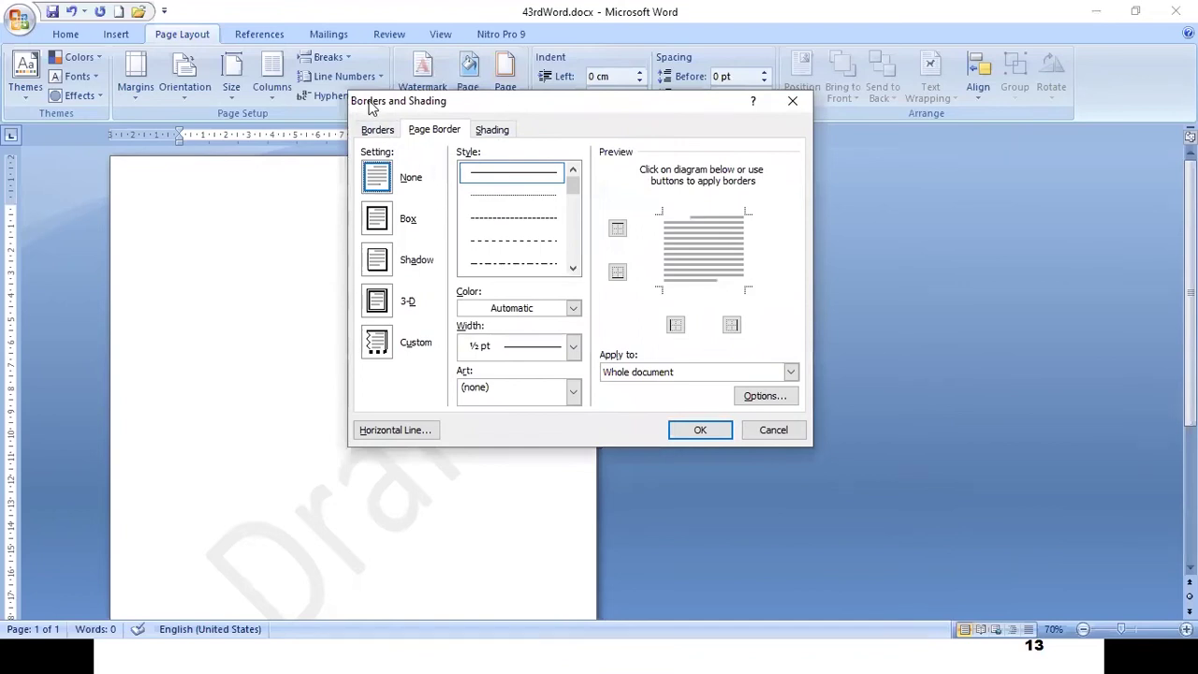
{"action": "left_click_drag", "start_coordinate": [499, 109], "coordinate": [498, 159]}
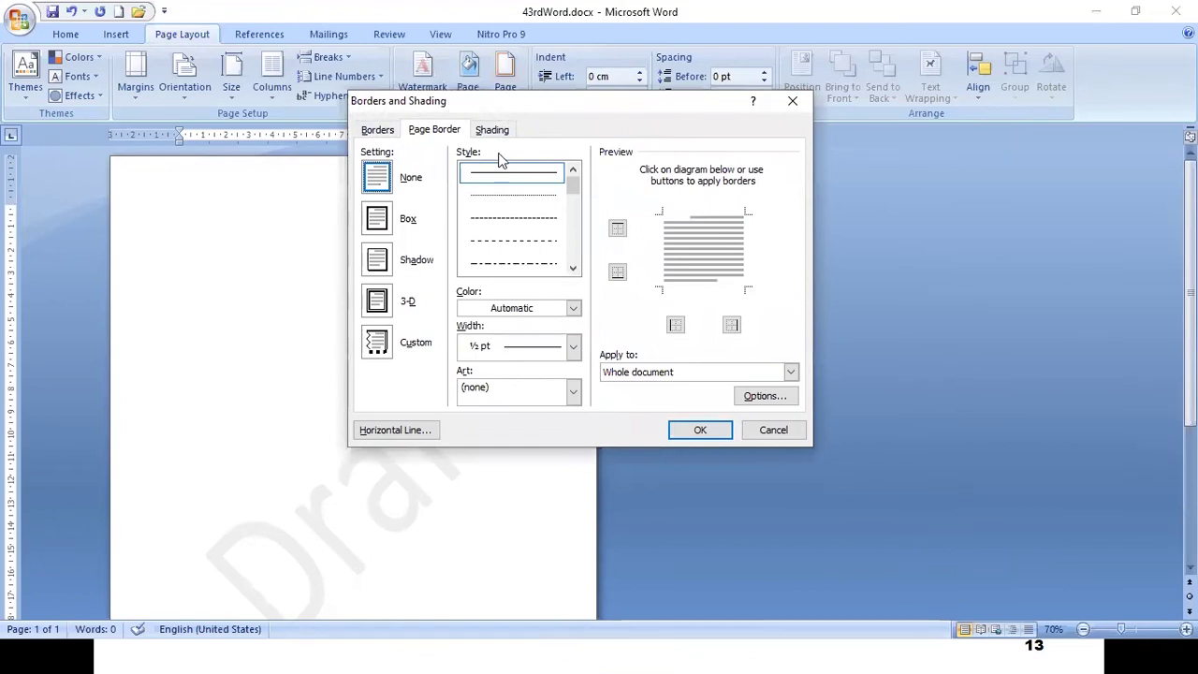
{"action": "left_click", "coordinate": [379, 183]}
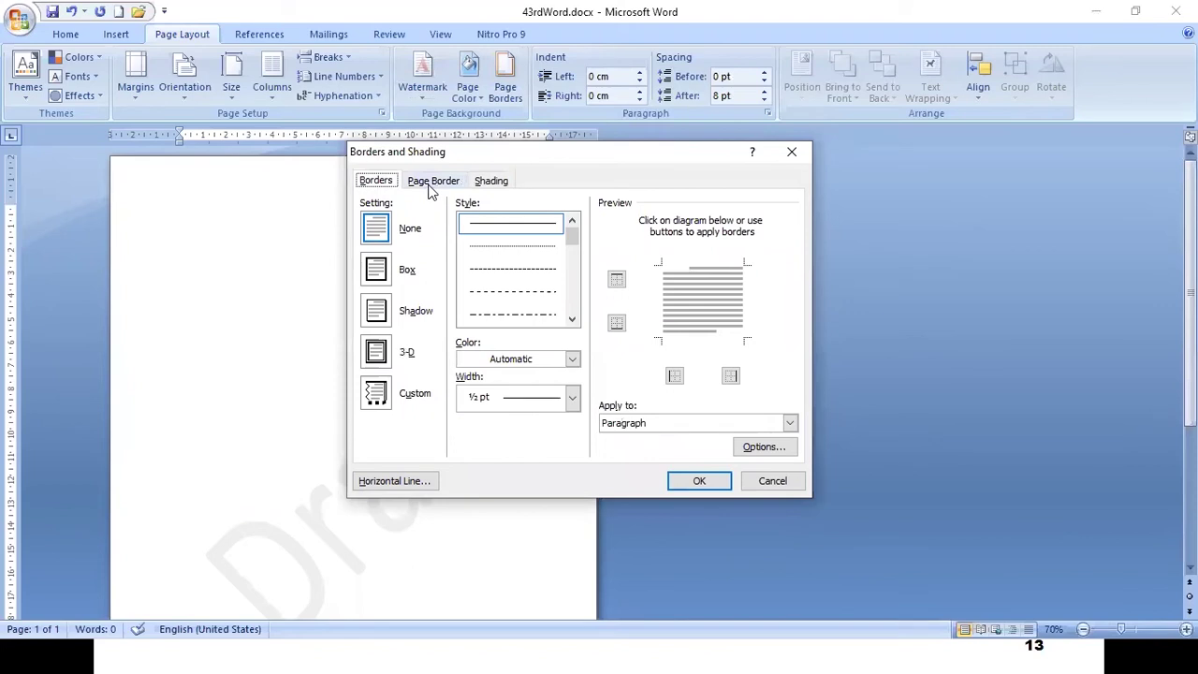
{"action": "left_click", "coordinate": [435, 183]}
{"action": "left_click", "coordinate": [493, 182]}
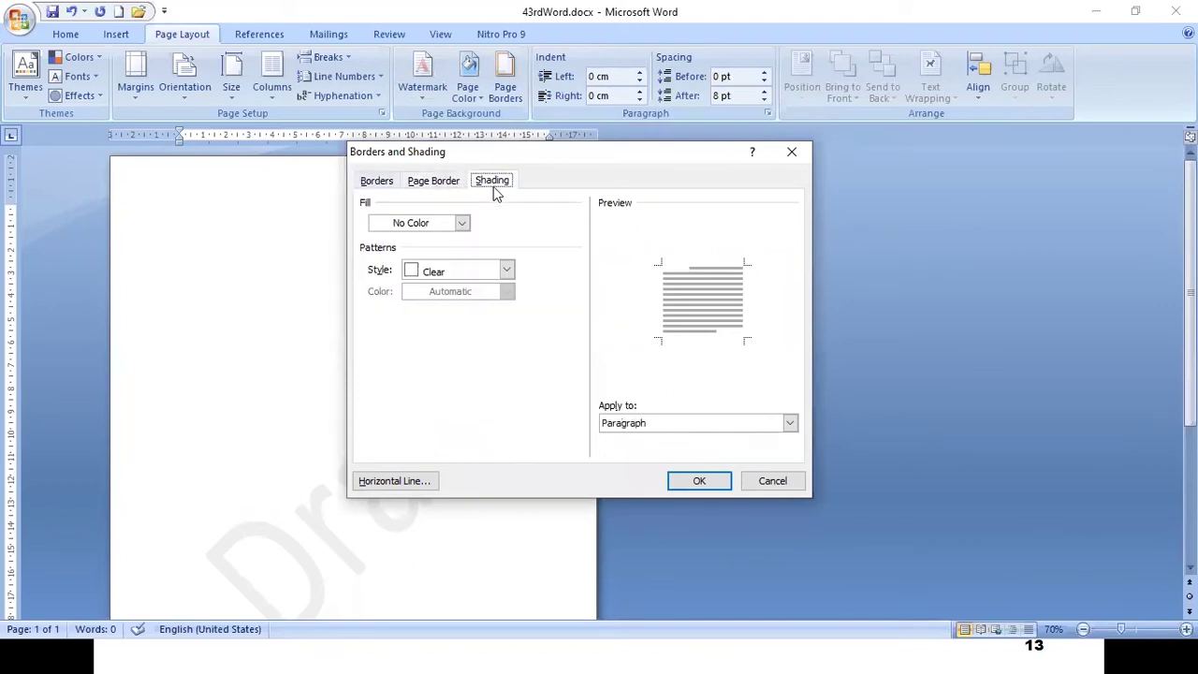
{"action": "left_click", "coordinate": [419, 185]}
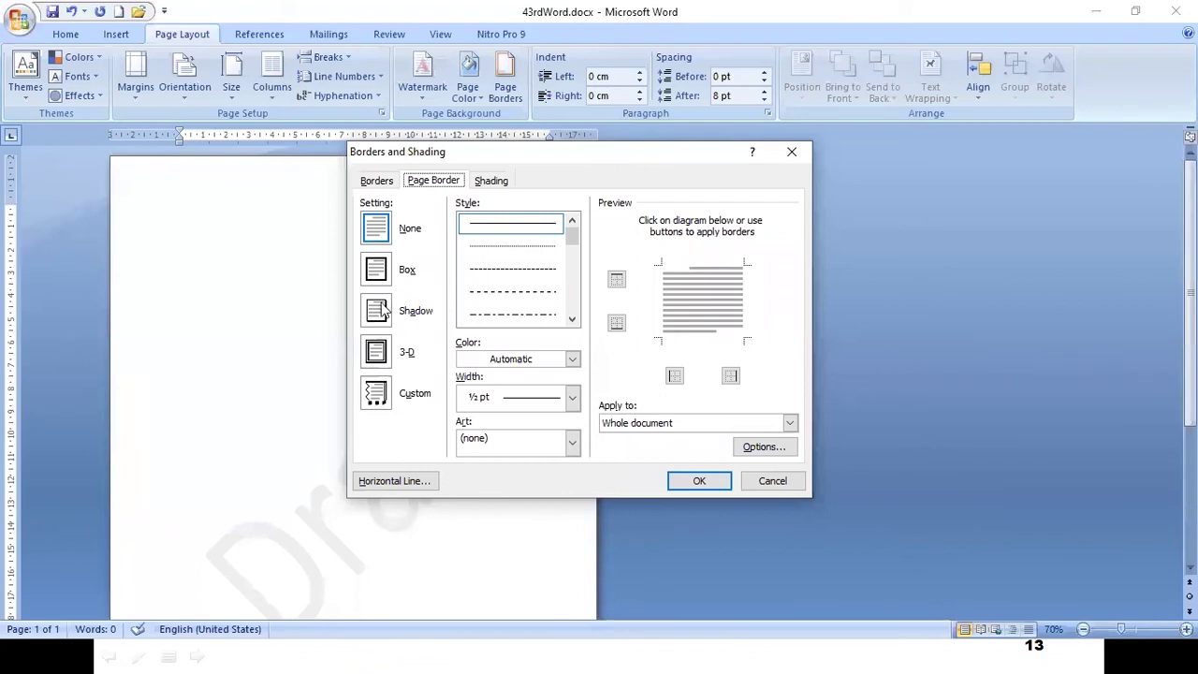
- Choose a Box page border and browse its line styles, colors and widths
{"action": "left_click", "coordinate": [385, 273]}
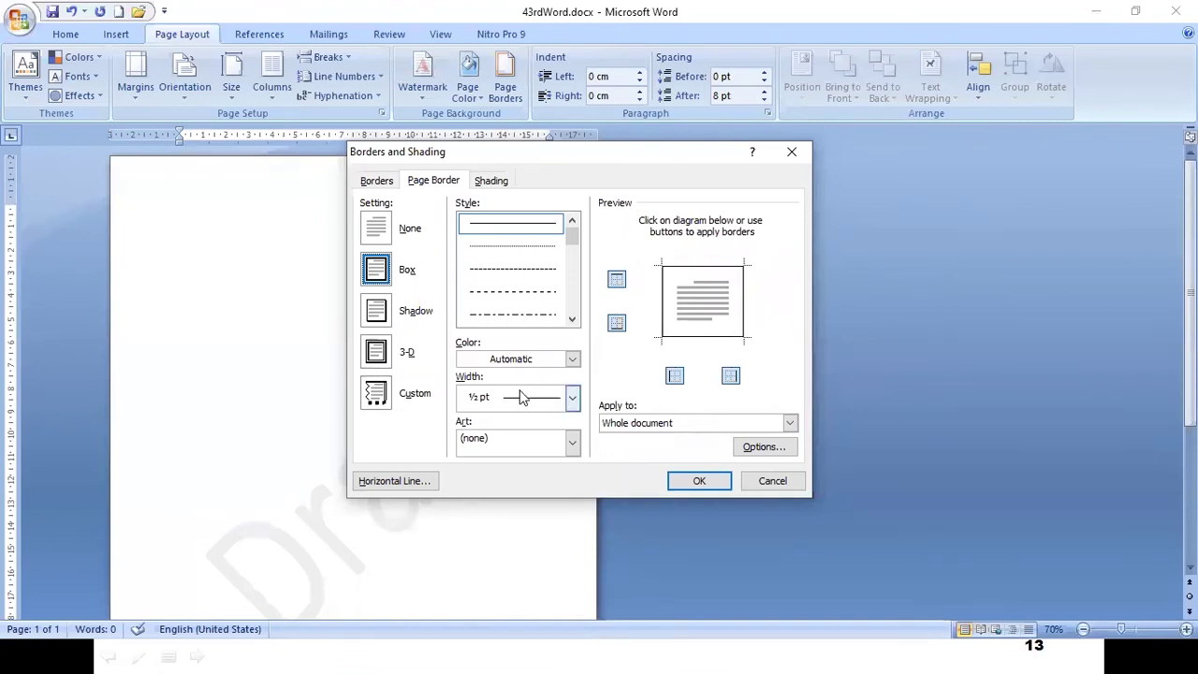
{"action": "left_click_drag", "start_coordinate": [574, 234], "coordinate": [581, 301]}
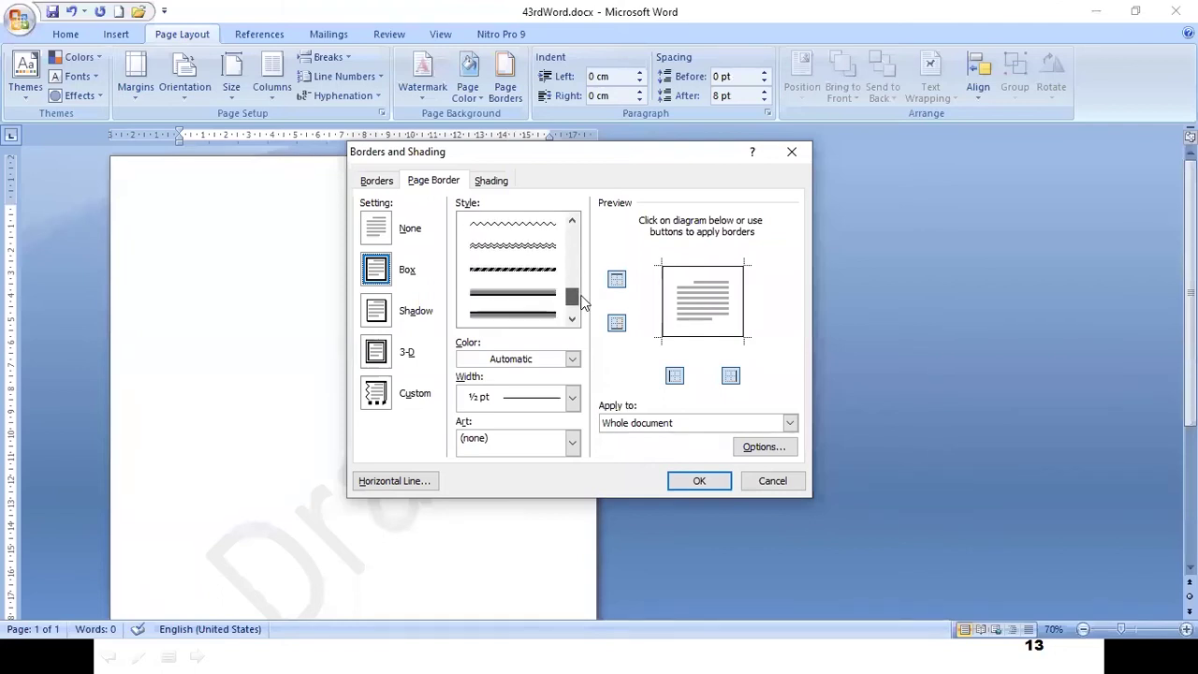
{"action": "left_click", "coordinate": [572, 360]}
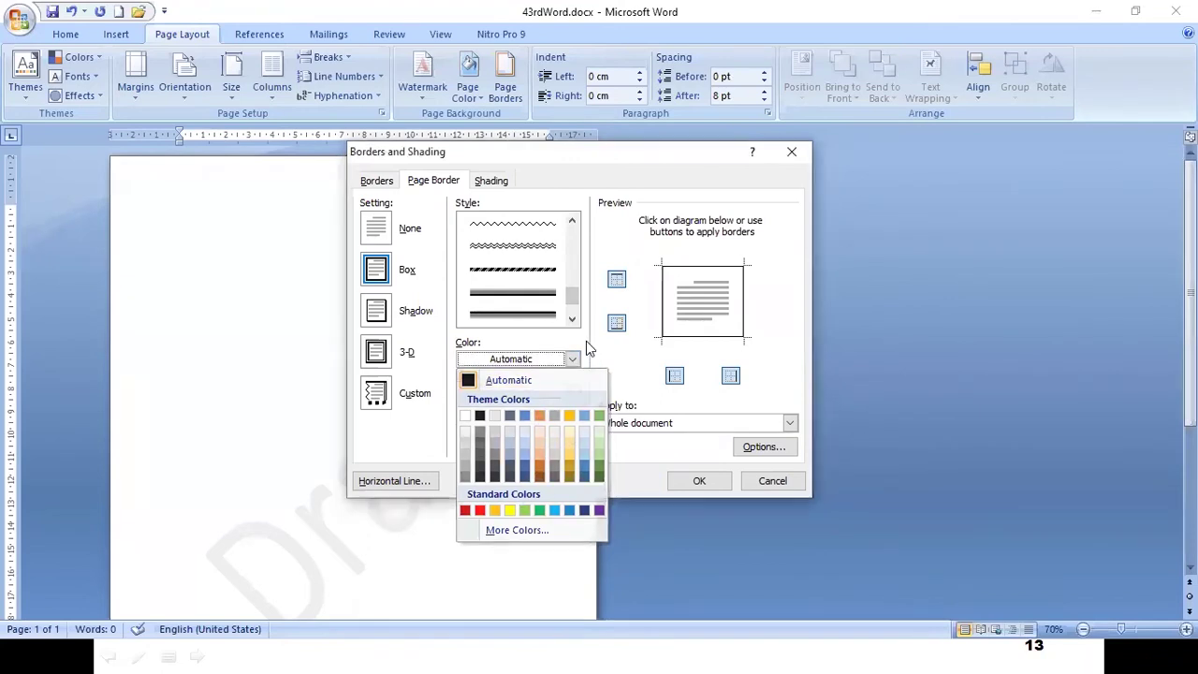
{"action": "left_click", "coordinate": [586, 341]}
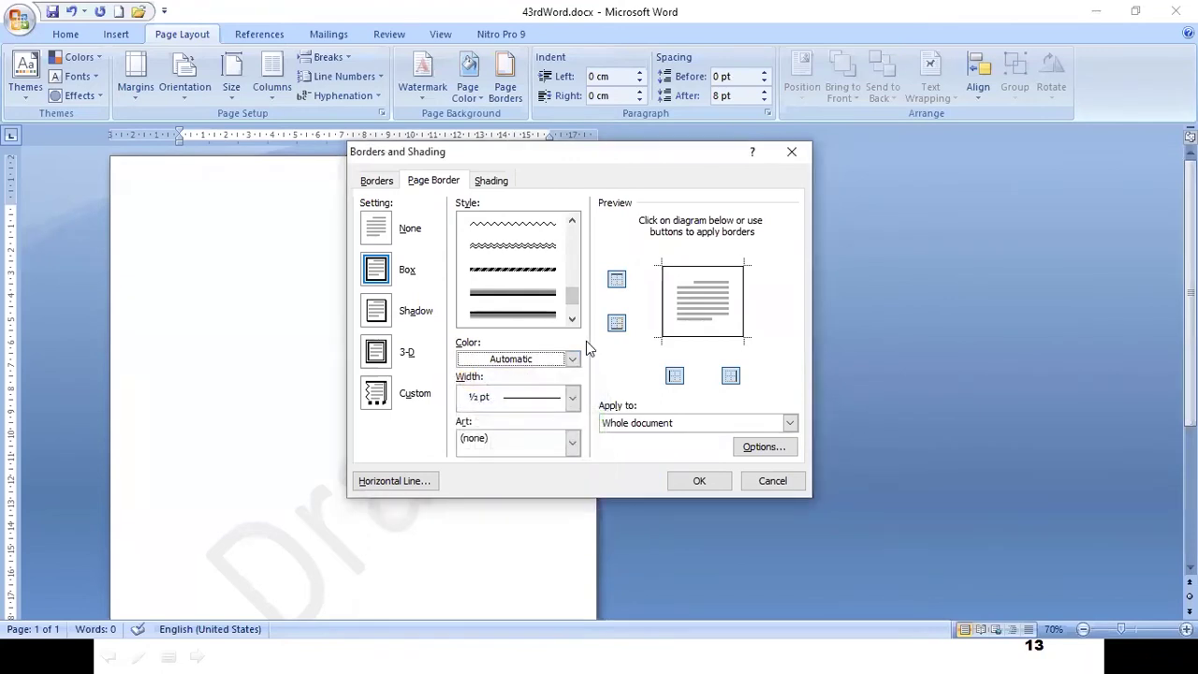
{"action": "left_click", "coordinate": [573, 398]}
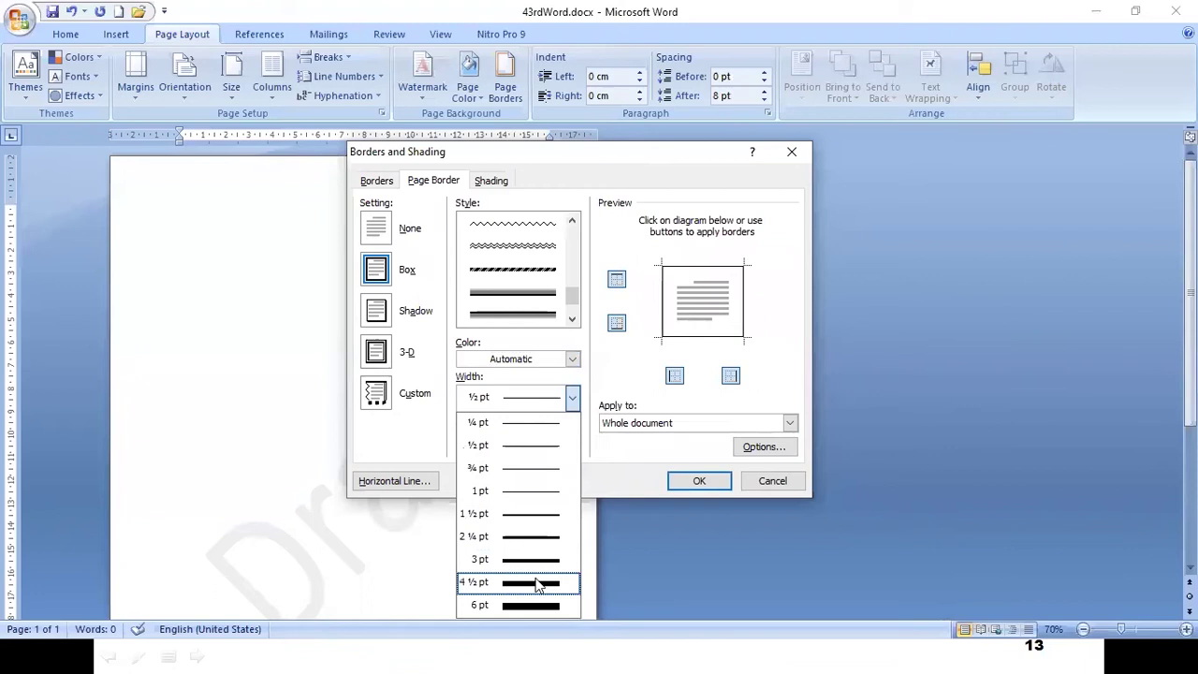
{"action": "left_click", "coordinate": [602, 363]}
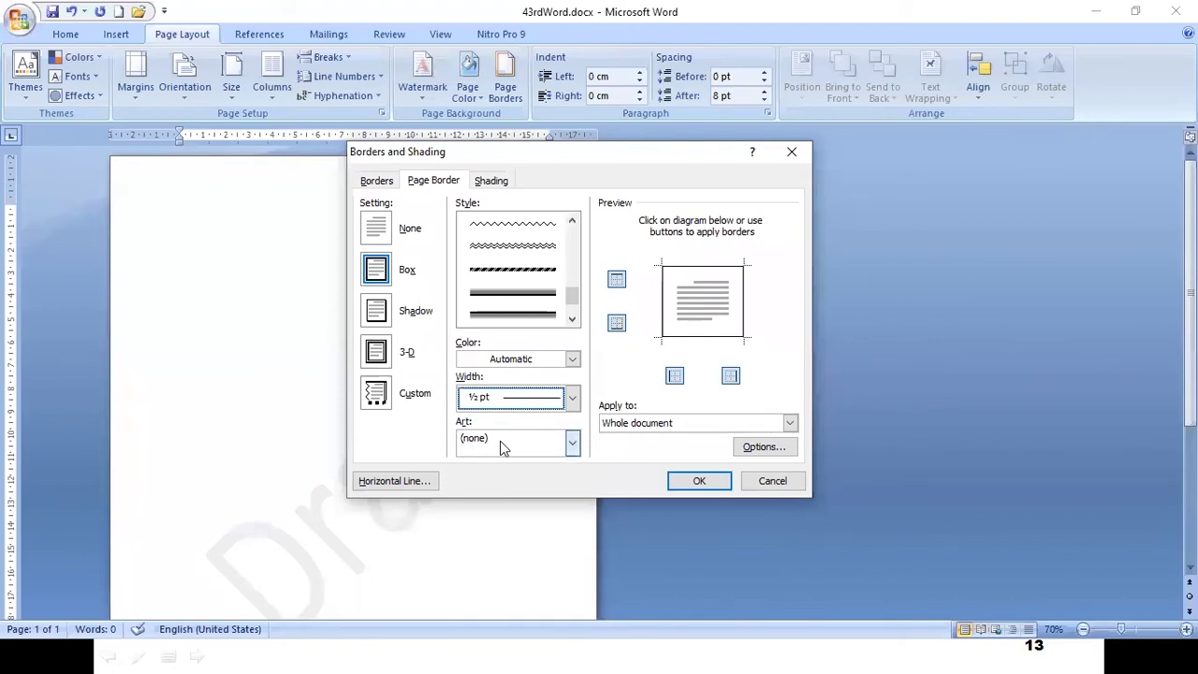
- Set the page border art to the green trees and apply it to the whole document
{"action": "left_click", "coordinate": [573, 446]}
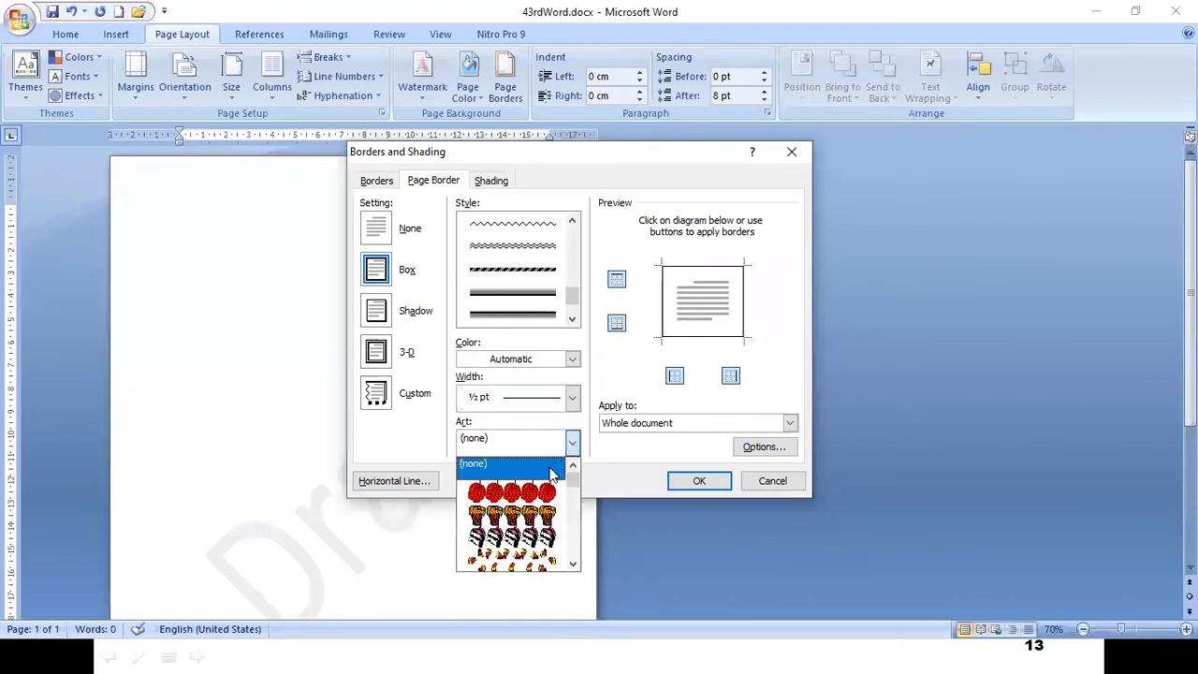
{"action": "scroll", "coordinate": [539, 510], "scroll_direction": "down", "scroll_amount": 5}
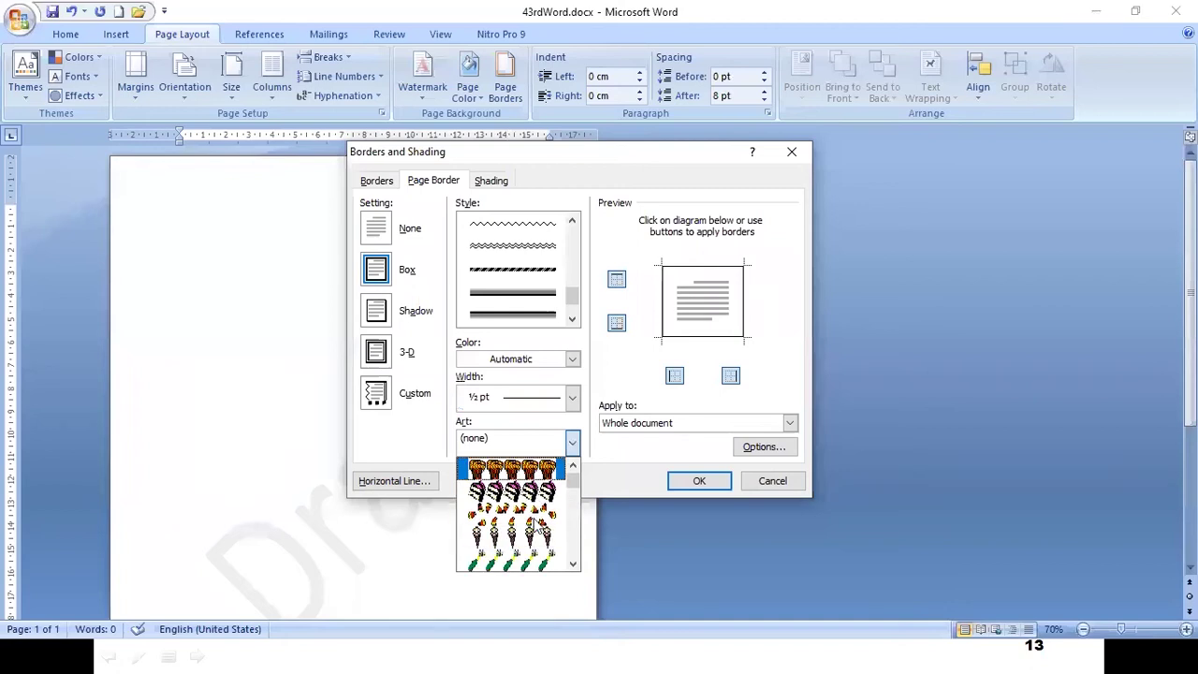
{"action": "scroll", "coordinate": [544, 527], "scroll_direction": "down", "scroll_amount": 4}
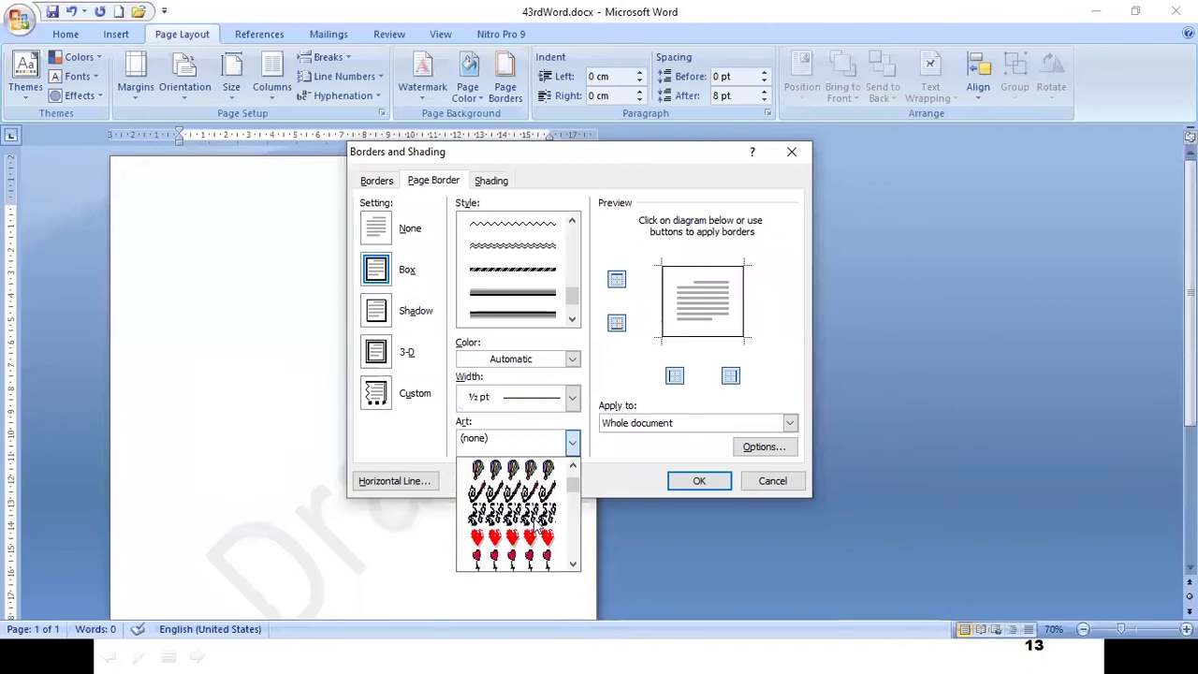
{"action": "scroll", "coordinate": [538, 529], "scroll_direction": "up", "scroll_amount": 4}
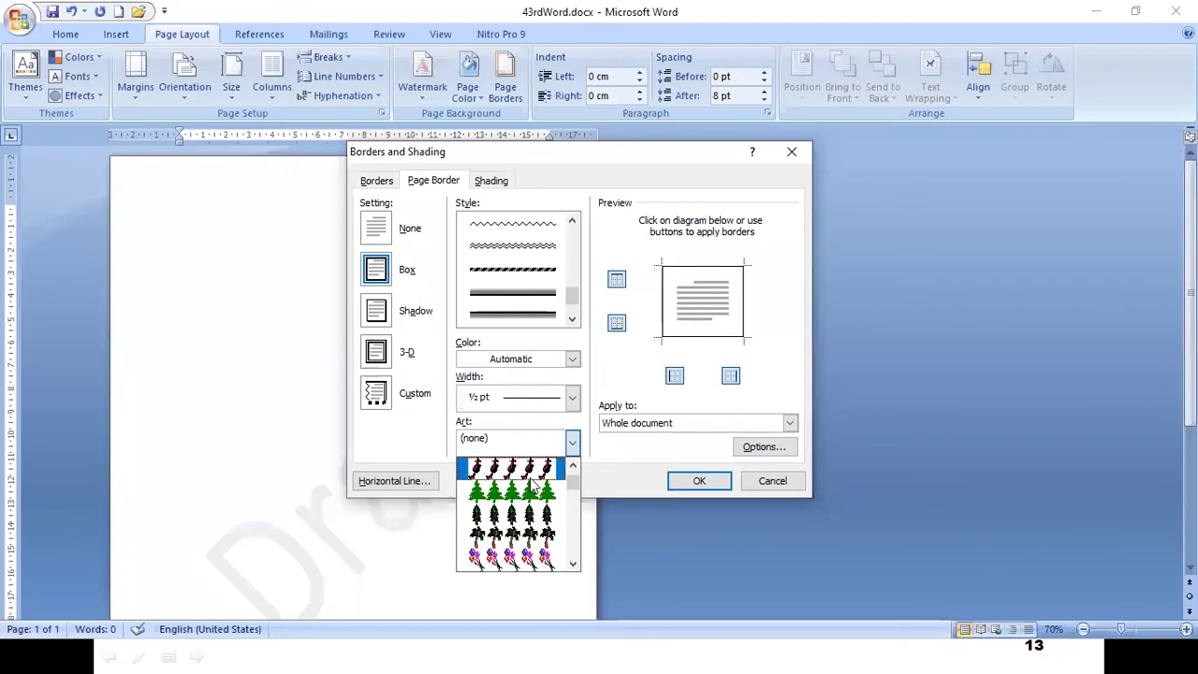
{"action": "left_click", "coordinate": [531, 493]}
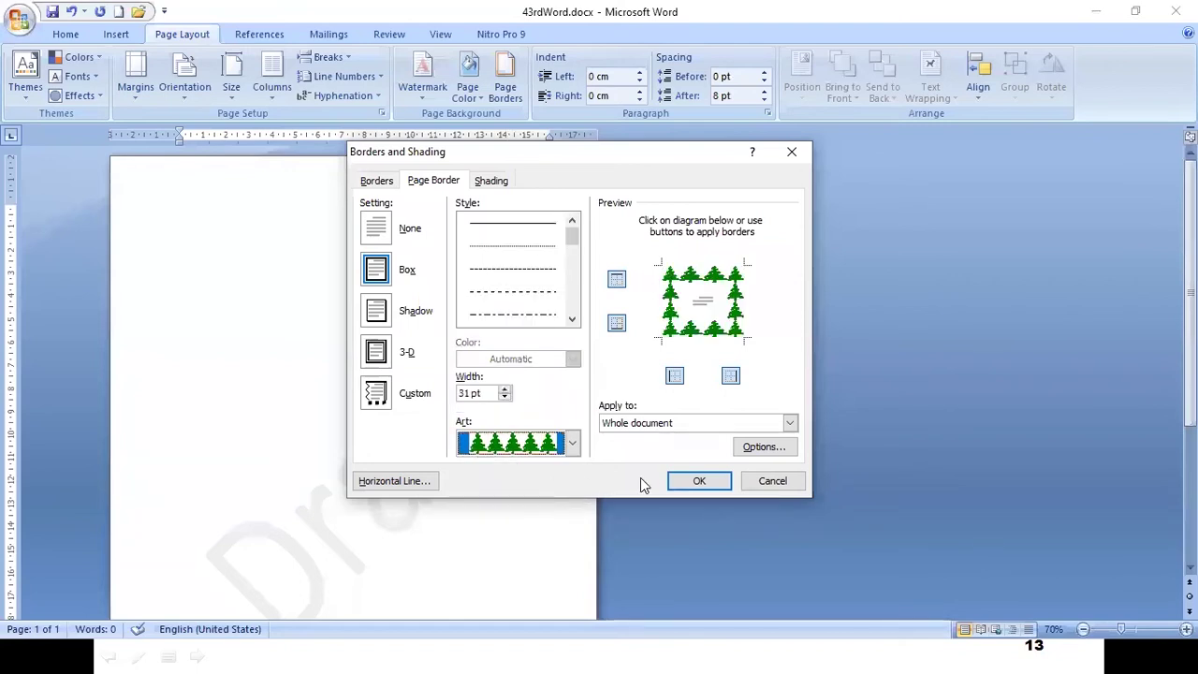
{"action": "left_click", "coordinate": [687, 481]}
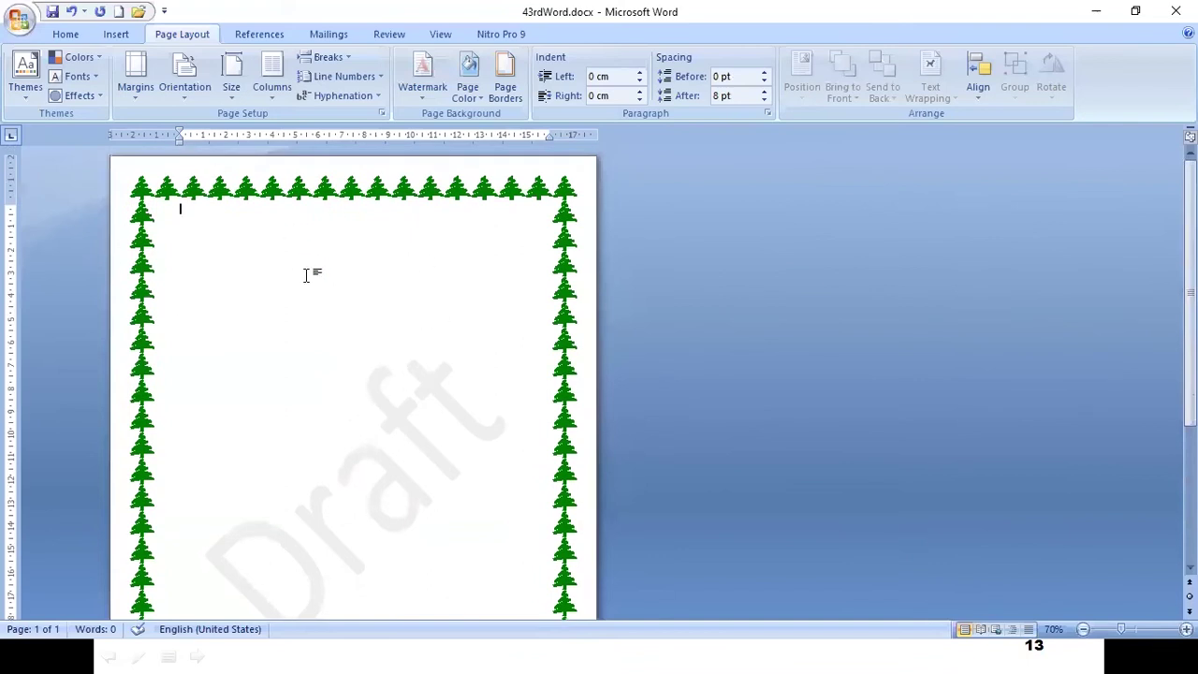
- Apply a Box page border with the thin-thick-thin triple line style to the whole document
{"action": "left_click", "coordinate": [505, 79]}
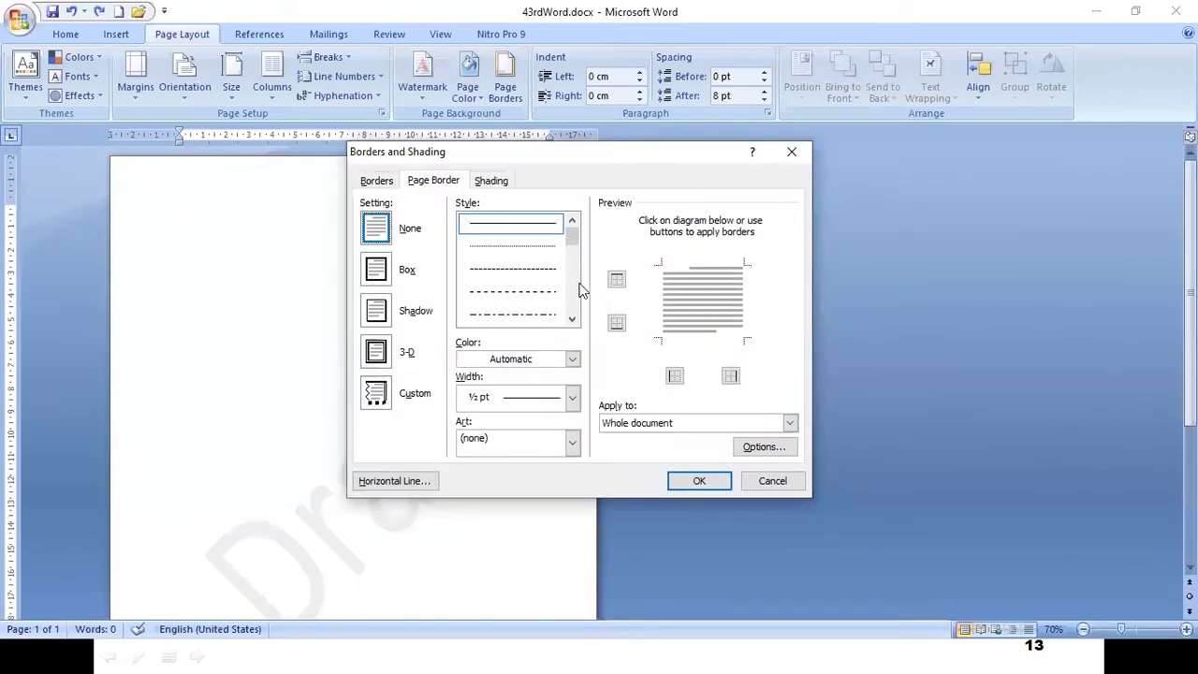
{"action": "left_click", "coordinate": [382, 272]}
{"action": "left_click_drag", "start_coordinate": [572, 242], "coordinate": [576, 259]}
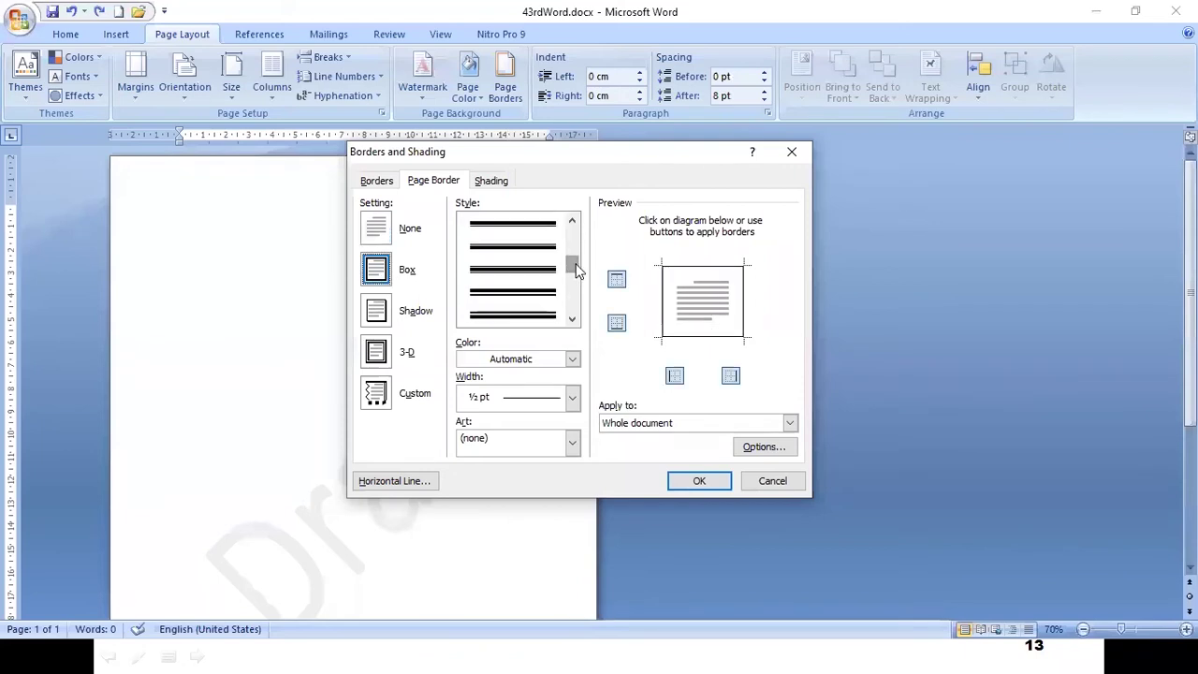
{"action": "left_click", "coordinate": [525, 314]}
{"action": "left_click", "coordinate": [697, 481]}
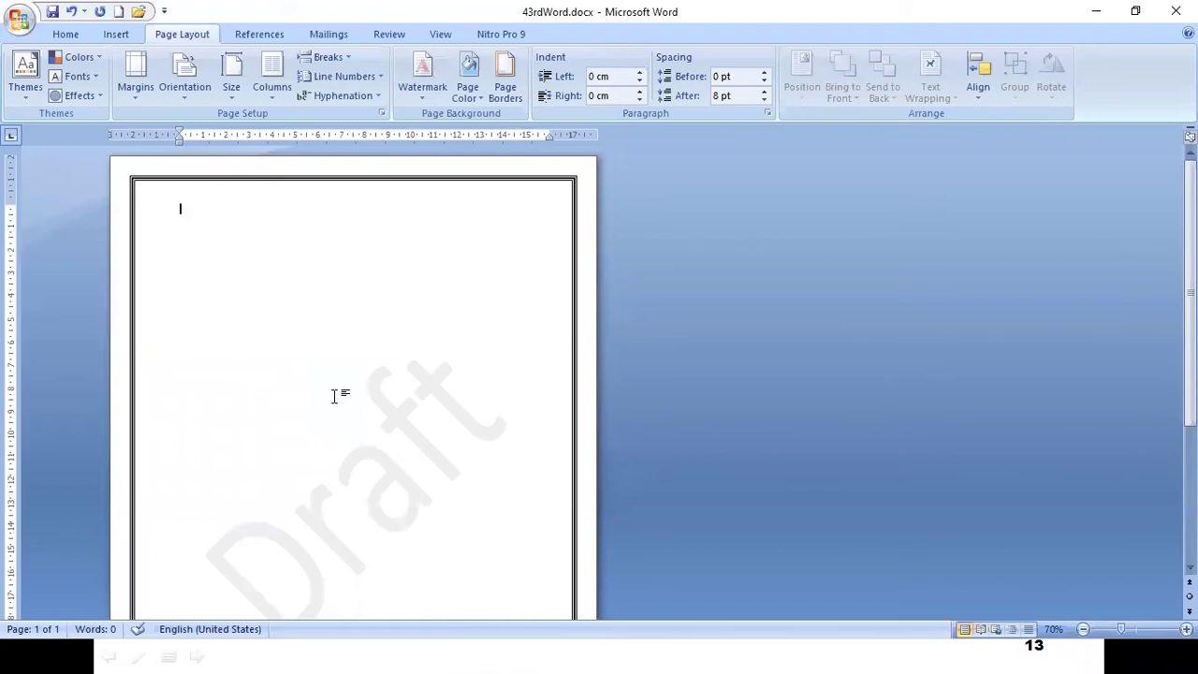
- Generate sample text in the document with =rand(5,5)
{"action": "scroll", "coordinate": [334, 396], "scroll_direction": "down", "scroll_amount": 5}
{"action": "scroll", "coordinate": [334, 396], "scroll_direction": "up", "scroll_amount": 2}
{"action": "scroll", "coordinate": [334, 396], "scroll_direction": "up", "scroll_amount": 3}
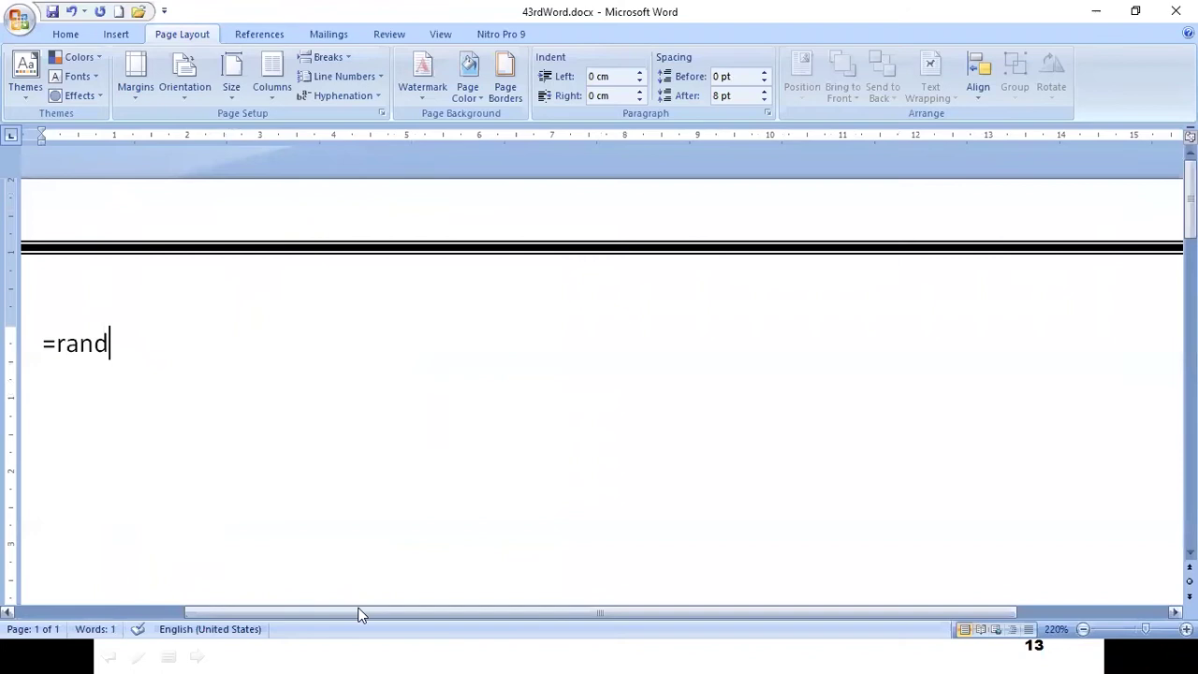
{"action": "left_click_drag", "start_coordinate": [361, 613], "coordinate": [207, 564]}
{"action": "scroll", "coordinate": [246, 402], "scroll_direction": "up", "scroll_amount": 1}
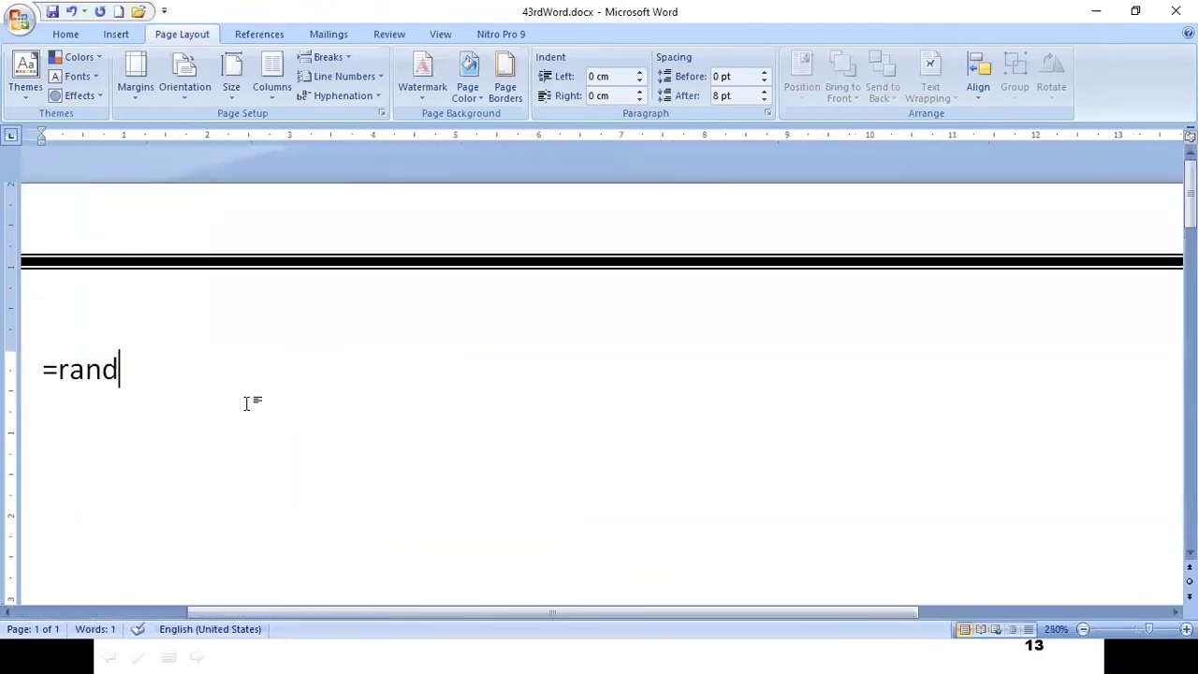
{"action": "left_click_drag", "start_coordinate": [288, 613], "coordinate": [80, 590]}
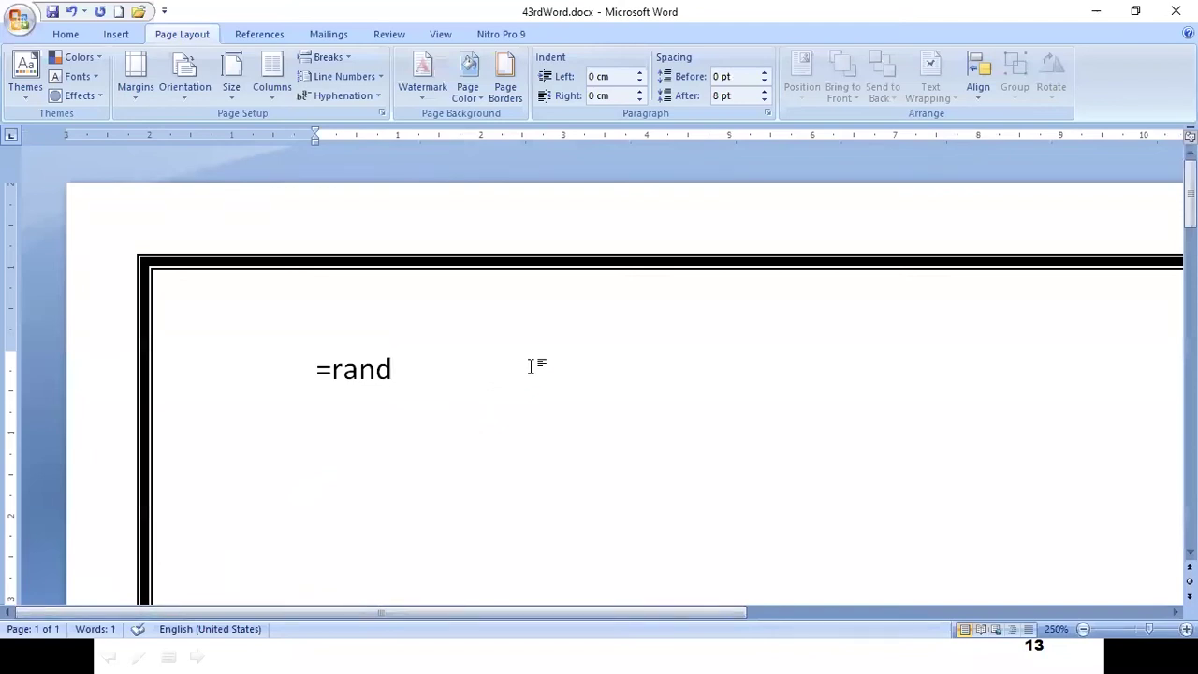
{"action": "type", "text": "(5,5"}
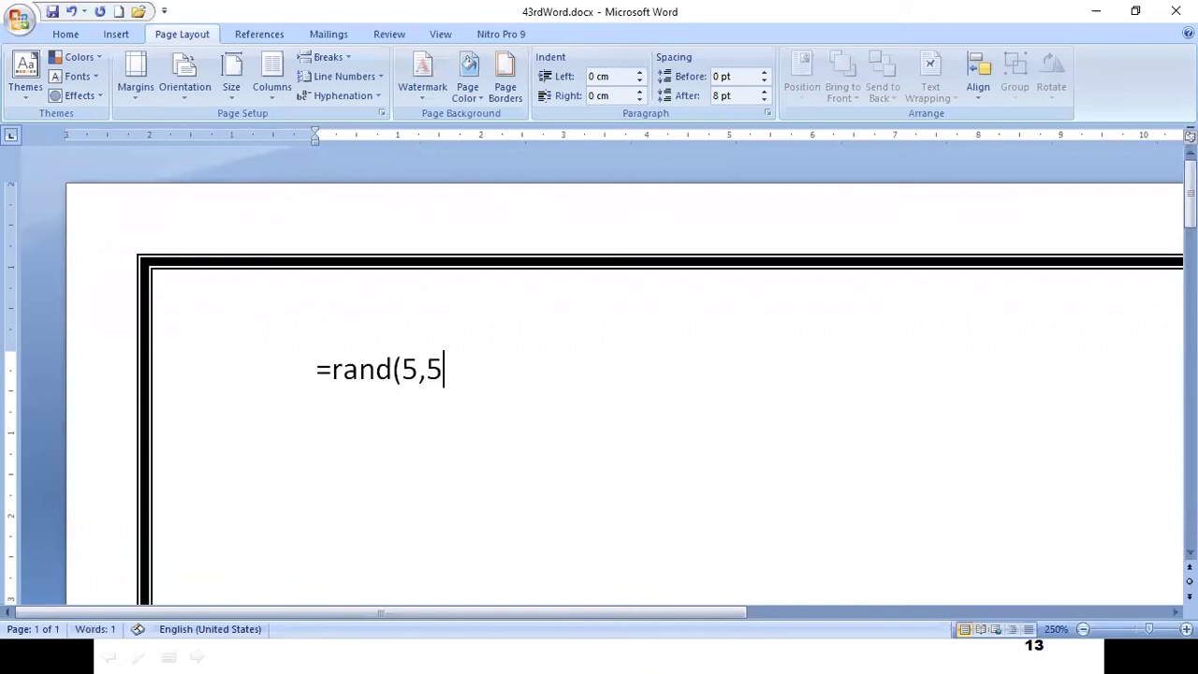
{"action": "type", "text": ")"}
{"action": "key", "text": "Return"}
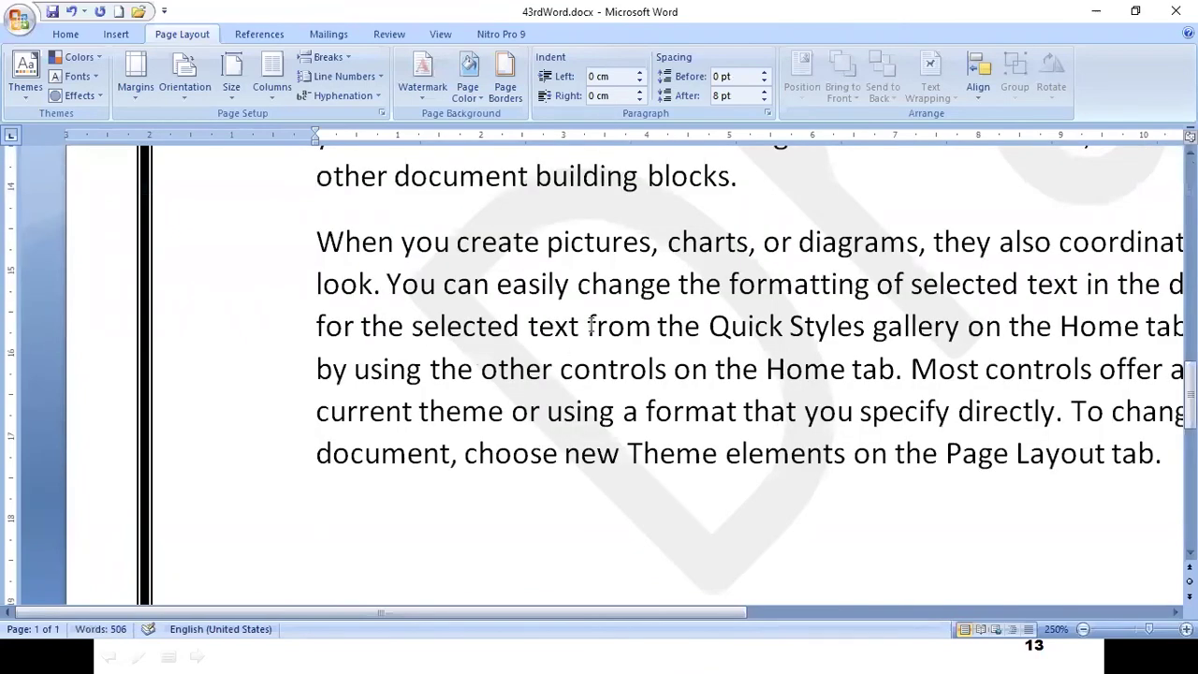
- Look over the generated sample text, undo it and delete the =rand(5,5) formula
{"action": "scroll", "coordinate": [705, 277], "scroll_direction": "up", "scroll_amount": 3}
{"action": "scroll", "coordinate": [702, 275], "scroll_direction": "up", "scroll_amount": 5}
{"action": "scroll", "coordinate": [658, 318], "scroll_direction": "down", "scroll_amount": 2}
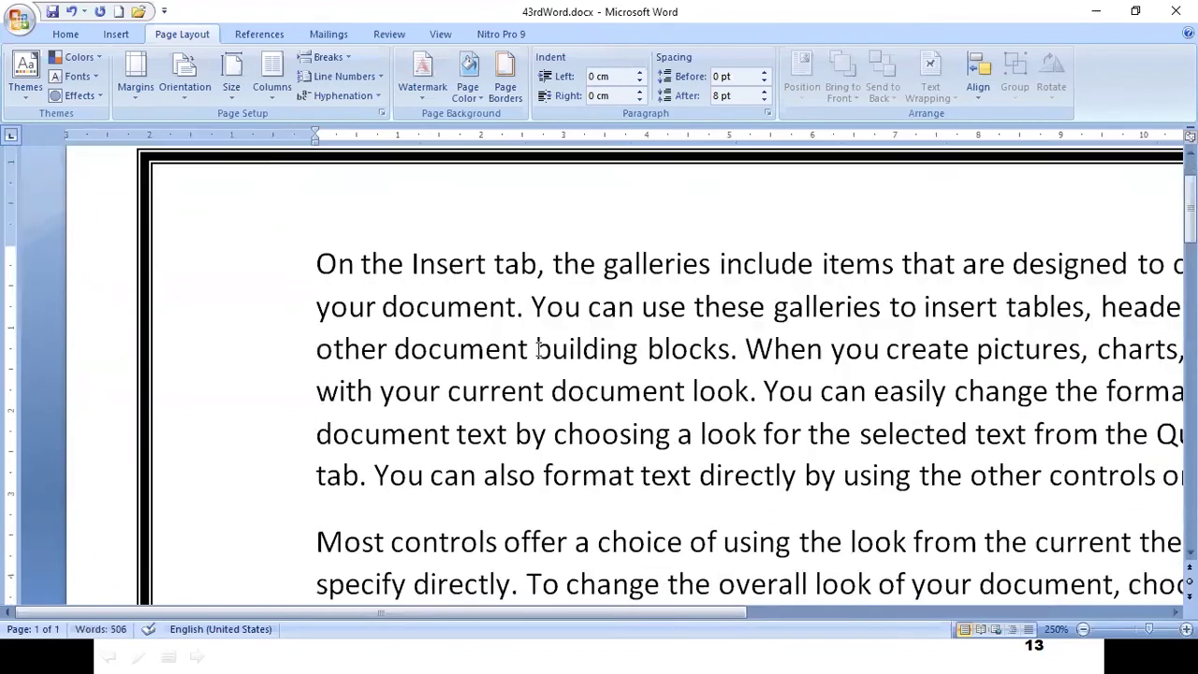
{"action": "scroll", "coordinate": [686, 374], "scroll_direction": "up", "scroll_amount": 2}
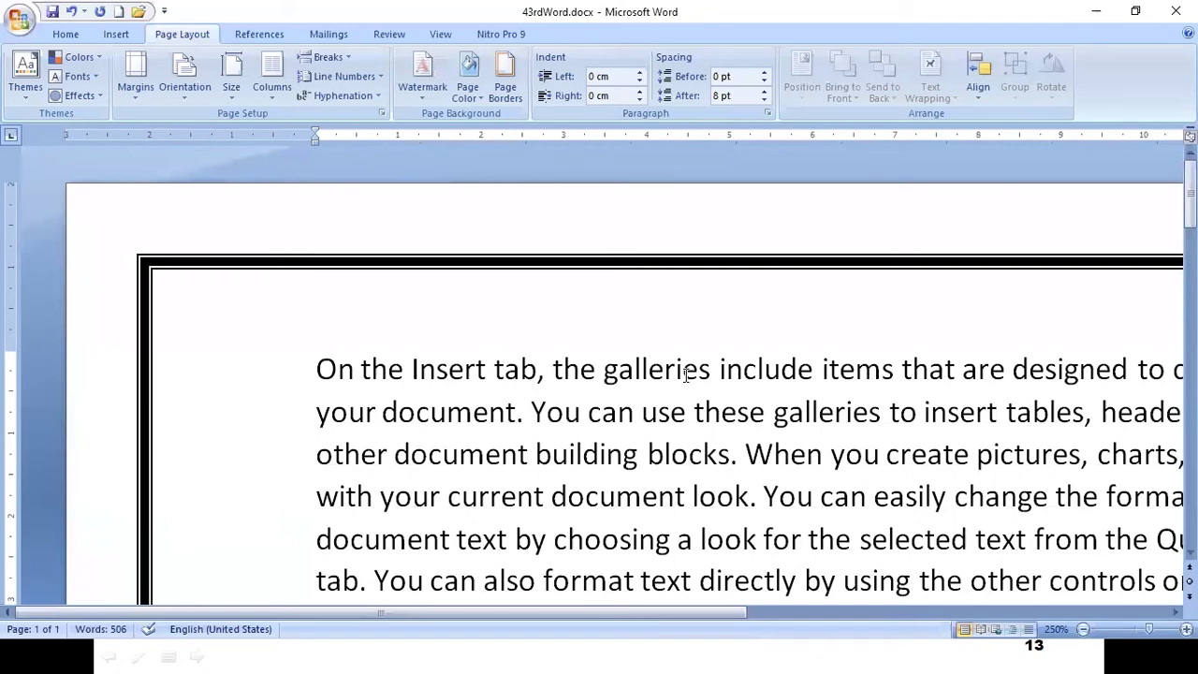
{"action": "key", "text": "ctrl+z"}
{"action": "key", "text": "BackSpace"}
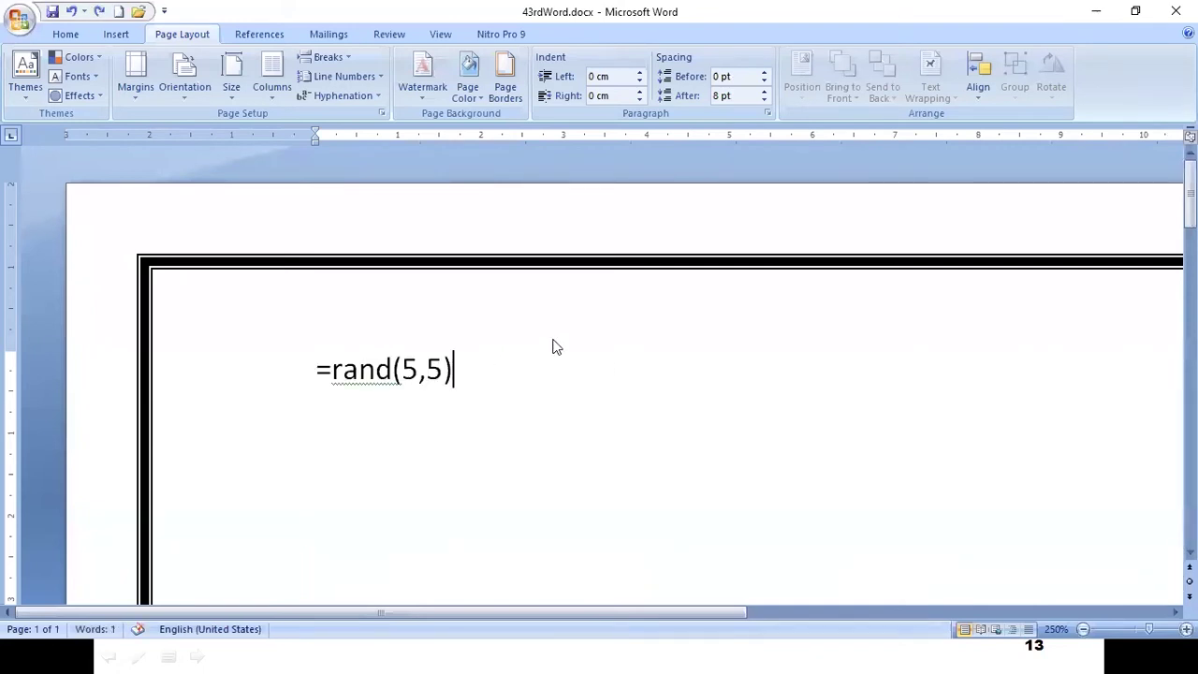
{"action": "key", "text": "BackSpace"}
{"action": "key", "text": "BackSpace"}
{"action": "key", "text": "BackSpace"}
{"action": "key", "text": "BackSpace"}
{"action": "key", "text": "BackSpace"}
{"action": "key", "text": "BackSpace"}
{"action": "key", "text": "BackSpace"}
{"action": "key", "text": "BackSpace"}
{"action": "key", "text": "BackSpace"}
{"action": "key", "text": "BackSpace"}
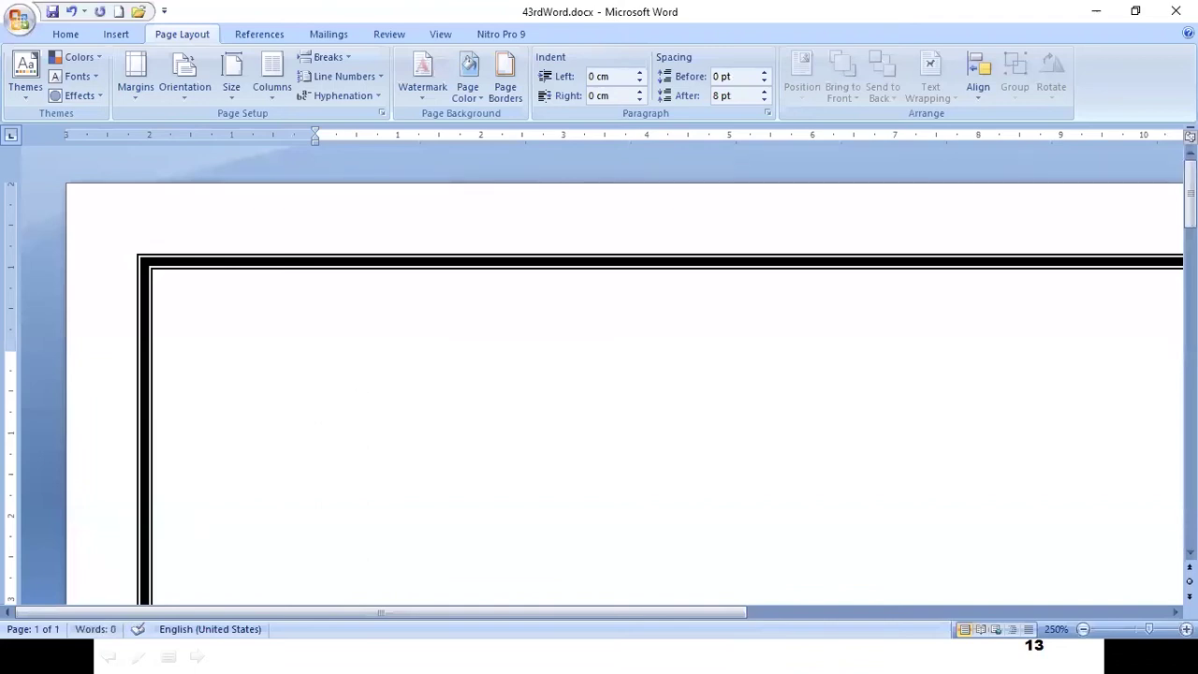
- Generate sample text of three paragraphs with five sentences each using =rand(3,5)
{"action": "type", "text": "=rand("}
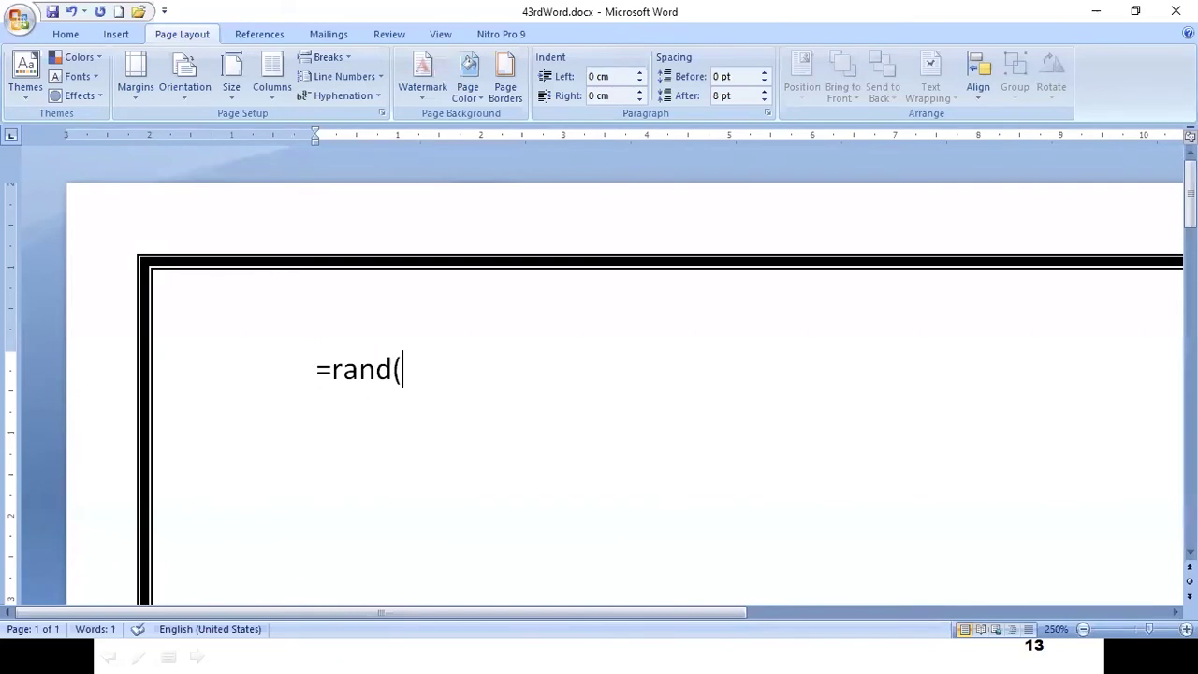
{"action": "type", "text": "3,5)"}
{"action": "key", "text": "Return"}
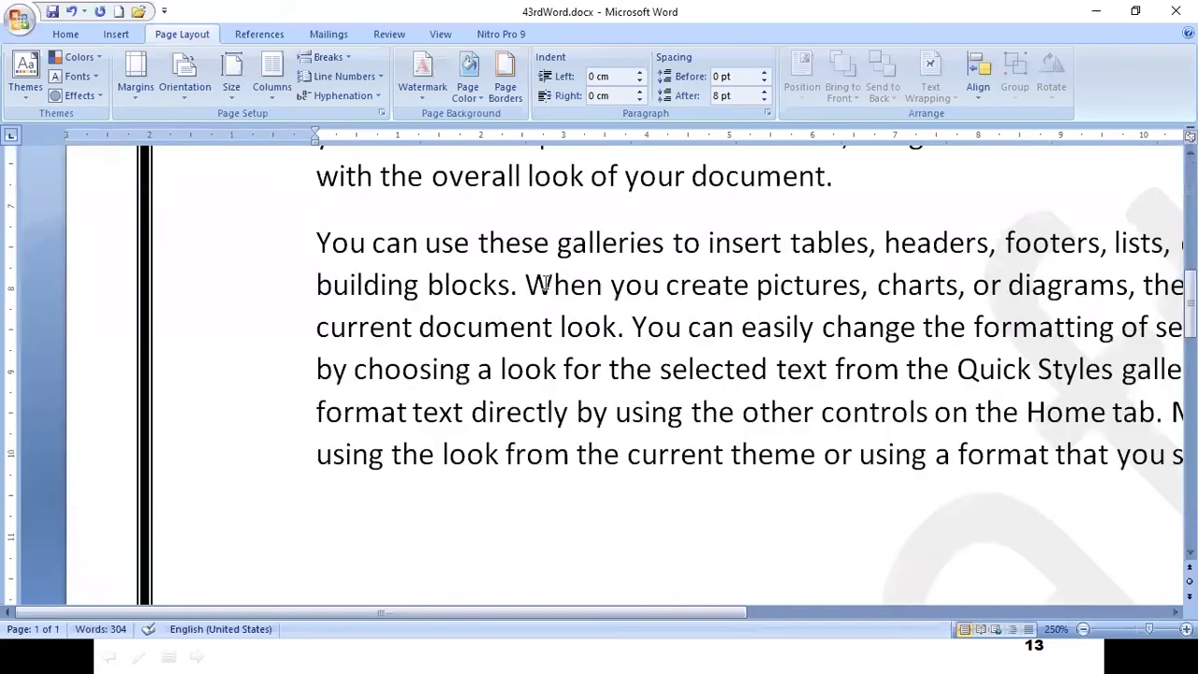
{"action": "scroll", "coordinate": [547, 281], "scroll_direction": "up", "scroll_amount": 6}
{"action": "scroll", "coordinate": [552, 337], "scroll_direction": "down", "scroll_amount": 11, "text": "ctrl"}
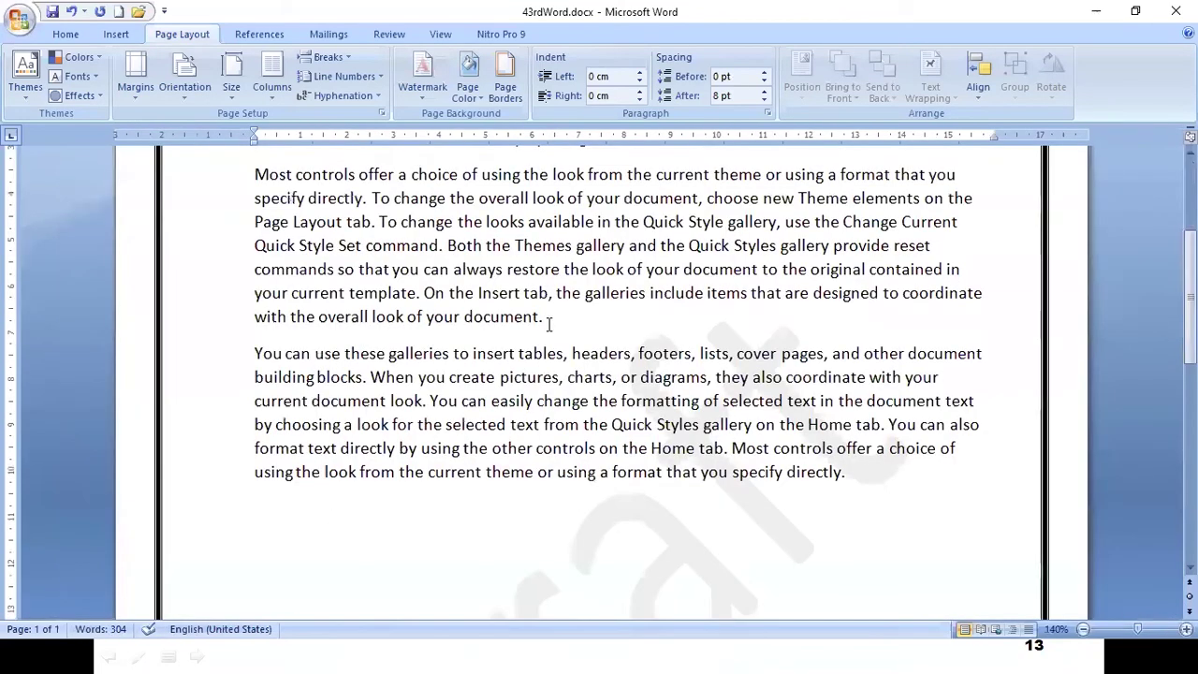
{"action": "scroll", "coordinate": [451, 208], "scroll_direction": "up", "scroll_amount": 3}
- Highlight the sentences of the first generated paragraph one after another to check how many it contains
{"action": "double_click", "coordinate": [451, 208]}
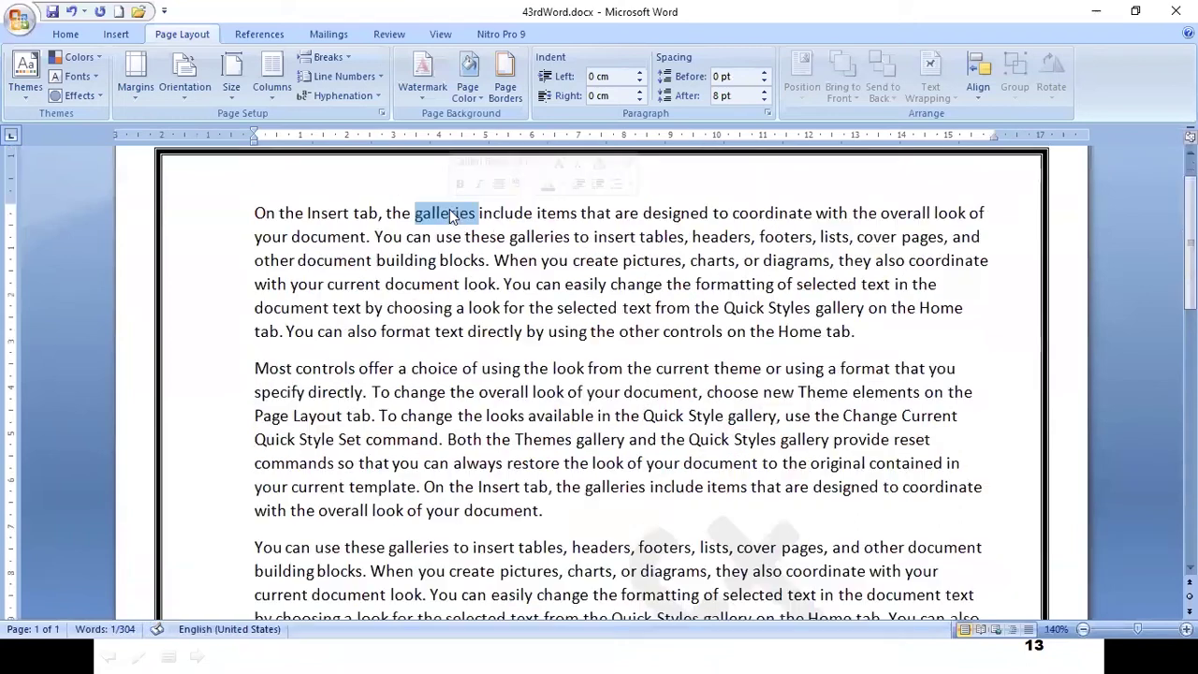
{"action": "left_click", "coordinate": [556, 237], "text": "ctrl"}
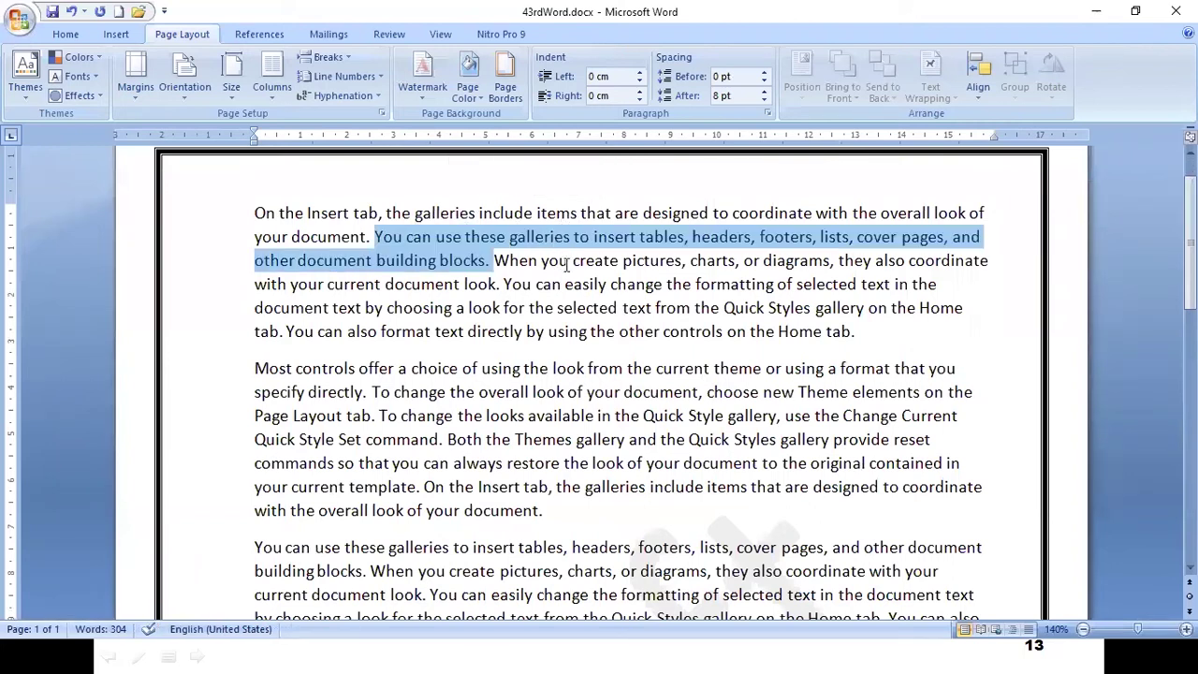
{"action": "left_click", "coordinate": [551, 267], "text": "ctrl"}
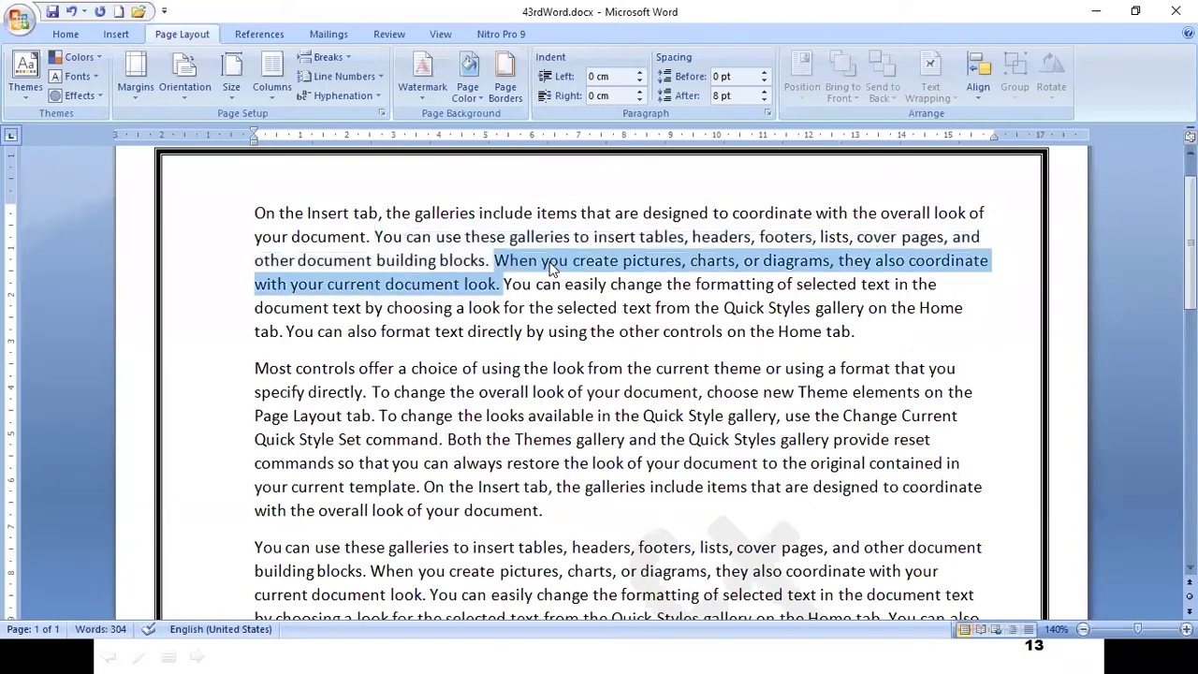
{"action": "left_click", "coordinate": [561, 309], "text": "ctrl"}
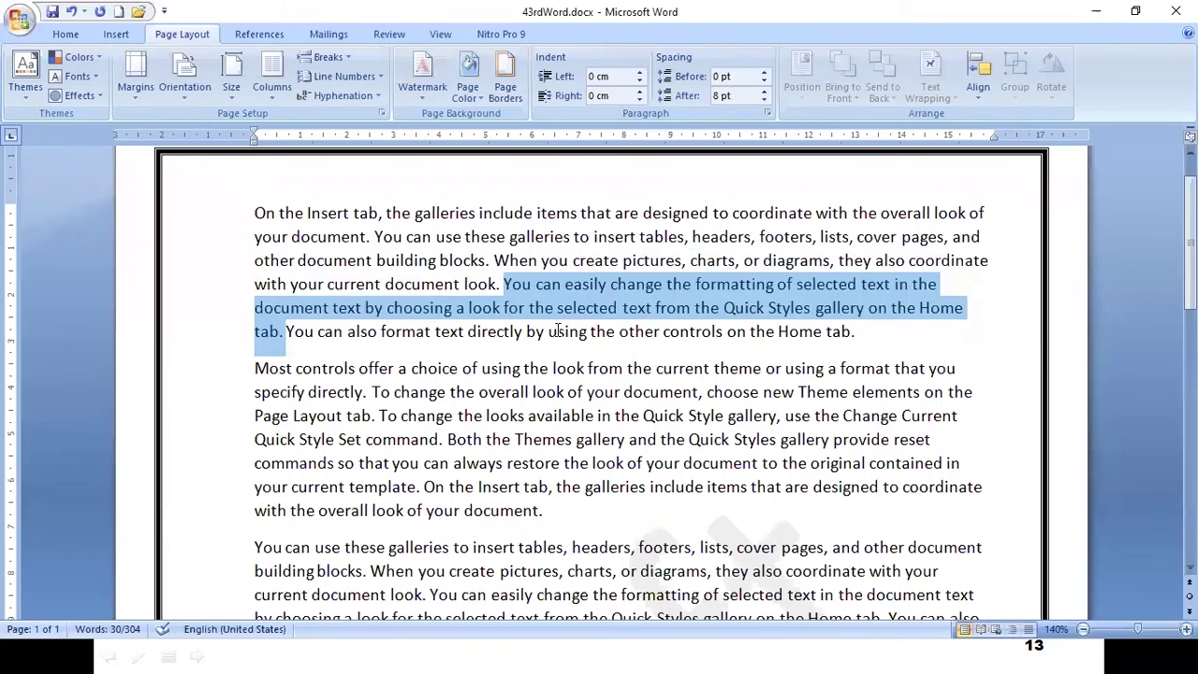
{"action": "left_click", "coordinate": [558, 337], "text": "ctrl"}
{"action": "scroll", "coordinate": [558, 337], "scroll_direction": "down", "scroll_amount": 2}
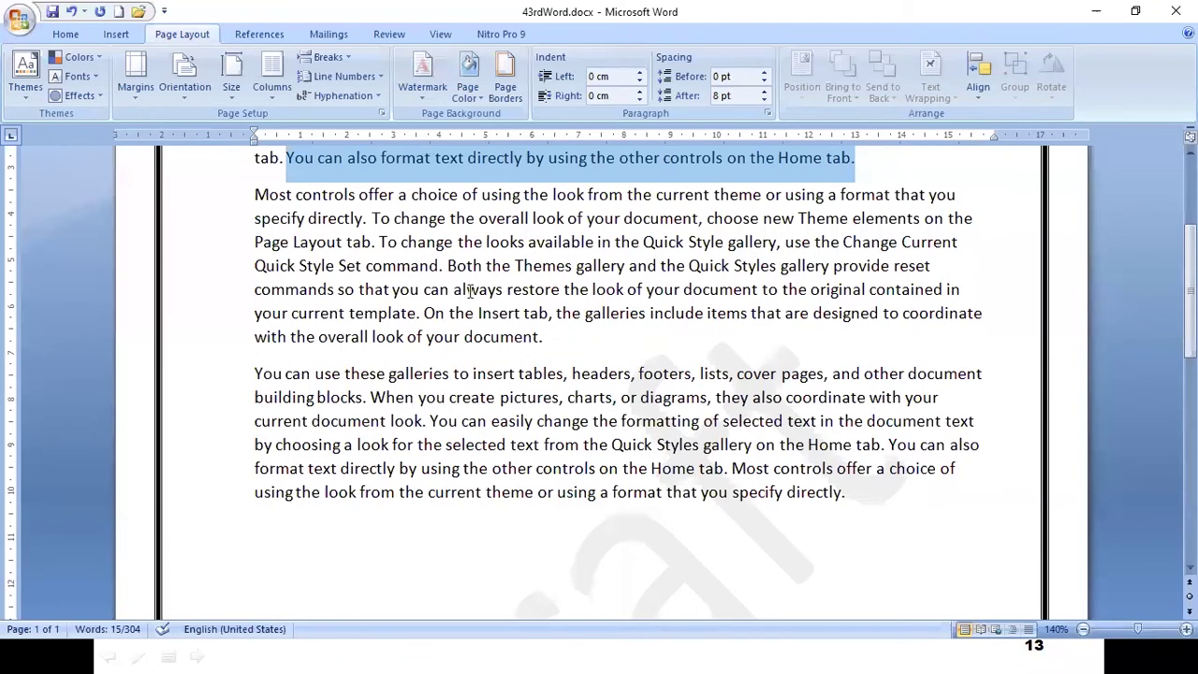
- Undo the generated sample text and generate it again from the =rand(3,5) formula
{"action": "key", "text": "ctrl+z"}
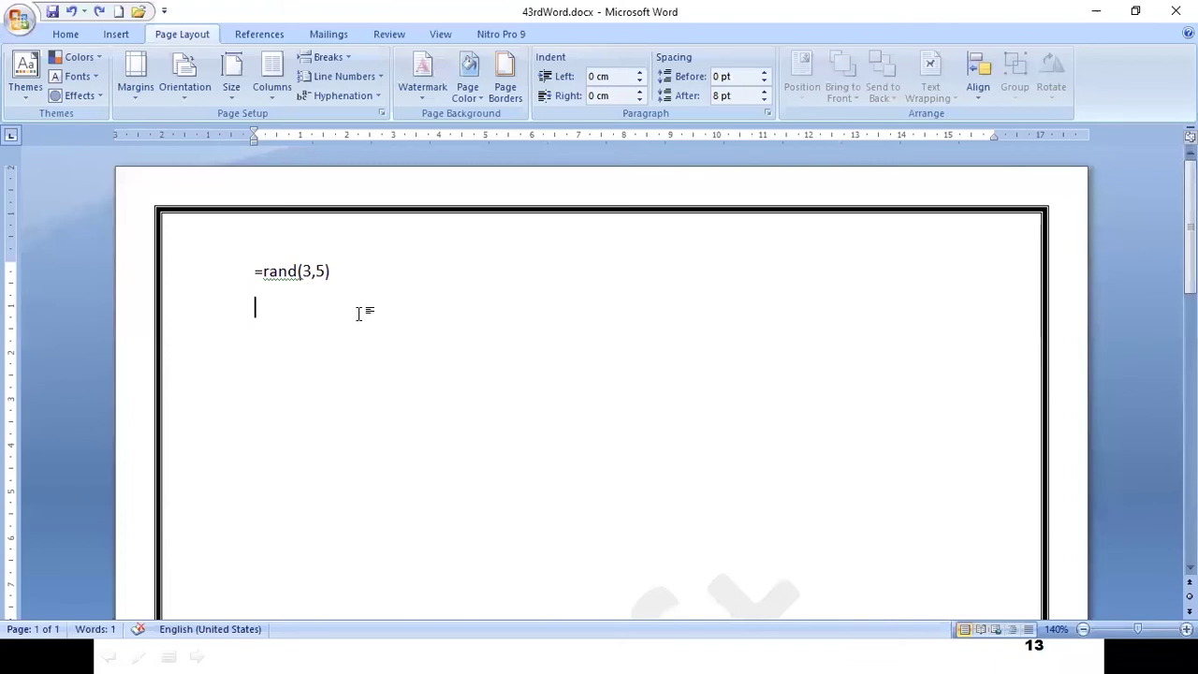
{"action": "key", "text": "Return"}
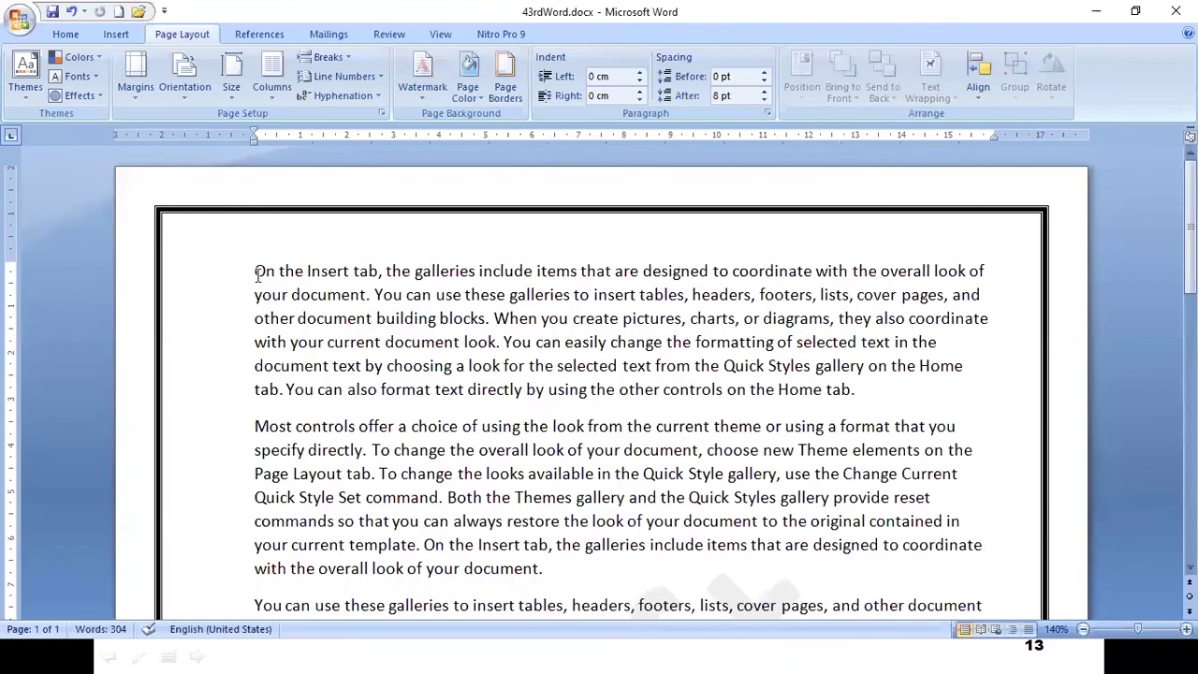
- Apply a Box border with the triple-line style at ½ pt to the first paragraph
{"action": "left_click_drag", "start_coordinate": [258, 275], "coordinate": [845, 383]}
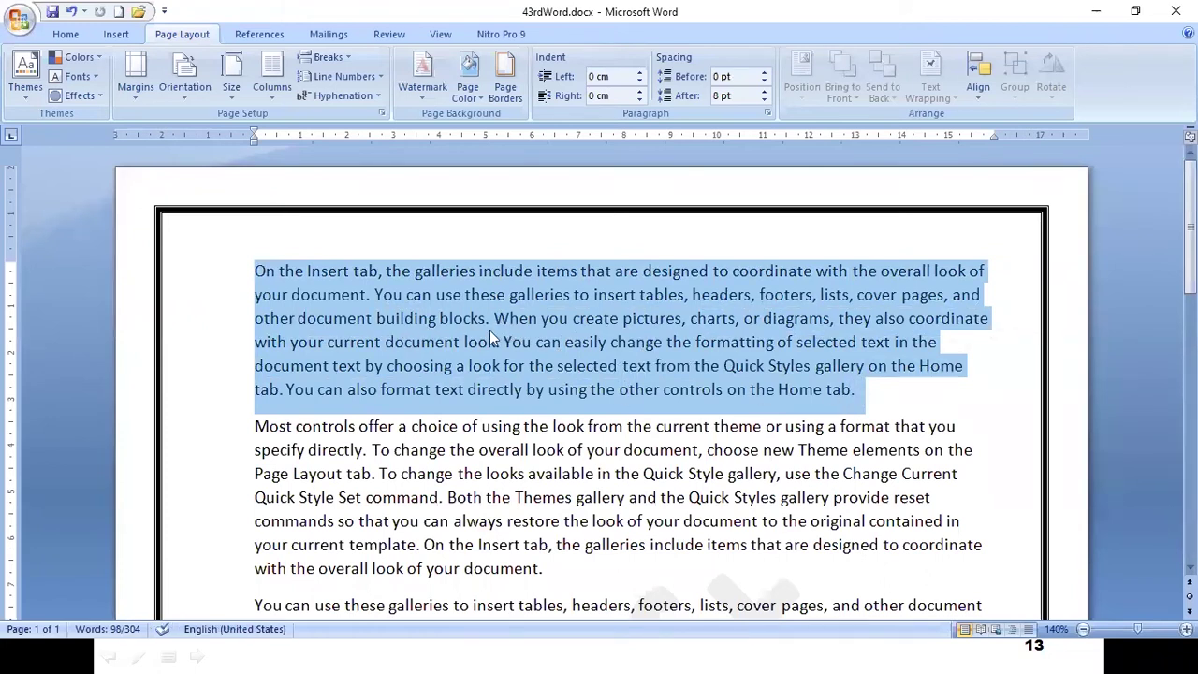
{"action": "left_click", "coordinate": [508, 97]}
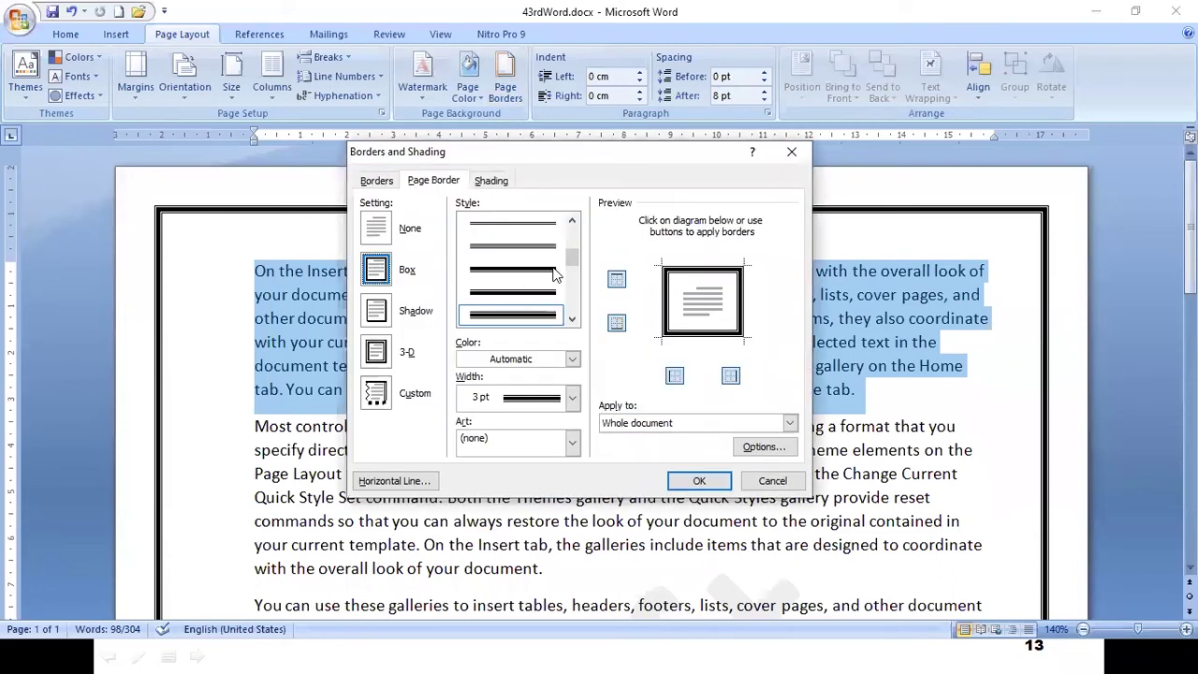
{"action": "left_click", "coordinate": [383, 182]}
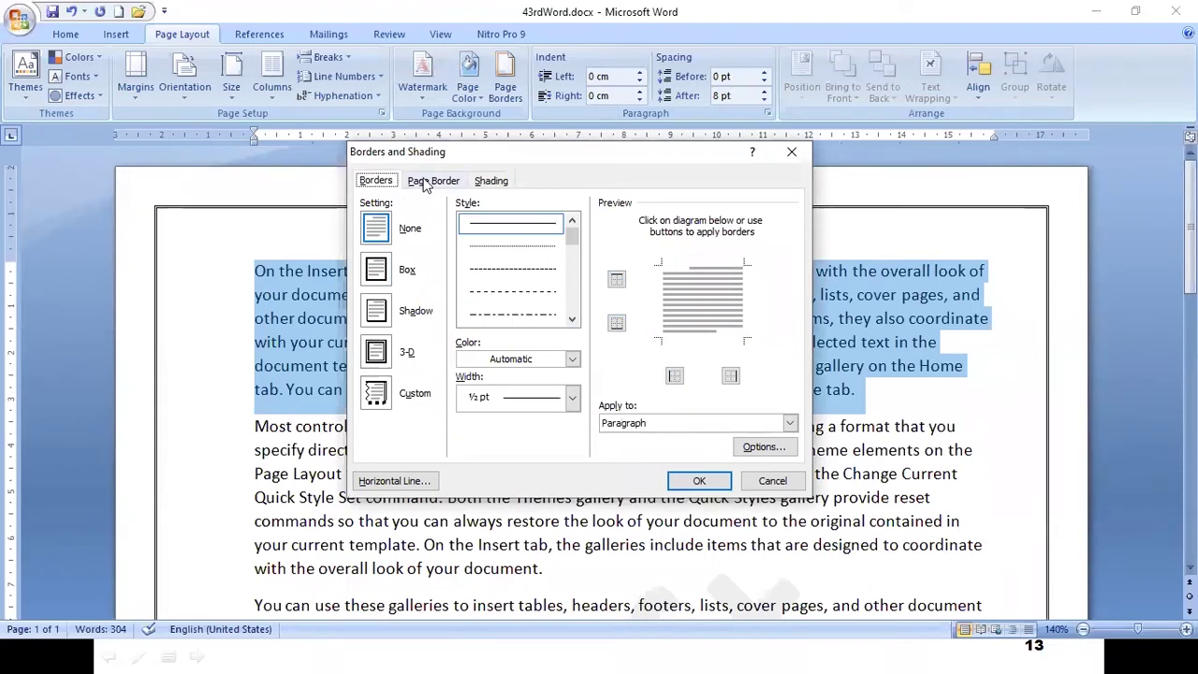
{"action": "left_click", "coordinate": [425, 182]}
{"action": "left_click", "coordinate": [378, 180]}
{"action": "left_click", "coordinate": [382, 271]}
{"action": "mouse_move", "coordinate": [572, 239]}
{"action": "left_mouse_down"}
{"action": "mouse_move", "coordinate": [571, 269]}
{"action": "mouse_move", "coordinate": [572, 247]}
{"action": "left_mouse_up"}
{"action": "scroll", "coordinate": [527, 281], "scroll_direction": "down", "scroll_amount": 3}
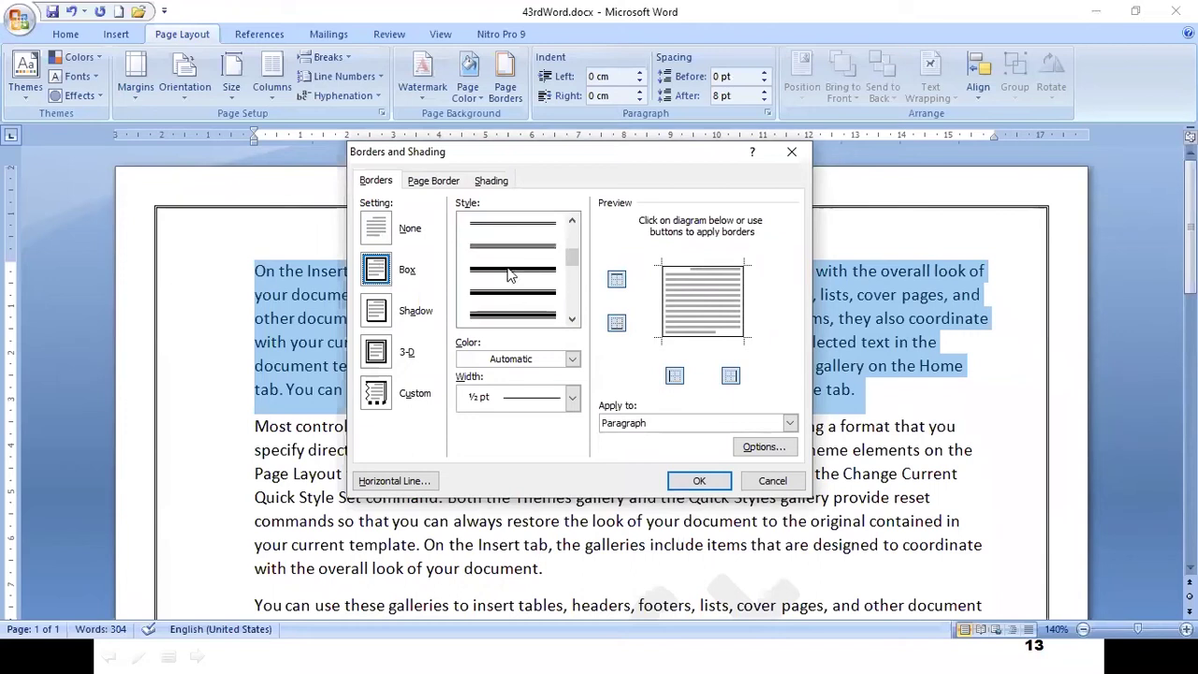
{"action": "left_click", "coordinate": [512, 247]}
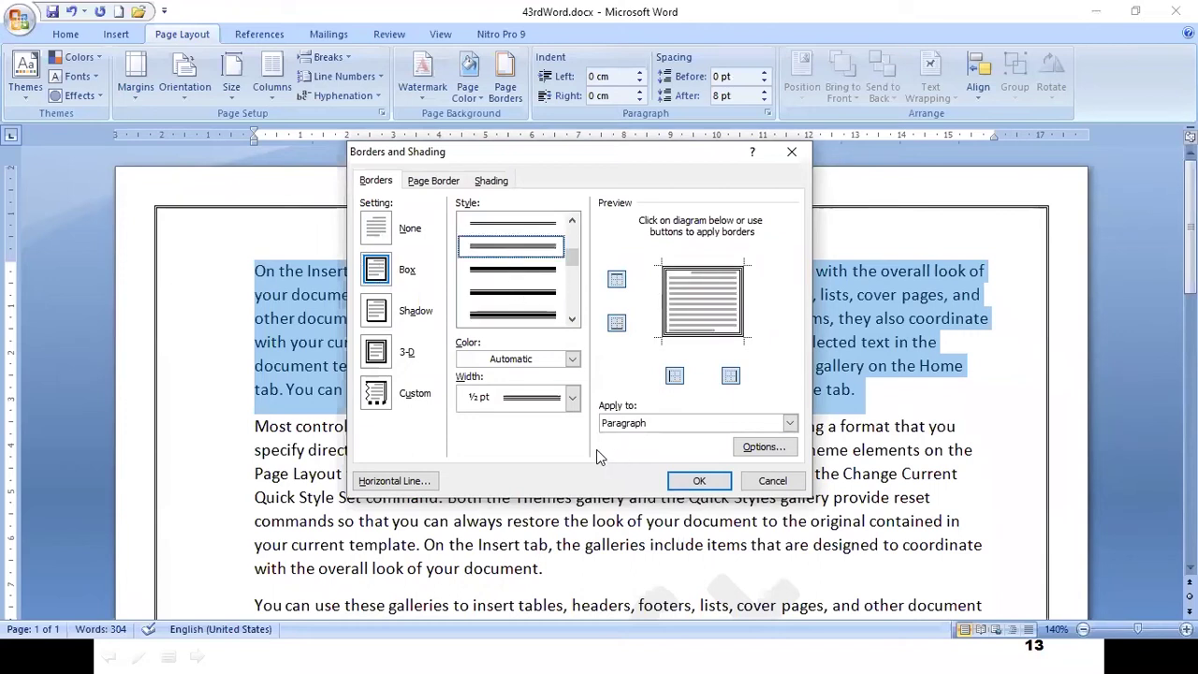
{"action": "left_click", "coordinate": [691, 480]}
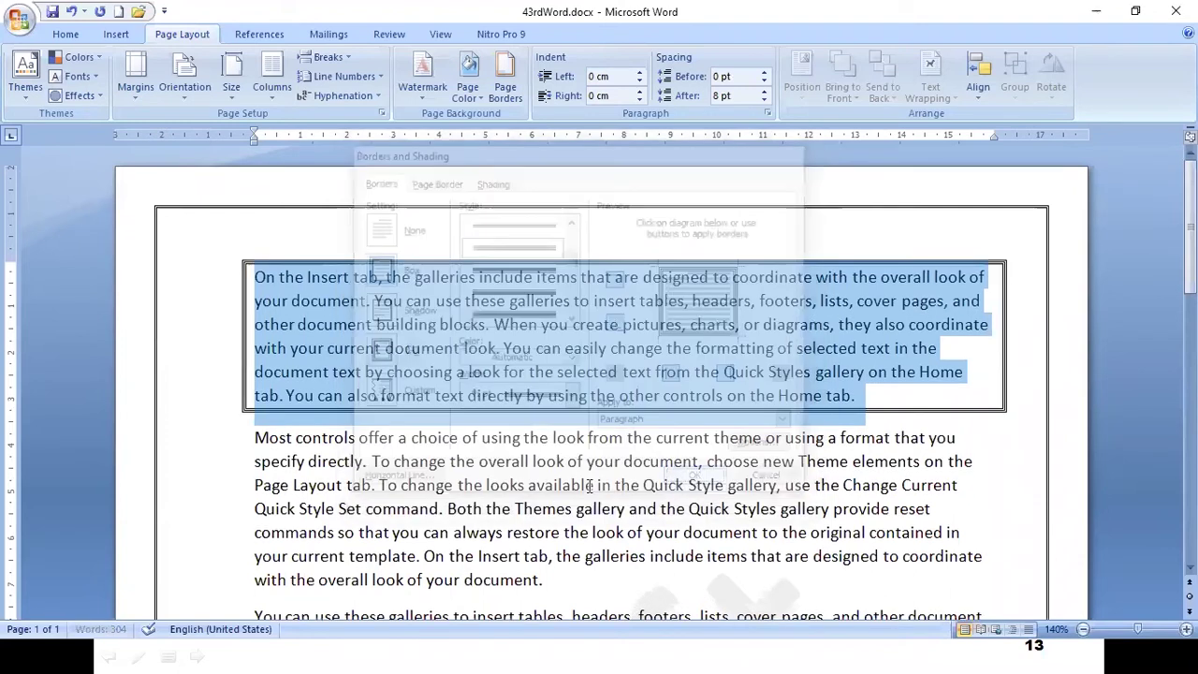
{"action": "left_click", "coordinate": [574, 393]}
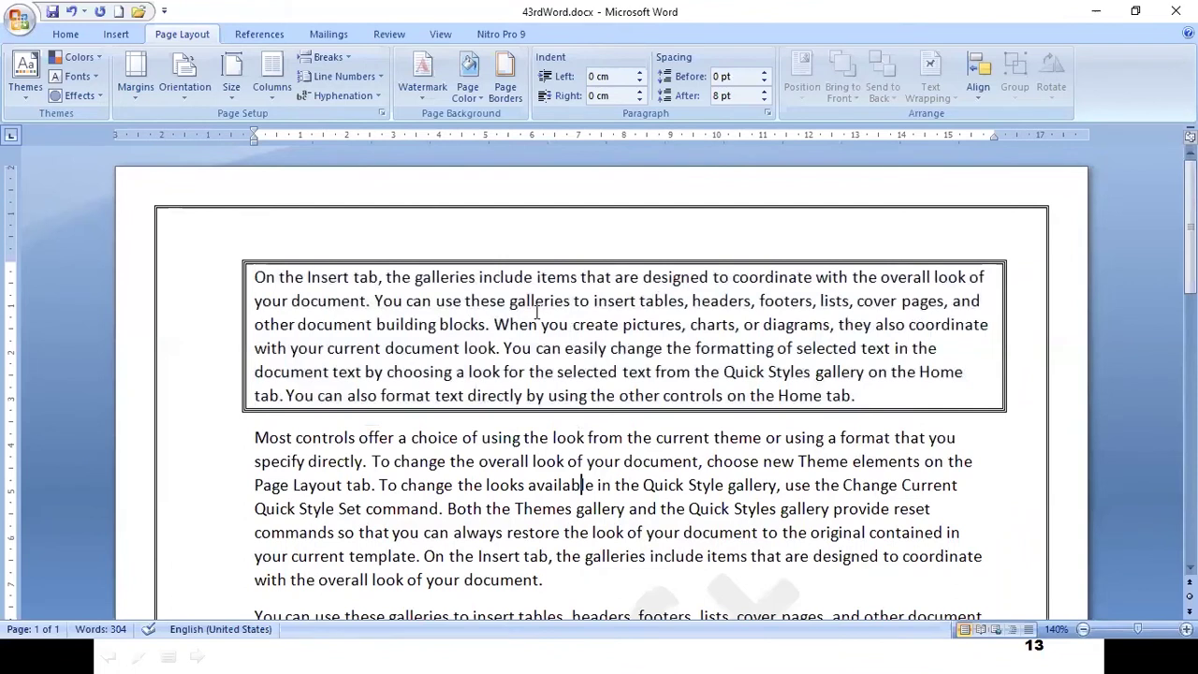
- Select the bordered first paragraph and choose the orange theme color as its shading fill
{"action": "double_click", "coordinate": [506, 300]}
{"action": "left_click", "coordinate": [506, 301]}
{"action": "double_click", "coordinate": [506, 300]}
{"action": "triple_click", "coordinate": [535, 301]}
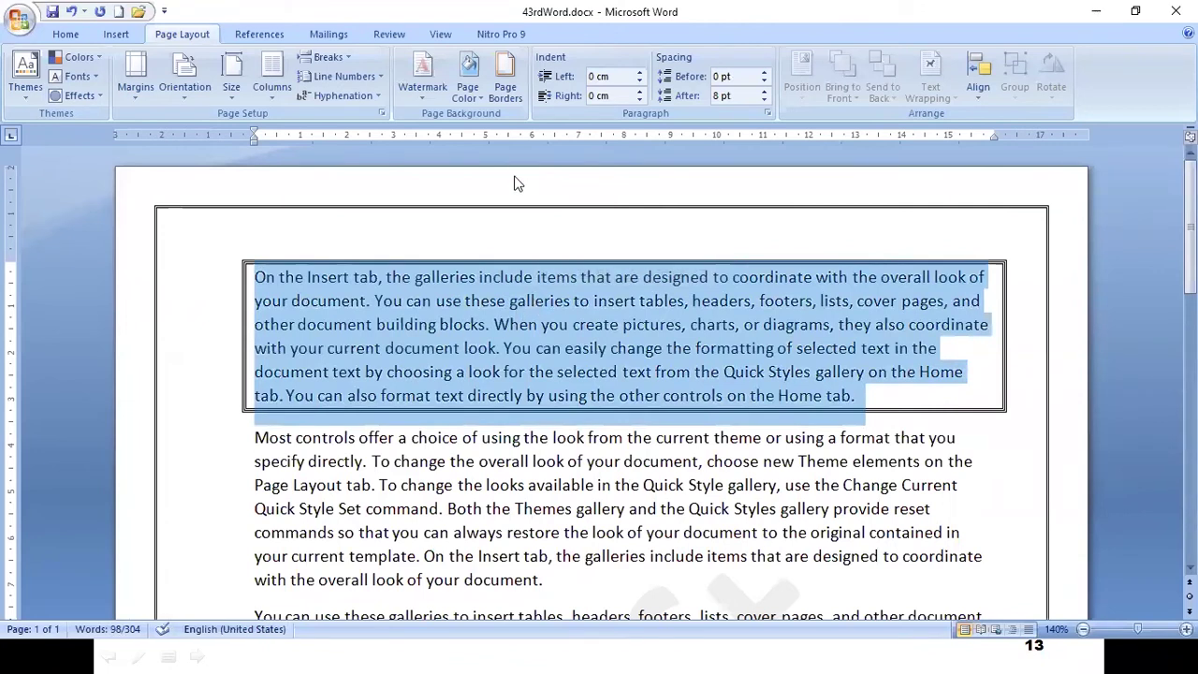
{"action": "left_click", "coordinate": [505, 83]}
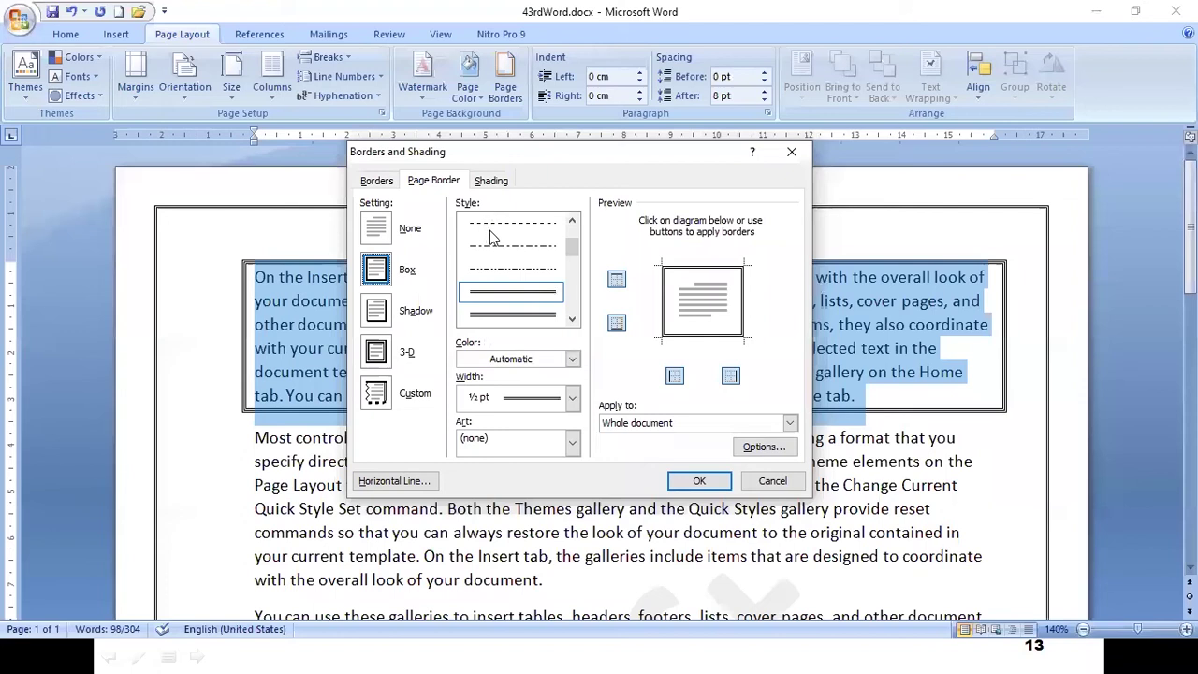
{"action": "left_click", "coordinate": [491, 180]}
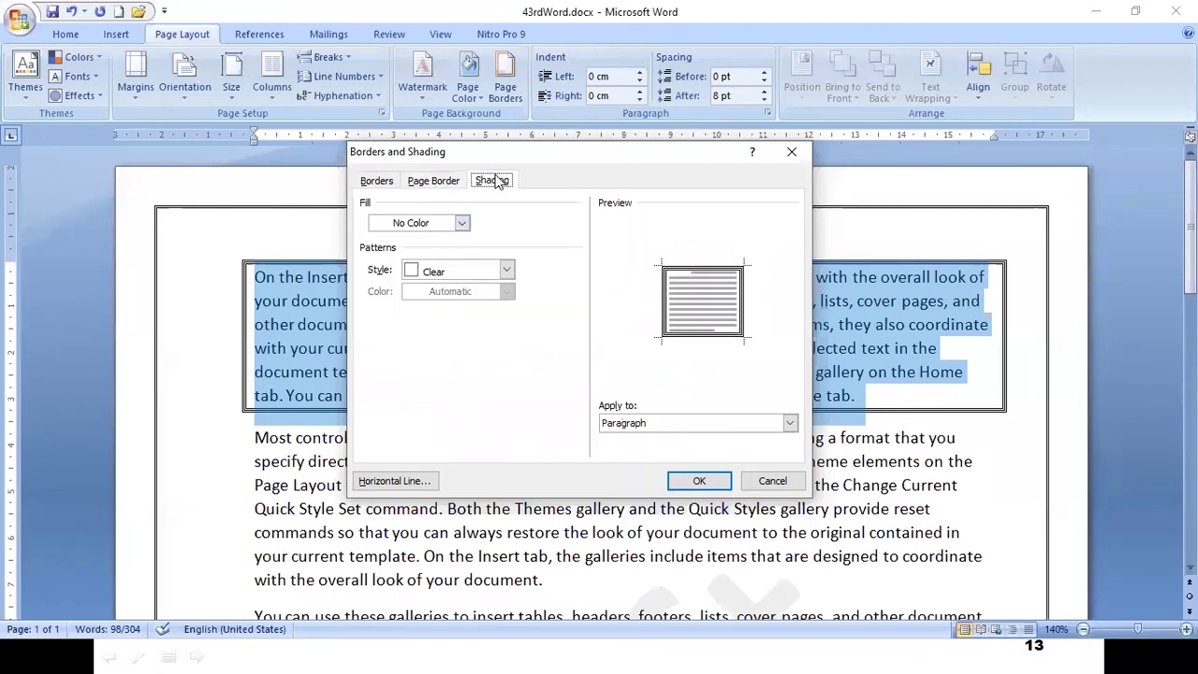
{"action": "left_click", "coordinate": [435, 222]}
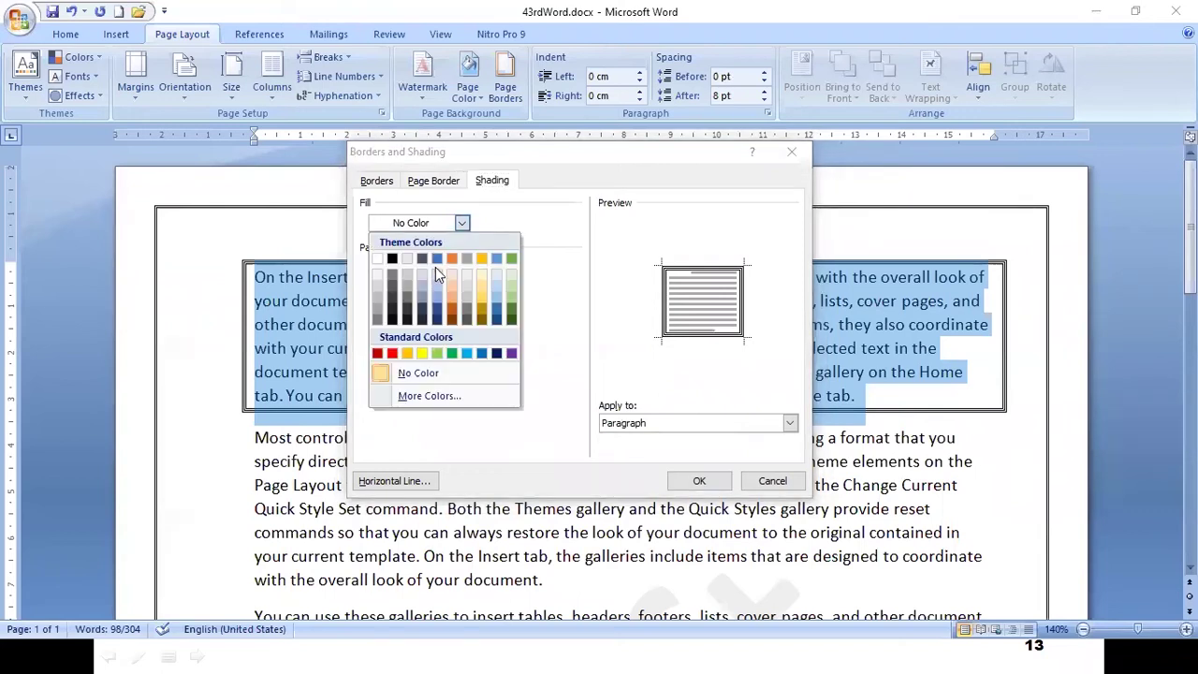
{"action": "left_click", "coordinate": [454, 265]}
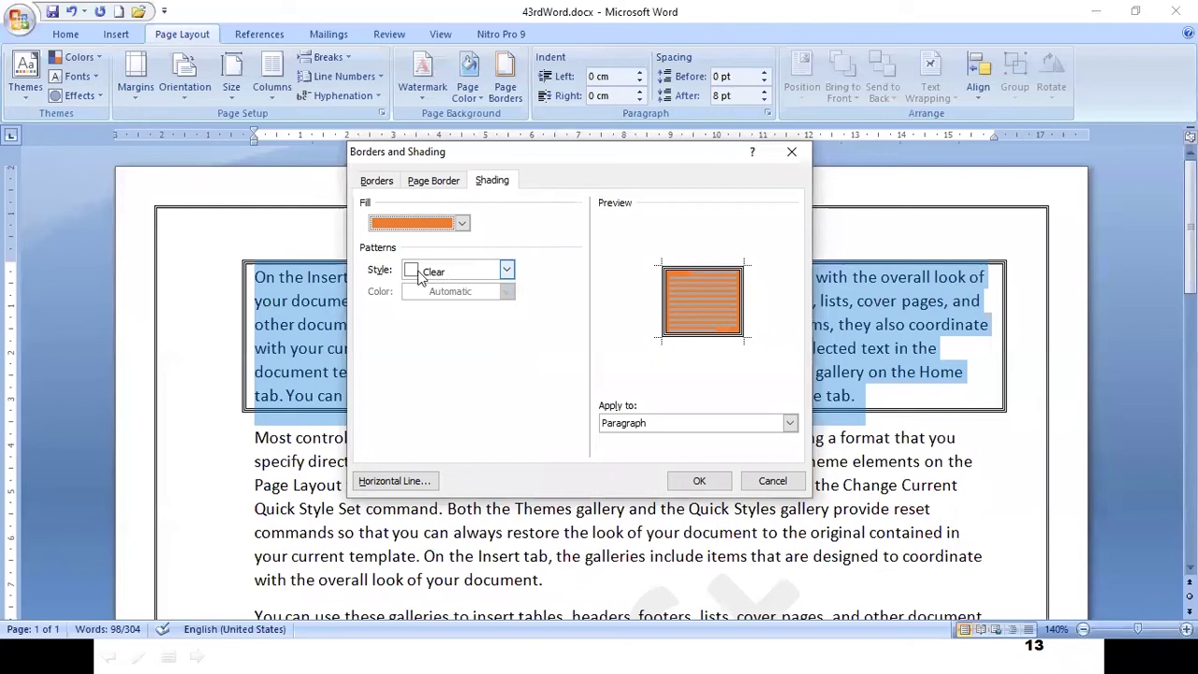
- Set the shading pattern style to Lt Horizontal and apply the shading to the selected paragraph
{"action": "left_click", "coordinate": [427, 272]}
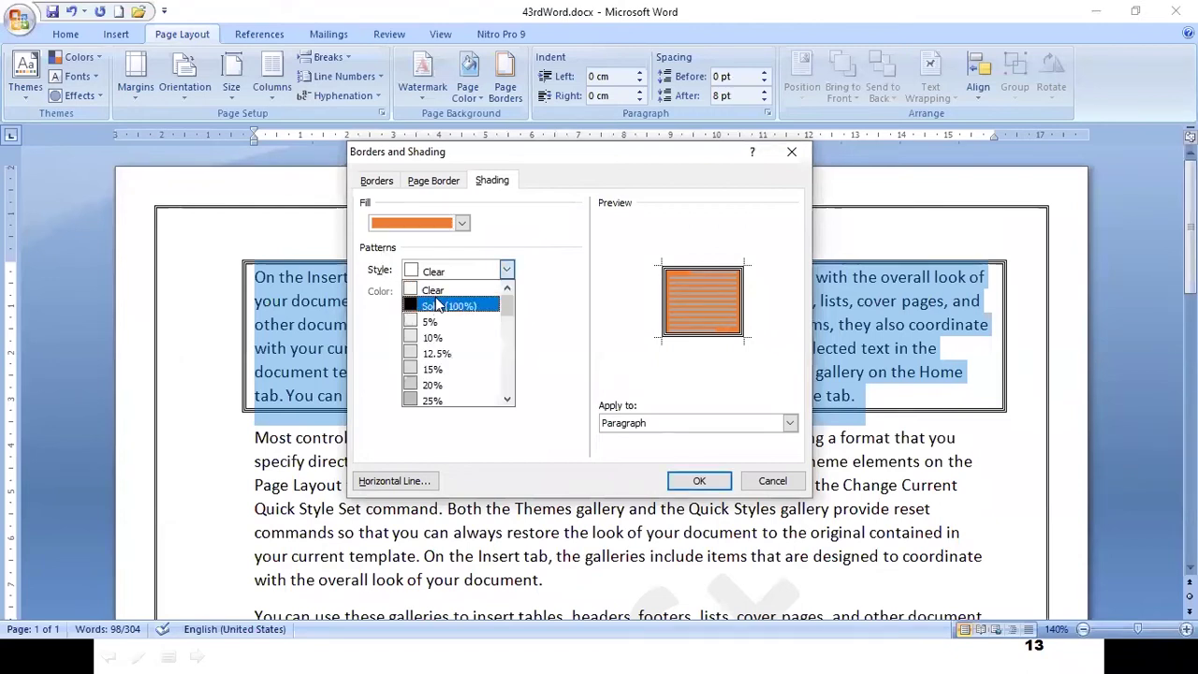
{"action": "left_click", "coordinate": [535, 256]}
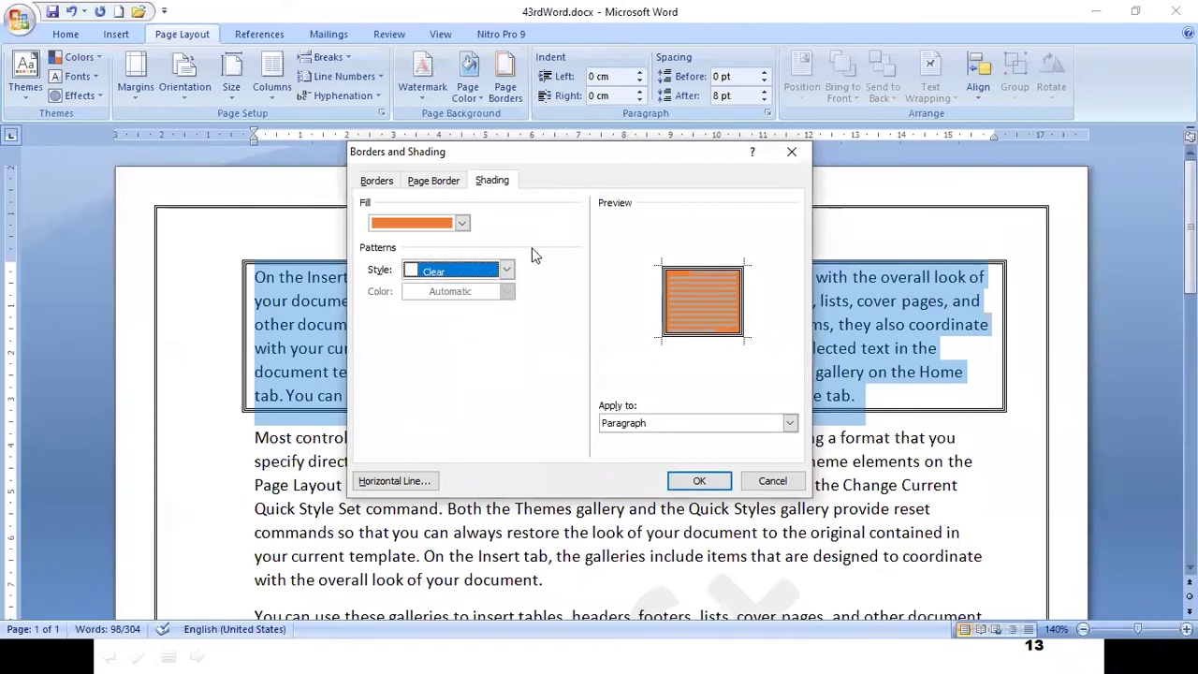
{"action": "left_click", "coordinate": [464, 276]}
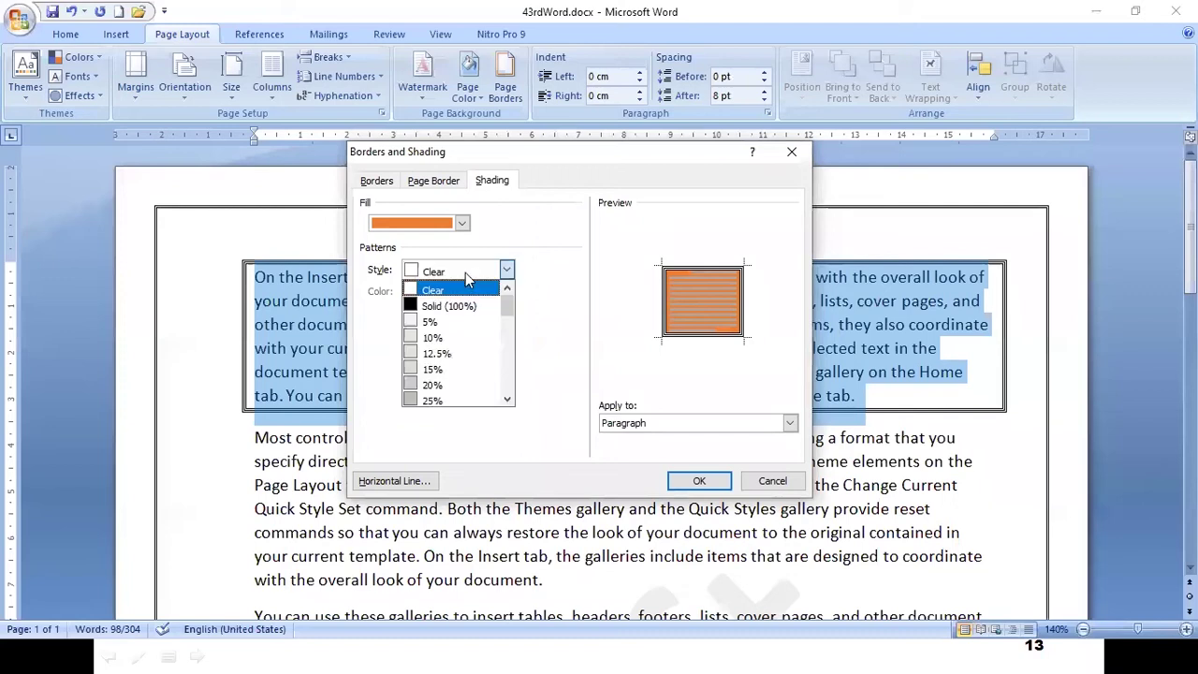
{"action": "left_click", "coordinate": [433, 323]}
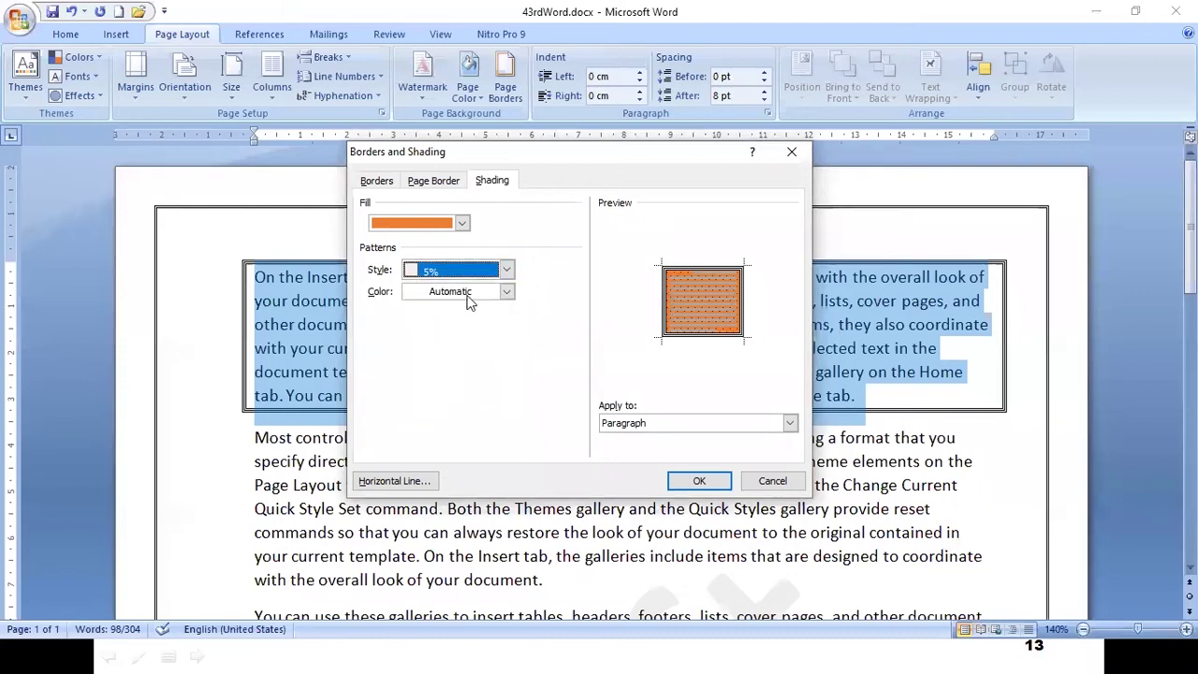
{"action": "key", "text": "alt+Down"}
{"action": "scroll", "coordinate": [473, 354], "scroll_direction": "down", "scroll_amount": 5}
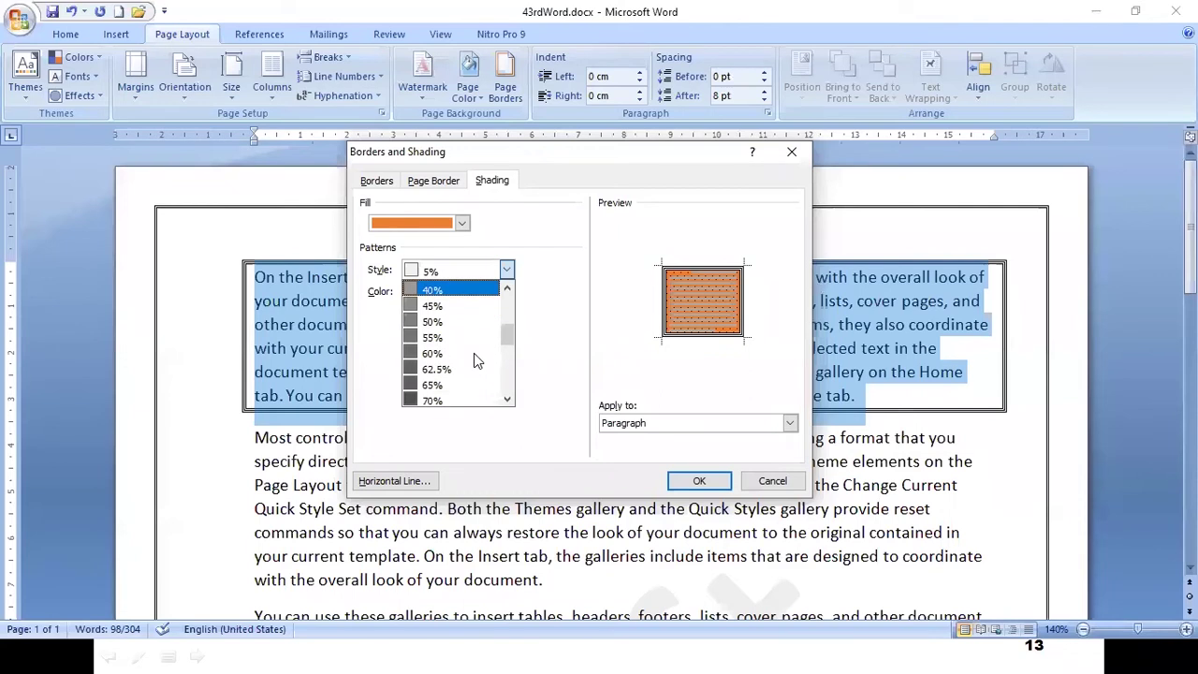
{"action": "scroll", "coordinate": [459, 363], "scroll_direction": "down", "scroll_amount": 2}
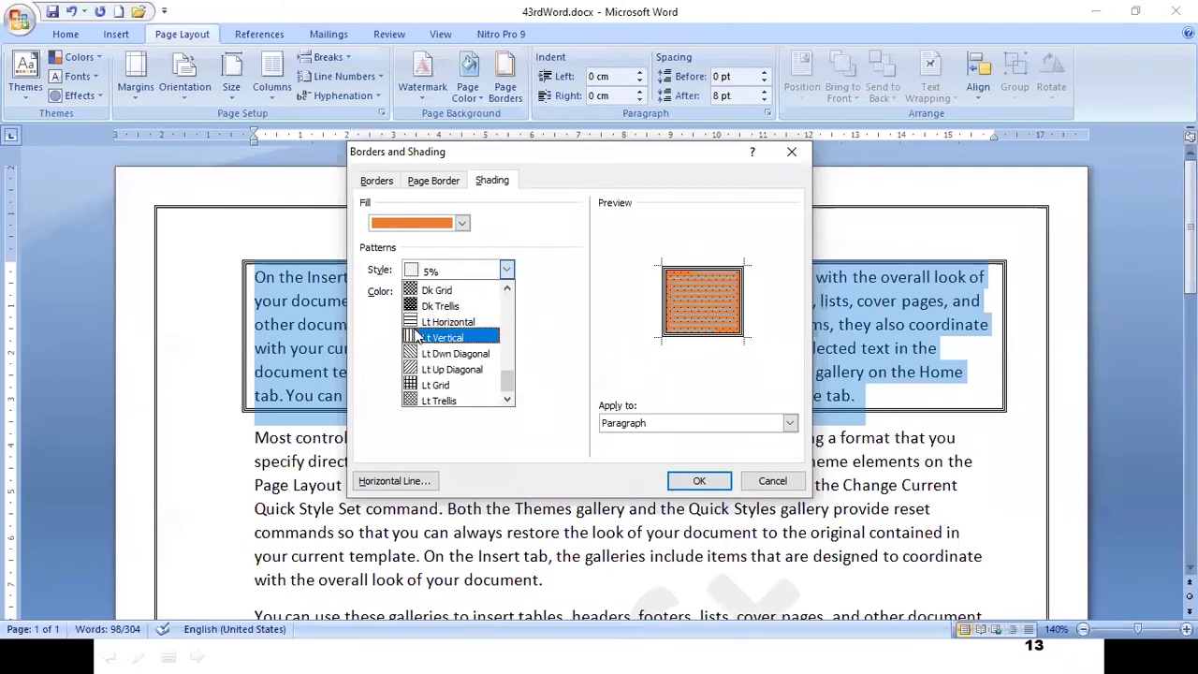
{"action": "left_click", "coordinate": [448, 322]}
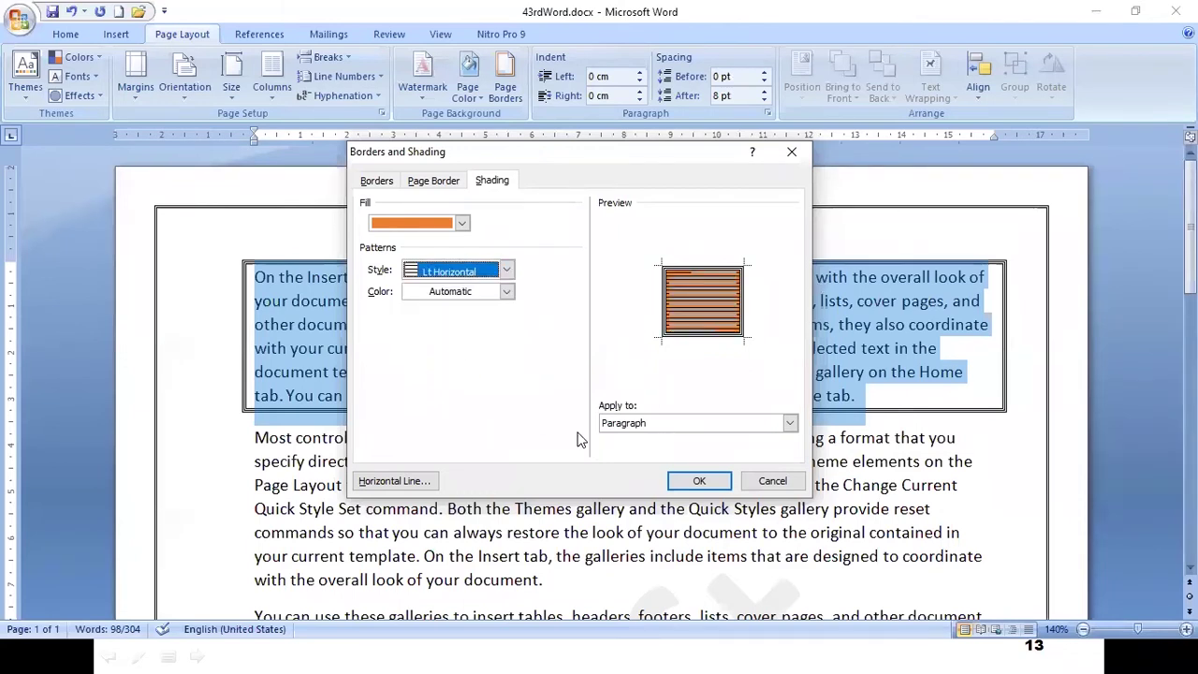
{"action": "left_click", "coordinate": [694, 480]}
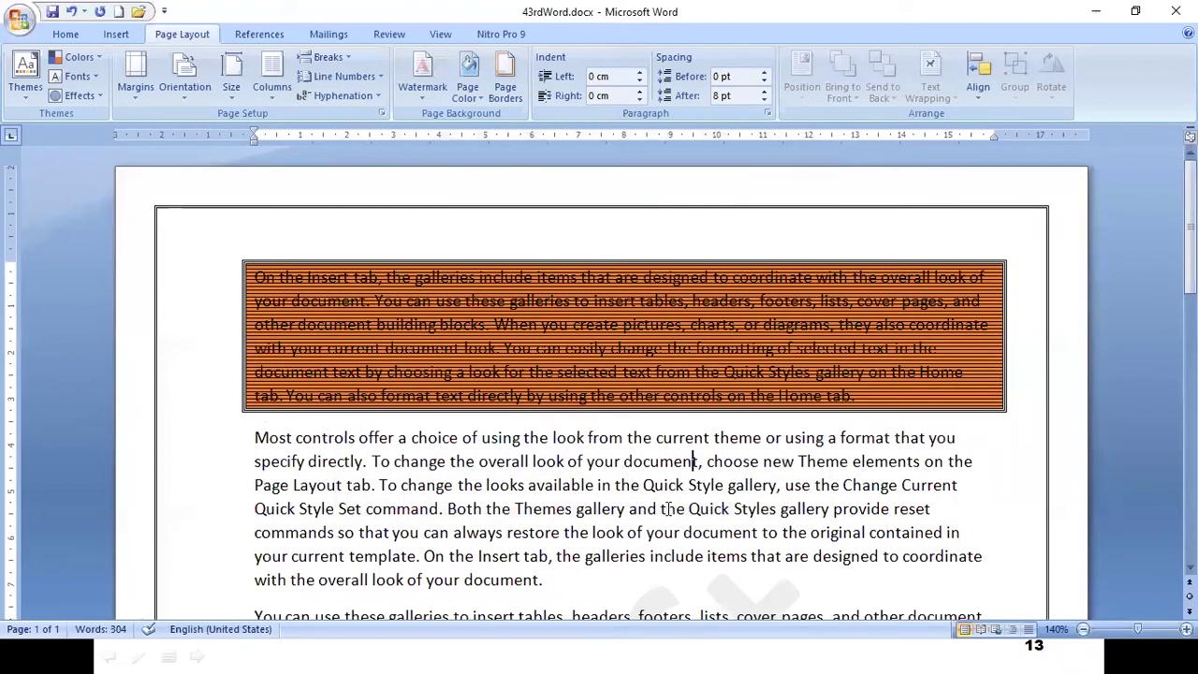
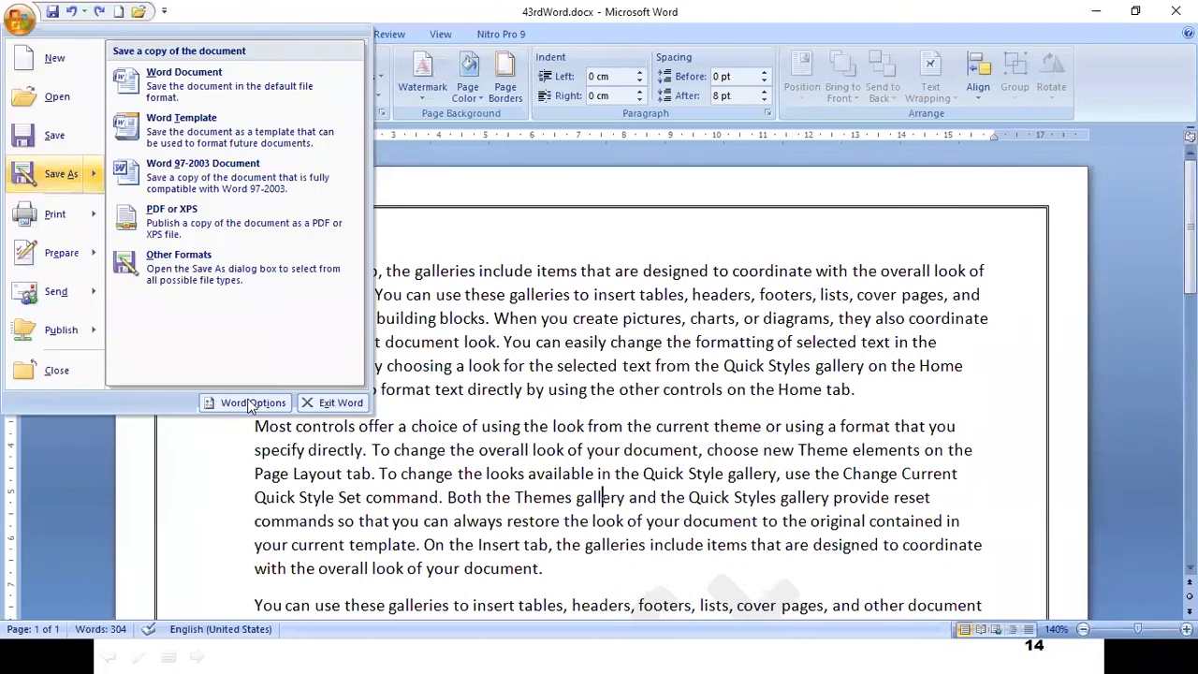
- Open the keyboard shortcut customization from the Word options and reposition its dialog
{"action": "left_click", "coordinate": [255, 403]}
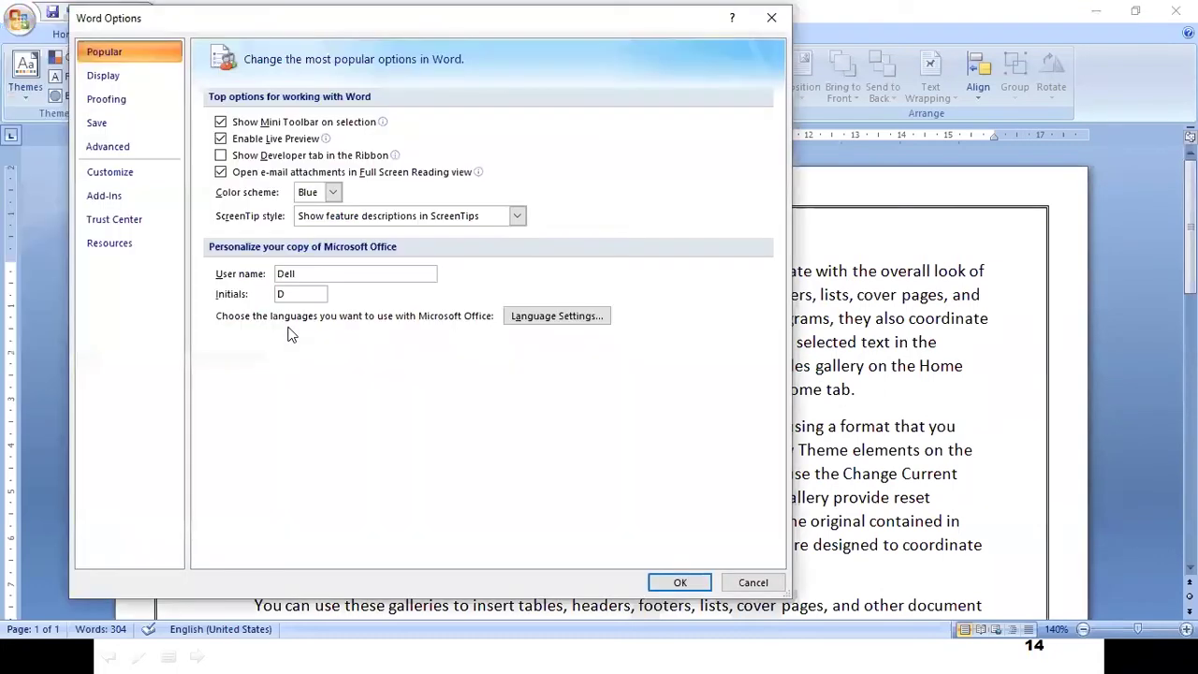
{"action": "left_click", "coordinate": [133, 178]}
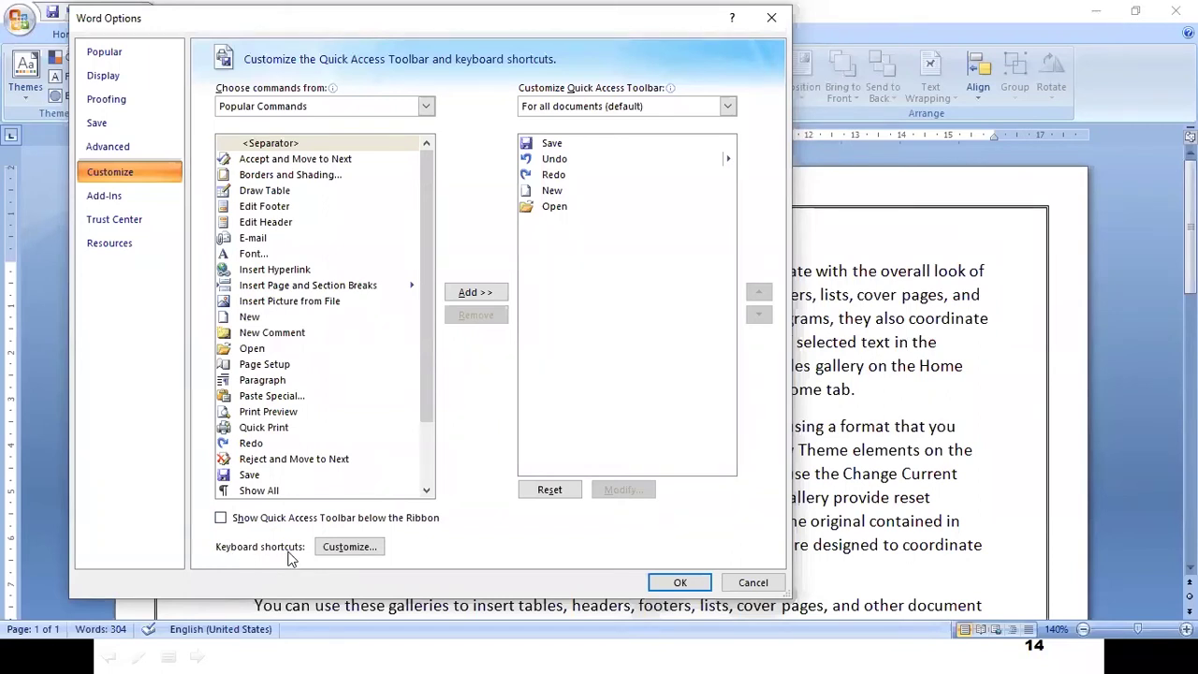
{"action": "left_click", "coordinate": [351, 548]}
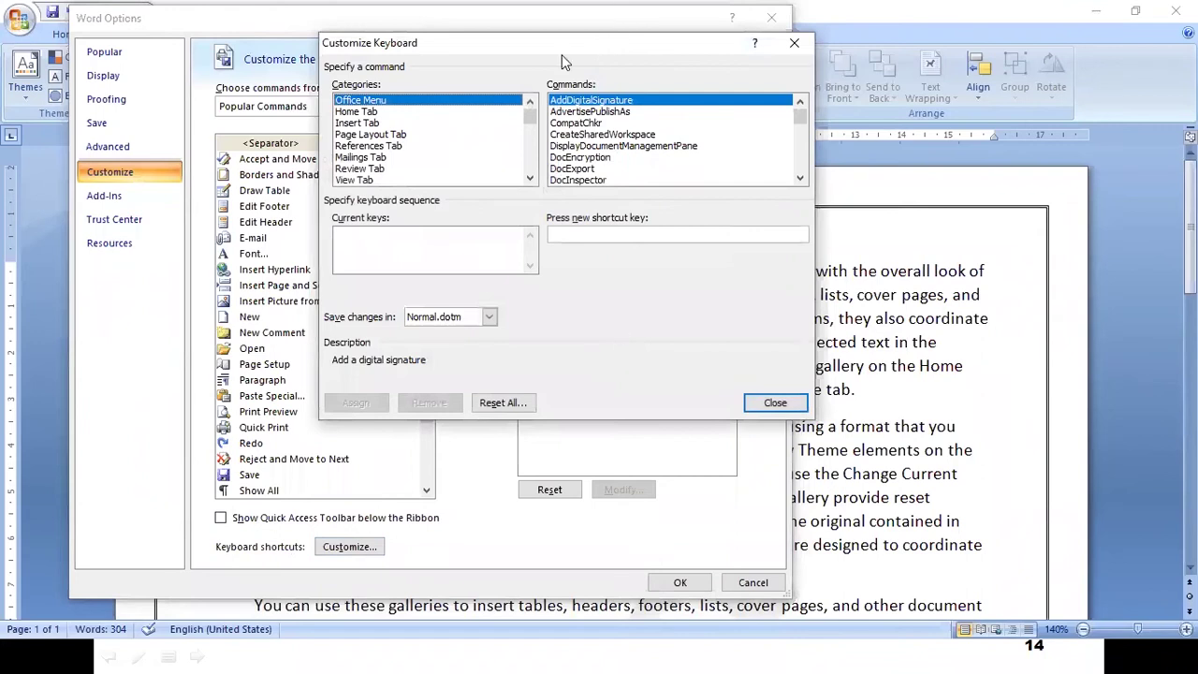
{"action": "left_click_drag", "start_coordinate": [562, 54], "coordinate": [512, 97]}
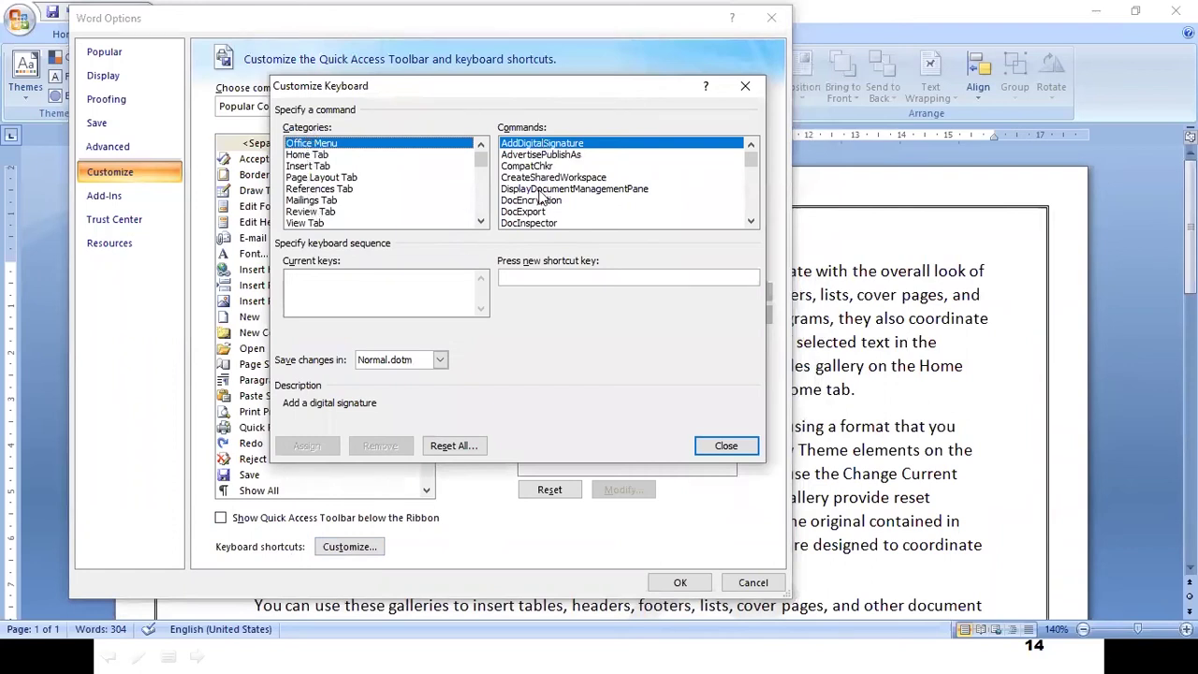
- Check the current shortcut of the Bold command in the Home Tab category and look through its other commands
{"action": "left_click", "coordinate": [309, 155]}
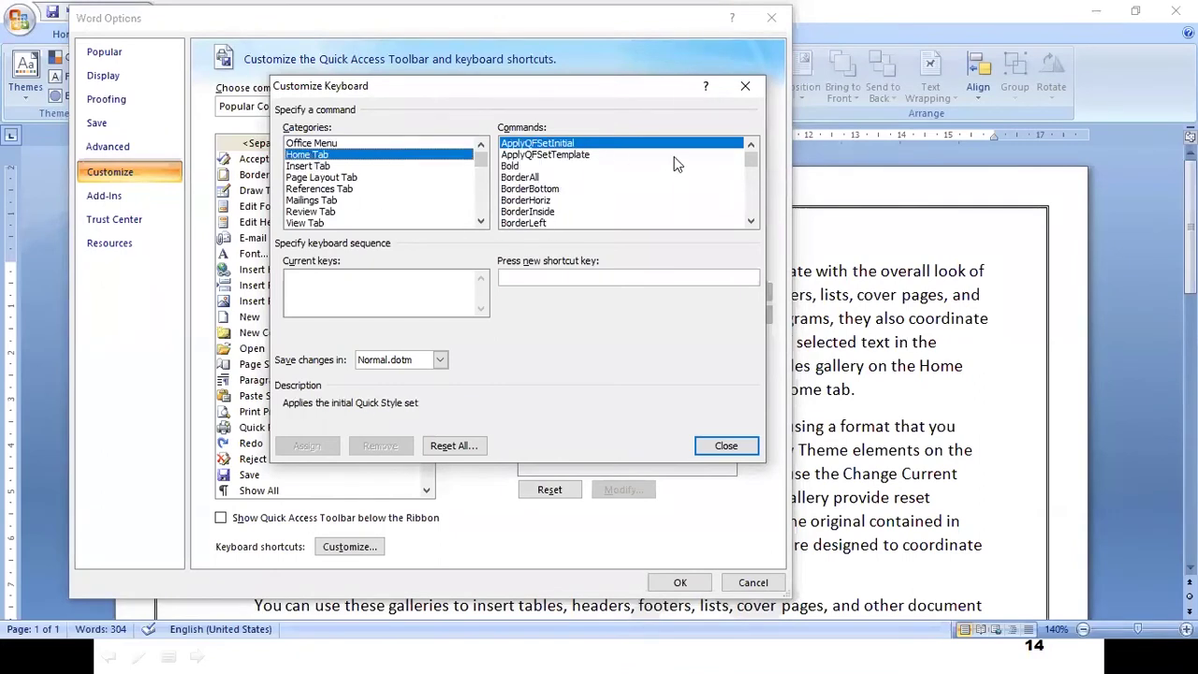
{"action": "mouse_move", "coordinate": [754, 158]}
{"action": "left_mouse_down"}
{"action": "mouse_move", "coordinate": [754, 214]}
{"action": "mouse_move", "coordinate": [754, 157]}
{"action": "left_mouse_up"}
{"action": "left_click", "coordinate": [514, 167]}
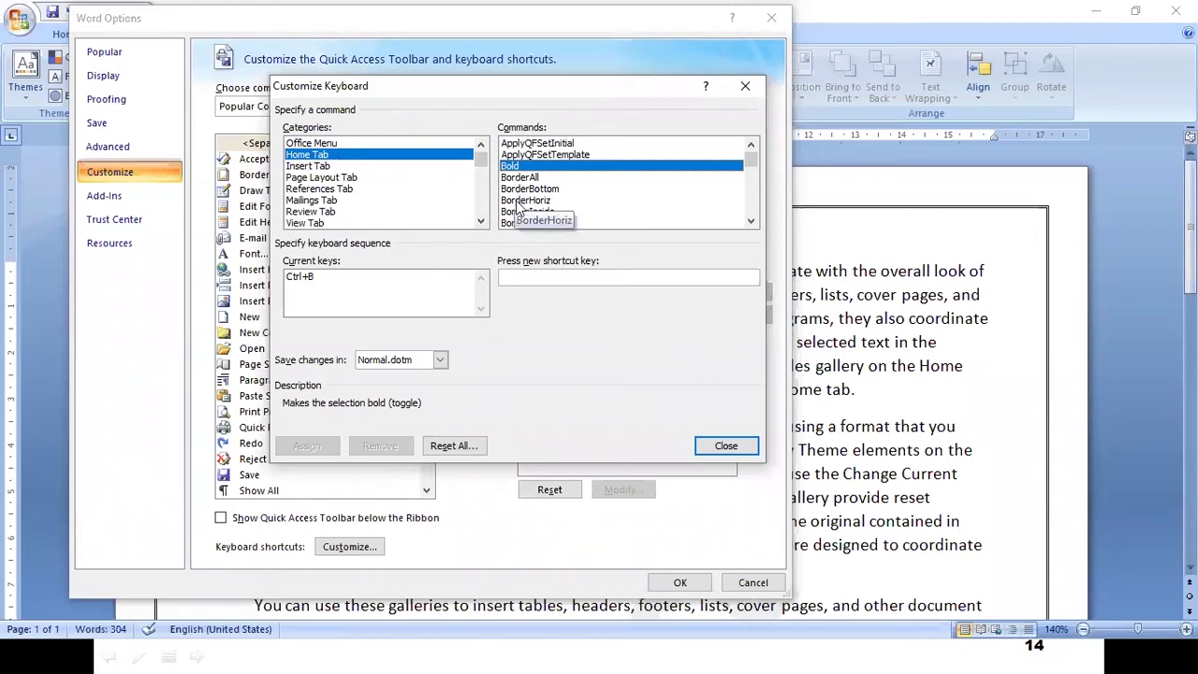
{"action": "scroll", "coordinate": [536, 206], "scroll_direction": "down", "scroll_amount": 5}
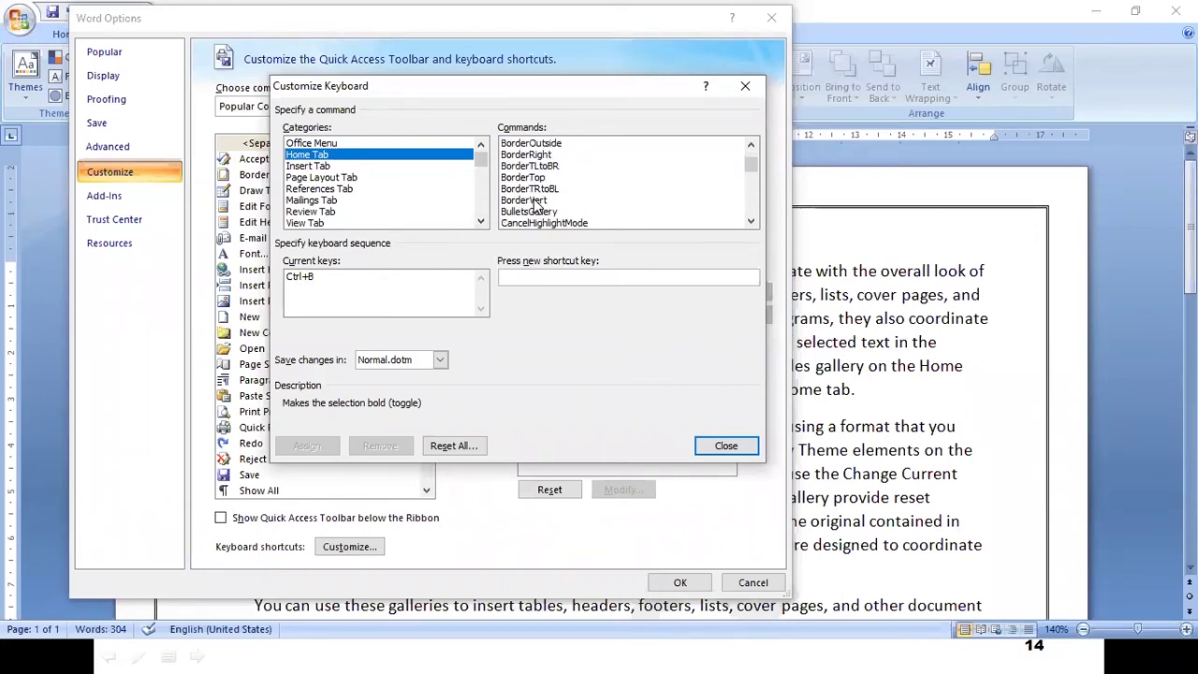
- Check whether the Insert Tab commands CreateEquationBlockFromSel and InsertFile have keyboard shortcuts
{"action": "left_click", "coordinate": [305, 167]}
{"action": "scroll", "coordinate": [513, 192], "scroll_direction": "down", "scroll_amount": 3}
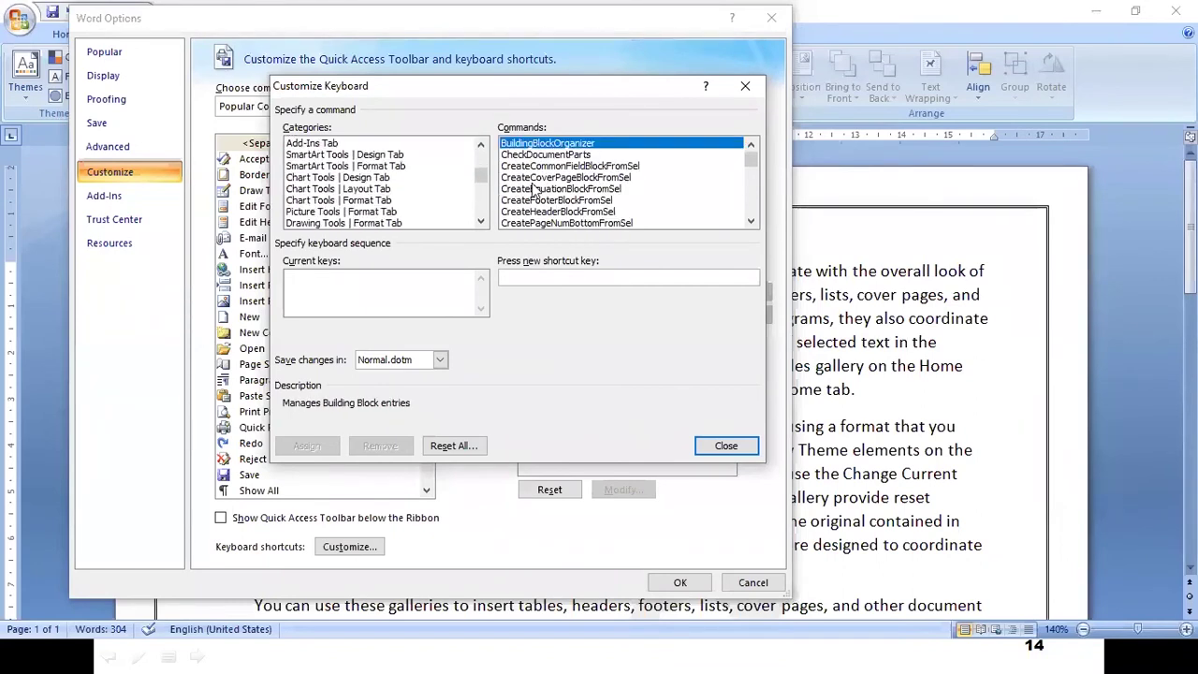
{"action": "left_click", "coordinate": [537, 188]}
{"action": "scroll", "coordinate": [535, 190], "scroll_direction": "down", "scroll_amount": 6}
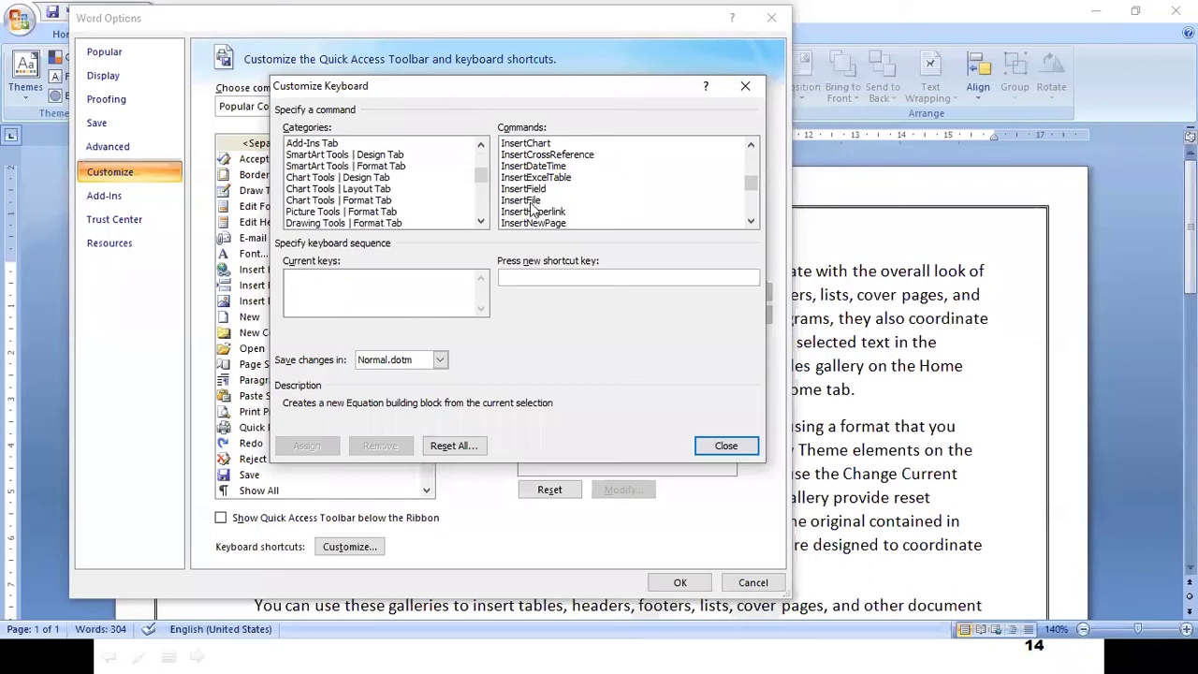
{"action": "left_click", "coordinate": [538, 206]}
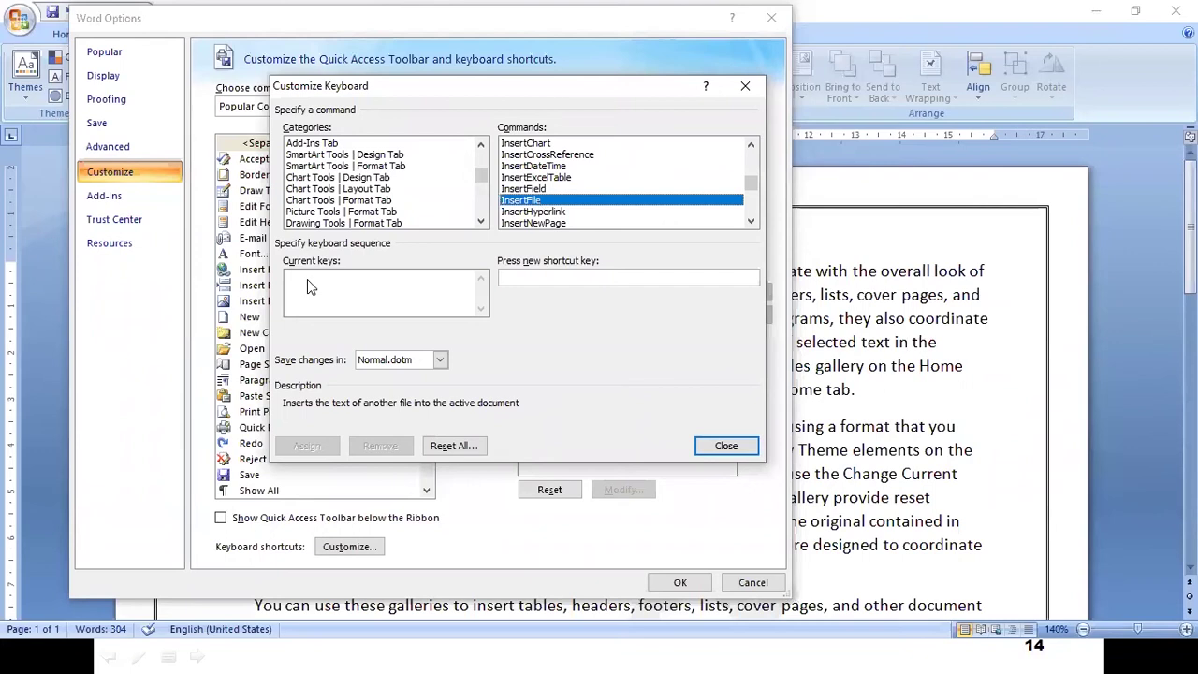
{"action": "scroll", "coordinate": [414, 190], "scroll_direction": "up", "scroll_amount": 10}
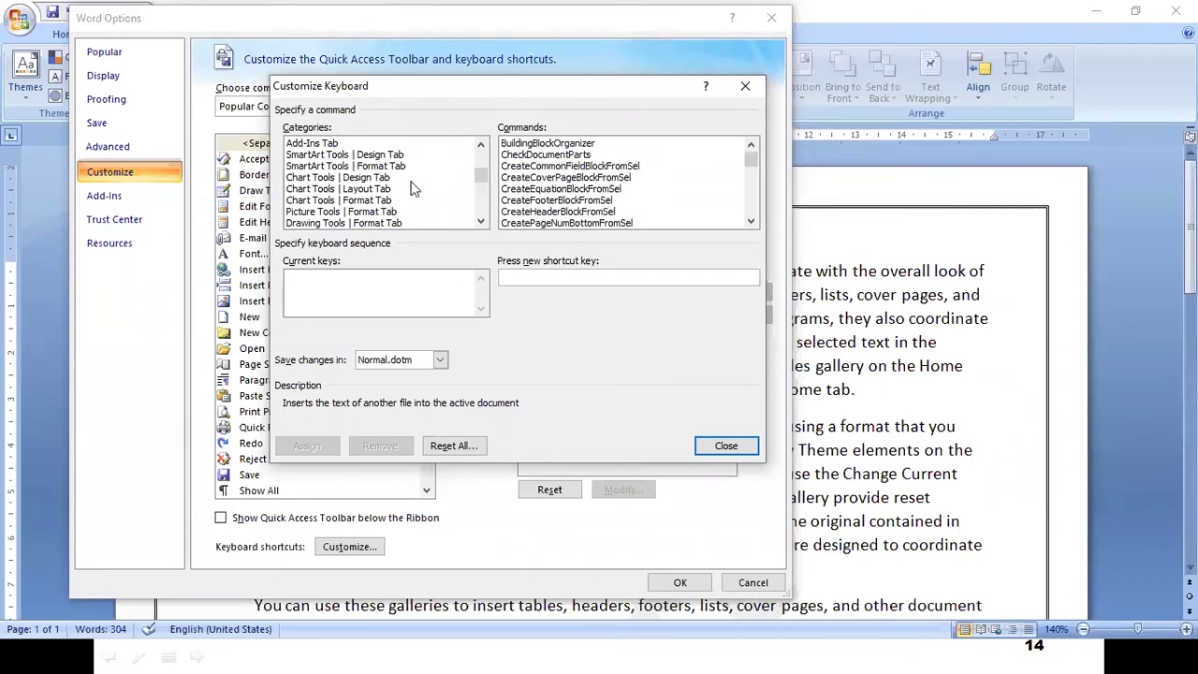
- Remove the Ctrl+B shortcut from the Bold command in the Home Tab category
{"action": "left_click_drag", "start_coordinate": [480, 176], "coordinate": [480, 155]}
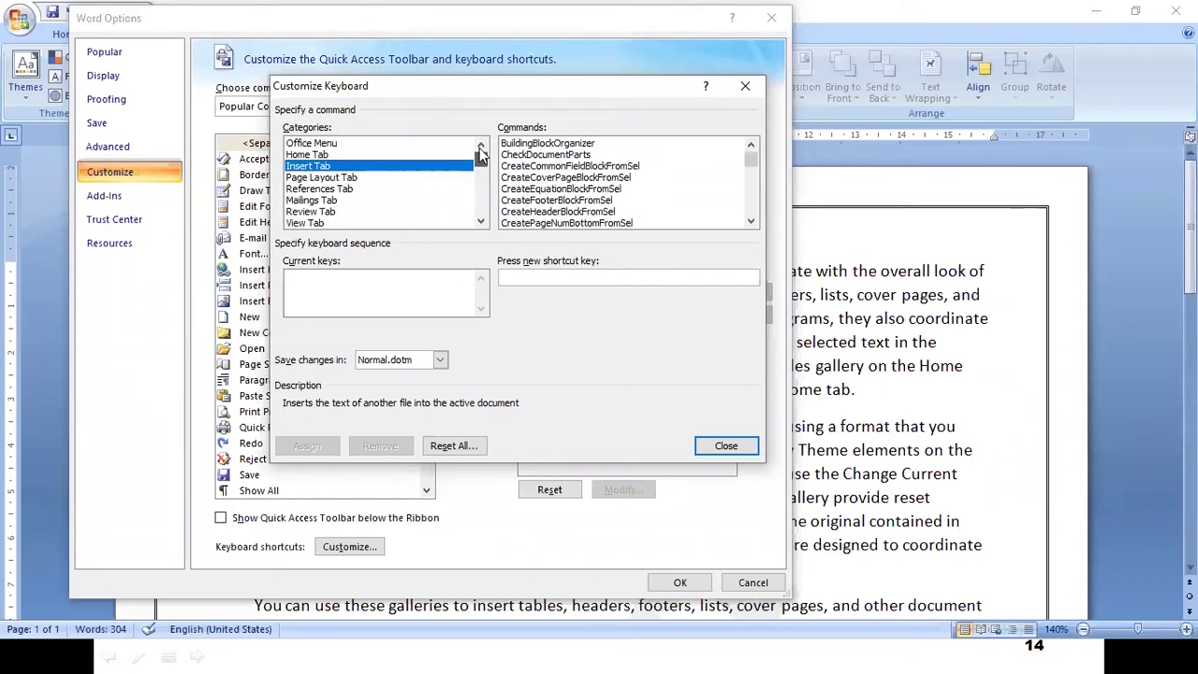
{"action": "left_click", "coordinate": [314, 155]}
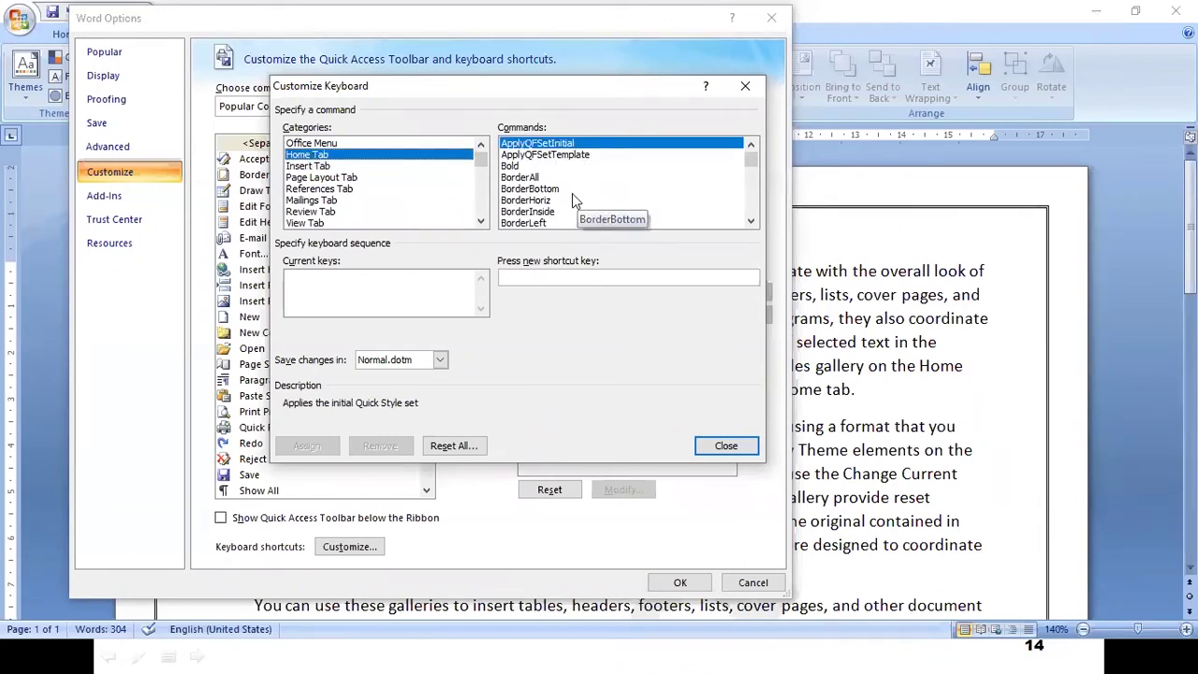
{"action": "left_click", "coordinate": [517, 166]}
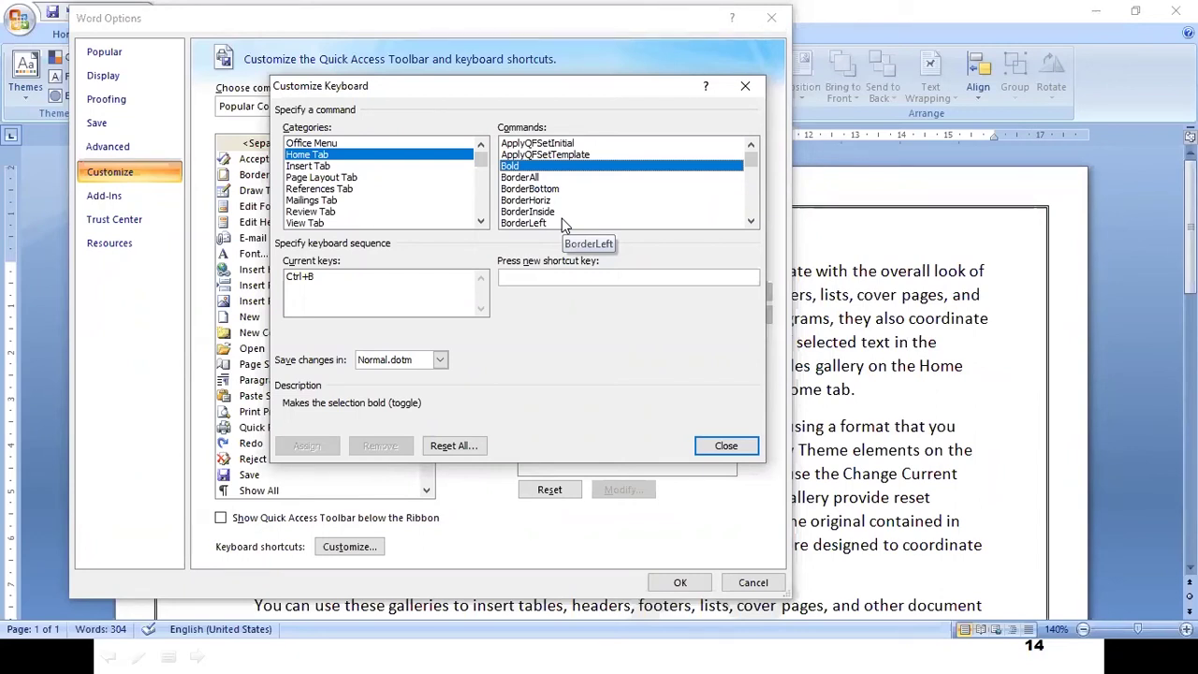
{"action": "left_click", "coordinate": [308, 278]}
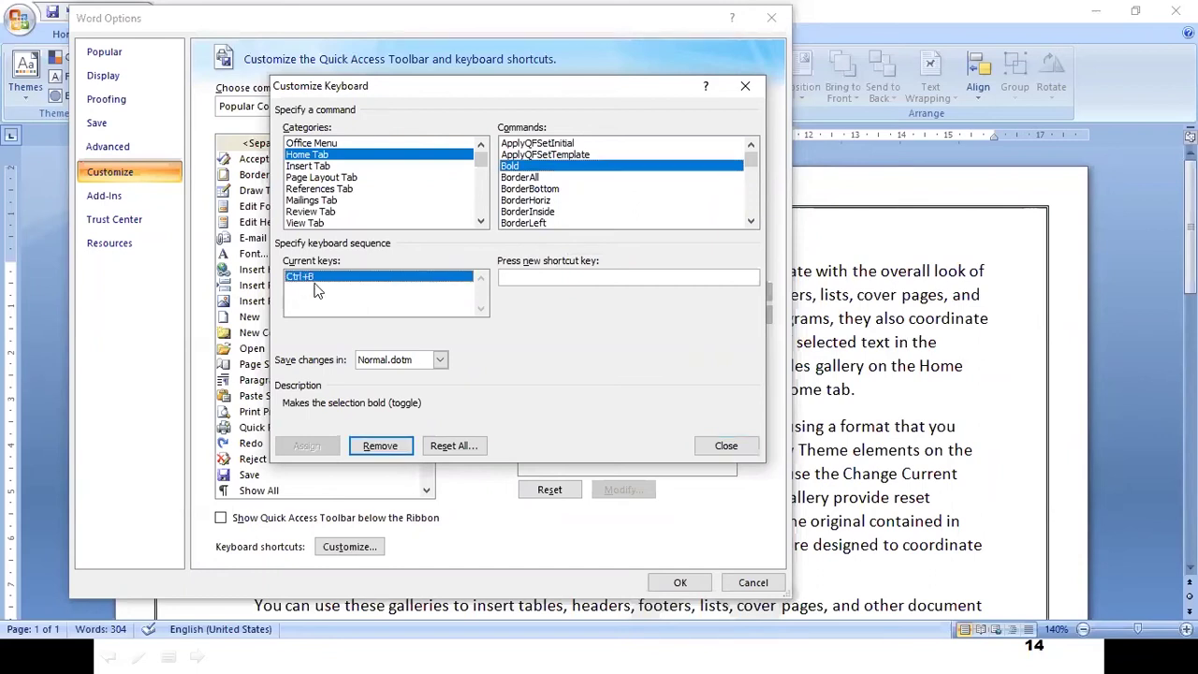
{"action": "left_click", "coordinate": [380, 448]}
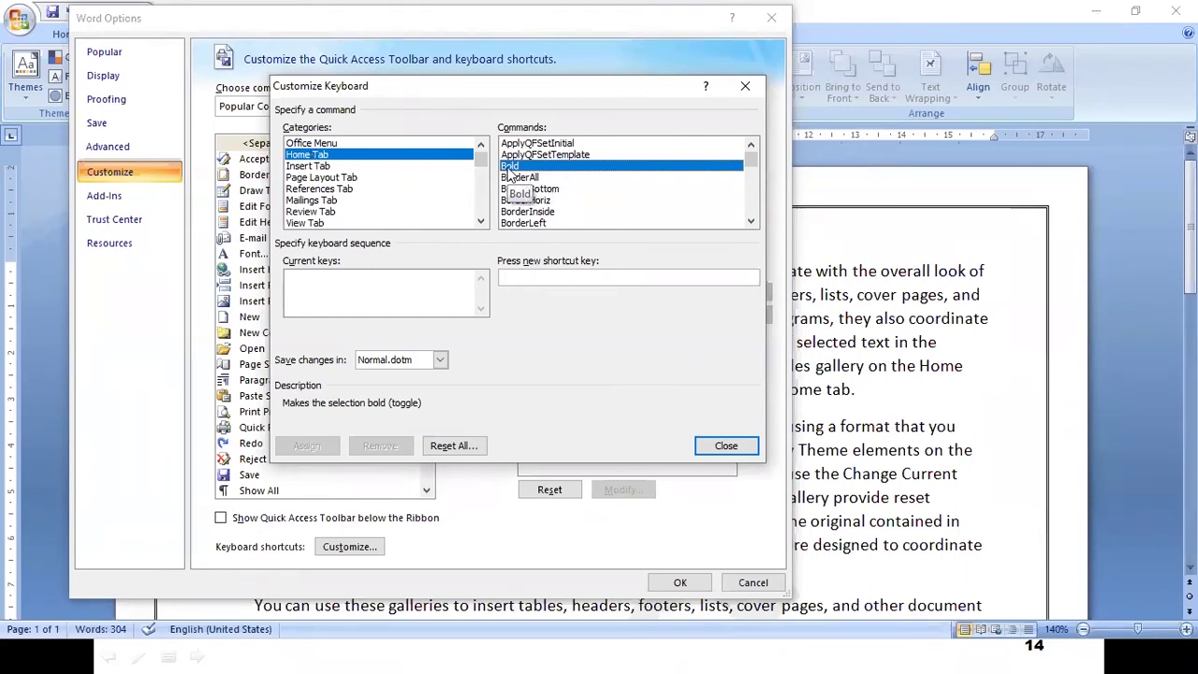
- Assign Ctrl+B as the new shortcut for the Bold command, saving the change in Normal.dotm
{"action": "left_click", "coordinate": [539, 277]}
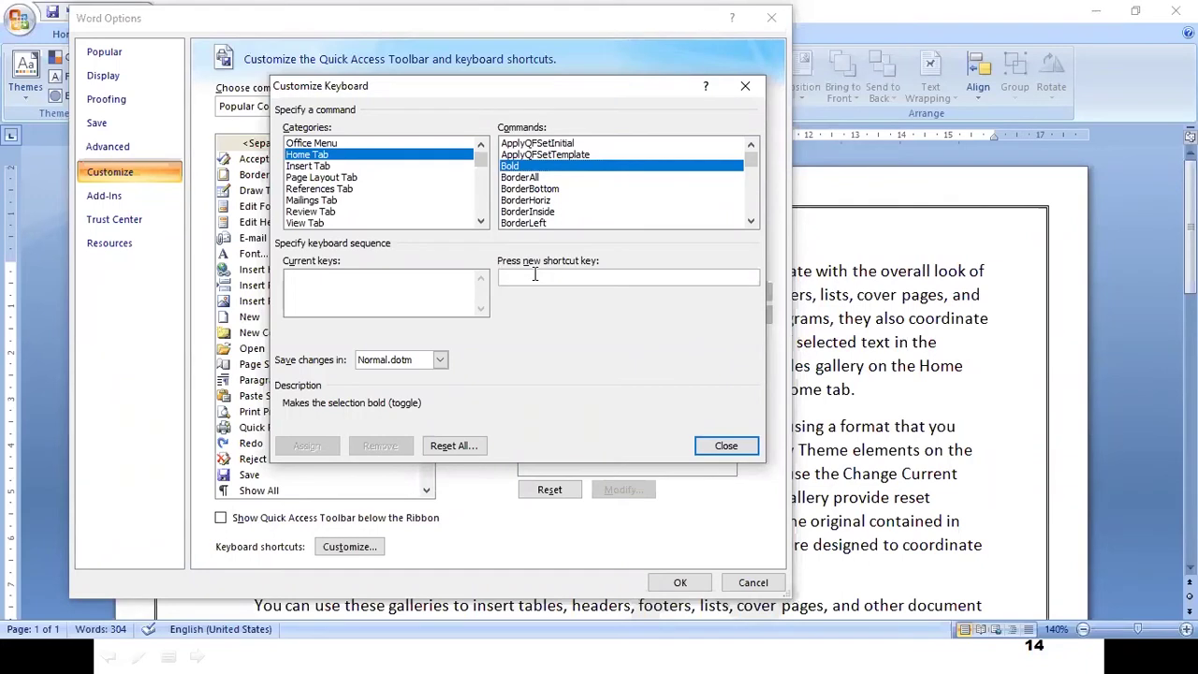
{"action": "key", "text": "ctrl+b"}
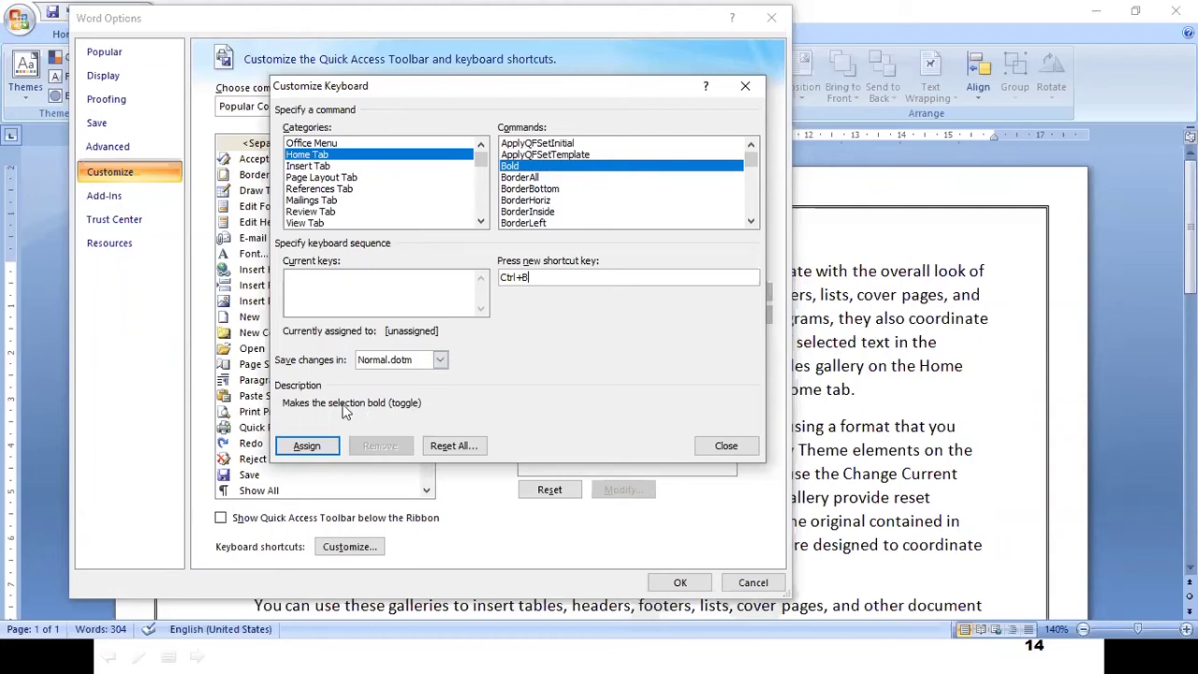
{"action": "left_click", "coordinate": [310, 448]}
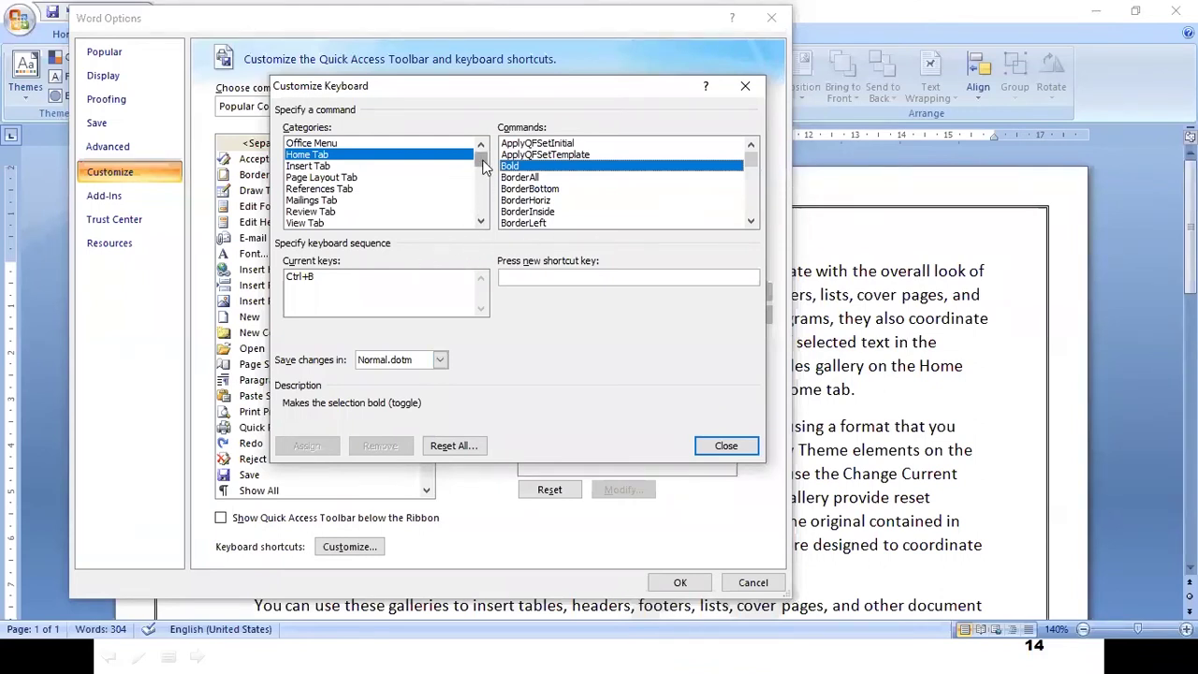
- Look up the current shortcut of the Times New Roman font in the Fonts category
{"action": "left_click_drag", "start_coordinate": [483, 166], "coordinate": [486, 225]}
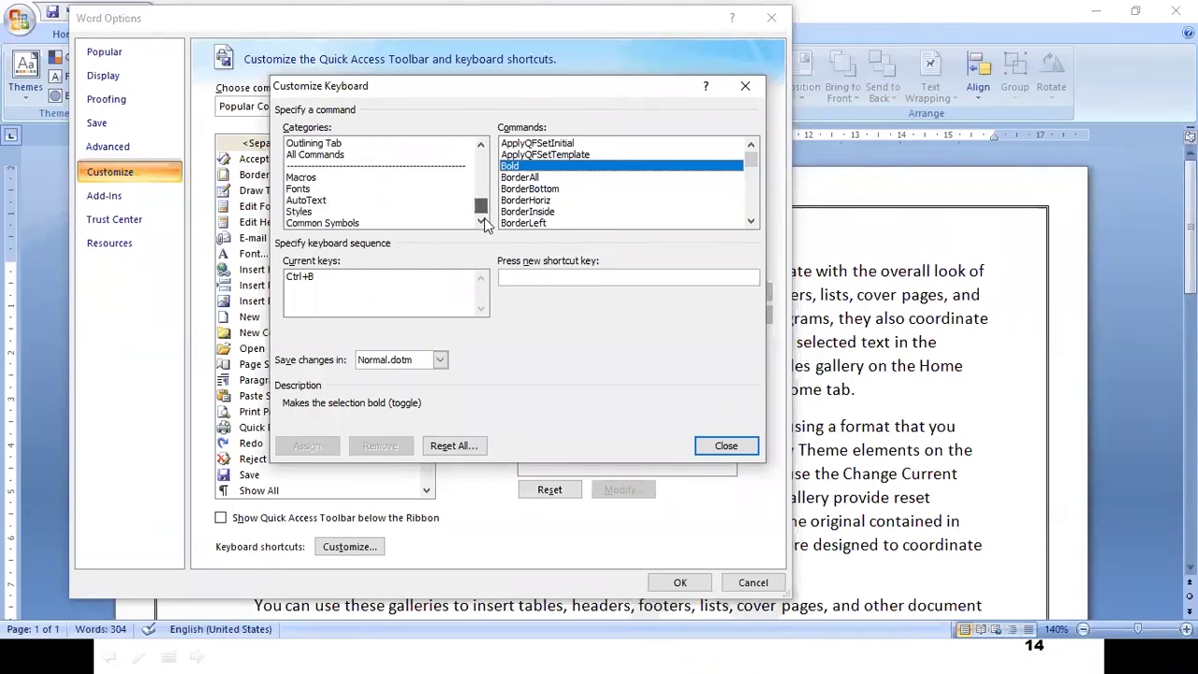
{"action": "left_click", "coordinate": [301, 191]}
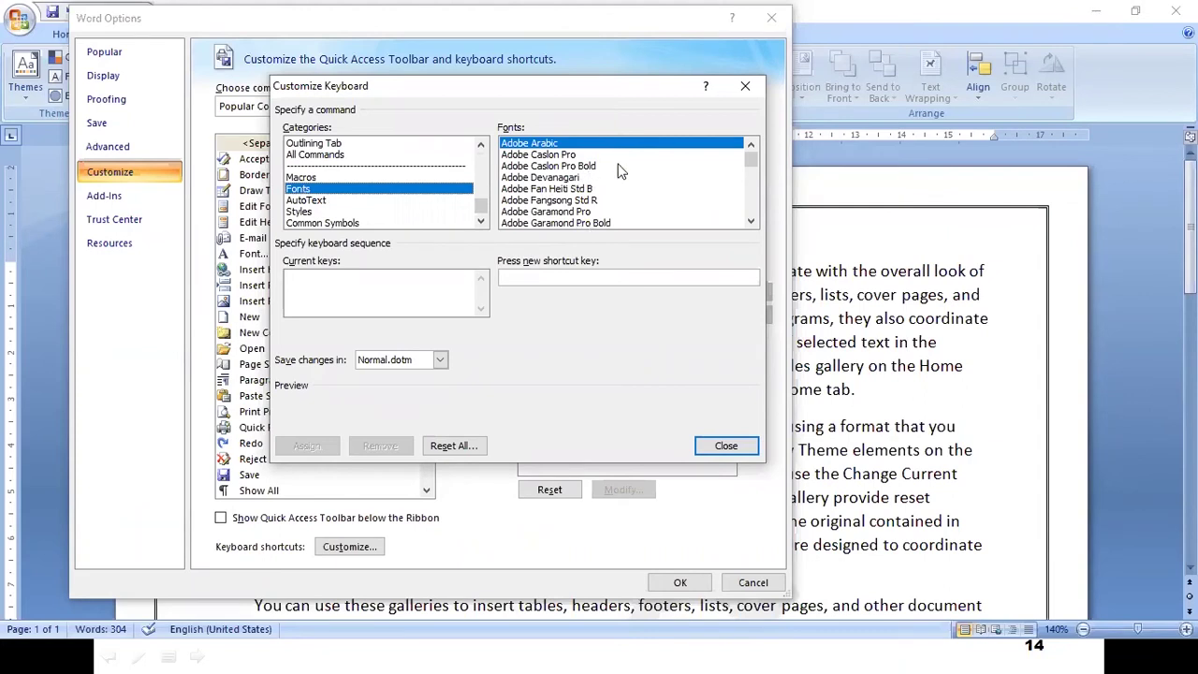
{"action": "mouse_move", "coordinate": [755, 159]}
{"action": "left_mouse_down"}
{"action": "mouse_move", "coordinate": [753, 206]}
{"action": "mouse_move", "coordinate": [760, 165]}
{"action": "left_mouse_up"}
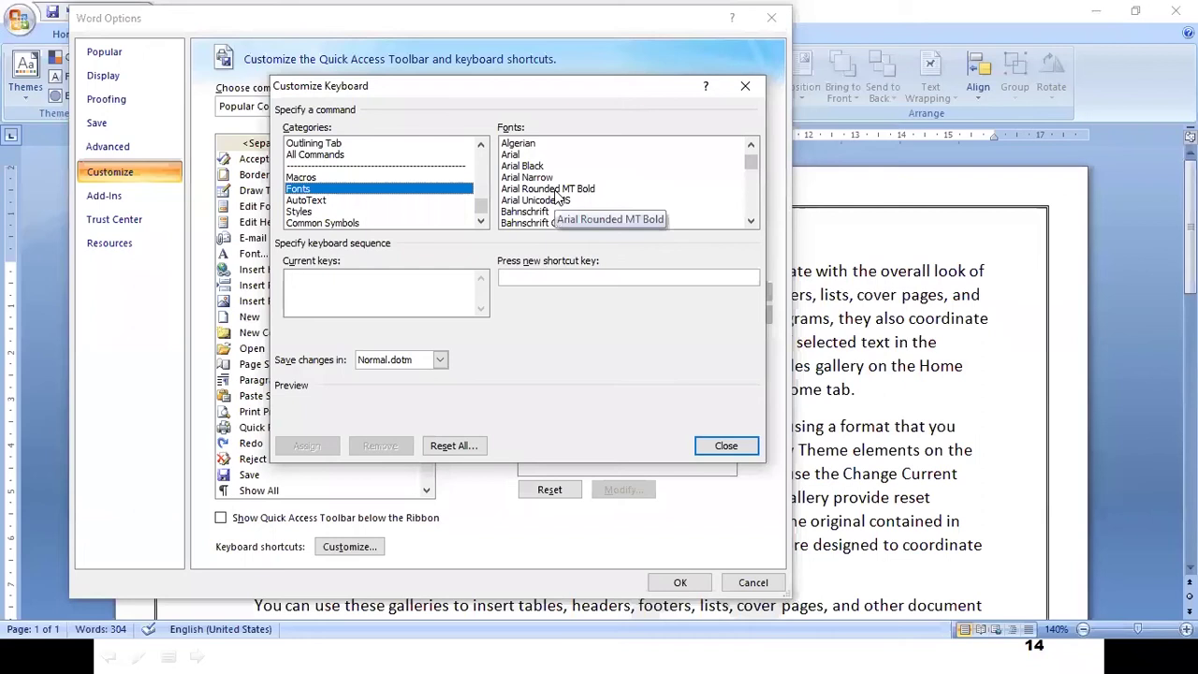
{"action": "key", "text": "t"}
{"action": "left_click", "coordinate": [556, 213]}
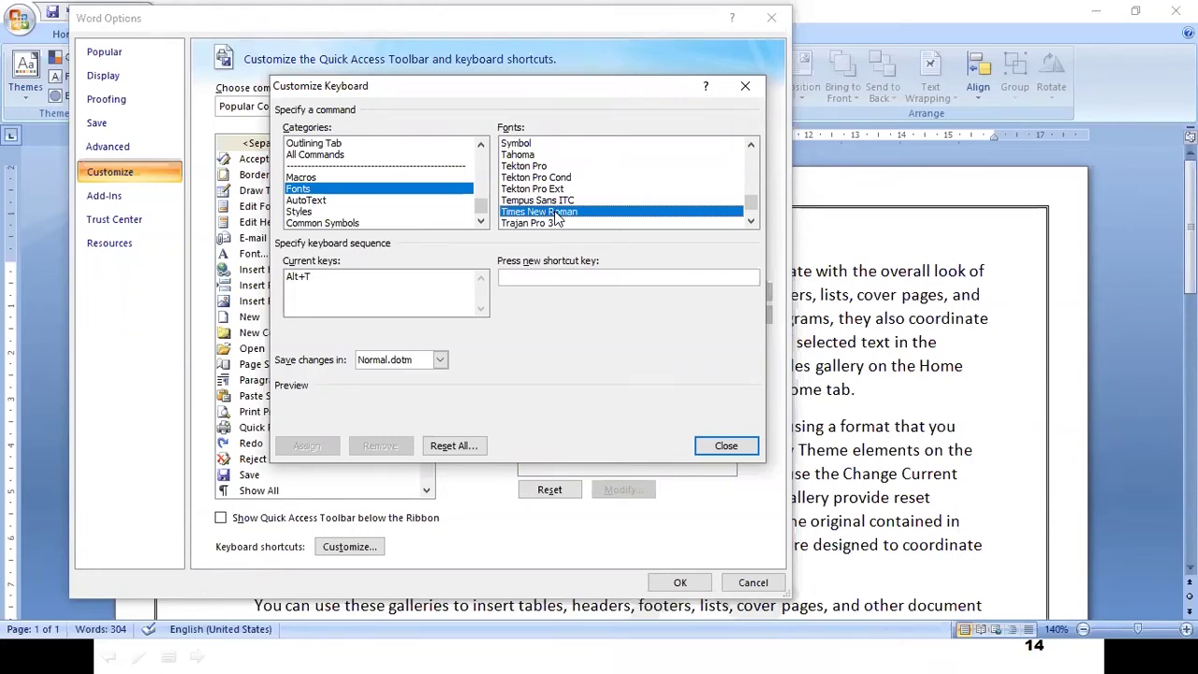
- Look back through the list of fonts, and close the keyboard customization and the Word options
{"action": "scroll", "coordinate": [553, 187], "scroll_direction": "up", "scroll_amount": 2}
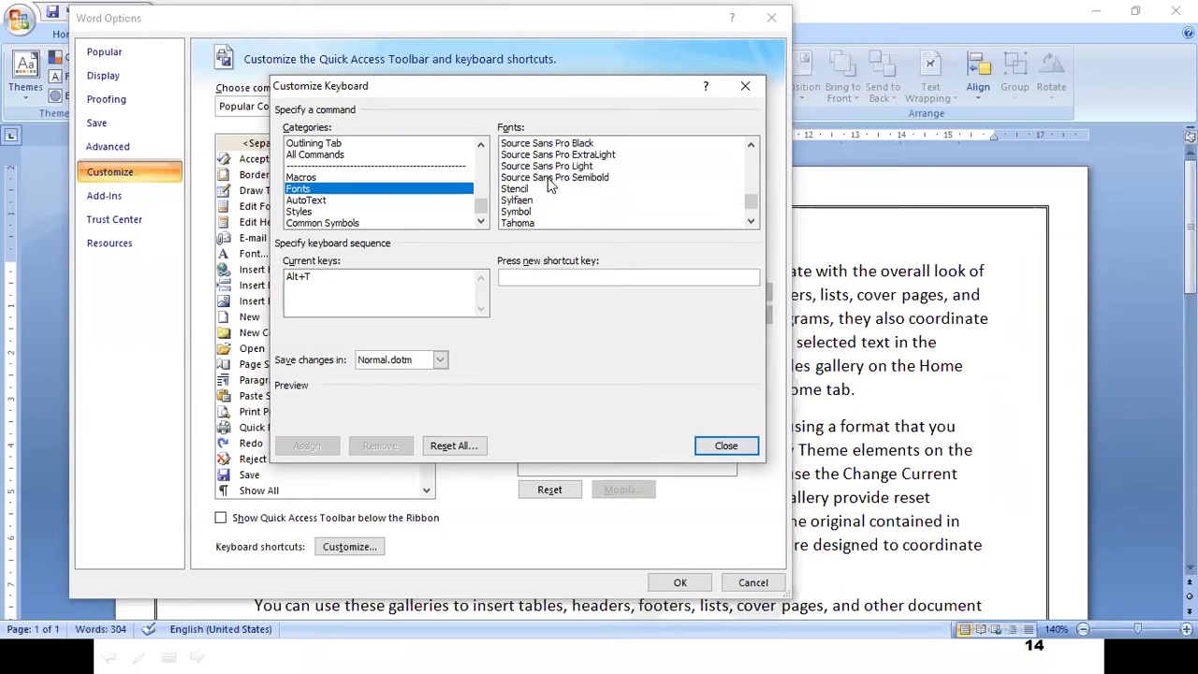
{"action": "scroll", "coordinate": [552, 185], "scroll_direction": "up", "scroll_amount": 10}
{"action": "scroll", "coordinate": [552, 186], "scroll_direction": "up", "scroll_amount": 1}
{"action": "scroll", "coordinate": [551, 185], "scroll_direction": "up", "scroll_amount": 10}
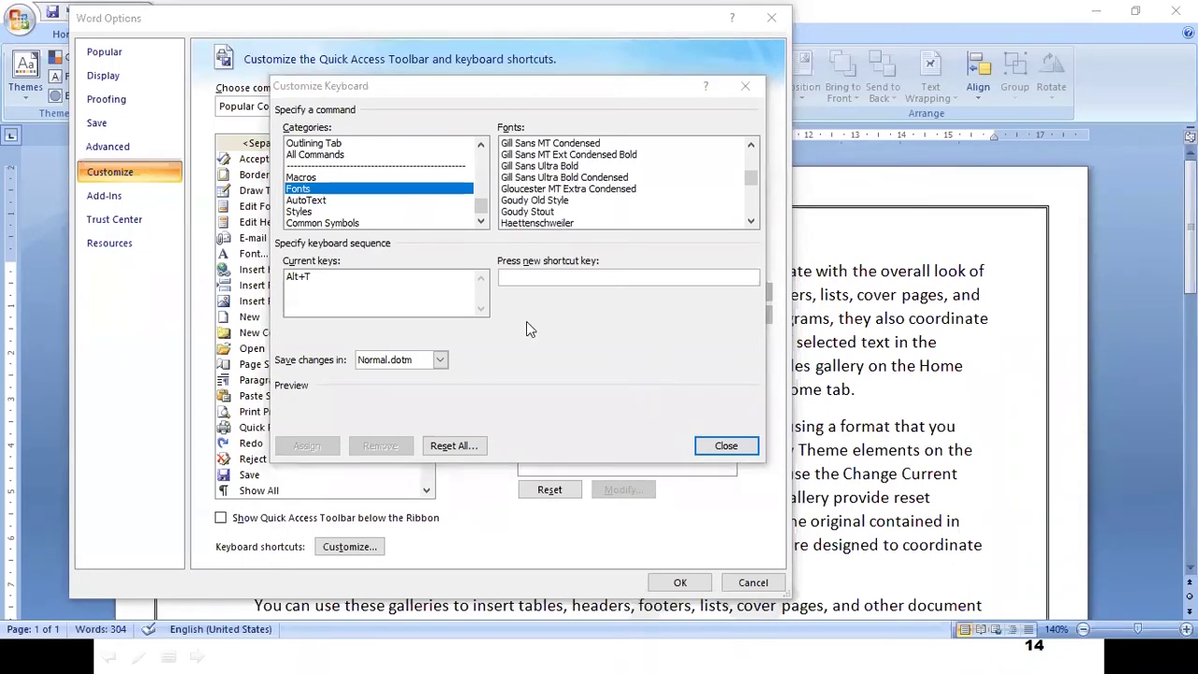
{"action": "scroll", "coordinate": [670, 196], "scroll_direction": "up", "scroll_amount": 3}
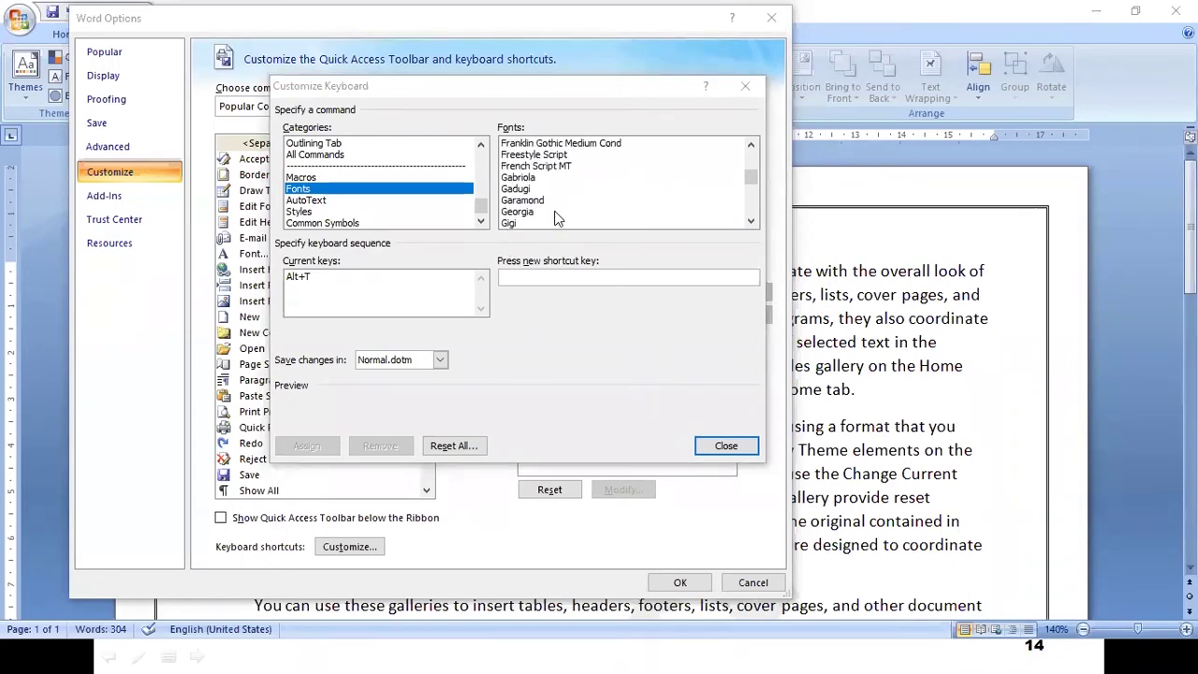
{"action": "scroll", "coordinate": [557, 215], "scroll_direction": "up", "scroll_amount": 1}
{"action": "scroll", "coordinate": [557, 217], "scroll_direction": "up", "scroll_amount": 5}
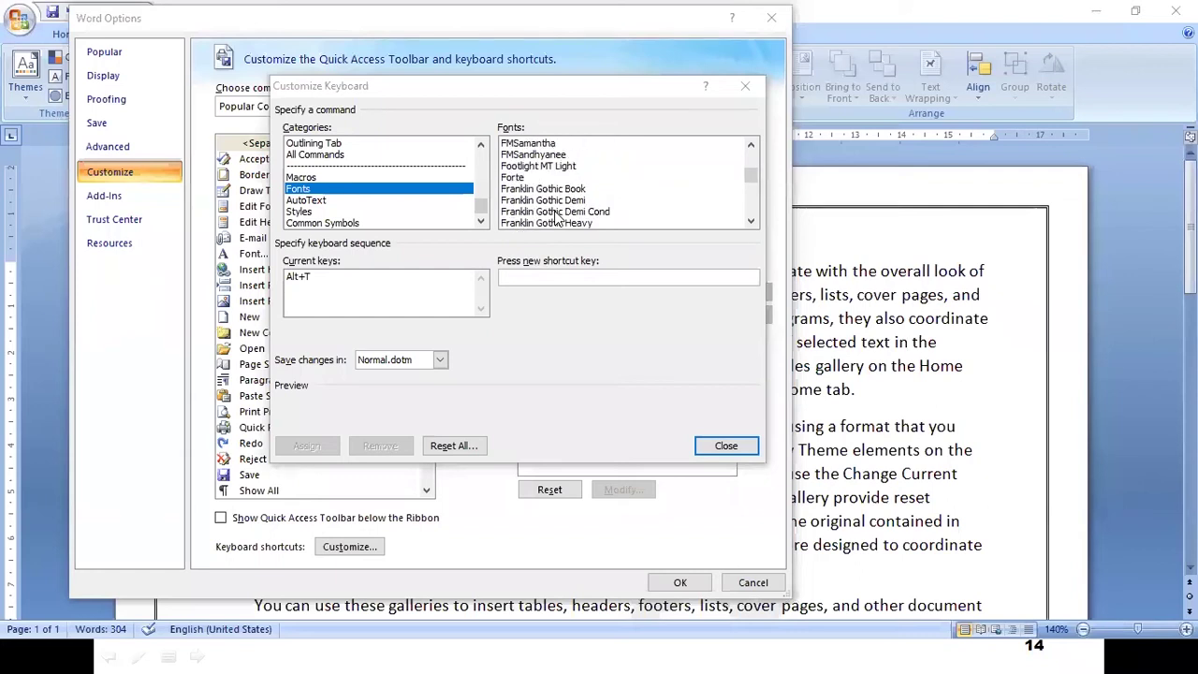
{"action": "left_click", "coordinate": [727, 446]}
{"action": "left_click", "coordinate": [753, 581]}
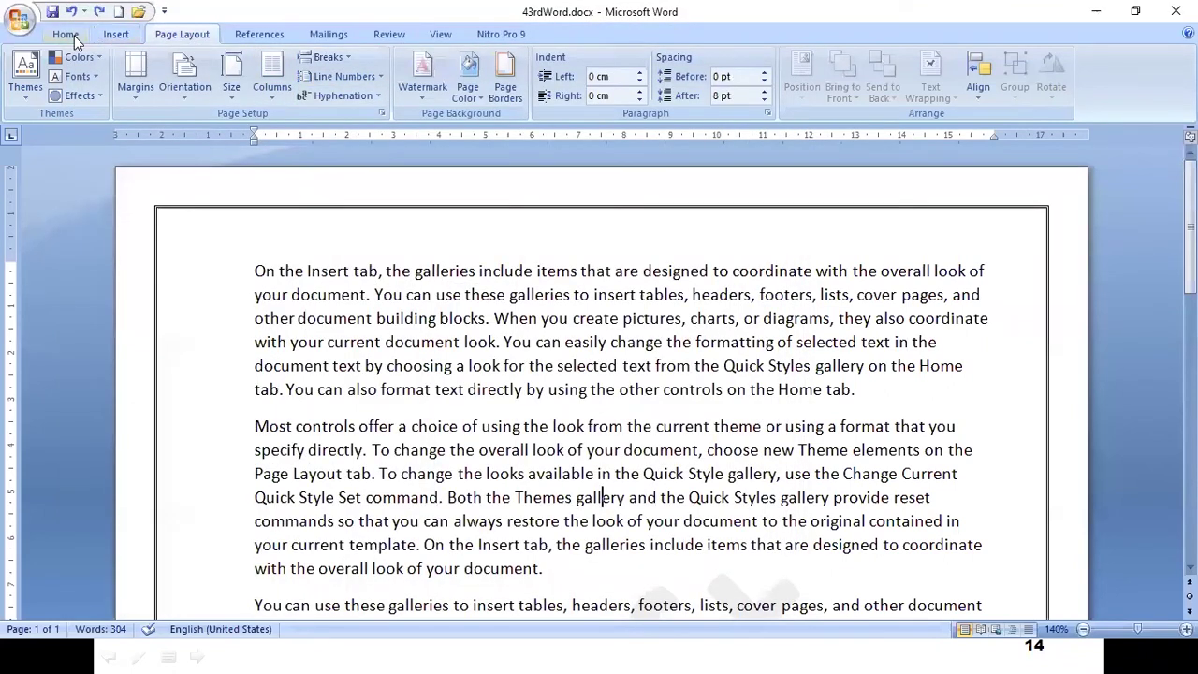
- Try the FMAbhaya font on the word "gallery" in the second paragraph and undo the font change
{"action": "left_click", "coordinate": [73, 36]}
{"action": "left_click", "coordinate": [253, 63]}
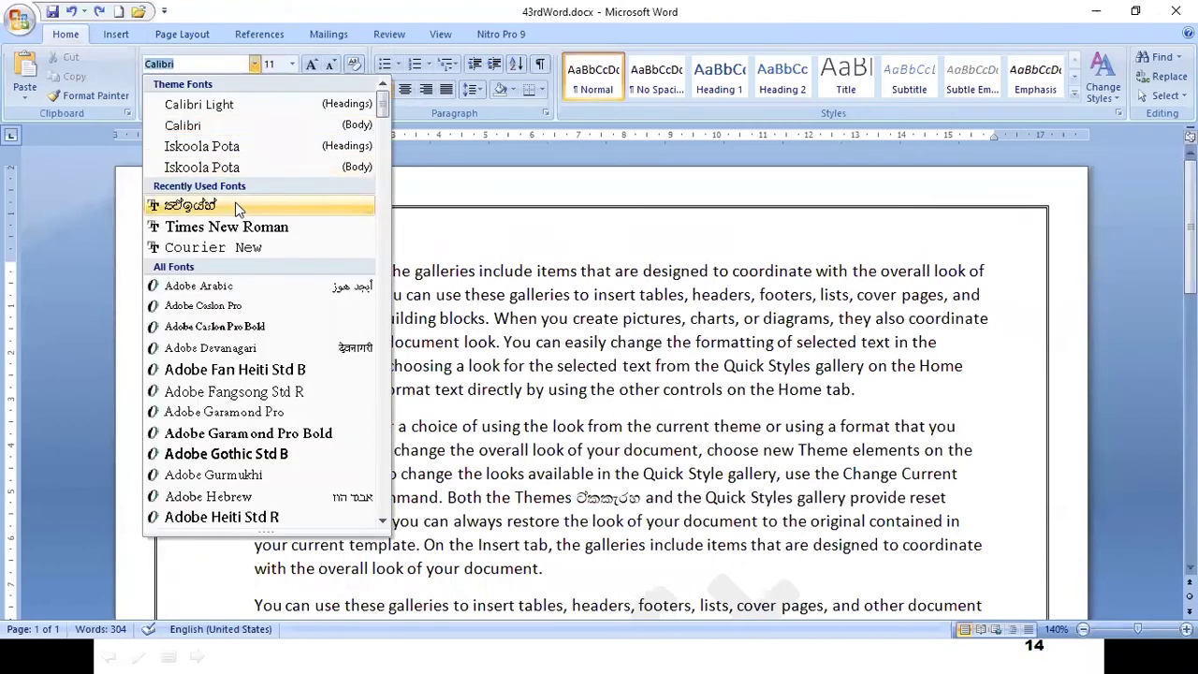
{"action": "left_click", "coordinate": [237, 208]}
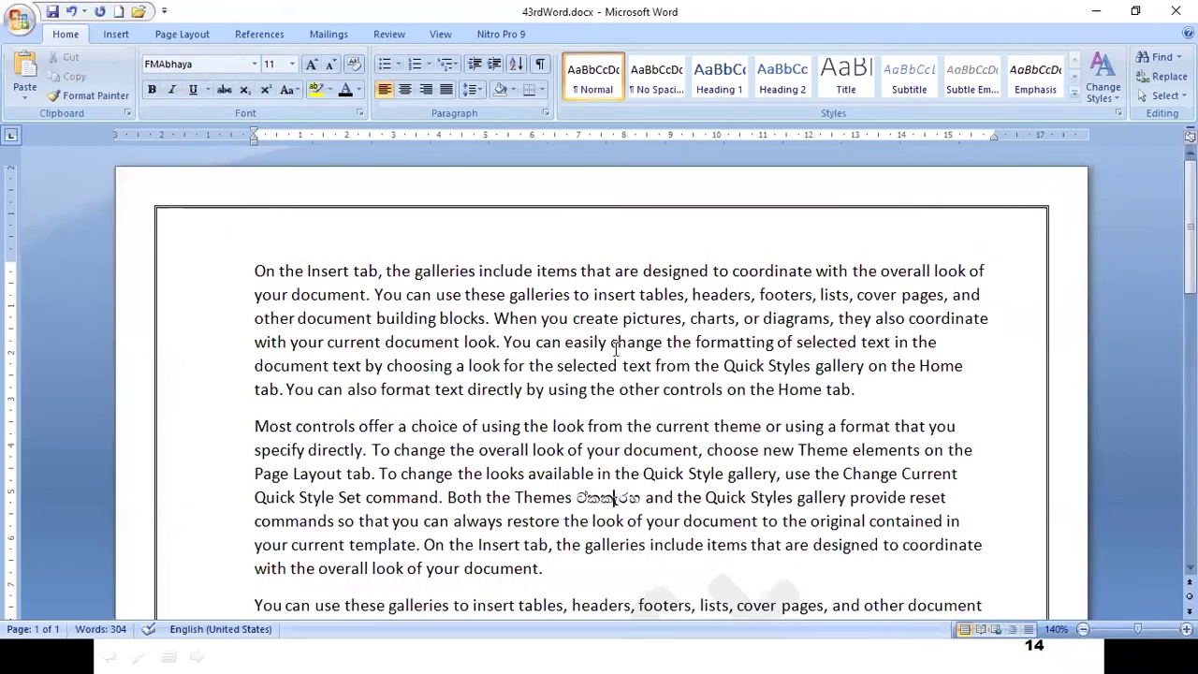
{"action": "key", "text": "ctrl+z"}
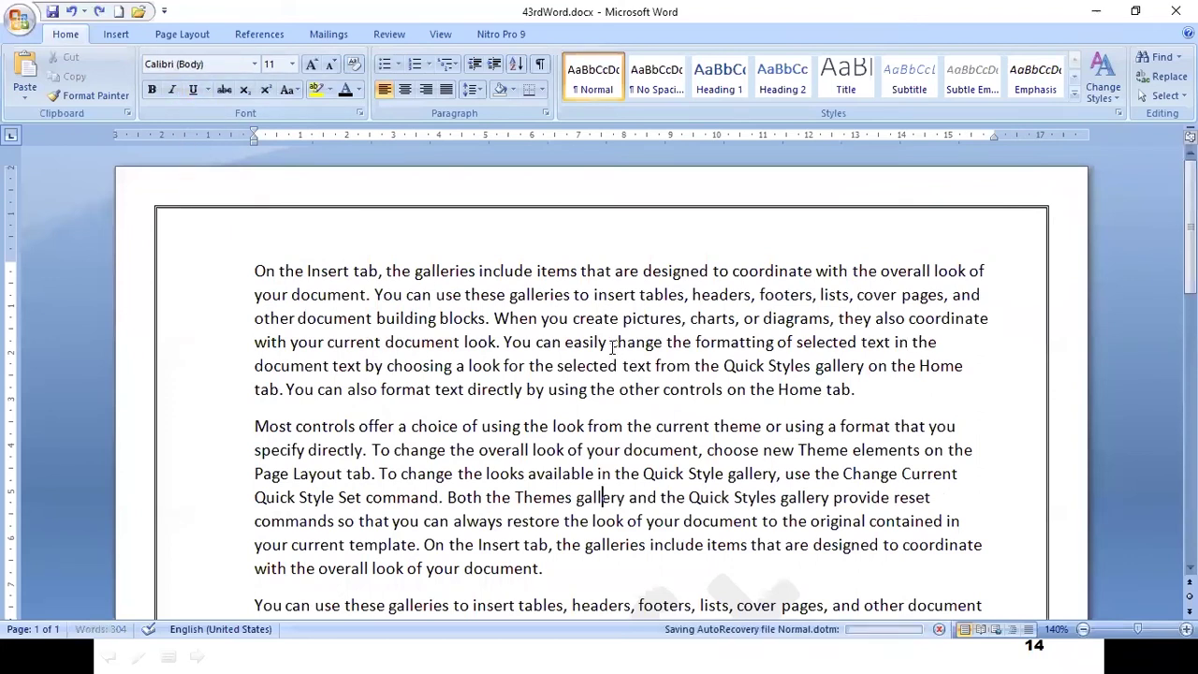
- Delete the first two paragraphs and insert four blank lines above the remaining one
{"action": "left_click_drag", "start_coordinate": [254, 271], "coordinate": [552, 570]}
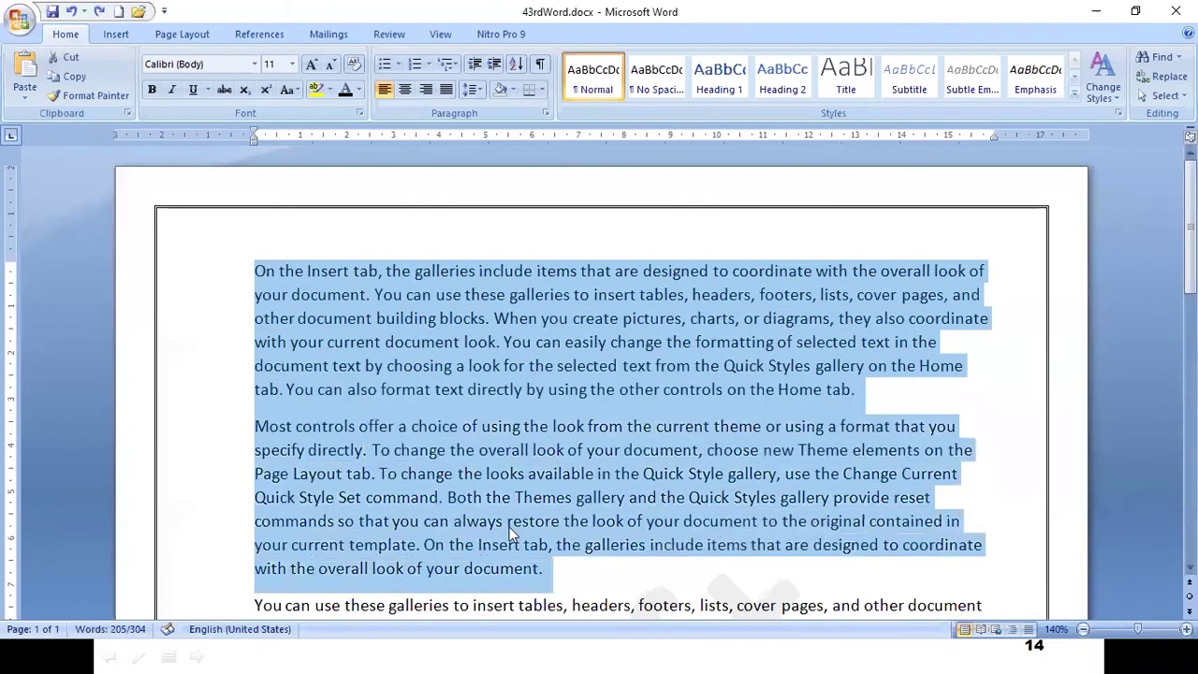
{"action": "key", "text": "Delete"}
{"action": "key", "text": "Return"}
{"action": "key", "text": "Return"}
{"action": "key", "text": "Return"}
{"action": "key", "text": "Return"}
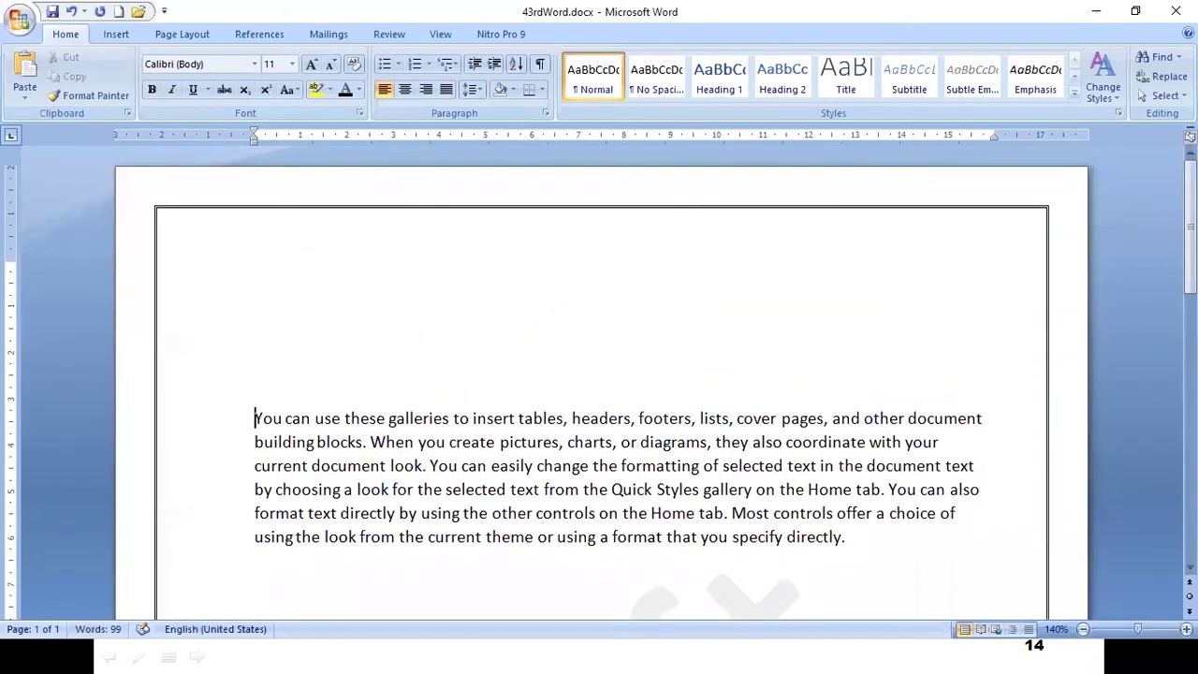
- Switch the font to Times New Roman on the first blank line and enter the sample text "Jhjhrjerht jfhsjg"
{"action": "left_click", "coordinate": [310, 271]}
{"action": "key", "text": "ctrl+space"}
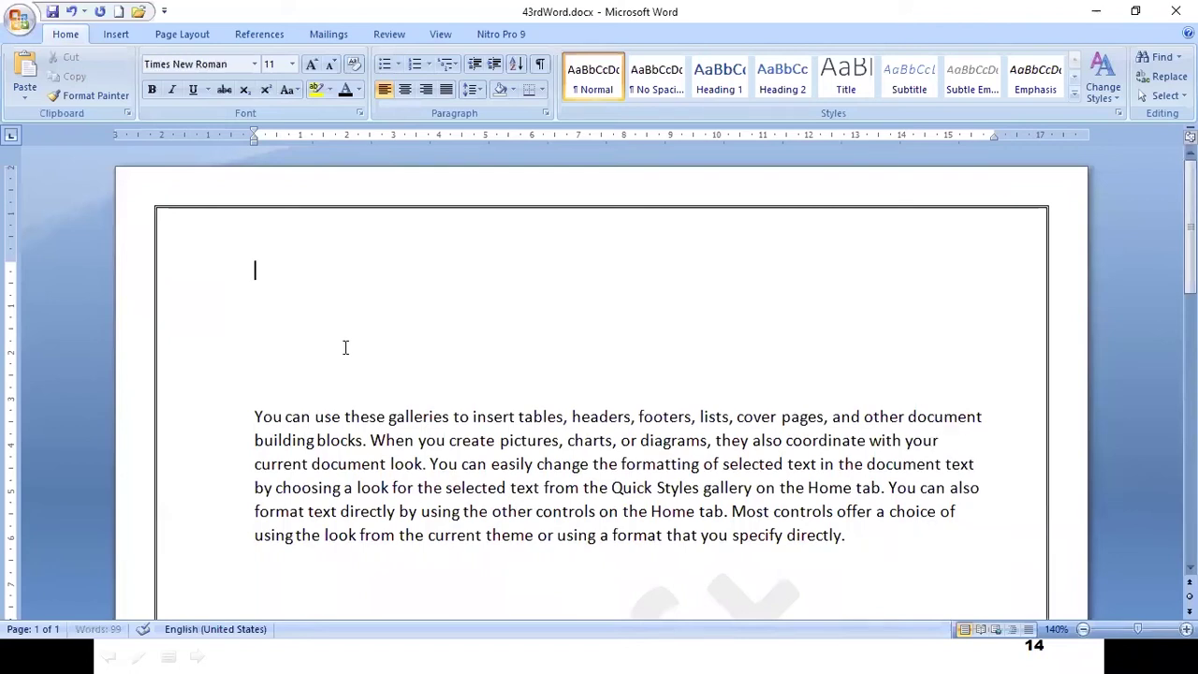
{"action": "type", "text": "jhjhrjerht jfhsjg"}
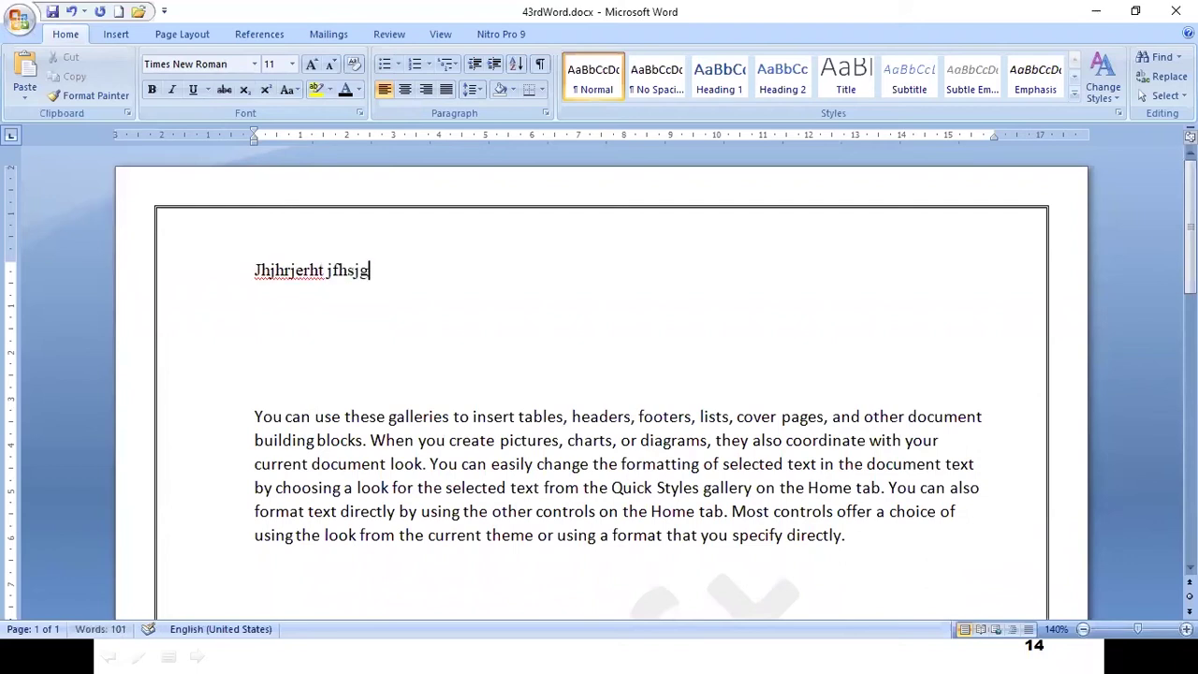
- Add a new line below "Jhjhrjerht jfhsjg", switch its font to FMAbhaya and enter the Sinhala sample word "ෂිංහල"
{"action": "key", "text": "Return"}
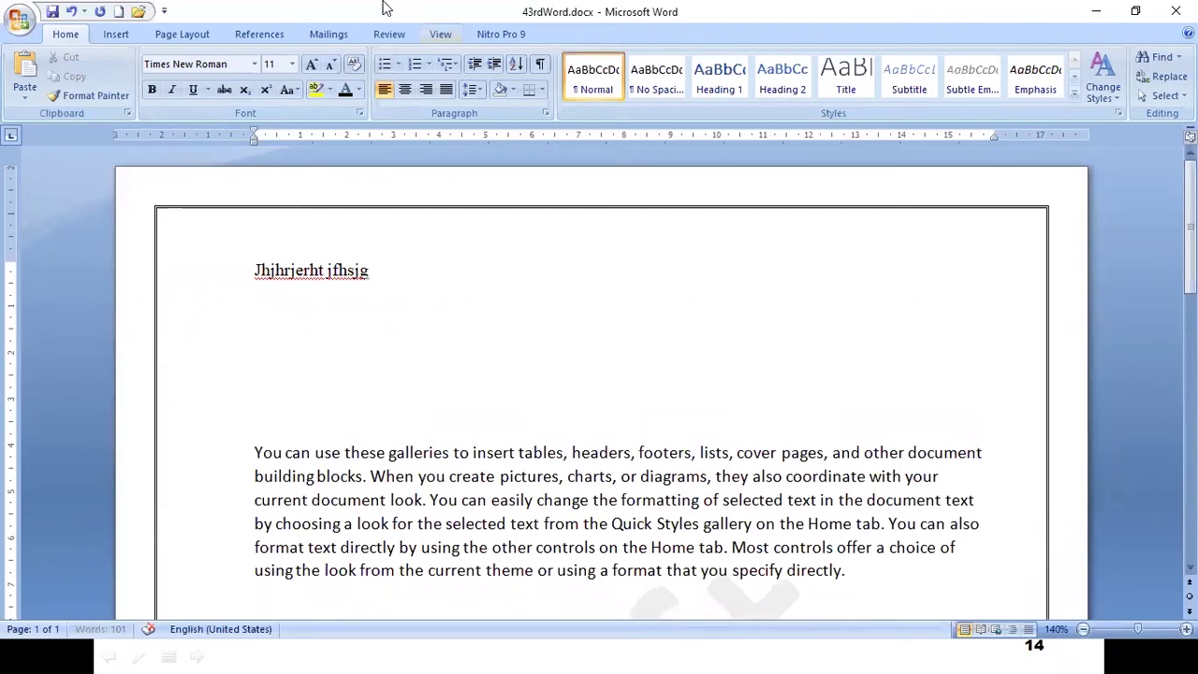
{"action": "left_click", "coordinate": [254, 64]}
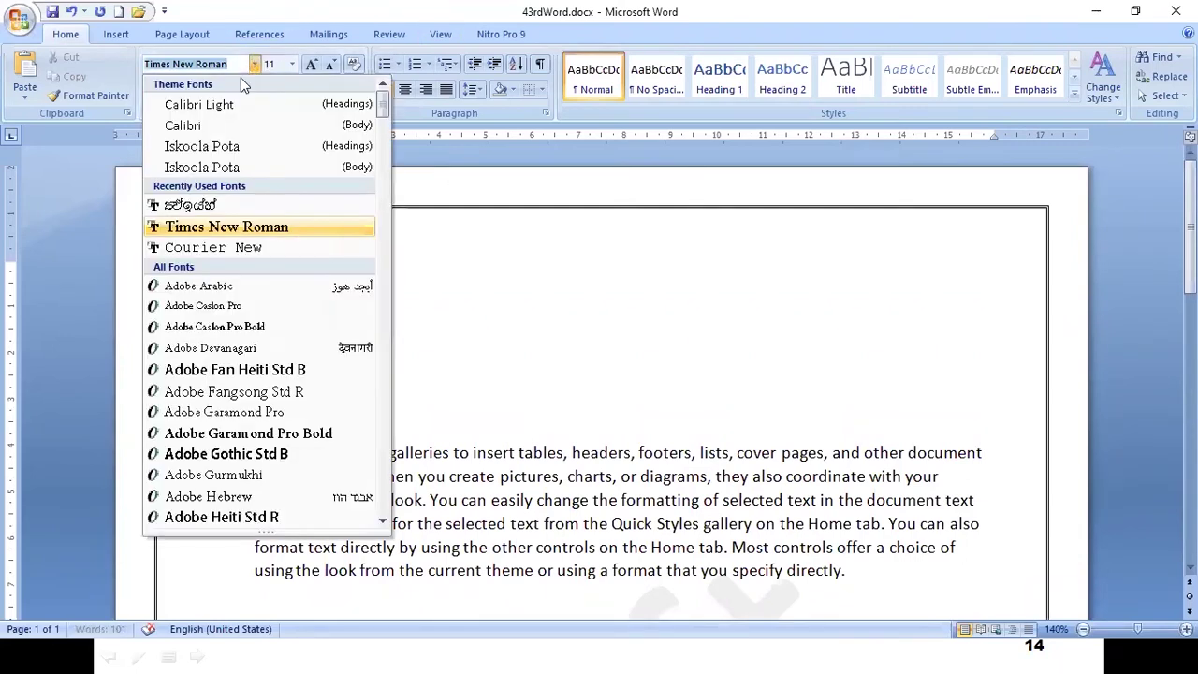
{"action": "left_click", "coordinate": [216, 208]}
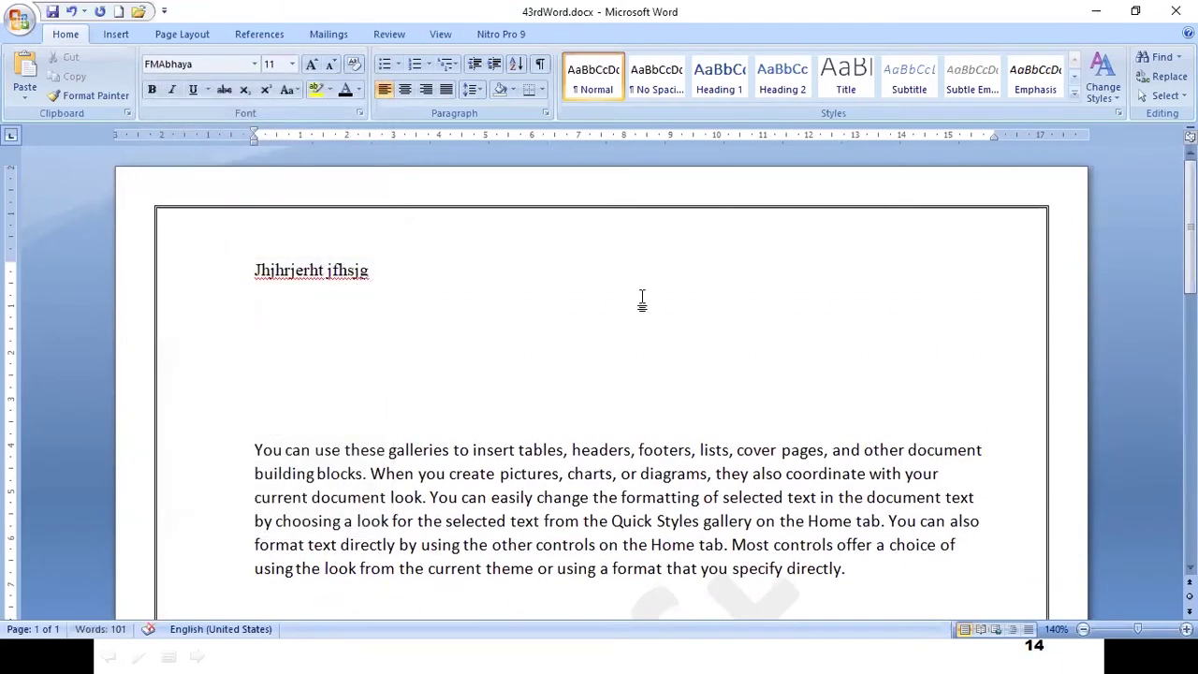
{"action": "type", "text": "isxyl"}
- Open the keyboard shortcut customization from the Word options and show the Fonts category
{"action": "left_click", "coordinate": [19, 20]}
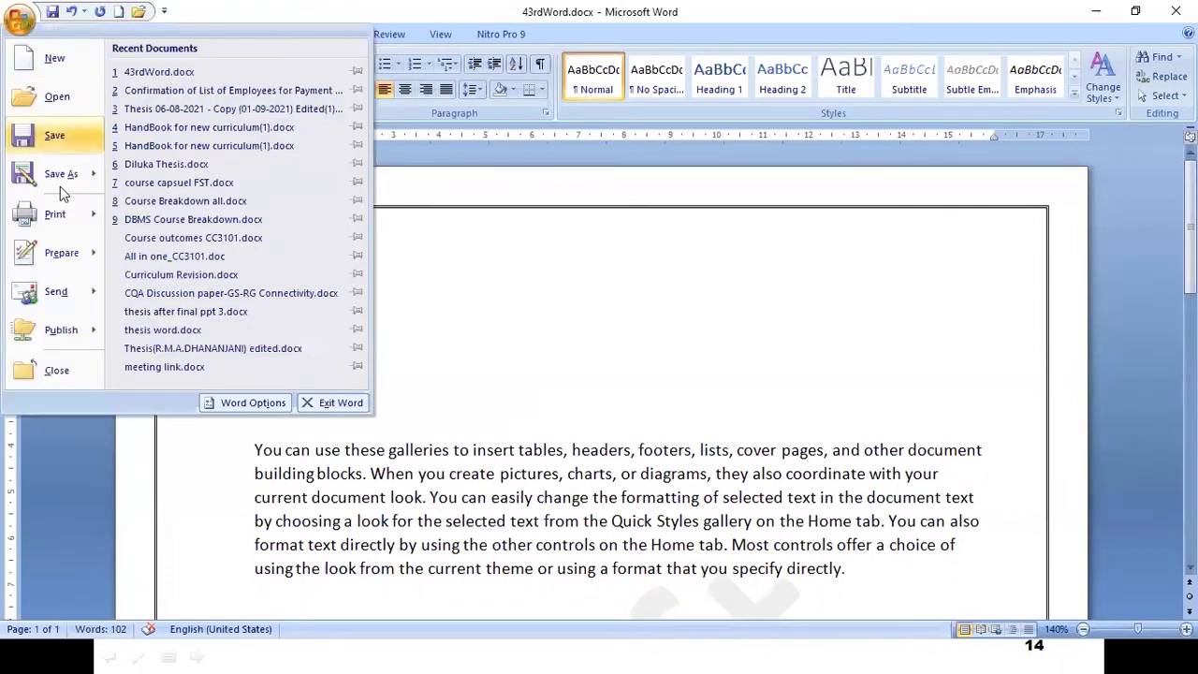
{"action": "left_click", "coordinate": [255, 401]}
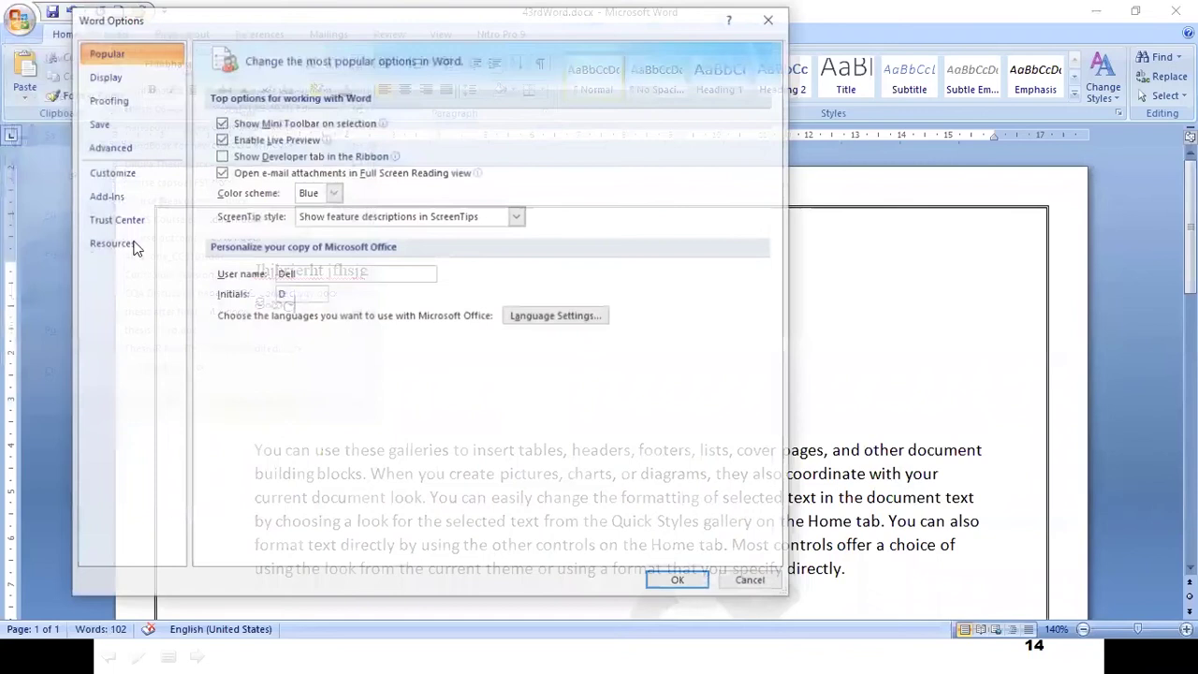
{"action": "left_click", "coordinate": [114, 173]}
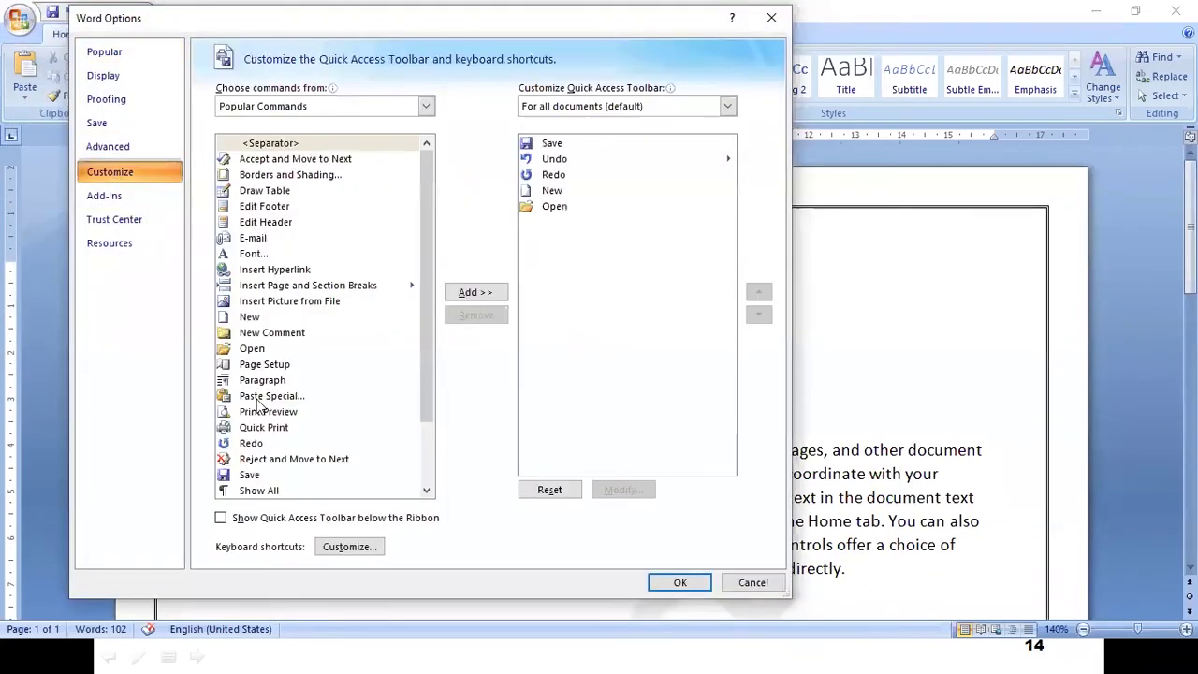
{"action": "left_click", "coordinate": [348, 547]}
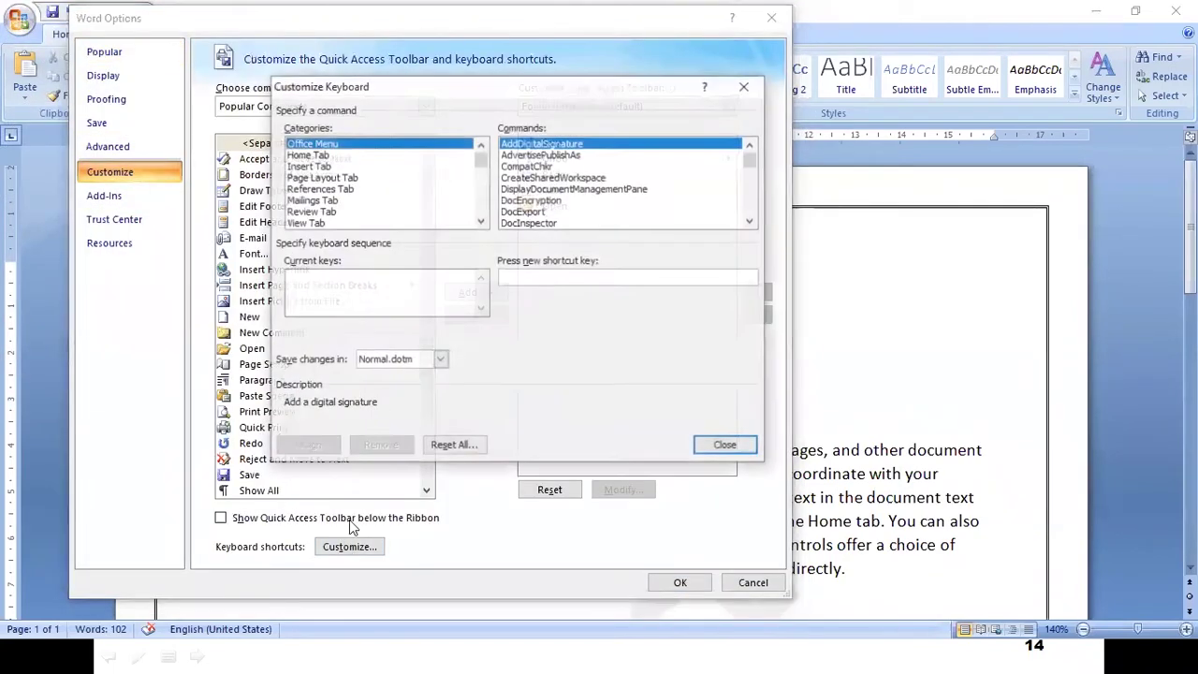
{"action": "scroll", "coordinate": [379, 187], "scroll_direction": "down", "scroll_amount": 5}
{"action": "scroll", "coordinate": [379, 187], "scroll_direction": "down", "scroll_amount": 3}
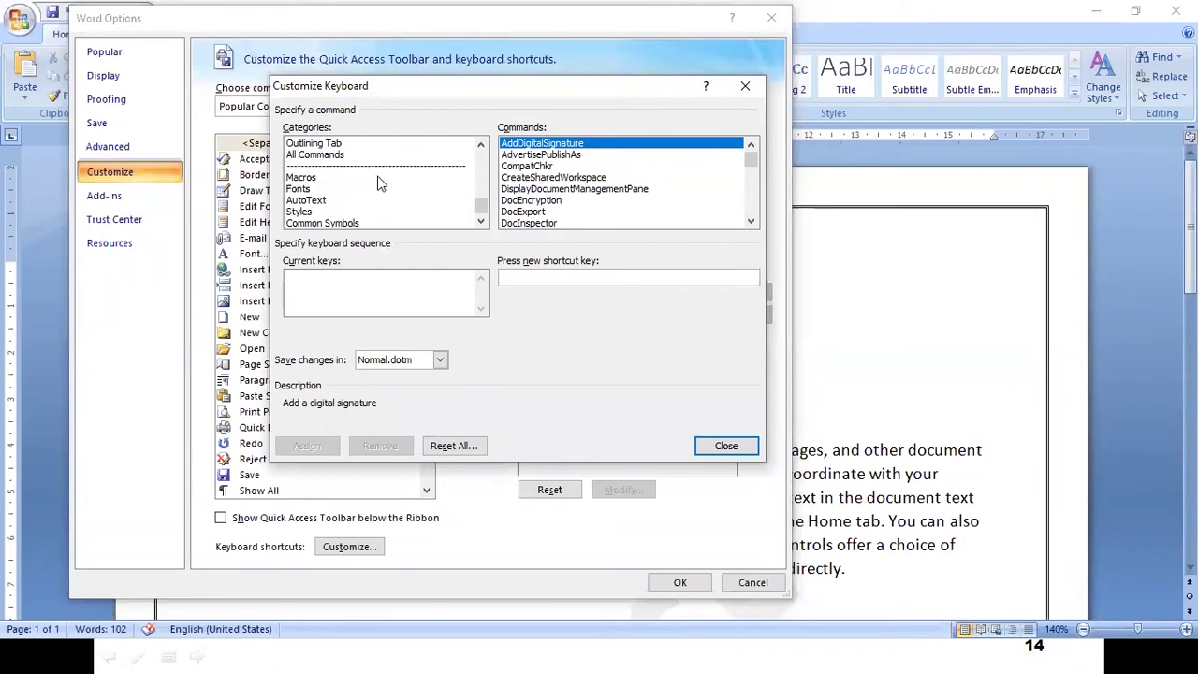
{"action": "left_click", "coordinate": [314, 189]}
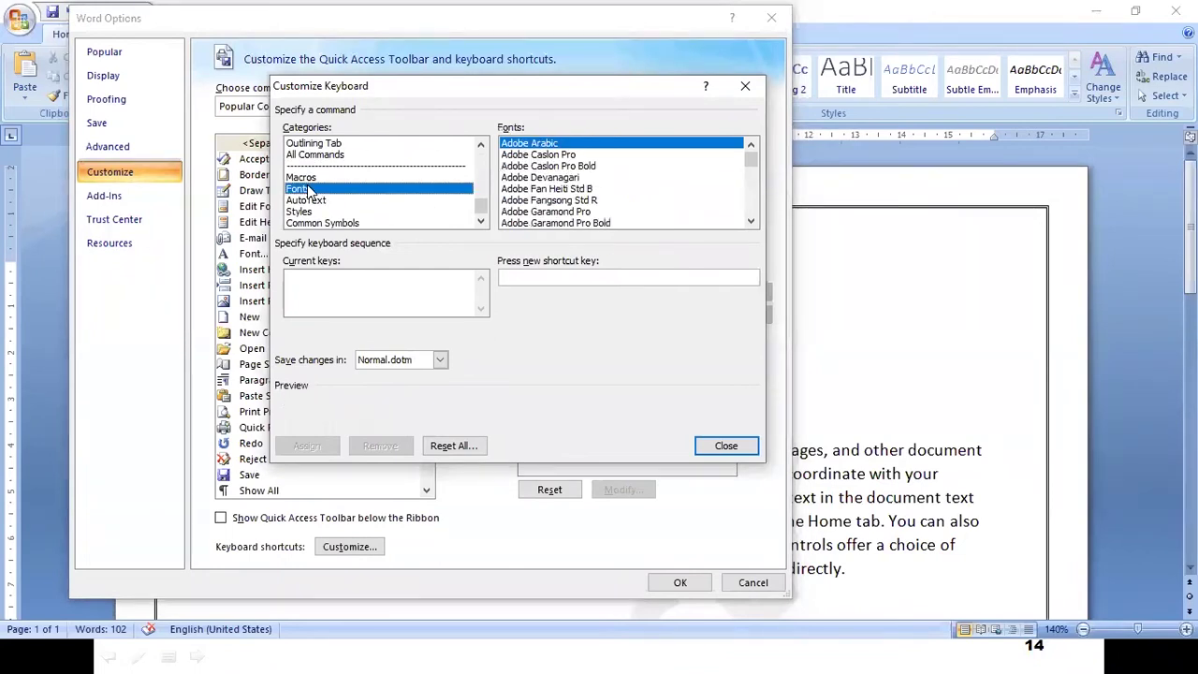
- Assign the shortcut Alt+A to the FMAbhaya font, and close the keyboard customization and the Word options
{"action": "left_click", "coordinate": [559, 178]}
{"action": "scroll", "coordinate": [559, 178], "scroll_direction": "down", "scroll_amount": 10}
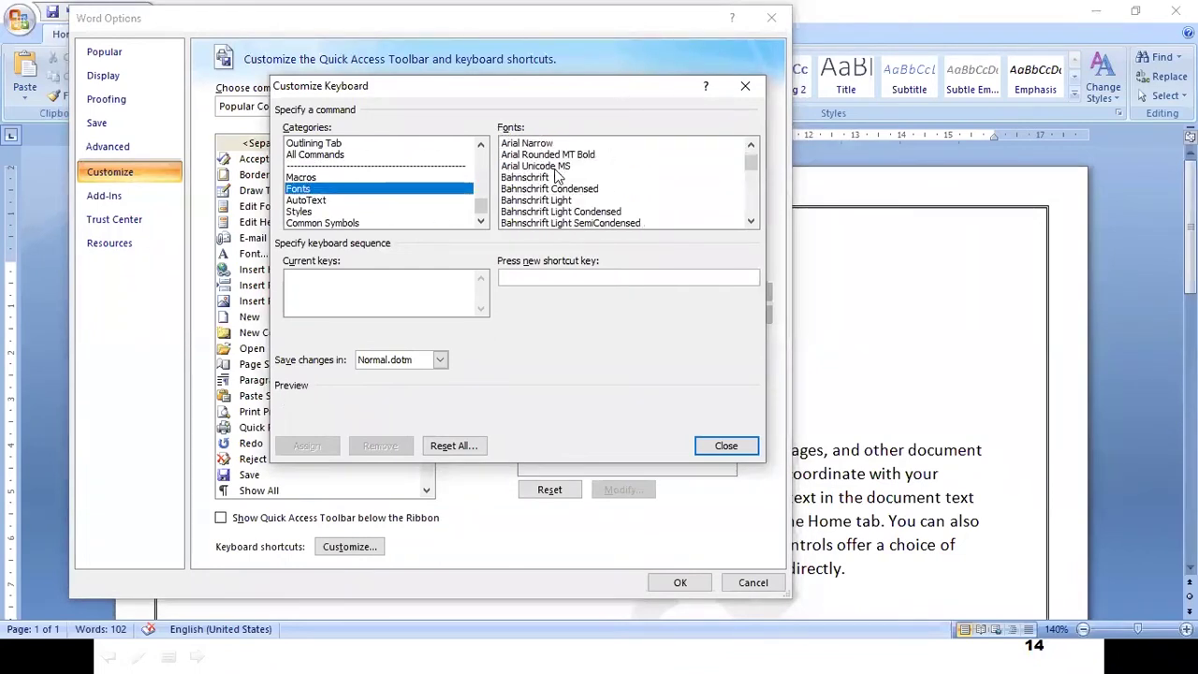
{"action": "scroll", "coordinate": [559, 176], "scroll_direction": "down", "scroll_amount": 6}
{"action": "scroll", "coordinate": [559, 176], "scroll_direction": "down", "scroll_amount": 12}
{"action": "scroll", "coordinate": [559, 176], "scroll_direction": "down", "scroll_amount": 12}
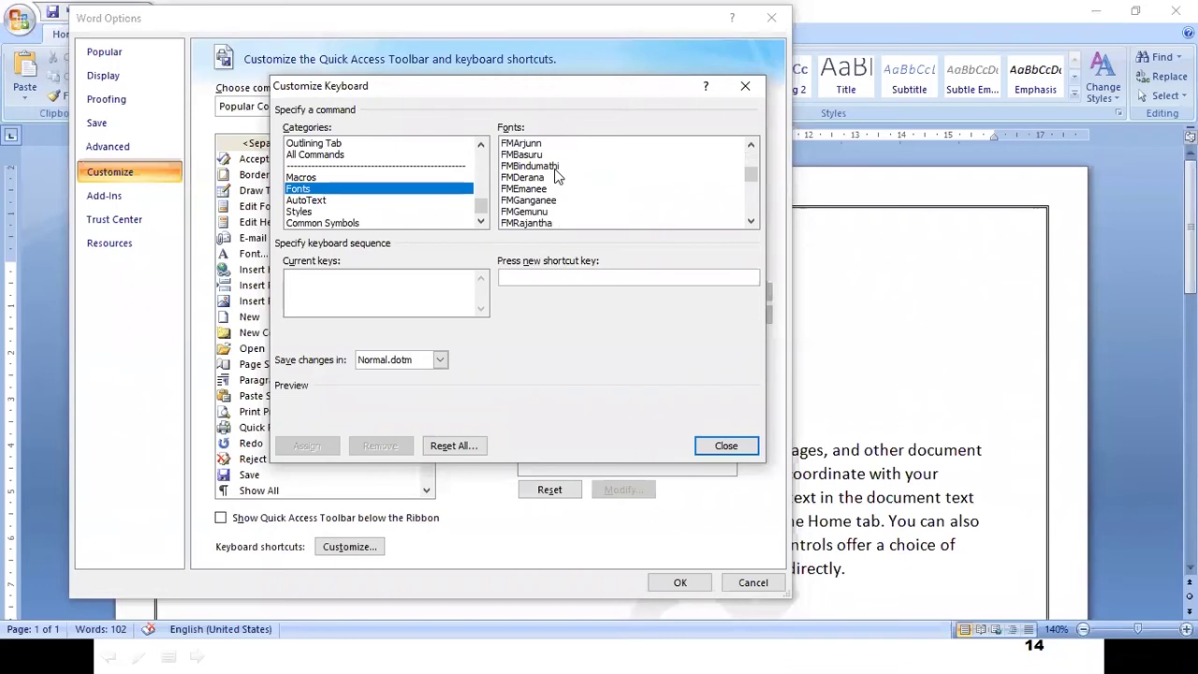
{"action": "scroll", "coordinate": [526, 187], "scroll_direction": "up", "scroll_amount": 1}
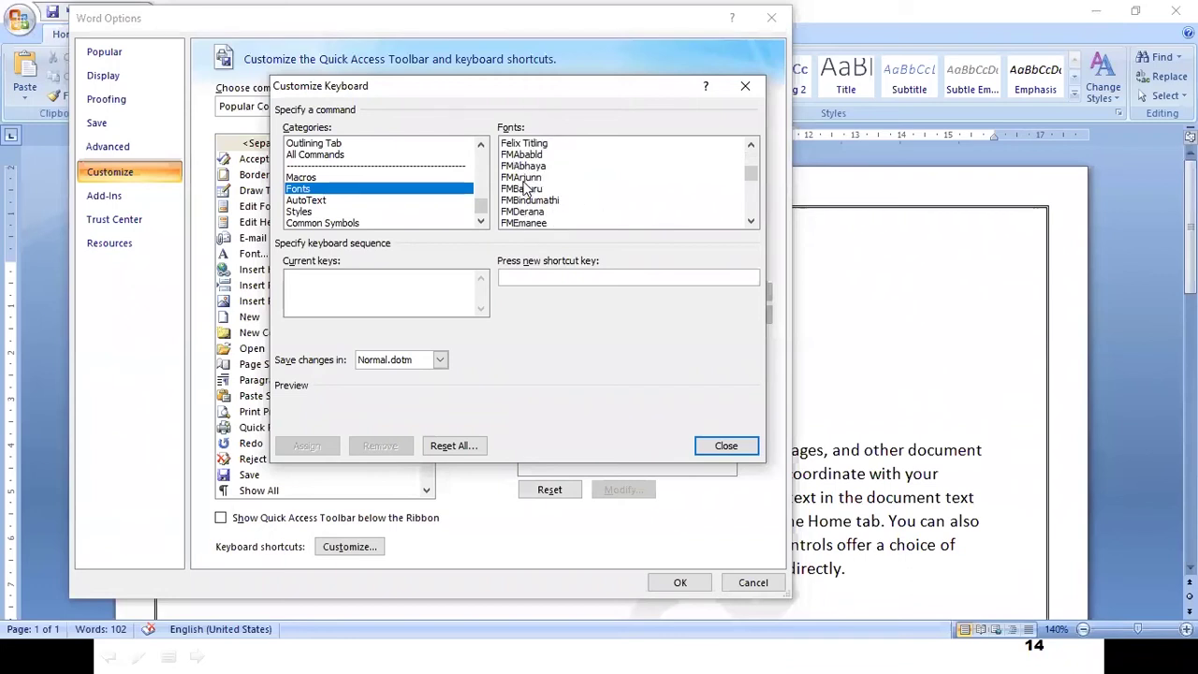
{"action": "left_click", "coordinate": [527, 167]}
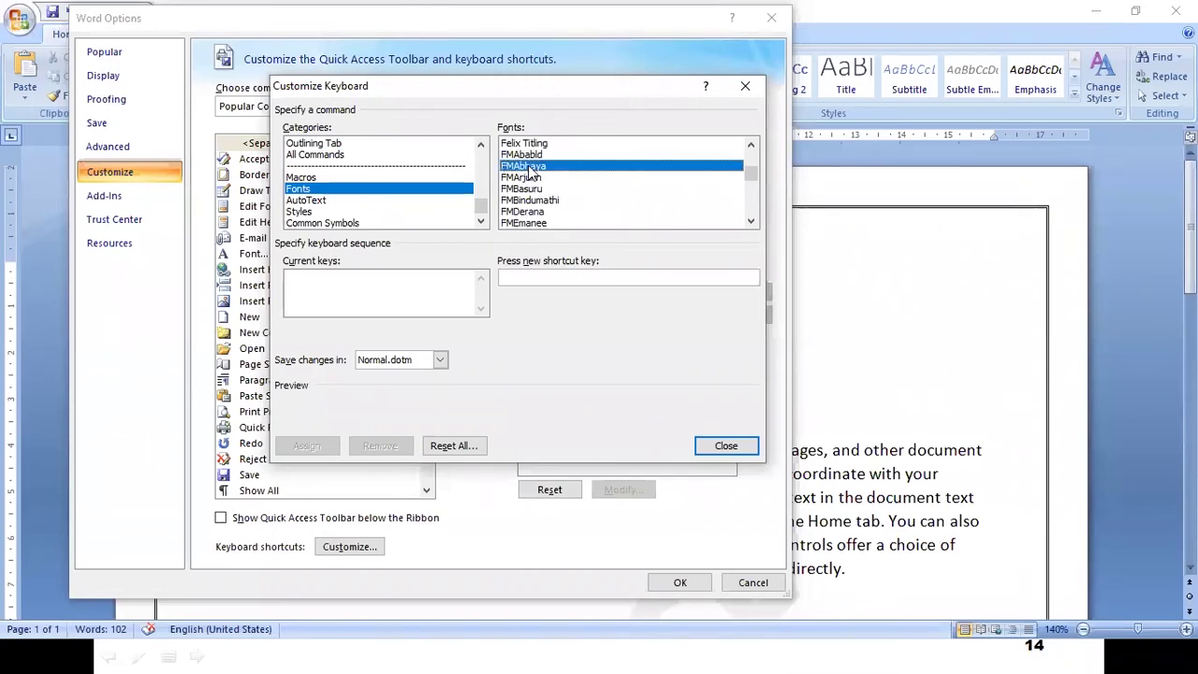
{"action": "left_click", "coordinate": [556, 276]}
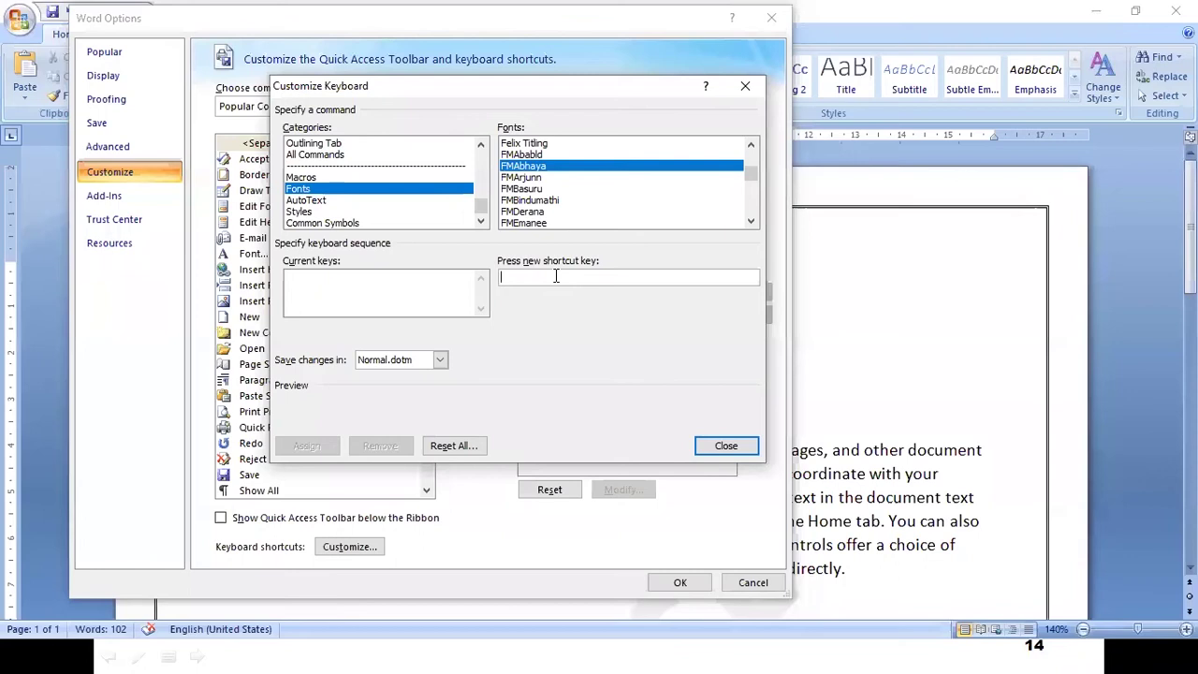
{"action": "key", "text": "alt+a"}
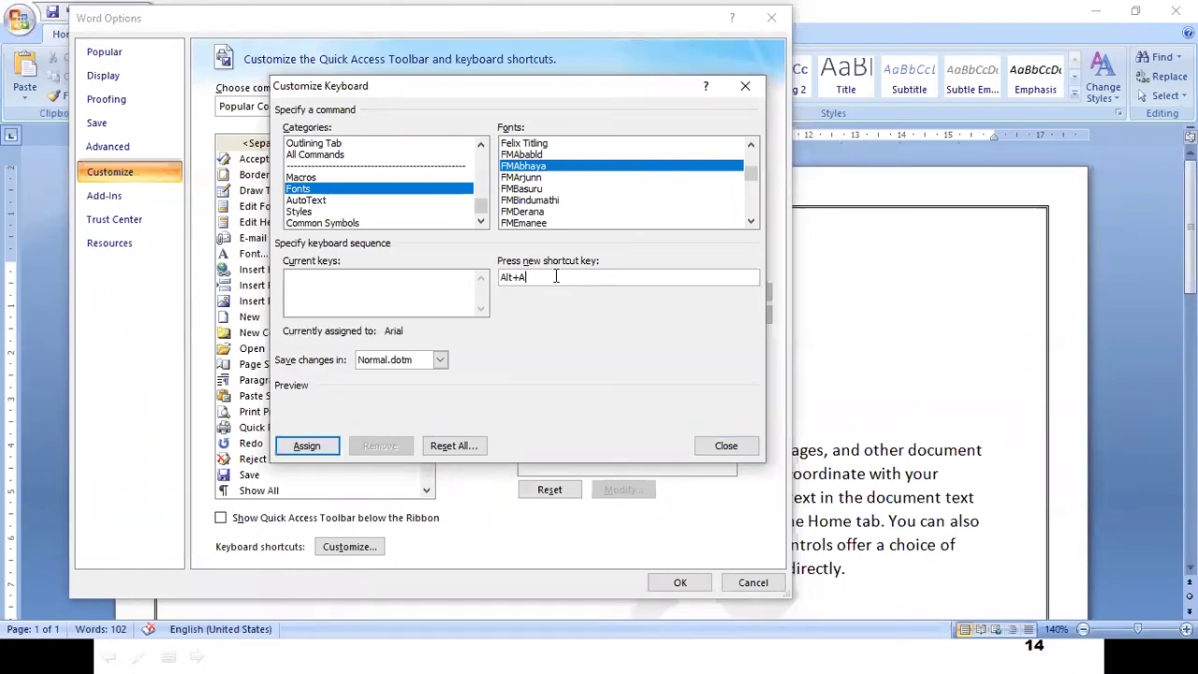
{"action": "left_click", "coordinate": [307, 448]}
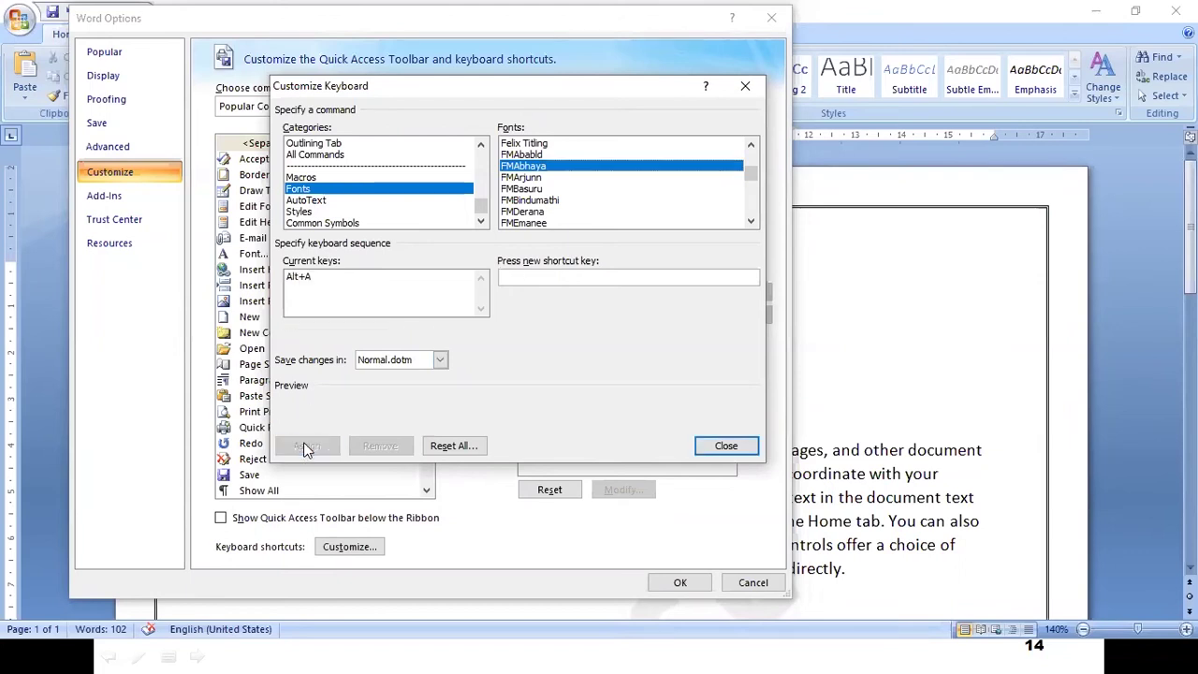
{"action": "left_click", "coordinate": [727, 447]}
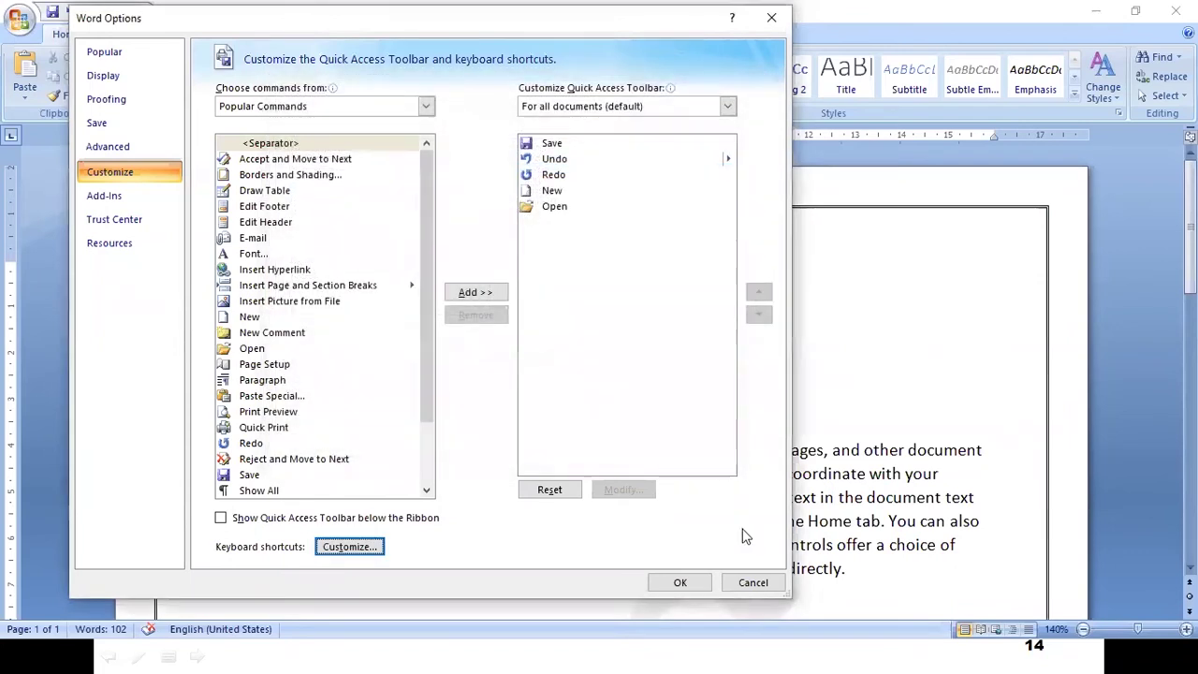
{"action": "left_click", "coordinate": [700, 583]}
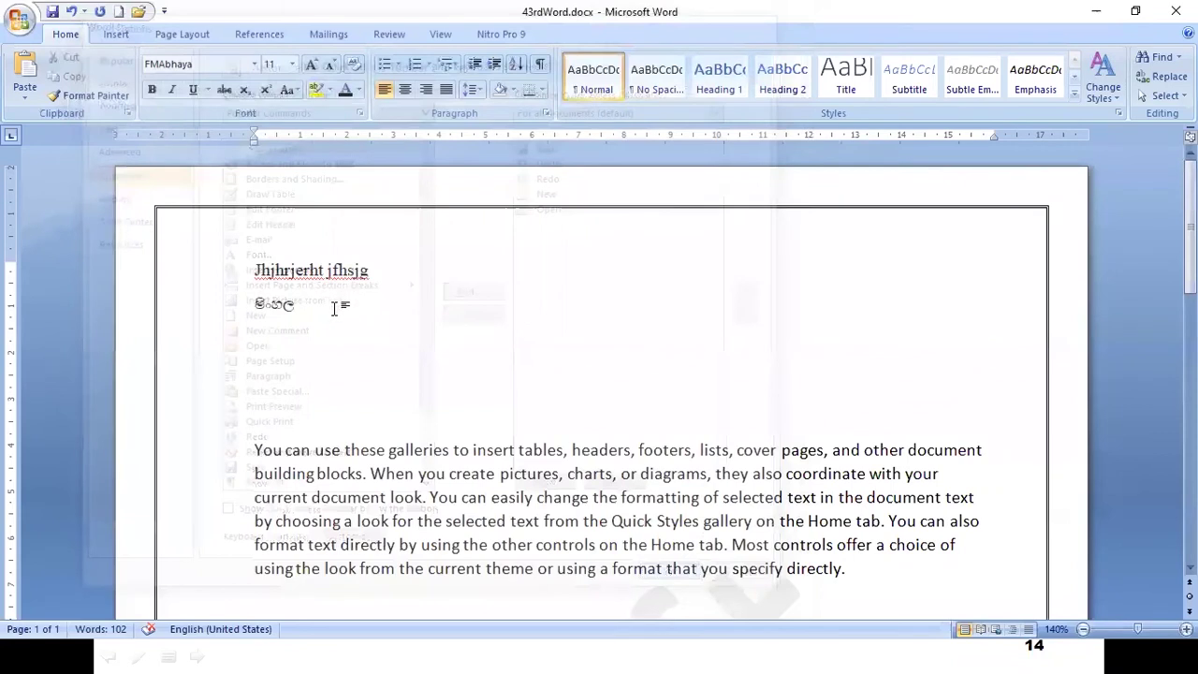
- Add a line below the Sinhala word, switch its font to Times New Roman and enter "Times"
{"action": "left_click", "coordinate": [254, 304]}
{"action": "key", "text": "alt+a"}
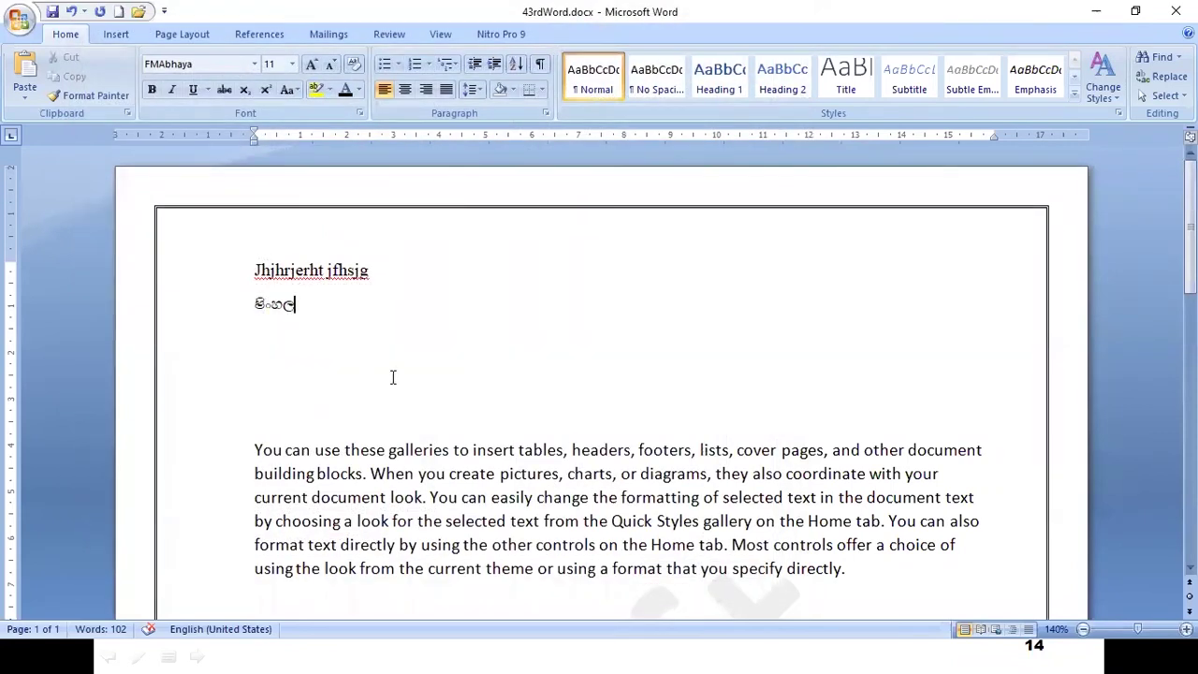
{"action": "scroll", "coordinate": [391, 377], "scroll_direction": "down", "scroll_amount": 3}
{"action": "key", "text": "Return"}
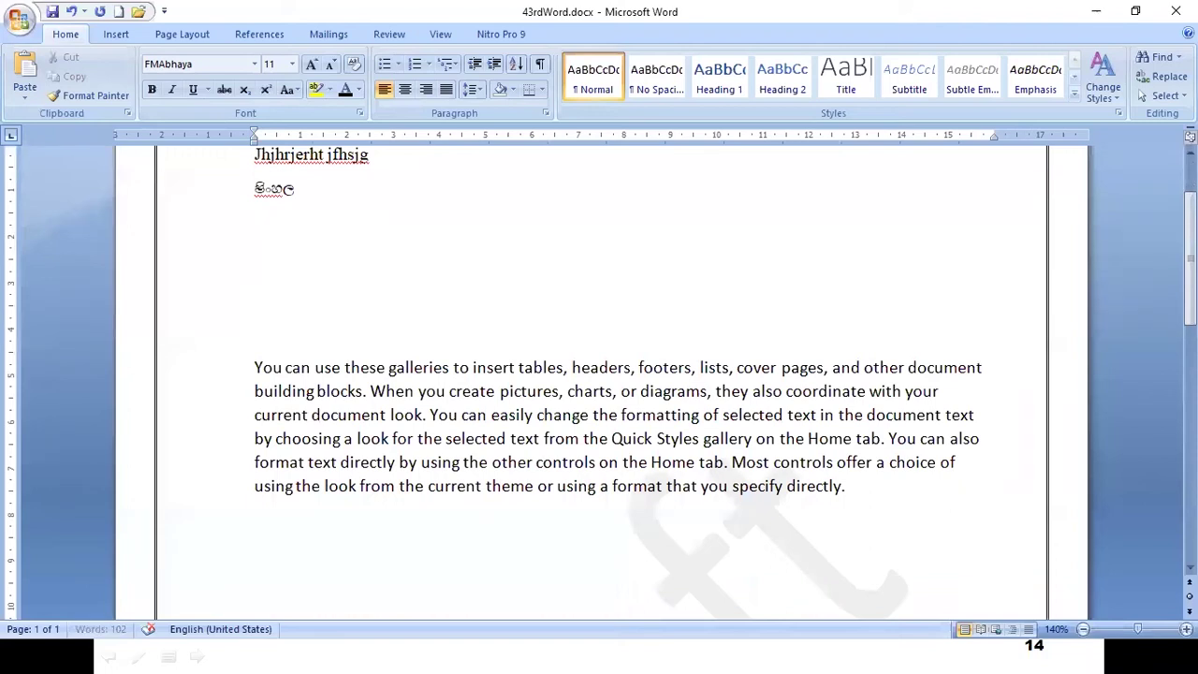
{"action": "key", "text": "alt+shift"}
{"action": "type", "text": "Times"}
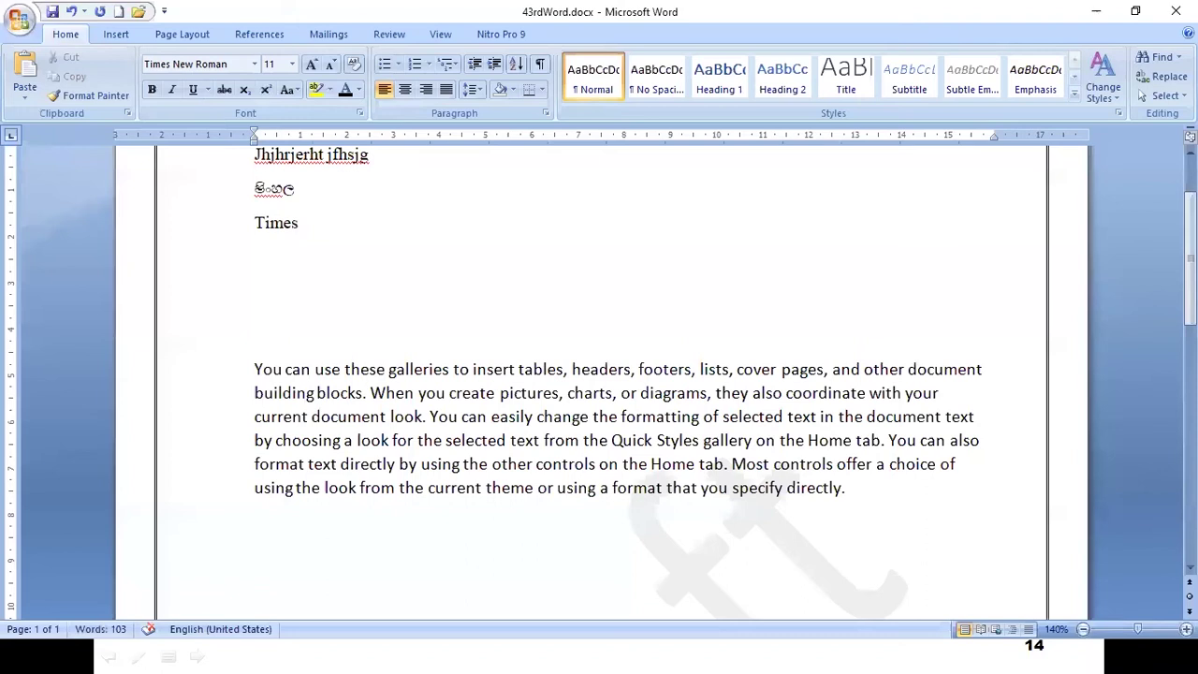
- Add a line below "Times", switch its font to FMAbhaya and enter the Sinhala text "සිංහ"
{"action": "key", "text": "Return"}
{"action": "key", "text": "alt+shift"}
{"action": "type", "text": "Y"}
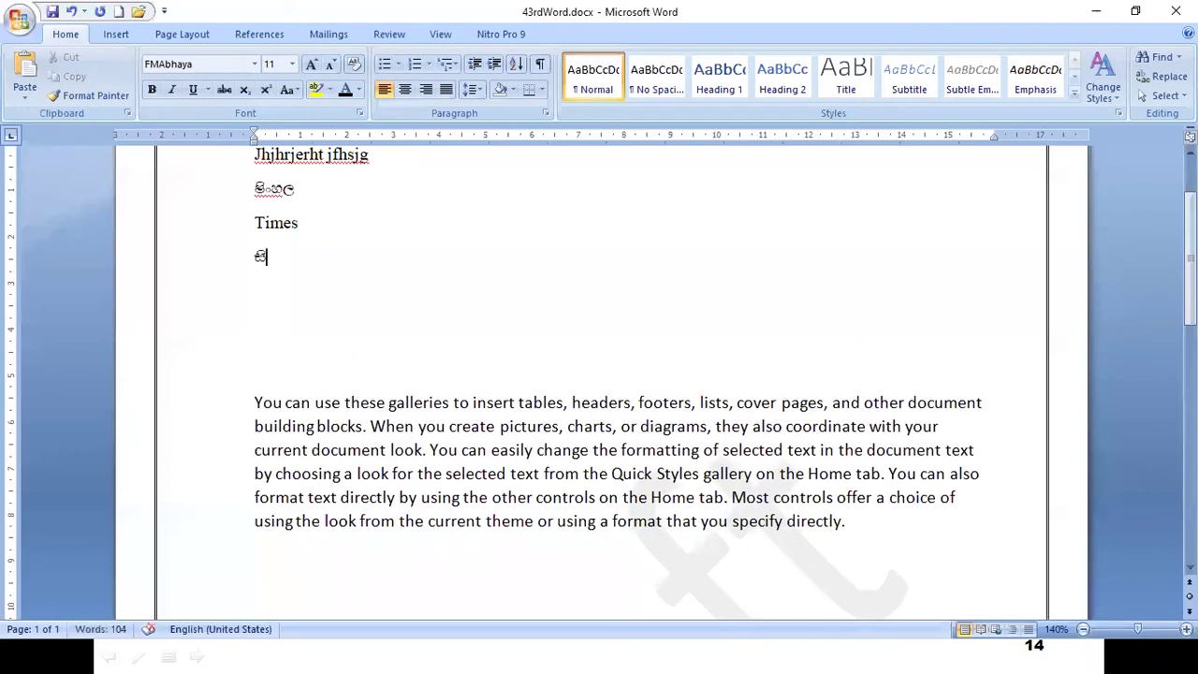
{"action": "type", "text": "sxy"}
- Switch to the PowerPoint slide show and advance to the "Typing & Inserting Text" slide
{"action": "key", "text": "alt"}
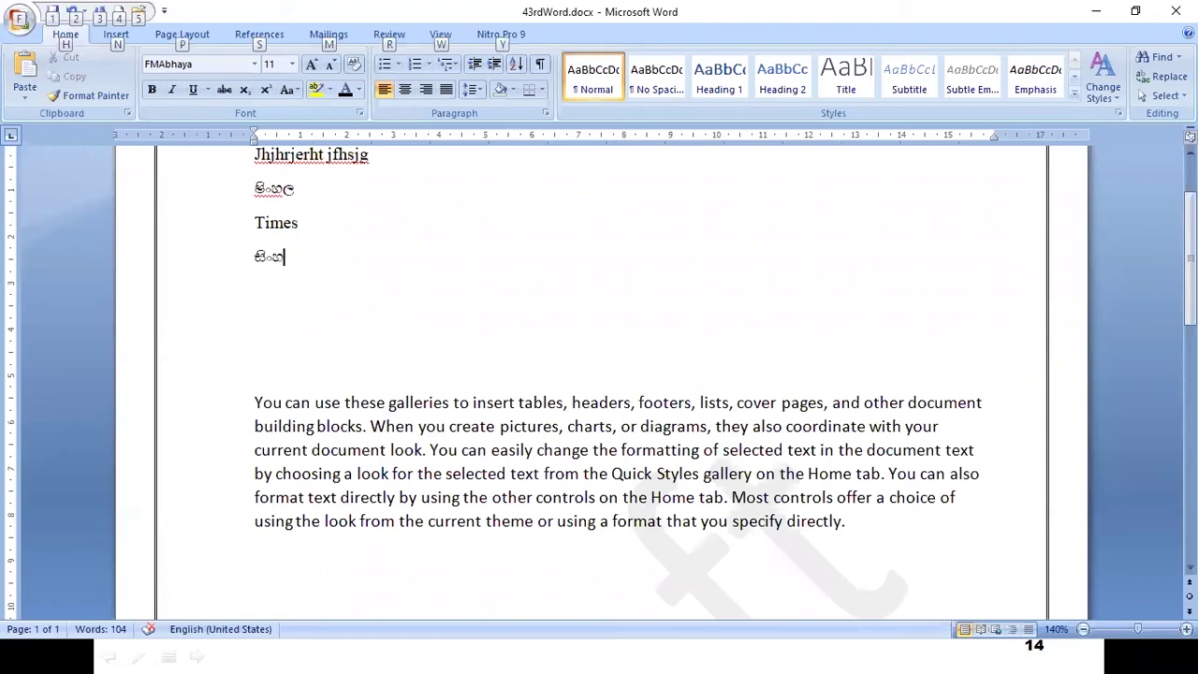
{"action": "key", "text": "alt+Tab"}
{"action": "key", "text": "alt+Tab"}
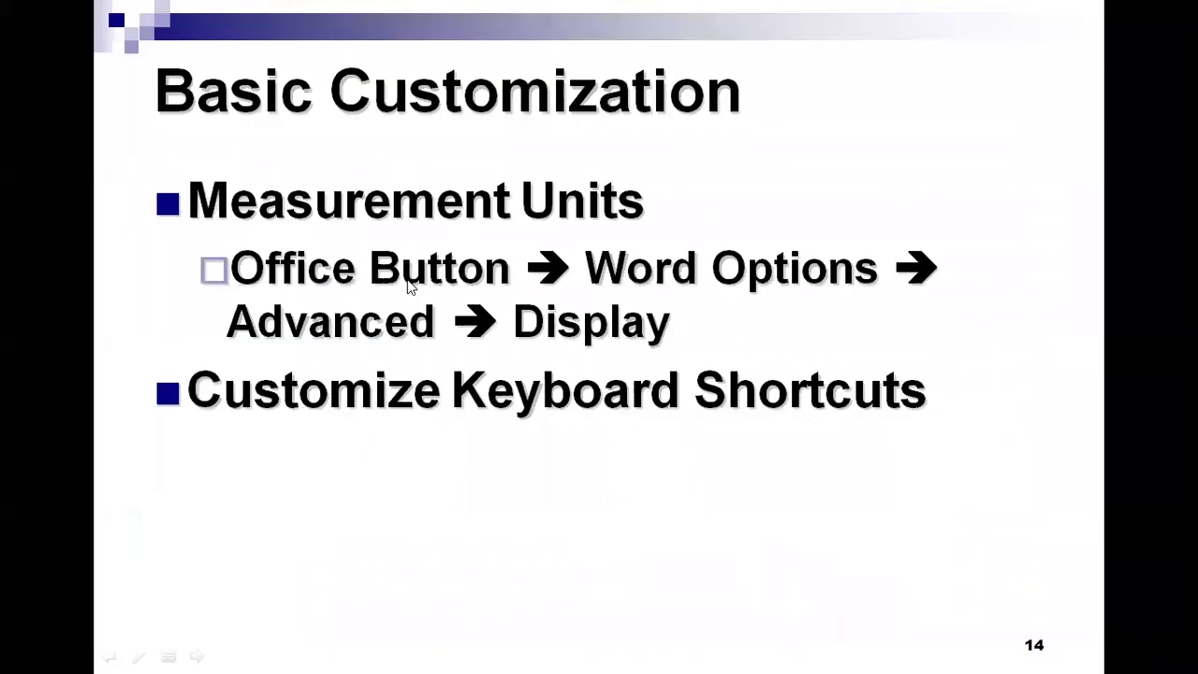
{"action": "key", "text": "Right"}
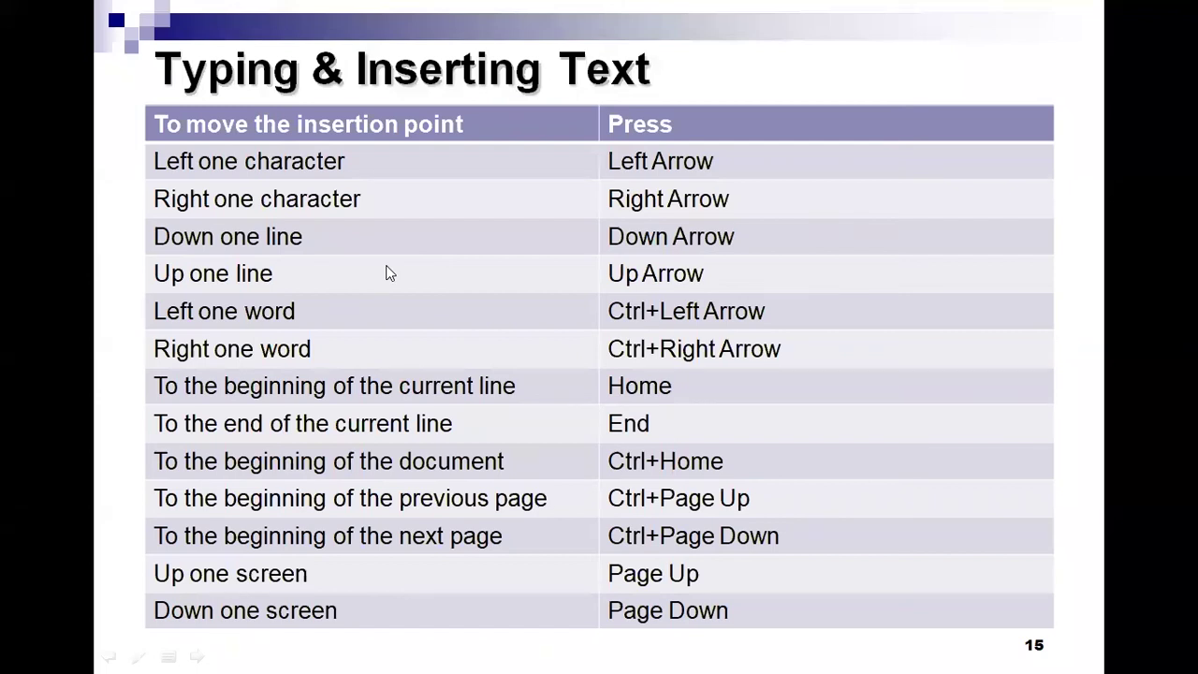
- Switch back to 43rdWord.docx in Word and delete the document's entire text
{"action": "key", "text": "alt+Tab"}
{"action": "key", "text": "alt+Tab"}
{"action": "key", "text": "alt+Tab"}
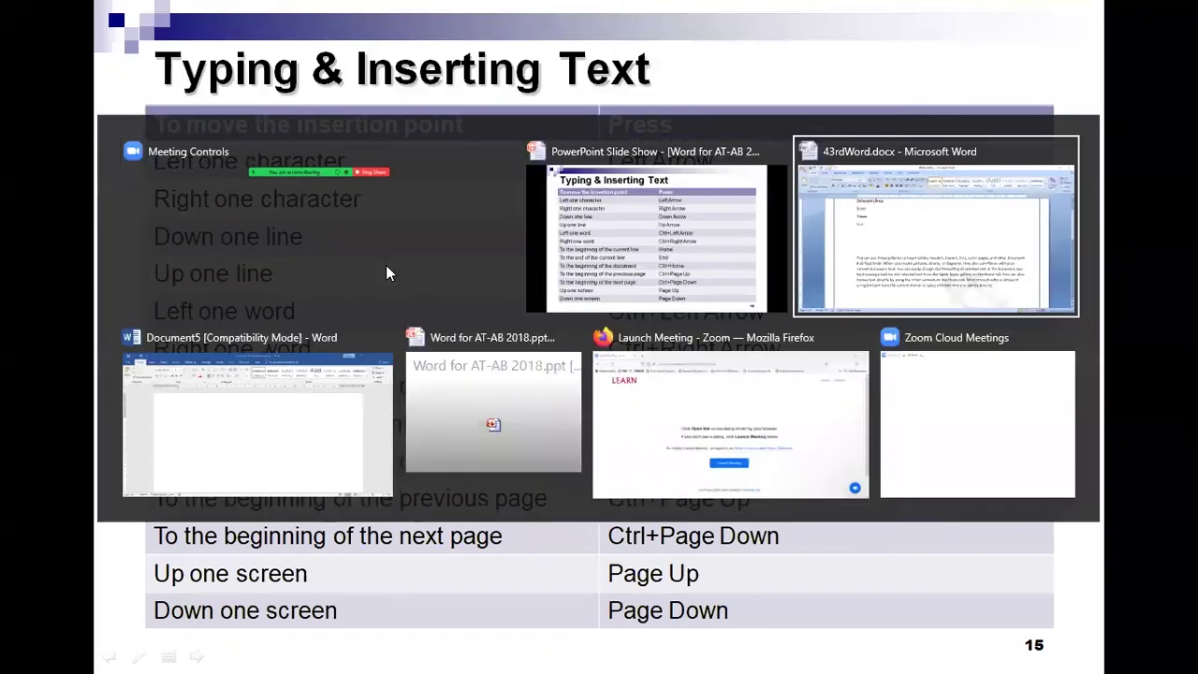
{"action": "key", "text": "ctrl+a"}
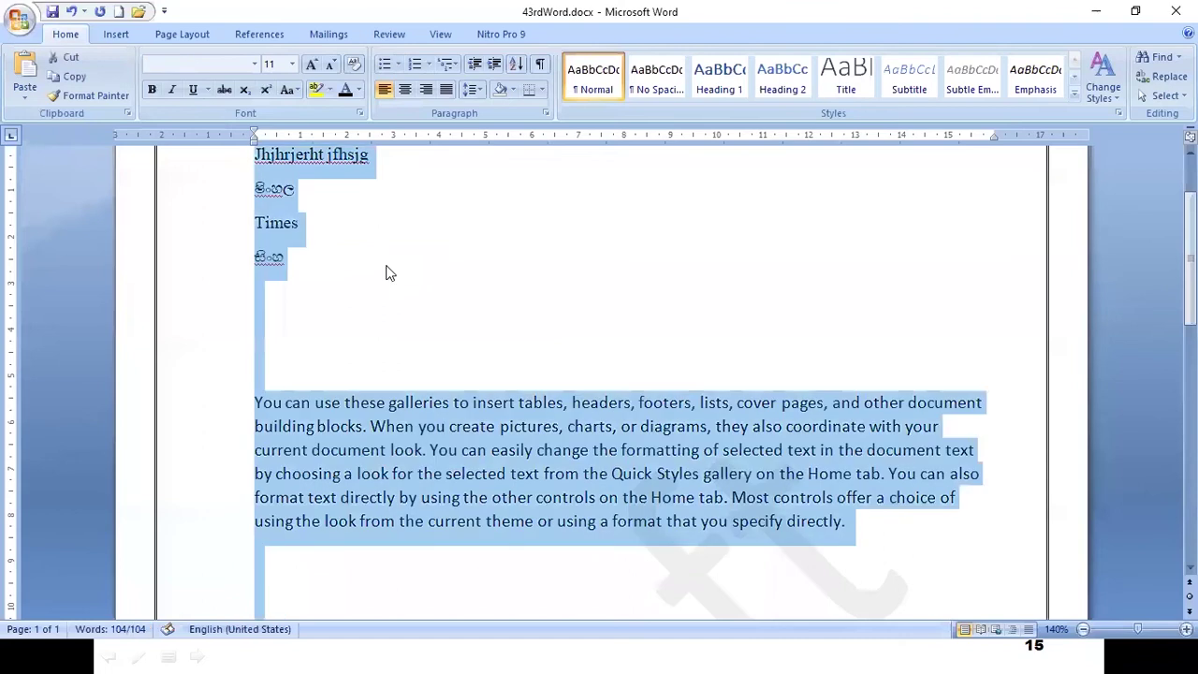
{"action": "key", "text": "Delete"}
{"action": "scroll", "coordinate": [390, 273], "scroll_direction": "up", "scroll_amount": 2}
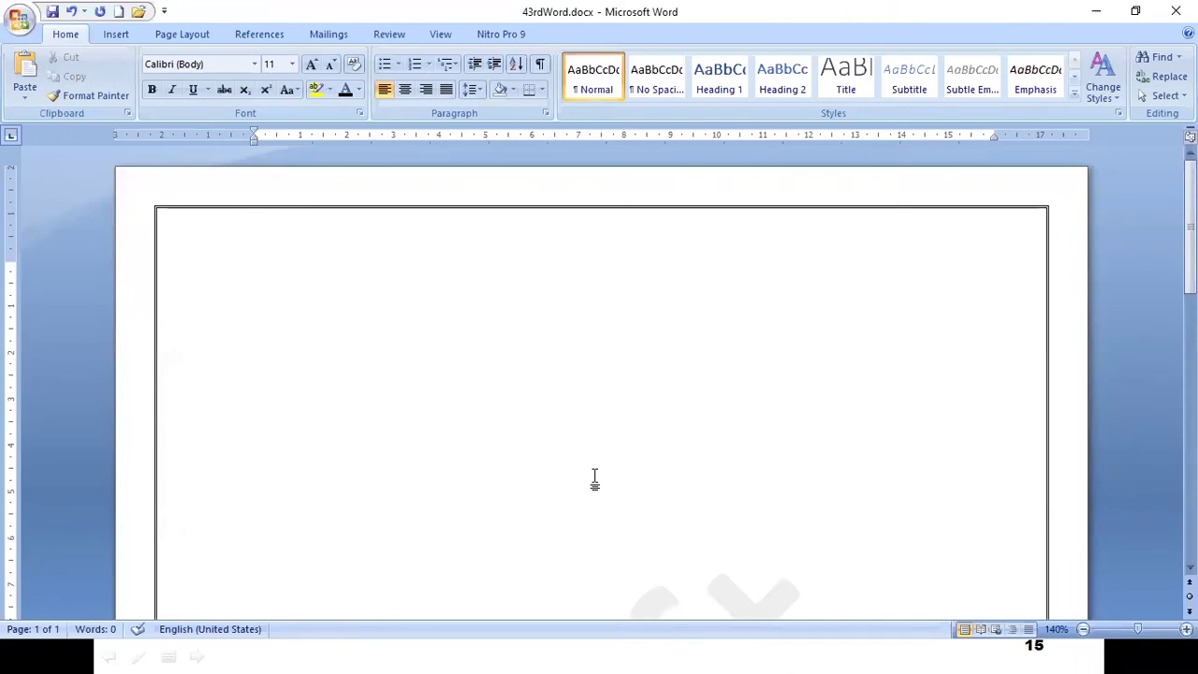
- Enter the sample text "ghgf" on the empty page and erase it again
{"action": "type", "text": "ghgf"}
{"action": "key", "text": "BackSpace"}
{"action": "key", "text": "BackSpace"}
{"action": "key", "text": "BackSpace"}
{"action": "key", "text": "BackSpace"}
- Undo the edits back to the paragraph starting "You can use these galleries" and start a new line after it
{"action": "key", "text": "ctrl+z"}
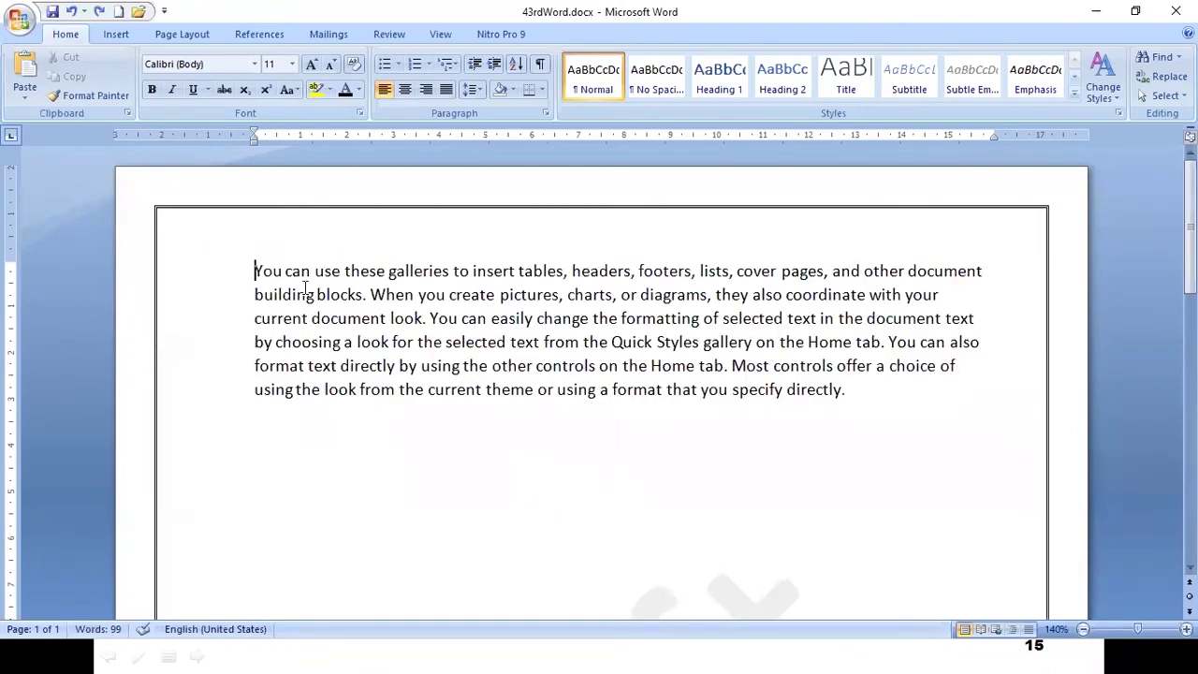
{"action": "left_click", "coordinate": [853, 389]}
{"action": "key", "text": "Return"}
- Move the insertion point up, to the right and down through the paragraph, and switch to the PowerPoint slide show
{"action": "key", "text": "Up"}
{"action": "key", "text": "Up"}
{"action": "key", "text": "Up"}
{"action": "key", "text": "Up"}
{"action": "key", "text": "Up"}
{"action": "key", "text": "Up"}
{"action": "key", "text": "Right"}
{"action": "key", "text": "Right"}
{"action": "key", "text": "Right"}
{"action": "key", "text": "Right"}
{"action": "key", "text": "Right"}
{"action": "key", "text": "Right"}
{"action": "key", "text": "Down"}
{"action": "key", "text": "Down"}
{"action": "key", "text": "Down"}
{"action": "key", "text": "Down"}
{"action": "key", "text": "Down"}
{"action": "key", "text": "alt+Tab"}
{"action": "key", "text": "alt+Tab"}
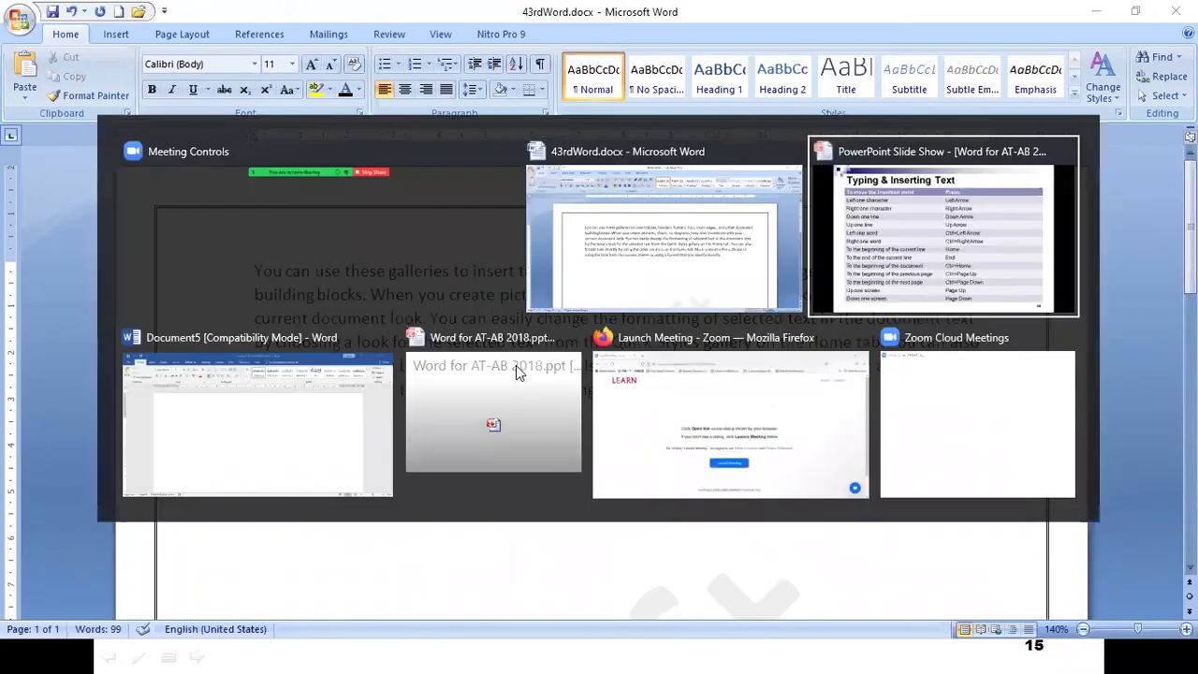
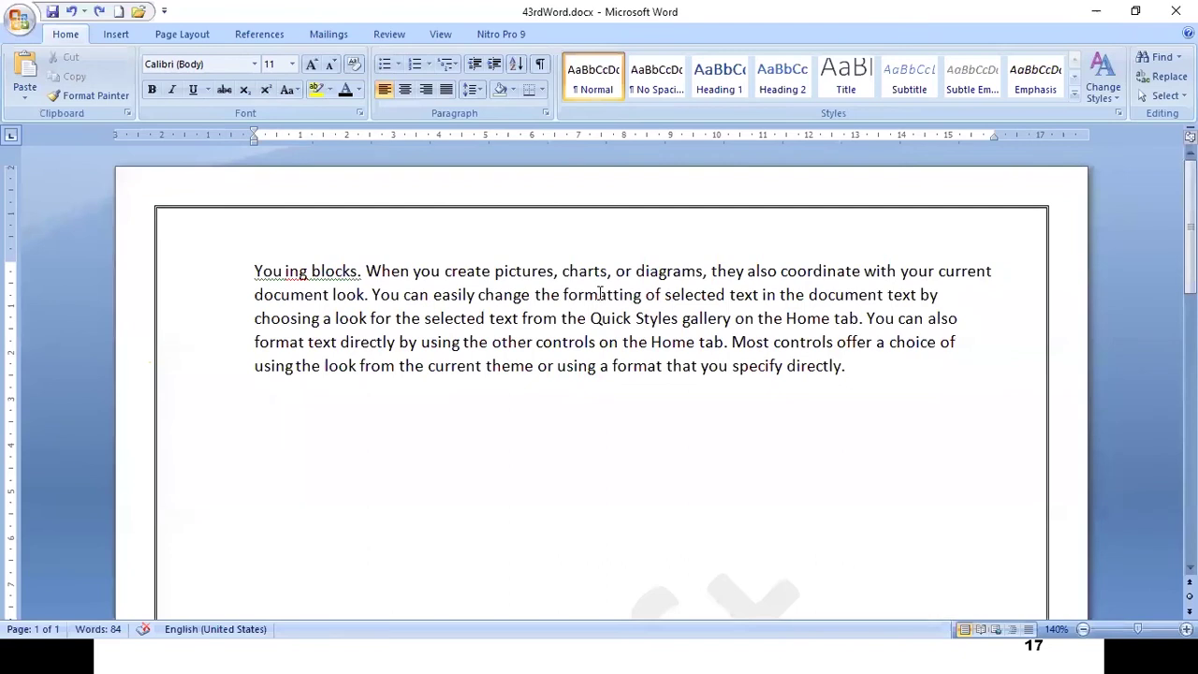
- Select the whole sentence starting "You can easily change", select the paragraph's first line instead, and clear the selection
{"action": "left_click", "coordinate": [599, 294], "text": "ctrl"}
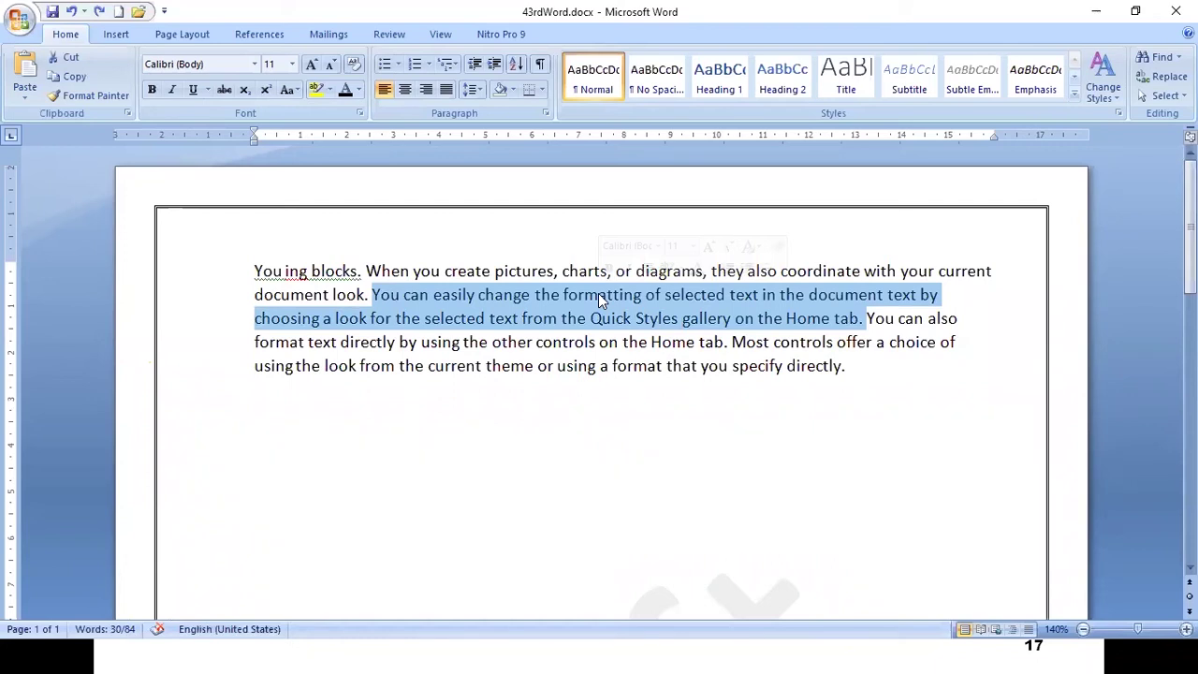
{"action": "left_click", "coordinate": [648, 367]}
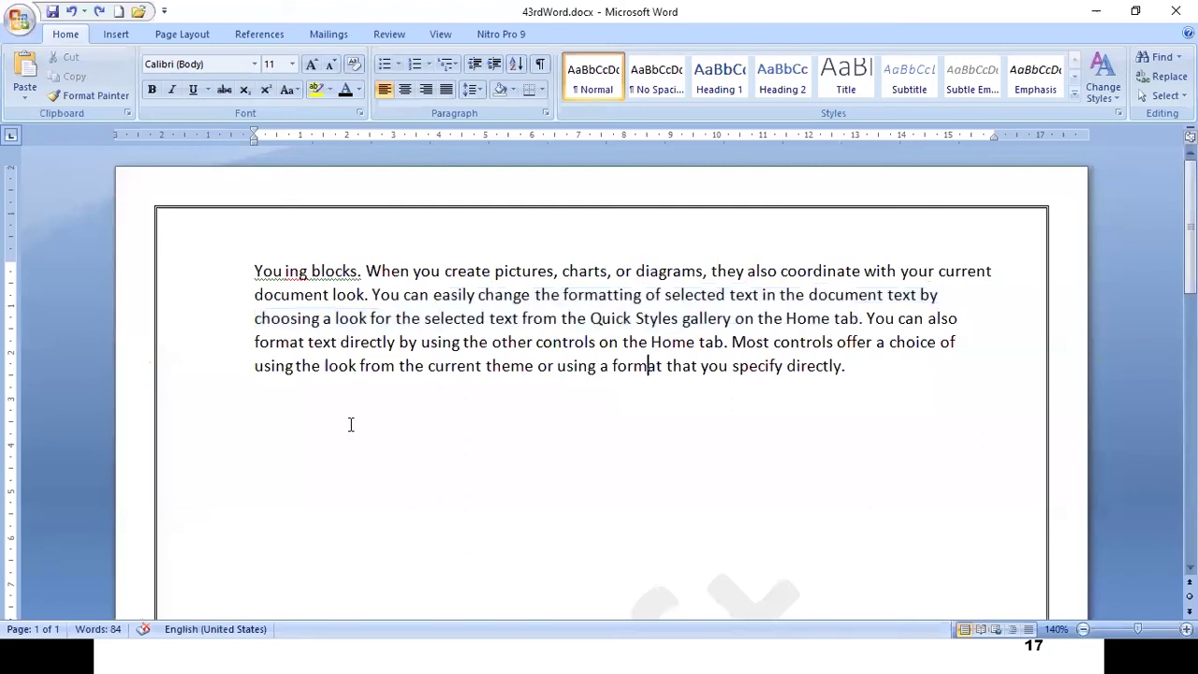
{"action": "left_click", "coordinate": [193, 279]}
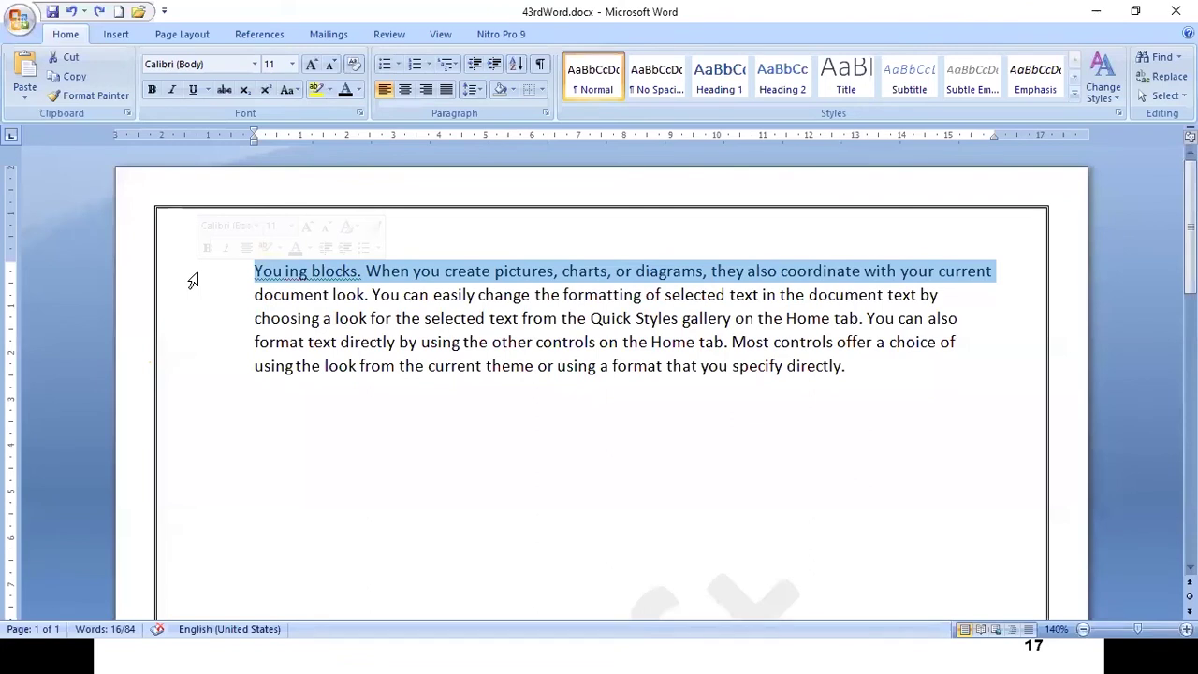
{"action": "left_click", "coordinate": [374, 298]}
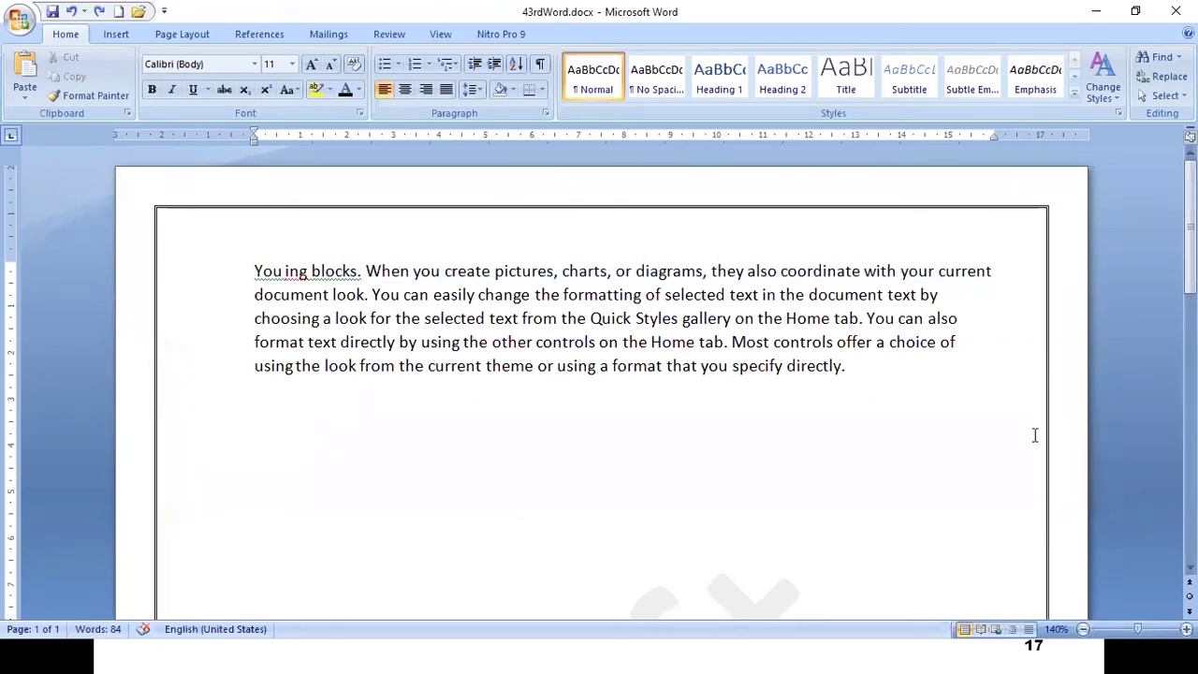
- Start a new line after the paragraph ending "that you specify directly."
{"action": "scroll", "coordinate": [1035, 435], "scroll_direction": "down", "scroll_amount": 10}
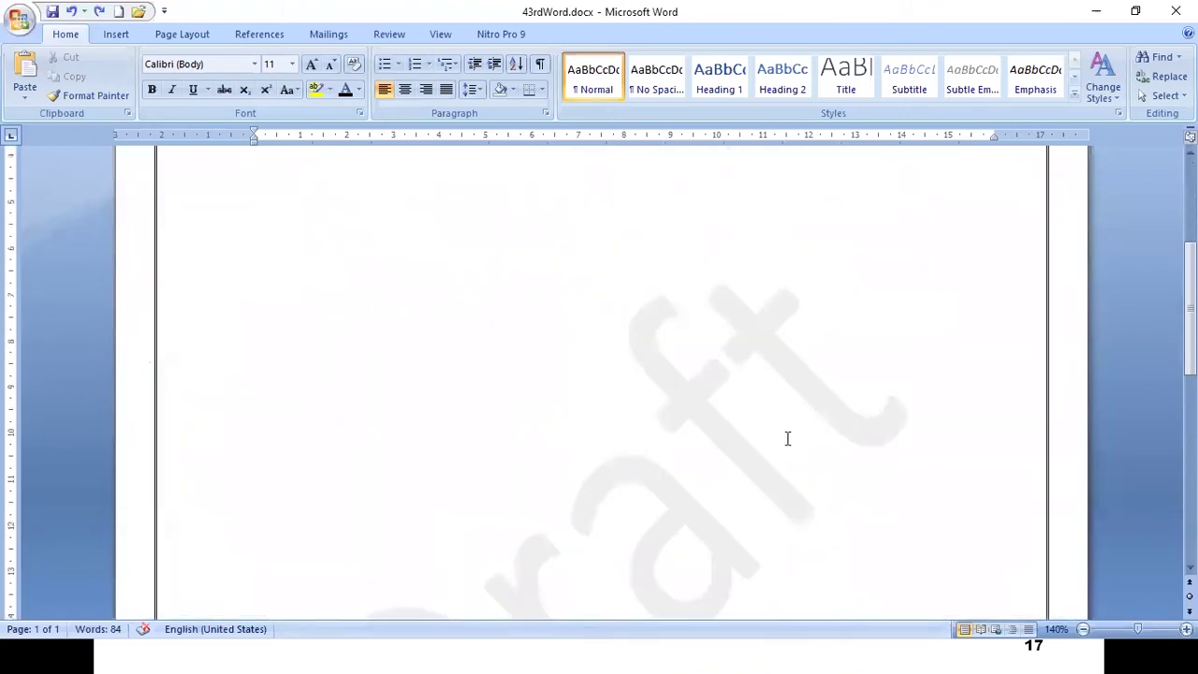
{"action": "scroll", "coordinate": [788, 438], "scroll_direction": "up", "scroll_amount": 10}
{"action": "scroll", "coordinate": [670, 458], "scroll_direction": "down", "scroll_amount": 1}
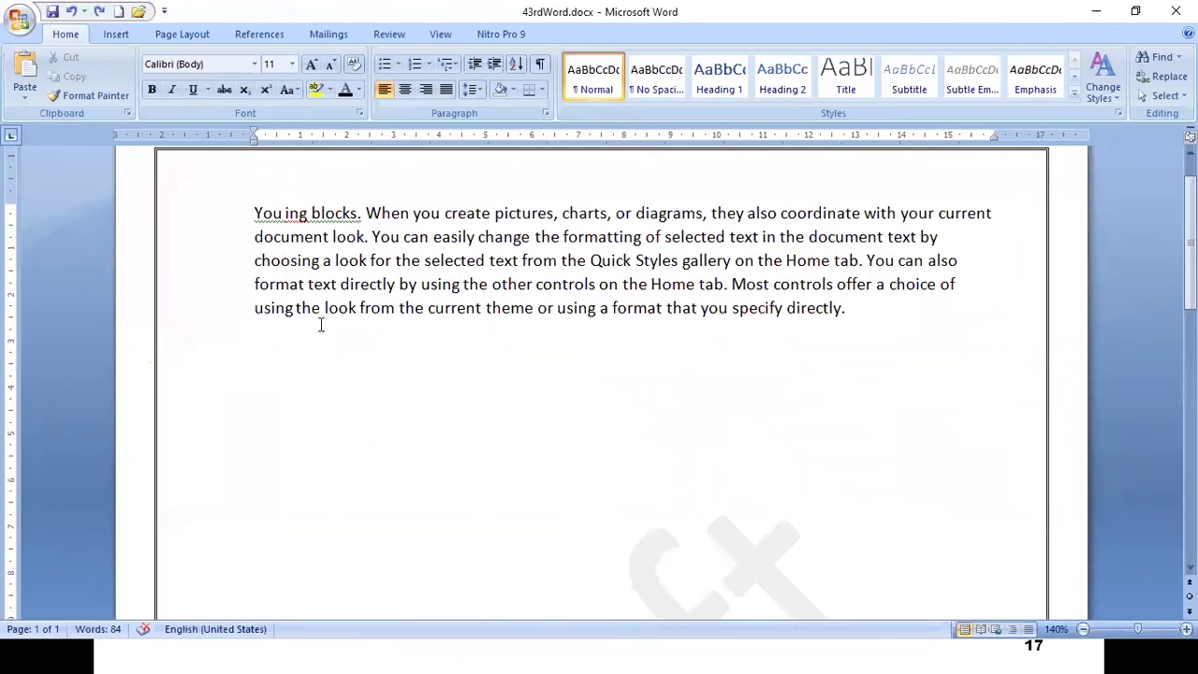
{"action": "left_click", "coordinate": [863, 309]}
{"action": "key", "text": "Return"}
- Select the paragraph's first line, extend the selection over all of its lines, and clear the selection
{"action": "left_click", "coordinate": [207, 225]}
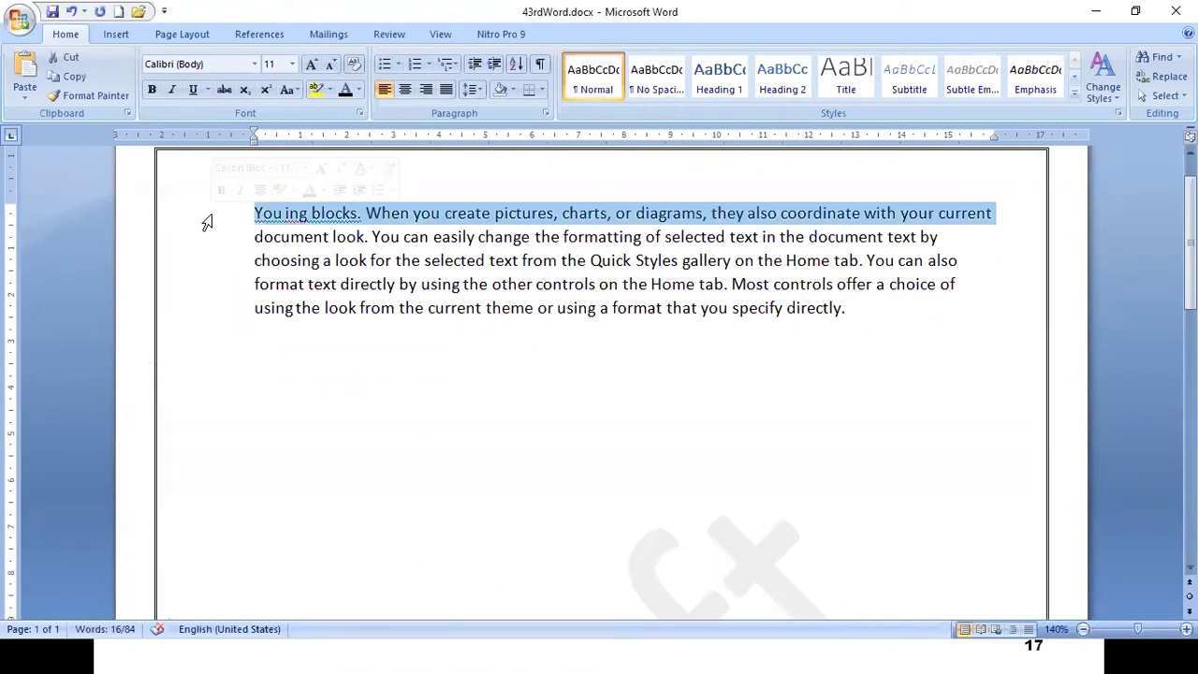
{"action": "left_click_drag", "start_coordinate": [206, 221], "coordinate": [191, 324]}
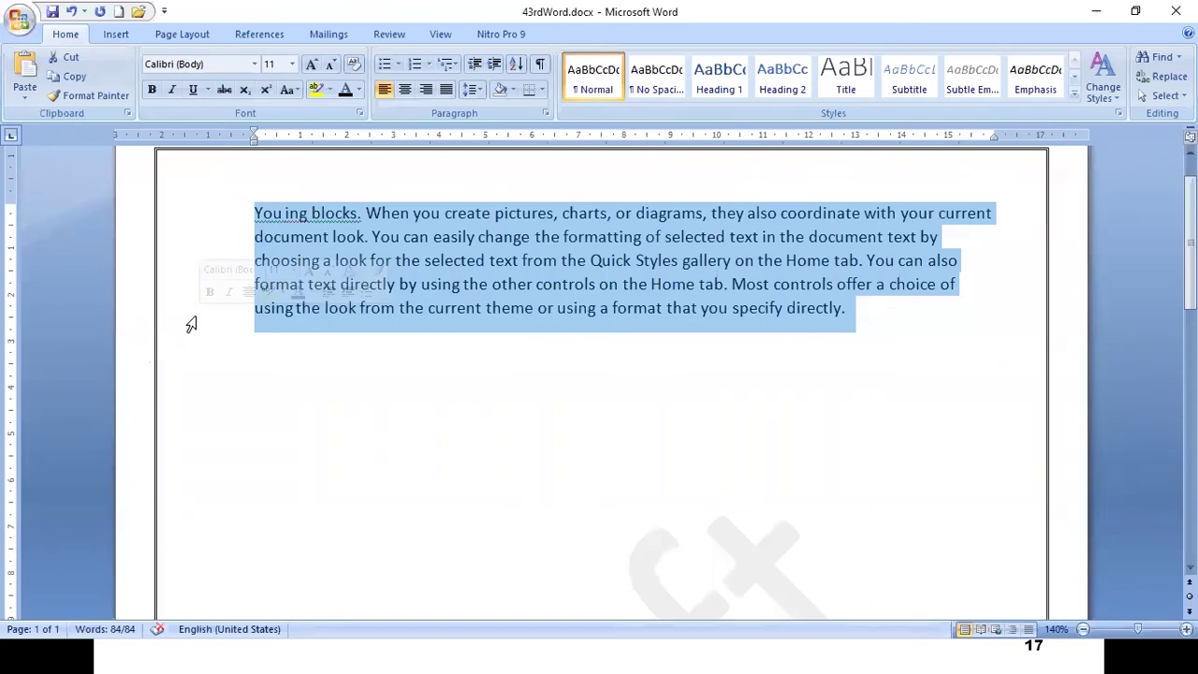
{"action": "left_click", "coordinate": [691, 376]}
{"action": "scroll", "coordinate": [710, 358], "scroll_direction": "up", "scroll_amount": 1}
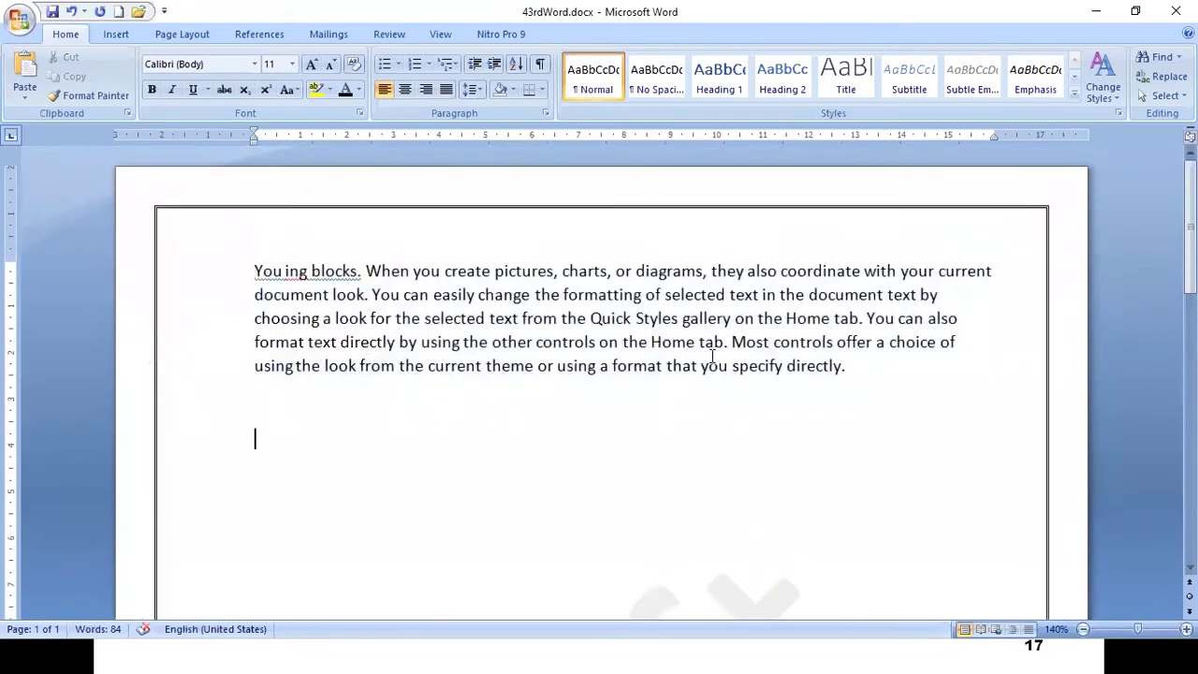
- Insert five paragraphs of five sentences of sample text below the paragraph with =rand(5,5)
{"action": "left_click", "coordinate": [859, 365]}
{"action": "key", "text": "Return"}
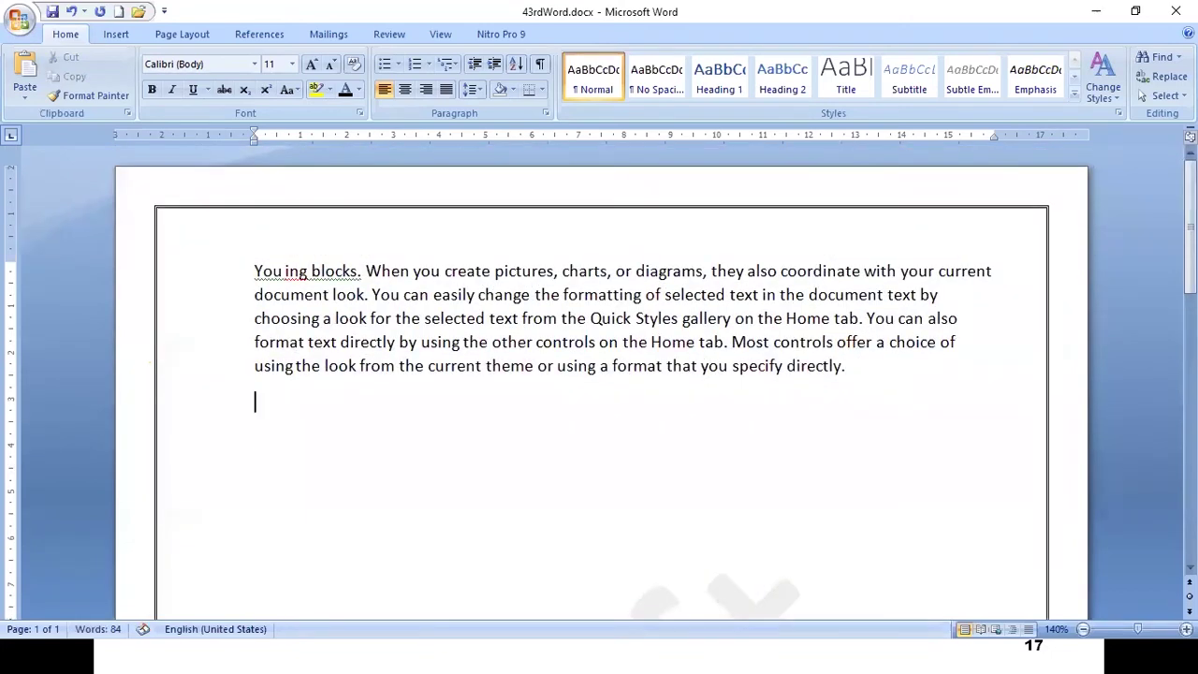
{"action": "type", "text": "=rand(5,5)"}
{"action": "key", "text": "Return"}
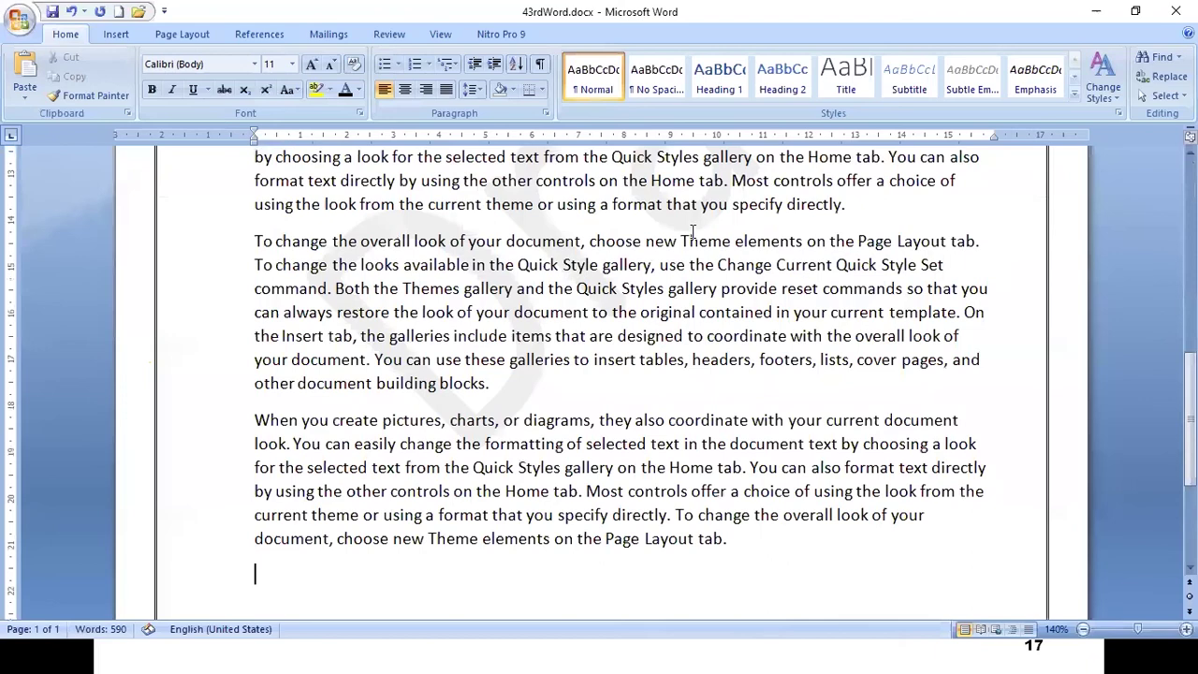
{"action": "scroll", "coordinate": [620, 336], "scroll_direction": "up", "scroll_amount": 3}
- After consulting the PowerPoint slide, select the first and third lines of the paragraph starting "You can use these galleries", and clear the selection
{"action": "key", "text": "alt+Tab"}
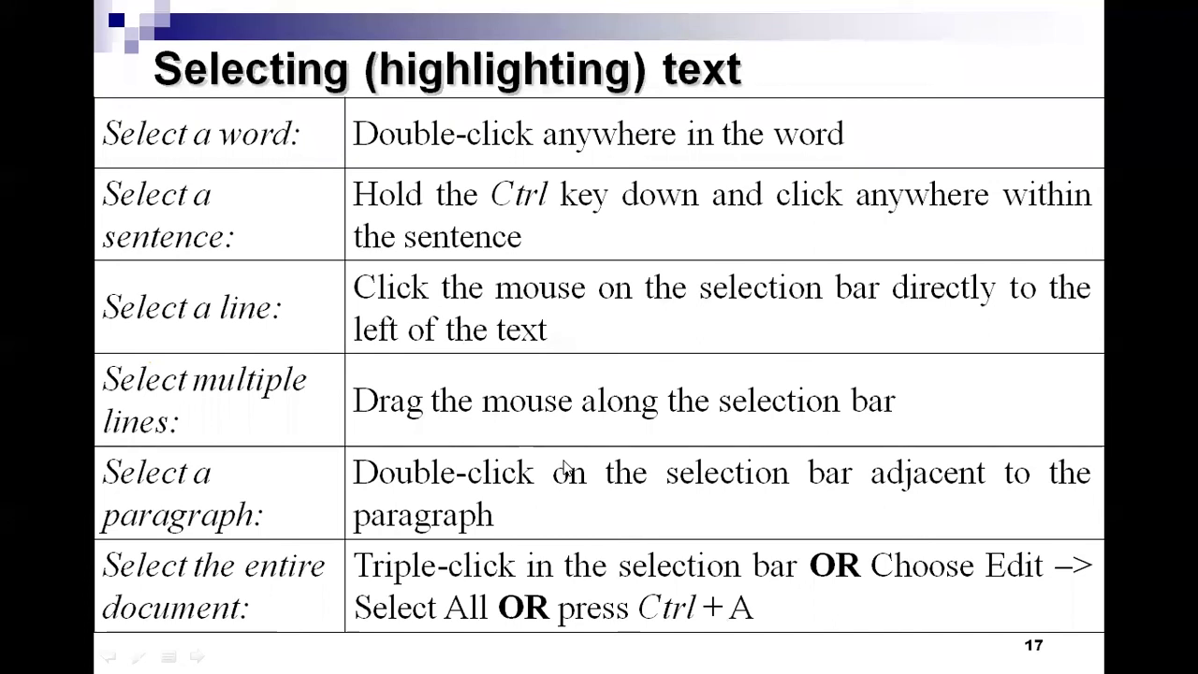
{"action": "key", "text": "alt+Tab"}
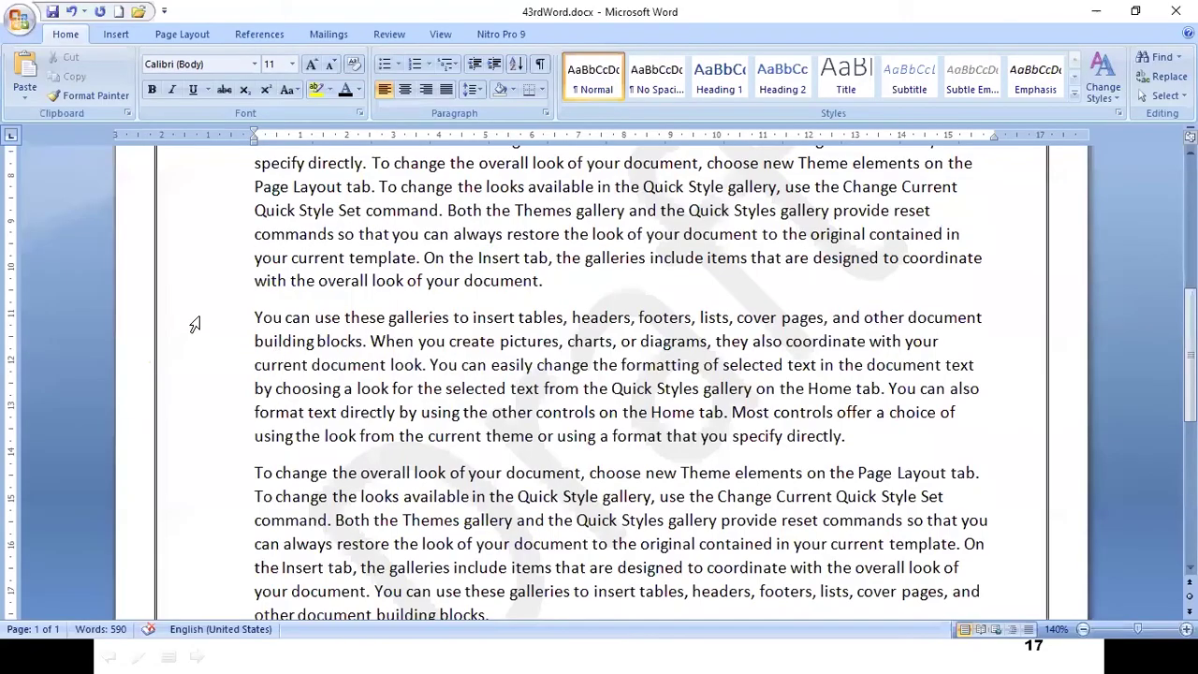
{"action": "left_click", "coordinate": [195, 324]}
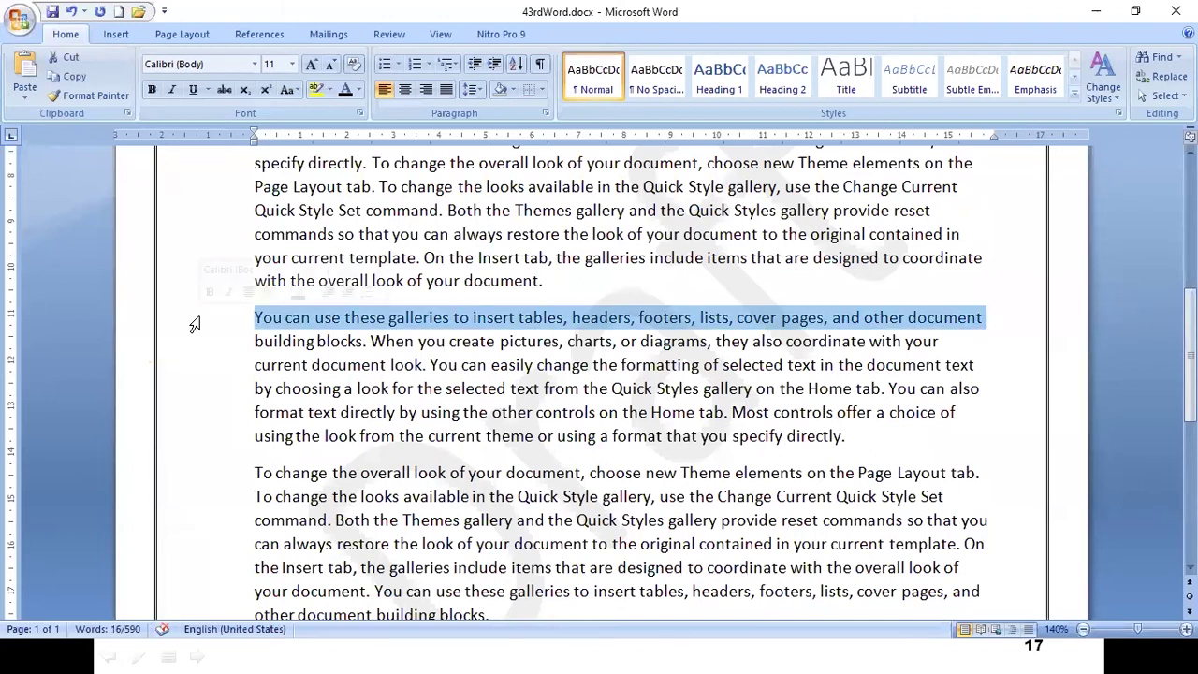
{"action": "left_click", "coordinate": [197, 366], "text": "ctrl"}
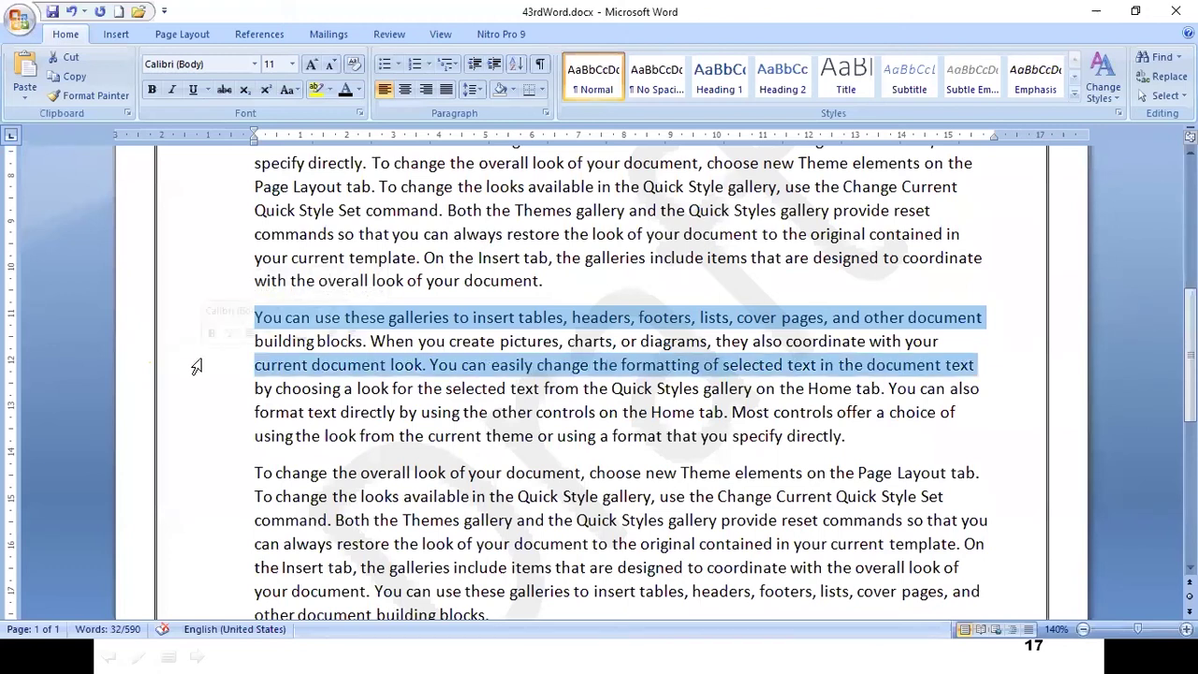
{"action": "key", "text": "alt+Tab"}
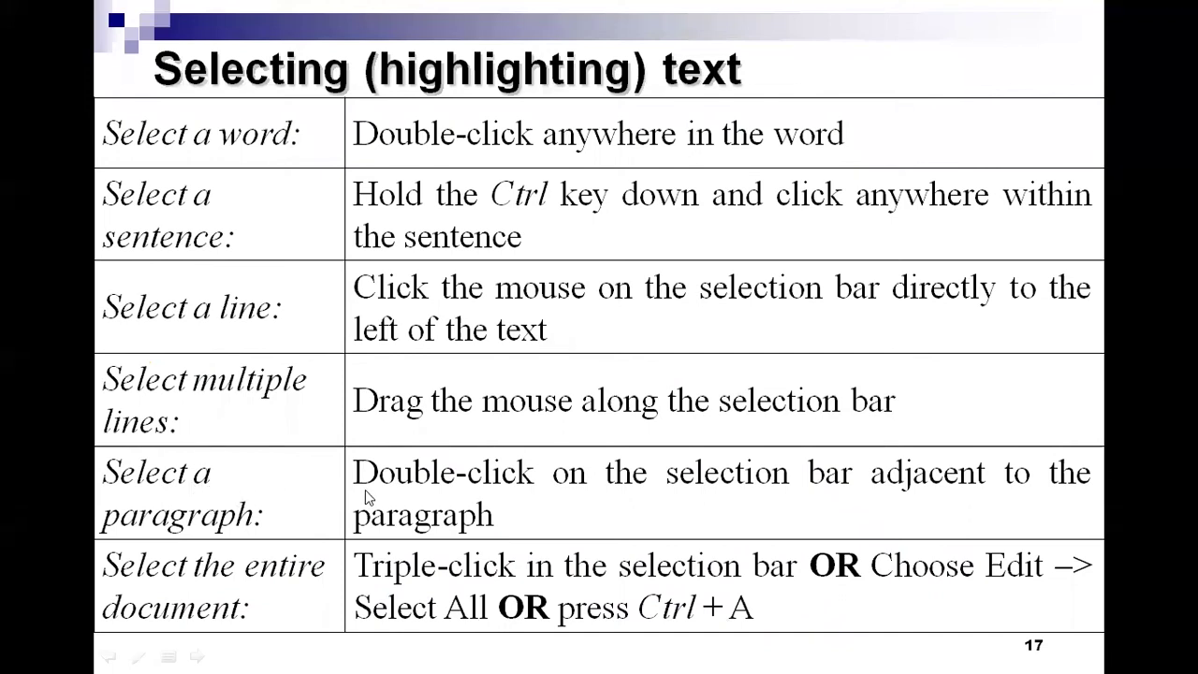
{"action": "key", "text": "alt+Tab"}
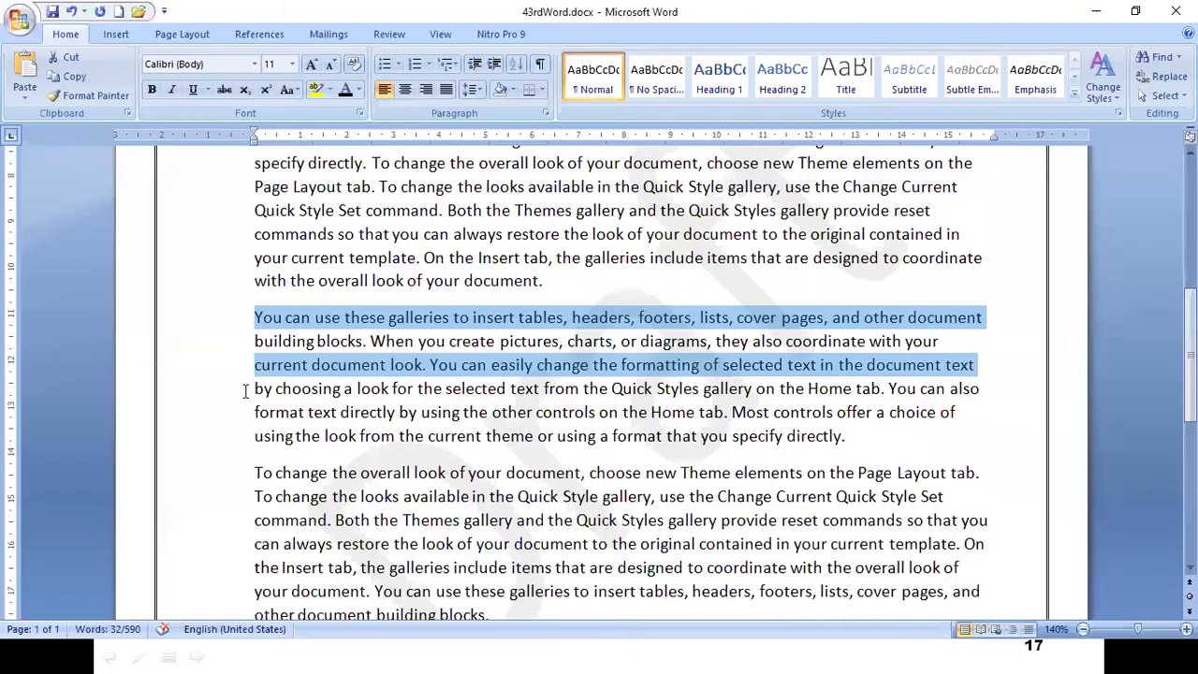
{"action": "left_click", "coordinate": [400, 423]}
- Select the third line of the paragraph starting "On the Insert tab", clear it, and select the whole paragraph instead
{"action": "scroll", "coordinate": [400, 424], "scroll_direction": "up", "scroll_amount": 5}
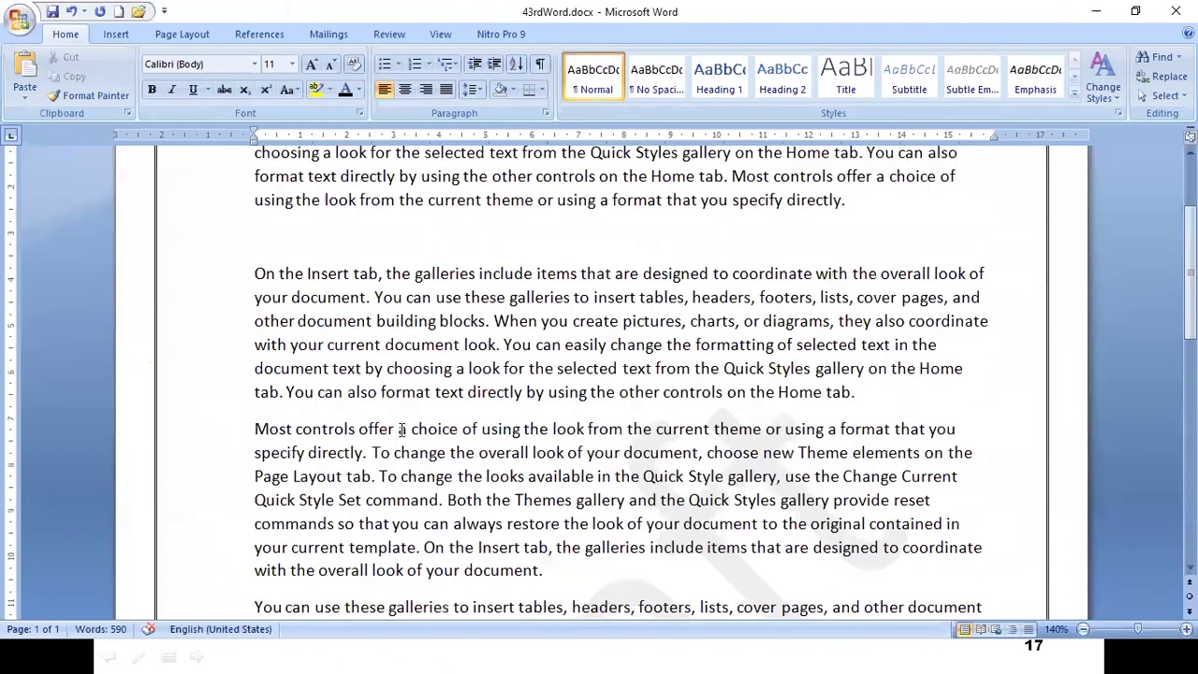
{"action": "scroll", "coordinate": [406, 418], "scroll_direction": "up", "scroll_amount": 2}
{"action": "scroll", "coordinate": [405, 418], "scroll_direction": "down", "scroll_amount": 1}
{"action": "scroll", "coordinate": [405, 418], "scroll_direction": "up", "scroll_amount": 1}
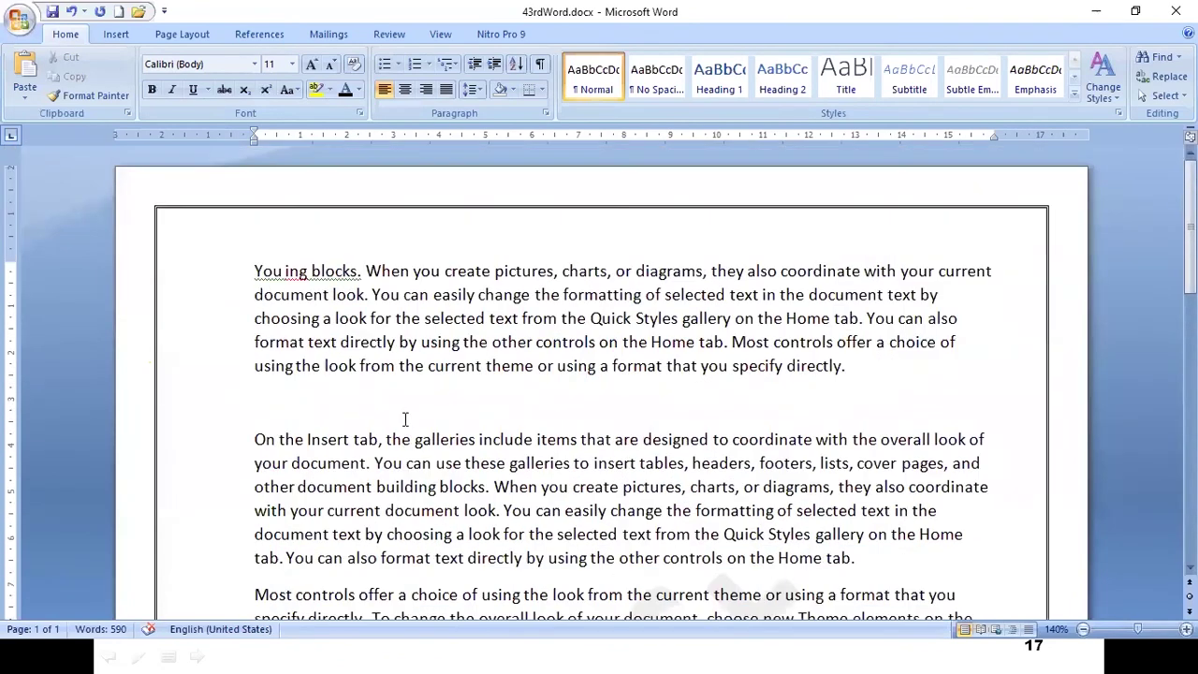
{"action": "scroll", "coordinate": [155, 438], "scroll_direction": "down", "scroll_amount": 2}
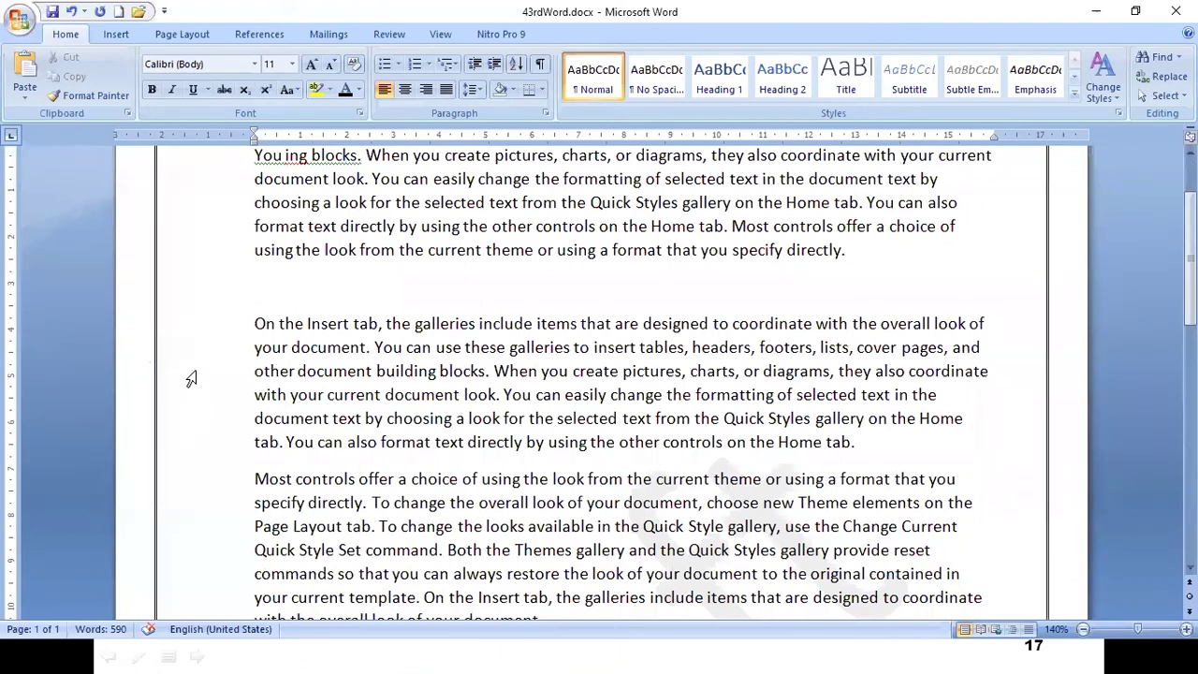
{"action": "left_click", "coordinate": [191, 378]}
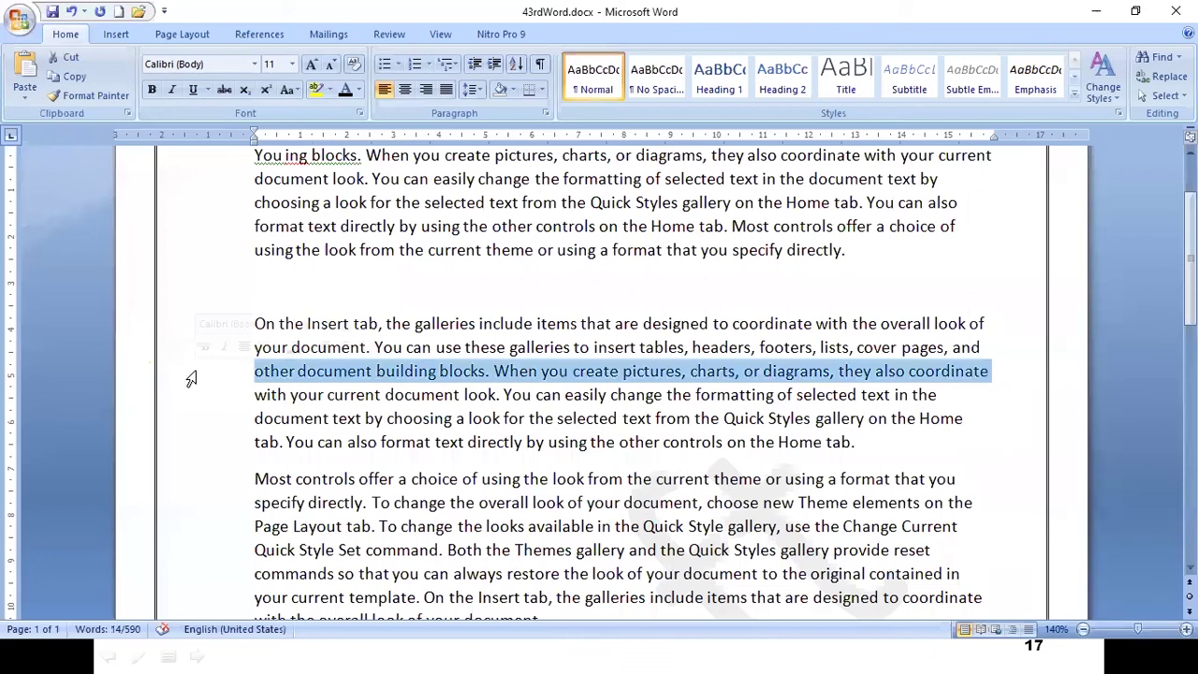
{"action": "left_click", "coordinate": [369, 423]}
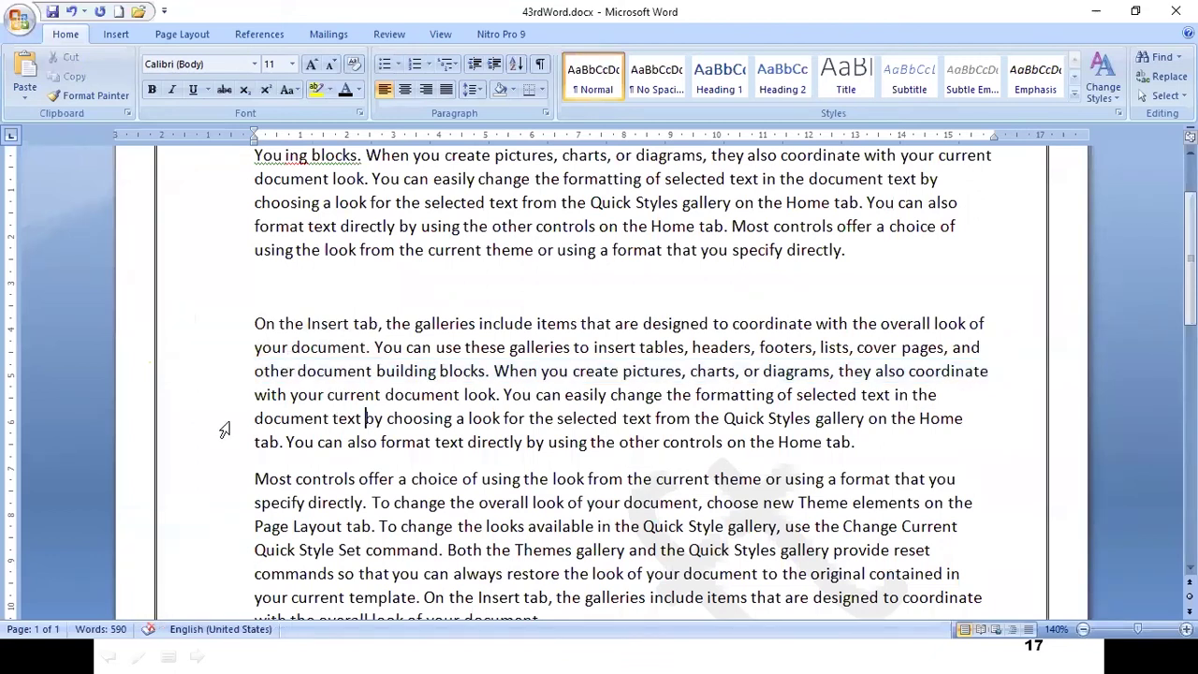
{"action": "double_click", "coordinate": [189, 375]}
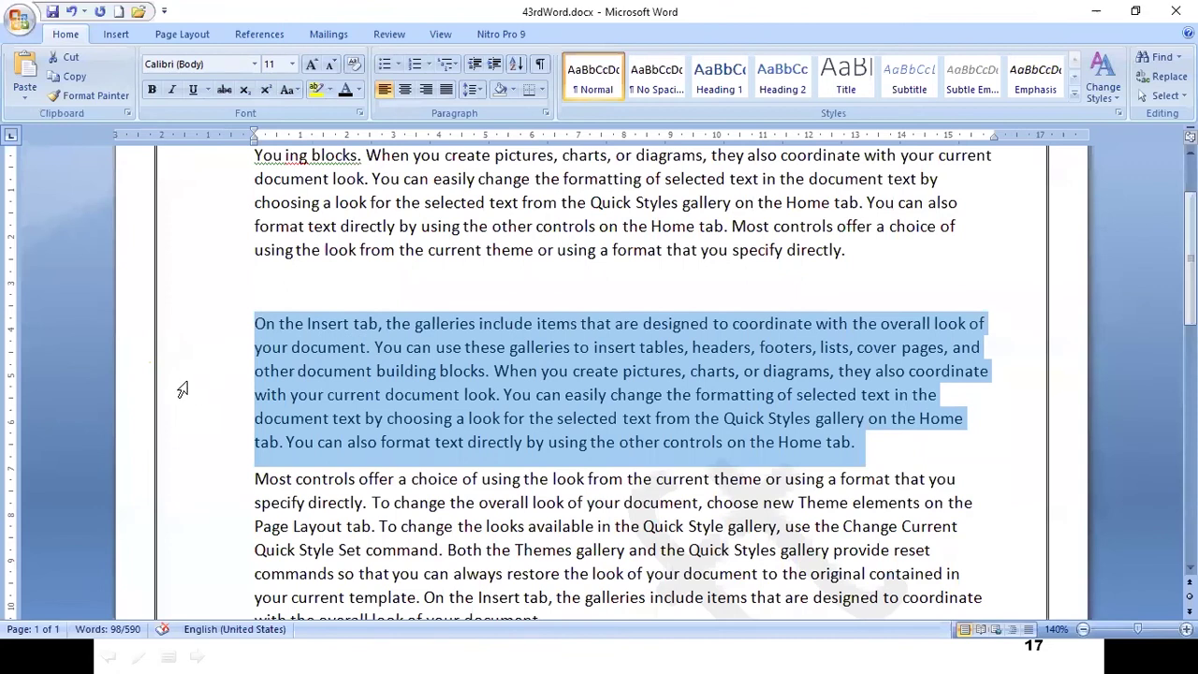
- Select the whole paragraph starting "You can use these galleries", consult the PowerPoint slide, and select the line starting "your current template" in Word
{"action": "scroll", "coordinate": [182, 389], "scroll_direction": "down", "scroll_amount": 5}
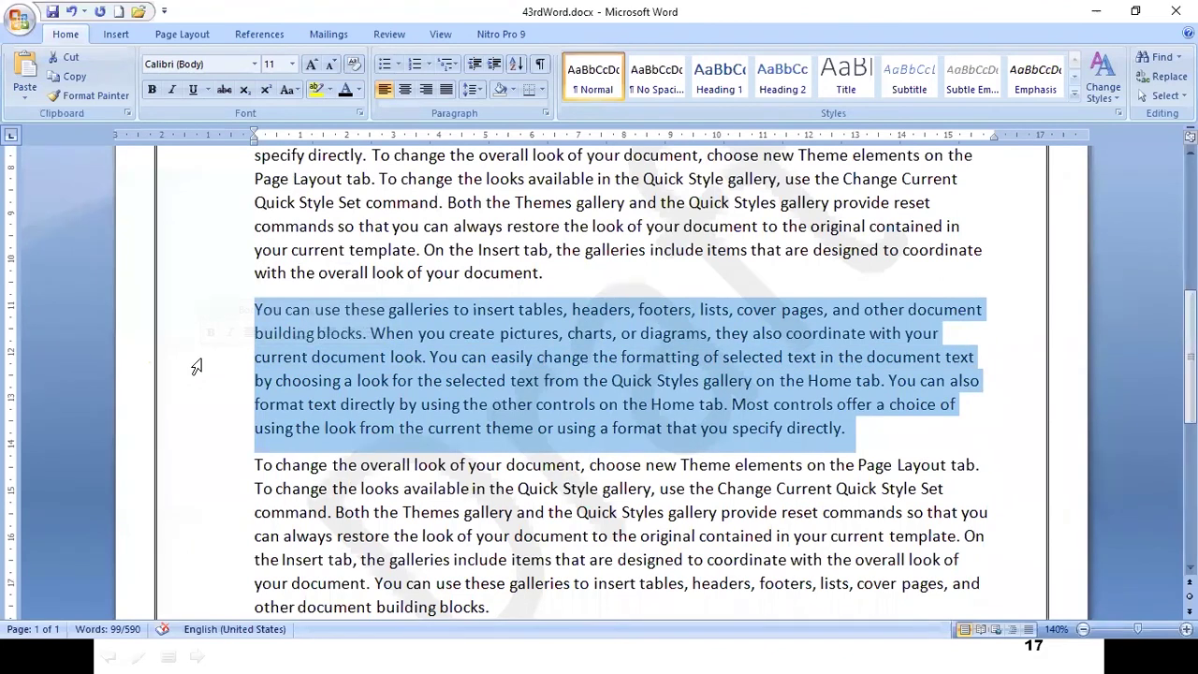
{"action": "left_click", "coordinate": [197, 367]}
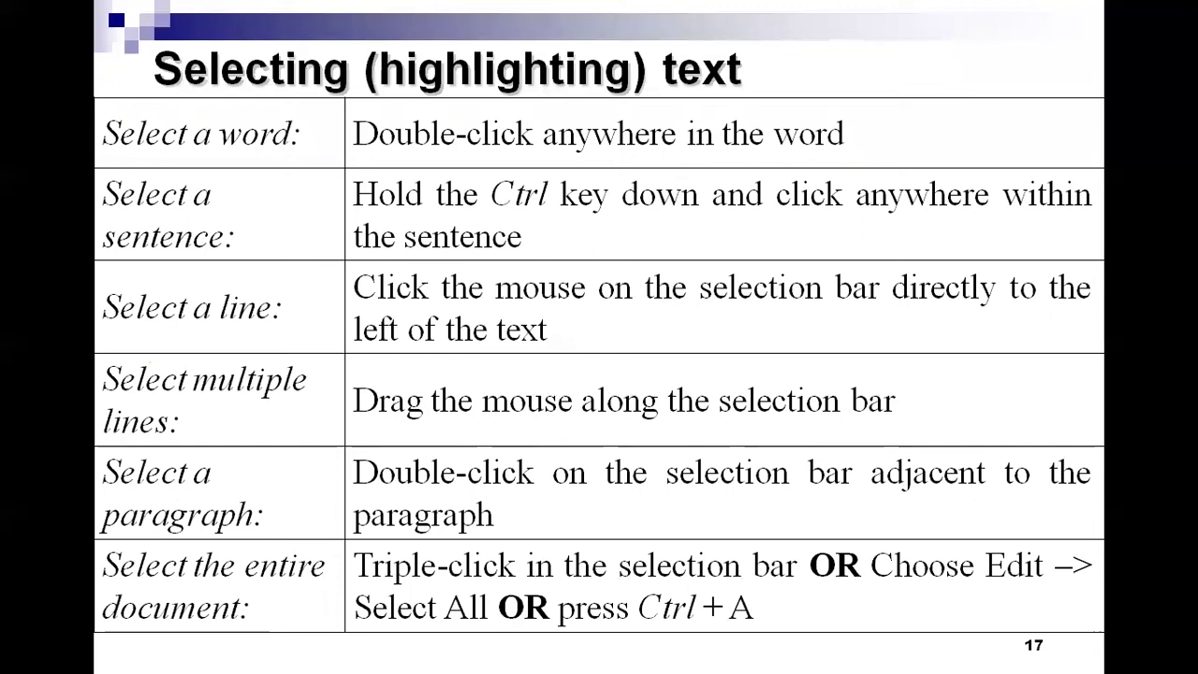
{"action": "key", "text": "ctrl+a"}
{"action": "key", "text": "alt+Tab"}
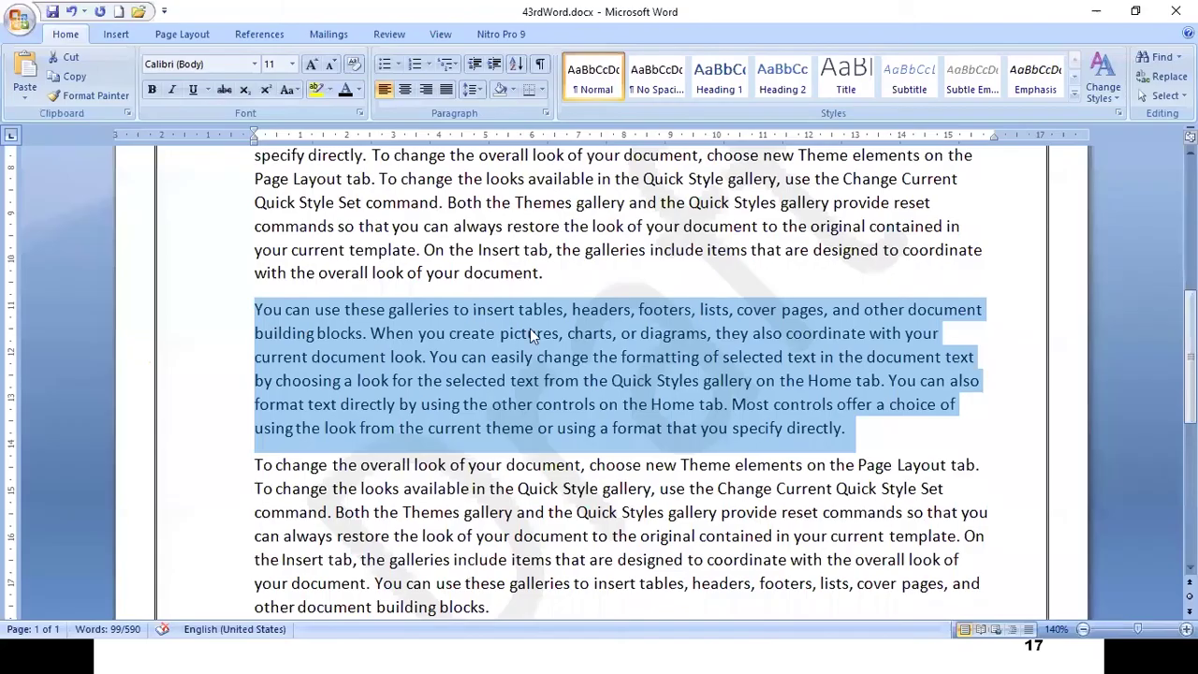
{"action": "left_click", "coordinate": [183, 247]}
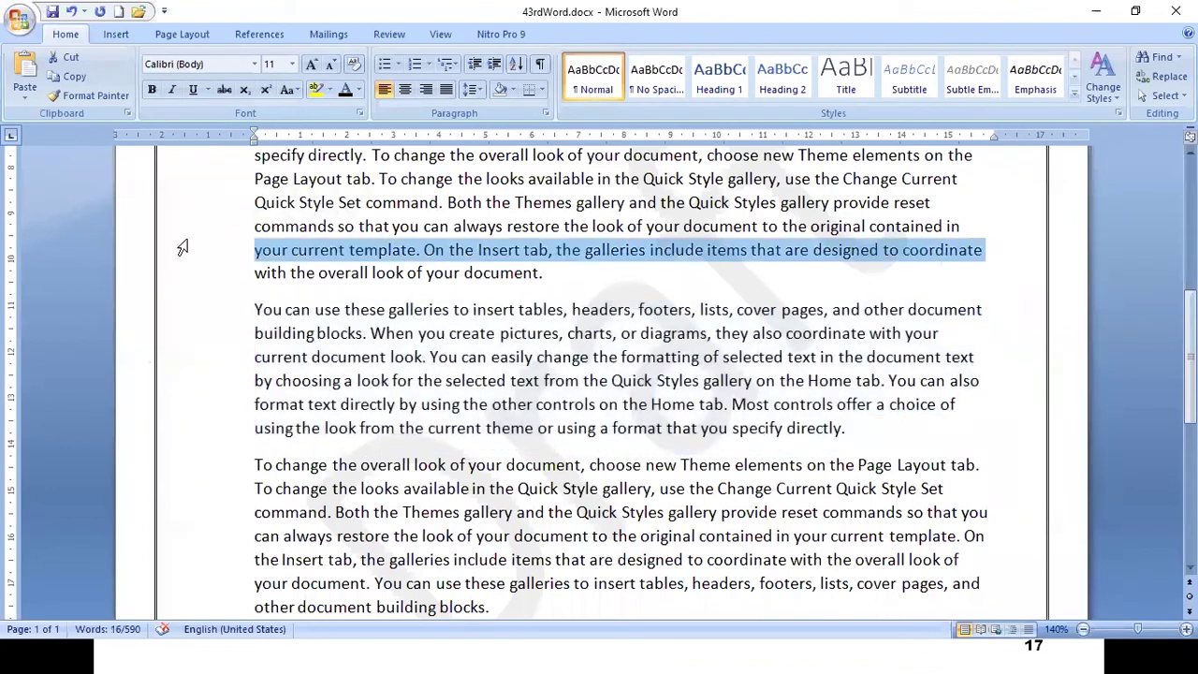
- Select the paragraph beginning "Most controls offer a choice", extend the selection to the entire document, and clear it
{"action": "double_click", "coordinate": [183, 247]}
{"action": "scroll", "coordinate": [182, 247], "scroll_direction": "up", "scroll_amount": 2}
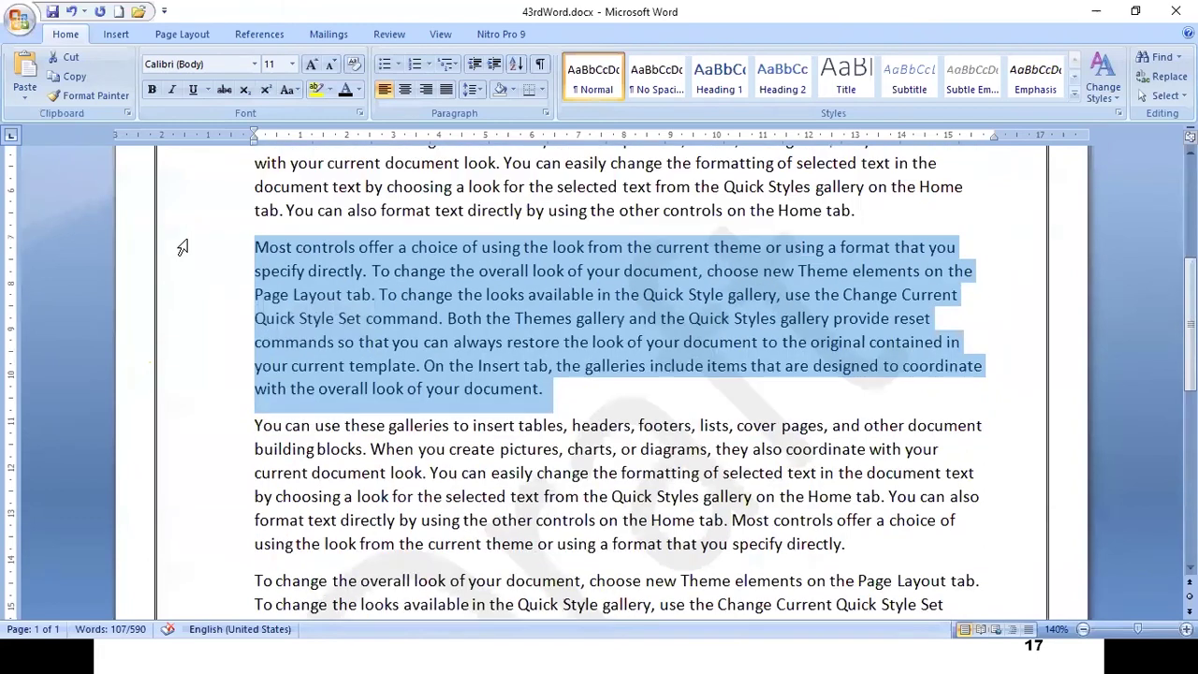
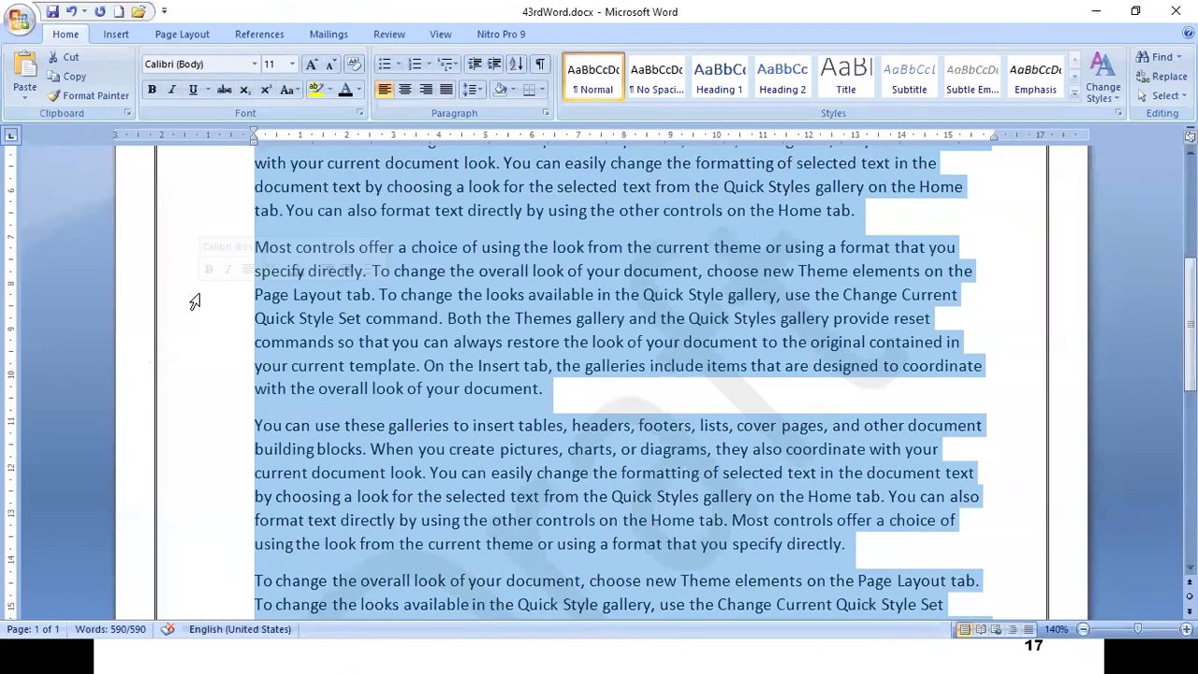
{"action": "left_click", "coordinate": [389, 366]}
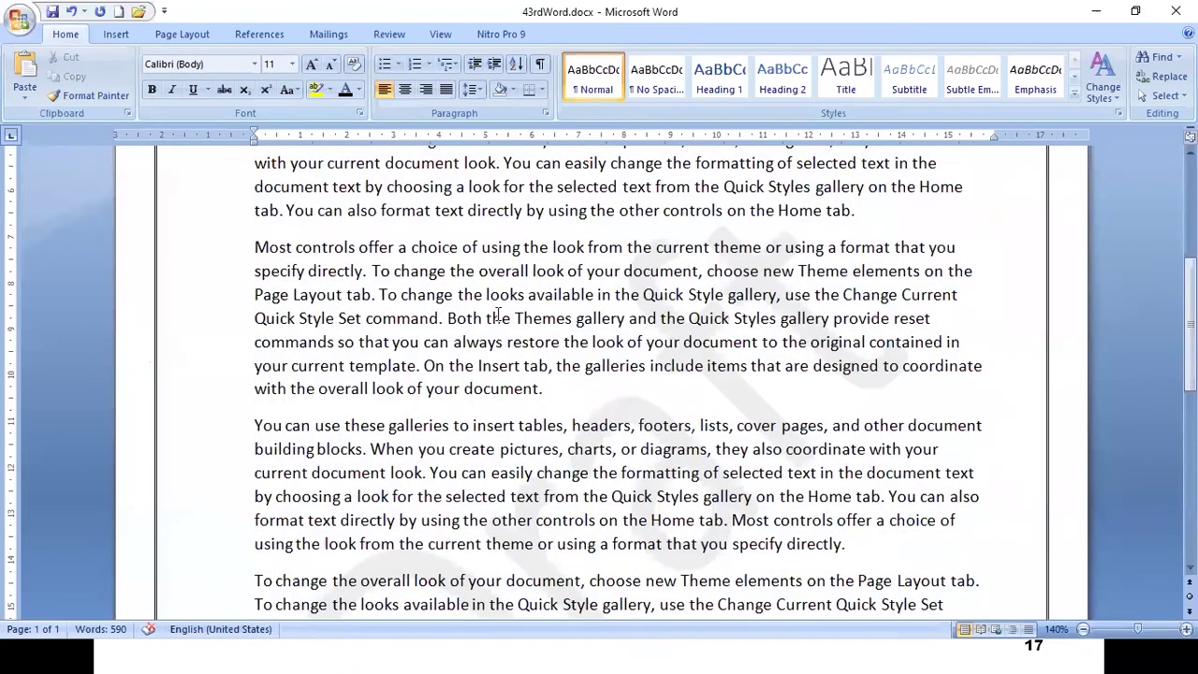
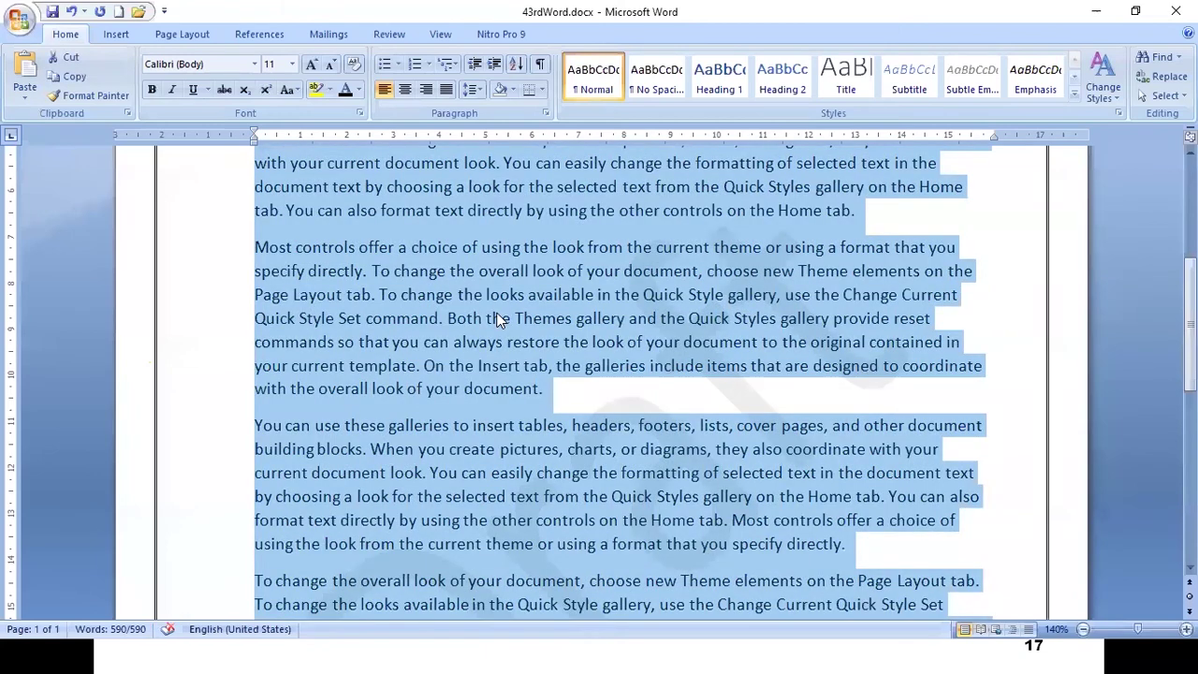
- Select the entire document again, check the selection through to the last paragraph, and deselect it at the empty line below the first paragraph
{"action": "scroll", "coordinate": [498, 319], "scroll_direction": "down", "scroll_amount": 15}
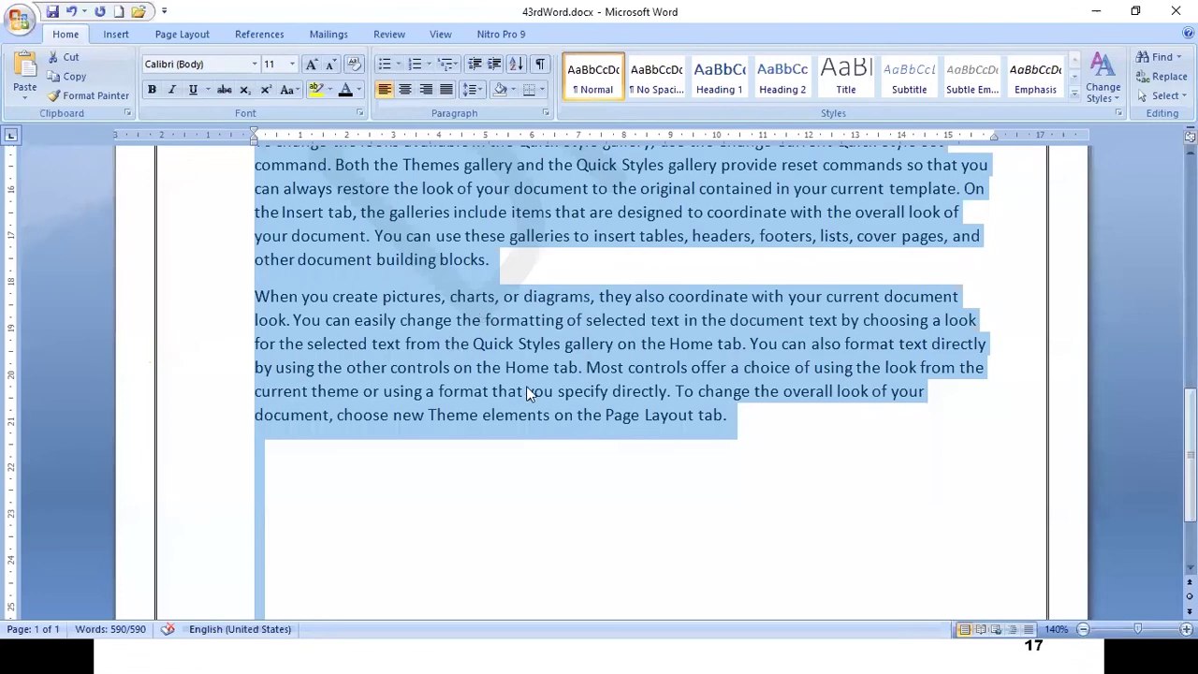
{"action": "scroll", "coordinate": [526, 384], "scroll_direction": "up", "scroll_amount": 10}
{"action": "scroll", "coordinate": [530, 372], "scroll_direction": "up", "scroll_amount": 3}
{"action": "left_click", "coordinate": [562, 393]}
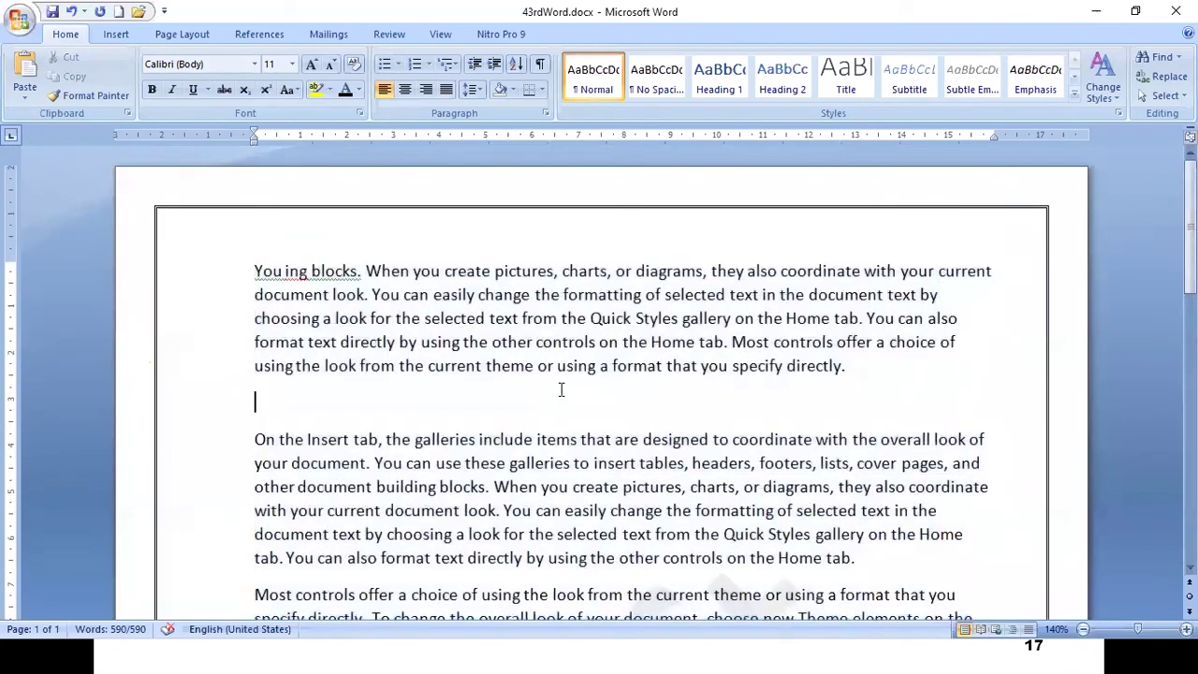
- Practise selecting passages of text within the second and third paragraphs, clearing each selection
{"action": "scroll", "coordinate": [474, 423], "scroll_direction": "down", "scroll_amount": 2}
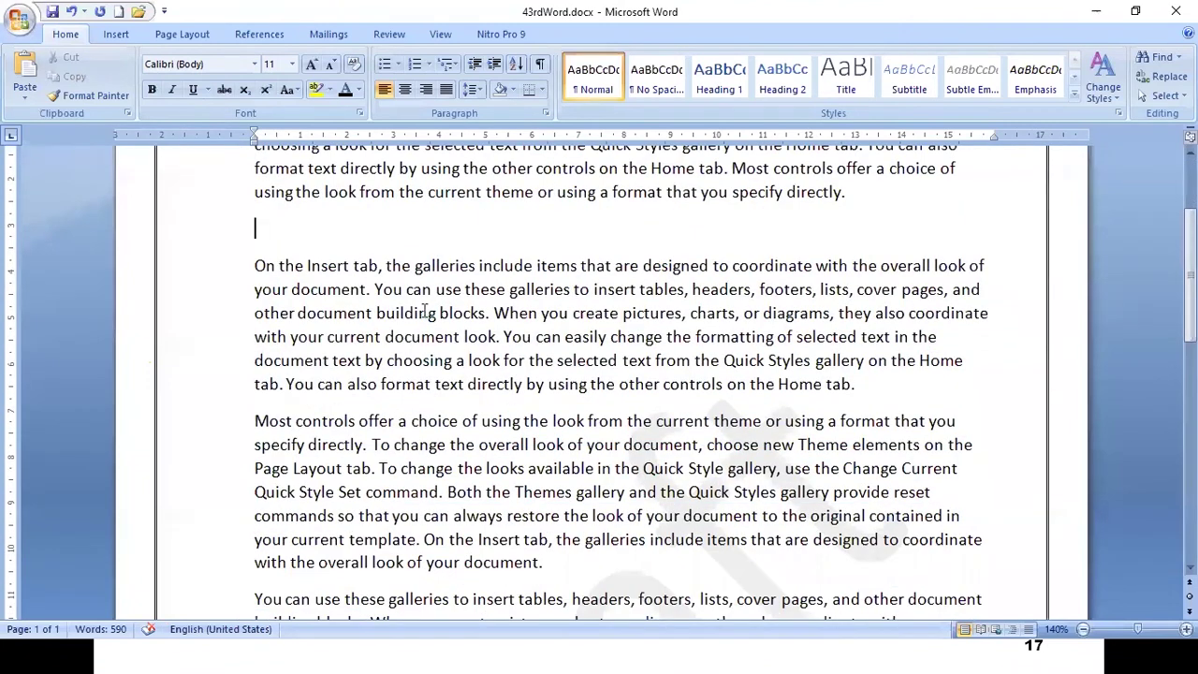
{"action": "left_click_drag", "start_coordinate": [435, 291], "coordinate": [610, 337]}
{"action": "left_click", "coordinate": [580, 384]}
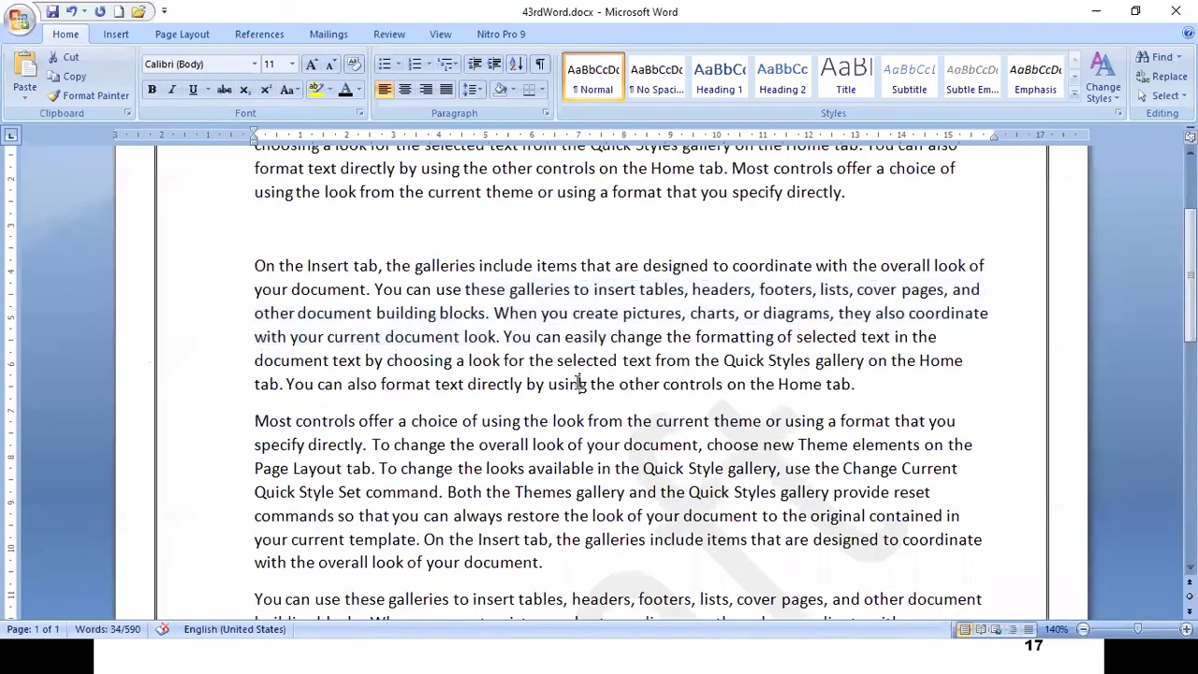
{"action": "left_click_drag", "start_coordinate": [429, 444], "coordinate": [538, 482]}
{"action": "left_click", "coordinate": [587, 337]}
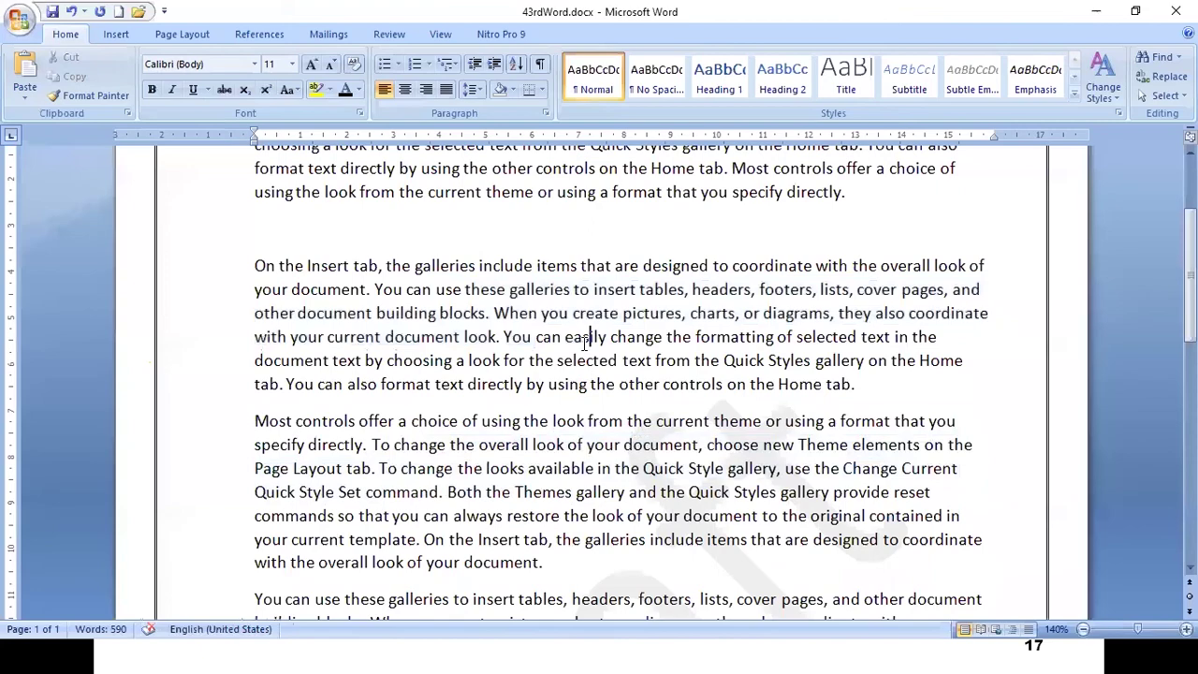
- Switch to the PowerPoint slide show and advance to the "Move, Copy & Paste" slide
{"action": "key", "text": "alt+Tab"}
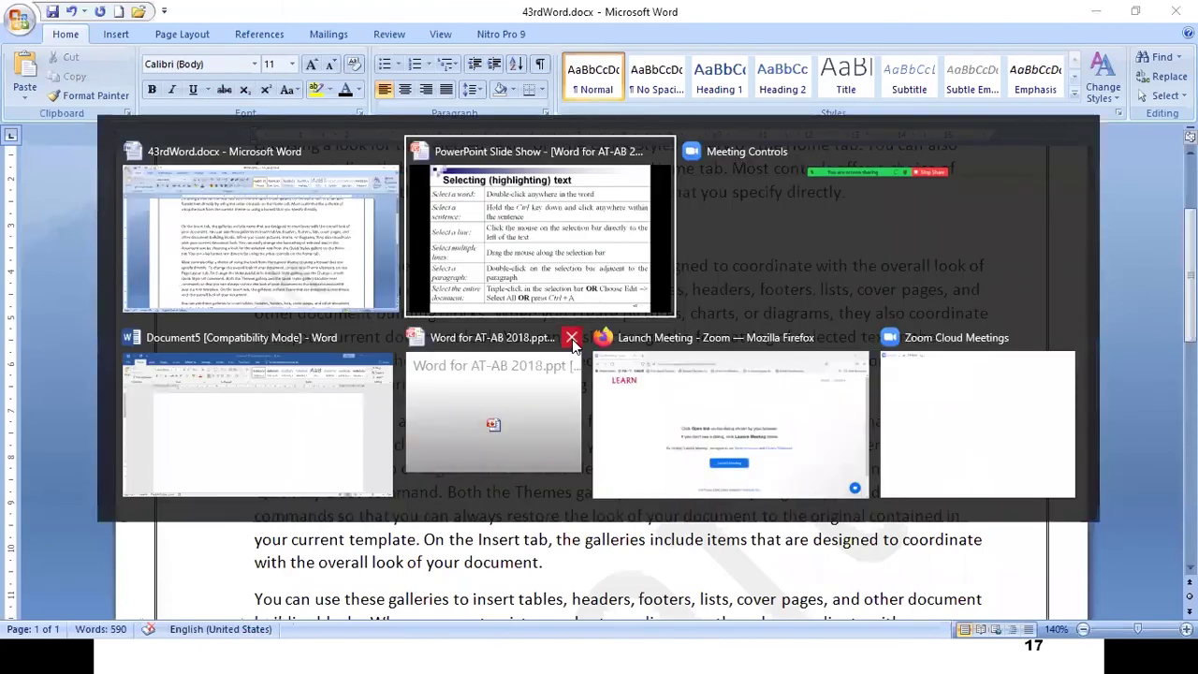
{"action": "key", "text": "Right"}
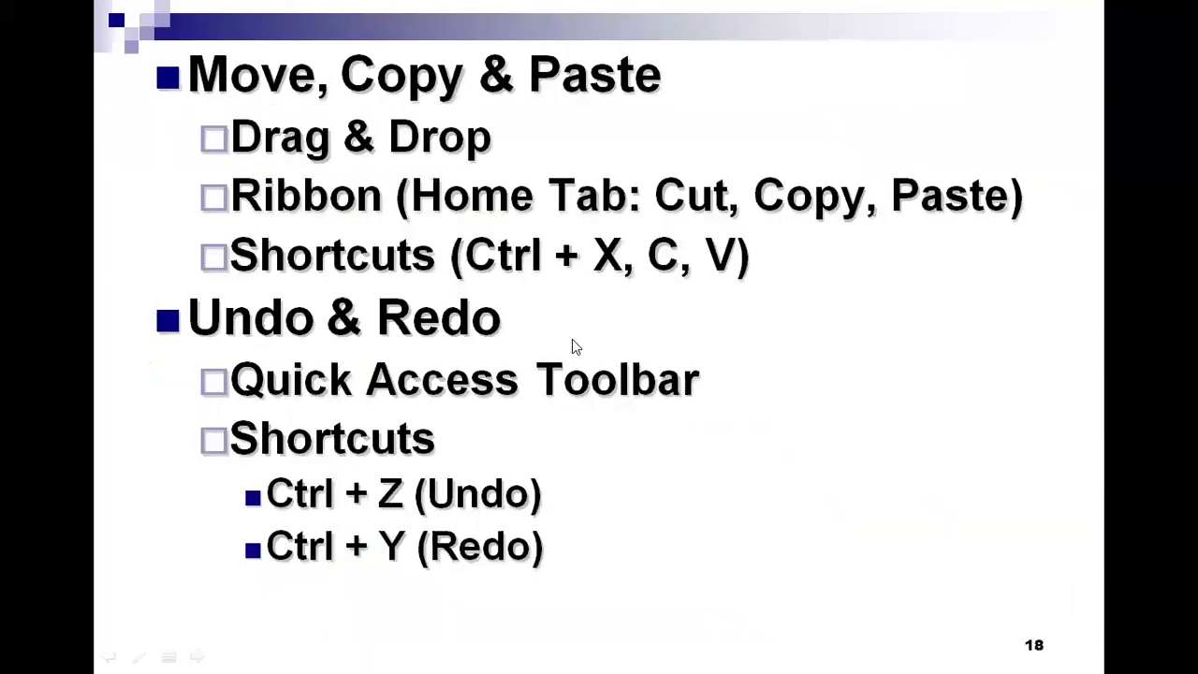
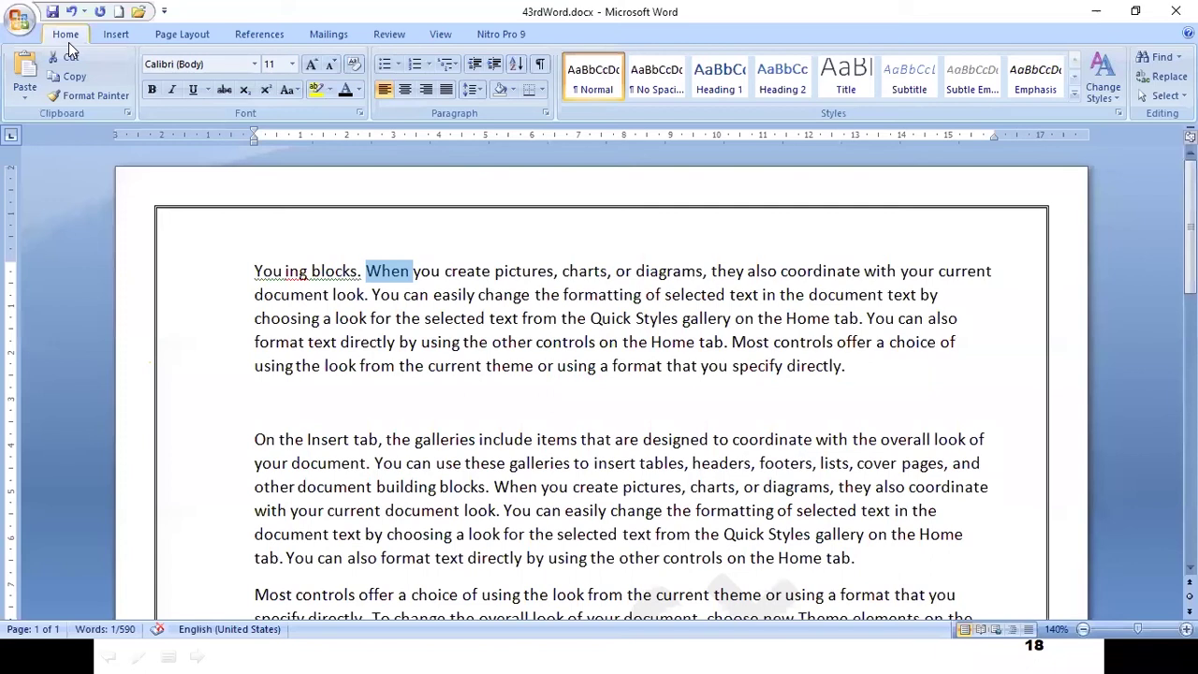
- In the Word document, move "When" from the first line to the end of the first paragraph and view its paste options
{"action": "left_click", "coordinate": [446, 295]}
{"action": "scroll", "coordinate": [403, 244], "scroll_direction": "down", "scroll_amount": 1}
{"action": "double_click", "coordinate": [389, 213]}
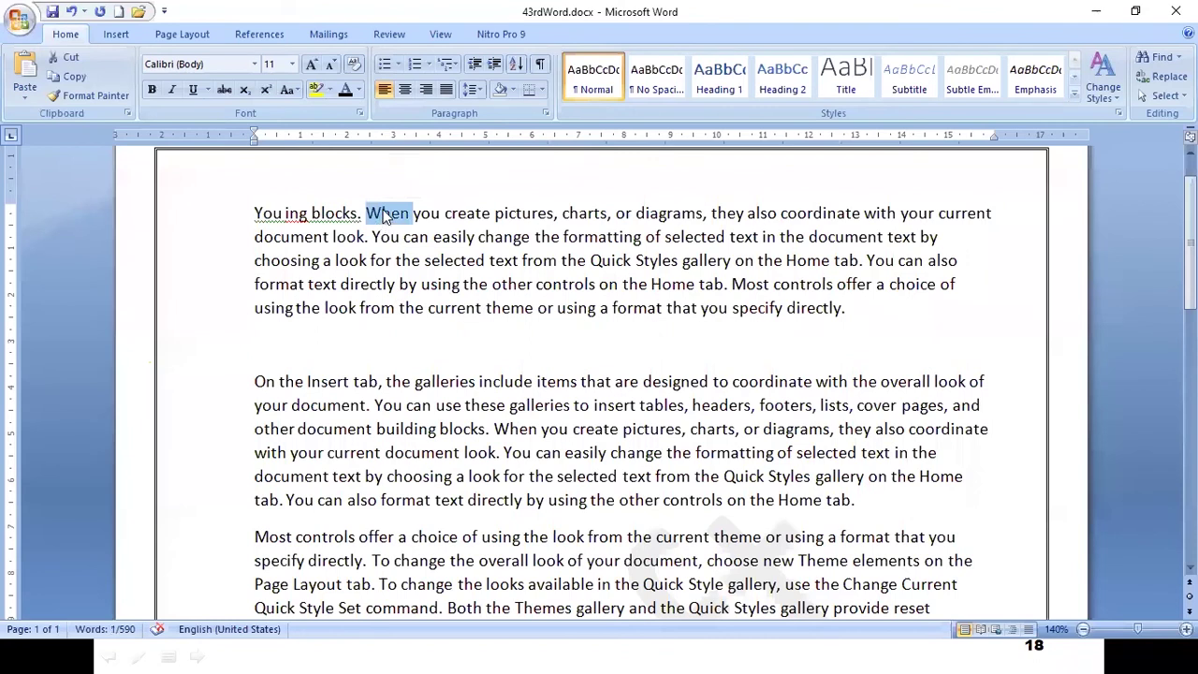
{"action": "left_click_drag", "start_coordinate": [381, 217], "coordinate": [859, 323]}
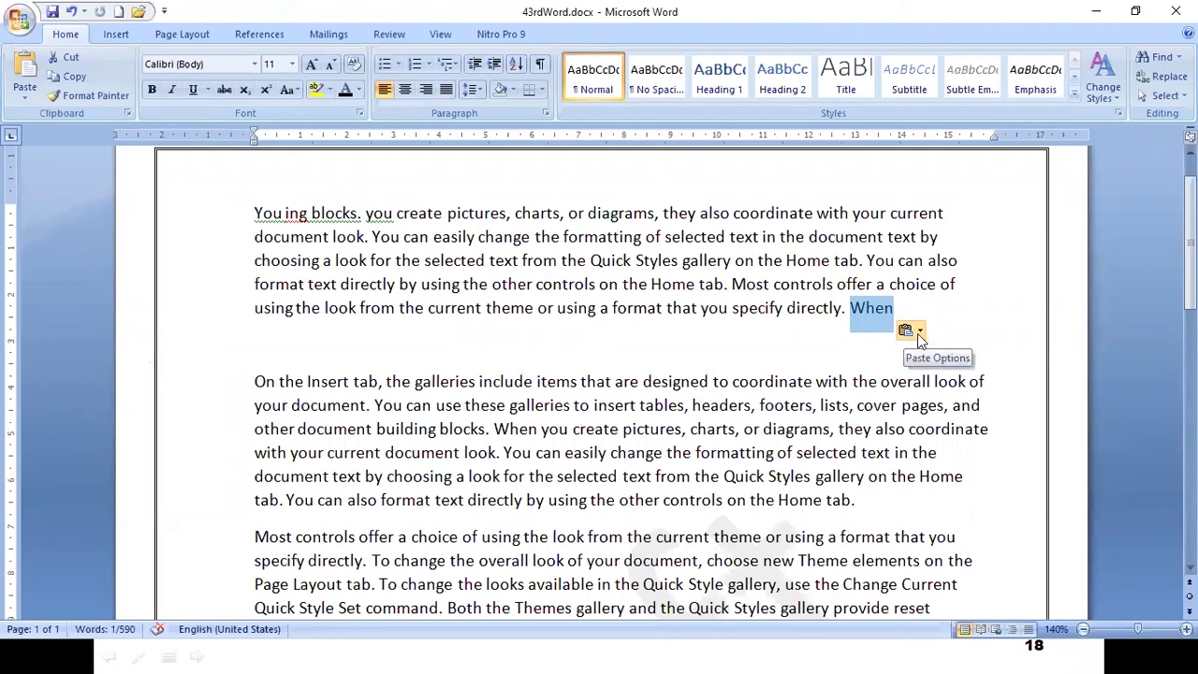
{"action": "left_click", "coordinate": [919, 334]}
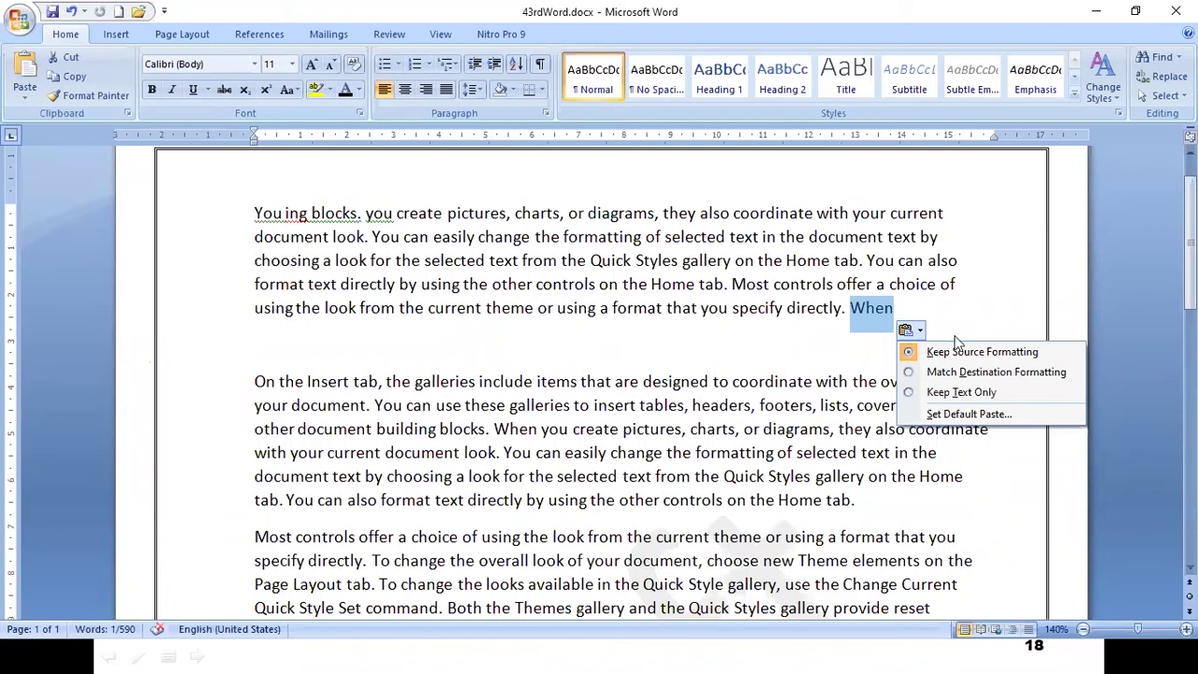
{"action": "left_click", "coordinate": [773, 429]}
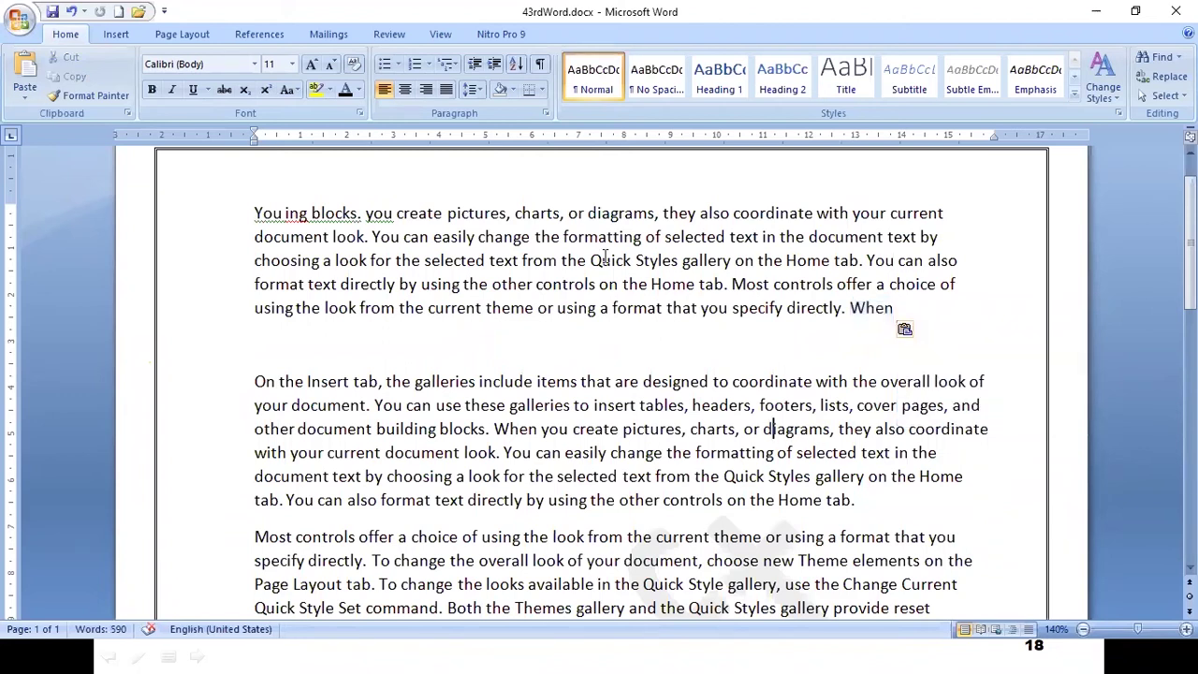
- Move the entire first paragraph to the end of the paragraph beginning "On the Insert tab"
{"action": "triple_click", "coordinate": [474, 210]}
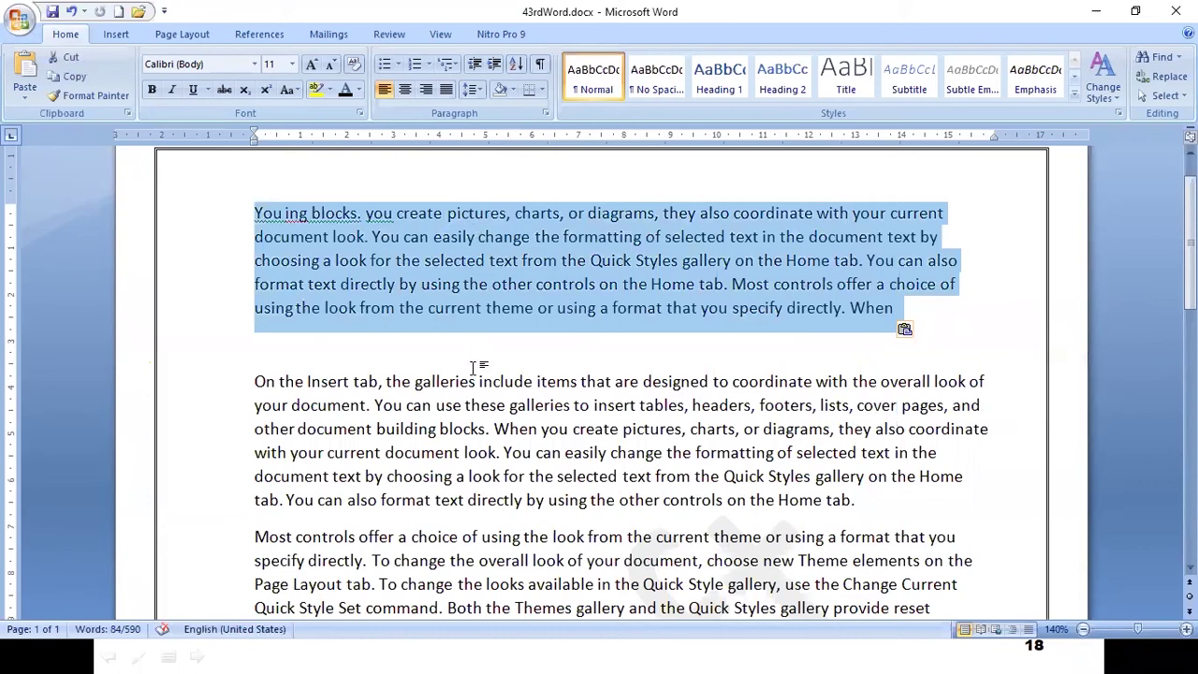
{"action": "left_click", "coordinate": [475, 365]}
{"action": "double_click", "coordinate": [475, 214]}
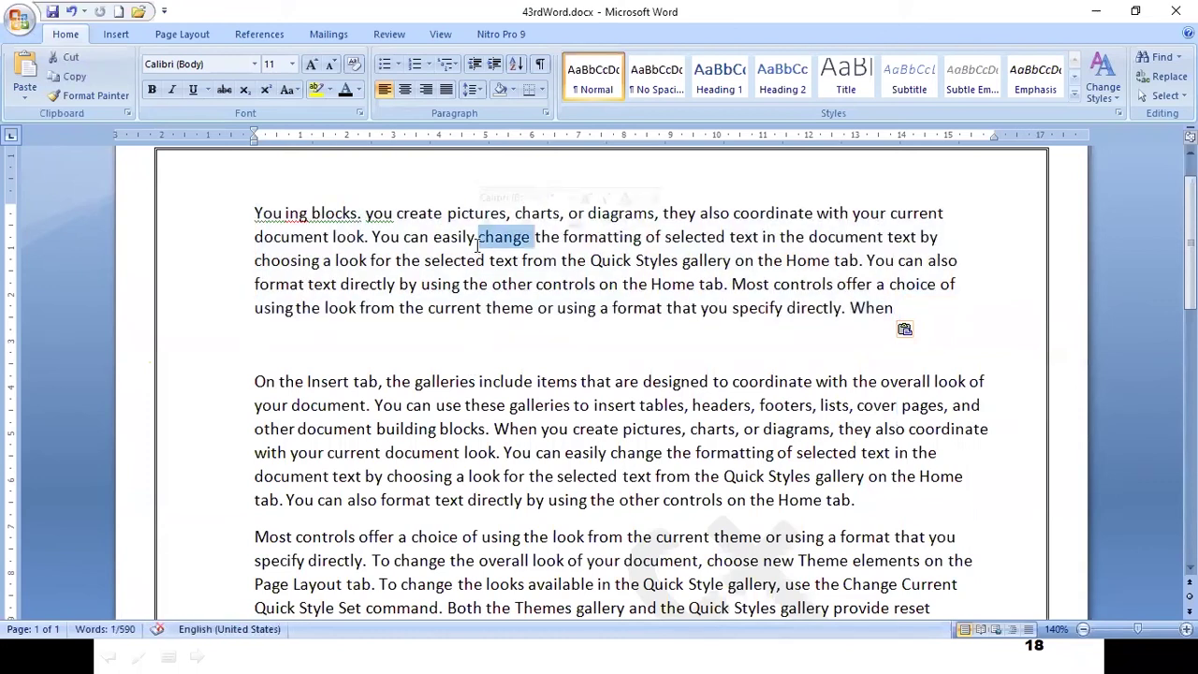
{"action": "triple_click", "coordinate": [484, 240]}
{"action": "left_click_drag", "start_coordinate": [484, 240], "coordinate": [861, 508]}
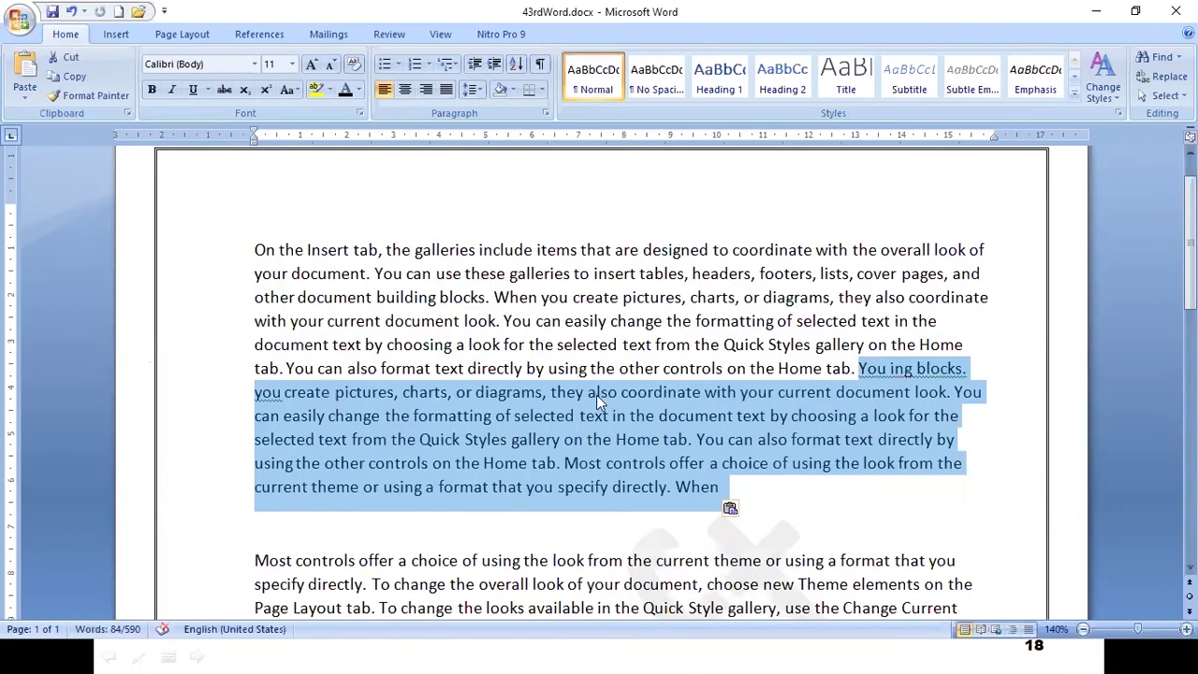
{"action": "left_click", "coordinate": [479, 250]}
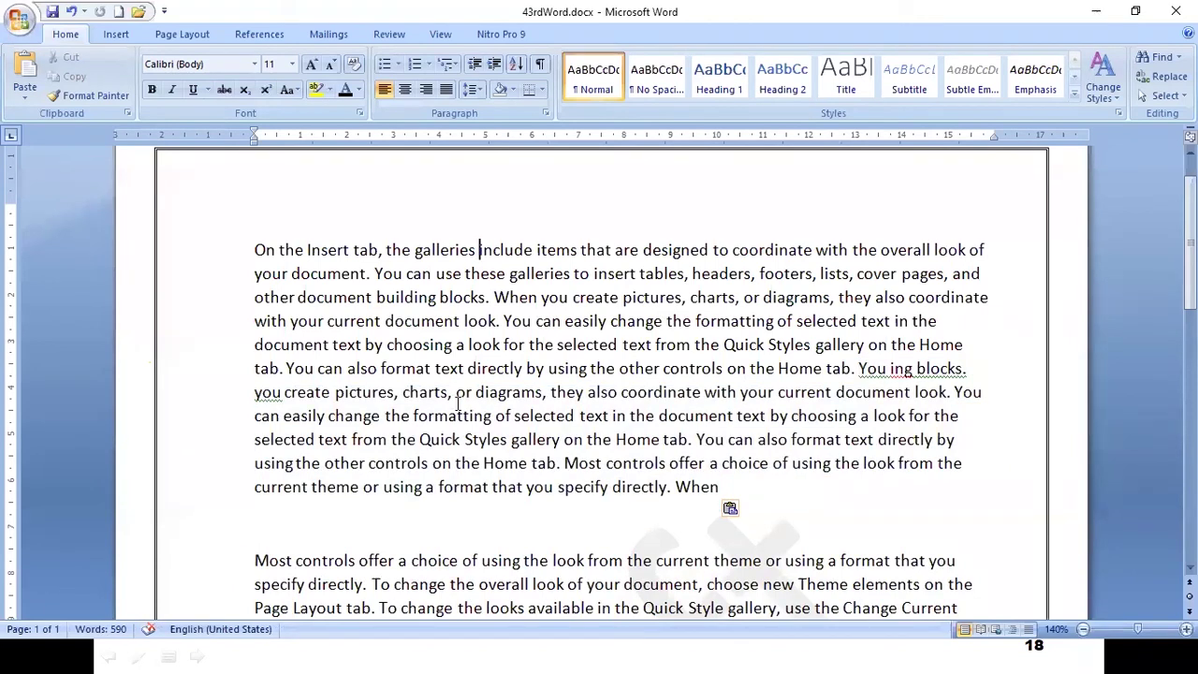
- Cut the word "Insert" from the first line and paste it on a new line below the first paragraph
{"action": "double_click", "coordinate": [328, 250]}
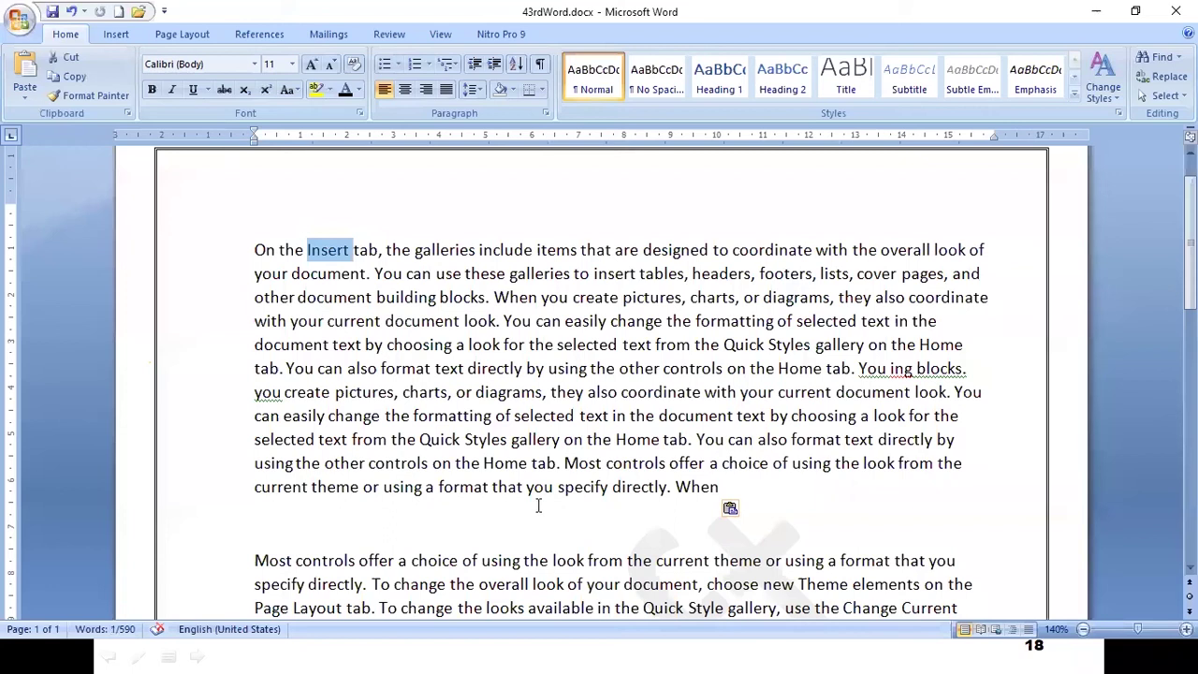
{"action": "key", "text": "ctrl+x"}
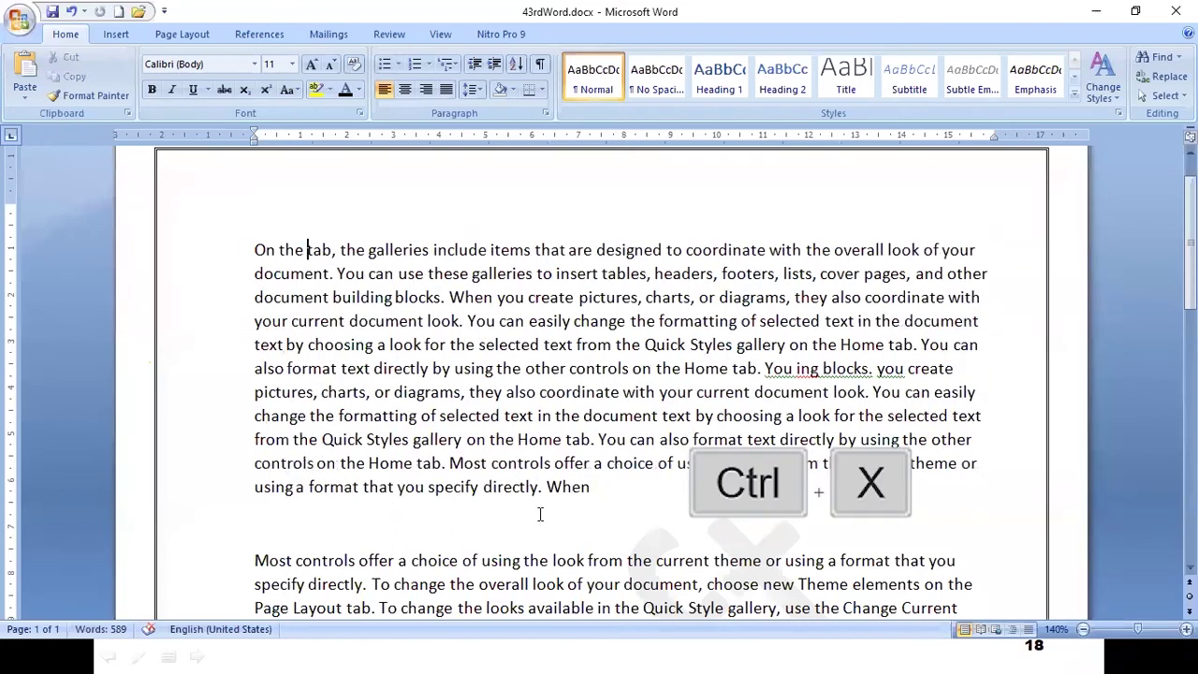
{"action": "left_click", "coordinate": [613, 499]}
{"action": "key", "text": "ctrl+Return"}
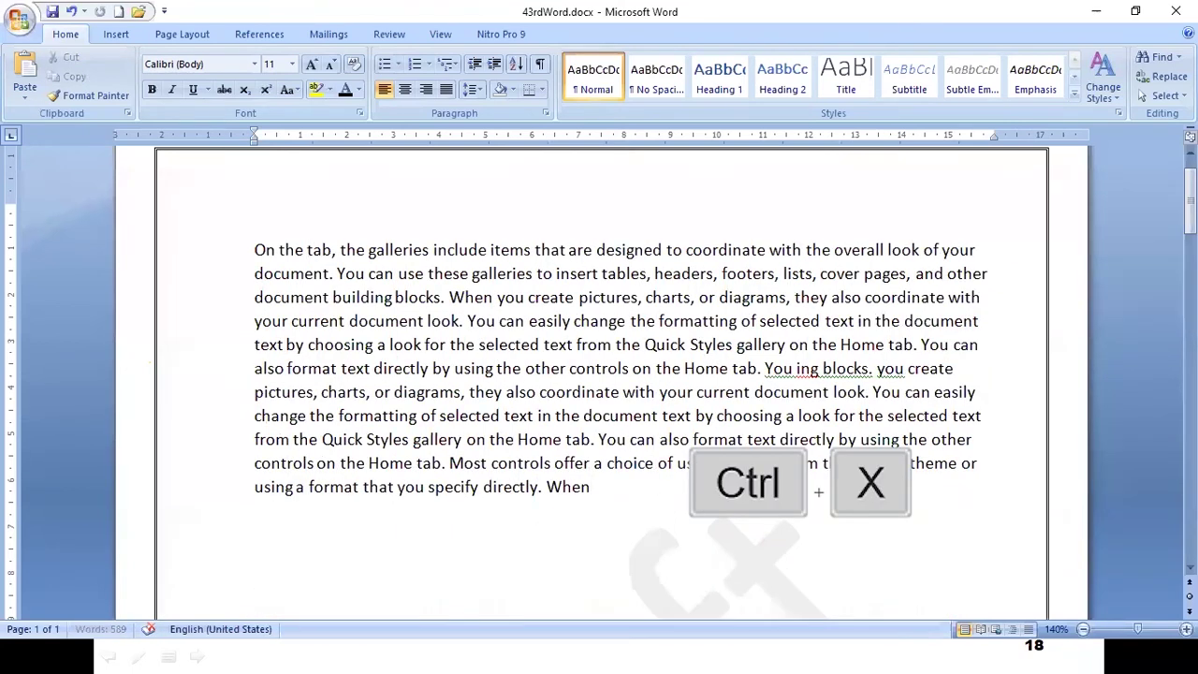
{"action": "key", "text": "ctrl+v"}
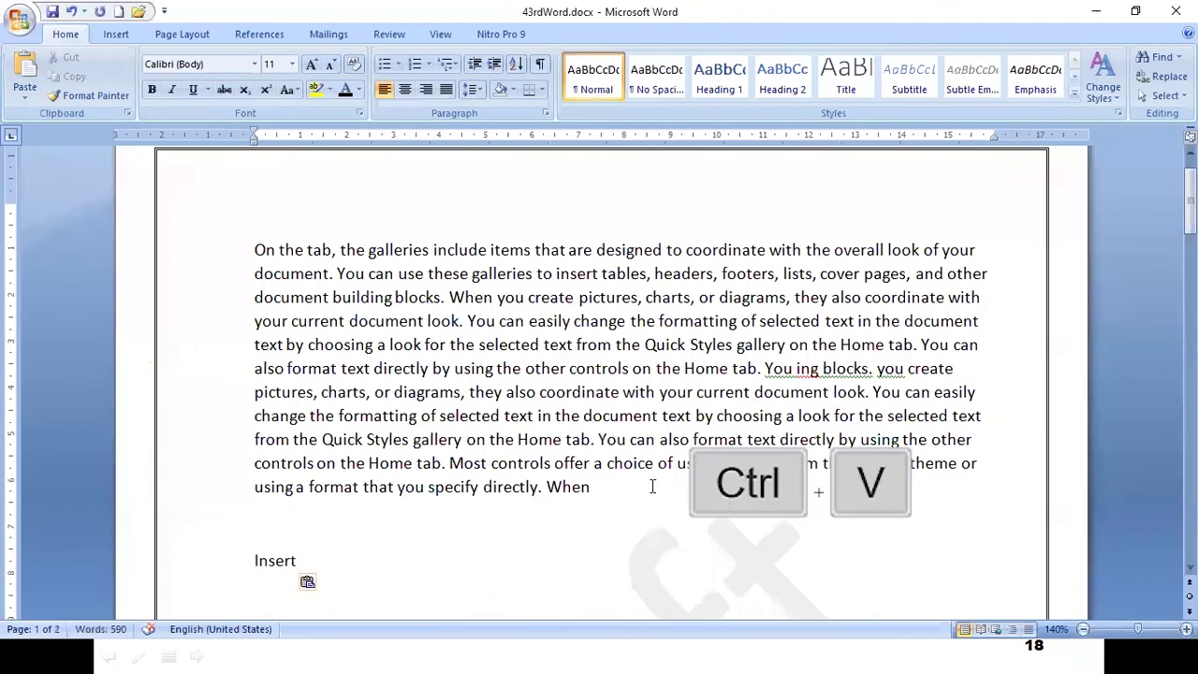
{"action": "scroll", "coordinate": [377, 383], "scroll_direction": "down", "scroll_amount": 4}
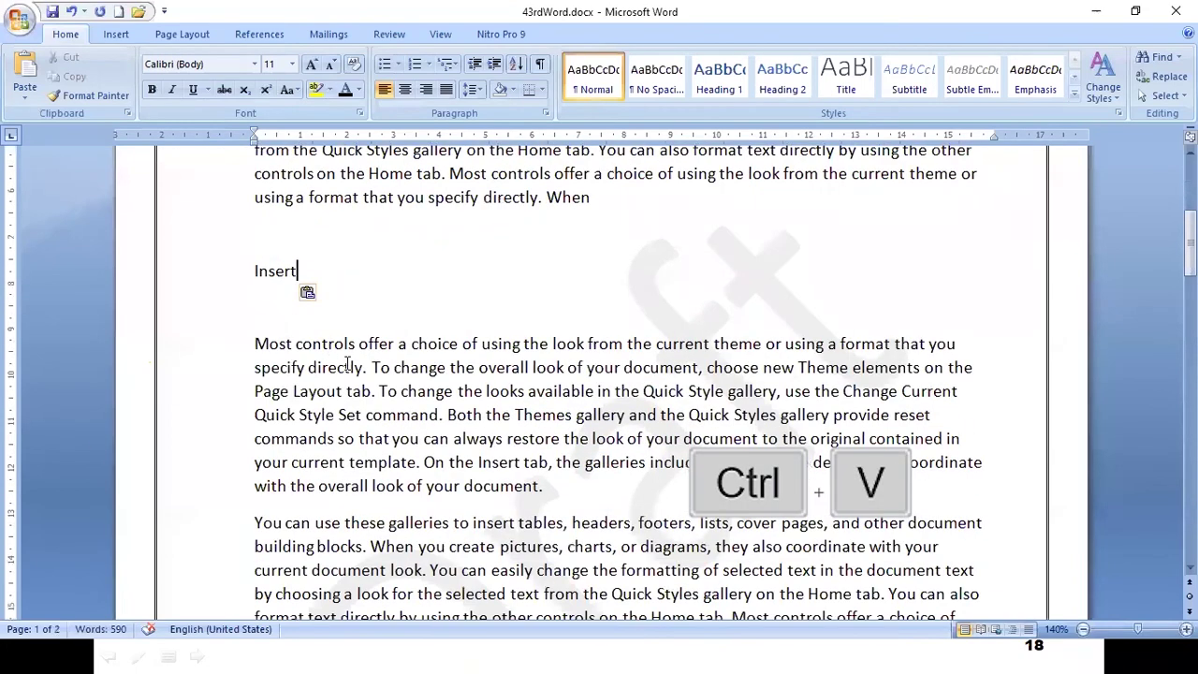
- Copy the word "specify" from the first paragraph, paste it after "Insert", and view the paste options without changing them
{"action": "double_click", "coordinate": [438, 197]}
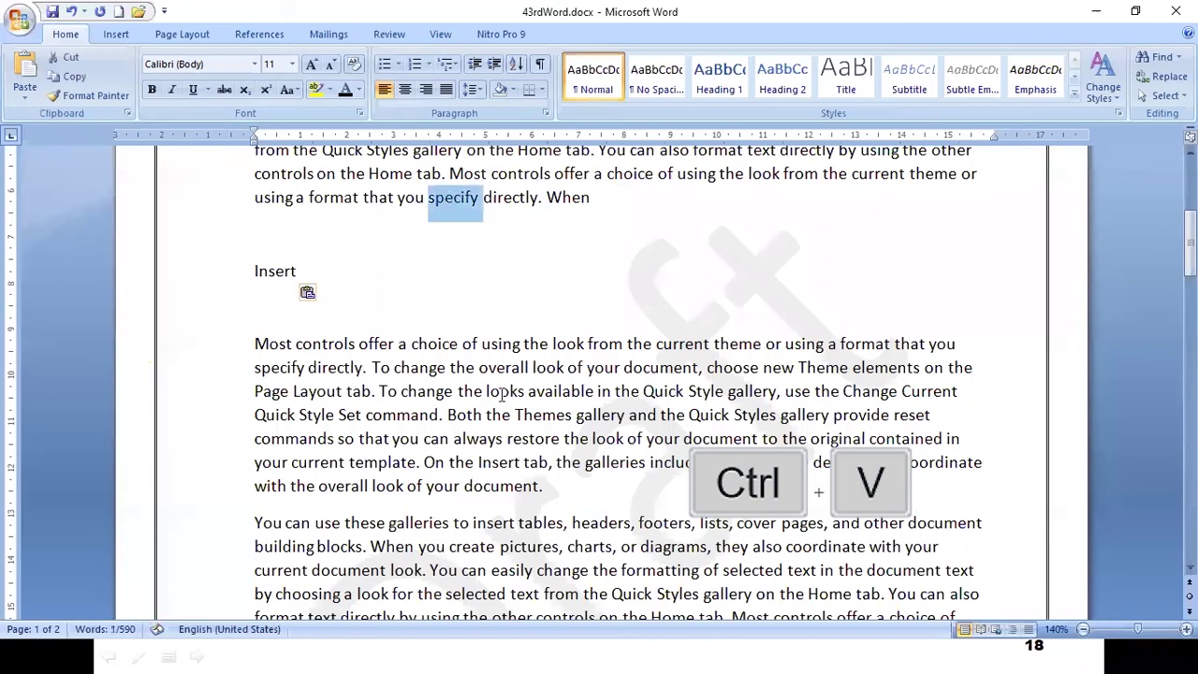
{"action": "key", "text": "ctrl+c"}
{"action": "left_click", "coordinate": [398, 283]}
{"action": "key", "text": "ctrl+v"}
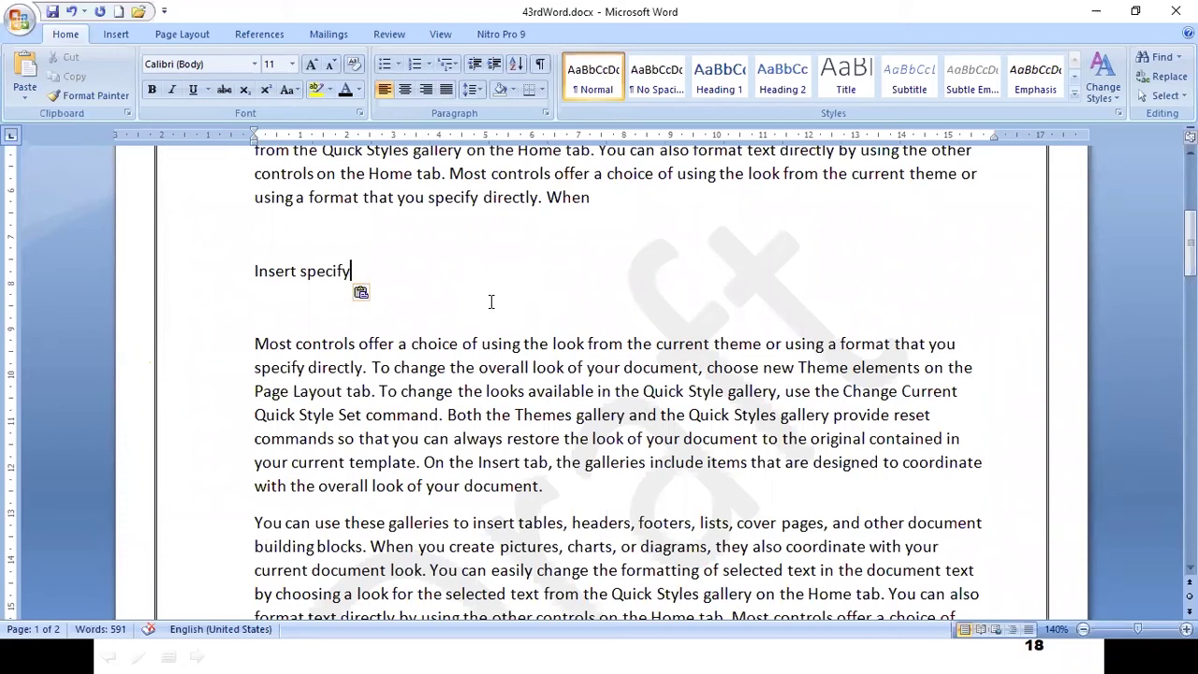
{"action": "left_click", "coordinate": [363, 293]}
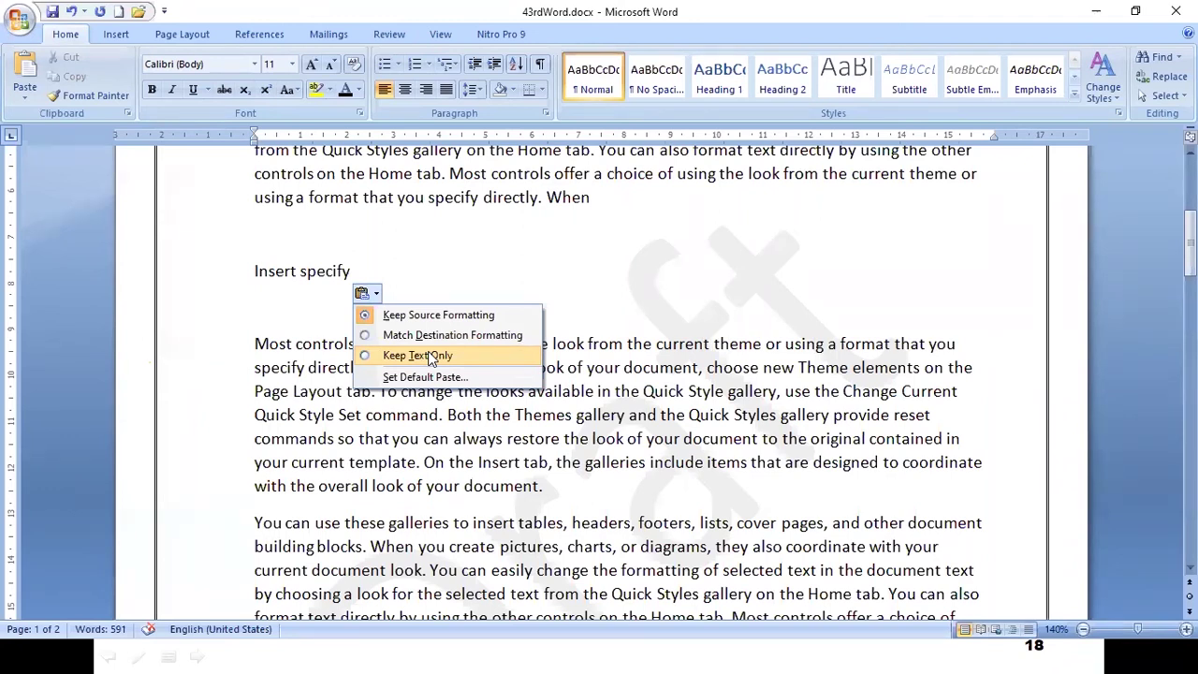
{"action": "left_click", "coordinate": [629, 353]}
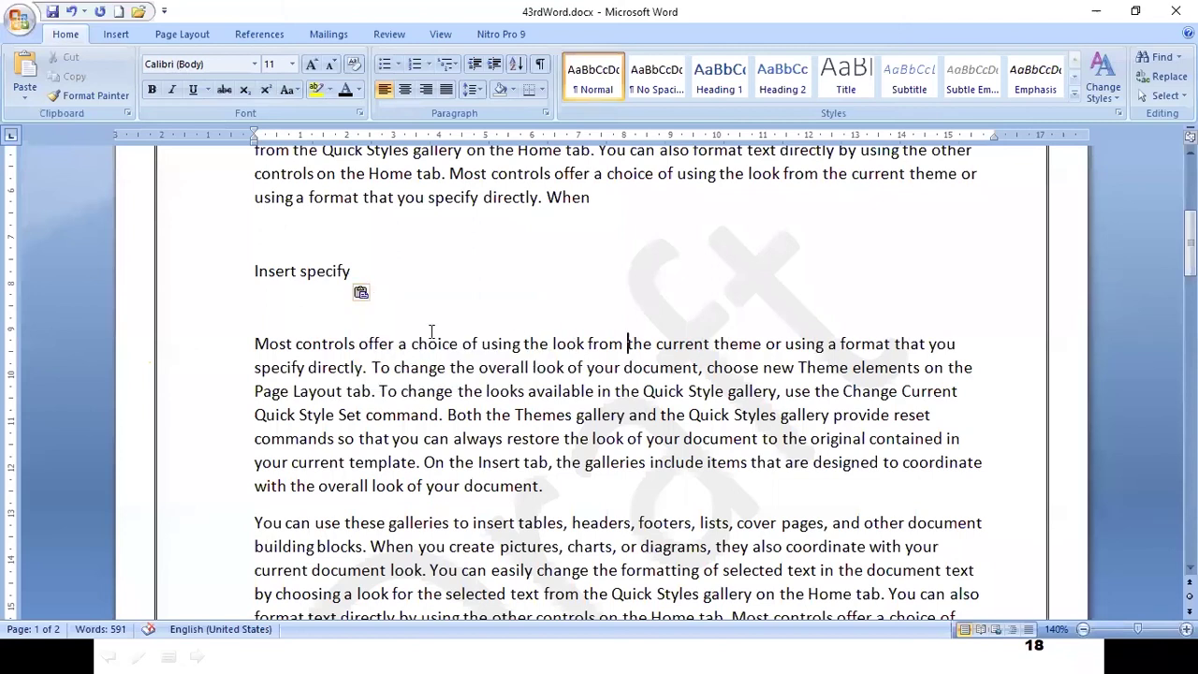
- Review the Undo & Redo points in the PowerPoint slide show and return to the Word document's first paragraph
{"action": "key", "text": "alt+Tab"}
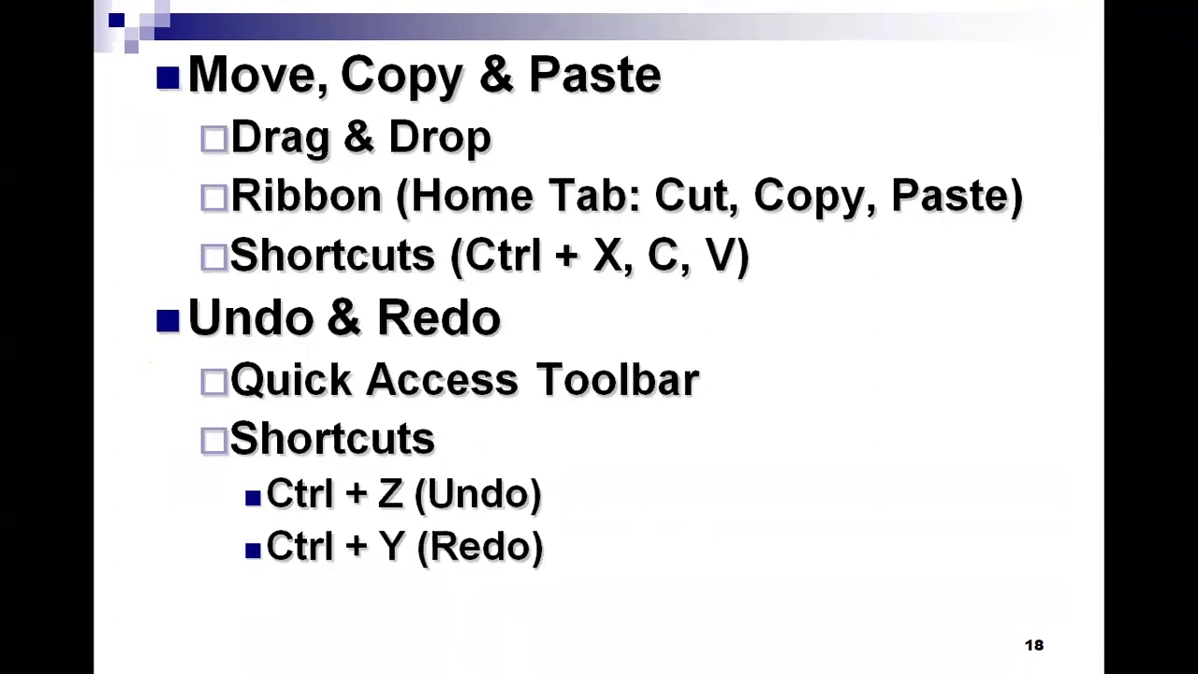
{"action": "key", "text": "alt+Tab"}
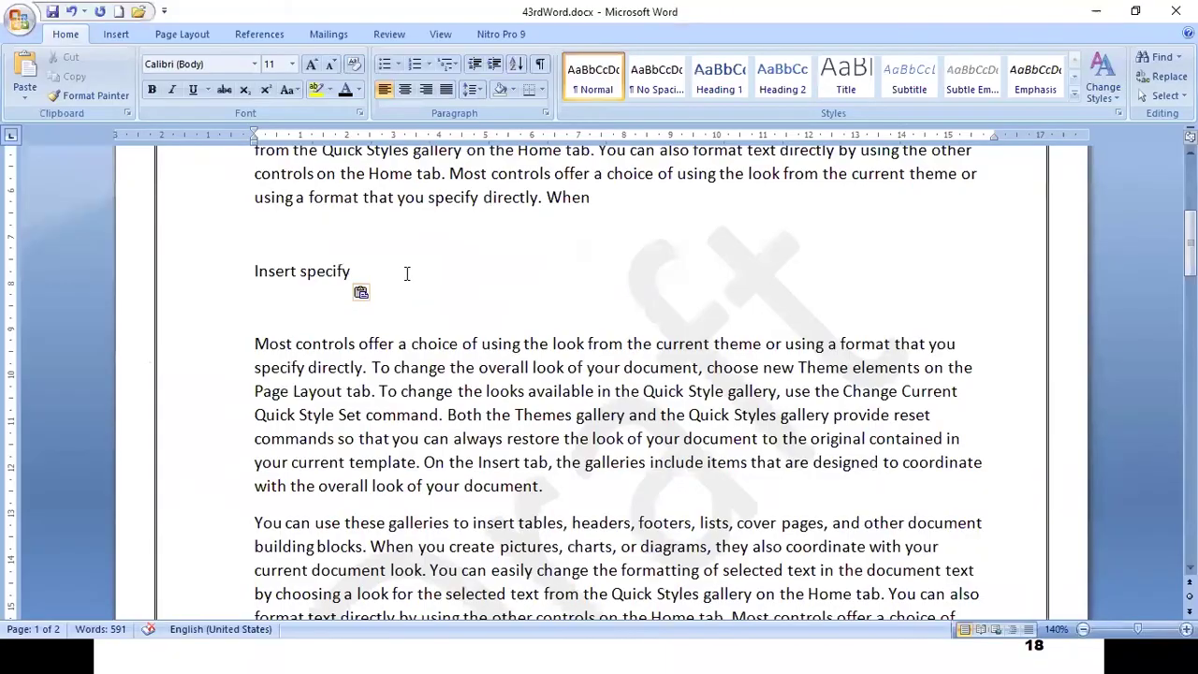
{"action": "scroll", "coordinate": [427, 290], "scroll_direction": "up", "scroll_amount": 5}
{"action": "scroll", "coordinate": [661, 425], "scroll_direction": "down", "scroll_amount": 2}
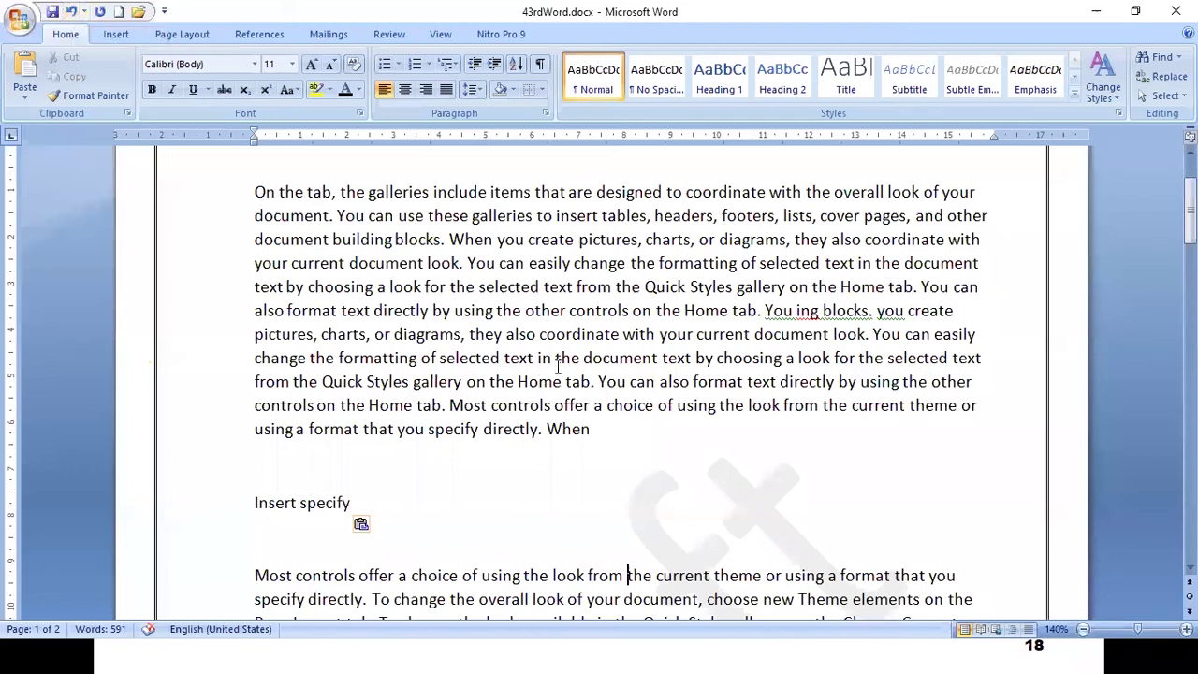
- Undo the pastes of "specify" and "Insert" and the new lines added below the first paragraph
{"action": "key", "text": "ctrl+z"}
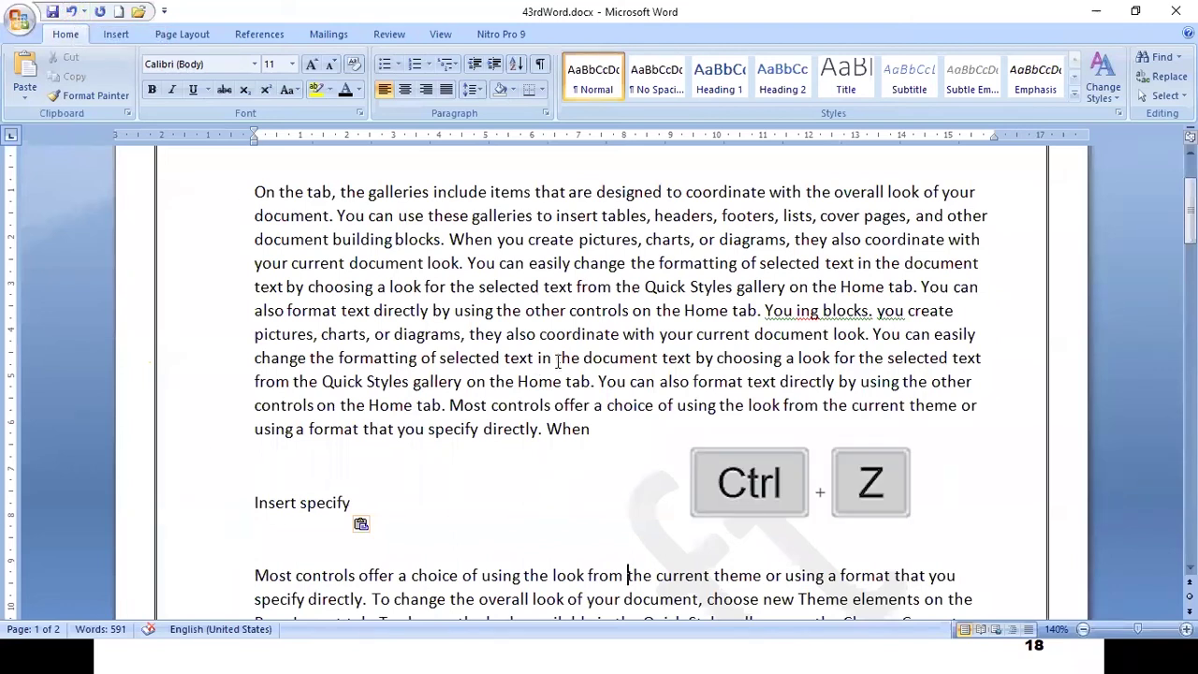
{"action": "key", "text": "ctrl+z"}
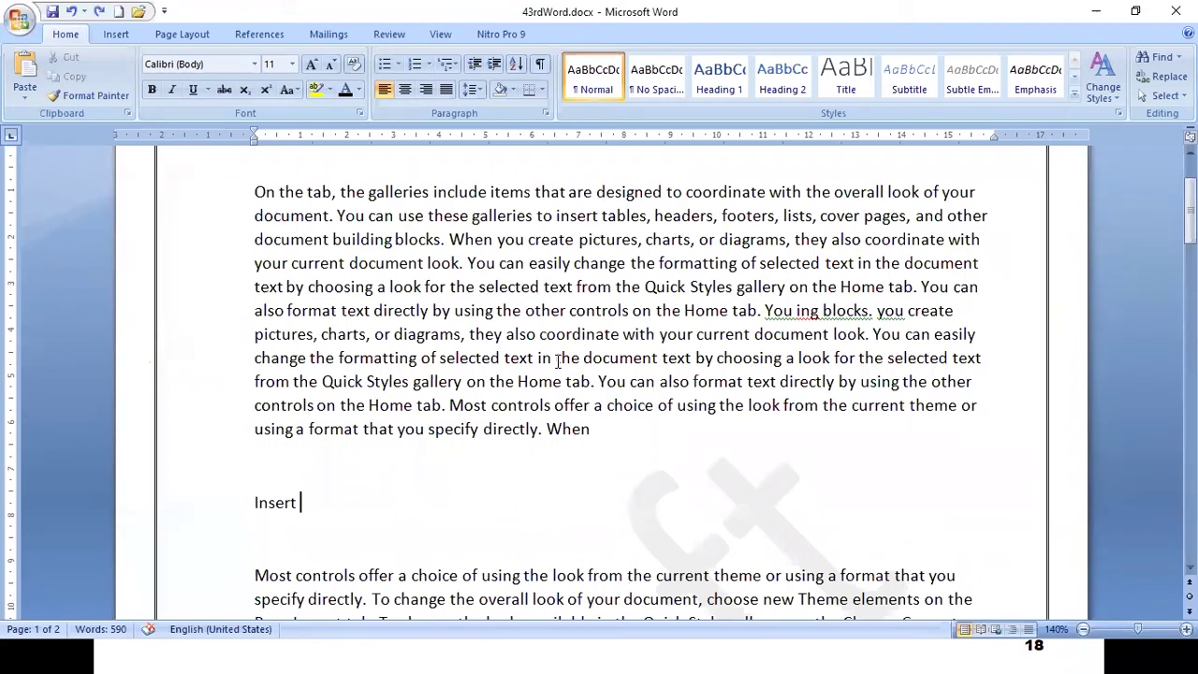
{"action": "key", "text": "ctrl+z"}
{"action": "key", "text": "ctrl+z"}
{"action": "key", "text": "ctrl+z"}
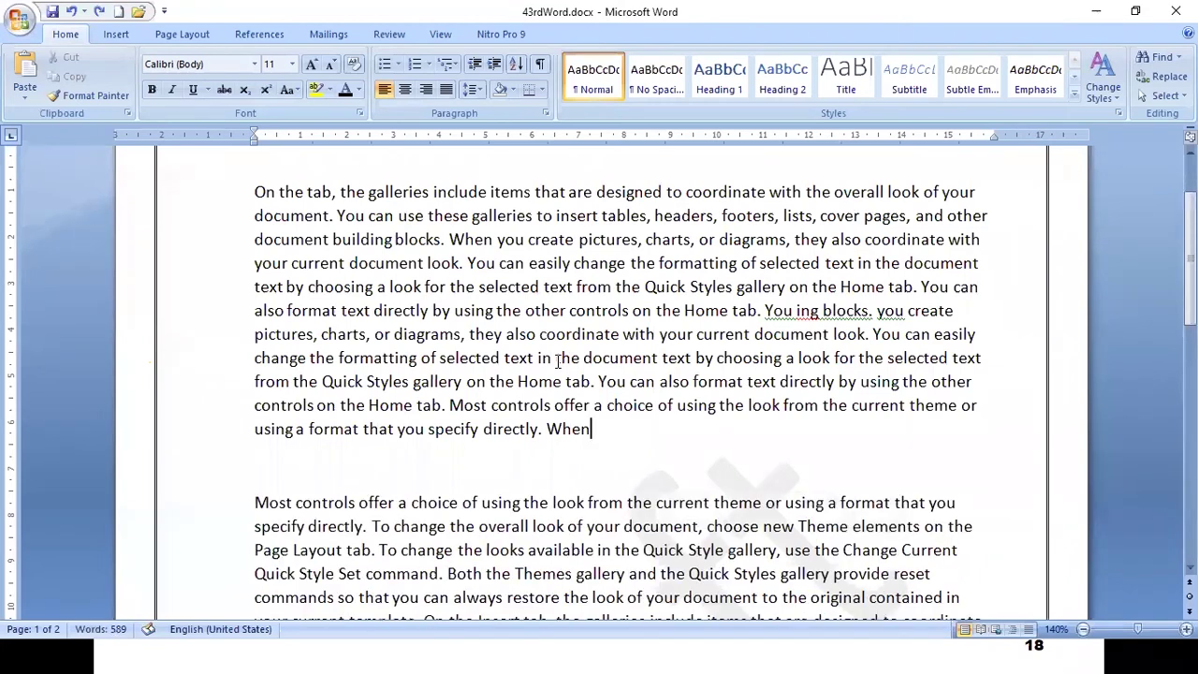
- Undo the earlier edits repeatedly, back to the single short paragraph ending in "directly."
{"action": "key", "text": "ctrl+z"}
{"action": "key", "text": "ctrl+z"}
{"action": "key", "text": "ctrl+z"}
{"action": "key", "text": "ctrl+z"}
{"action": "key", "text": "ctrl+z"}
{"action": "key", "text": "ctrl+z"}
{"action": "key", "text": "ctrl+z"}
{"action": "key", "text": "ctrl+z"}
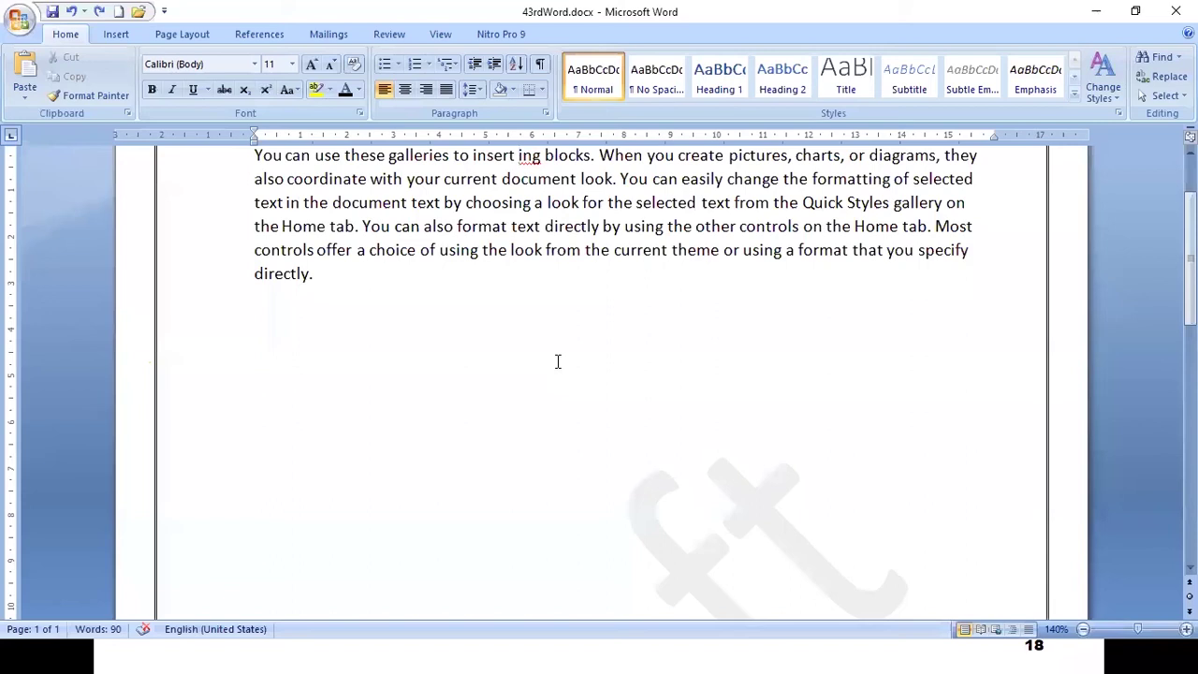
- Redo all the undone edits, including the words "Insert specify" between the first and second paragraphs
{"action": "key", "text": "ctrl+y"}
{"action": "key", "text": "ctrl+y"}
{"action": "key", "text": "ctrl+y"}
{"action": "key", "text": "ctrl+y"}
{"action": "key", "text": "ctrl+y"}
{"action": "key", "text": "ctrl+y"}
{"action": "key", "text": "ctrl+y"}
{"action": "key", "text": "ctrl+y"}
{"action": "key", "text": "ctrl+y"}
{"action": "key", "text": "ctrl+y"}
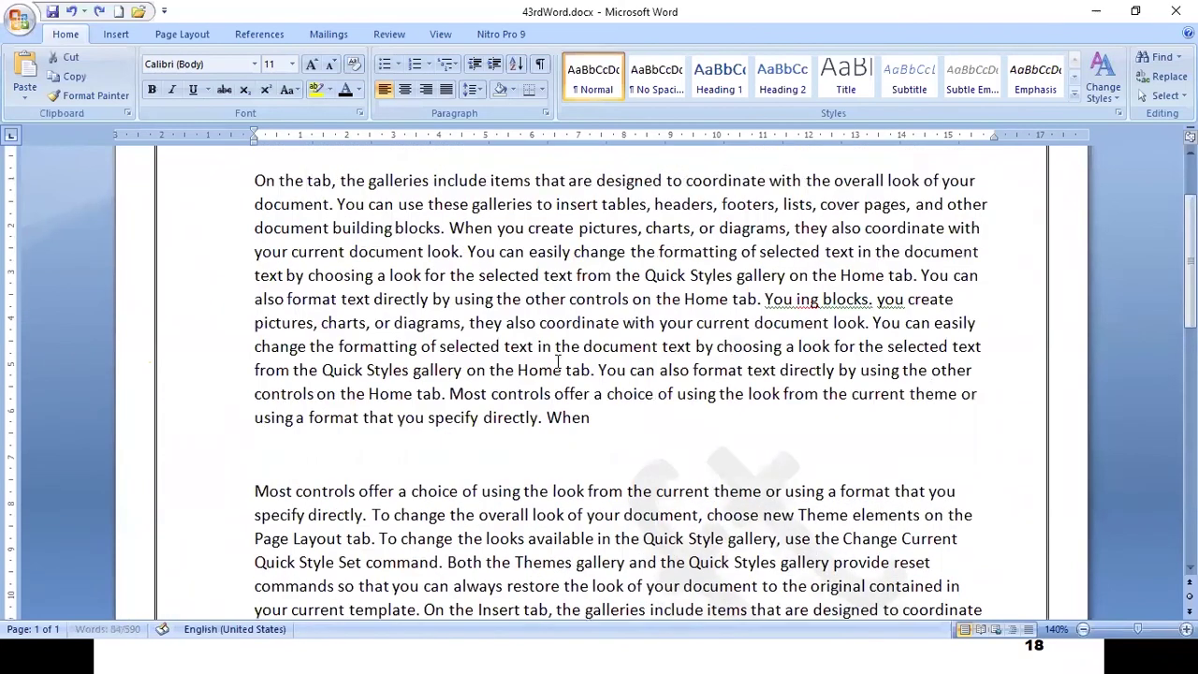
{"action": "type", "text": "Insert specify"}
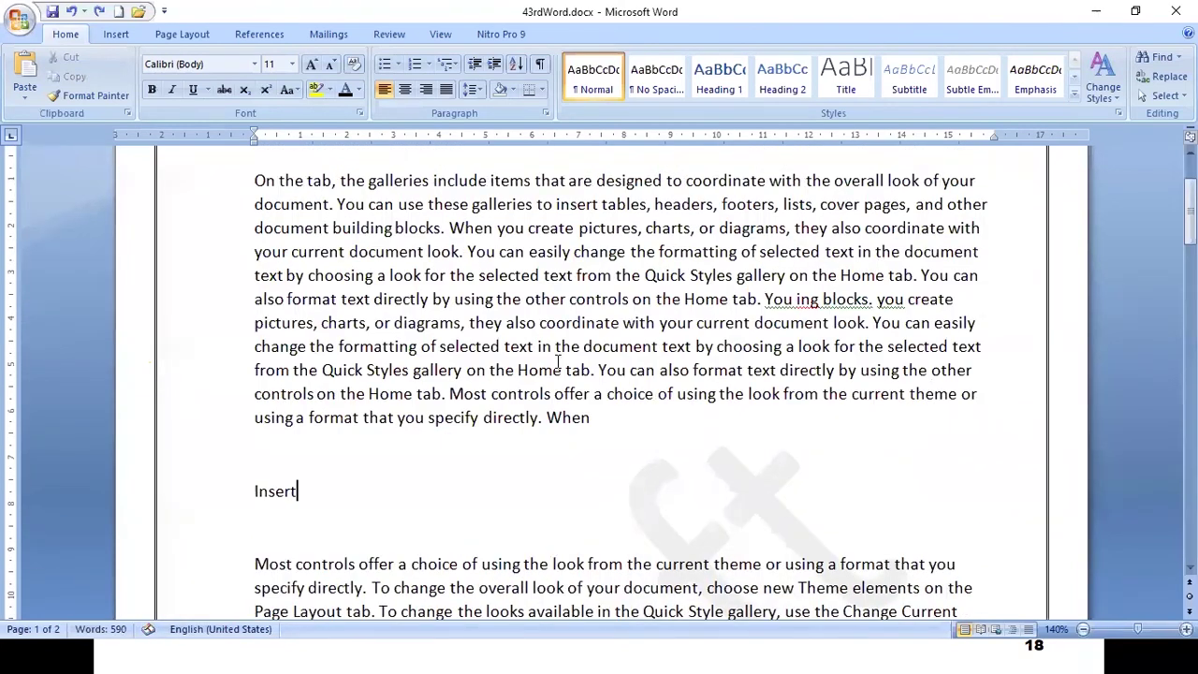
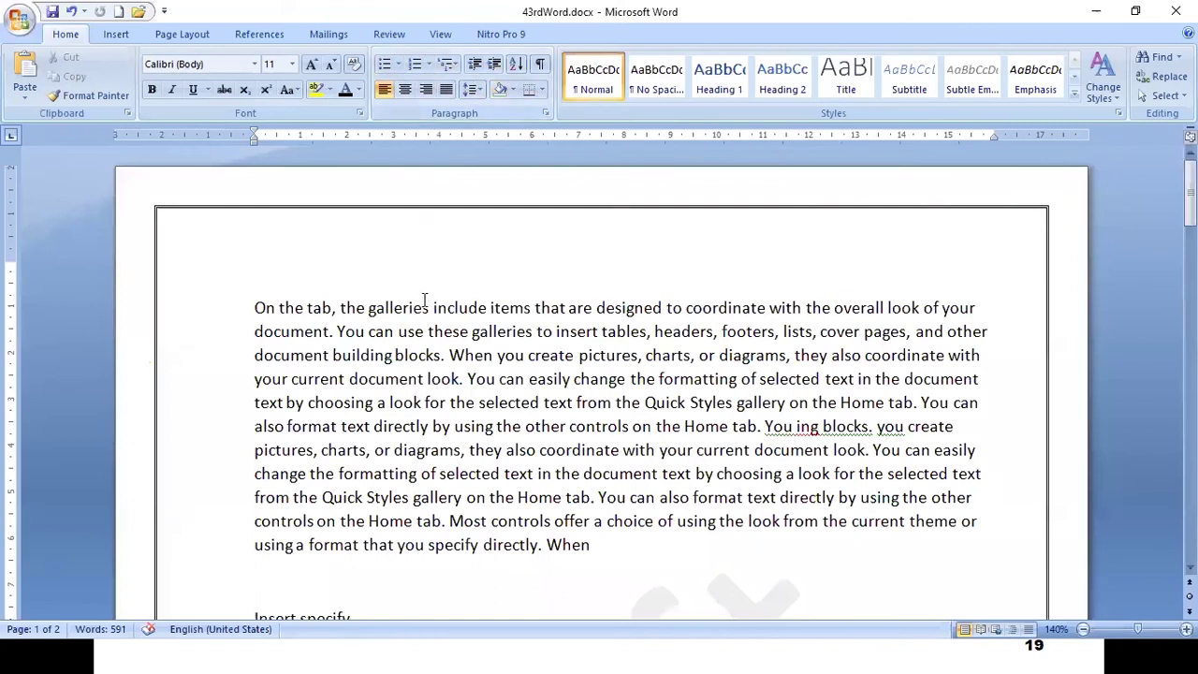
- Review the Formatting Text slide in the PowerPoint slide show and return to the Word document
{"action": "key", "text": "alt+Tab"}
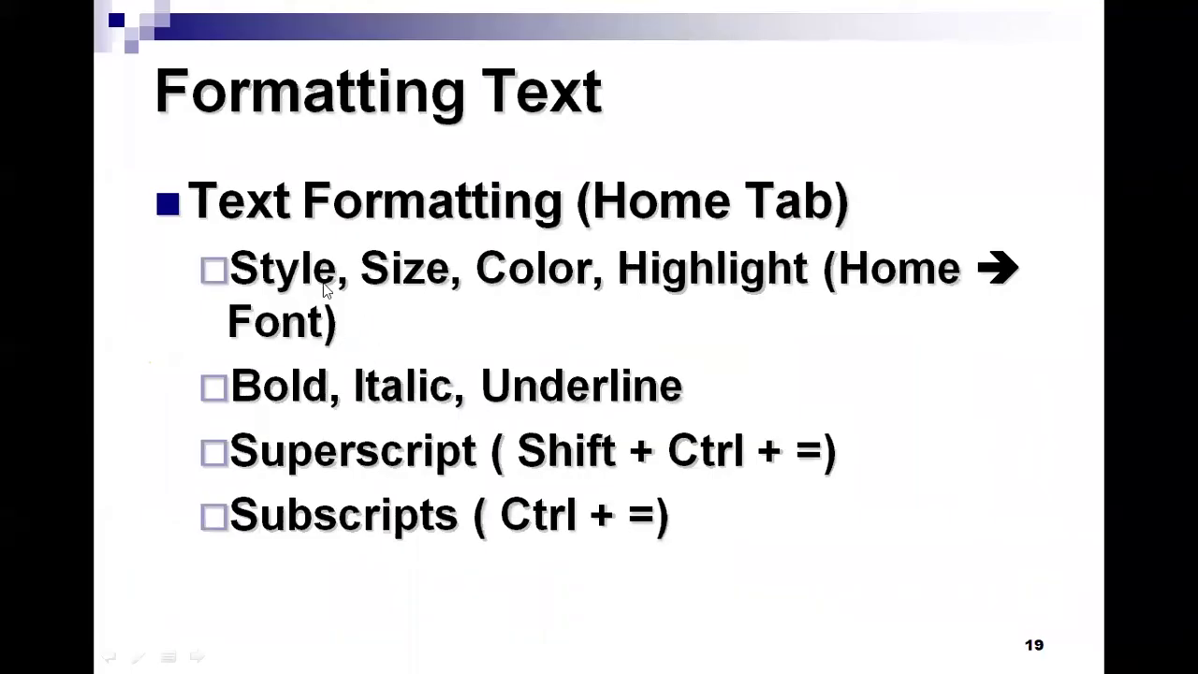
{"action": "left_click", "coordinate": [356, 322]}
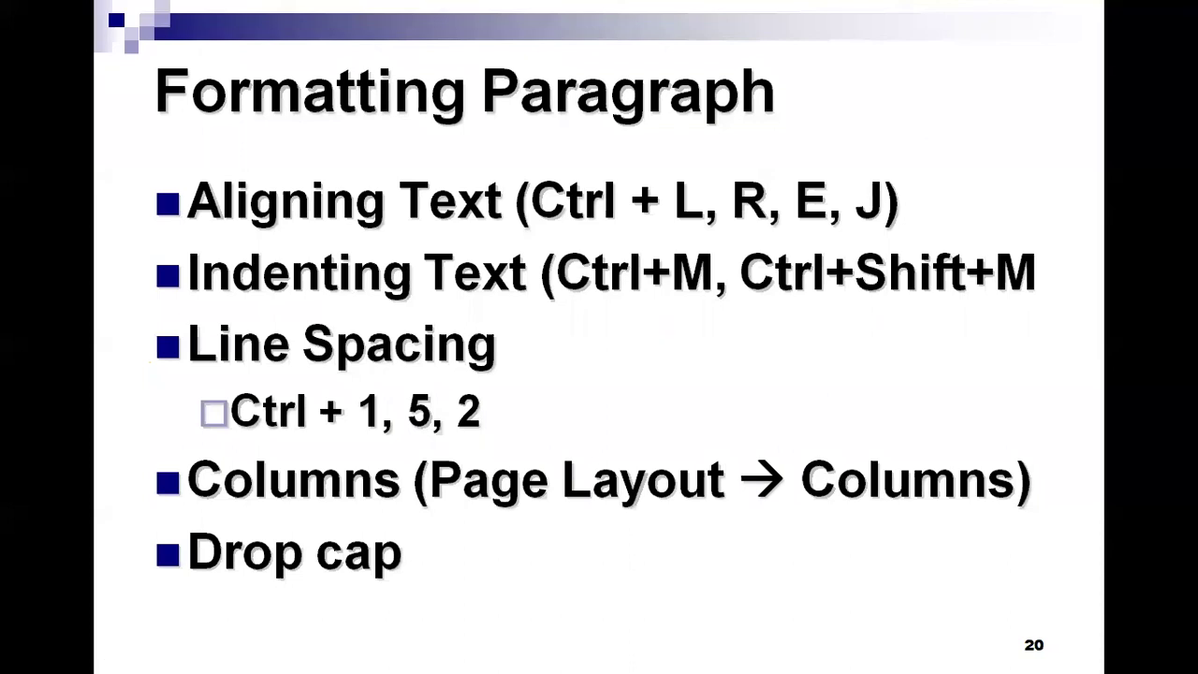
{"action": "key", "text": "Left"}
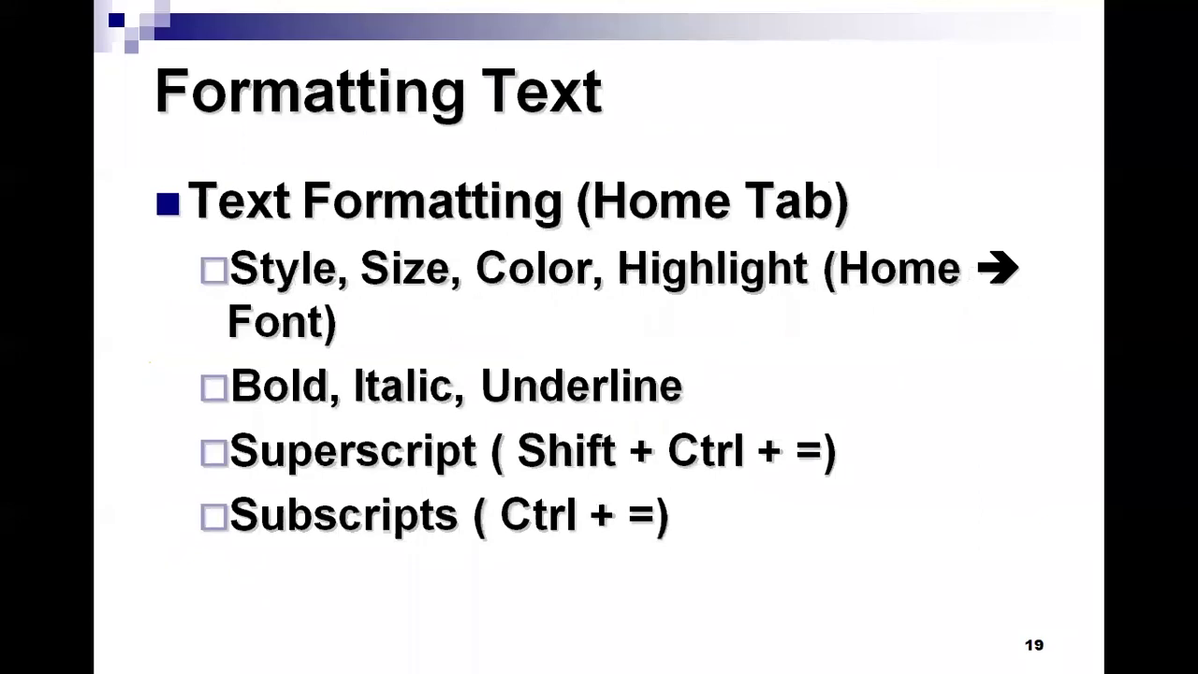
{"action": "key", "text": "alt+Tab"}
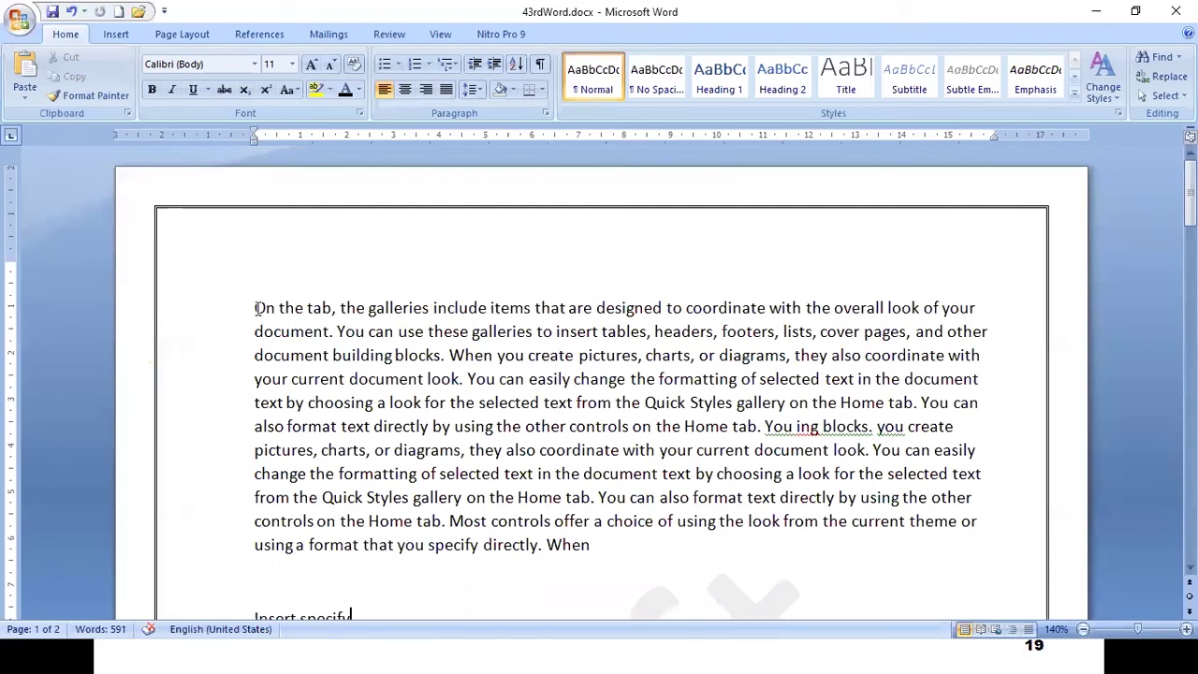
- Add the heading "Introduction" on the empty line above the first paragraph
{"action": "left_click_drag", "start_coordinate": [255, 309], "coordinate": [454, 365]}
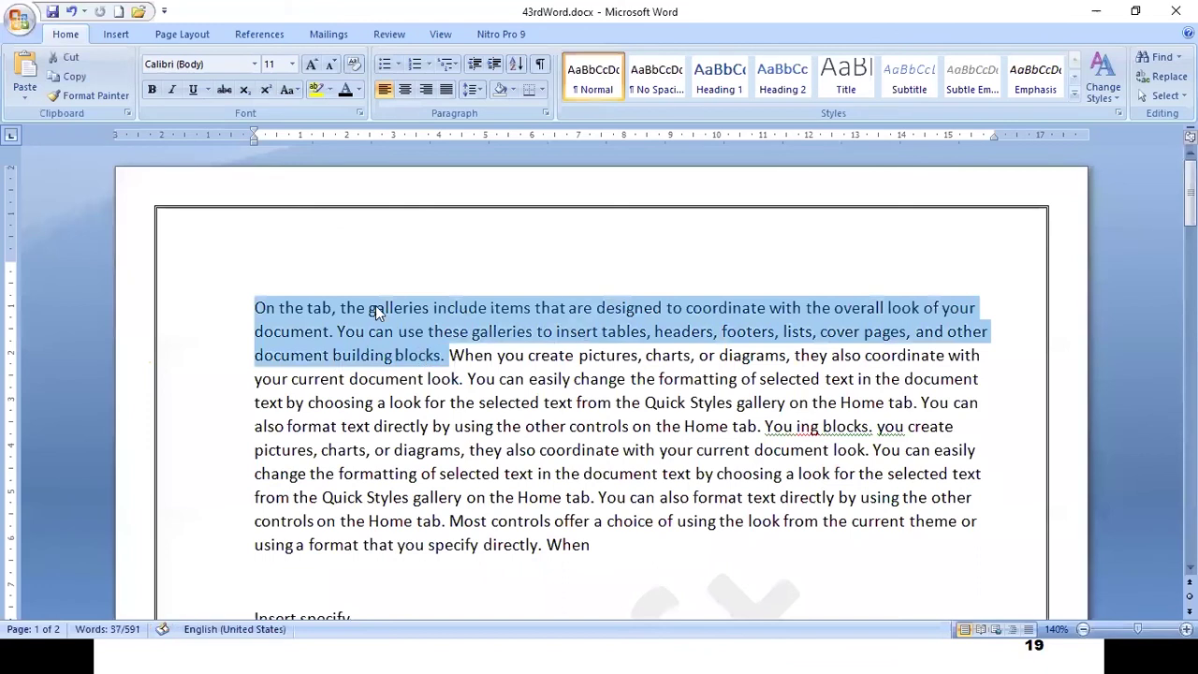
{"action": "left_click", "coordinate": [409, 275]}
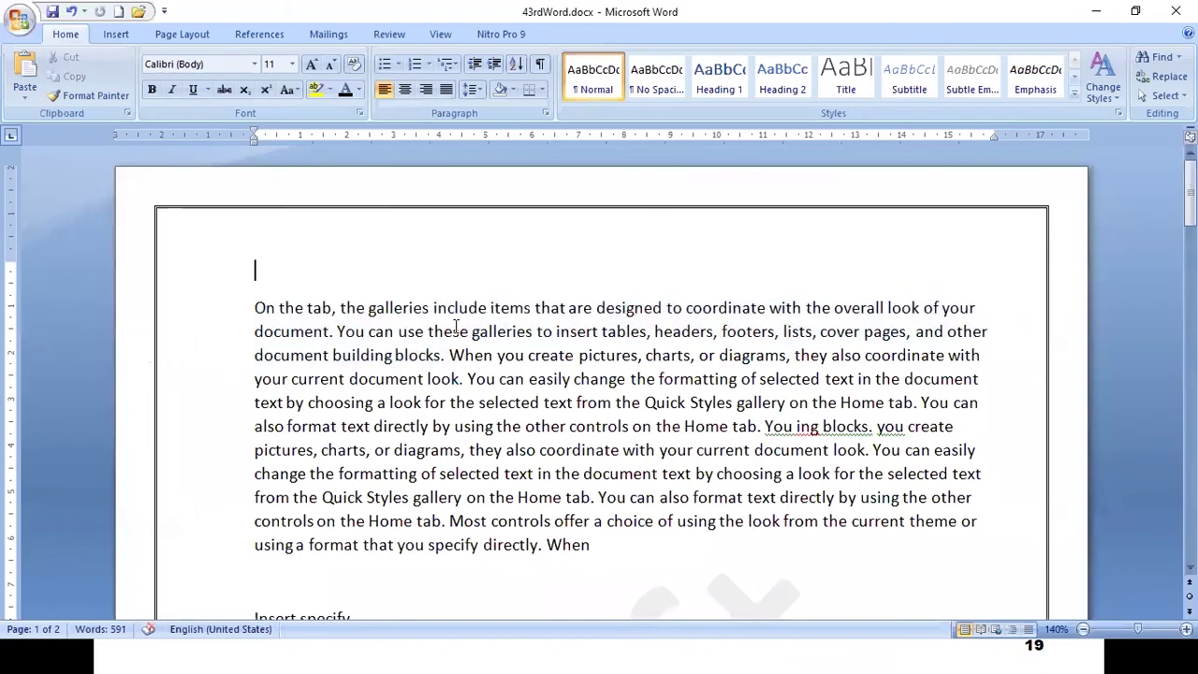
{"action": "type", "text": "Introdu"}
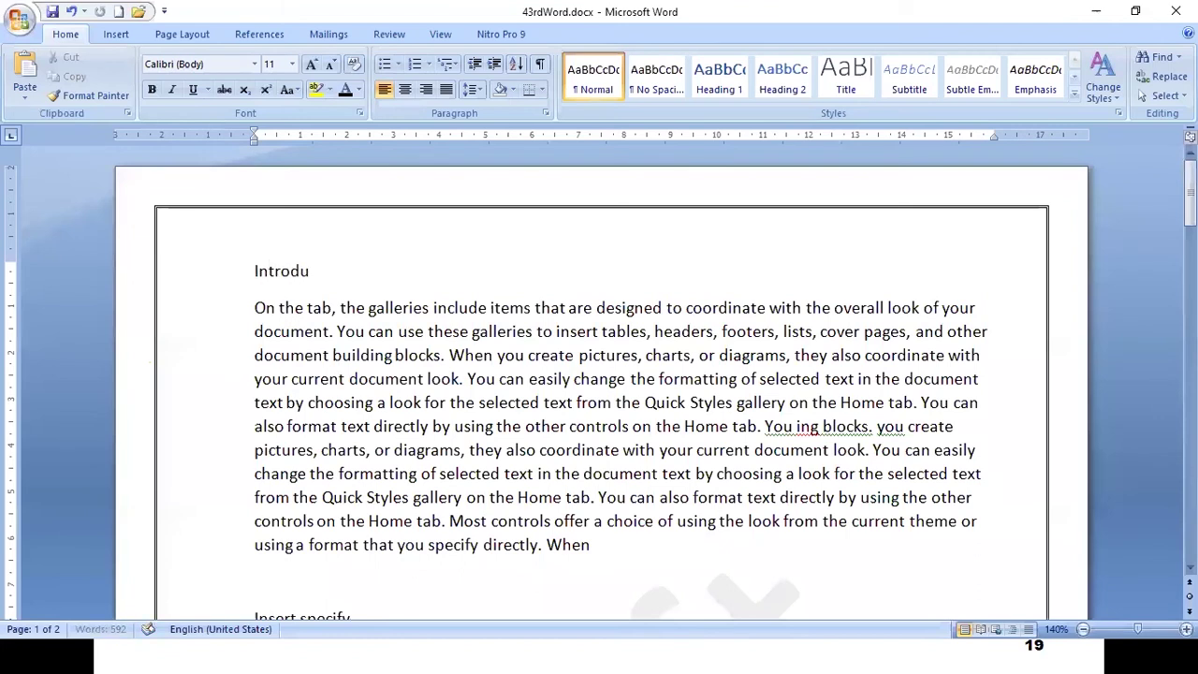
{"action": "type", "text": "ction"}
- Make the "Introduction" heading bold and set its font size to 16
{"action": "left_click", "coordinate": [223, 275]}
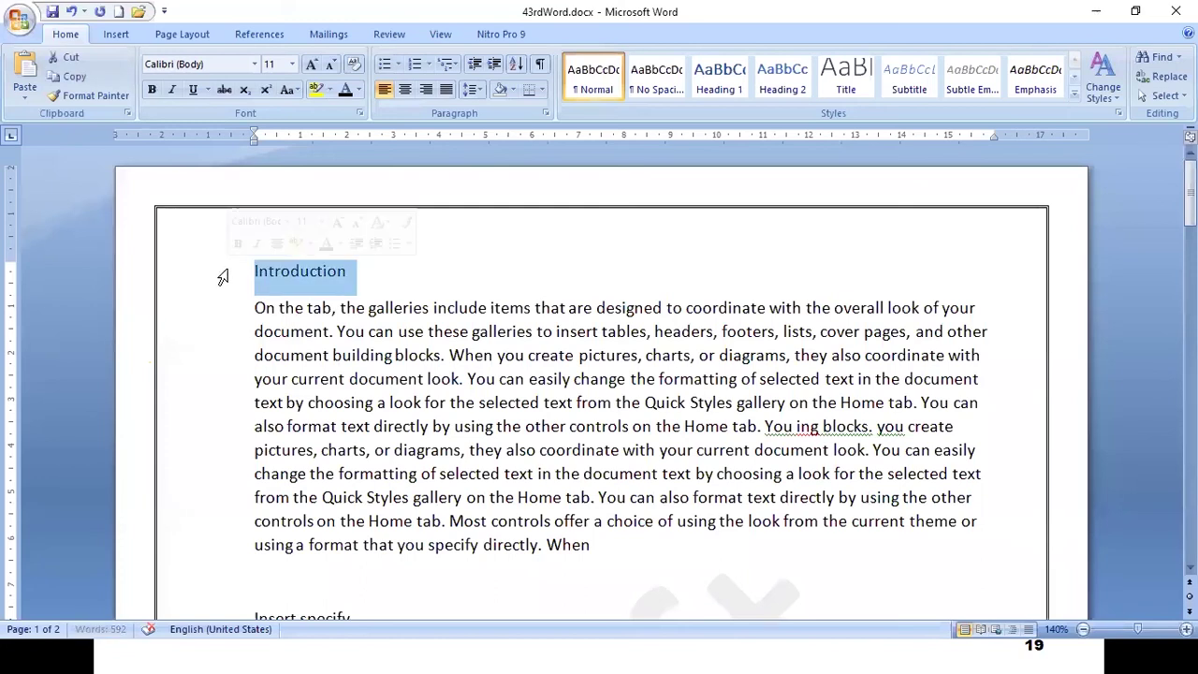
{"action": "left_click", "coordinate": [152, 90]}
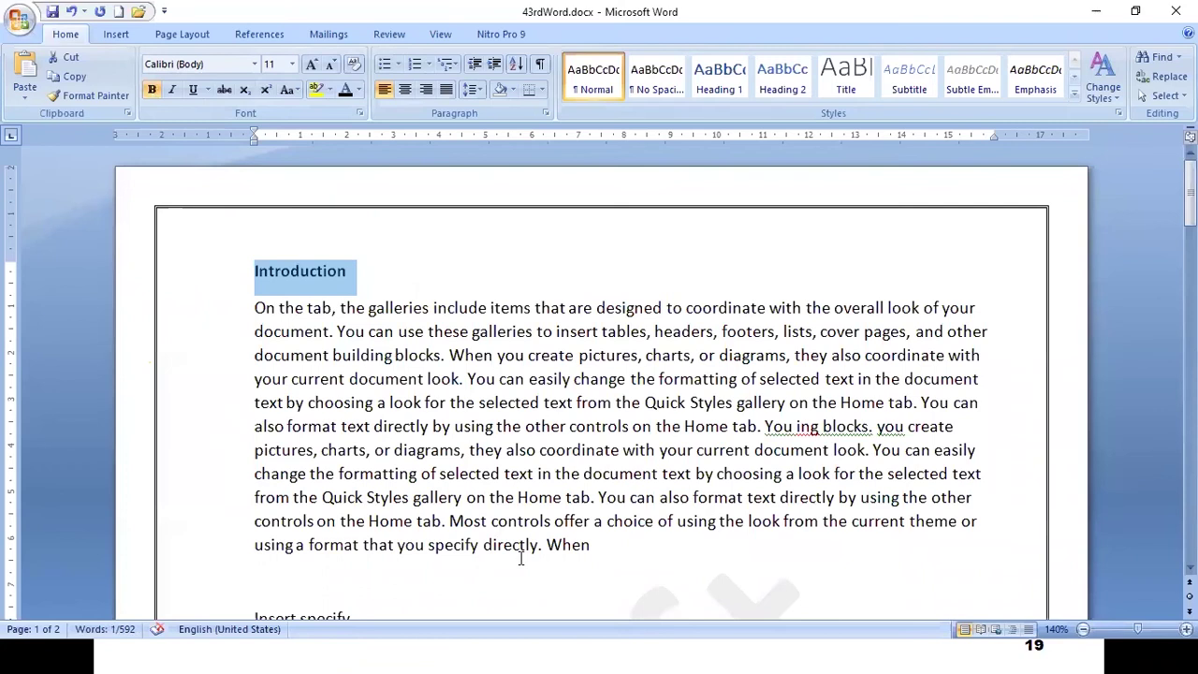
{"action": "left_click", "coordinate": [291, 64]}
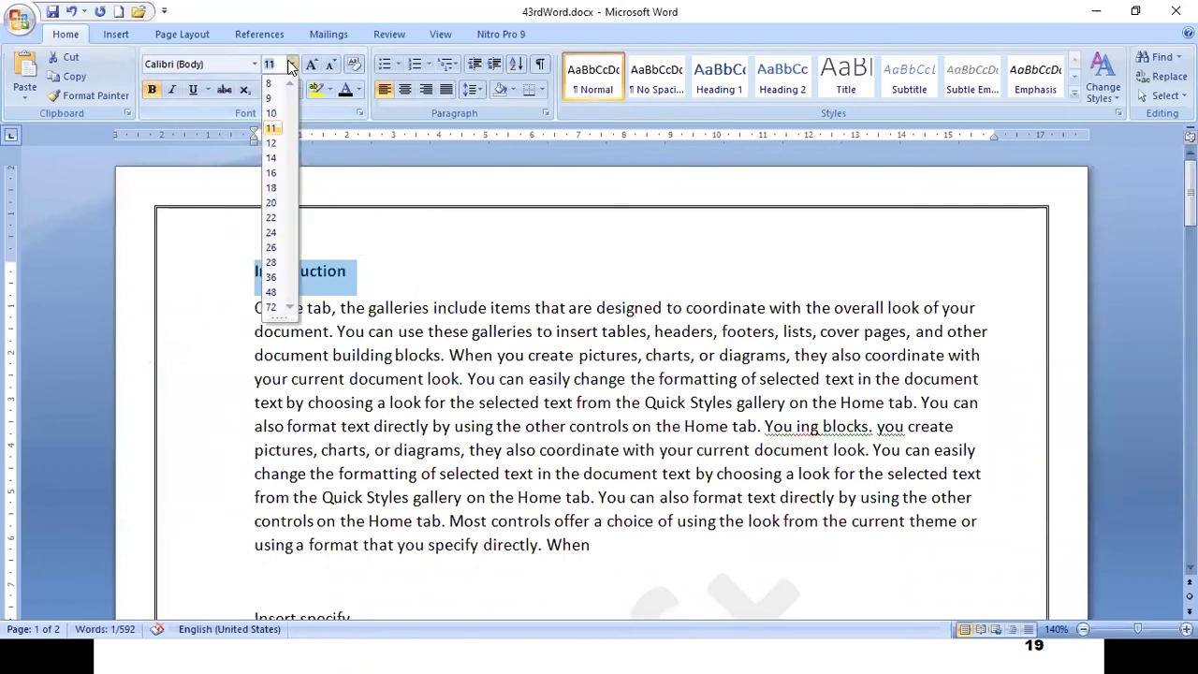
{"action": "left_click", "coordinate": [271, 172]}
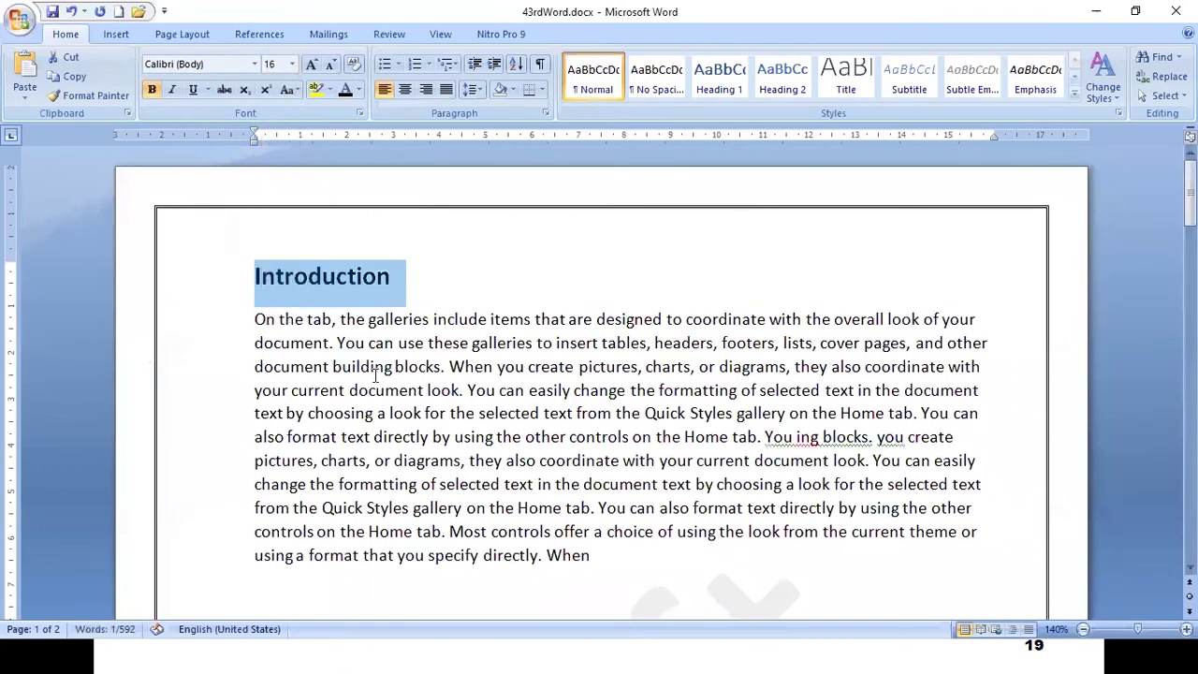
{"action": "left_click", "coordinate": [372, 451]}
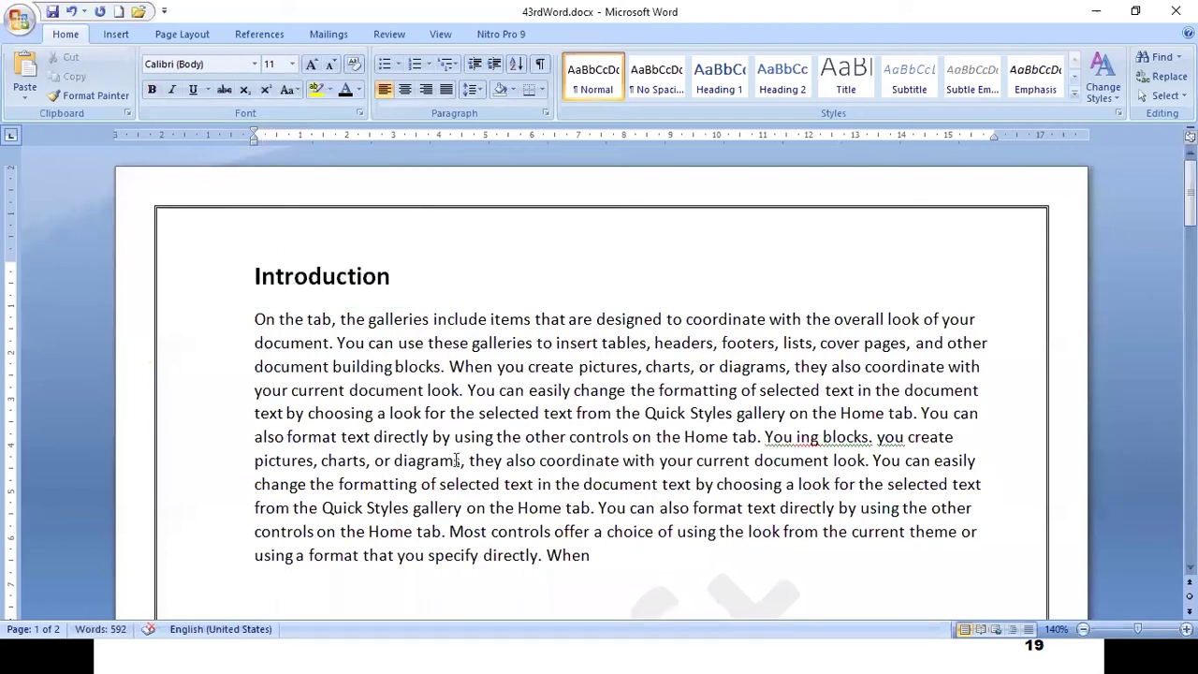
- Set the font color of the "Introduction" heading to the standard red
{"action": "left_click", "coordinate": [377, 366]}
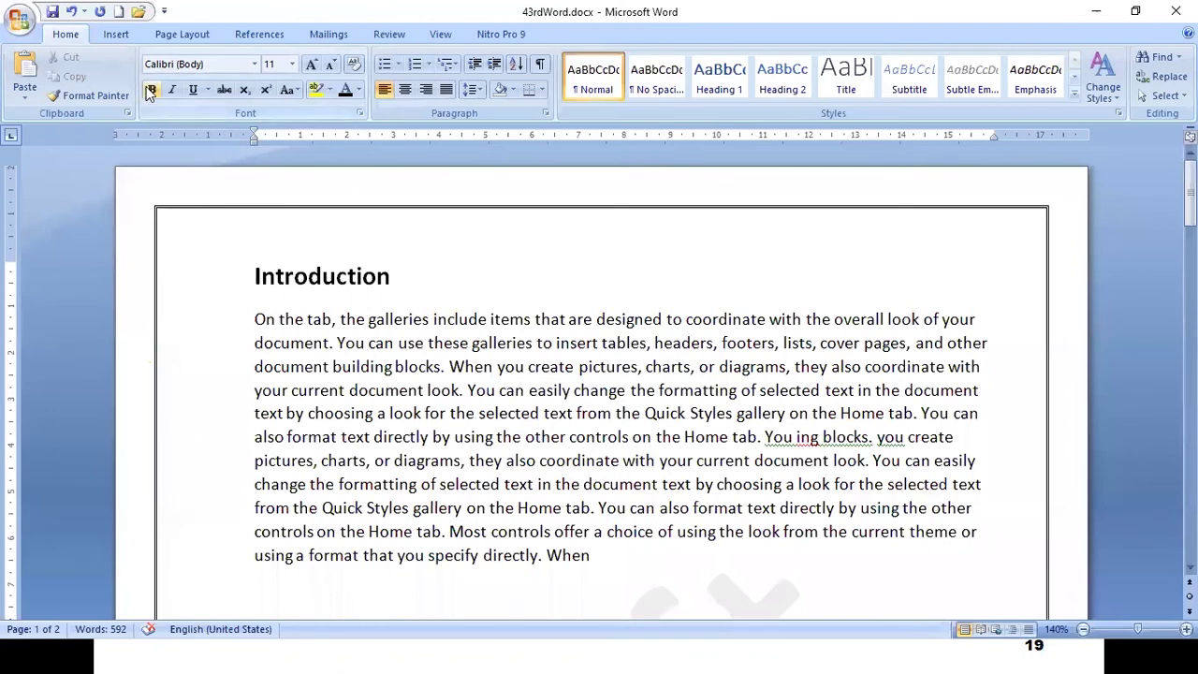
{"action": "left_click", "coordinate": [336, 277]}
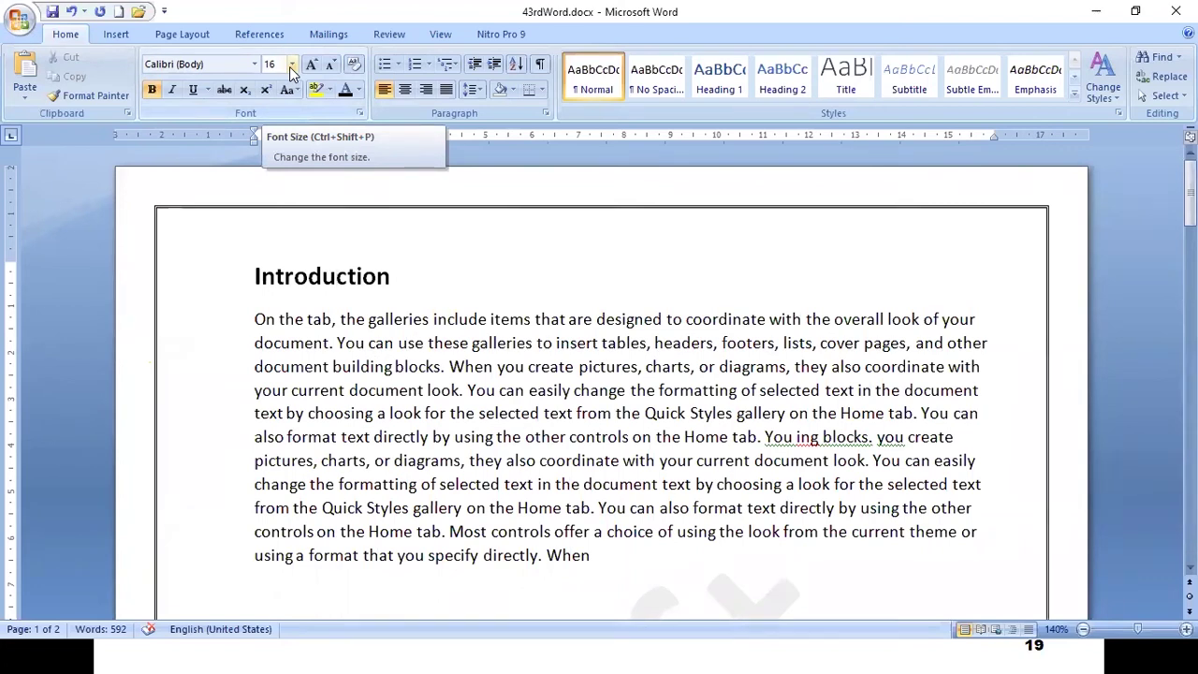
{"action": "double_click", "coordinate": [316, 273]}
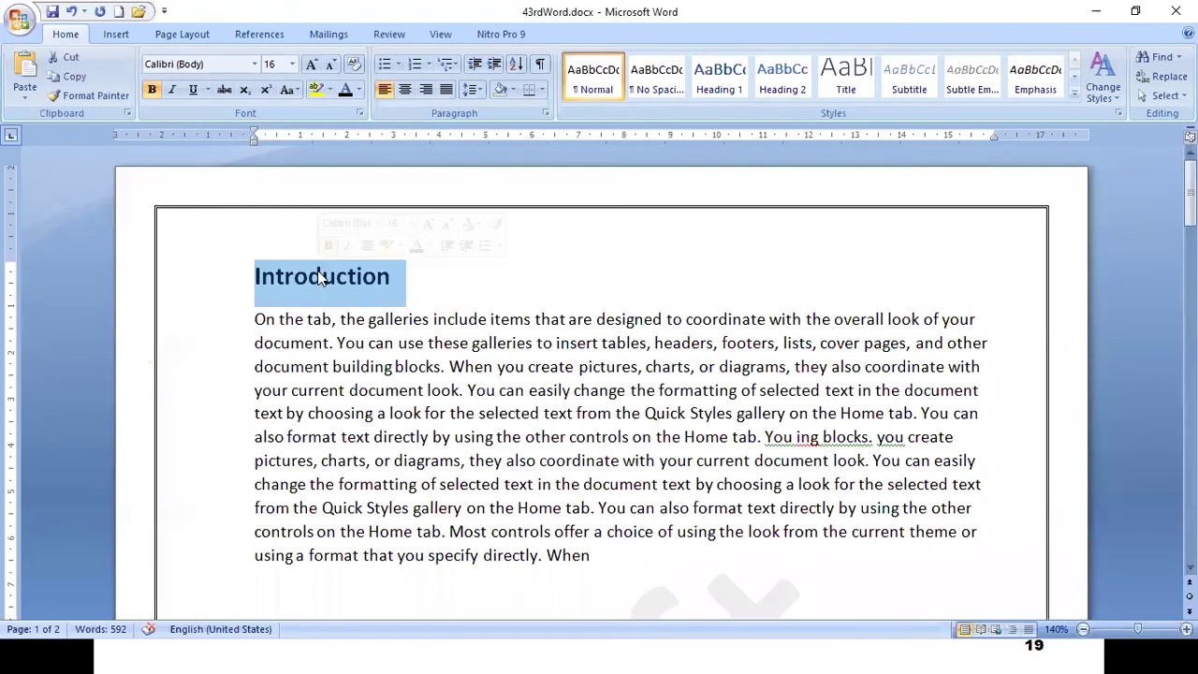
{"action": "left_click", "coordinate": [358, 88]}
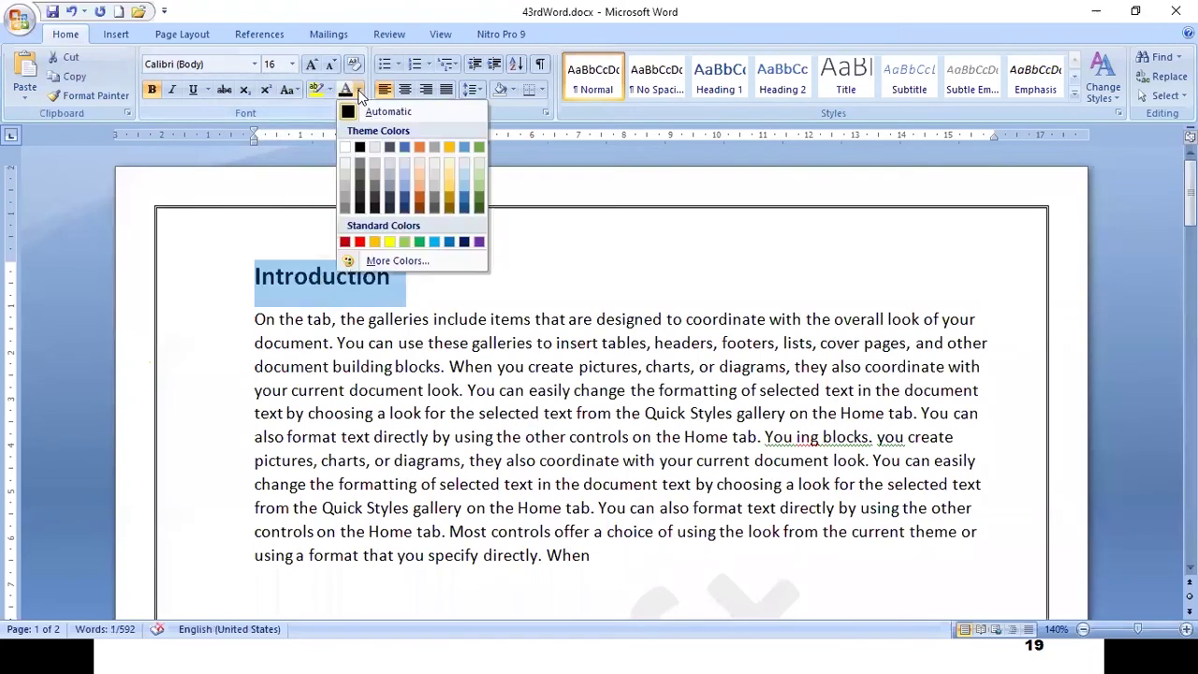
{"action": "left_click", "coordinate": [361, 243]}
{"action": "left_click", "coordinate": [430, 366]}
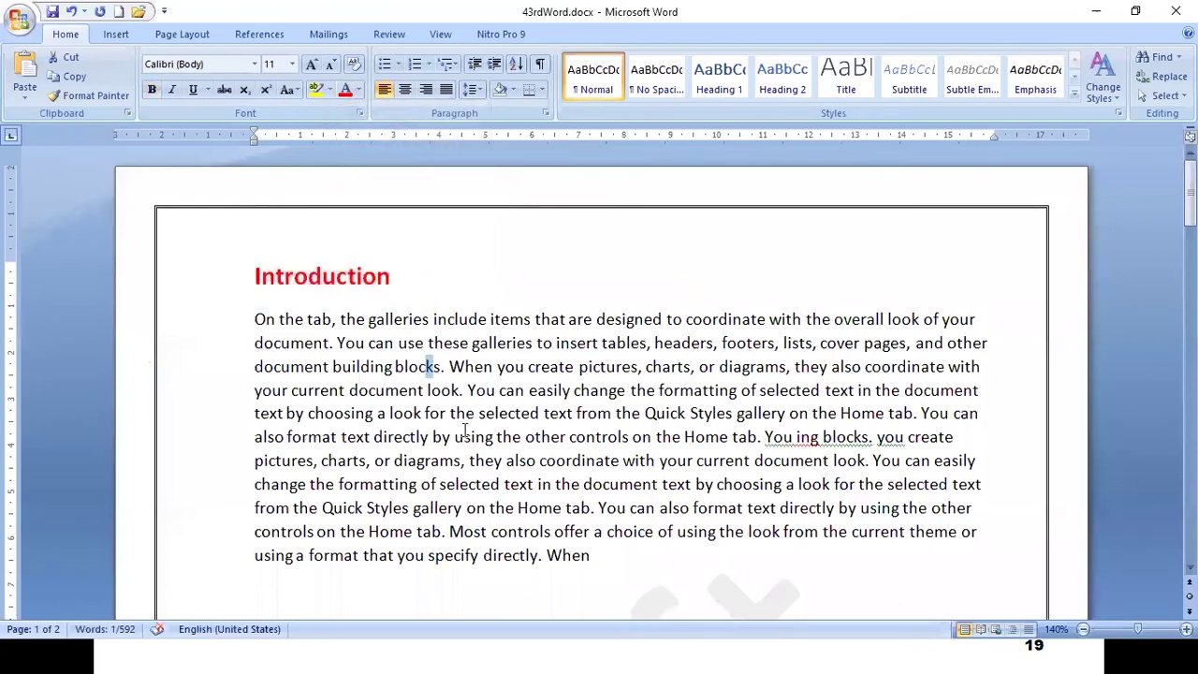
{"action": "left_click", "coordinate": [185, 92]}
{"action": "left_click", "coordinate": [291, 64]}
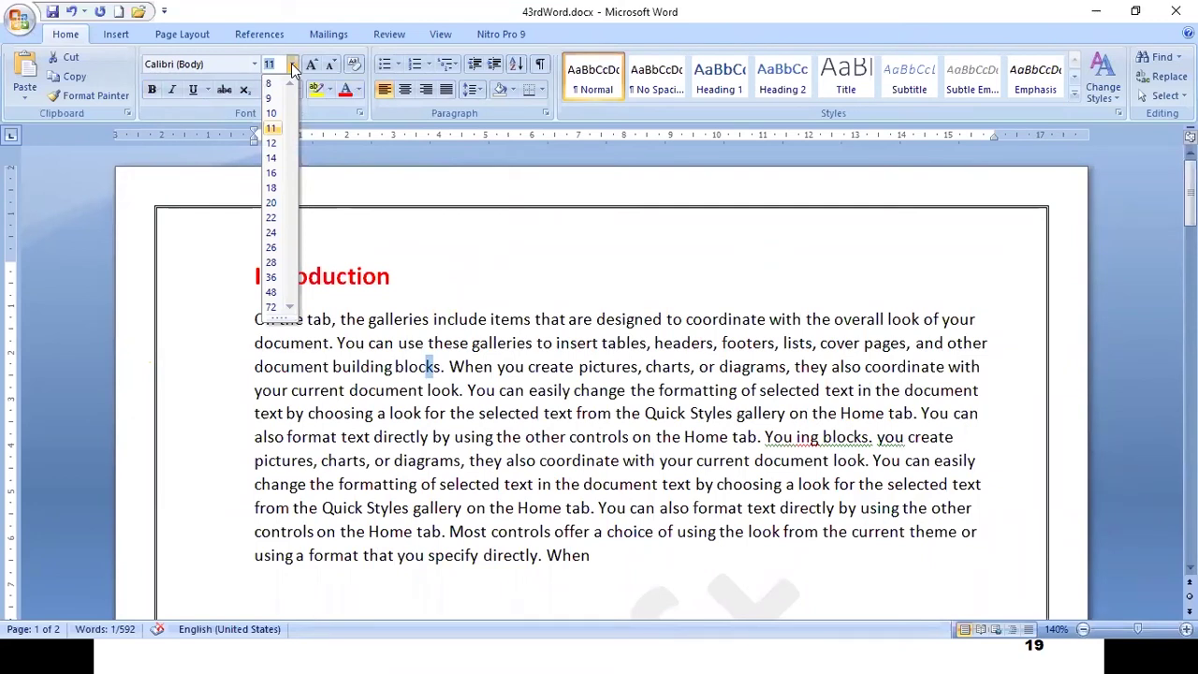
{"action": "left_click", "coordinate": [399, 281]}
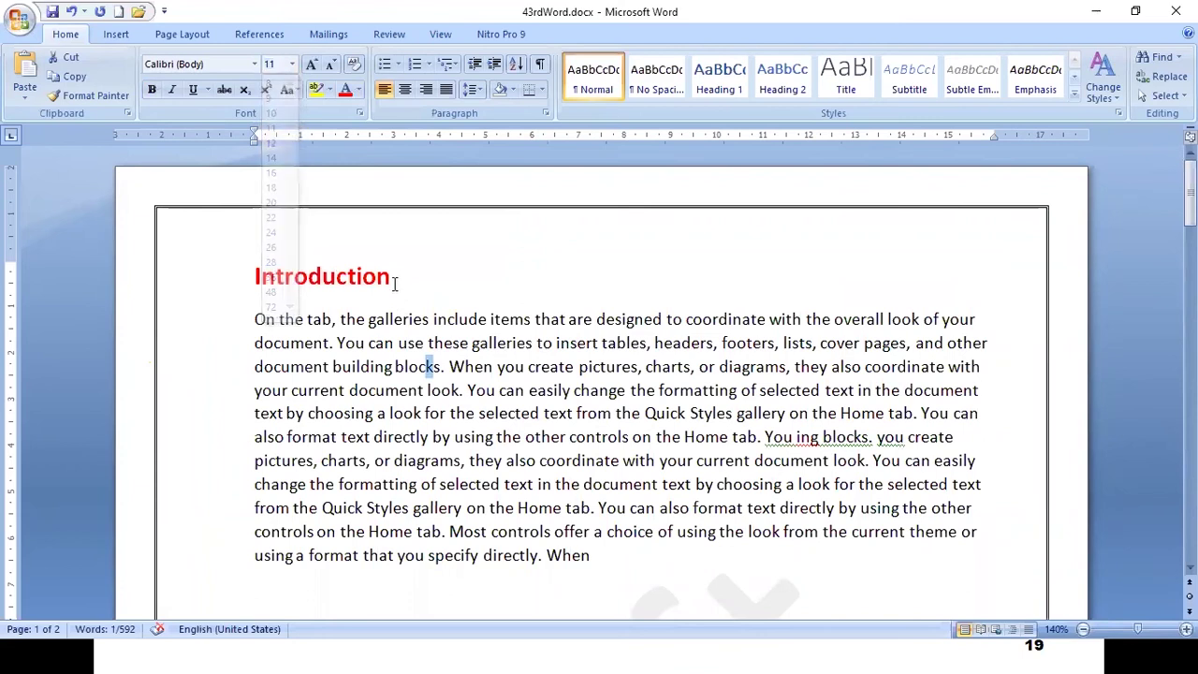
- Select the whole paragraph below the heading, enlarge its font size to 12, and reduce it to 8
{"action": "left_click_drag", "start_coordinate": [255, 319], "coordinate": [266, 319]}
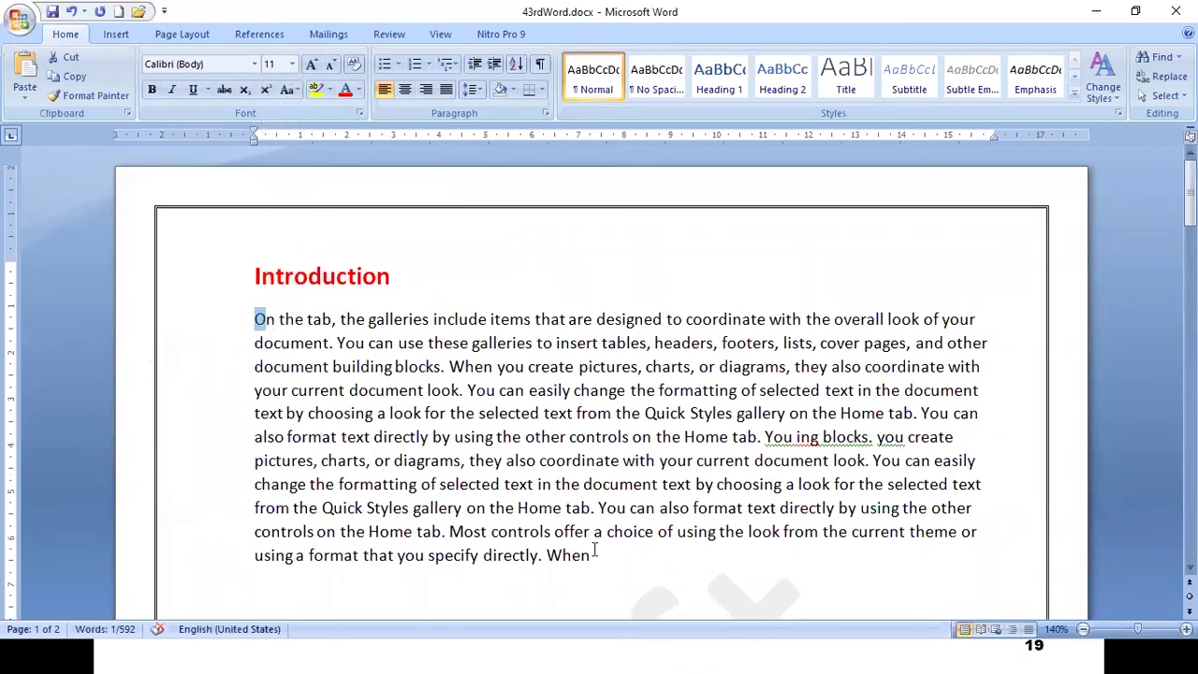
{"action": "key", "text": "ctrl+shift+Down"}
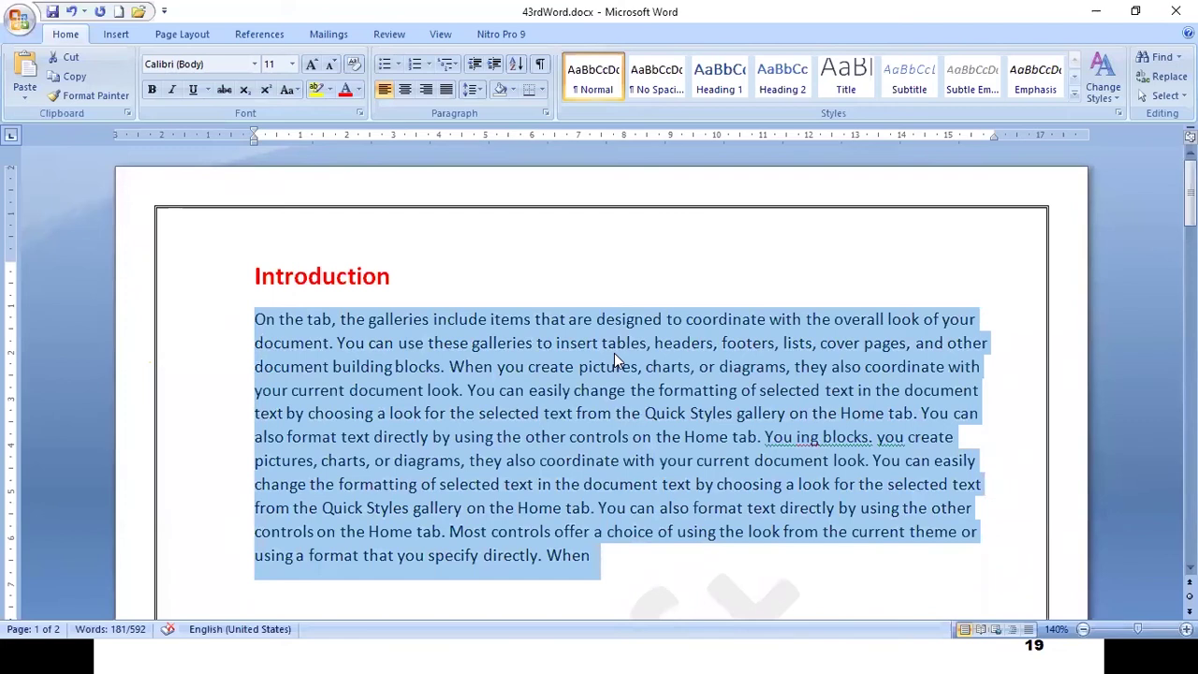
{"action": "key", "text": "ctrl+shift+period"}
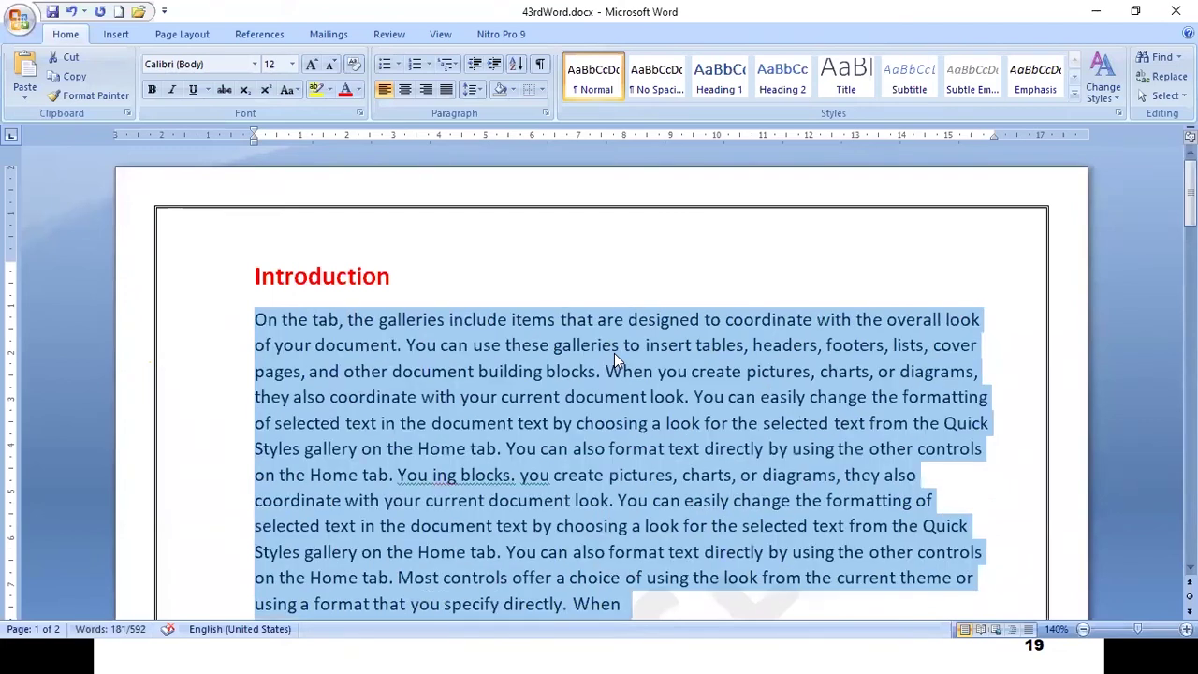
{"action": "key", "text": "ctrl+shift+comma"}
{"action": "key", "text": "ctrl+shift+comma"}
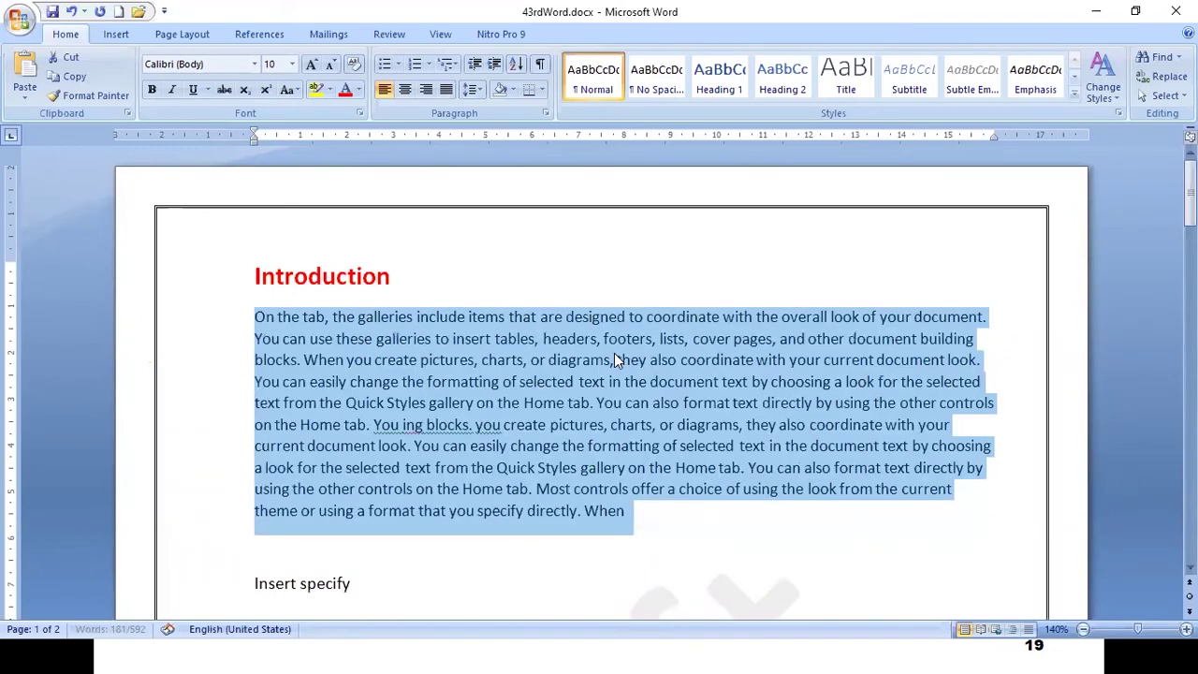
{"action": "key", "text": "ctrl+shift+comma"}
{"action": "key", "text": "ctrl+shift+comma"}
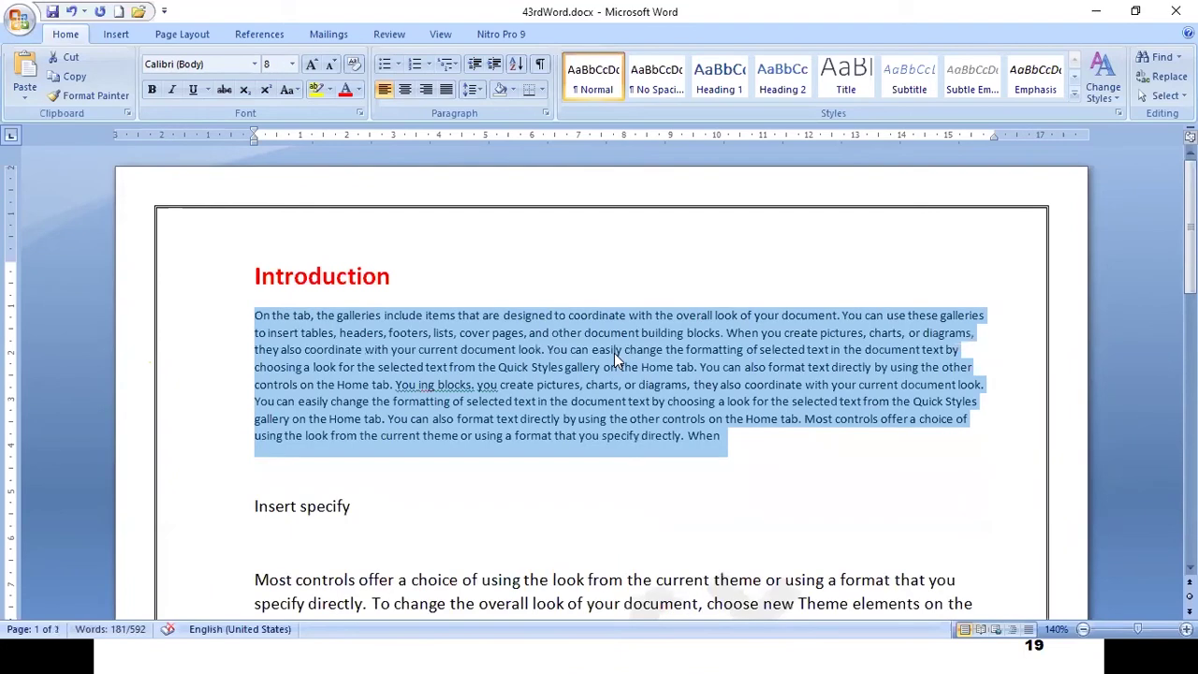
- Reduce the selected paragraph's font size by one point and raise it point by point to 12
{"action": "key", "text": "ctrl+bracketleft"}
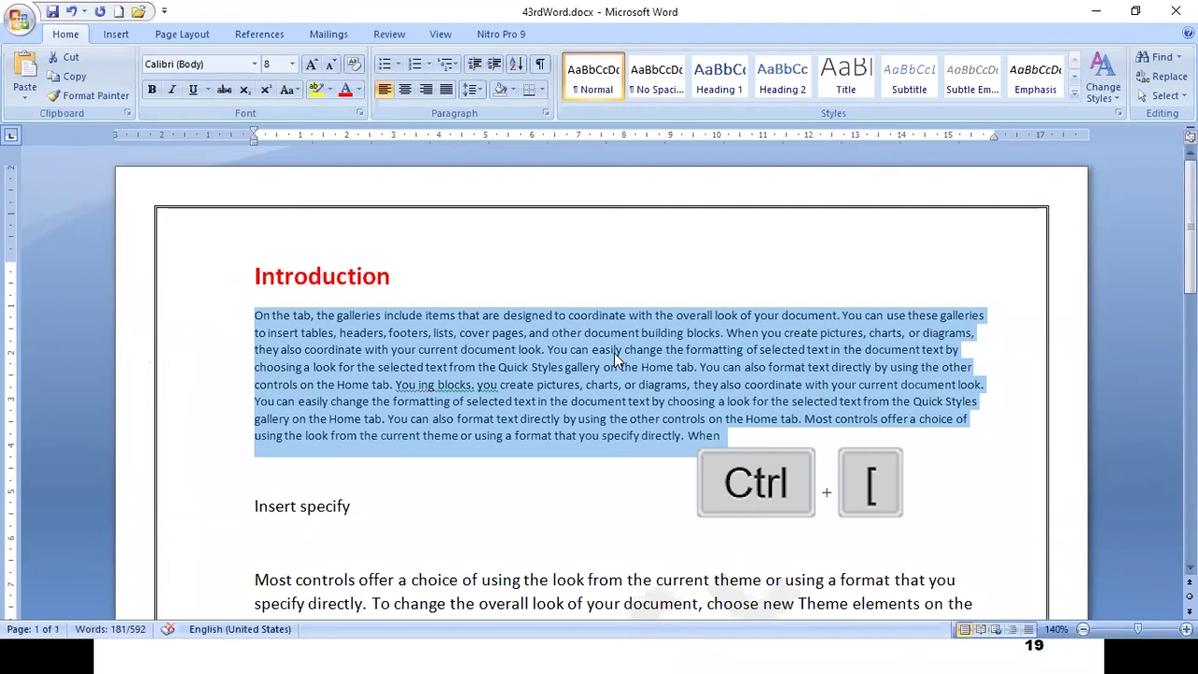
{"action": "key", "text": "ctrl+bracketright"}
{"action": "key", "text": "ctrl+bracketright"}
{"action": "key", "text": "ctrl+bracketright"}
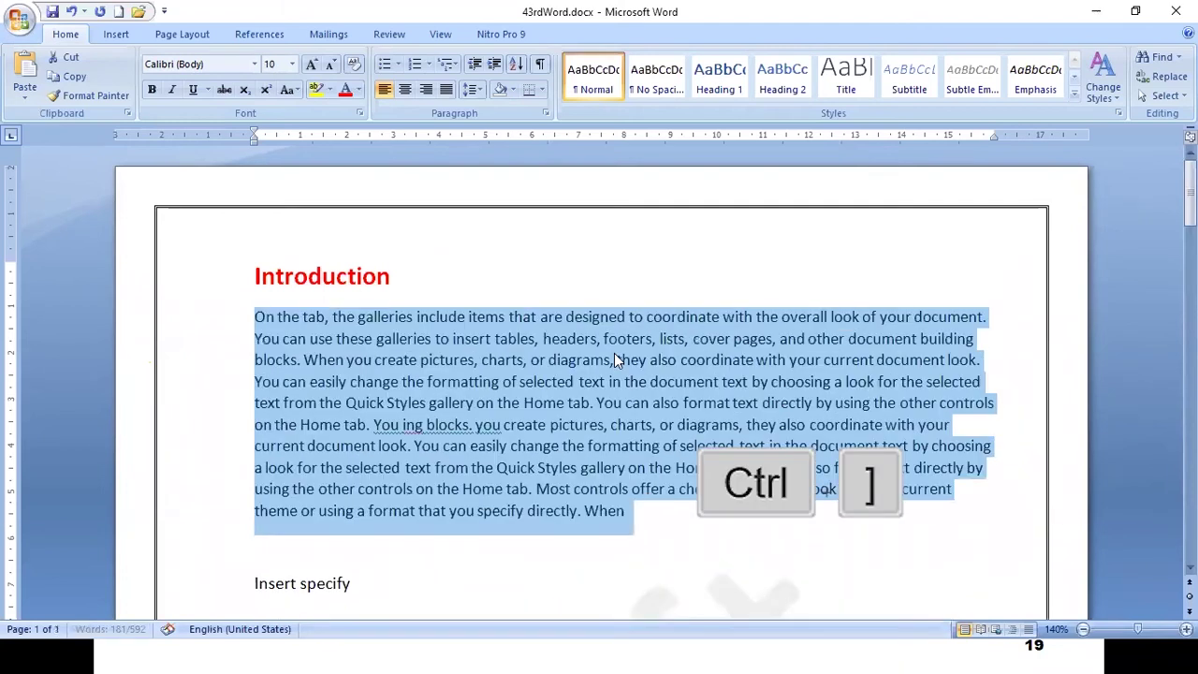
{"action": "key", "text": "ctrl+bracketright"}
{"action": "key", "text": "ctrl+bracketright"}
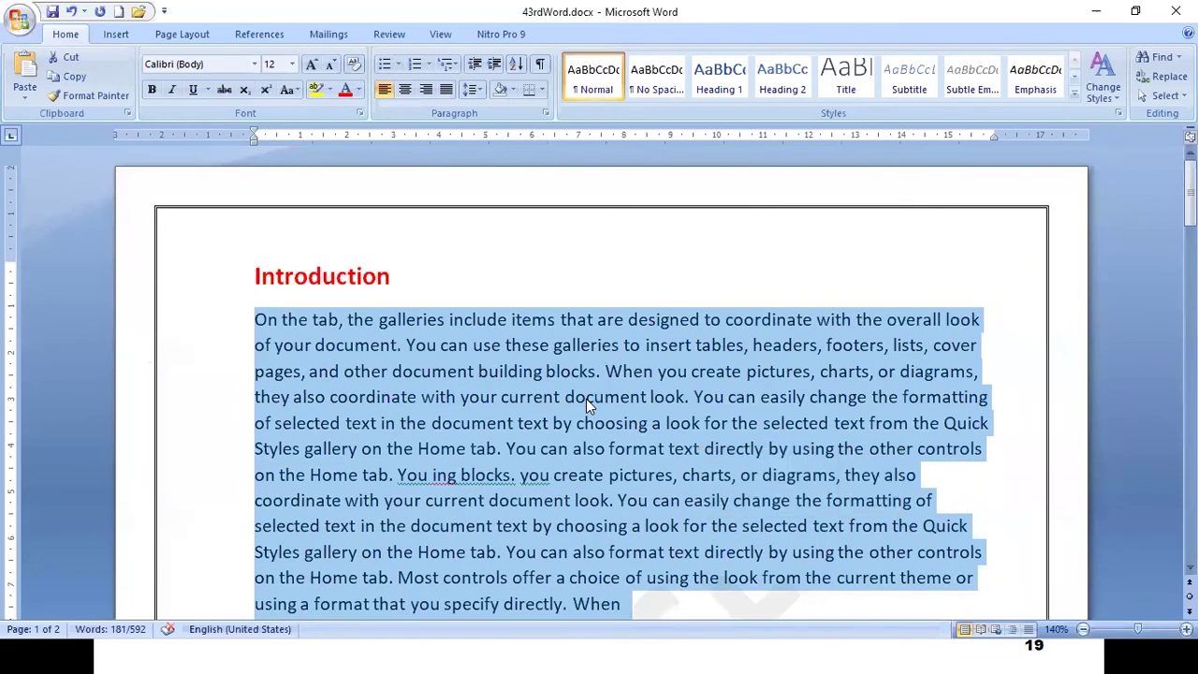
- Enlarge the selected paragraph's font in one-point increments to 32, and view the available font sizes without choosing one
{"action": "key", "text": "ctrl+bracketright"}
{"action": "key", "text": "ctrl+bracketright"}
{"action": "key", "text": "ctrl+bracketright"}
{"action": "key", "text": "ctrl+bracketright"}
{"action": "key", "text": "ctrl+bracketright"}
{"action": "key", "text": "ctrl+bracketright"}
{"action": "key", "text": "ctrl+bracketright"}
{"action": "key", "text": "ctrl+bracketright"}
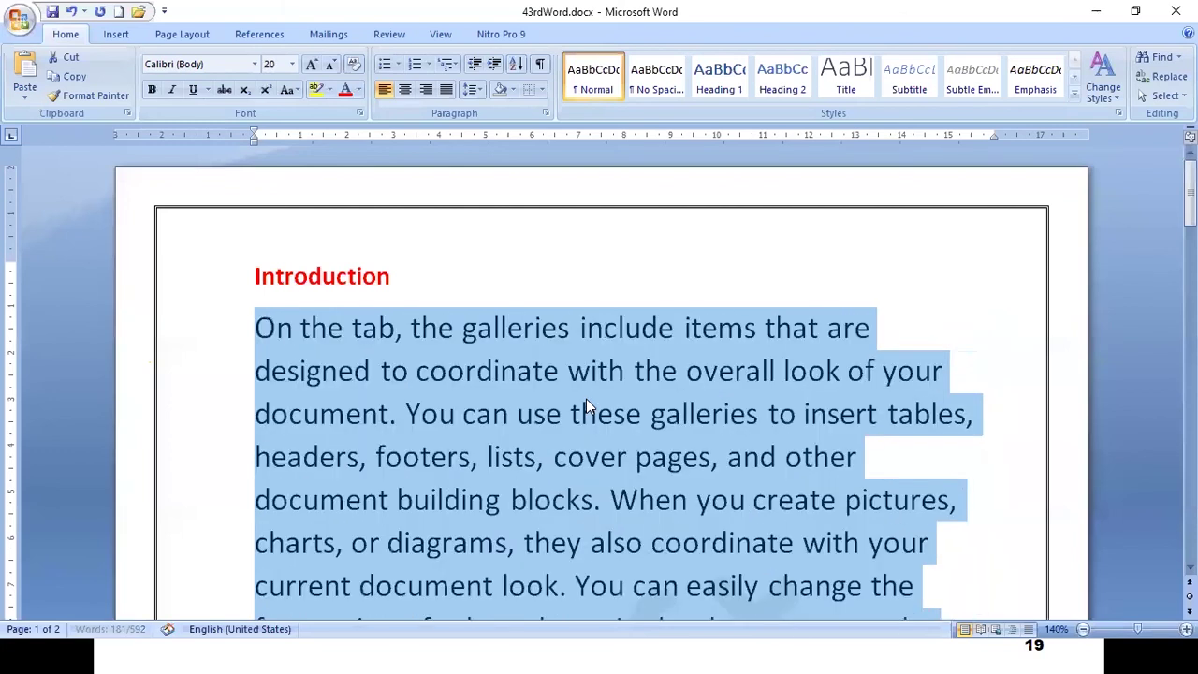
{"action": "key", "text": "ctrl+bracketright"}
{"action": "key", "text": "ctrl+bracketright"}
{"action": "key", "text": "ctrl+bracketright"}
{"action": "key", "text": "ctrl+bracketright"}
{"action": "key", "text": "ctrl+bracketright"}
{"action": "key", "text": "ctrl+bracketright"}
{"action": "key", "text": "ctrl+bracketright"}
{"action": "key", "text": "ctrl+bracketright"}
{"action": "key", "text": "ctrl+bracketright"}
{"action": "key", "text": "ctrl+bracketright"}
{"action": "key", "text": "ctrl+bracketright"}
{"action": "key", "text": "ctrl+bracketright"}
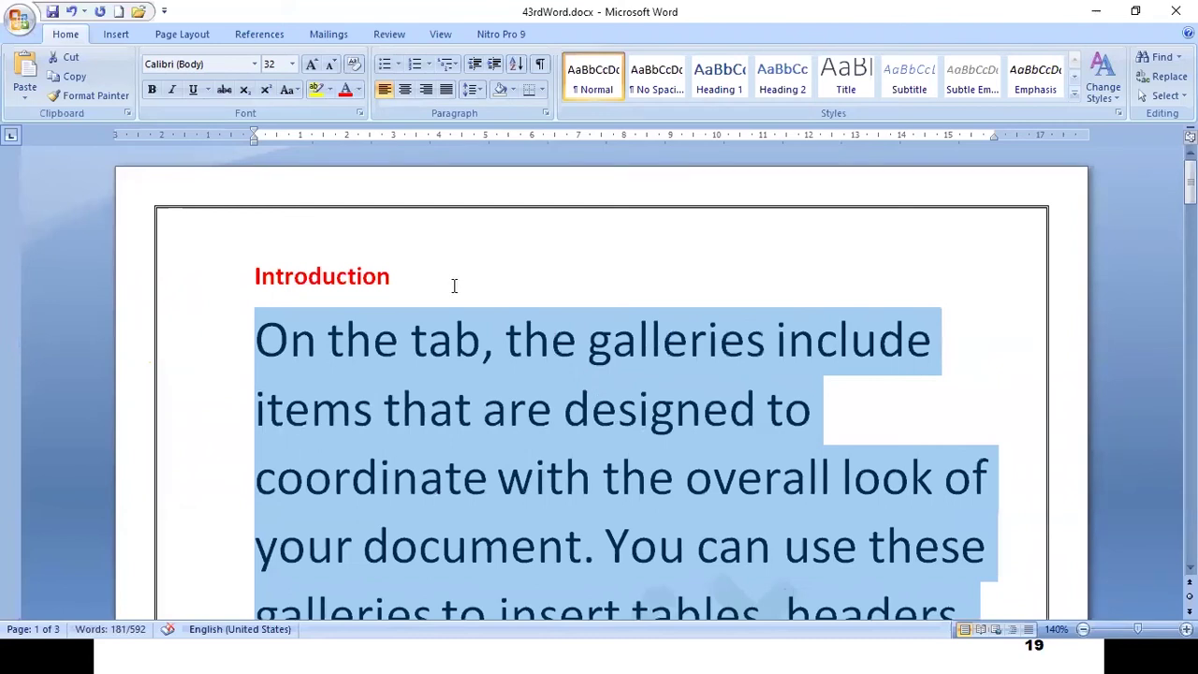
{"action": "left_click", "coordinate": [293, 63]}
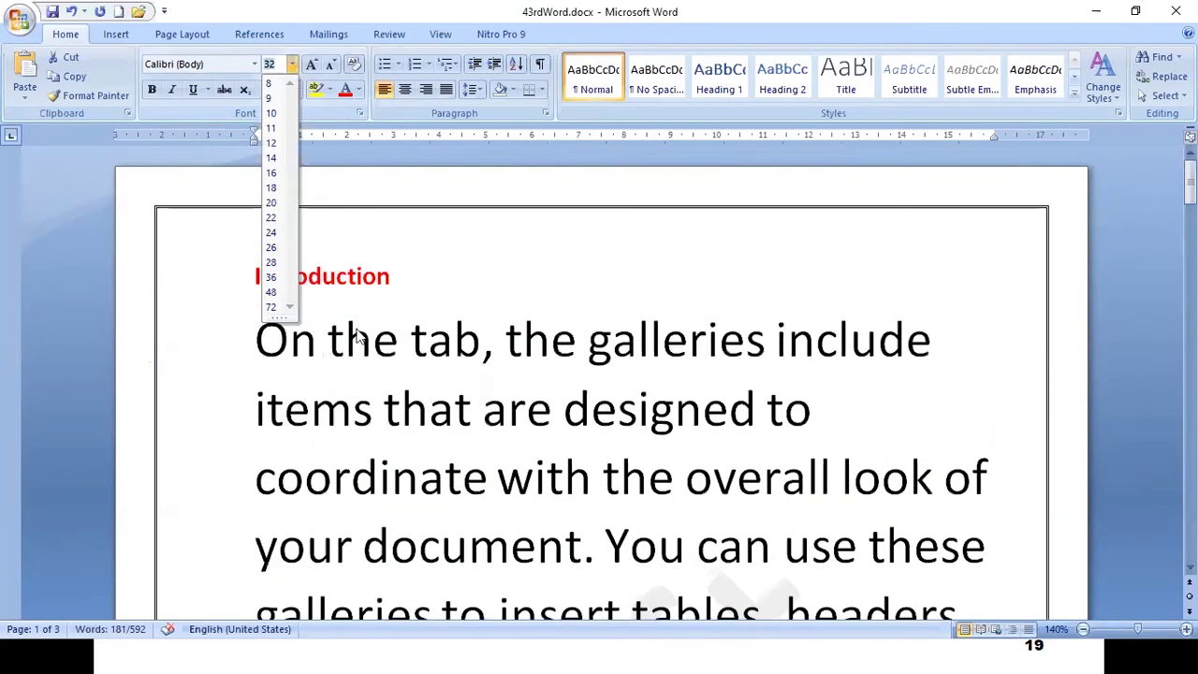
{"action": "left_click", "coordinate": [384, 351]}
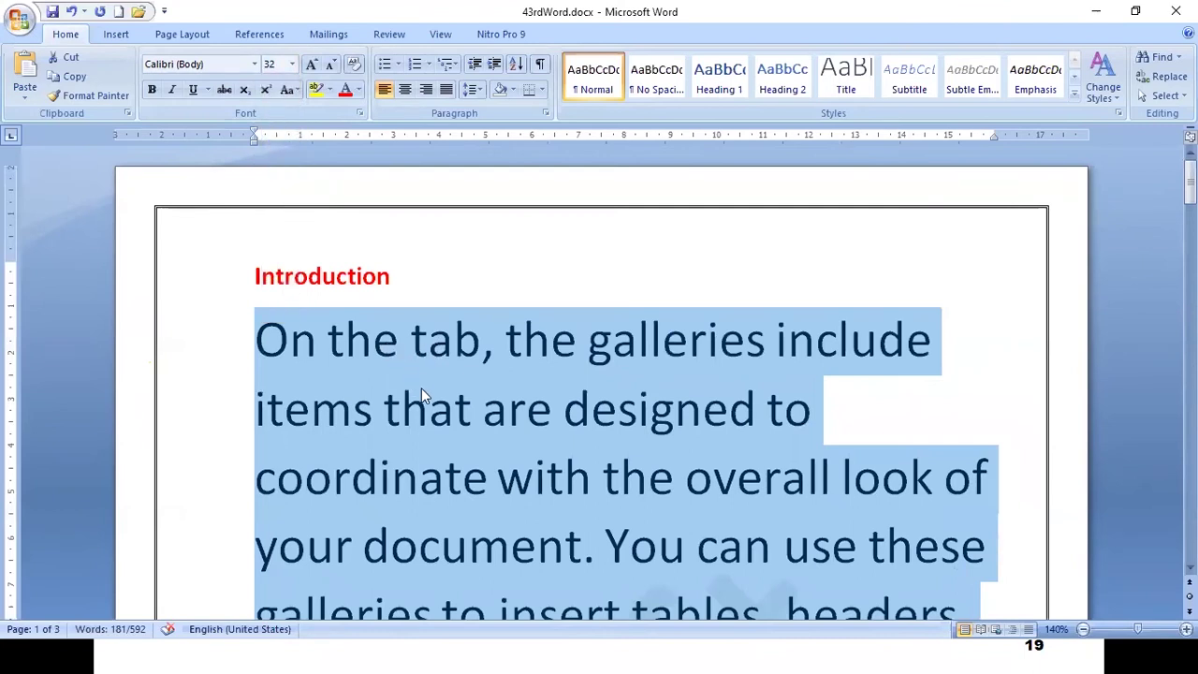
- Reduce the selected paragraph's font size point by point to 12, and deselect the text
{"action": "key", "text": "ctrl+bracketleft"}
{"action": "key", "text": "ctrl+bracketleft"}
{"action": "key", "text": "ctrl+bracketleft"}
{"action": "key", "text": "ctrl+bracketleft"}
{"action": "key", "text": "ctrl+bracketleft"}
{"action": "key", "text": "ctrl+bracketleft"}
{"action": "key", "text": "ctrl+bracketleft"}
{"action": "key", "text": "ctrl+bracketleft"}
{"action": "key", "text": "ctrl+bracketleft"}
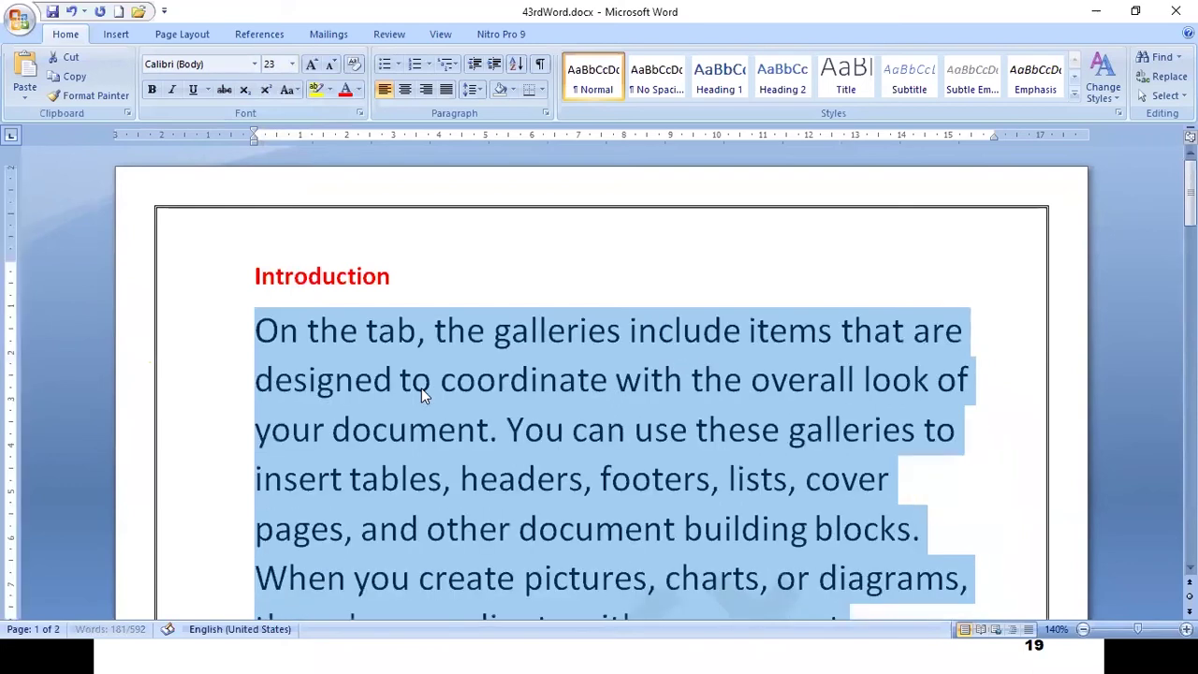
{"action": "key", "text": "ctrl+bracketleft"}
{"action": "key", "text": "ctrl+bracketleft"}
{"action": "key", "text": "ctrl+bracketleft"}
{"action": "key", "text": "ctrl+bracketleft"}
{"action": "key", "text": "ctrl+bracketleft"}
{"action": "key", "text": "ctrl+bracketleft"}
{"action": "key", "text": "ctrl+bracketleft"}
{"action": "key", "text": "ctrl+bracketleft"}
{"action": "key", "text": "ctrl+bracketleft"}
{"action": "key", "text": "ctrl+bracketleft"}
{"action": "key", "text": "ctrl+bracketleft"}
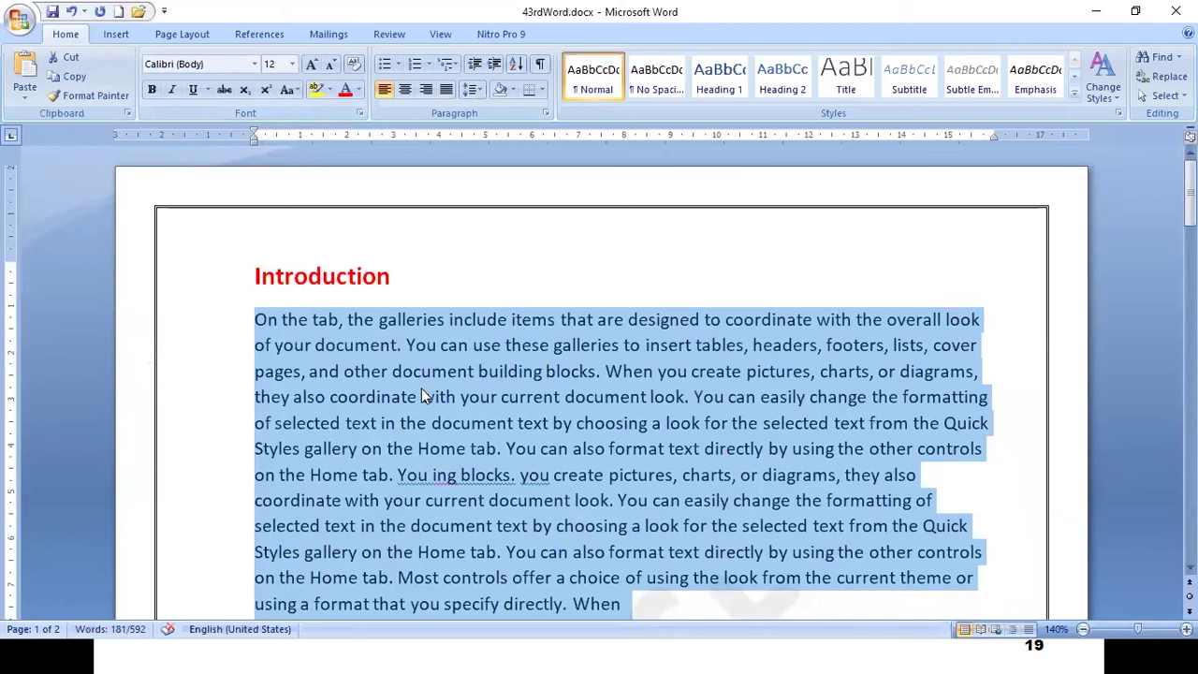
{"action": "left_click", "coordinate": [446, 294]}
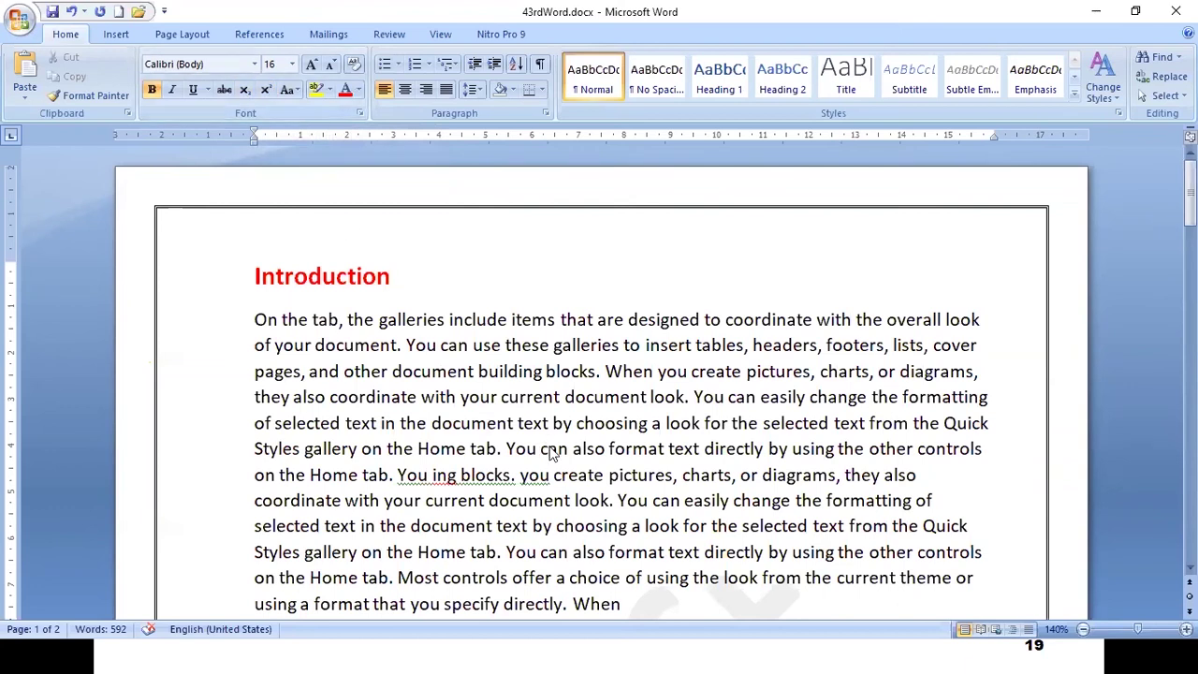
- Switch to the slide show to review the Formatting Text slide, and return to the Word document
{"action": "key", "text": "alt+Tab"}
{"action": "key", "text": "alt+Tab"}
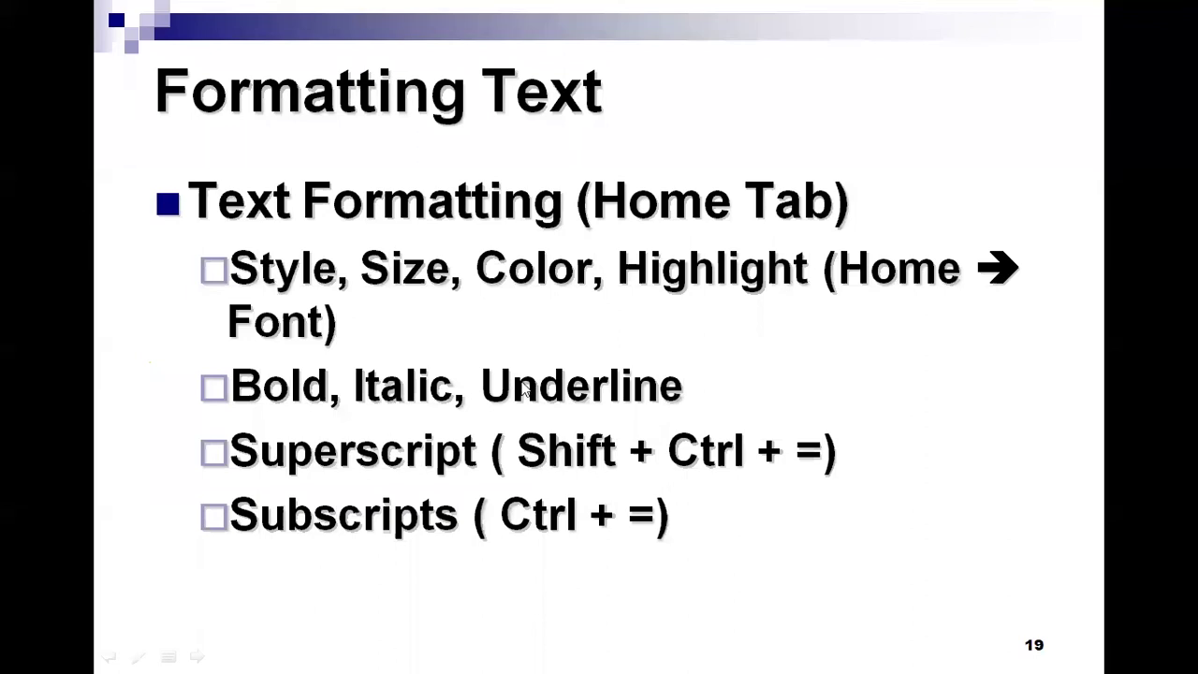
{"action": "key", "text": "alt+Tab"}
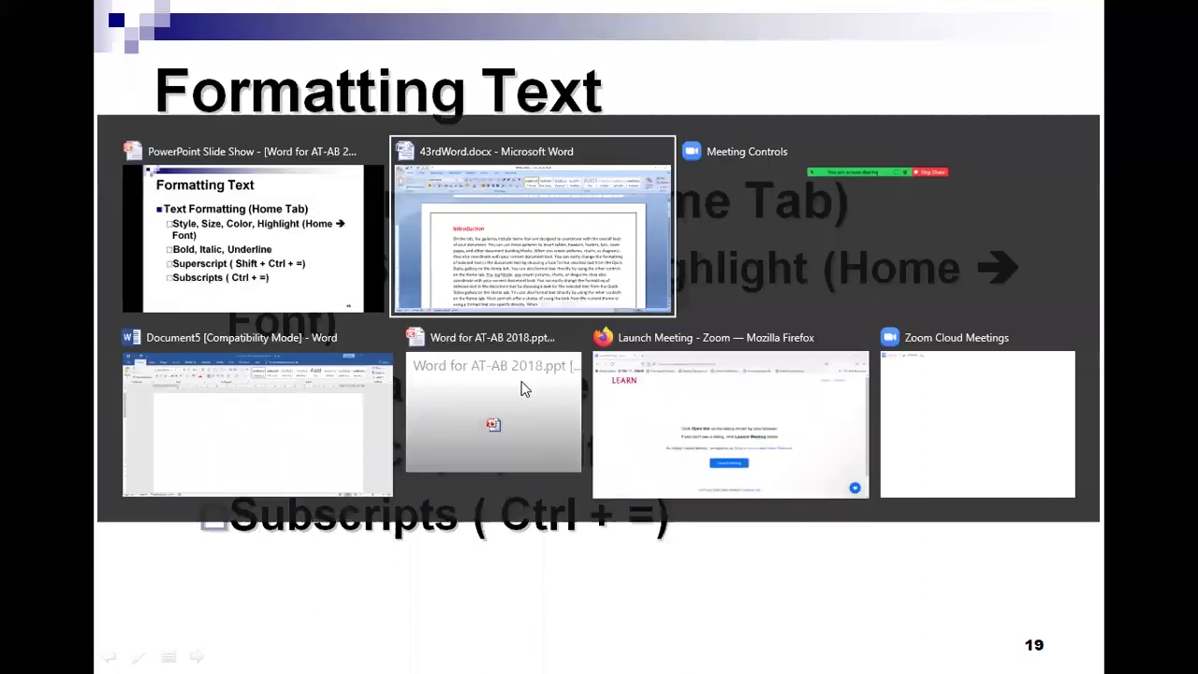
- Select the paragraph below the "Introduction" heading, turn bold and underline on and off, and make the text italic
{"action": "key", "text": "ctrl+b"}
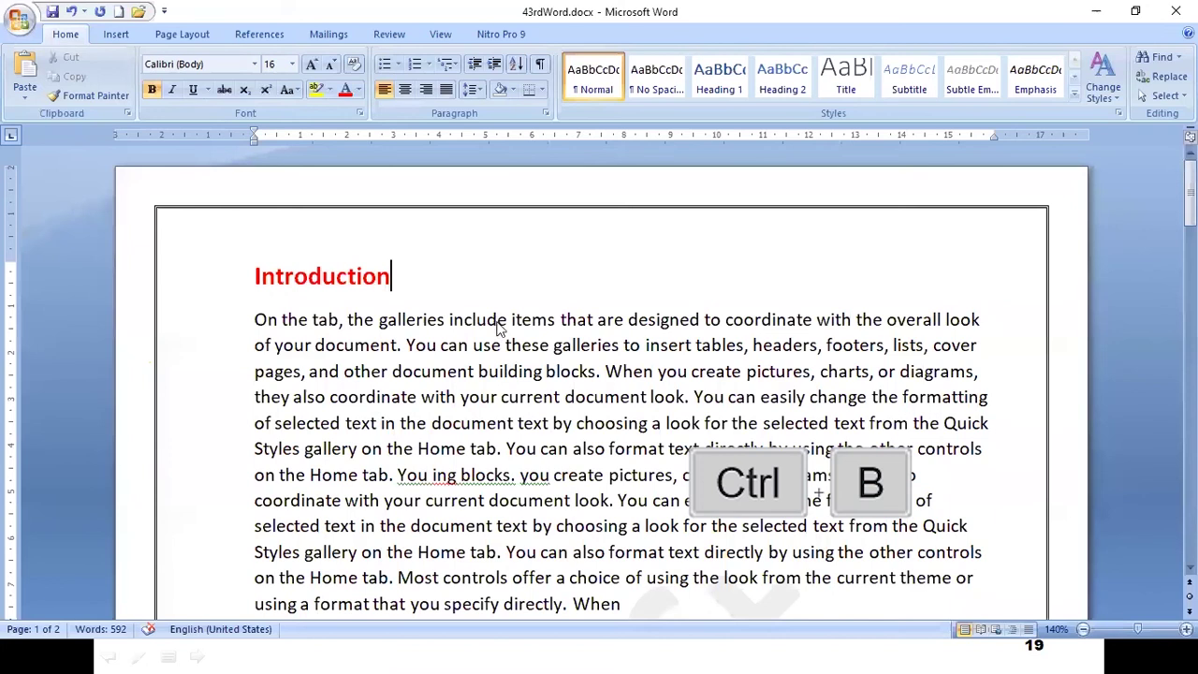
{"action": "triple_click", "coordinate": [506, 375]}
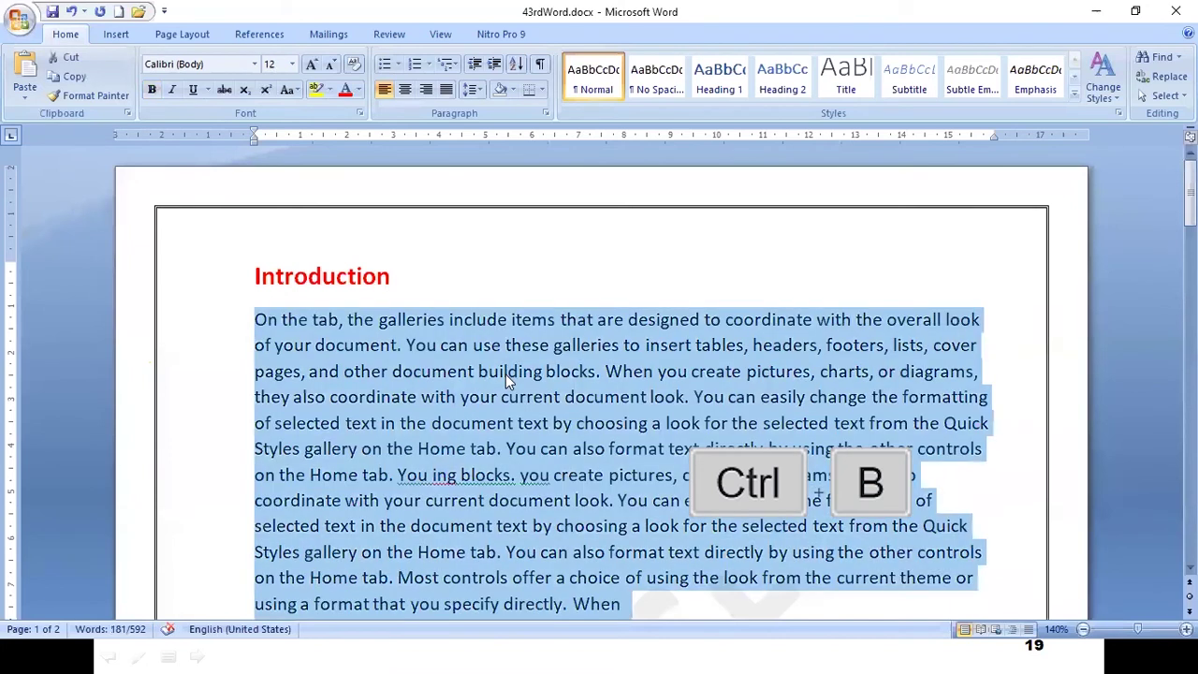
{"action": "key", "text": "ctrl+b"}
{"action": "key", "text": "ctrl+b"}
{"action": "key", "text": "ctrl+u"}
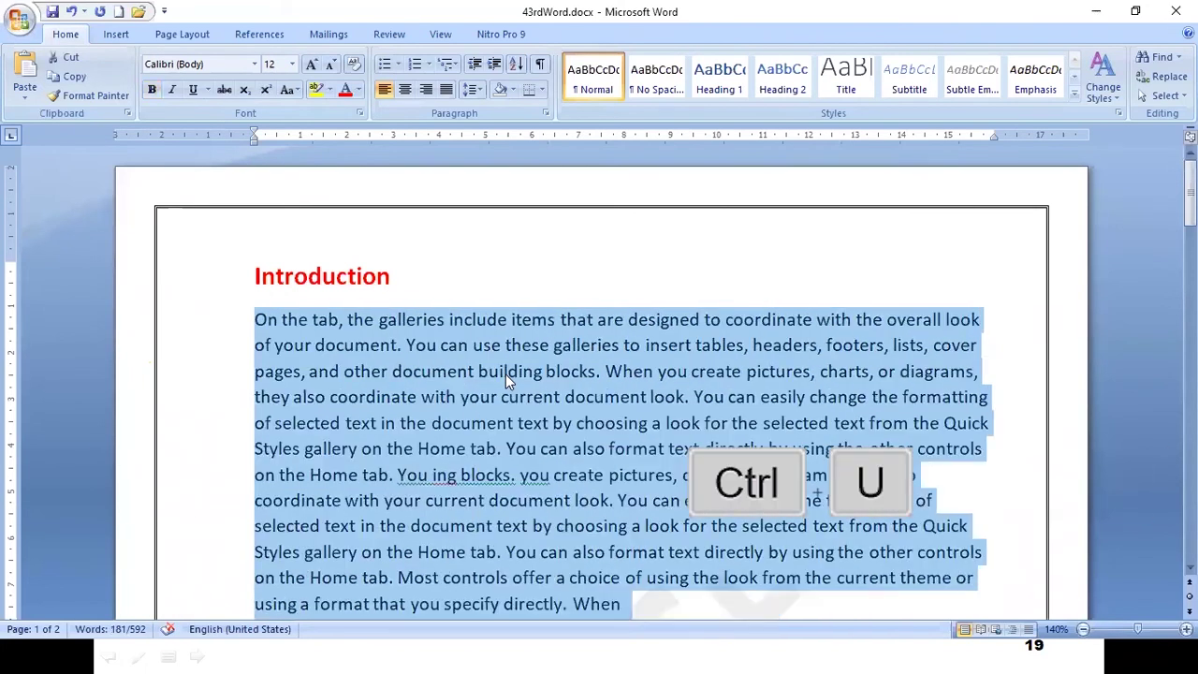
{"action": "key", "text": "ctrl+u"}
{"action": "key", "text": "ctrl+i"}
{"action": "key", "text": "ctrl+i"}
{"action": "key", "text": "ctrl+i"}
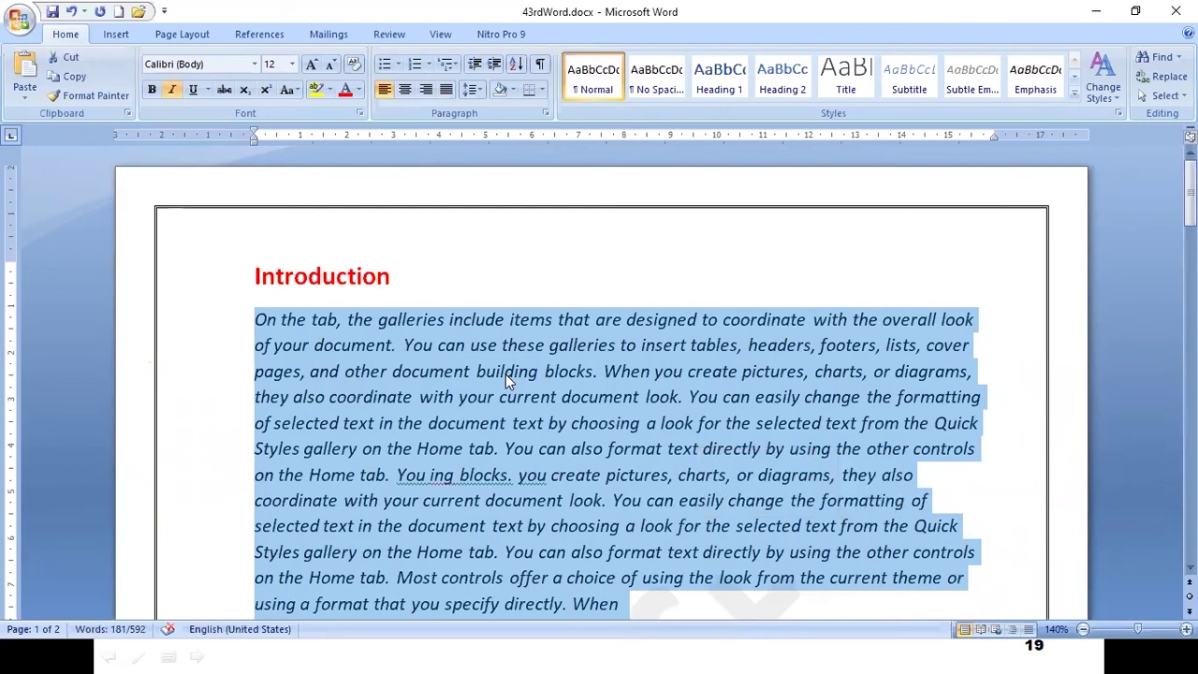
{"action": "left_click", "coordinate": [367, 280]}
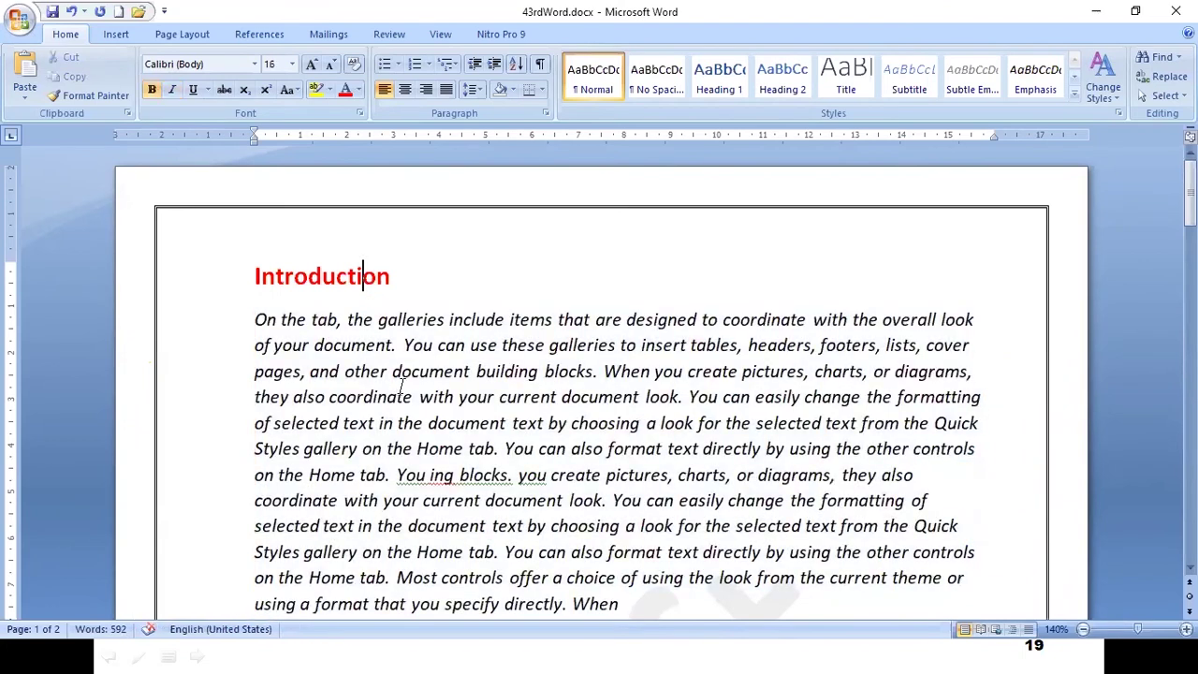
- Add blank lines after the italic paragraph and enter the text "CO2" above "Insert specify"
{"action": "scroll", "coordinate": [402, 463], "scroll_direction": "down", "scroll_amount": 1}
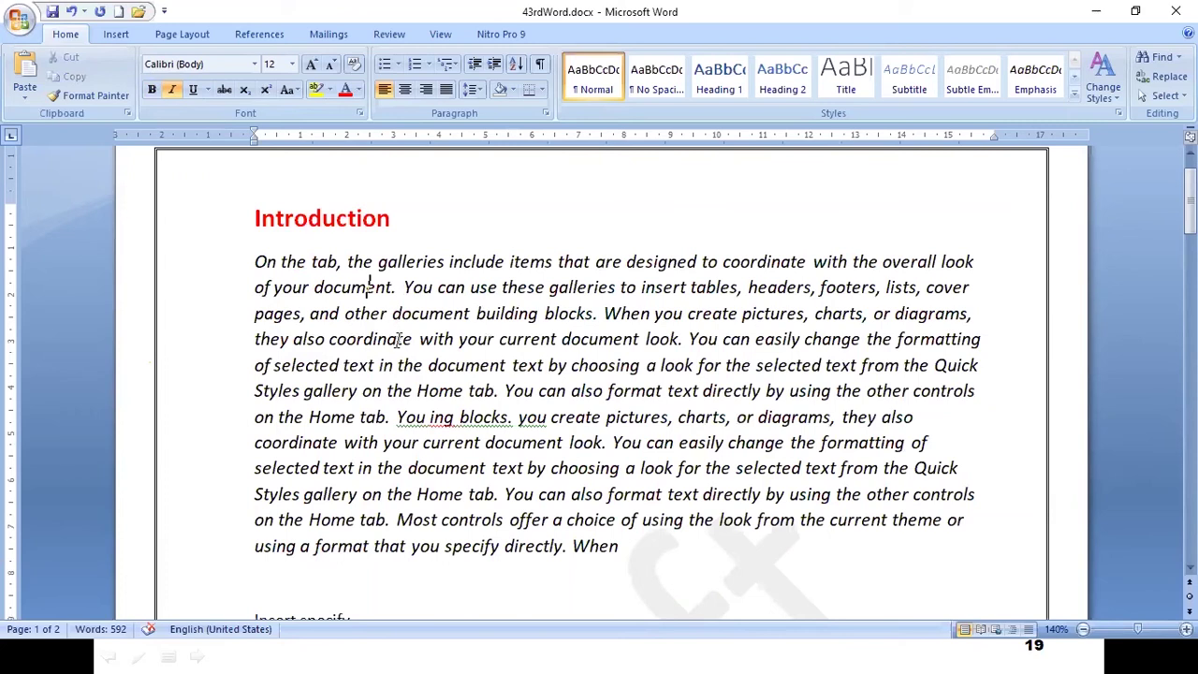
{"action": "scroll", "coordinate": [397, 340], "scroll_direction": "up", "scroll_amount": 1}
{"action": "scroll", "coordinate": [517, 520], "scroll_direction": "down", "scroll_amount": 3}
{"action": "left_click", "coordinate": [633, 437]}
{"action": "key", "text": "Return"}
{"action": "key", "text": "Return"}
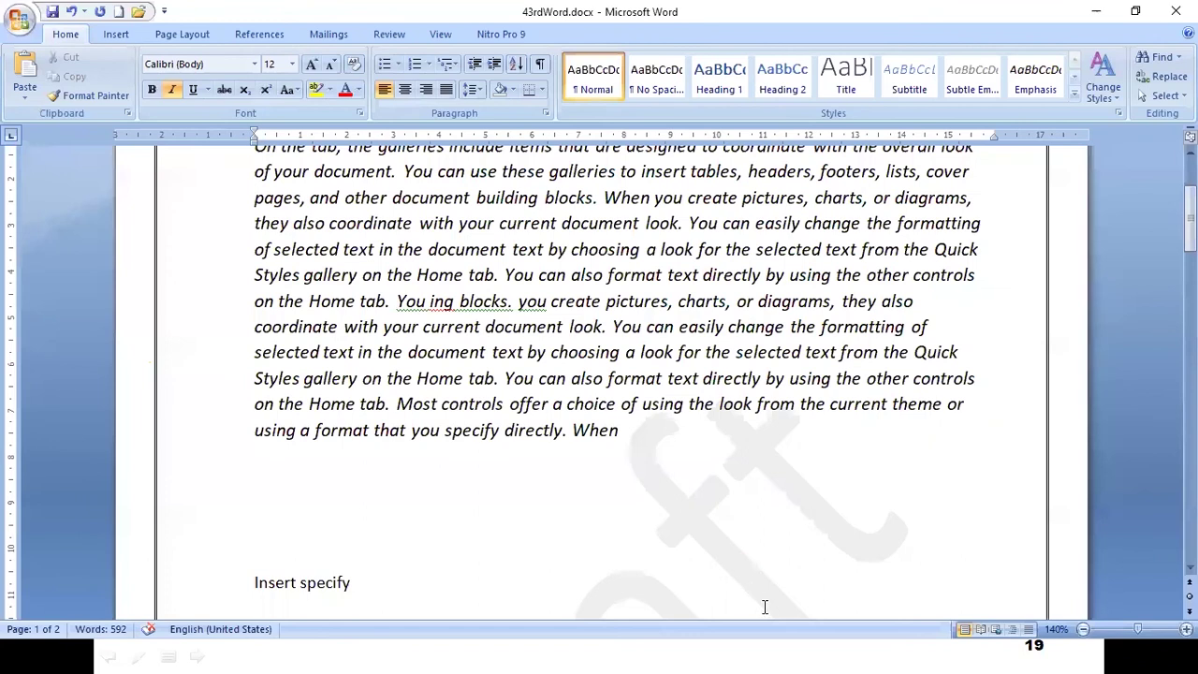
{"action": "scroll", "coordinate": [765, 608], "scroll_direction": "down", "scroll_amount": 2}
{"action": "type", "text": "CO2"}
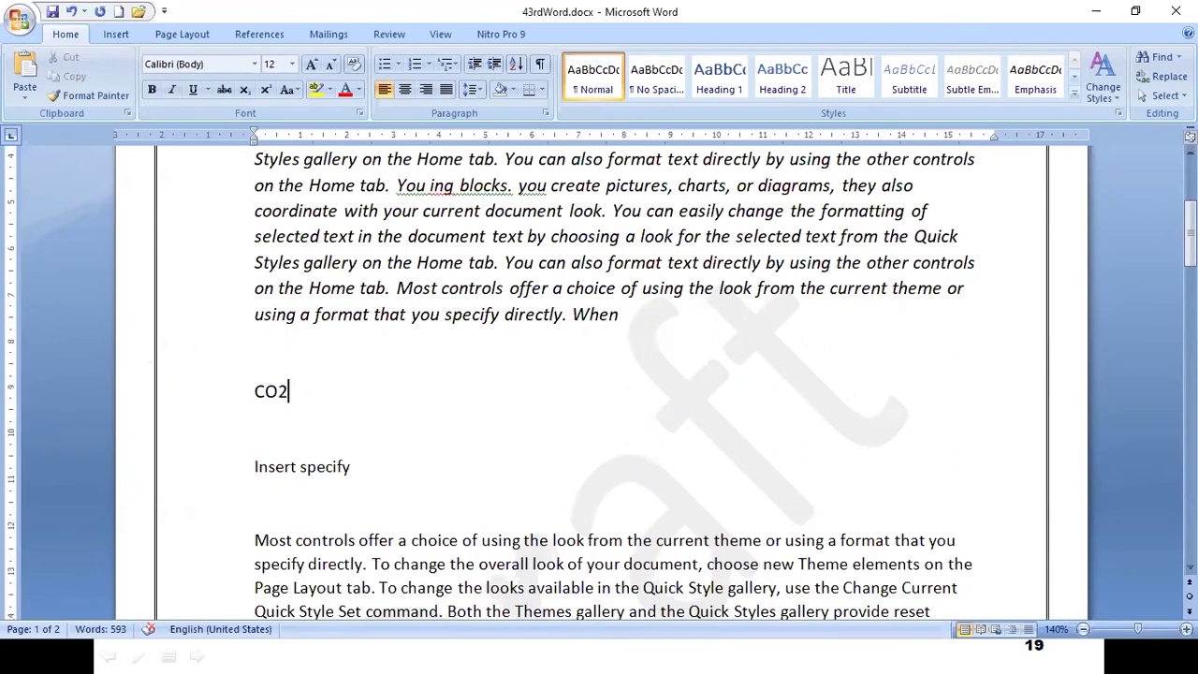
- Select the 2 in "CO2" and toggle its subscript formatting on and off
{"action": "left_click", "coordinate": [265, 391]}
{"action": "left_click", "coordinate": [289, 391]}
{"action": "key", "text": "shift+Left"}
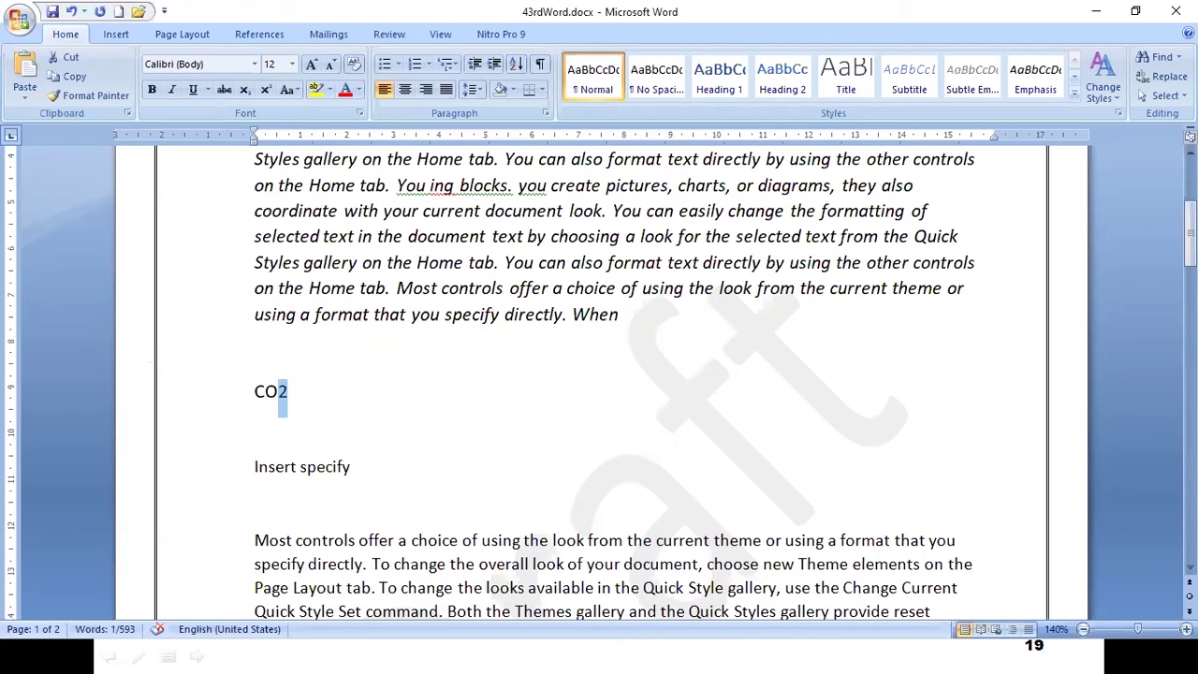
{"action": "left_click", "coordinate": [244, 91]}
{"action": "left_click", "coordinate": [266, 91]}
{"action": "key", "text": "ctrl+equal"}
{"action": "key", "text": "ctrl+equal"}
{"action": "key", "text": "ctrl+equal"}
{"action": "key", "text": "ctrl+equal"}
{"action": "key", "text": "ctrl+equal"}
{"action": "key", "text": "ctrl+equal"}
- Select the whole "CO2" line and enlarge its font in one-point increments to 50
{"action": "left_click", "coordinate": [200, 400]}
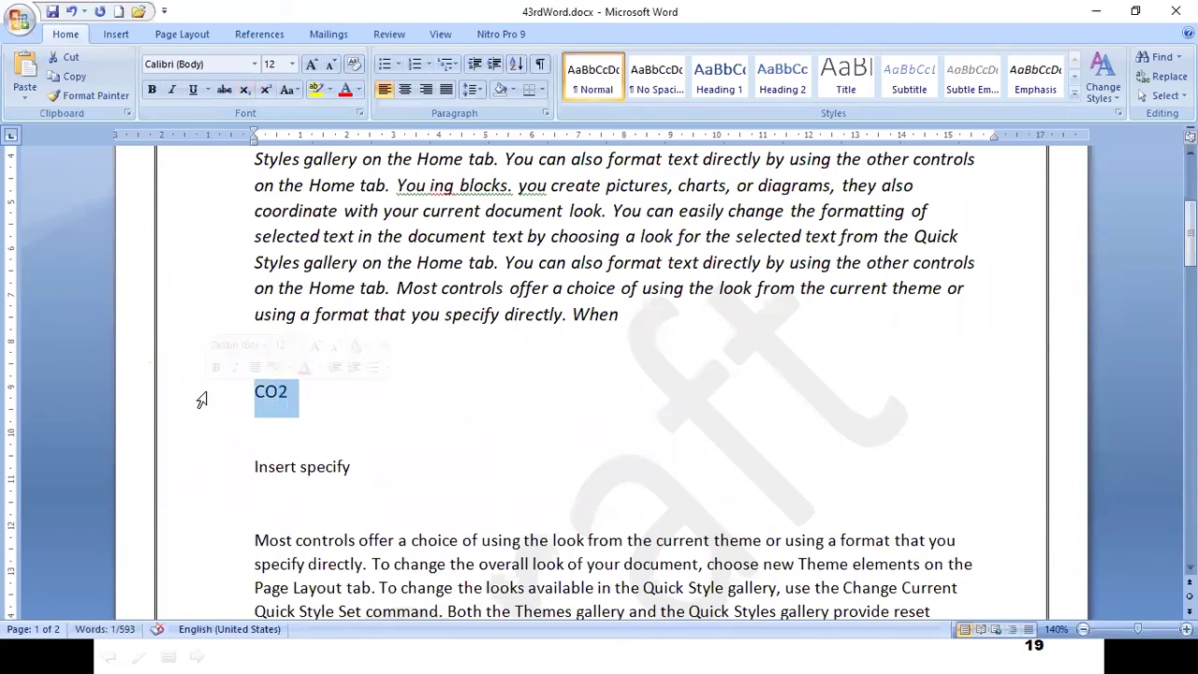
{"action": "key", "text": "ctrl+bracketright"}
{"action": "key", "text": "ctrl+bracketright"}
{"action": "key", "text": "ctrl+bracketright"}
{"action": "key", "text": "ctrl+bracketright"}
{"action": "key", "text": "ctrl+bracketright"}
{"action": "key", "text": "ctrl+bracketright"}
{"action": "key", "text": "ctrl+bracketright"}
{"action": "key", "text": "ctrl+bracketright"}
{"action": "key", "text": "ctrl+bracketright"}
{"action": "key", "text": "ctrl+bracketright"}
{"action": "key", "text": "ctrl+bracketright"}
{"action": "key", "text": "ctrl+bracketright"}
{"action": "key", "text": "ctrl+bracketright"}
{"action": "key", "text": "ctrl+bracketright"}
{"action": "key", "text": "ctrl+bracketright"}
{"action": "key", "text": "ctrl+bracketright"}
{"action": "key", "text": "ctrl+bracketright"}
{"action": "key", "text": "ctrl+bracketright"}
{"action": "key", "text": "ctrl+bracketright"}
{"action": "key", "text": "ctrl+bracketright"}
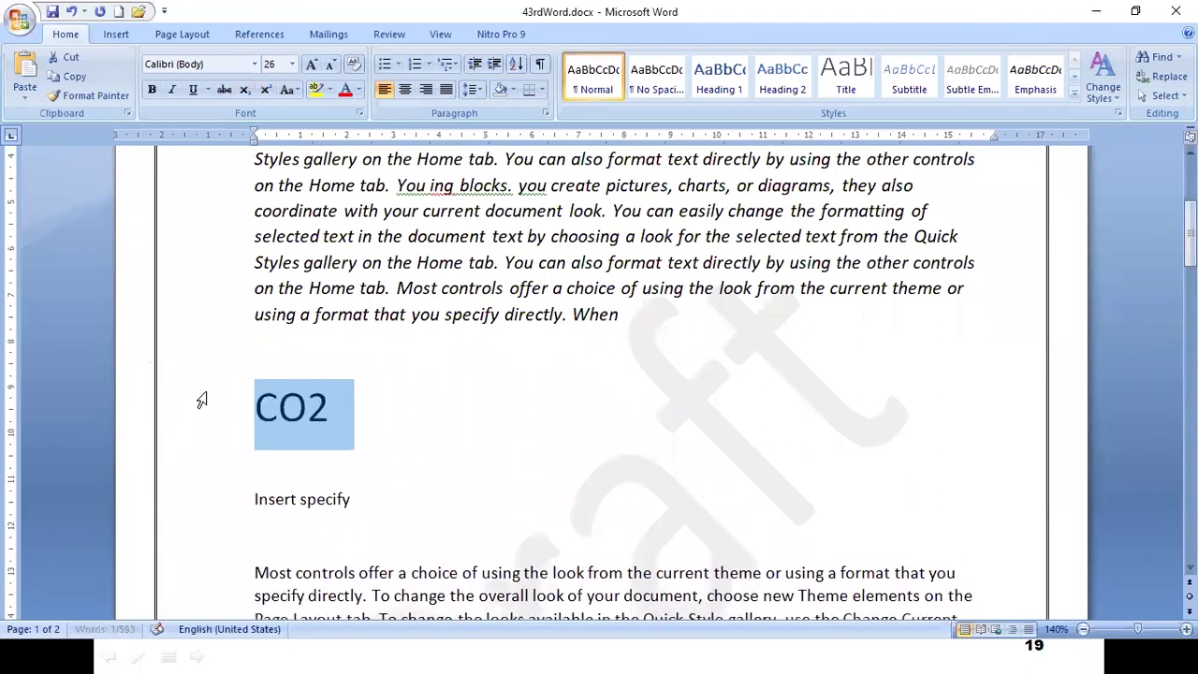
{"action": "key", "text": "ctrl+bracketright"}
{"action": "key", "text": "ctrl+bracketright"}
{"action": "key", "text": "ctrl+bracketright"}
{"action": "key", "text": "ctrl+bracketright"}
{"action": "key", "text": "ctrl+bracketright"}
{"action": "key", "text": "ctrl+bracketright"}
{"action": "key", "text": "ctrl+bracketright"}
{"action": "key", "text": "ctrl+bracketright"}
{"action": "scroll", "coordinate": [246, 463], "scroll_direction": "down", "scroll_amount": 1}
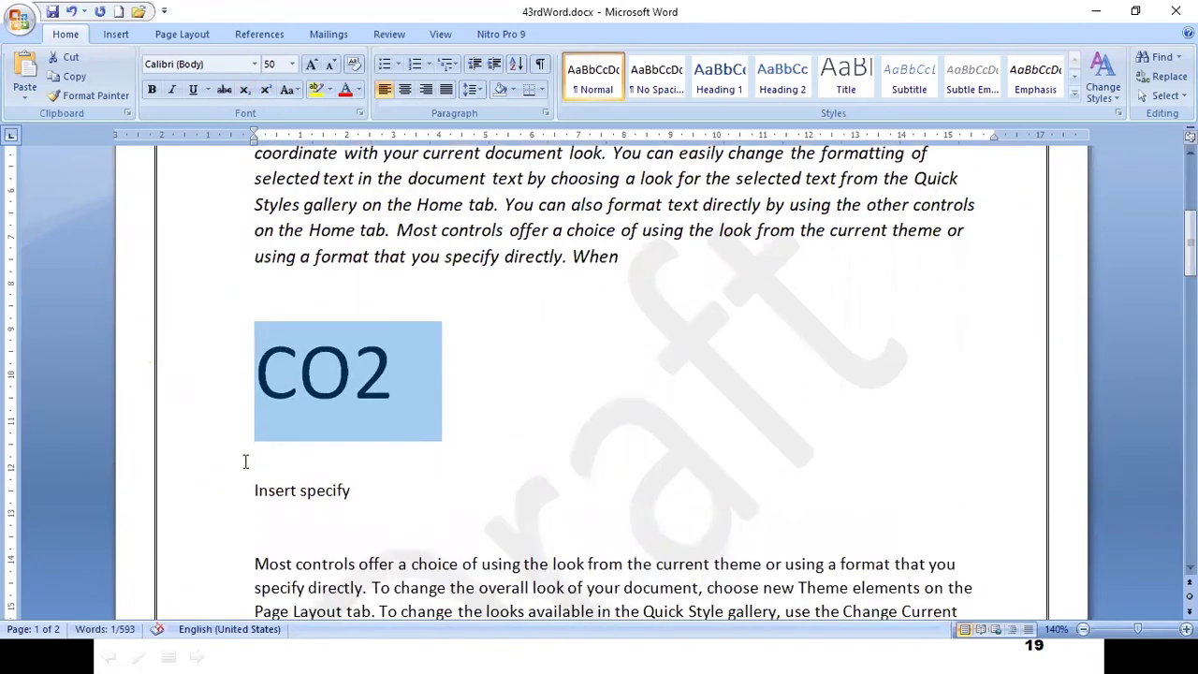
- Select only the 2 in the enlarged "CO2" and toggle subscript repeatedly, leaving it subscripted
{"action": "left_click", "coordinate": [357, 399]}
{"action": "left_click_drag", "start_coordinate": [354, 374], "coordinate": [383, 373]}
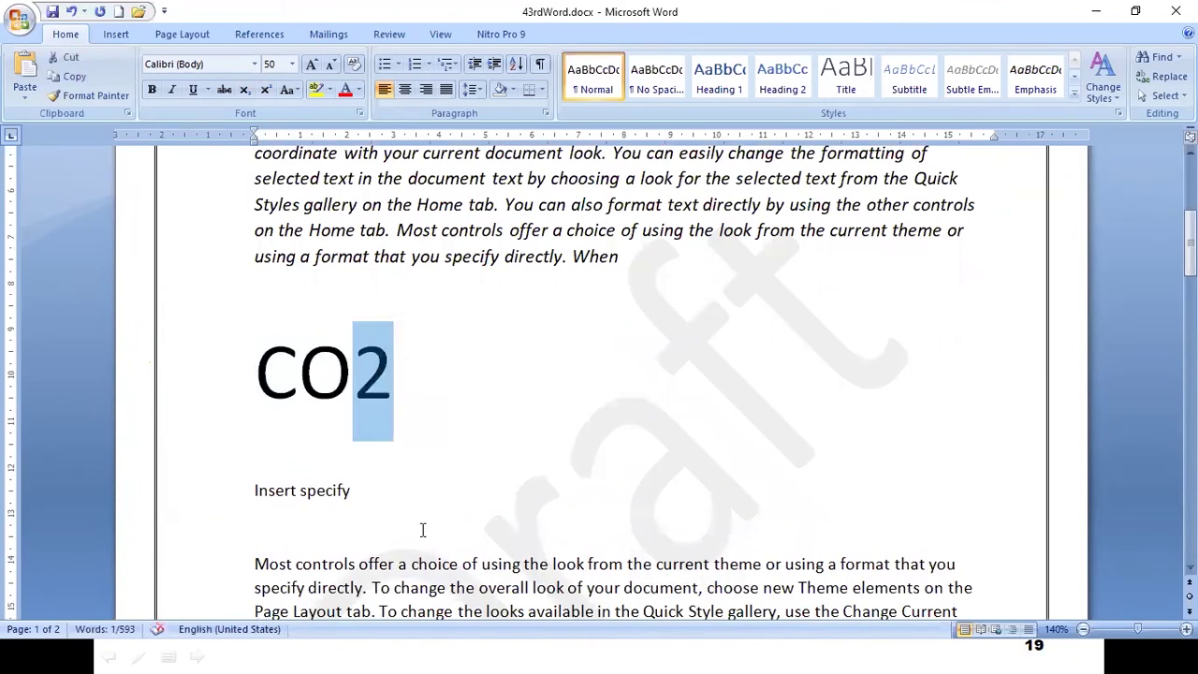
{"action": "key", "text": "ctrl+equal"}
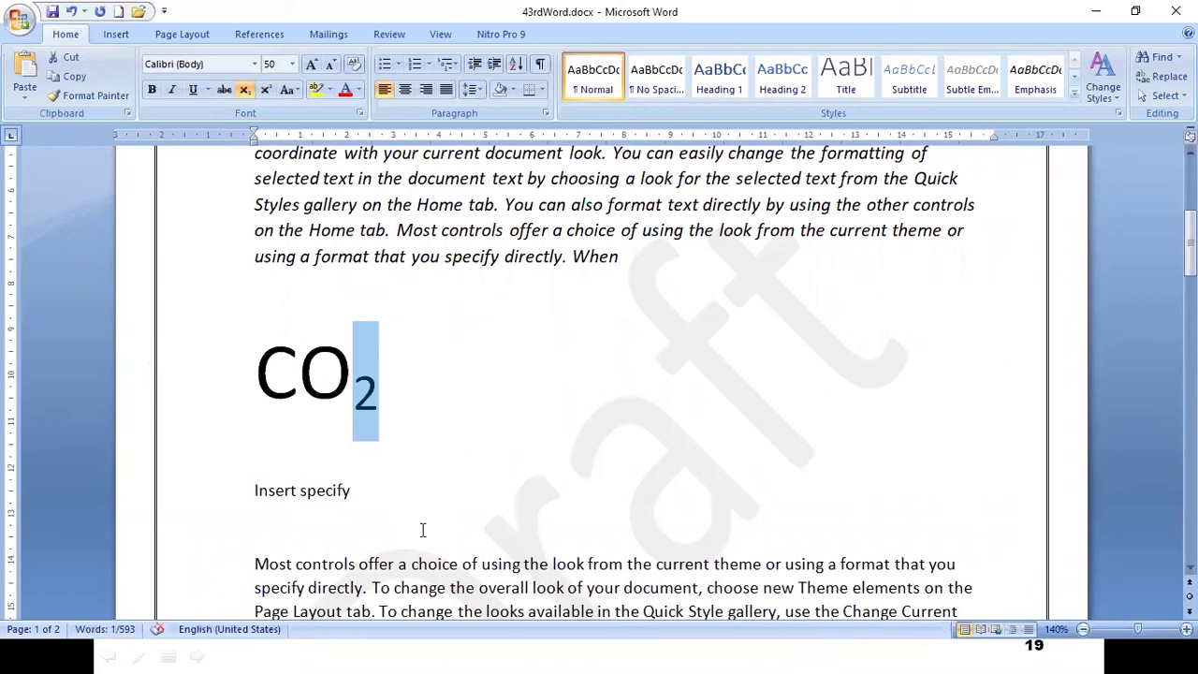
{"action": "key", "text": "ctrl+equal"}
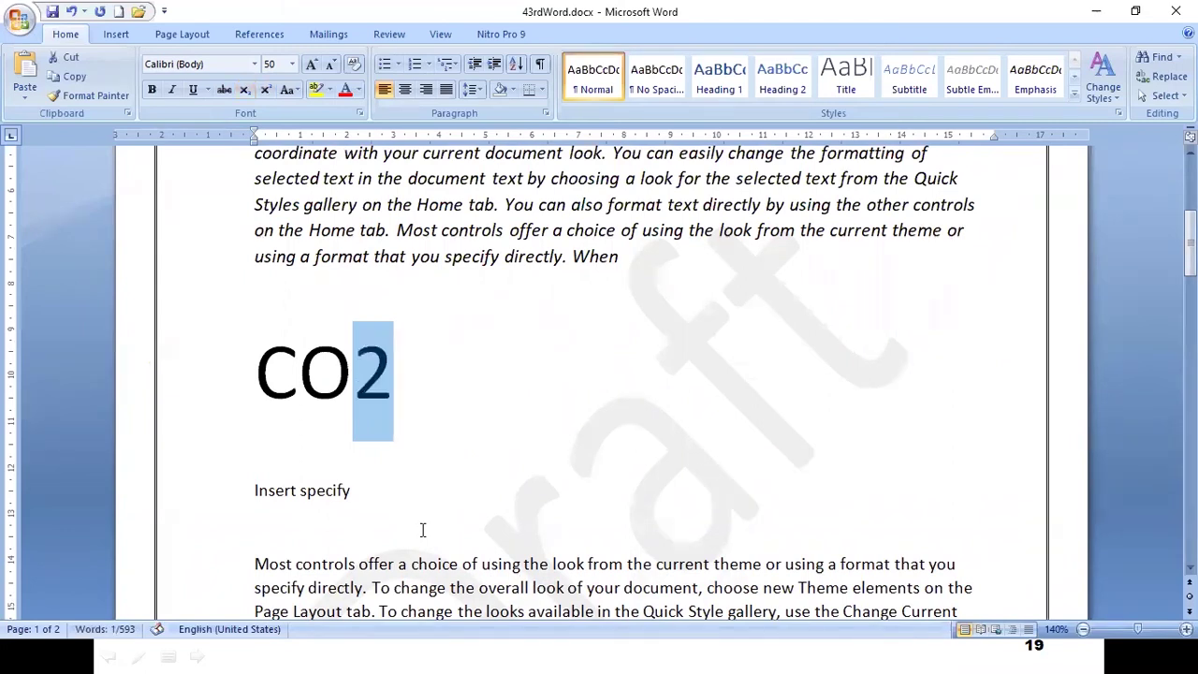
{"action": "key", "text": "ctrl+equal"}
{"action": "key", "text": "ctrl+equal"}
{"action": "key", "text": "ctrl+equal"}
{"action": "key", "text": "ctrl+equal"}
{"action": "key", "text": "ctrl+equal"}
{"action": "key", "text": "ctrl+equal"}
{"action": "key", "text": "ctrl+equal"}
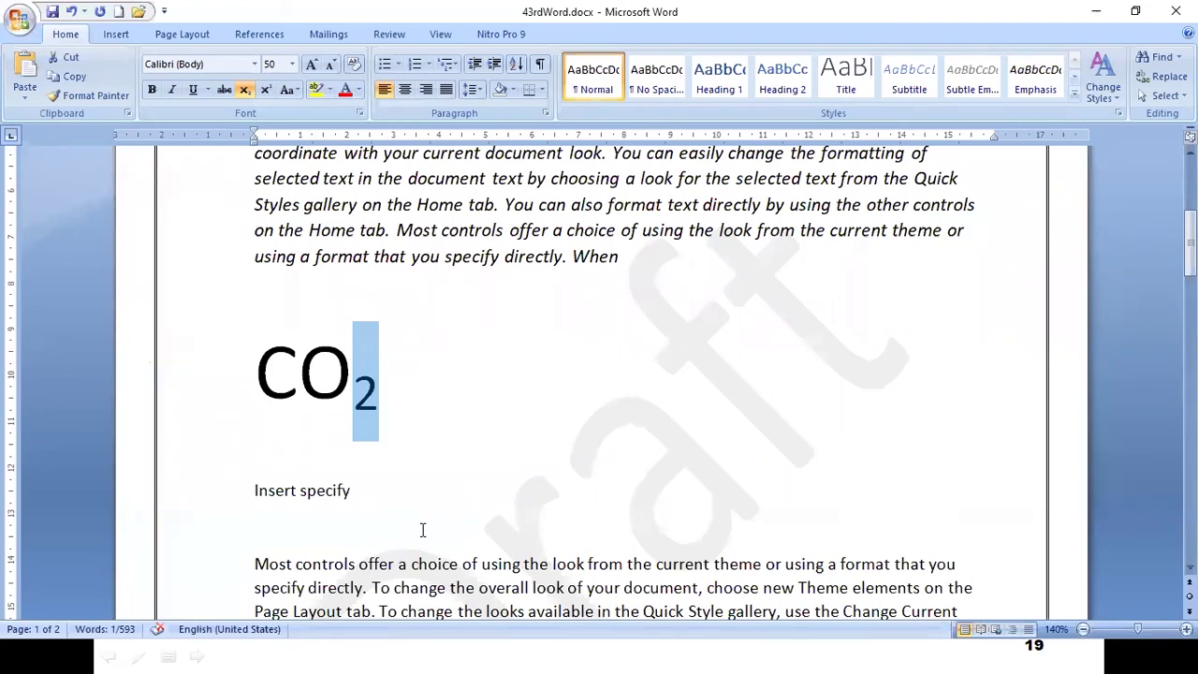
- Toggle superscript on and off for the selected 2, leaving it as normal text
{"action": "key", "text": "ctrl+shift+equal"}
{"action": "key", "text": "ctrl+shift+equal"}
{"action": "key", "text": "ctrl+shift+equal"}
{"action": "key", "text": "ctrl+shift+equal"}
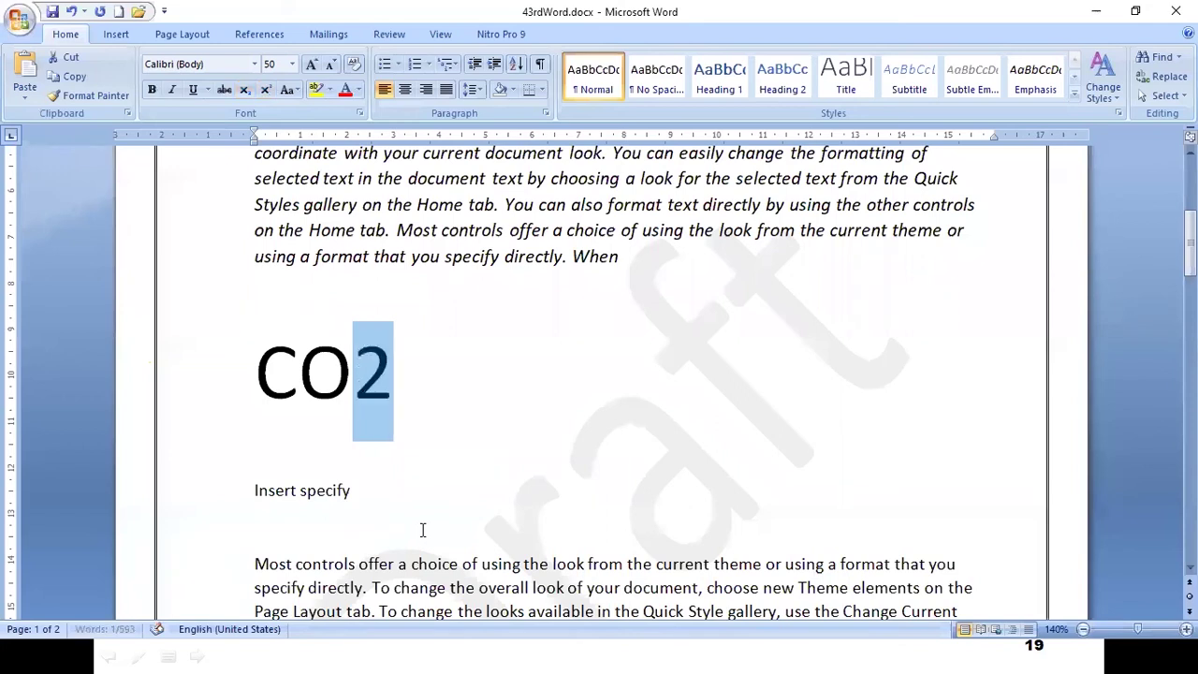
{"action": "key", "text": "ctrl+shift+equal"}
{"action": "key", "text": "ctrl+shift+equal"}
{"action": "key", "text": "ctrl+shift+equal"}
{"action": "key", "text": "ctrl+shift+equal"}
{"action": "key", "text": "ctrl+shift+equal"}
{"action": "key", "text": "ctrl+shift+equal"}
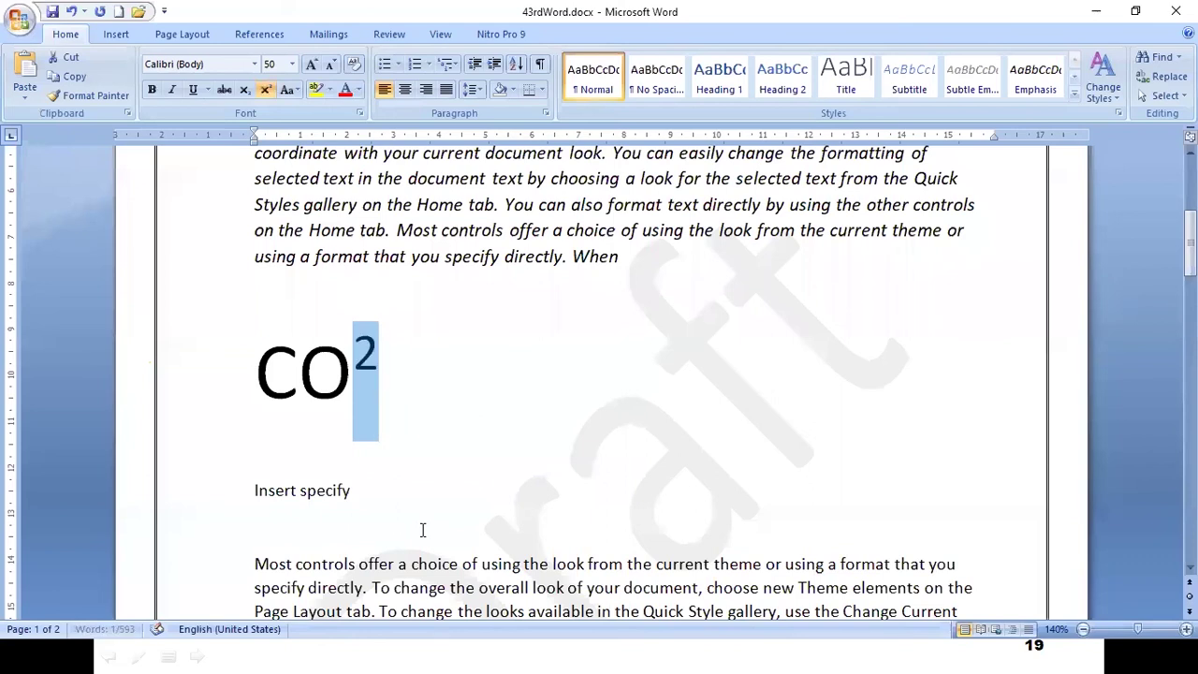
{"action": "key", "text": "ctrl+shift+equal"}
{"action": "key", "text": "ctrl+shift+equal"}
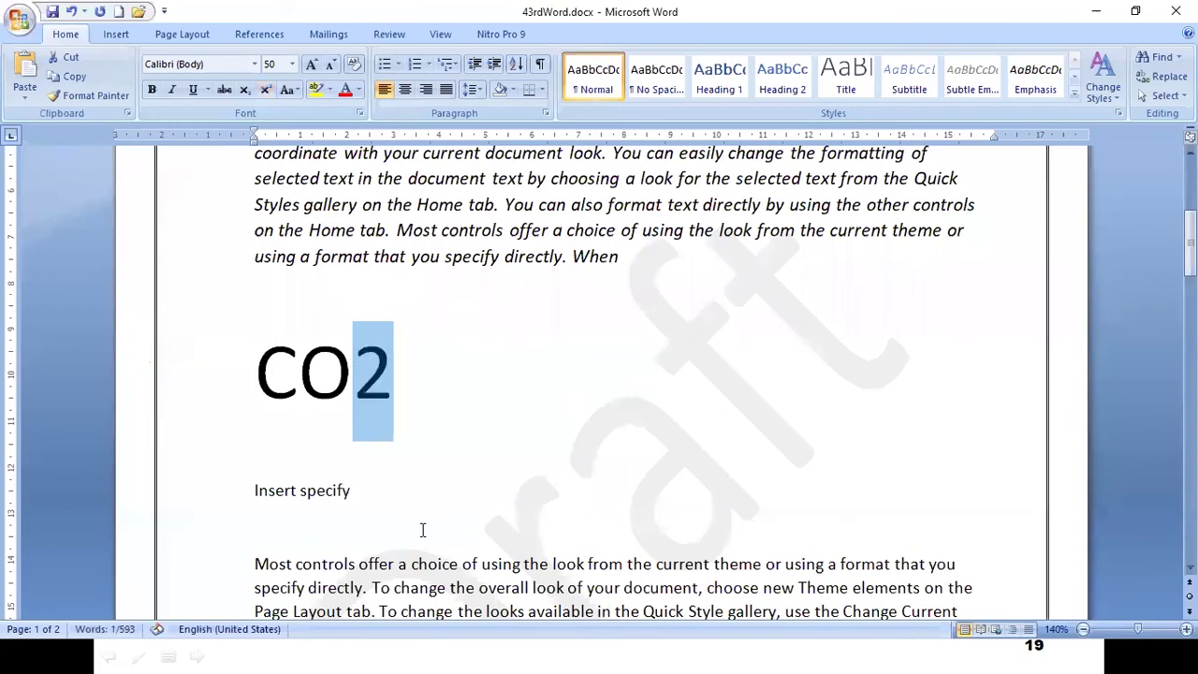
{"action": "key", "text": "ctrl+shift+equal"}
{"action": "key", "text": "ctrl+shift+equal"}
{"action": "key", "text": "ctrl+shift+equal"}
{"action": "key", "text": "ctrl+shift+equal"}
{"action": "key", "text": "ctrl+shift+equal"}
{"action": "key", "text": "ctrl+shift+equal"}
{"action": "left_click", "coordinate": [422, 530]}
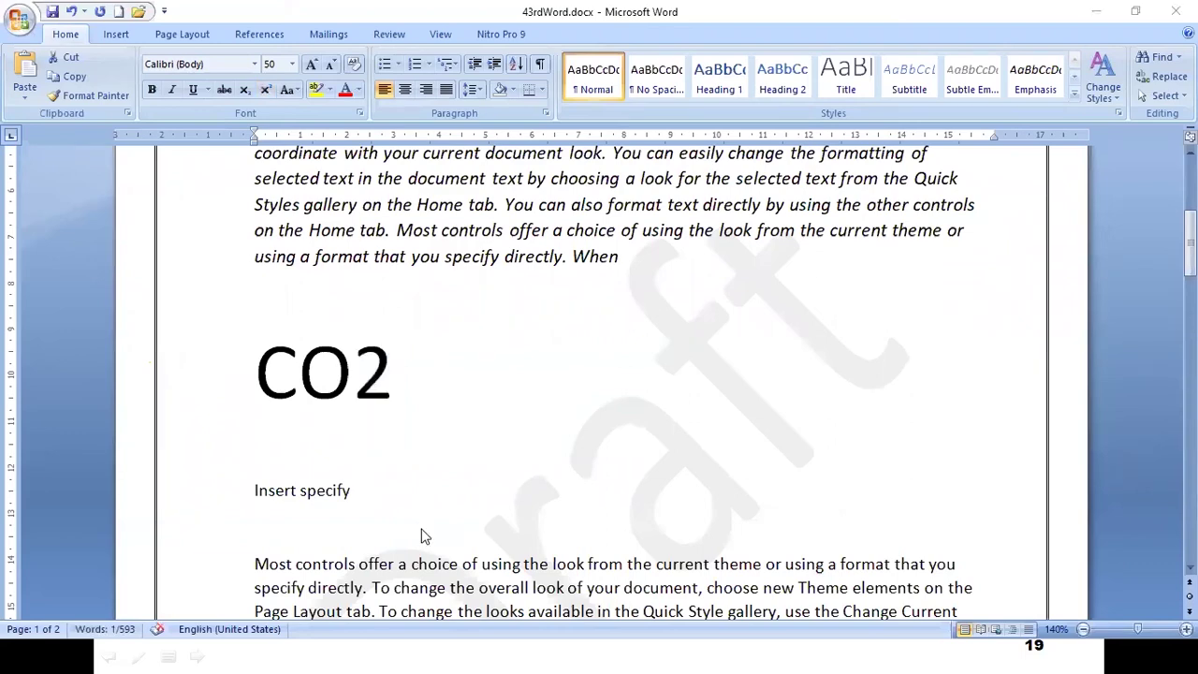
- Switch to the slide show, advance to the Formatting Paragraph slide, and return to the Word document
{"action": "key", "text": "alt+Tab"}
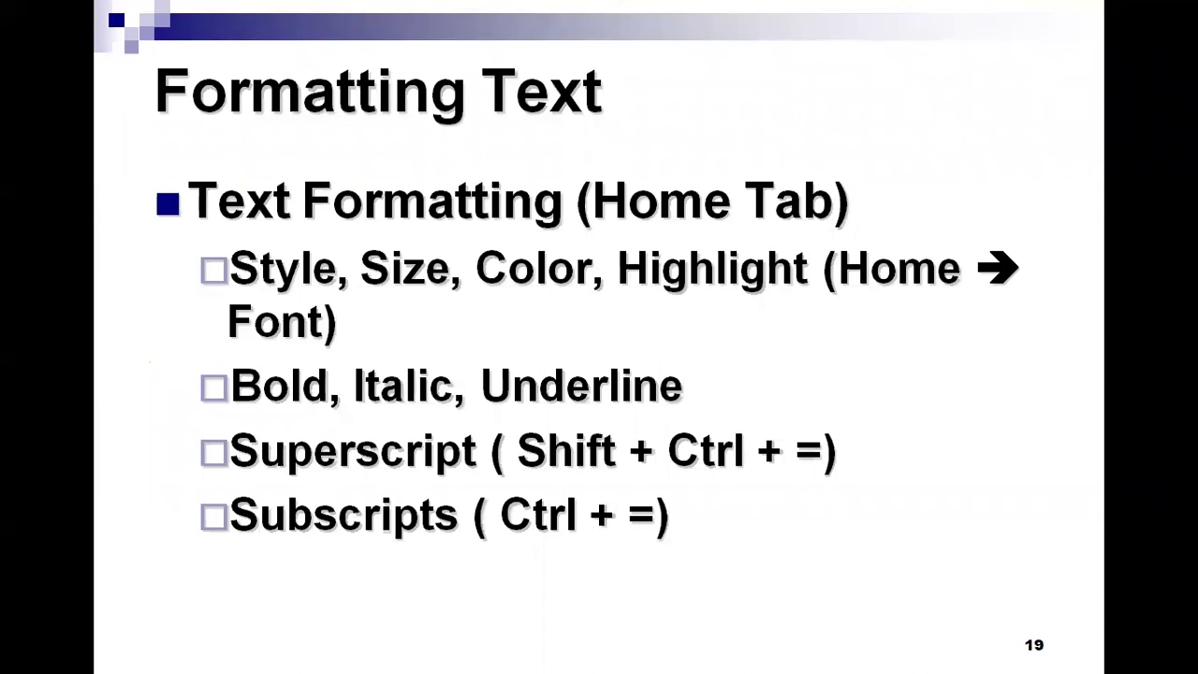
{"action": "key", "text": "Right"}
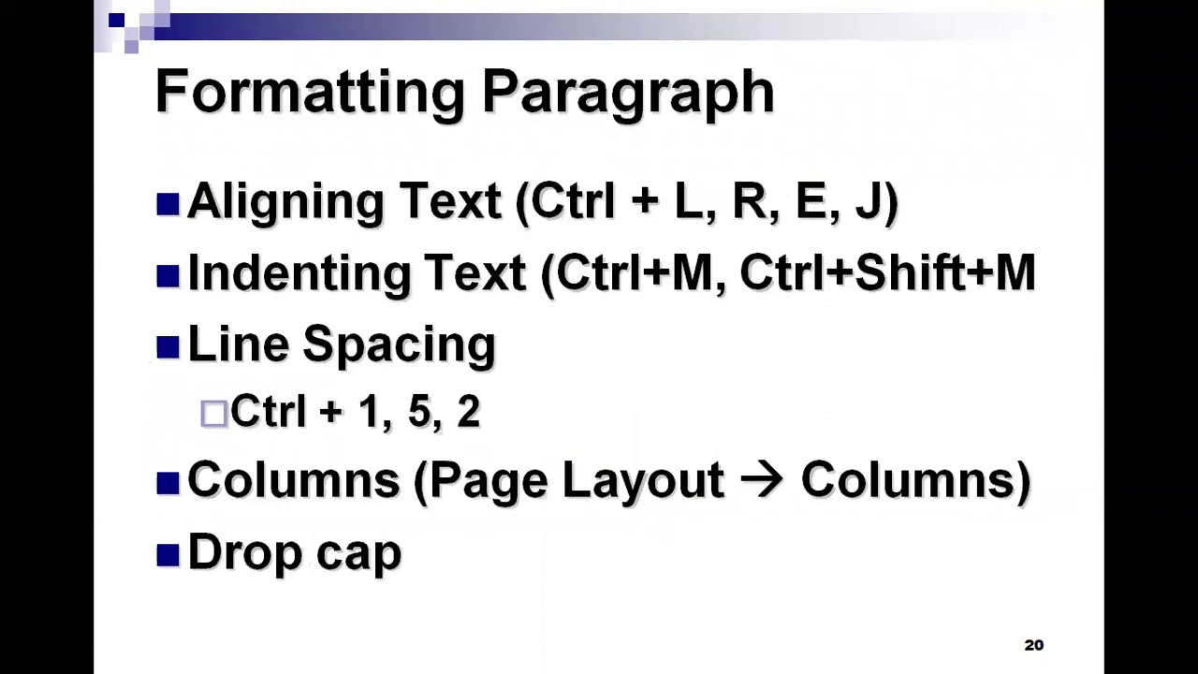
{"action": "key", "text": "alt+Tab"}
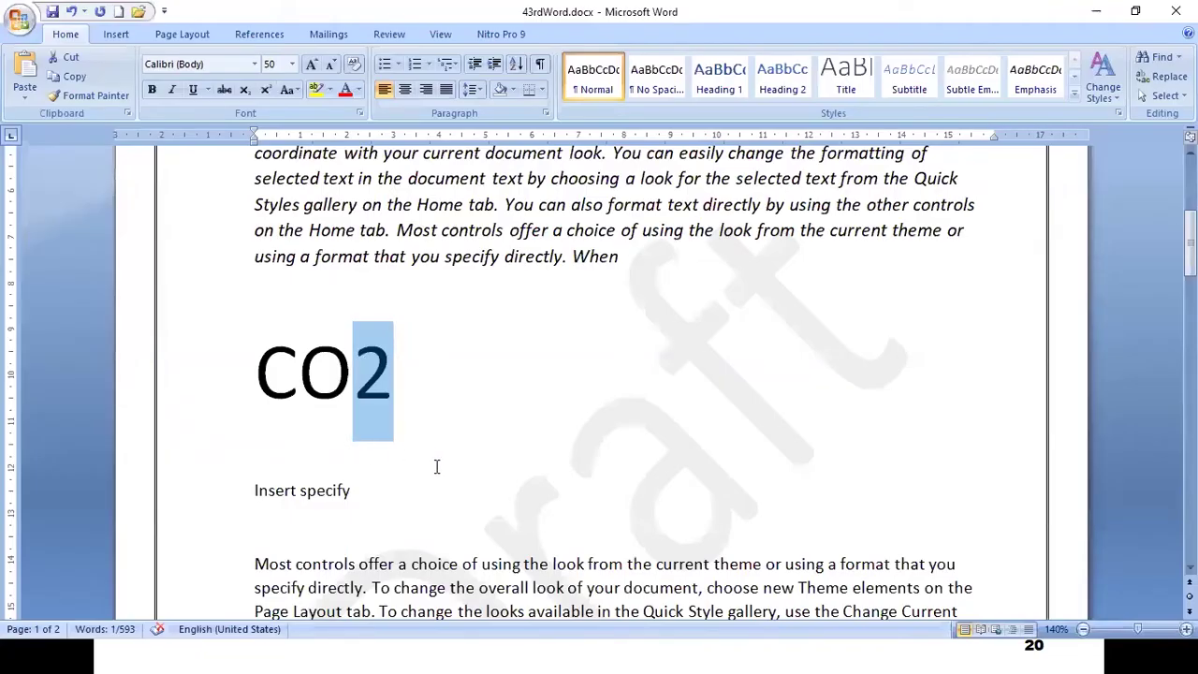
- Superscript the 2 in "CO2", and delete both the "CO2" line and the "Insert specify" line
{"action": "key", "text": "ctrl+shift+equal"}
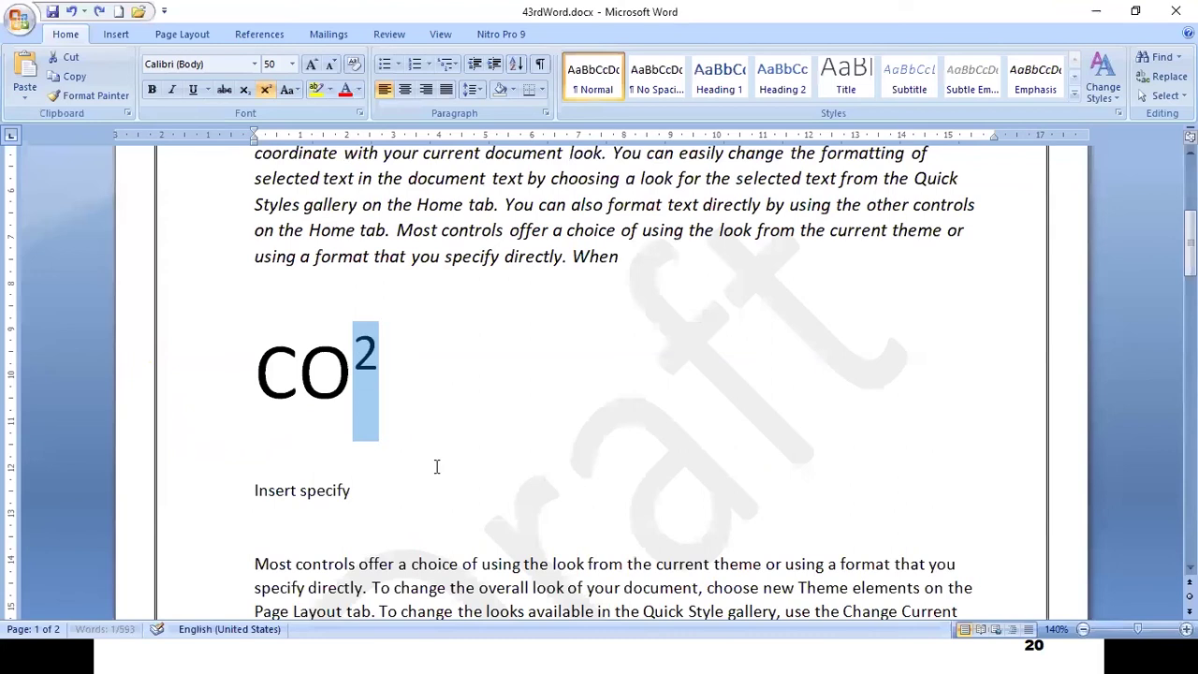
{"action": "left_click", "coordinate": [204, 360]}
{"action": "key", "text": "Delete"}
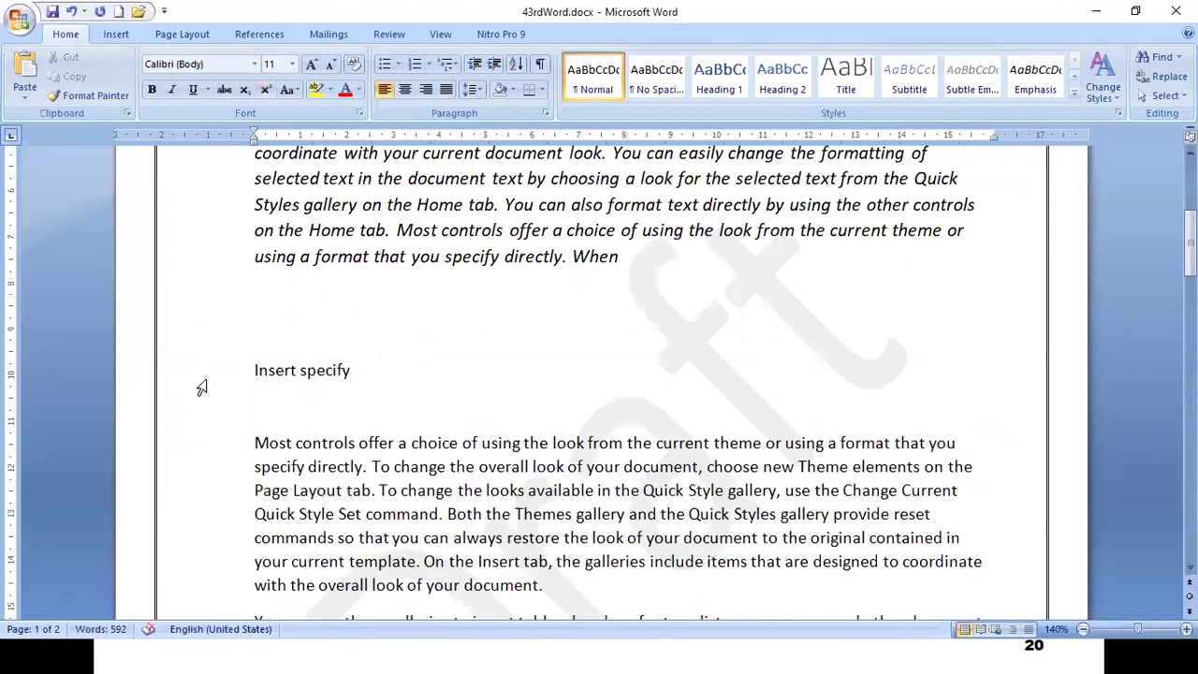
{"action": "left_click", "coordinate": [221, 375]}
{"action": "key", "text": "Delete"}
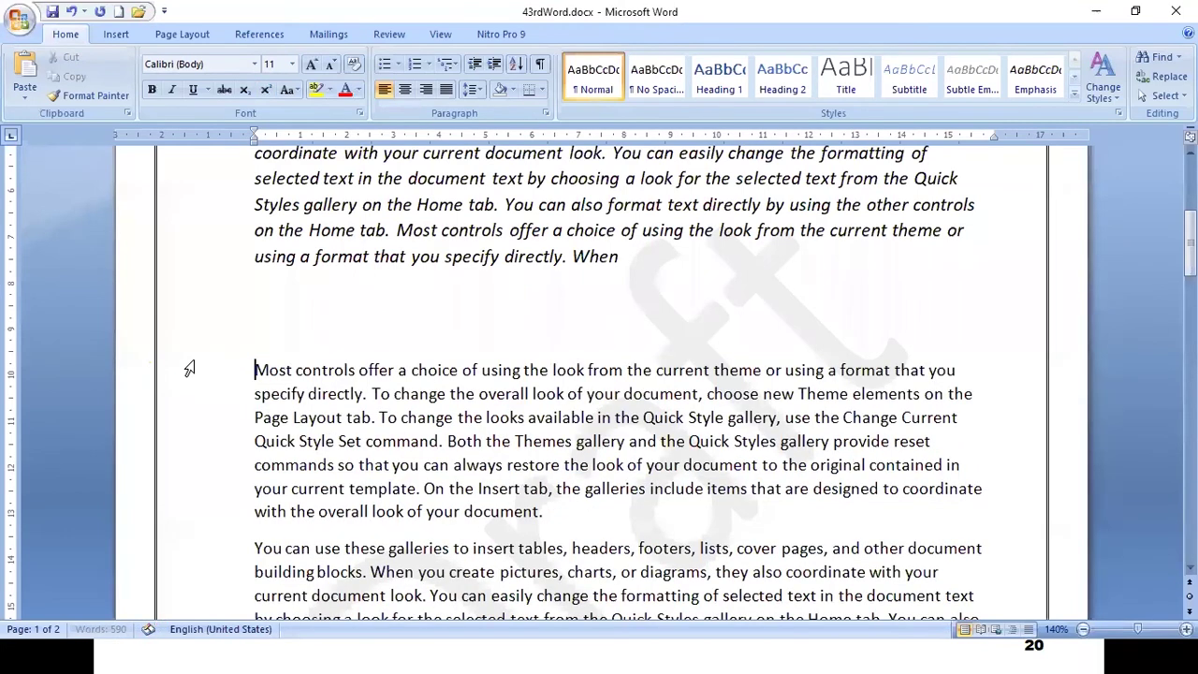
- Align the italic paragraph below the "Introduction" heading to the right, and change its alignment to centered
{"action": "scroll", "coordinate": [224, 405], "scroll_direction": "up", "scroll_amount": 3}
{"action": "scroll", "coordinate": [225, 404], "scroll_direction": "up", "scroll_amount": 1}
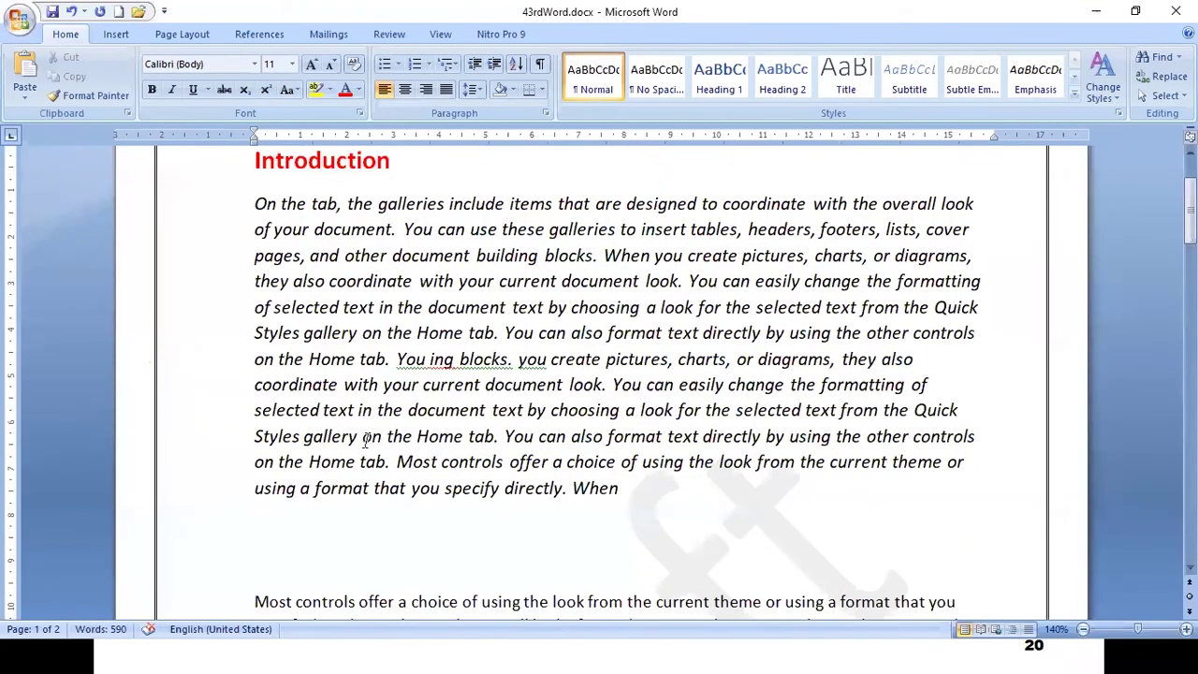
{"action": "scroll", "coordinate": [361, 442], "scroll_direction": "up", "scroll_amount": 1}
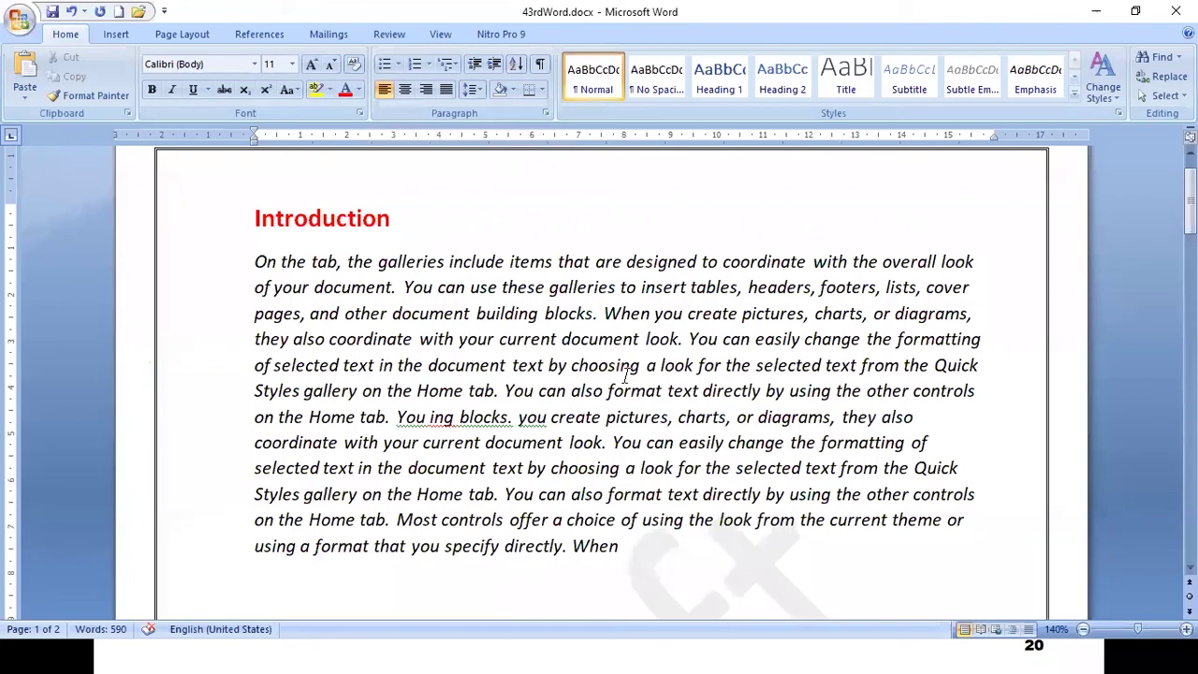
{"action": "left_click", "coordinate": [521, 315]}
{"action": "left_click", "coordinate": [423, 91]}
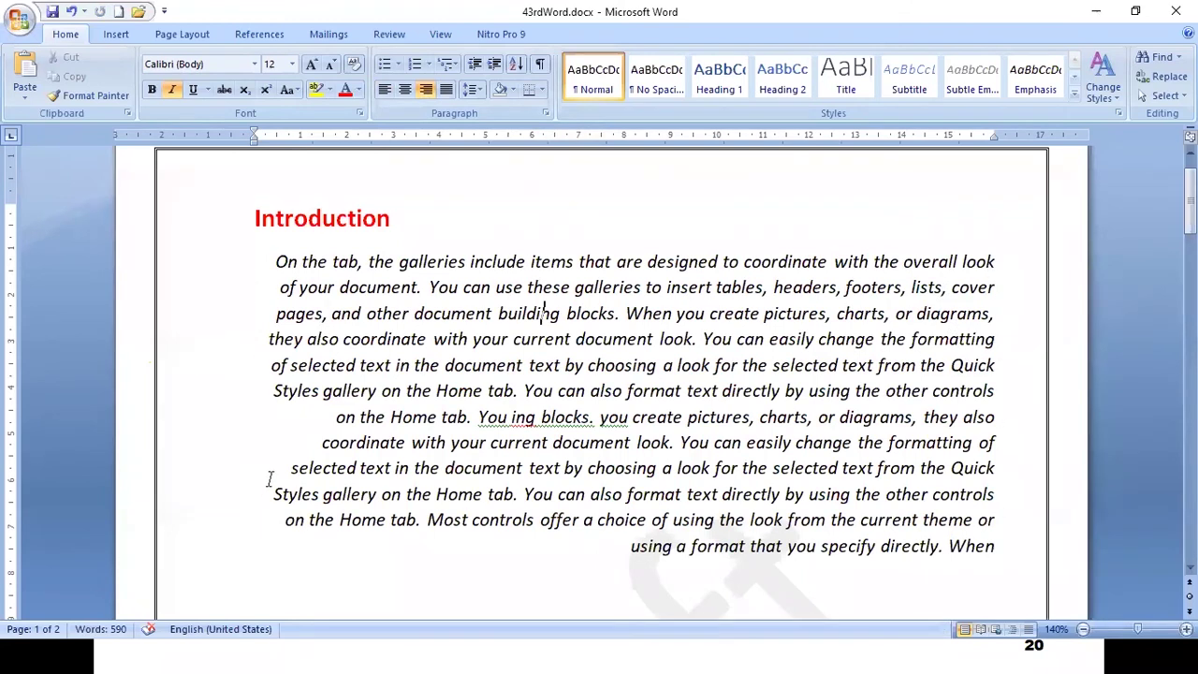
{"action": "left_click", "coordinate": [406, 88]}
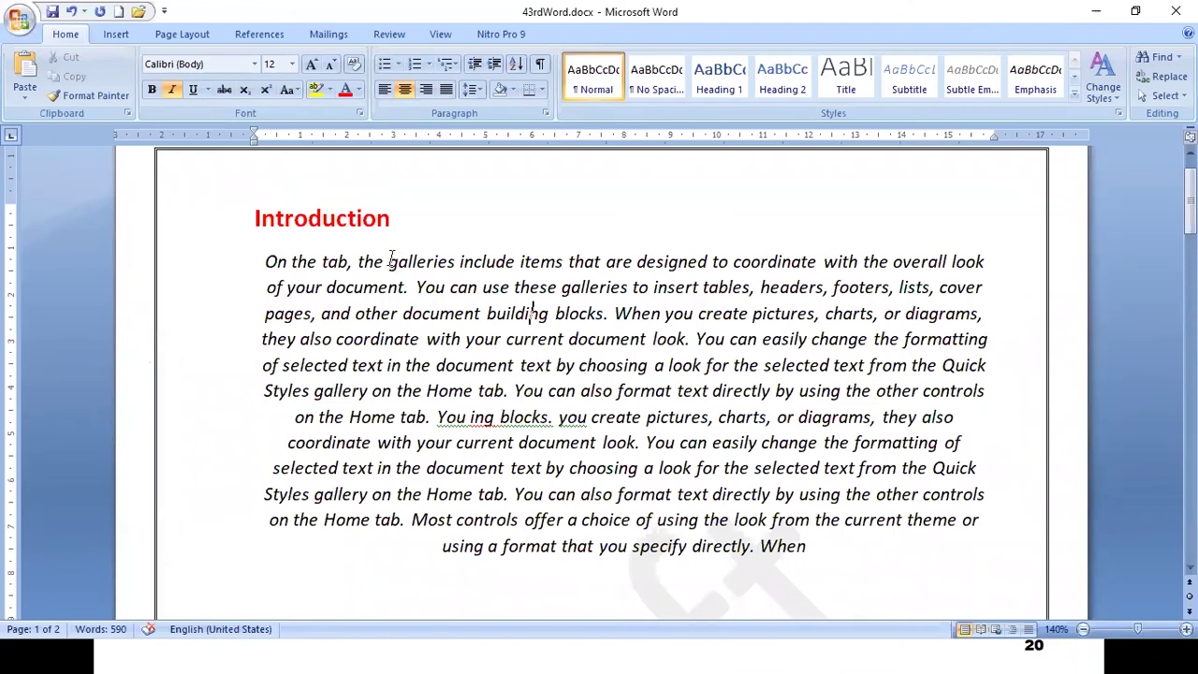
- Center the "Introduction" heading and justify the italic paragraph below it
{"action": "left_click", "coordinate": [370, 220]}
{"action": "left_click", "coordinate": [409, 88]}
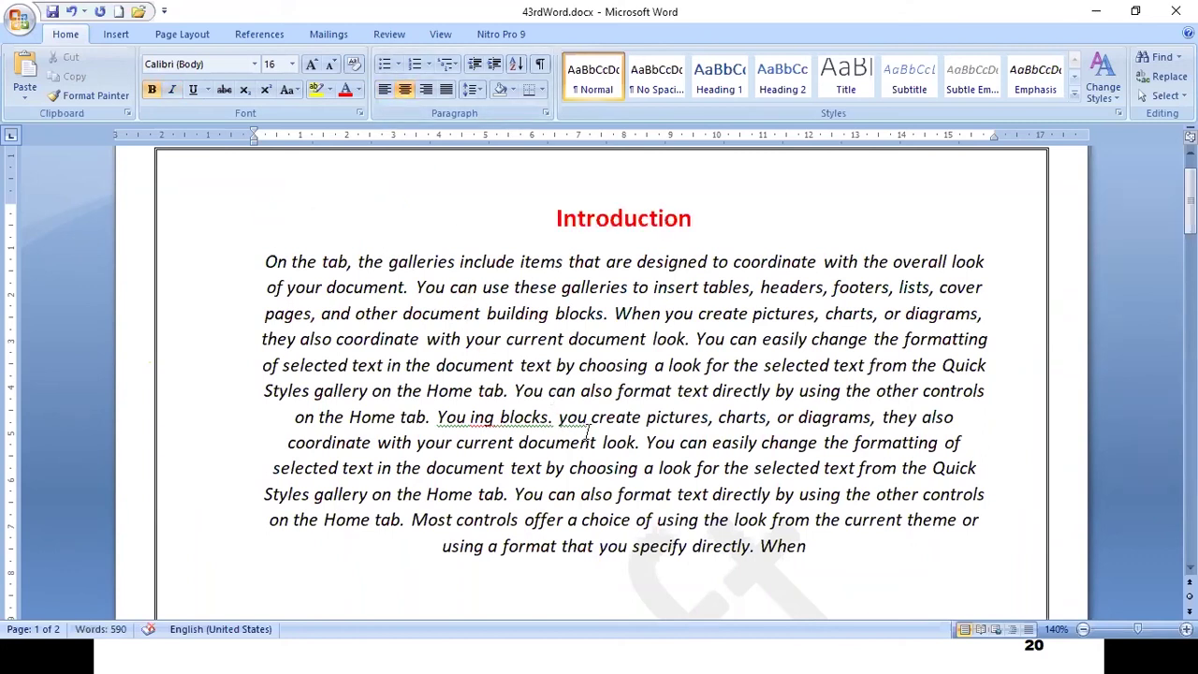
{"action": "scroll", "coordinate": [589, 433], "scroll_direction": "up", "scroll_amount": 1}
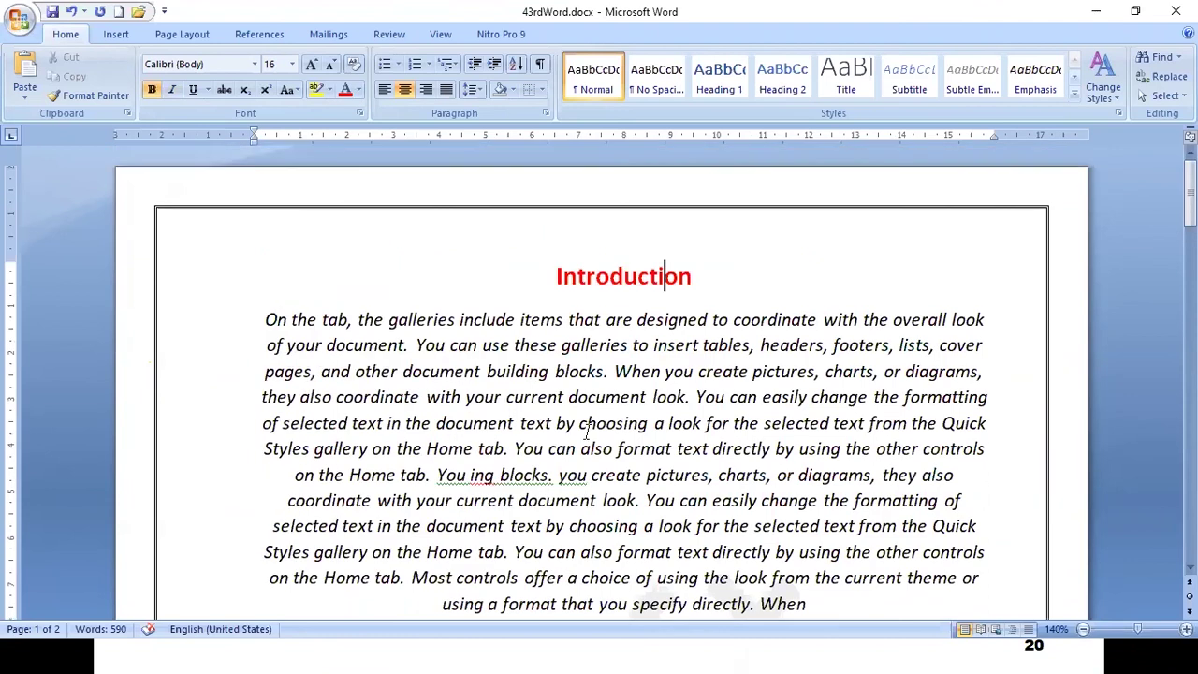
{"action": "scroll", "coordinate": [587, 432], "scroll_direction": "down", "scroll_amount": 1}
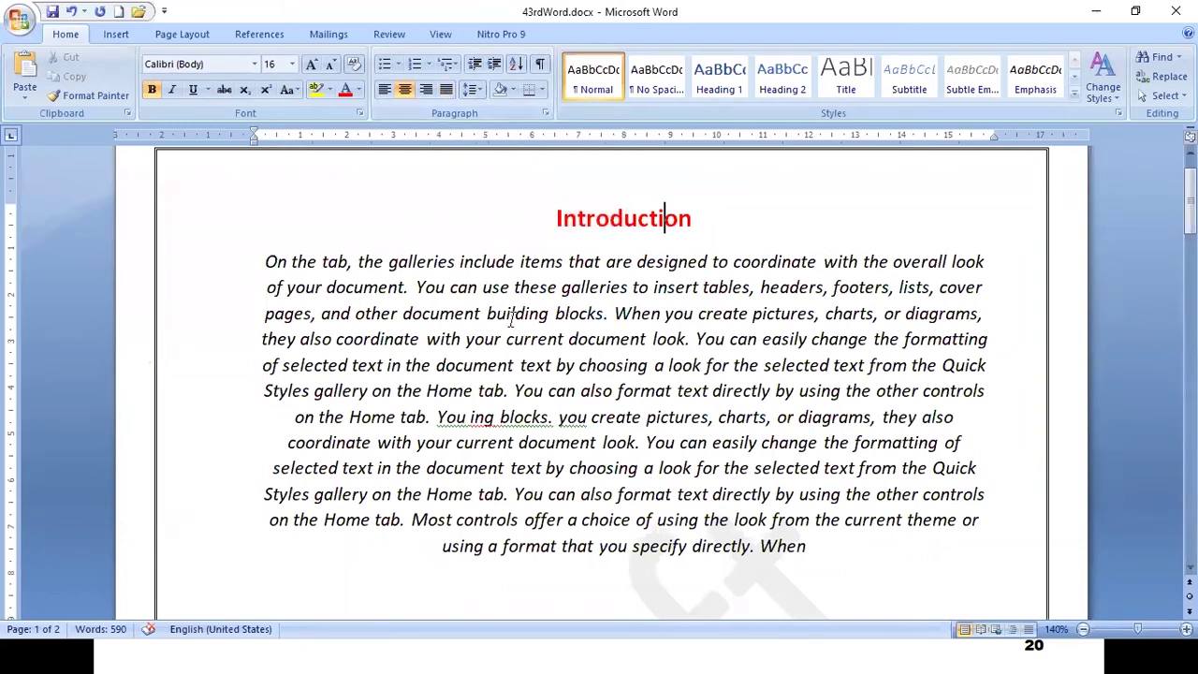
{"action": "left_click", "coordinate": [522, 365]}
{"action": "left_click", "coordinate": [445, 90]}
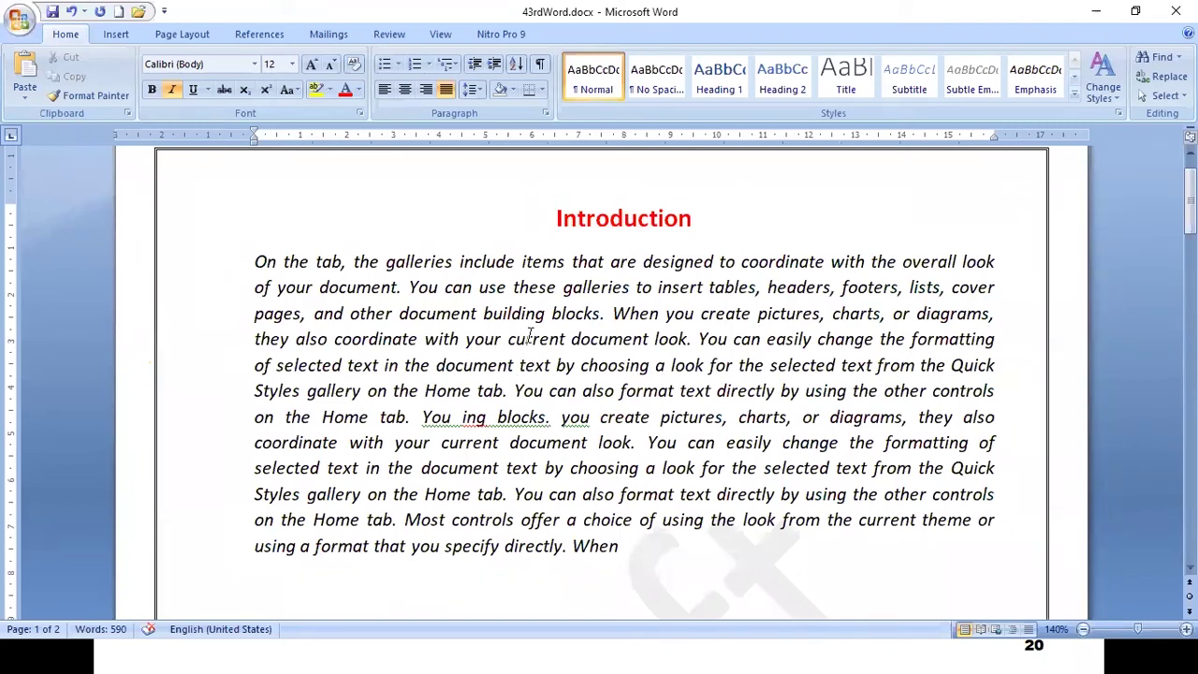
- Align the italic paragraph left, right and centered in turn, and justify it again
{"action": "key", "text": "ctrl+l"}
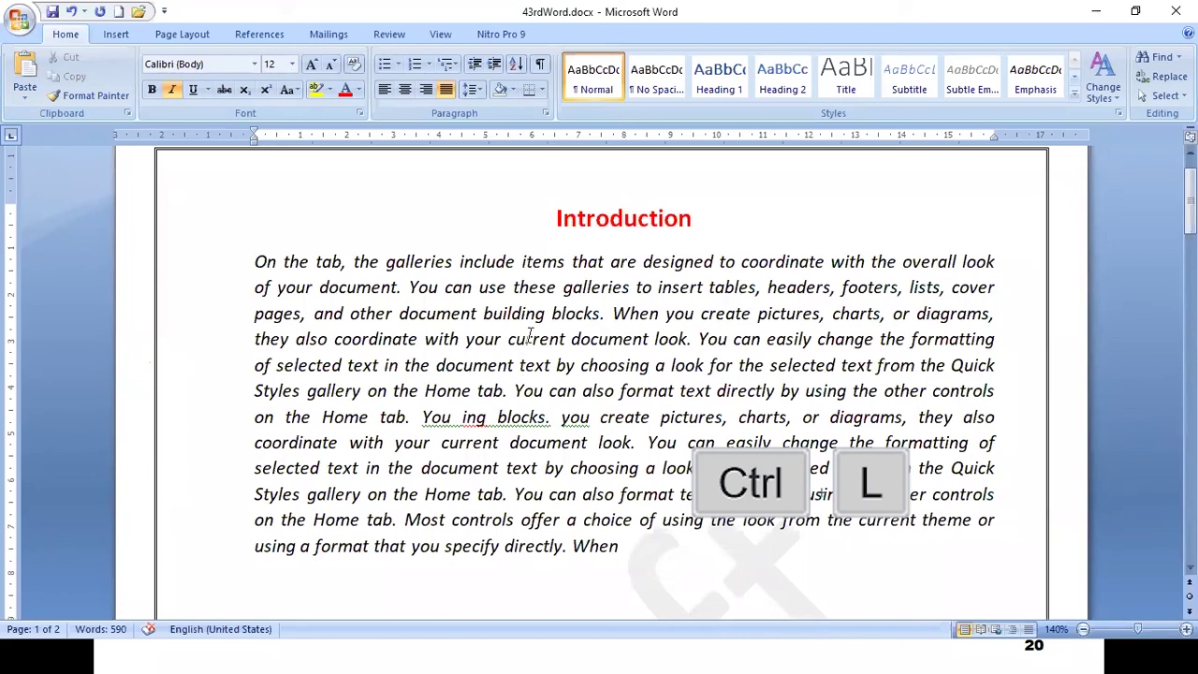
{"action": "key", "text": "ctrl+r"}
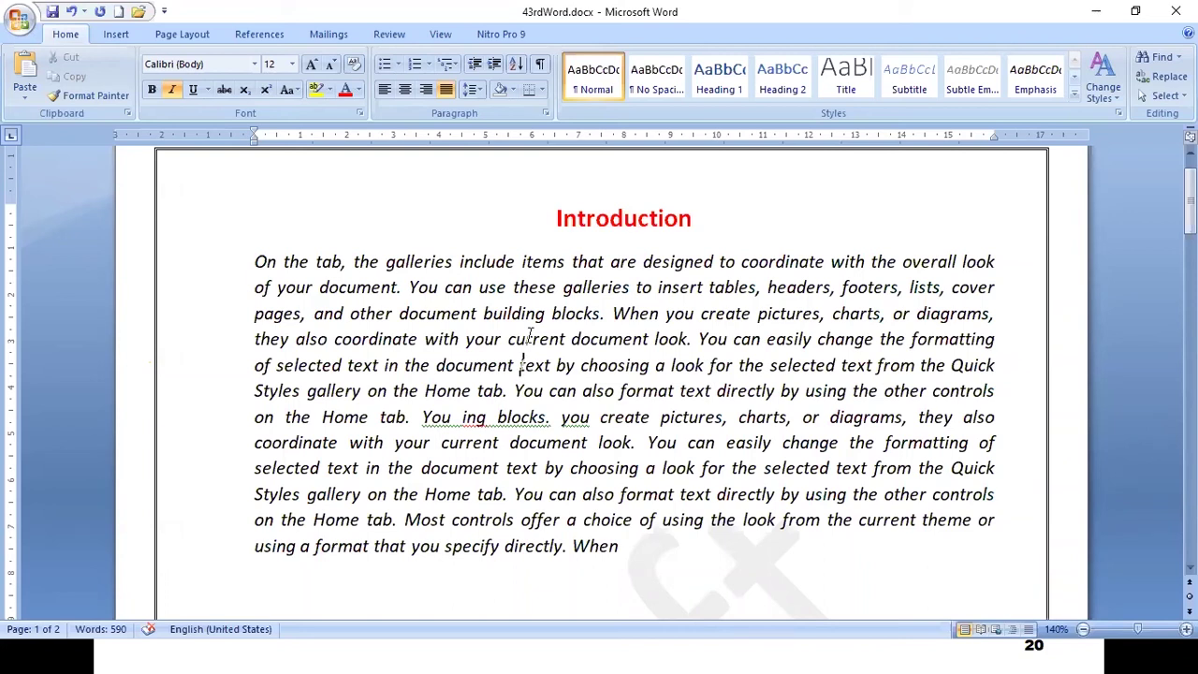
{"action": "key", "text": "ctrl+l"}
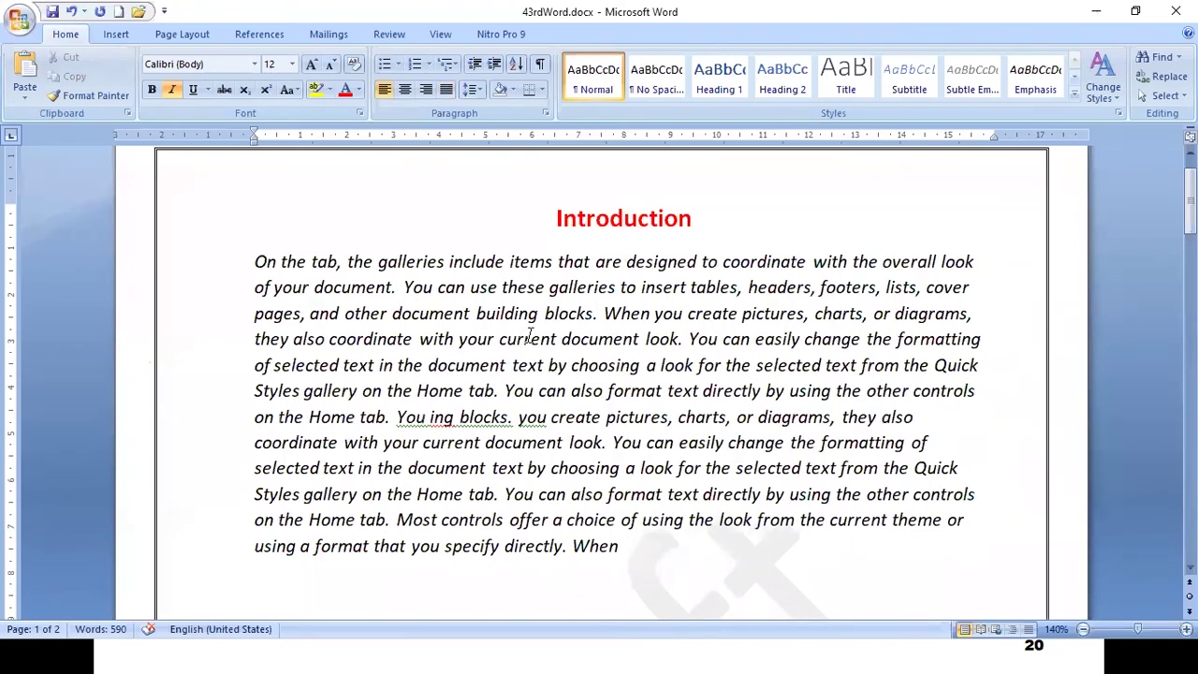
{"action": "key", "text": "ctrl+r"}
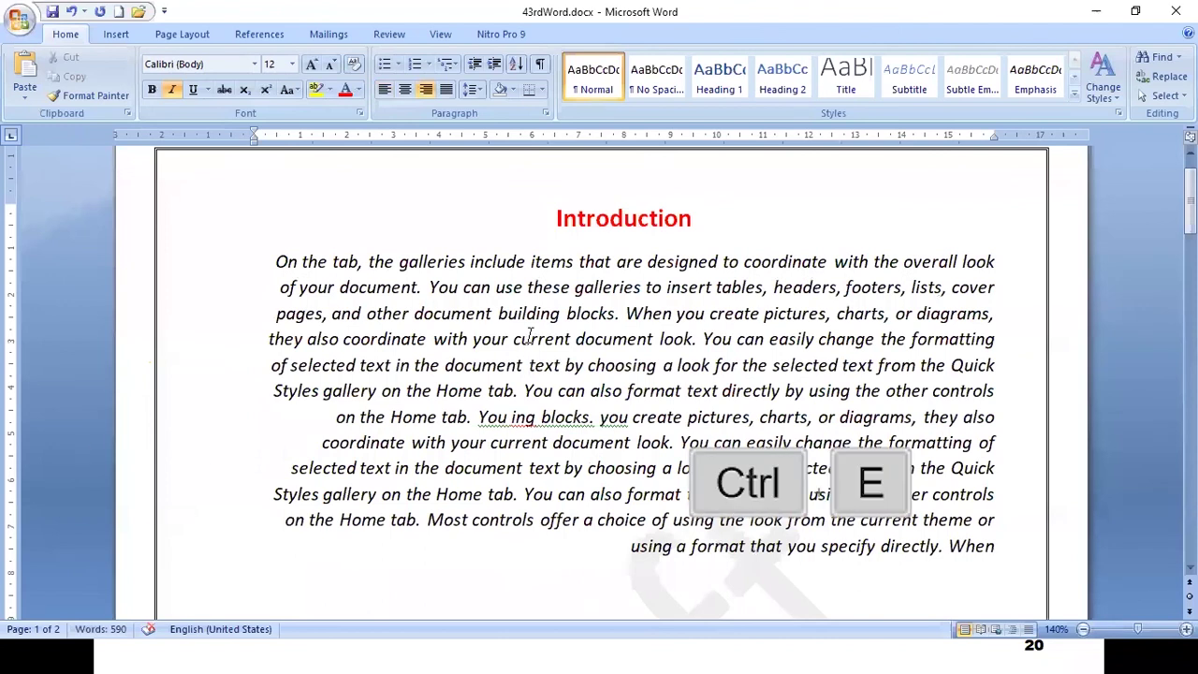
{"action": "key", "text": "ctrl+e"}
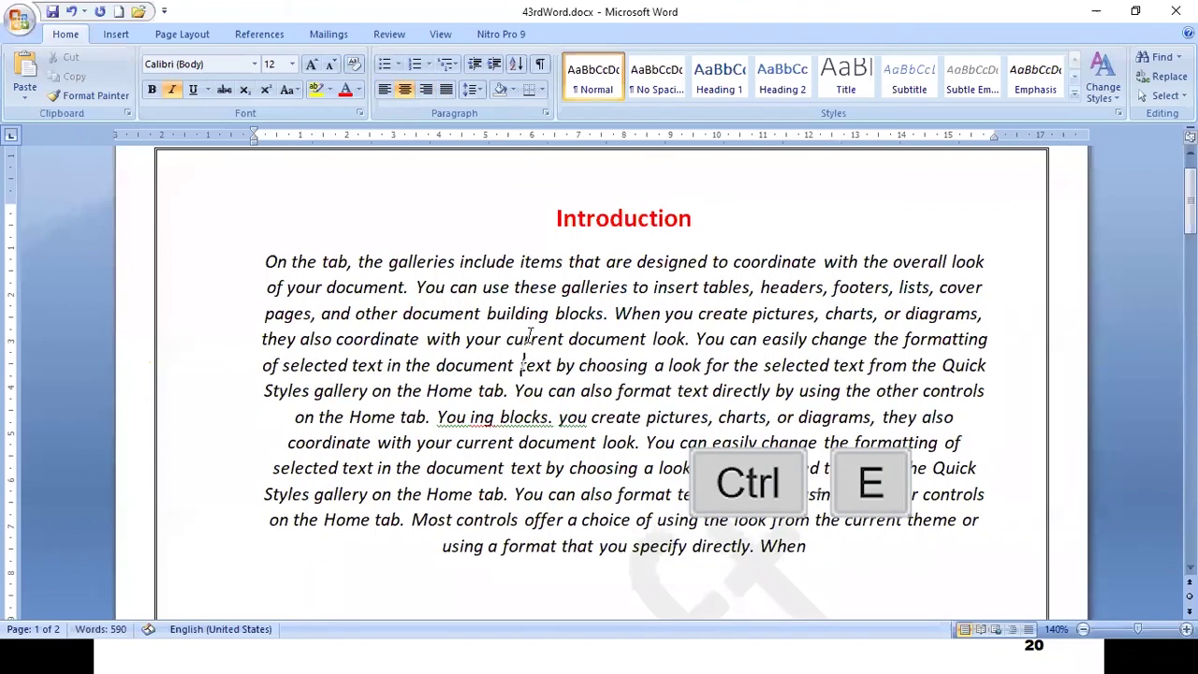
{"action": "key", "text": "ctrl+j"}
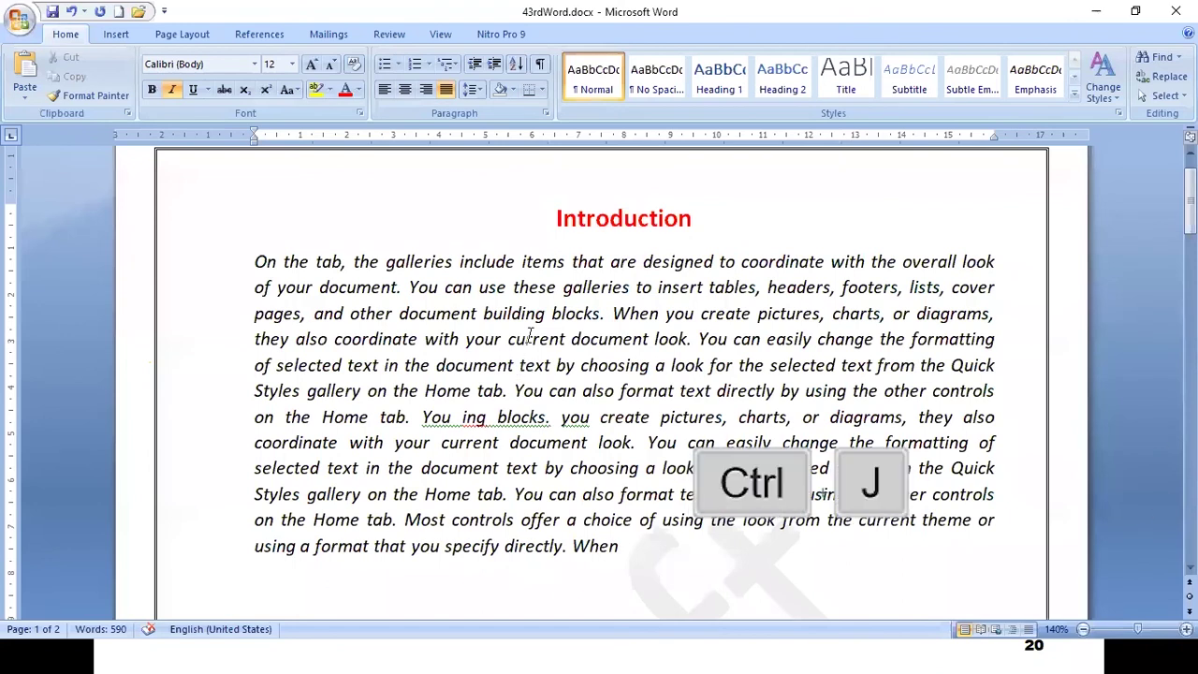
- Check the Formatting Paragraph slide in the slide show, return to the Word document, and left-align the "Introduction" heading
{"action": "key", "text": "alt+Tab"}
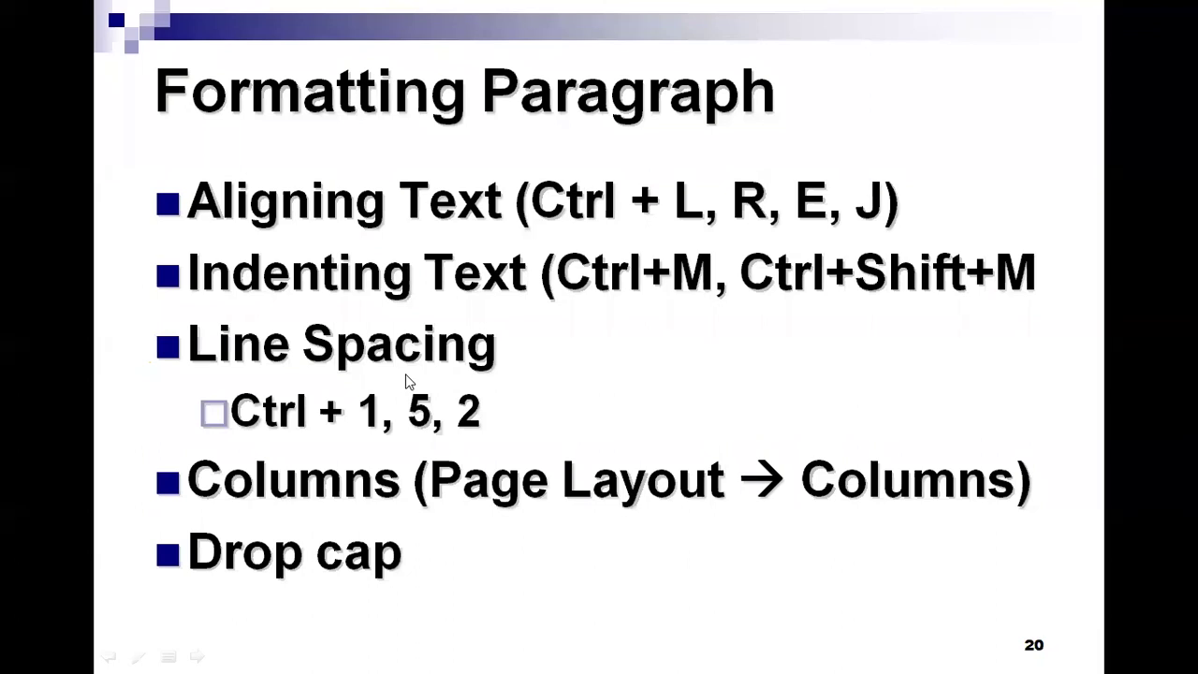
{"action": "key", "text": "alt+Tab"}
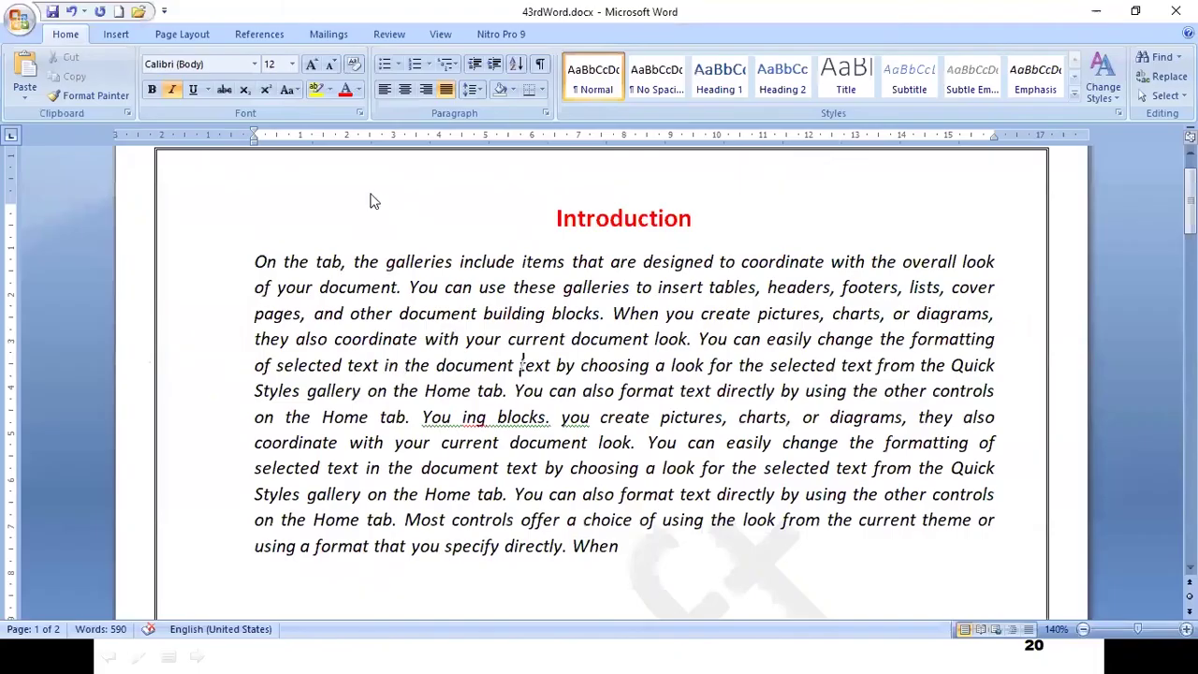
{"action": "left_click", "coordinate": [256, 262]}
{"action": "left_click", "coordinate": [555, 217]}
{"action": "key", "text": "ctrl+l"}
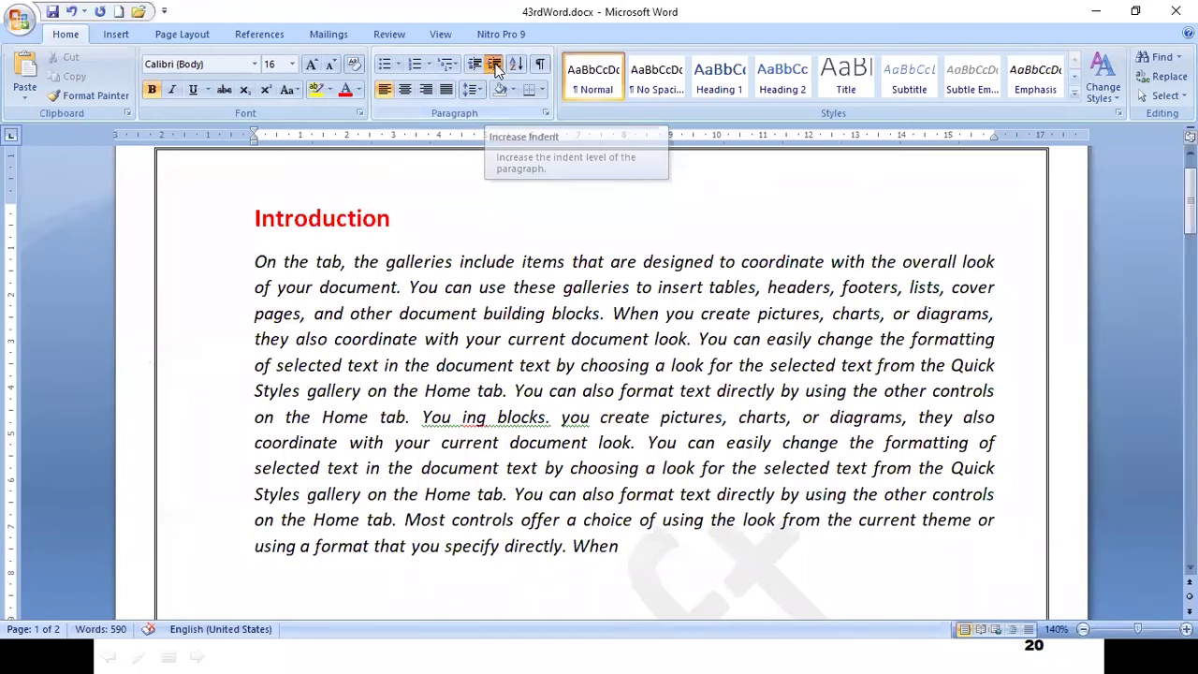
- Increase the "Introduction" heading's indent by one level and bring the heading back to the left margin
{"action": "left_click", "coordinate": [496, 71]}
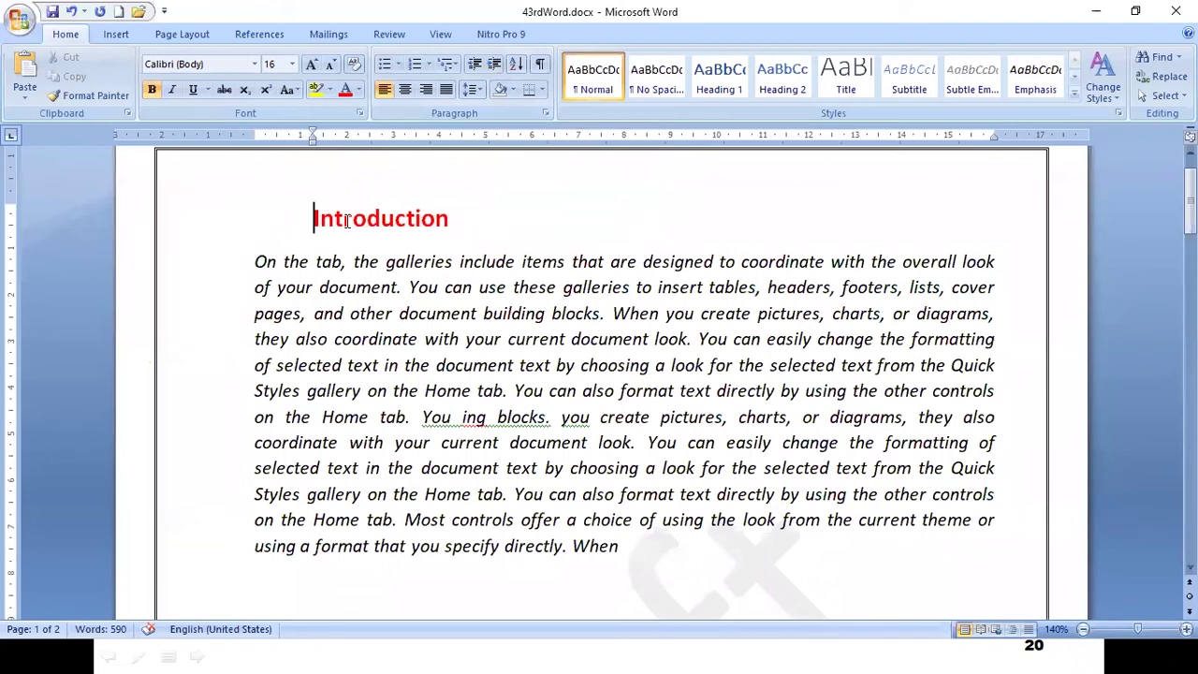
{"action": "left_click", "coordinate": [476, 65]}
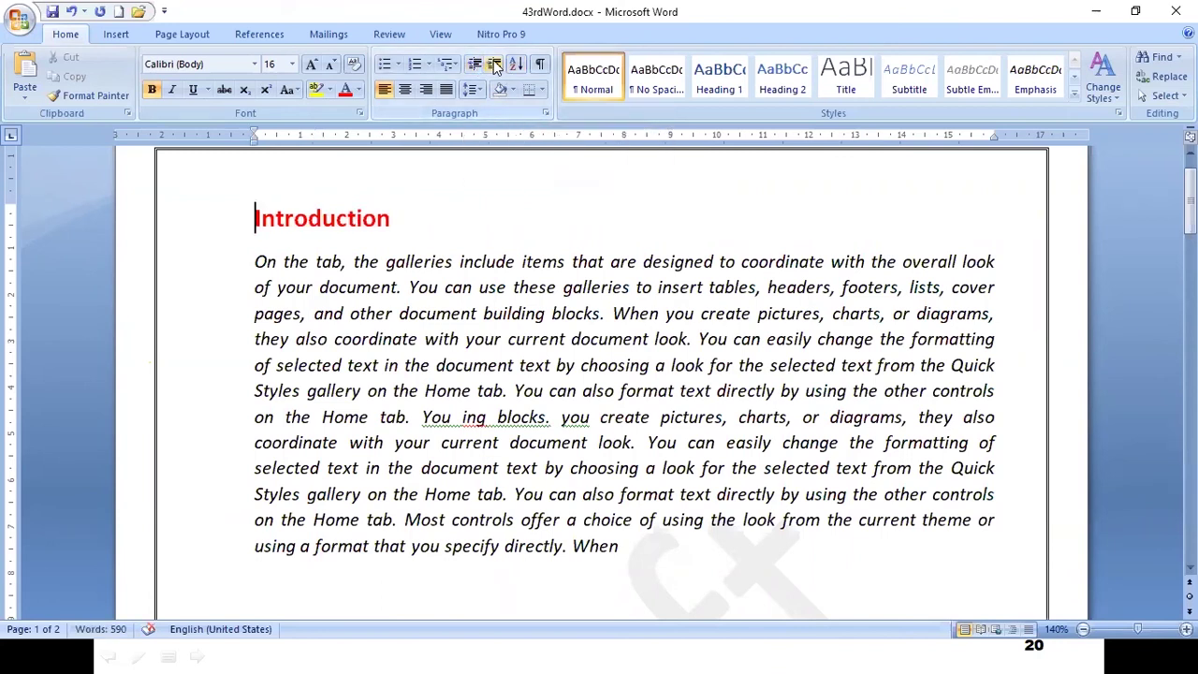
{"action": "left_click", "coordinate": [493, 65]}
- Increase the italic paragraph's indent by one level and decrease it again, three times in a row
{"action": "left_click", "coordinate": [257, 262]}
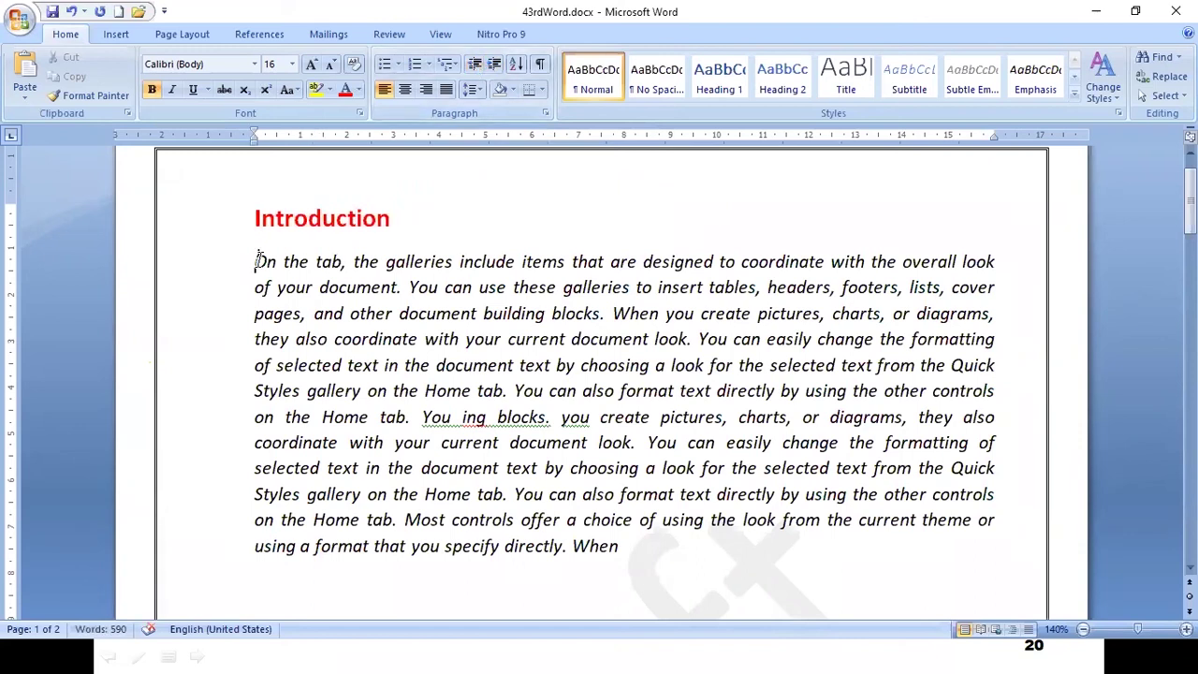
{"action": "left_click", "coordinate": [495, 65]}
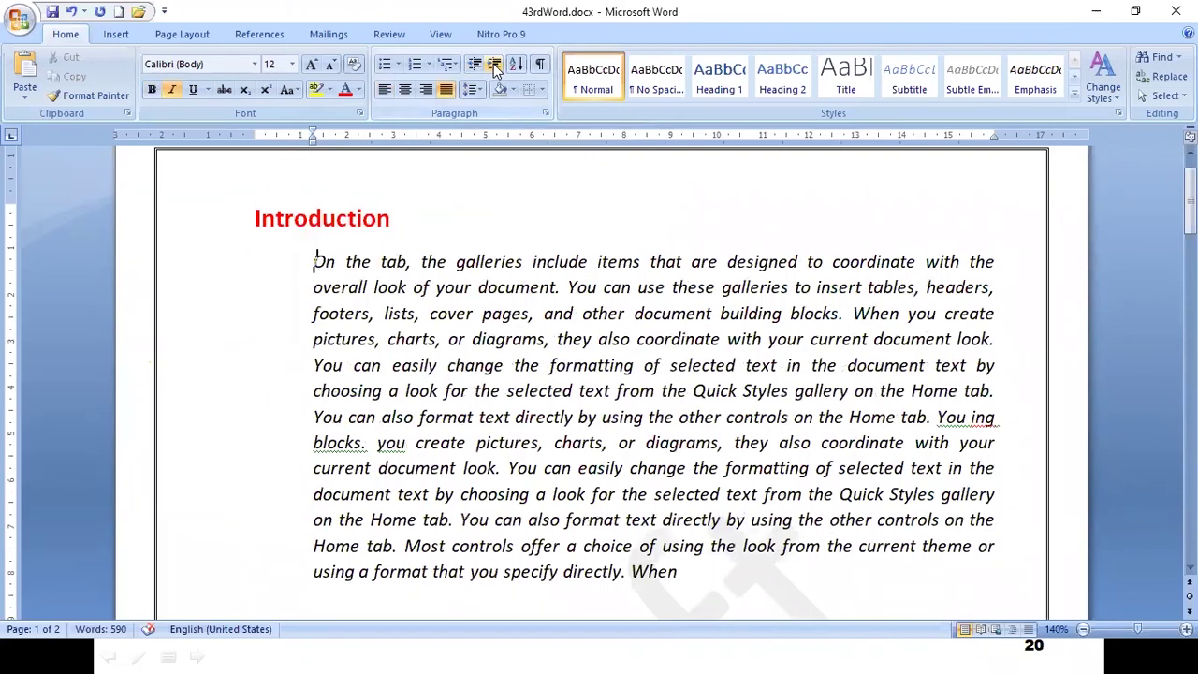
{"action": "left_click", "coordinate": [474, 66]}
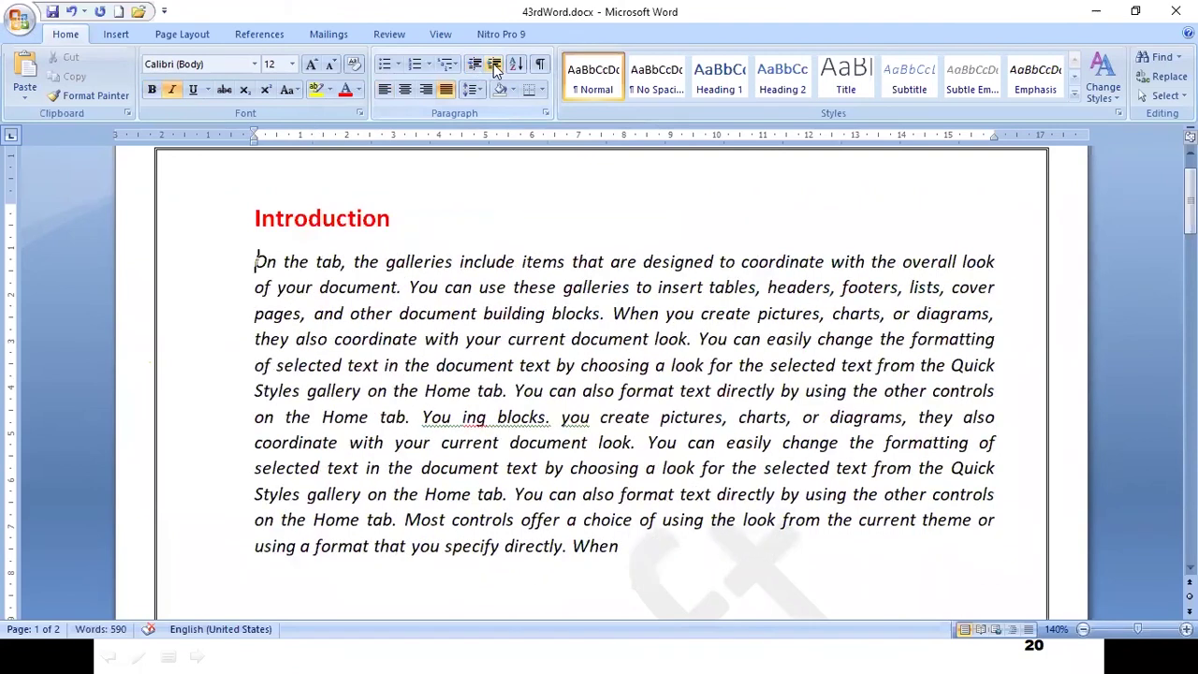
{"action": "left_click", "coordinate": [495, 66]}
{"action": "left_click", "coordinate": [477, 67]}
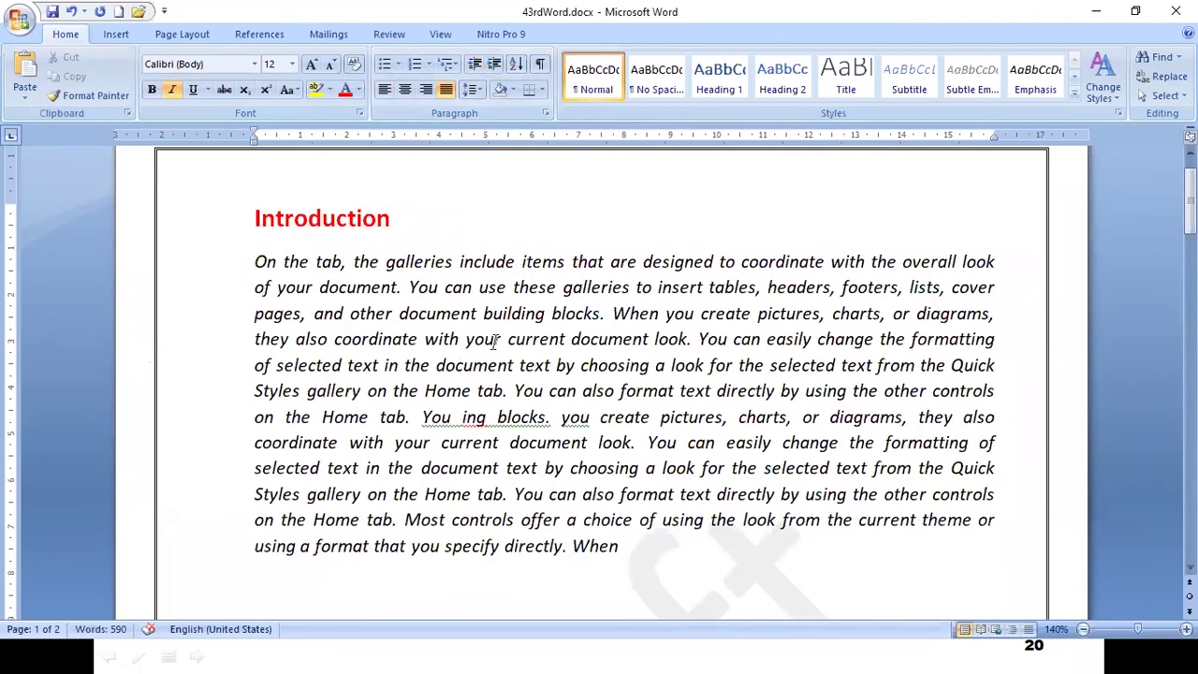
{"action": "key", "text": "ctrl+m"}
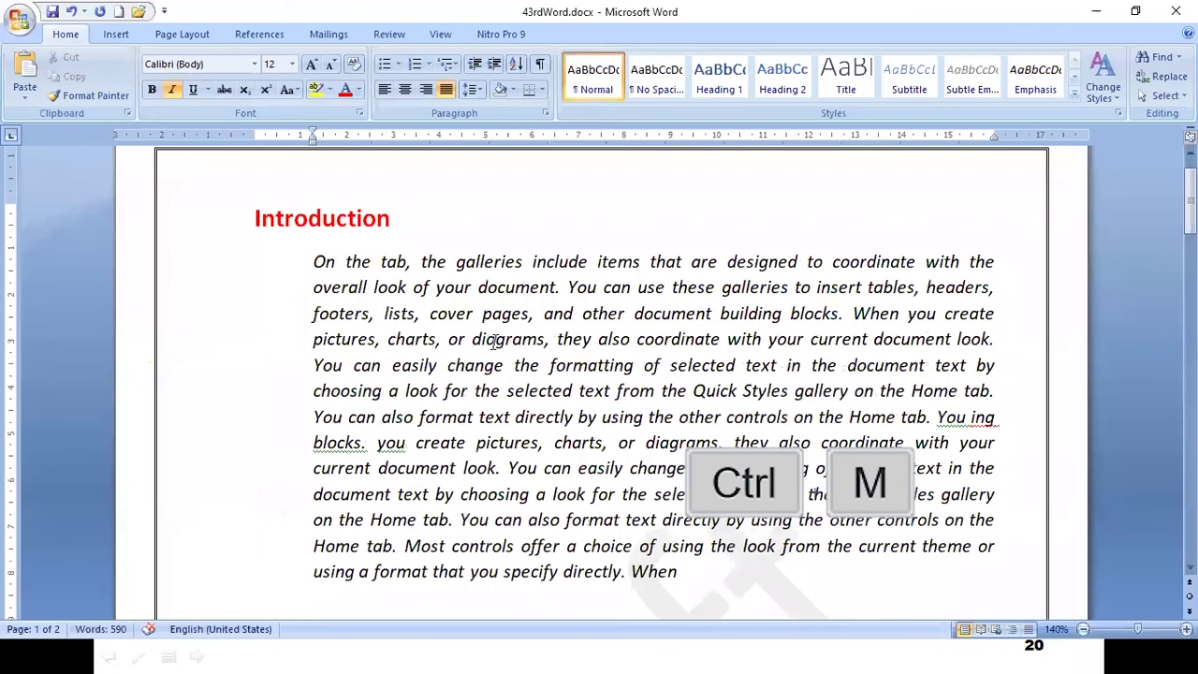
{"action": "key", "text": "ctrl+shift+m"}
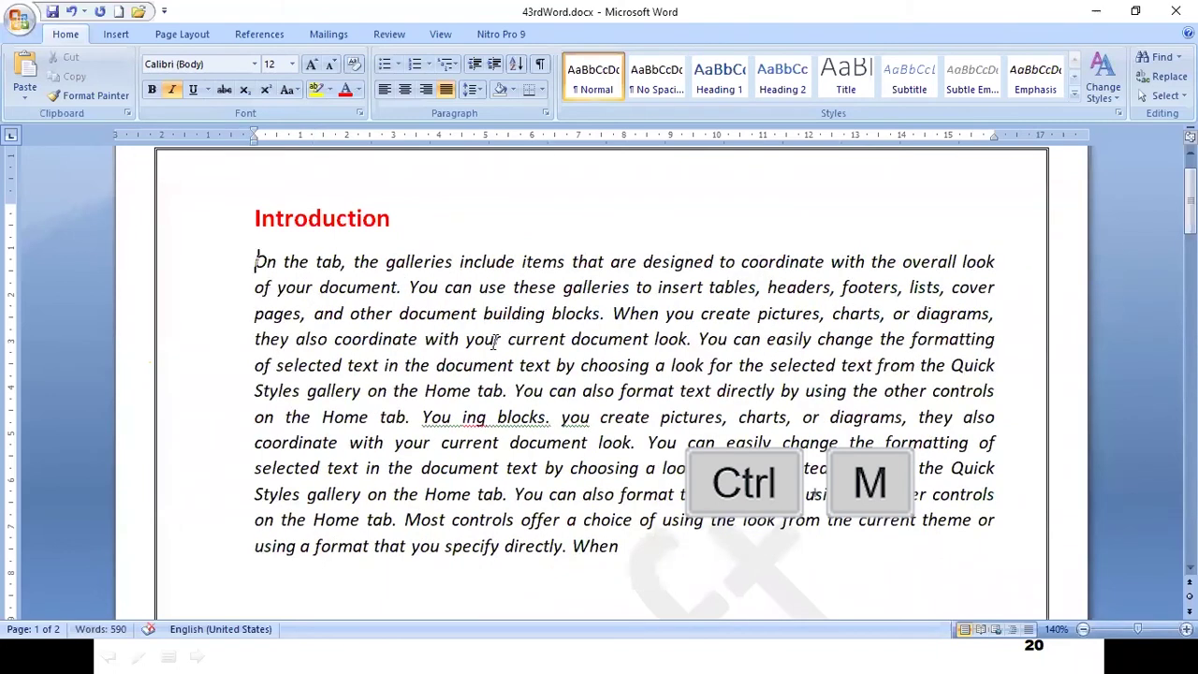
- Increase the left indent of the italic paragraph by seven levels
{"action": "key", "text": "ctrl+m"}
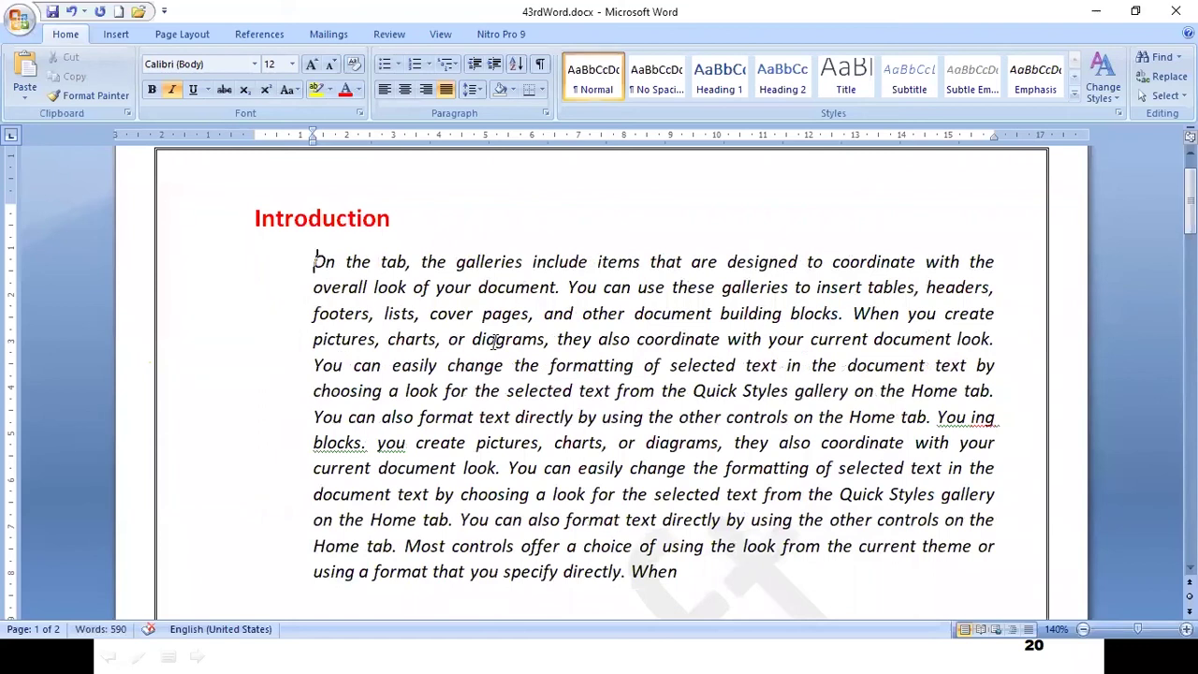
{"action": "key", "text": "ctrl+m"}
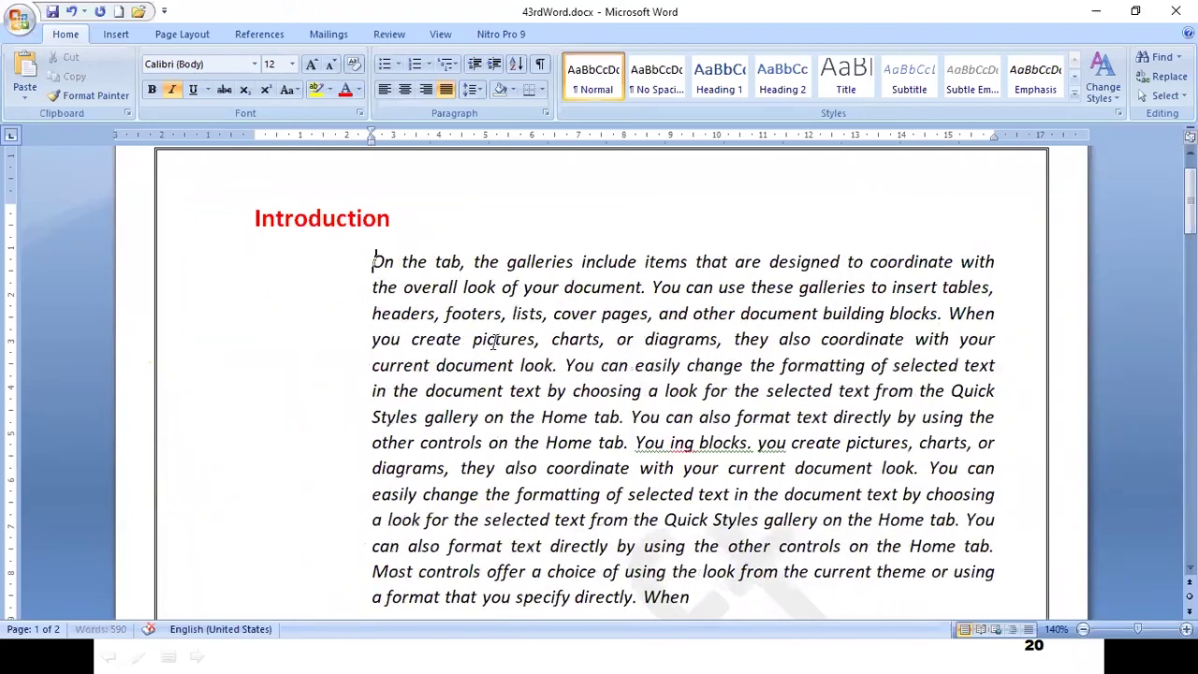
{"action": "key", "text": "ctrl+m"}
{"action": "key", "text": "ctrl+m"}
{"action": "key", "text": "ctrl+m"}
{"action": "key", "text": "ctrl+m"}
{"action": "key", "text": "ctrl+m"}
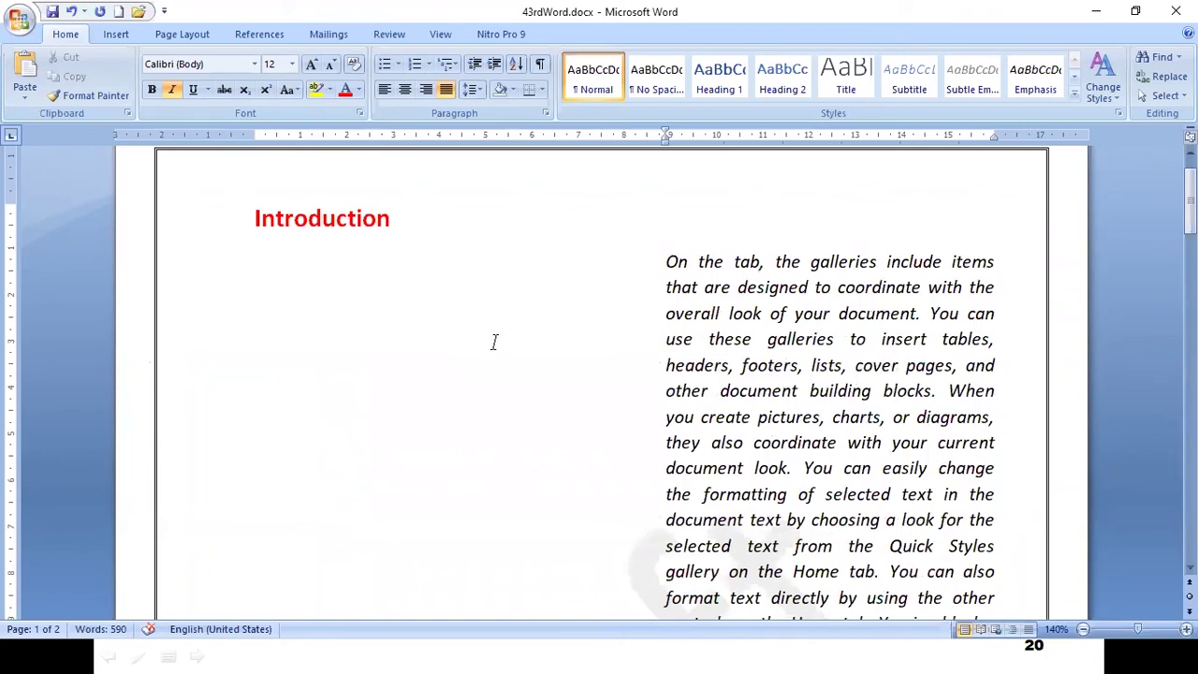
- Decrease the italic paragraph's indent level by level until it is back at the left margin
{"action": "key", "text": "ctrl+shift+m"}
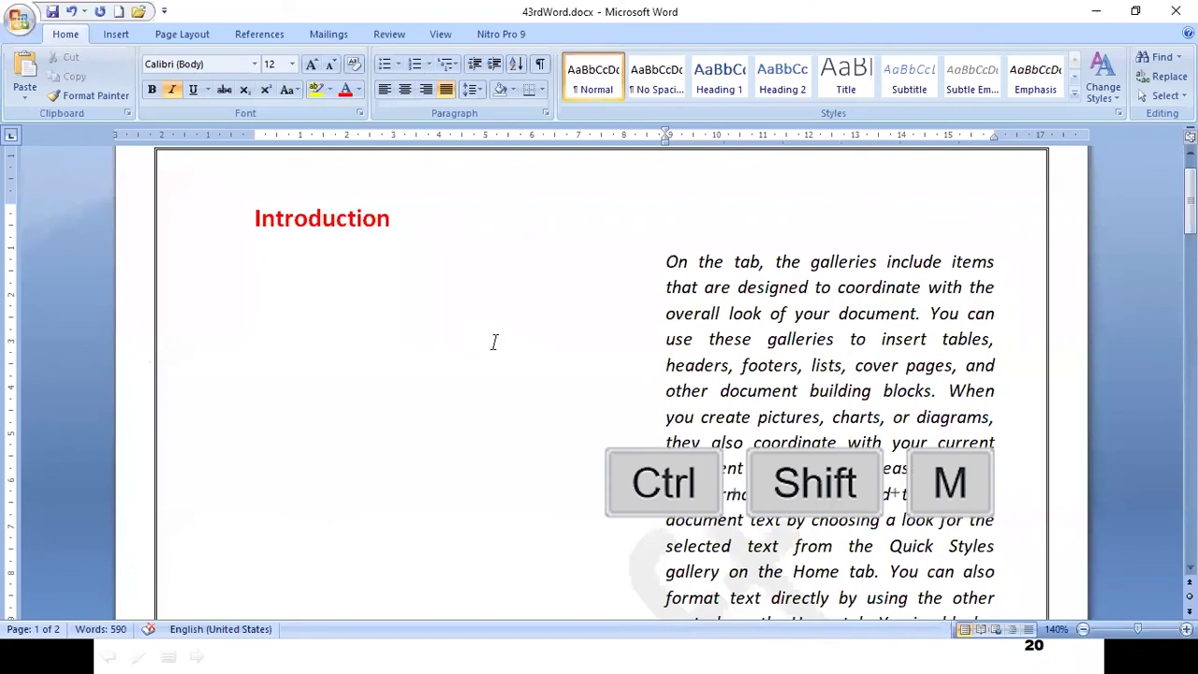
{"action": "key", "text": "ctrl+shift+m"}
{"action": "key", "text": "ctrl+shift+m"}
{"action": "key", "text": "ctrl+shift+m"}
{"action": "key", "text": "ctrl+shift+m"}
{"action": "key", "text": "ctrl+shift+m"}
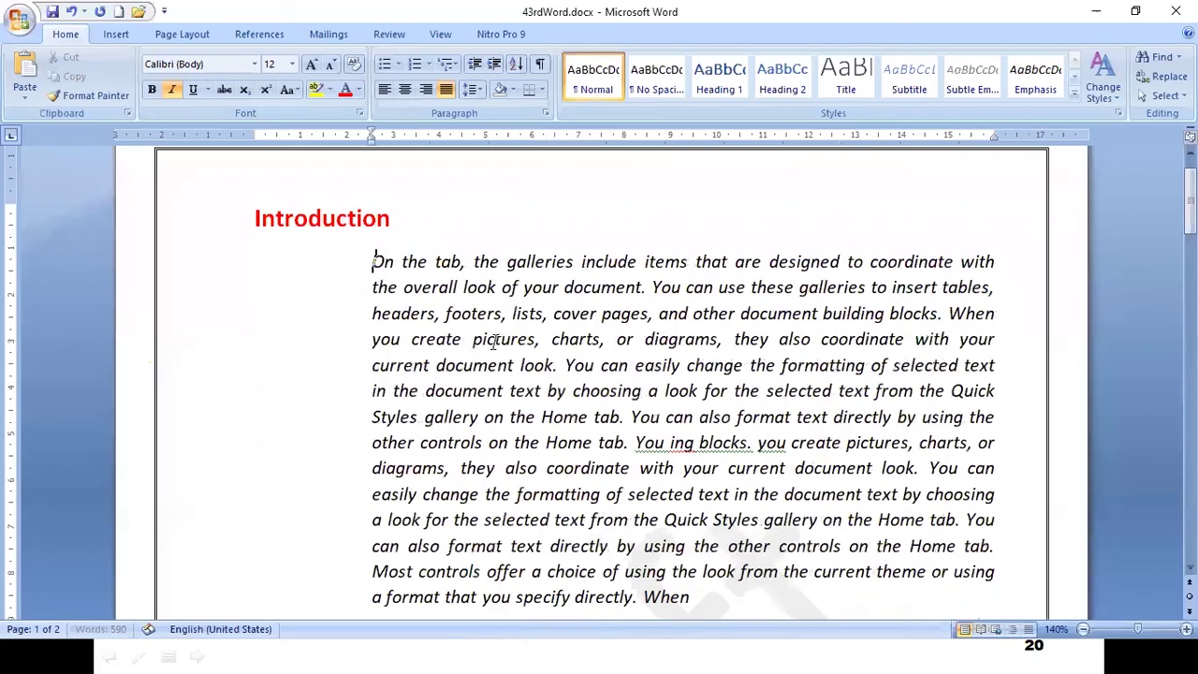
{"action": "key", "text": "ctrl+shift+m"}
{"action": "key", "text": "ctrl+shift+m"}
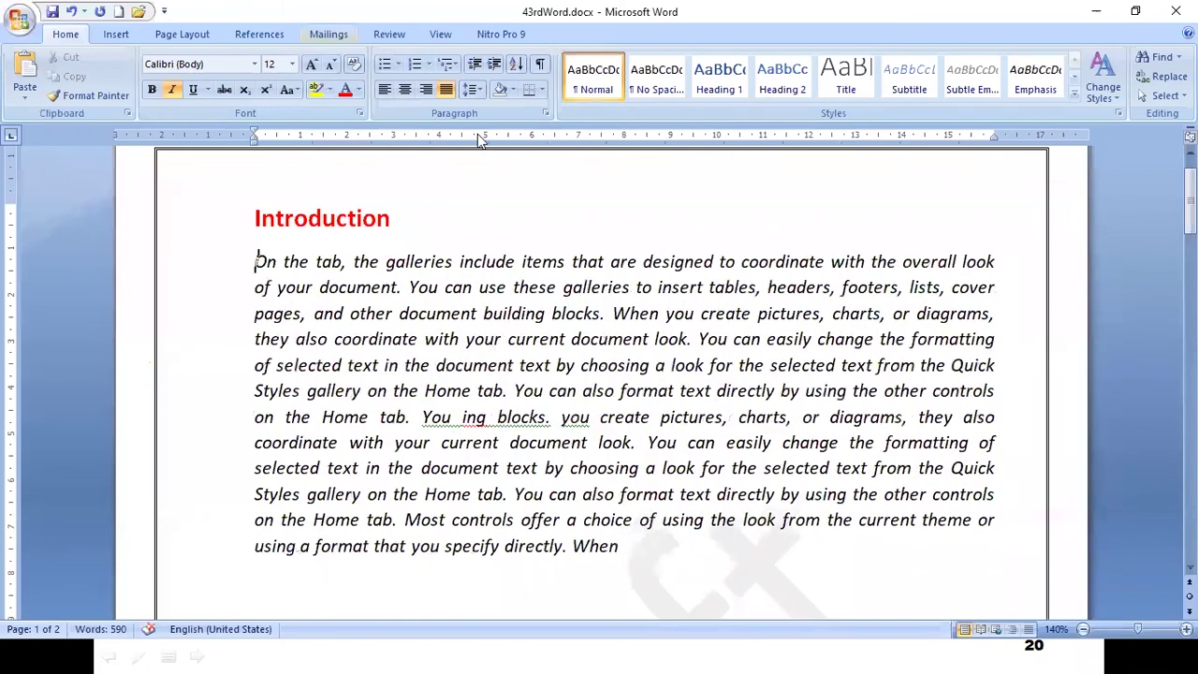
- Indent the italic paragraph by five levels and remove all five levels again
{"action": "left_click", "coordinate": [495, 68]}
{"action": "left_click", "coordinate": [495, 68]}
{"action": "left_click", "coordinate": [494, 69]}
{"action": "left_click", "coordinate": [494, 68]}
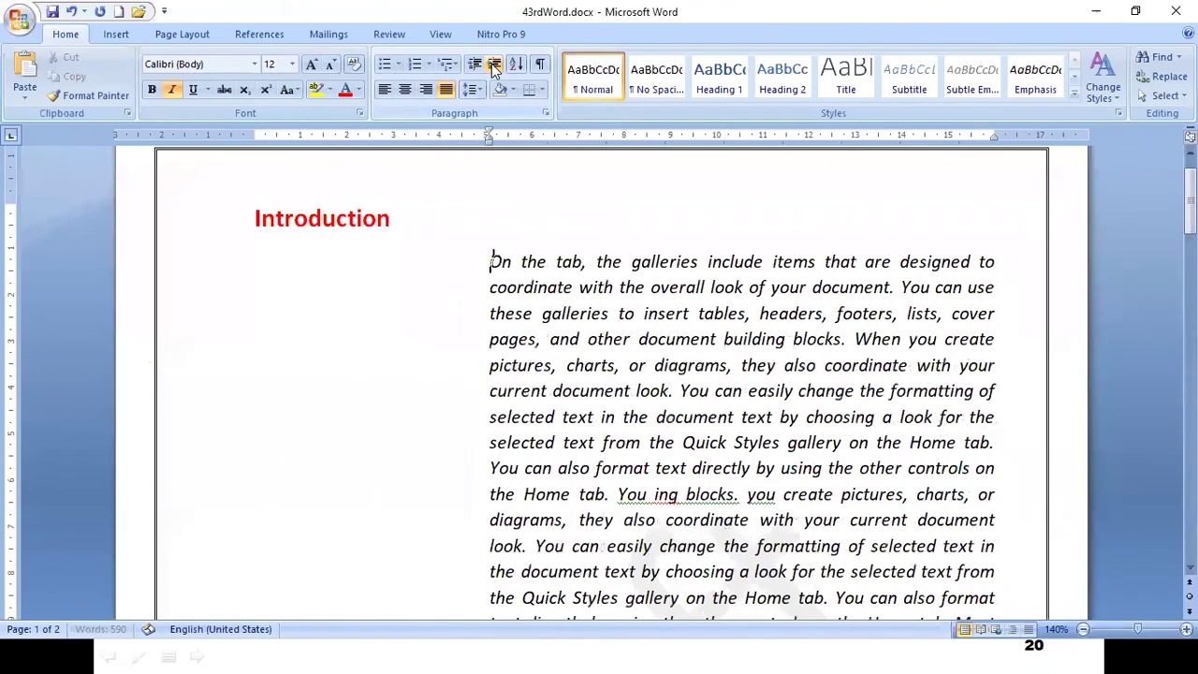
{"action": "left_click", "coordinate": [494, 69]}
{"action": "left_click", "coordinate": [477, 65]}
{"action": "left_click", "coordinate": [477, 66]}
{"action": "left_click", "coordinate": [477, 65]}
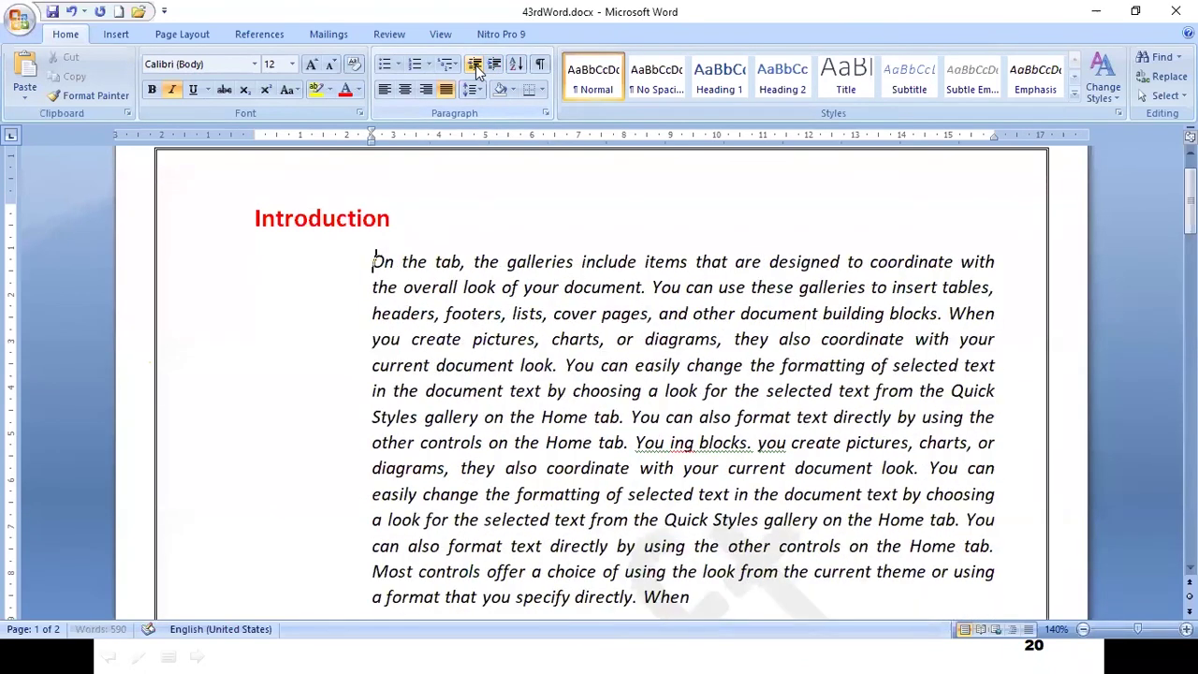
{"action": "left_click", "coordinate": [476, 66]}
{"action": "left_click", "coordinate": [477, 65]}
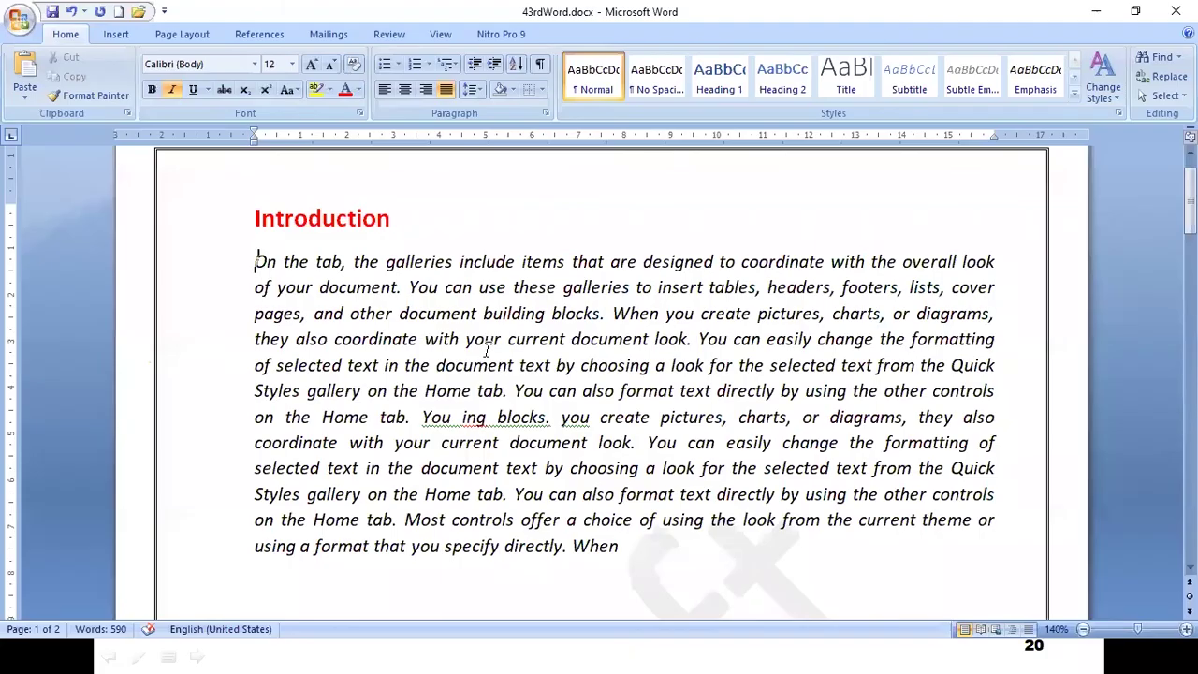
- Check the line spacing topic on the Formatting Paragraph slide, and return to the Word document to look over its paragraphs
{"action": "key", "text": "alt+Tab"}
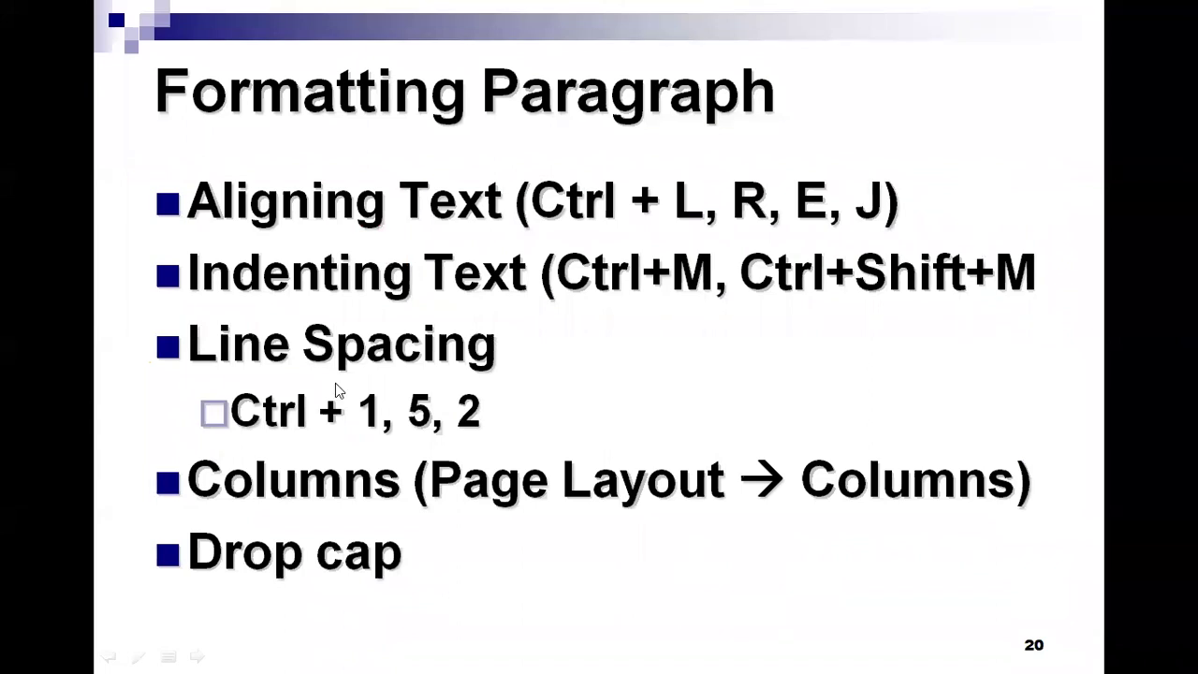
{"action": "key", "text": "alt+Tab"}
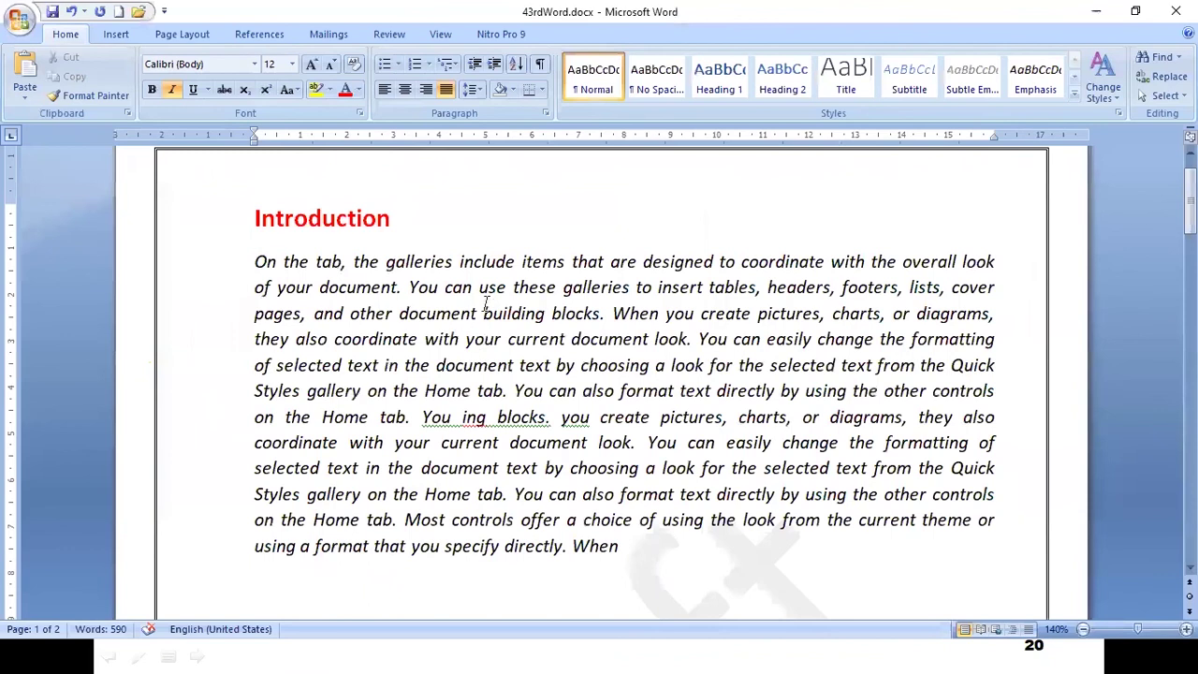
{"action": "scroll", "coordinate": [480, 304], "scroll_direction": "down", "scroll_amount": 3}
{"action": "scroll", "coordinate": [494, 316], "scroll_direction": "up", "scroll_amount": 3}
{"action": "scroll", "coordinate": [455, 309], "scroll_direction": "down", "scroll_amount": 3}
{"action": "scroll", "coordinate": [445, 325], "scroll_direction": "up", "scroll_amount": 2}
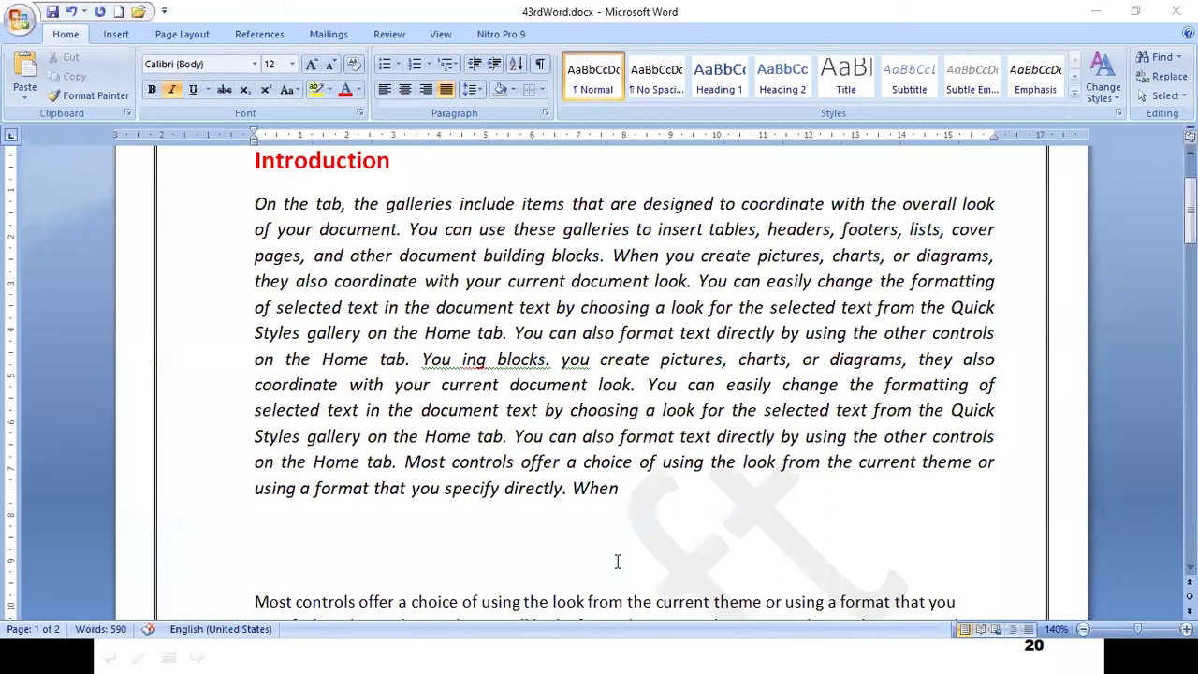
- Select the opening lines of the italic paragraph under Introduction and set its line spacing to 1.0
{"action": "key", "text": "ctrl+shift+Home"}
{"action": "left_click", "coordinate": [254, 331]}
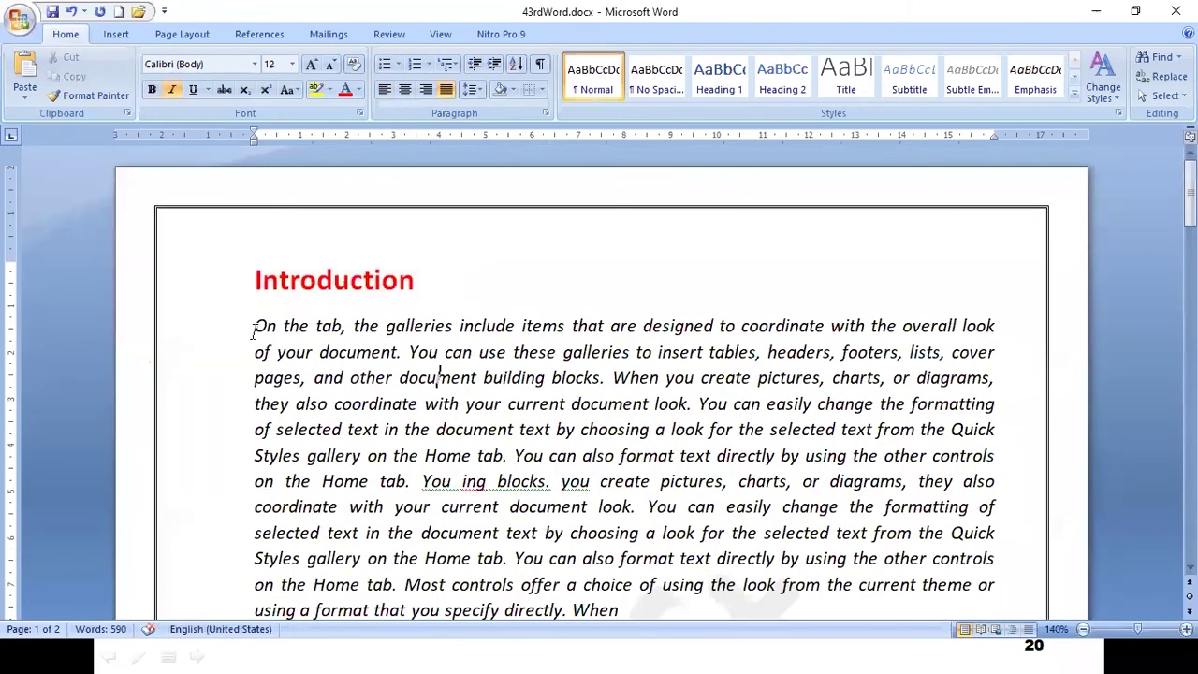
{"action": "left_click", "coordinate": [594, 478], "text": "shift"}
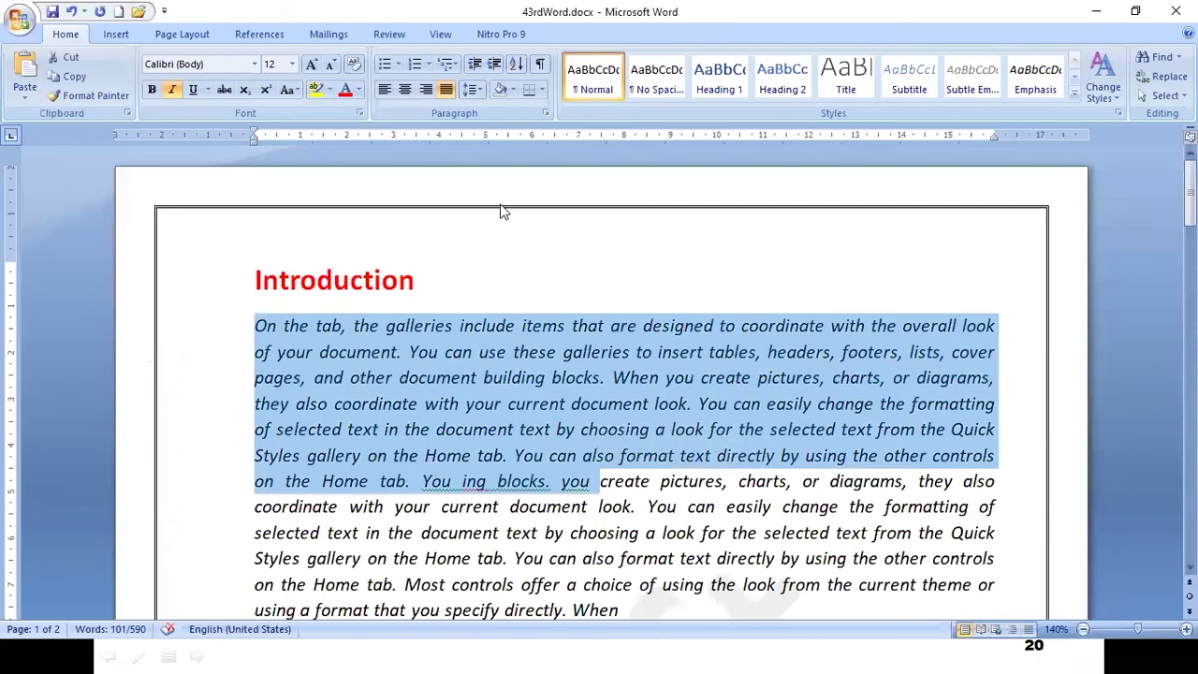
{"action": "left_click", "coordinate": [474, 89]}
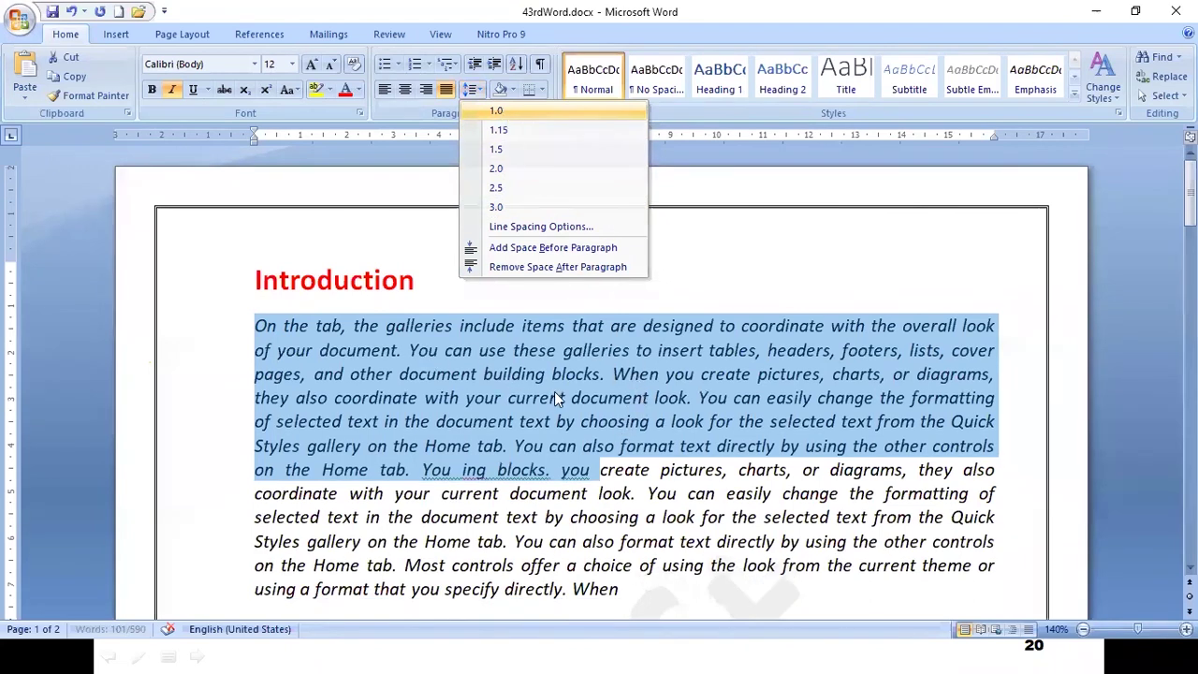
{"action": "key", "text": "Escape"}
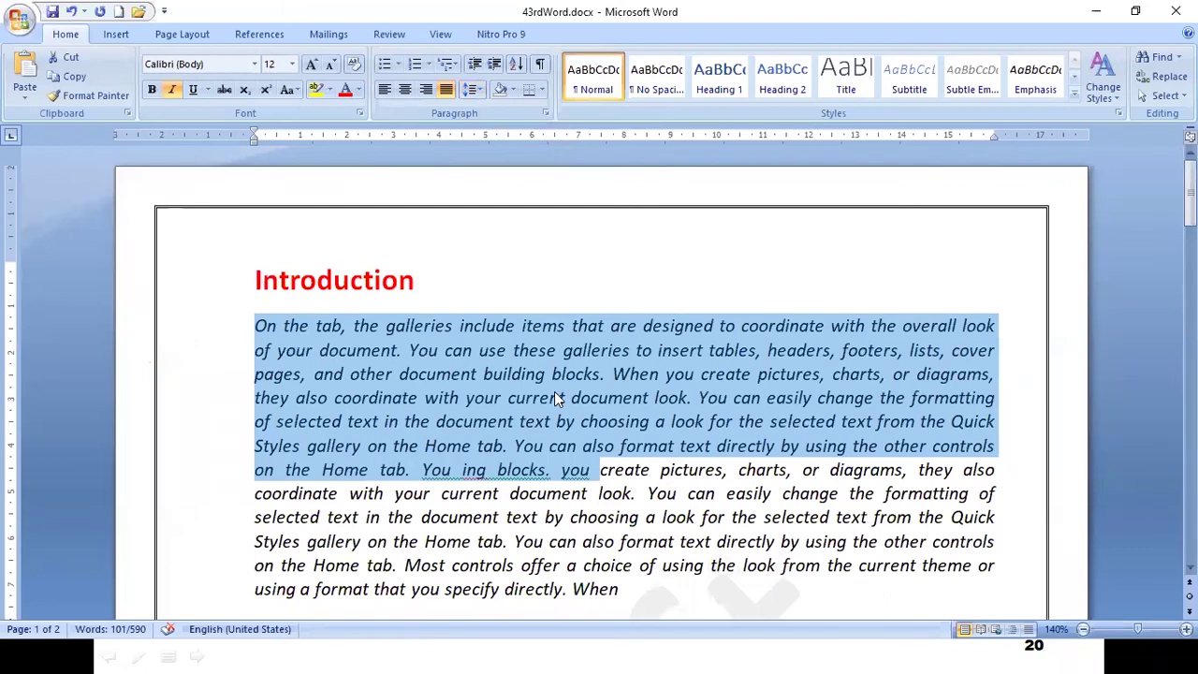
- Set the italic paragraph's line spacing to 1.15 and review the available spacing options without choosing another one
{"action": "left_click", "coordinate": [473, 89]}
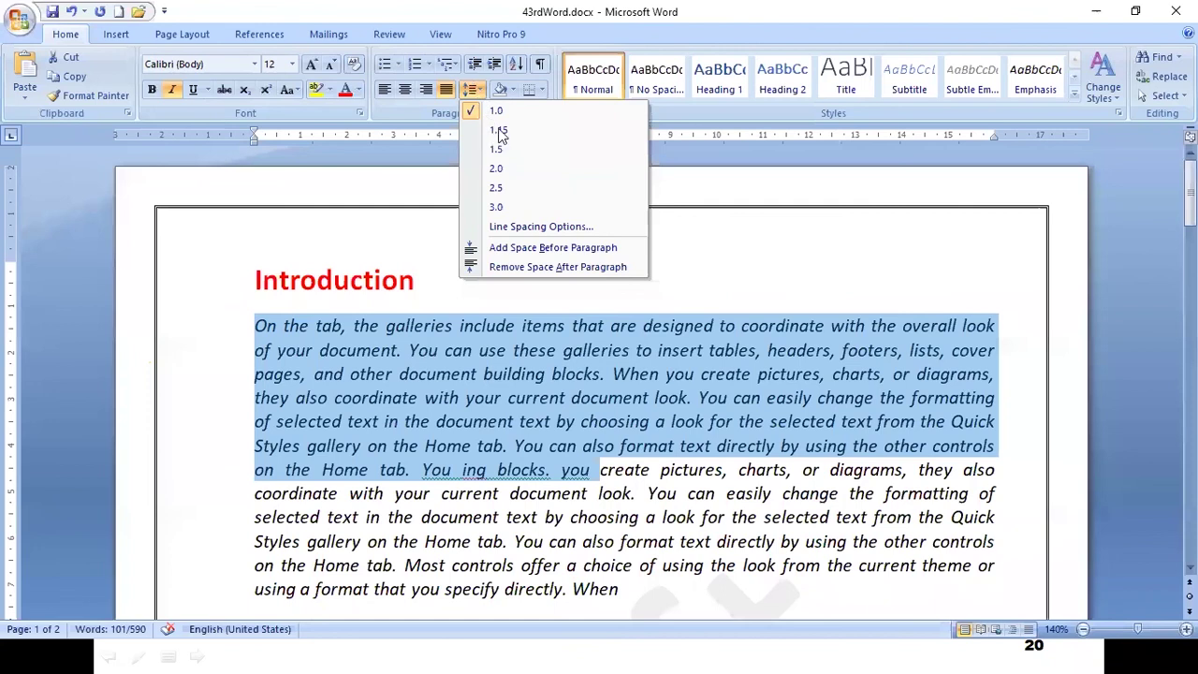
{"action": "key", "text": "Down"}
{"action": "key", "text": "Return"}
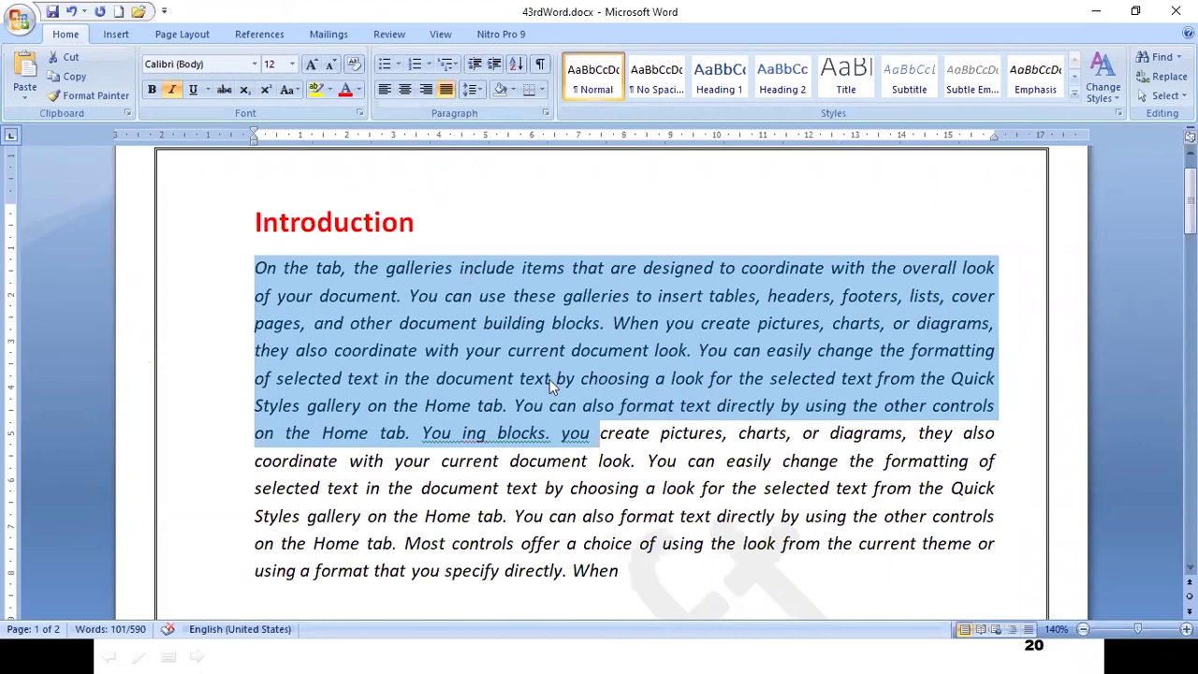
{"action": "left_click", "coordinate": [474, 90]}
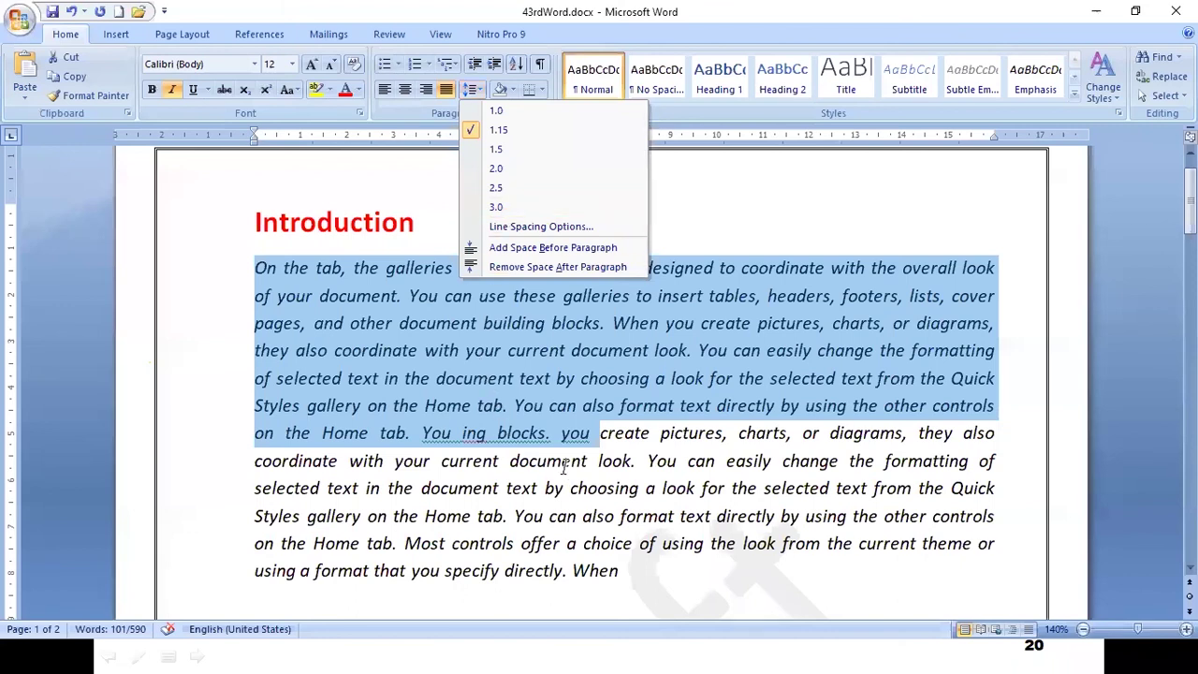
{"action": "left_click", "coordinate": [510, 445]}
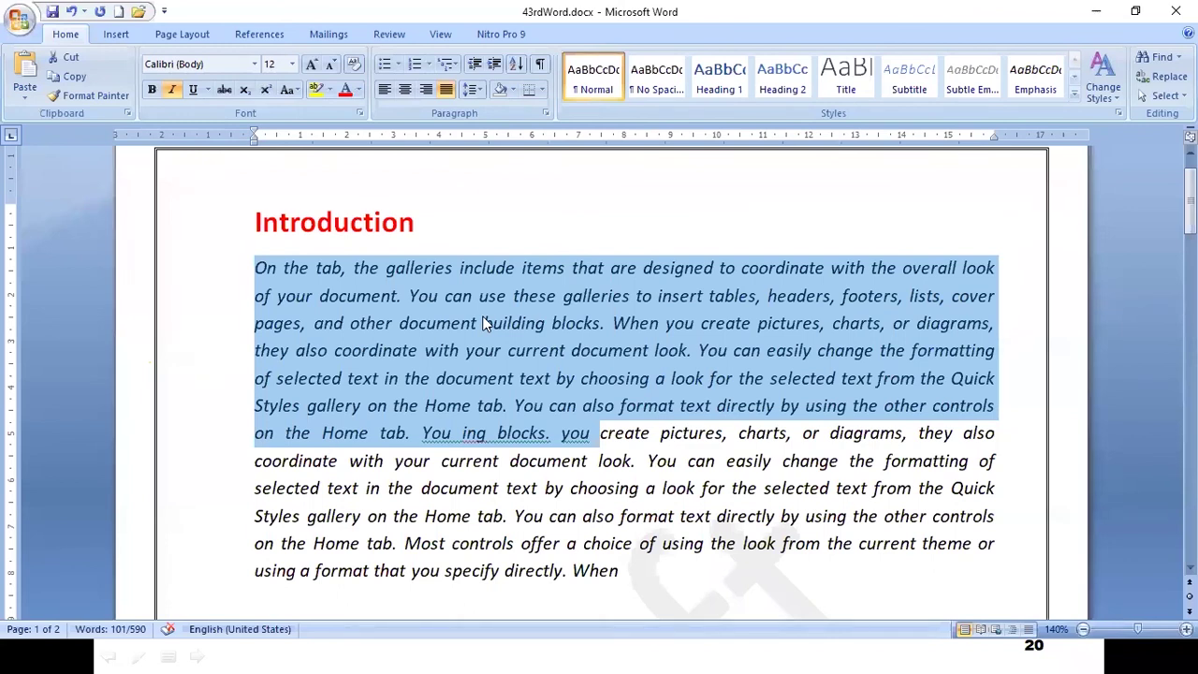
- Review the line spacing shortcuts on the Formatting Paragraph slide and return to the Word document
{"action": "key", "text": "alt+Tab"}
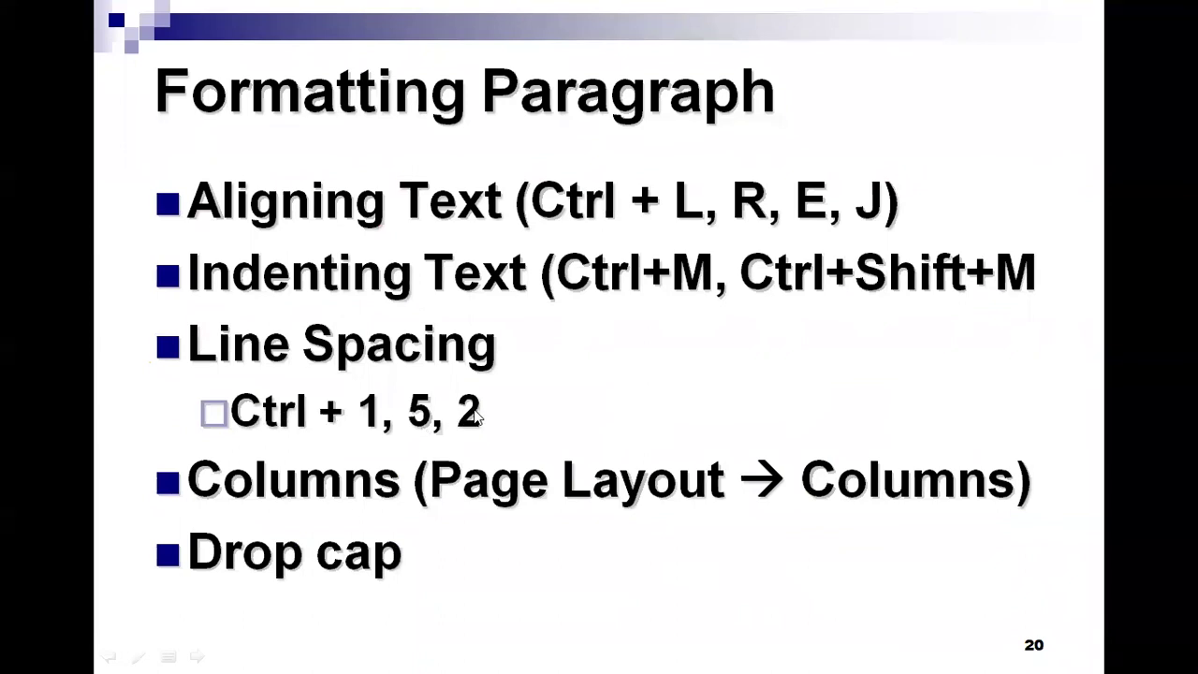
{"action": "key", "text": "ctrl+1"}
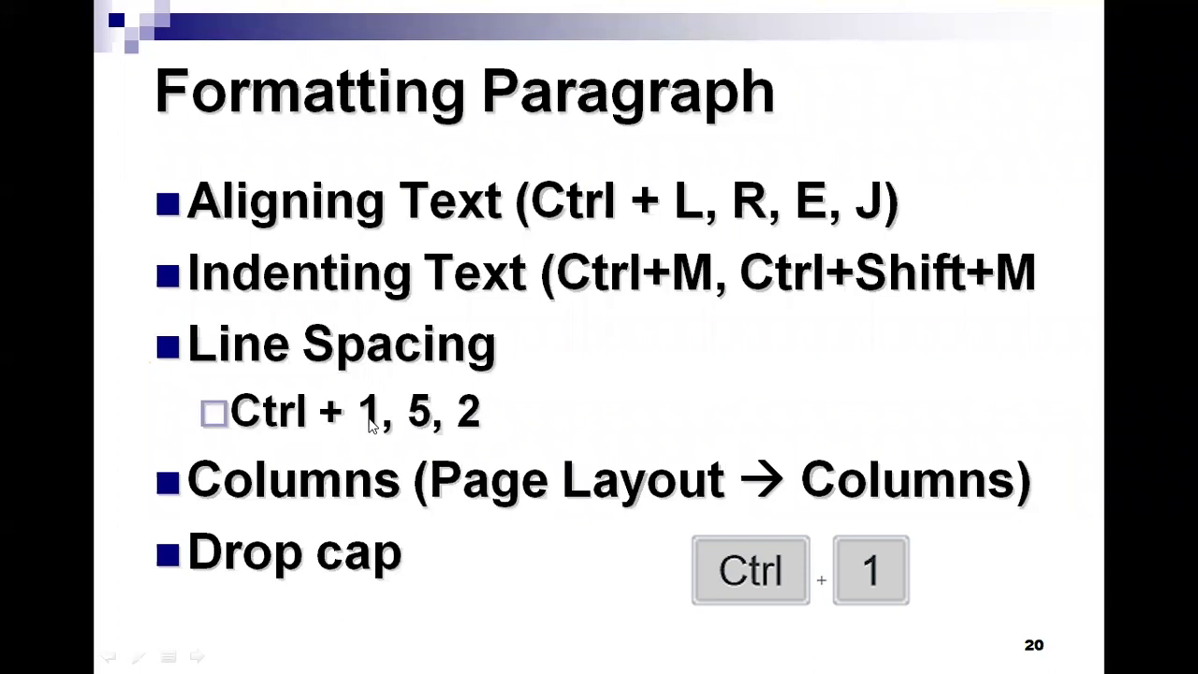
{"action": "key", "text": "ctrl+2"}
{"action": "key", "text": "ctrl+5"}
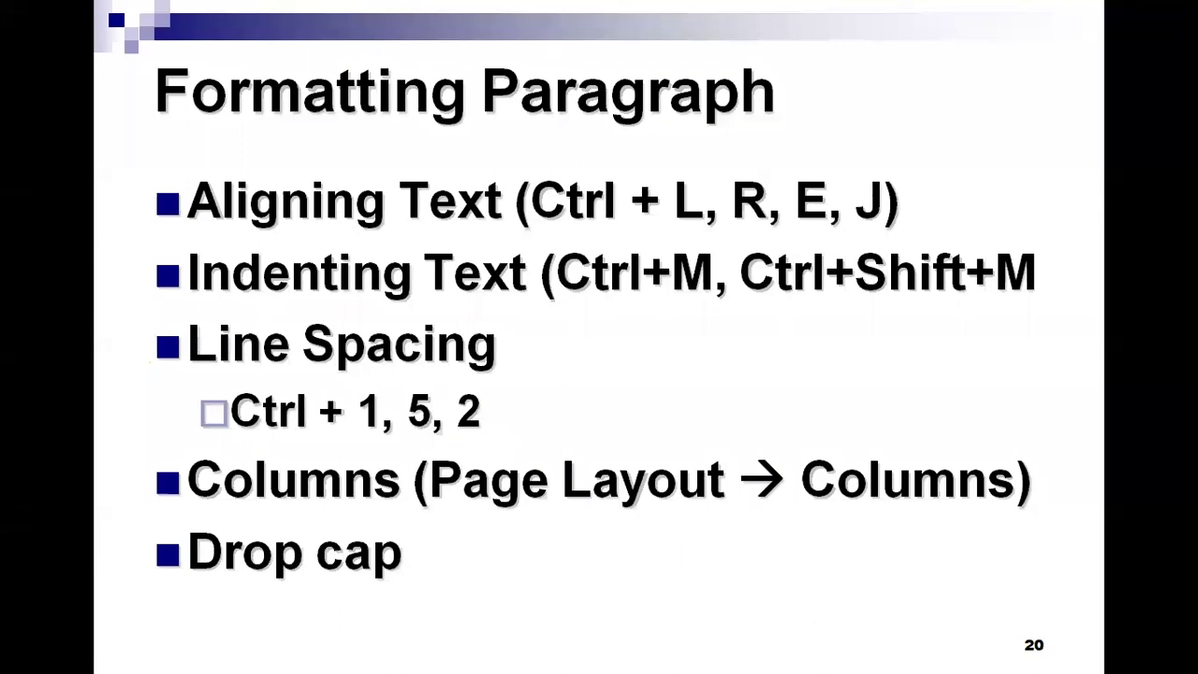
{"action": "key", "text": "alt+Tab"}
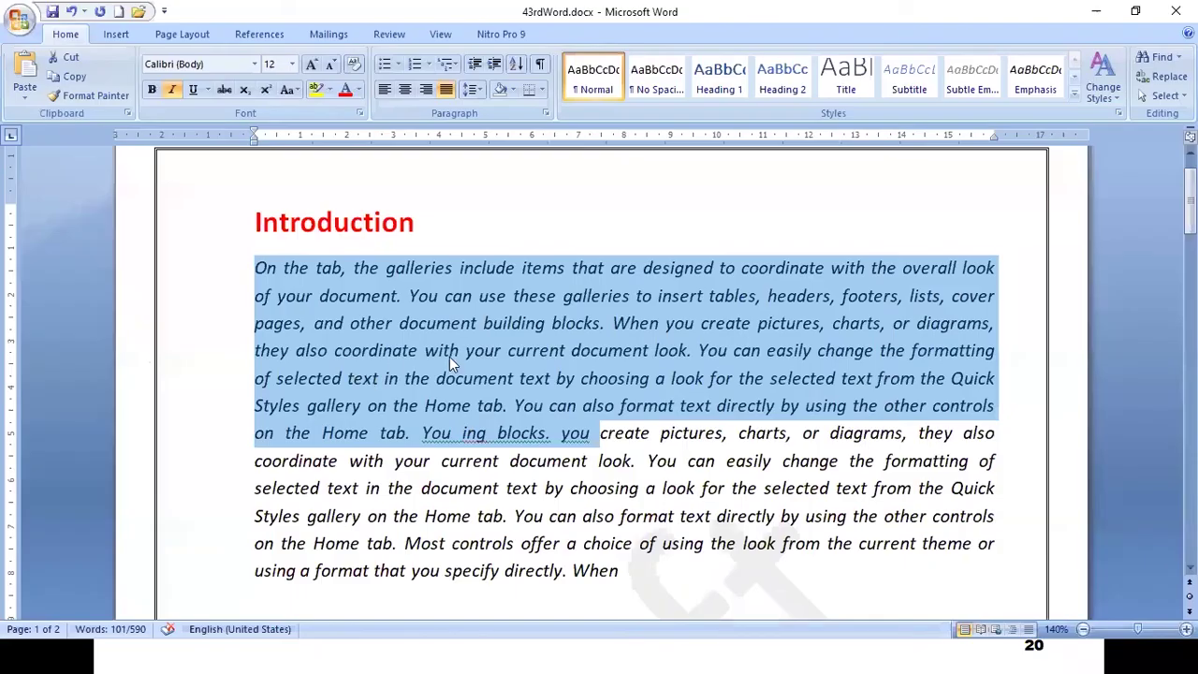
- Switch the italic paragraph's line spacing to single, double, 1.5 and back to single, and clear the selection
{"action": "key", "text": "ctrl+1"}
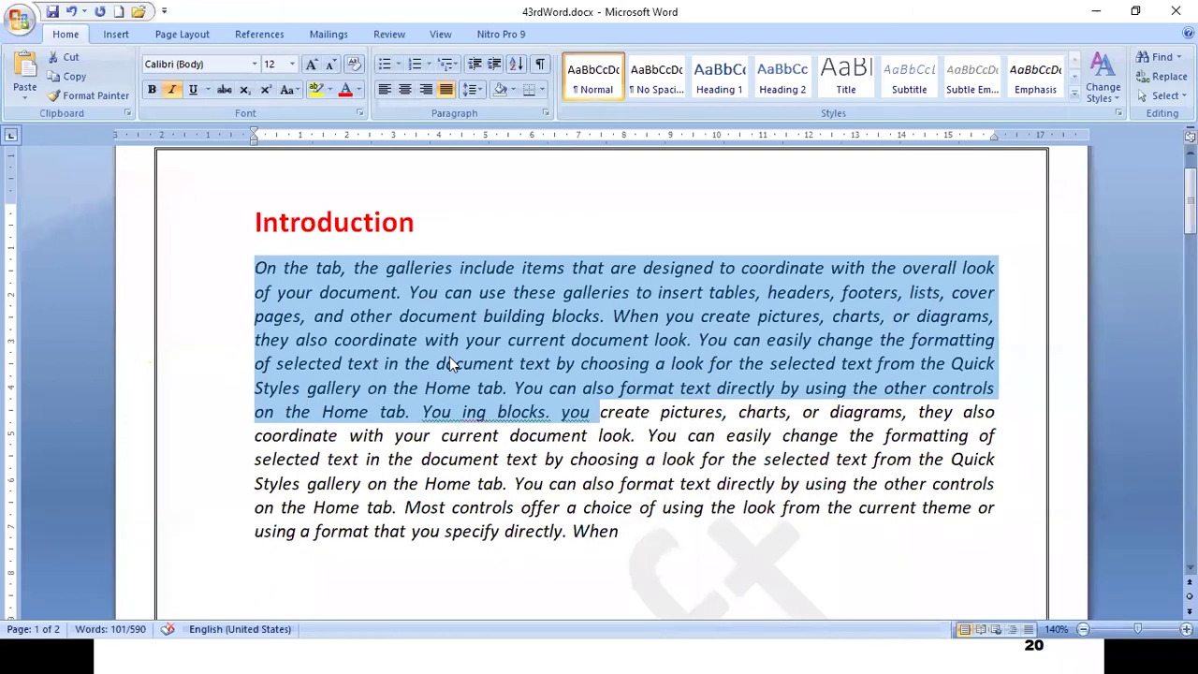
{"action": "key", "text": "ctrl+2"}
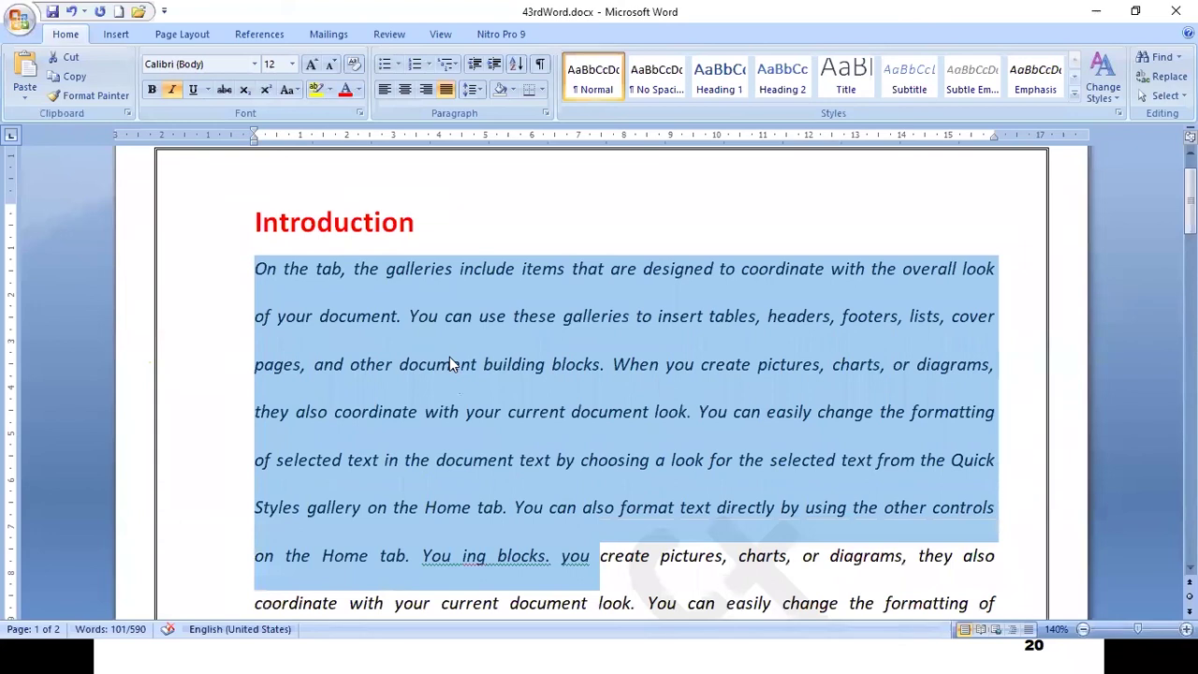
{"action": "key", "text": "ctrl+5"}
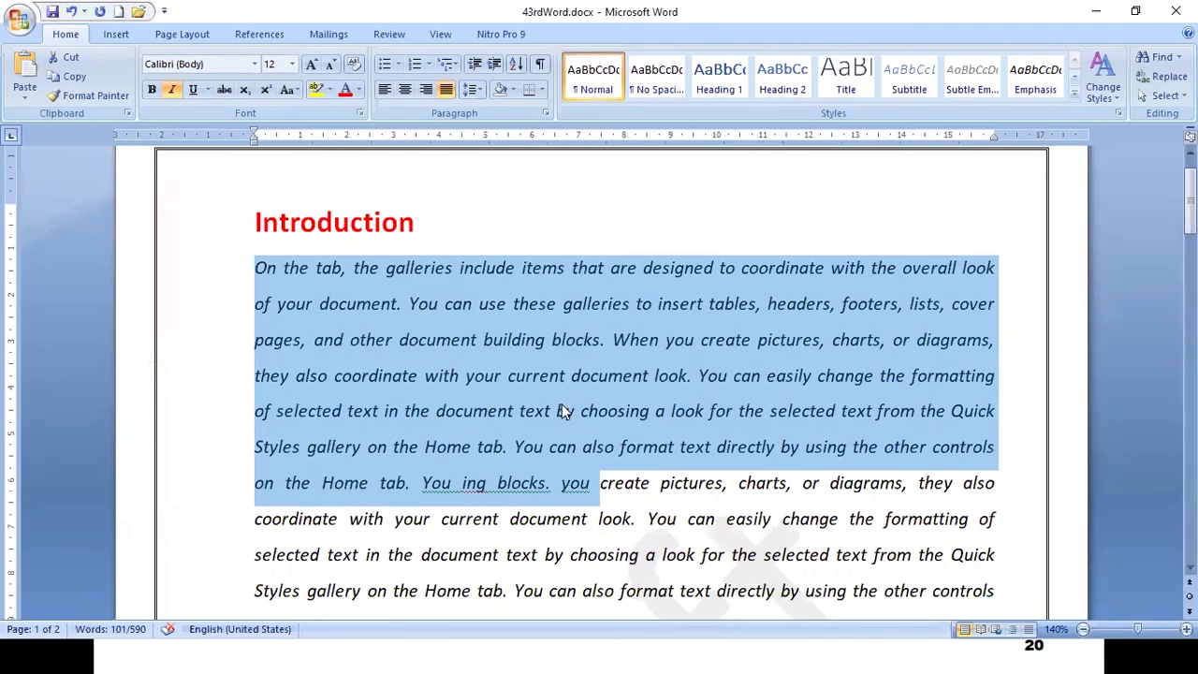
{"action": "key", "text": "ctrl+1"}
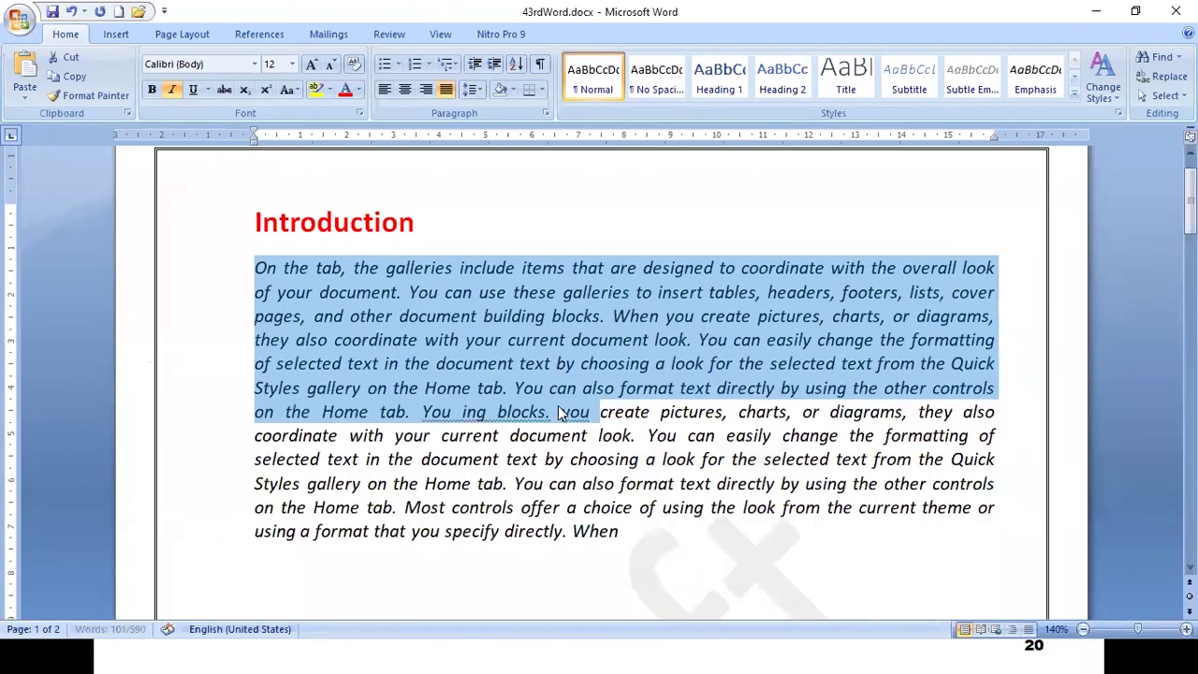
{"action": "left_click", "coordinate": [644, 459]}
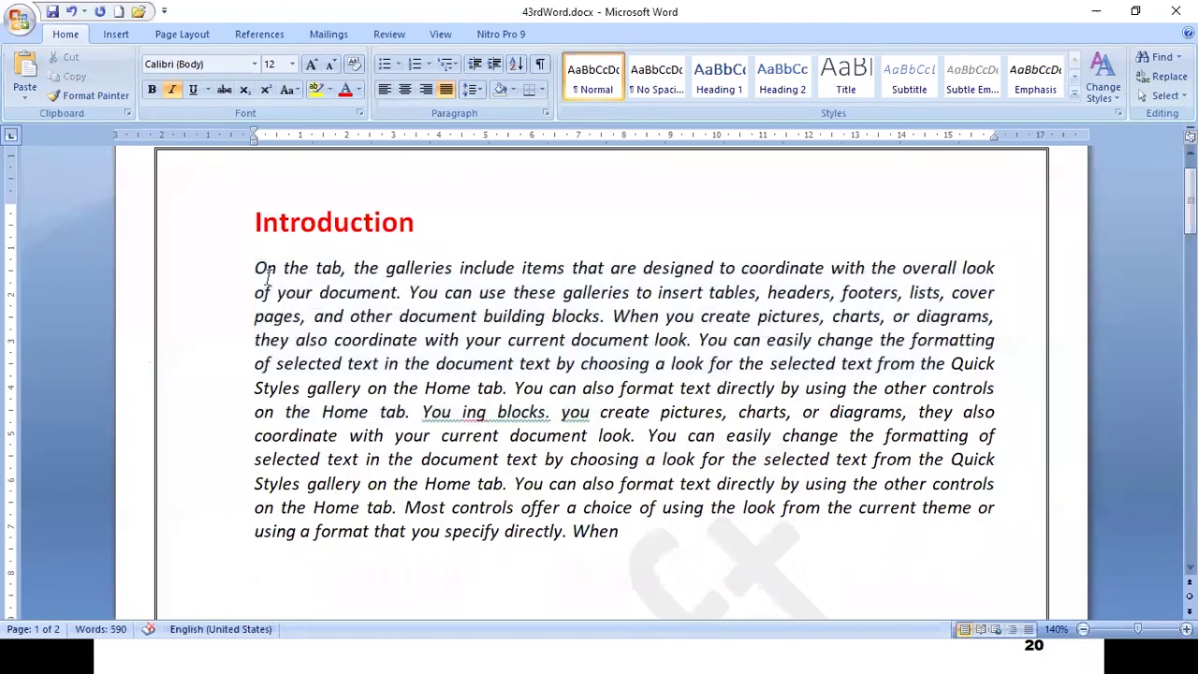
- Select the whole italic paragraph and change its line spacing to 1.5, to double, and back to 1.5 lines
{"action": "left_click", "coordinate": [195, 349]}
{"action": "double_click", "coordinate": [194, 349]}
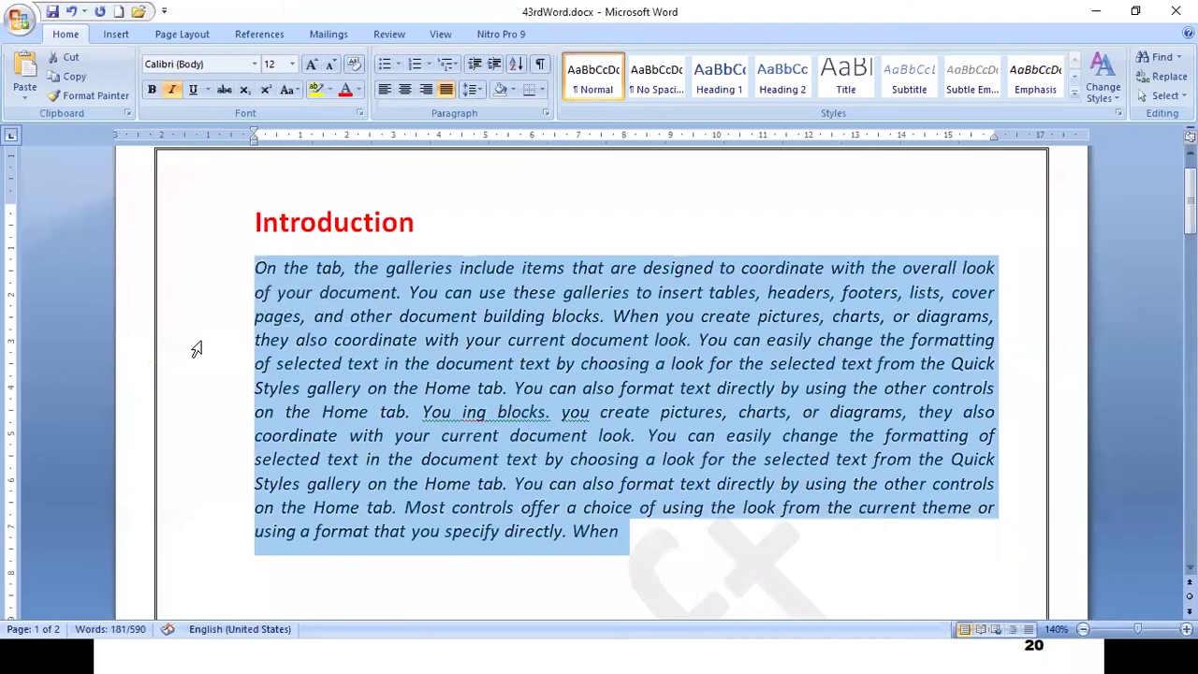
{"action": "key", "text": "ctrl+5"}
{"action": "key", "text": "ctrl+2"}
{"action": "key", "text": "ctrl+5"}
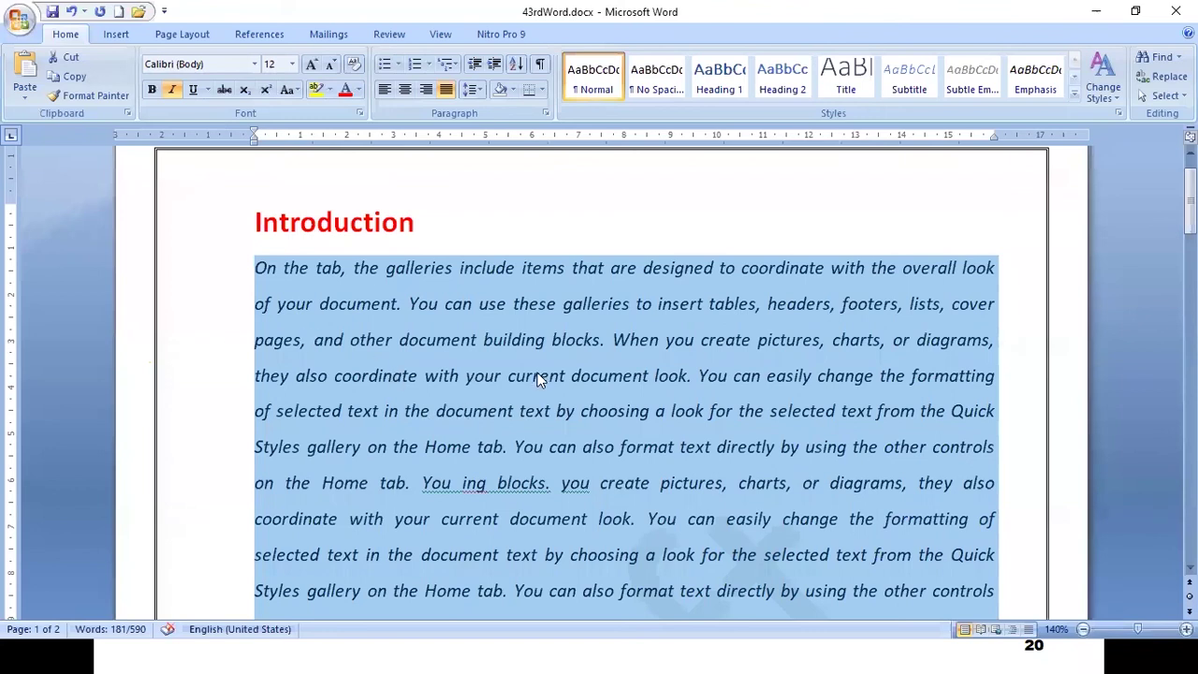
- Set the selected italic paragraph's line spacing to Exactly 18 pt in the Paragraph settings
{"action": "left_click", "coordinate": [475, 90]}
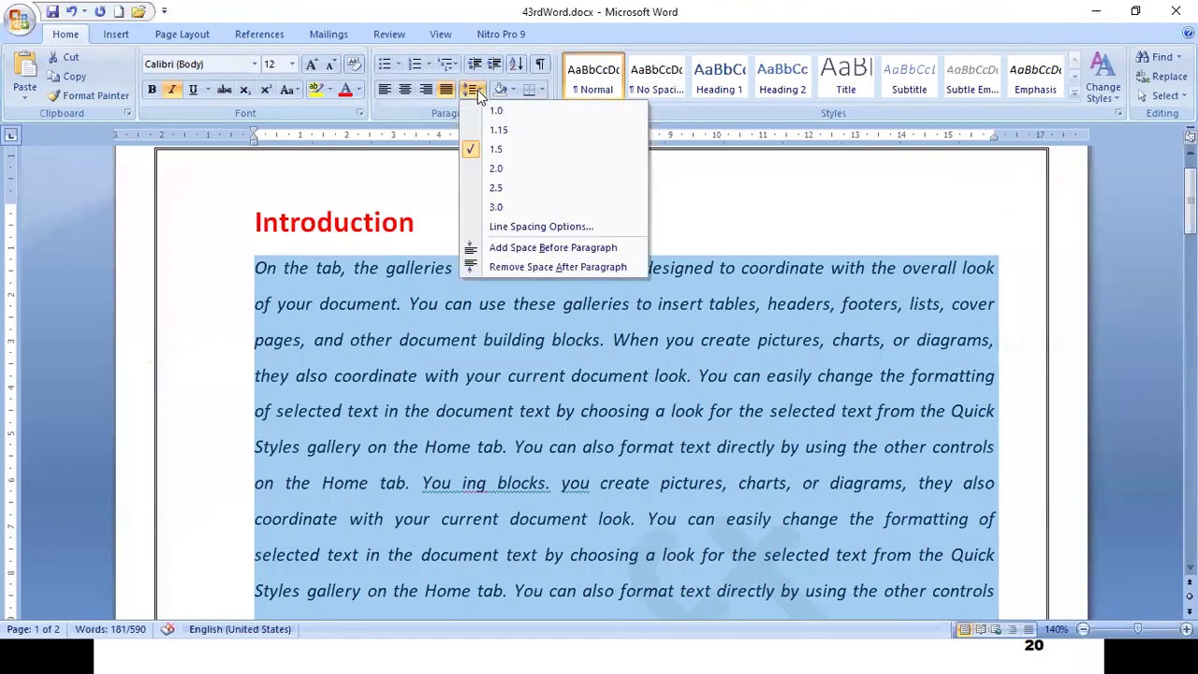
{"action": "left_click", "coordinate": [532, 225]}
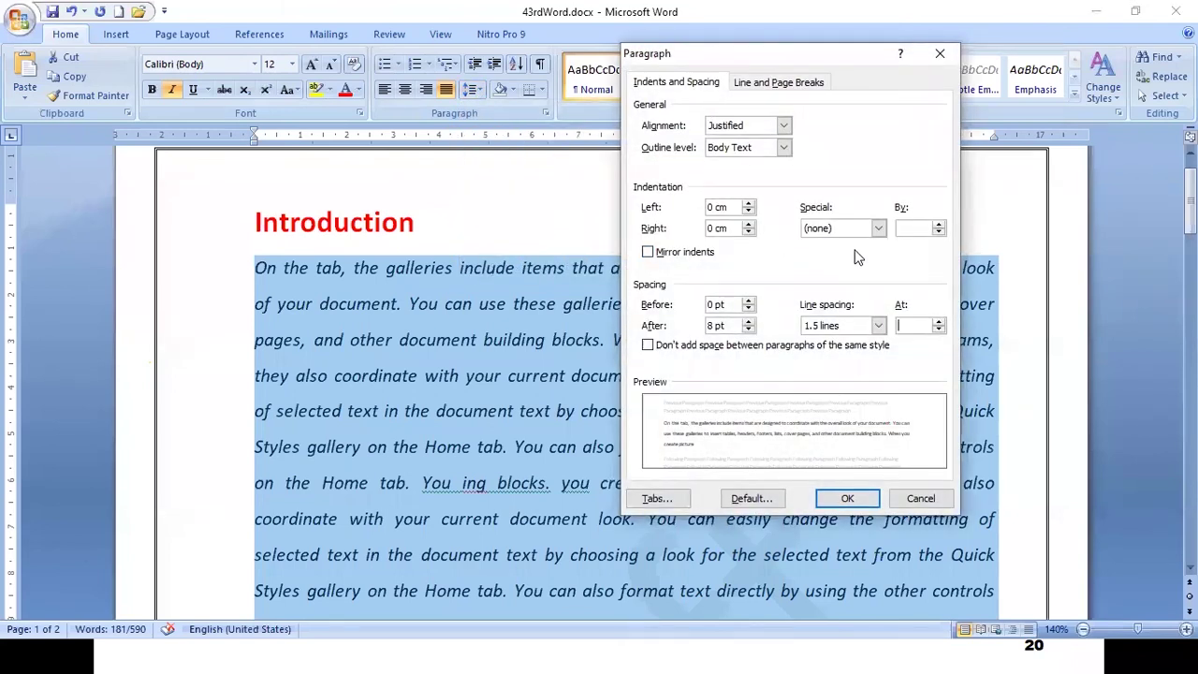
{"action": "left_click_drag", "start_coordinate": [735, 56], "coordinate": [628, 86]}
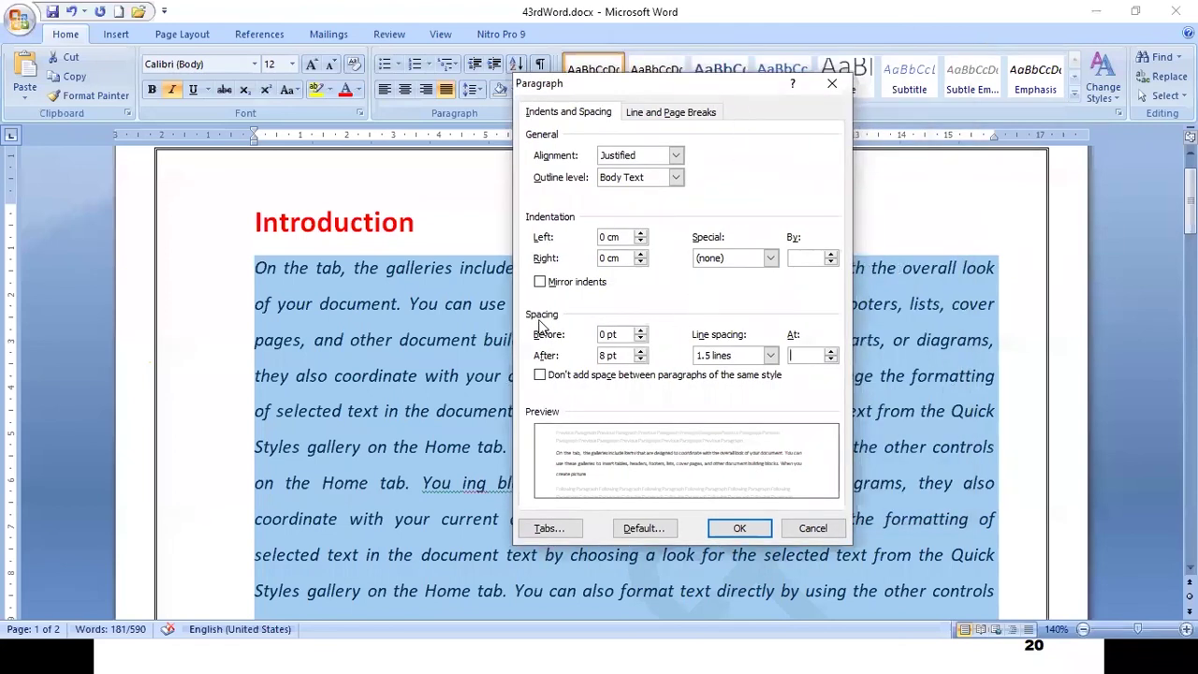
{"action": "left_click", "coordinate": [771, 356]}
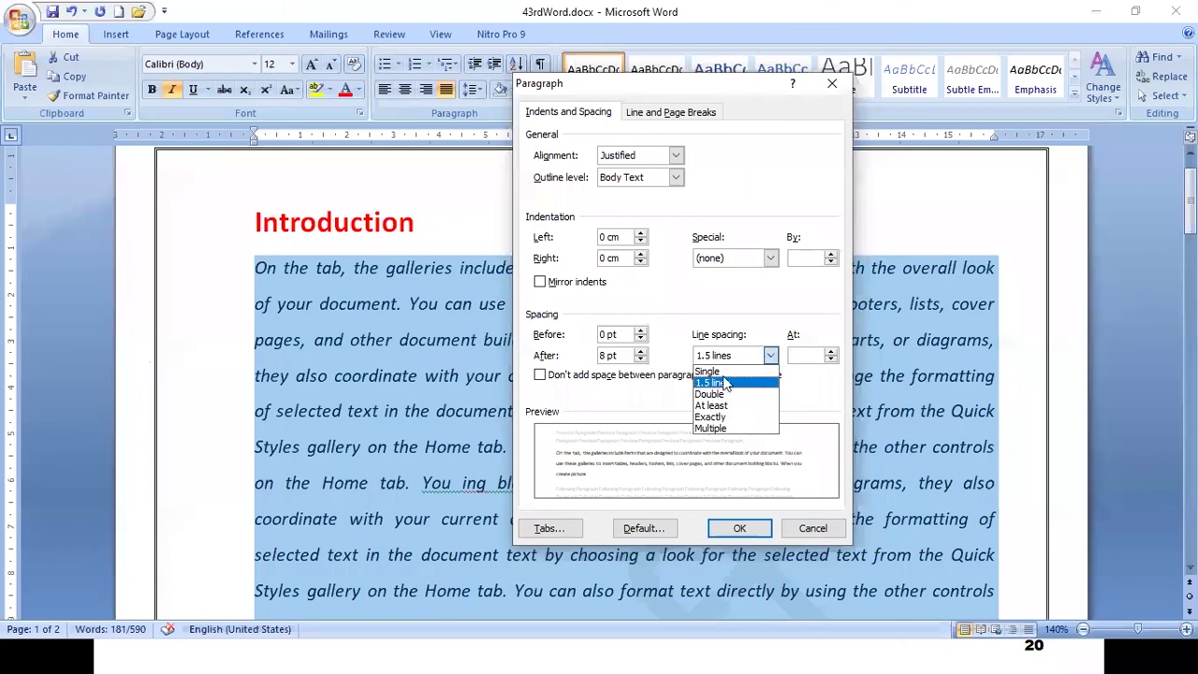
{"action": "left_click", "coordinate": [727, 422]}
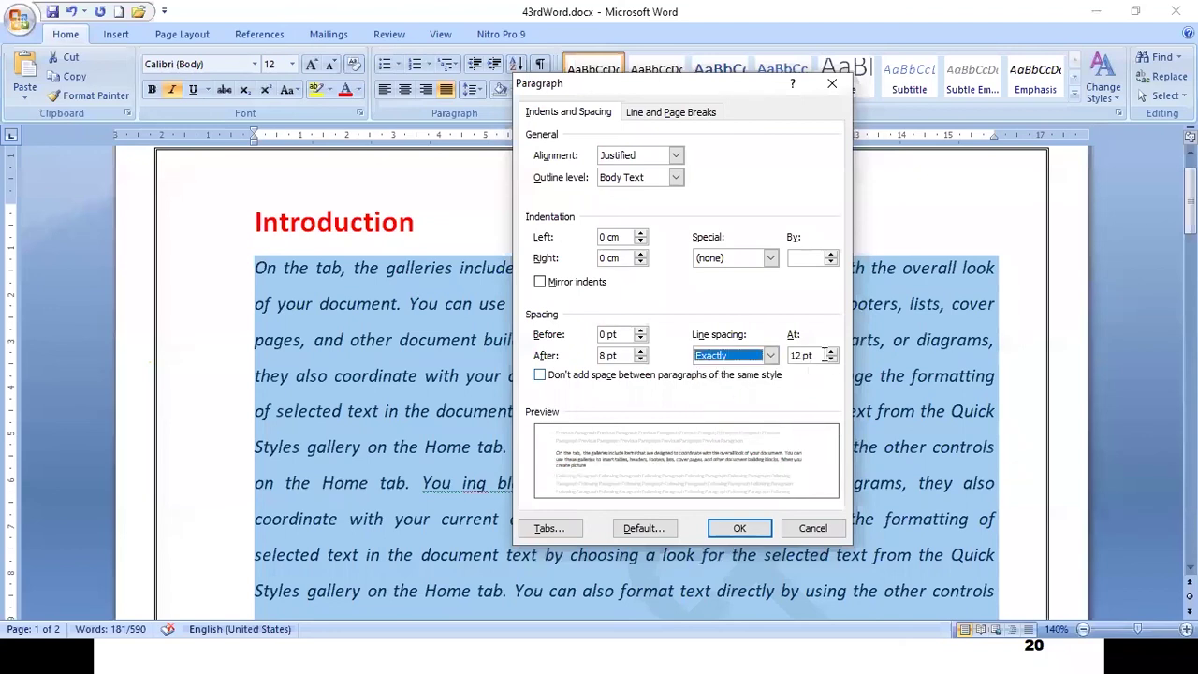
{"action": "left_click", "coordinate": [831, 352]}
{"action": "left_click", "coordinate": [831, 352]}
{"action": "left_click", "coordinate": [831, 351]}
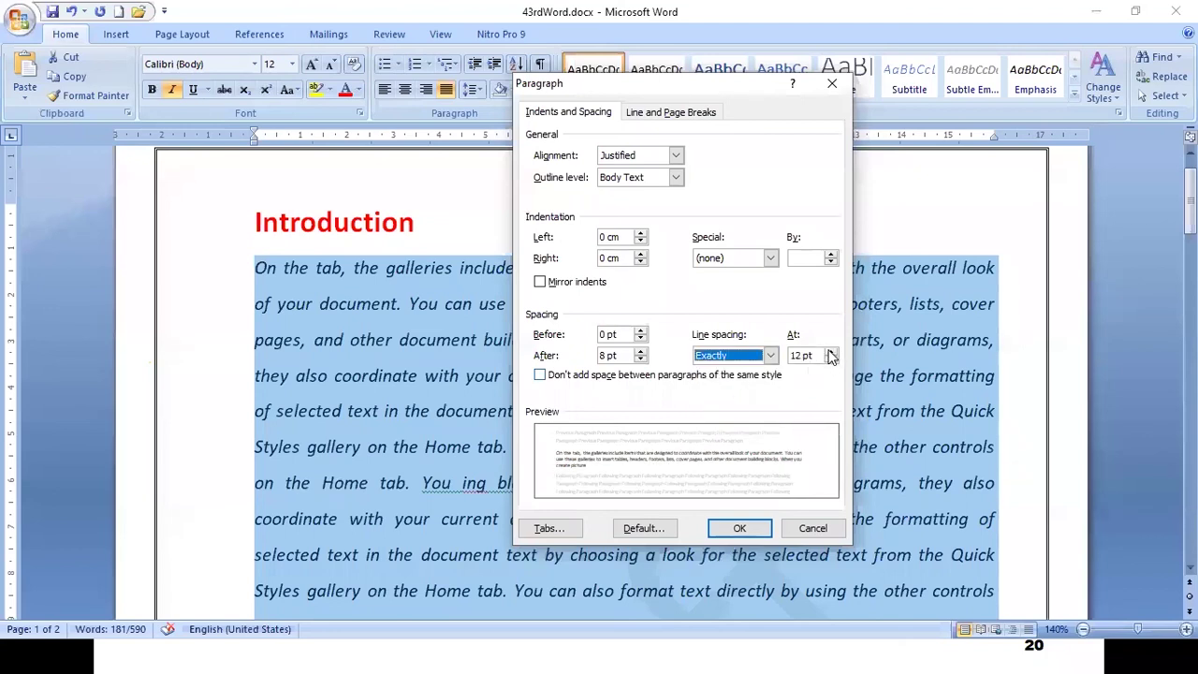
{"action": "left_click", "coordinate": [832, 352]}
{"action": "left_click", "coordinate": [831, 352]}
{"action": "left_click", "coordinate": [736, 527]}
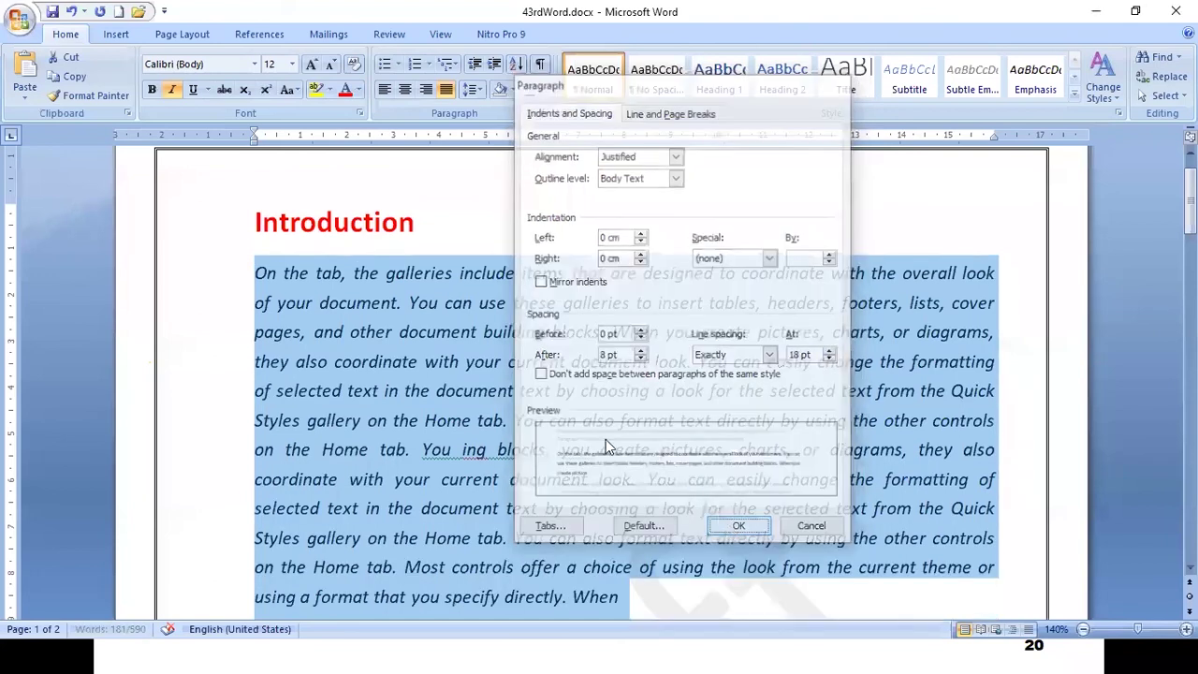
- Look over the paragraph, reopen its line spacing options, and try At least 12 pt followed by Exactly 12 pt
{"action": "scroll", "coordinate": [488, 368], "scroll_direction": "down", "scroll_amount": 2}
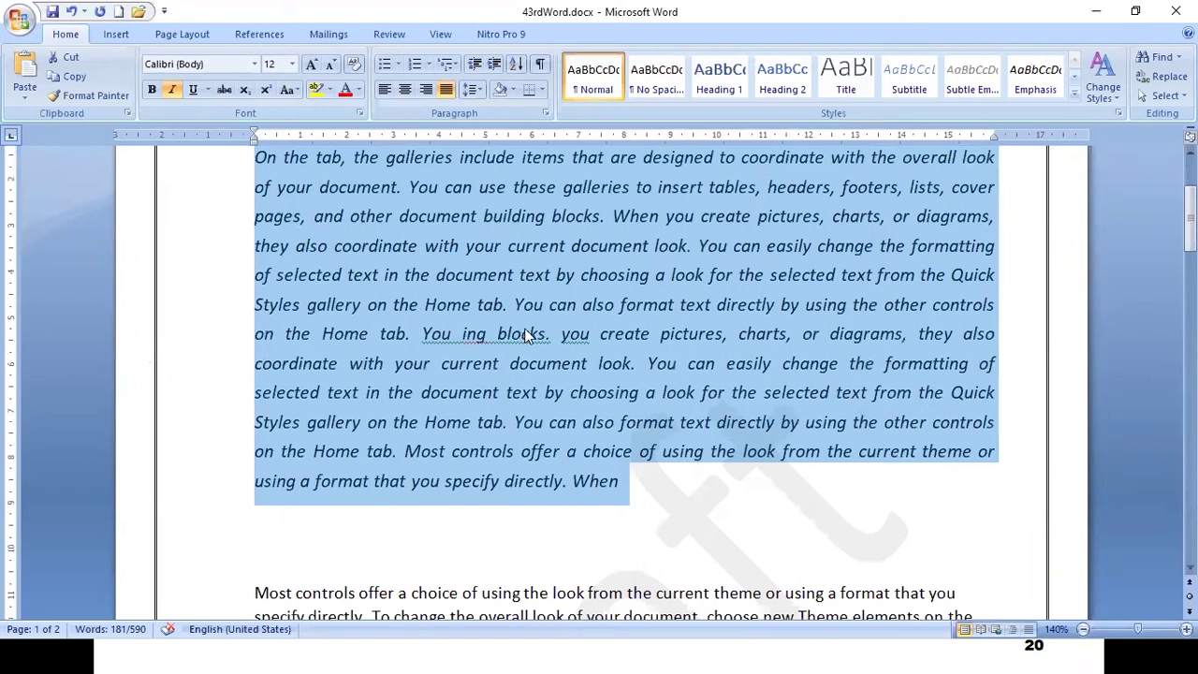
{"action": "scroll", "coordinate": [522, 332], "scroll_direction": "up", "scroll_amount": 2}
{"action": "left_click", "coordinate": [479, 88]}
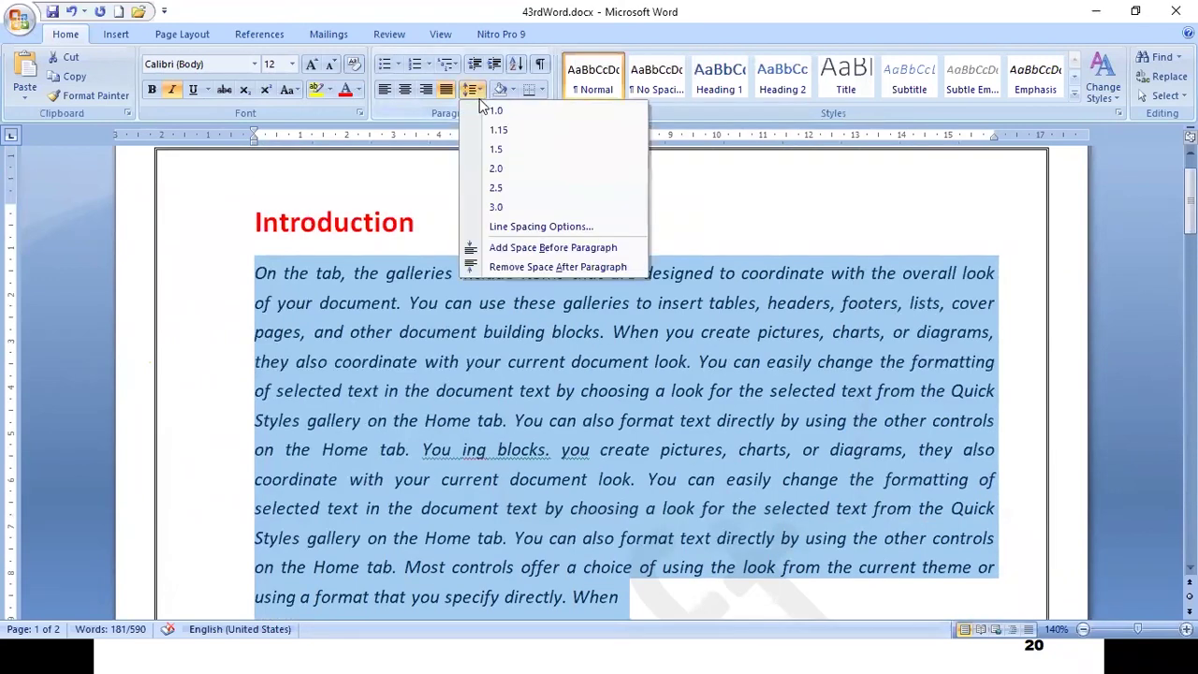
{"action": "left_click", "coordinate": [543, 229]}
{"action": "left_click", "coordinate": [715, 357]}
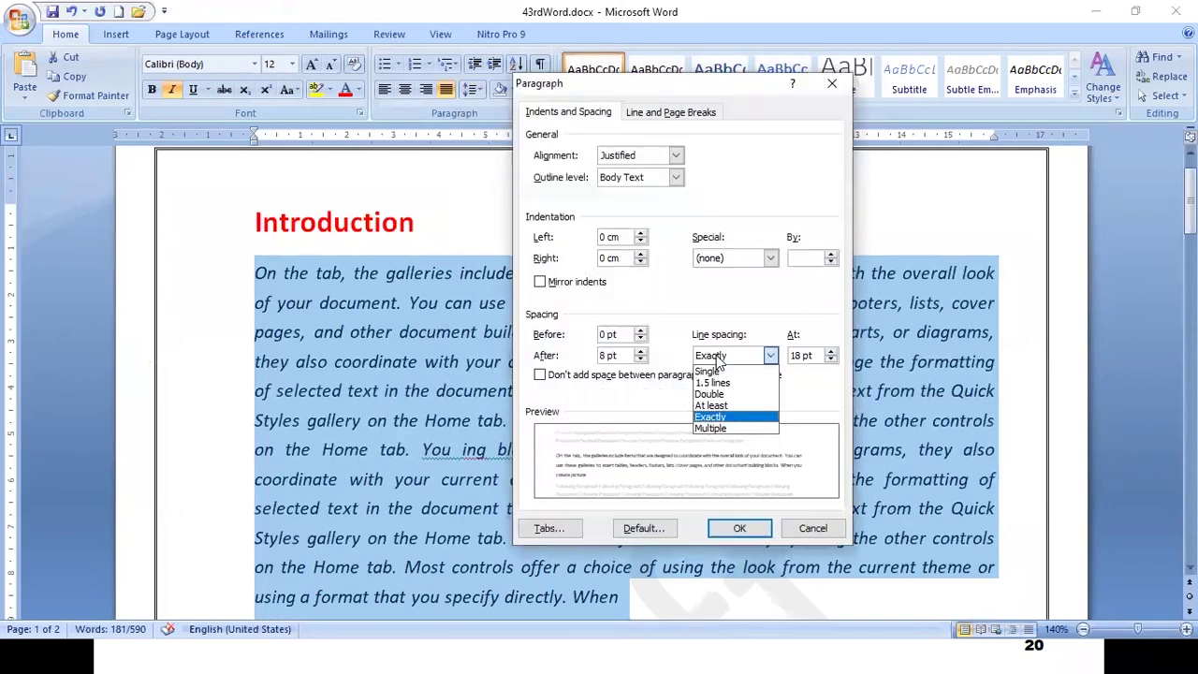
{"action": "left_click", "coordinate": [737, 405]}
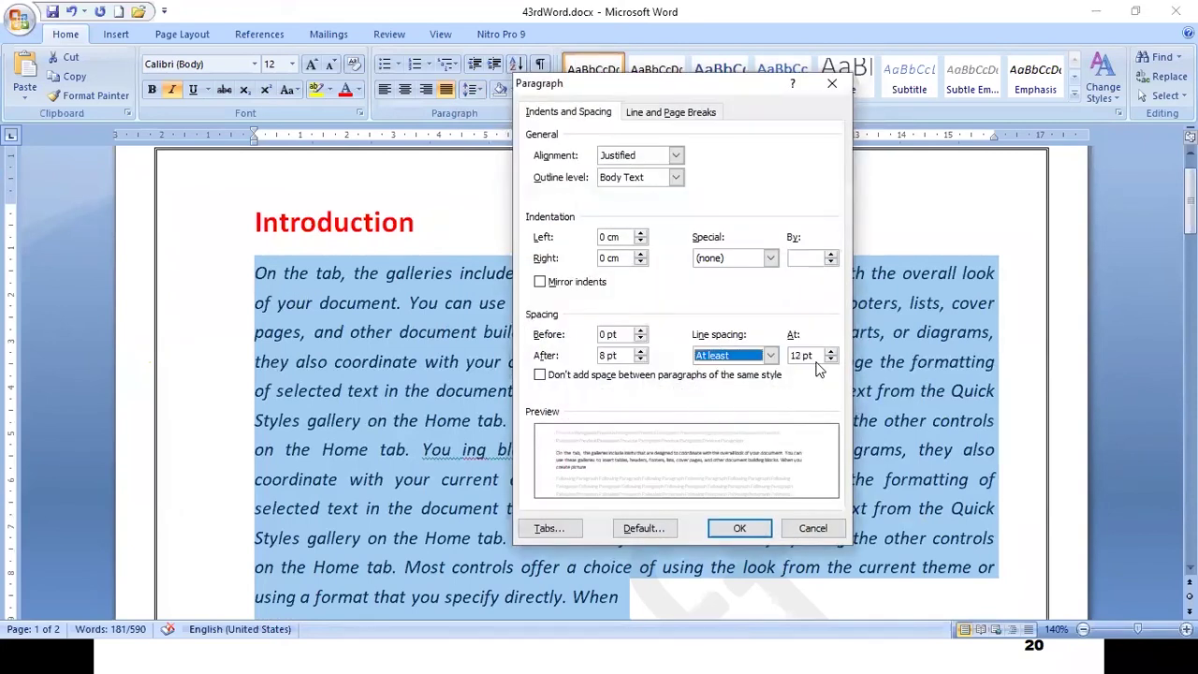
{"action": "left_click", "coordinate": [762, 356]}
{"action": "left_click", "coordinate": [736, 418]}
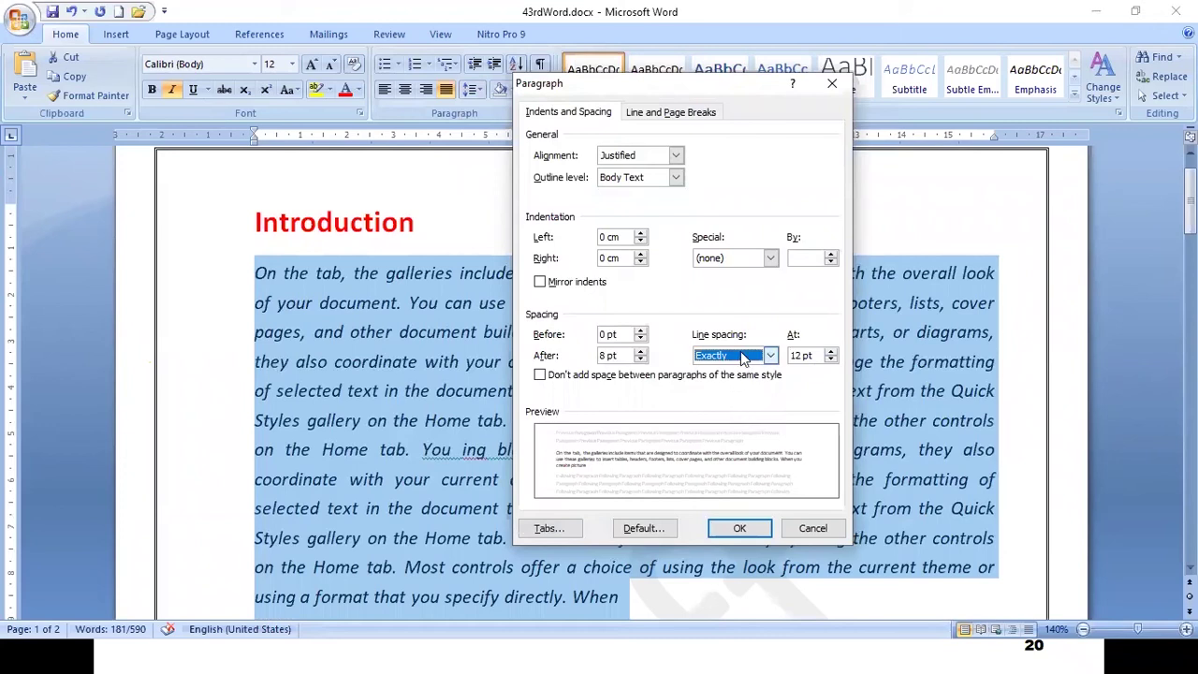
- Try Multiple line spacing for the italic paragraph, raising and lowering the multiplier and leaving it at 8.5
{"action": "left_click", "coordinate": [740, 354]}
{"action": "left_click", "coordinate": [721, 430]}
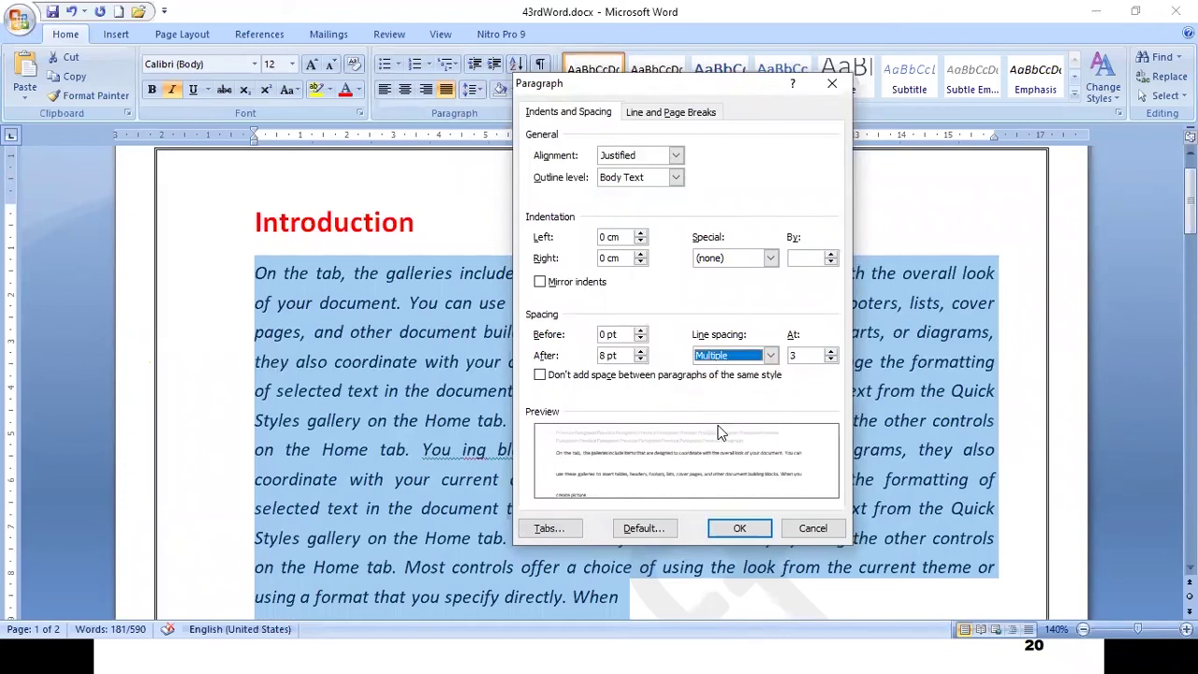
{"action": "left_click", "coordinate": [830, 352]}
{"action": "left_click", "coordinate": [830, 352]}
{"action": "left_click", "coordinate": [829, 352]}
{"action": "left_click", "coordinate": [830, 359]}
{"action": "left_click", "coordinate": [830, 360]}
{"action": "left_click", "coordinate": [830, 360]}
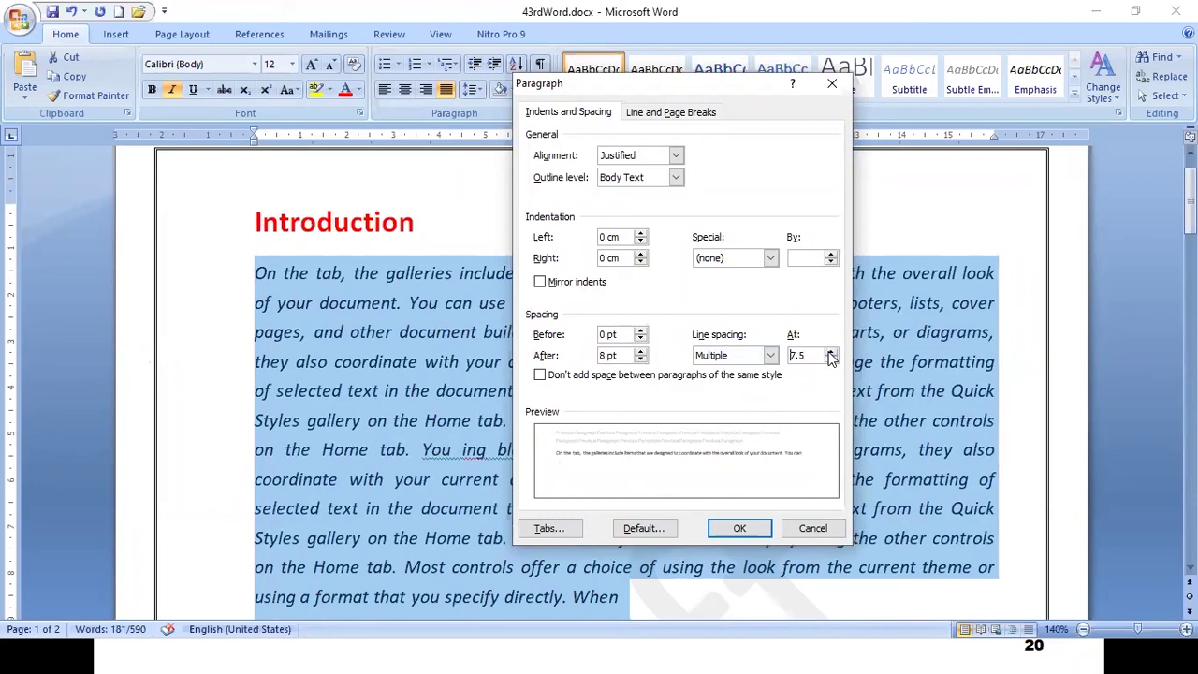
- Try Exactly 17 pt line spacing for the italic paragraph in the Paragraph settings and close the dialog
{"action": "left_click", "coordinate": [770, 355]}
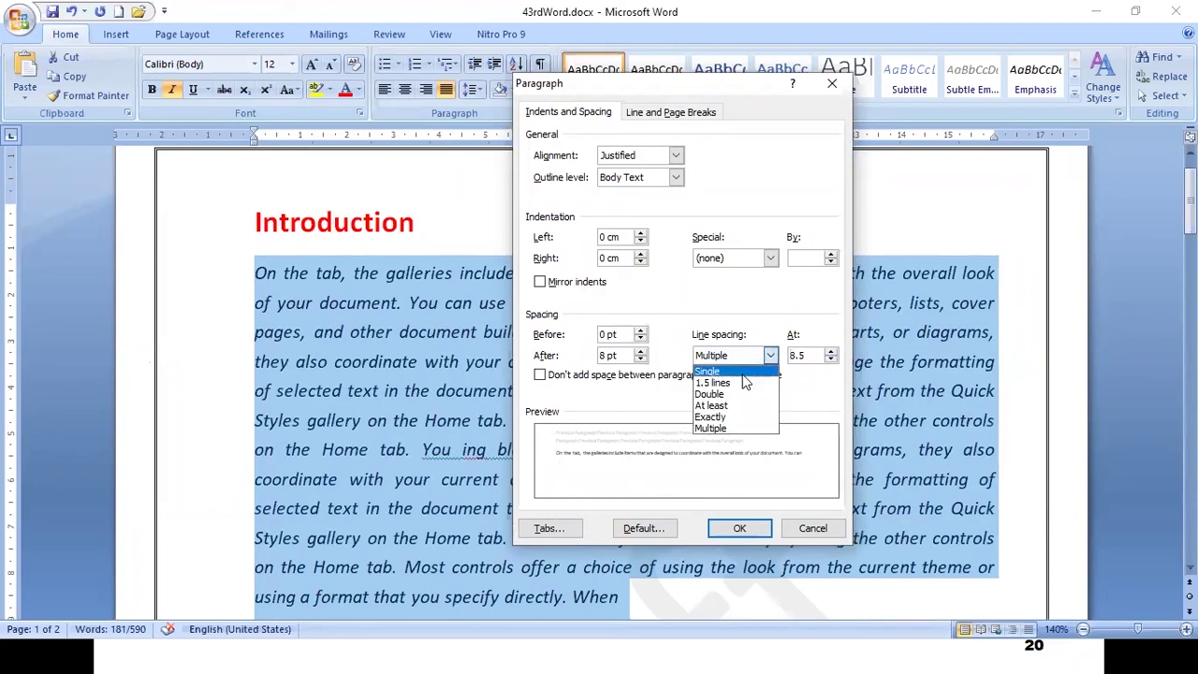
{"action": "left_click", "coordinate": [720, 416]}
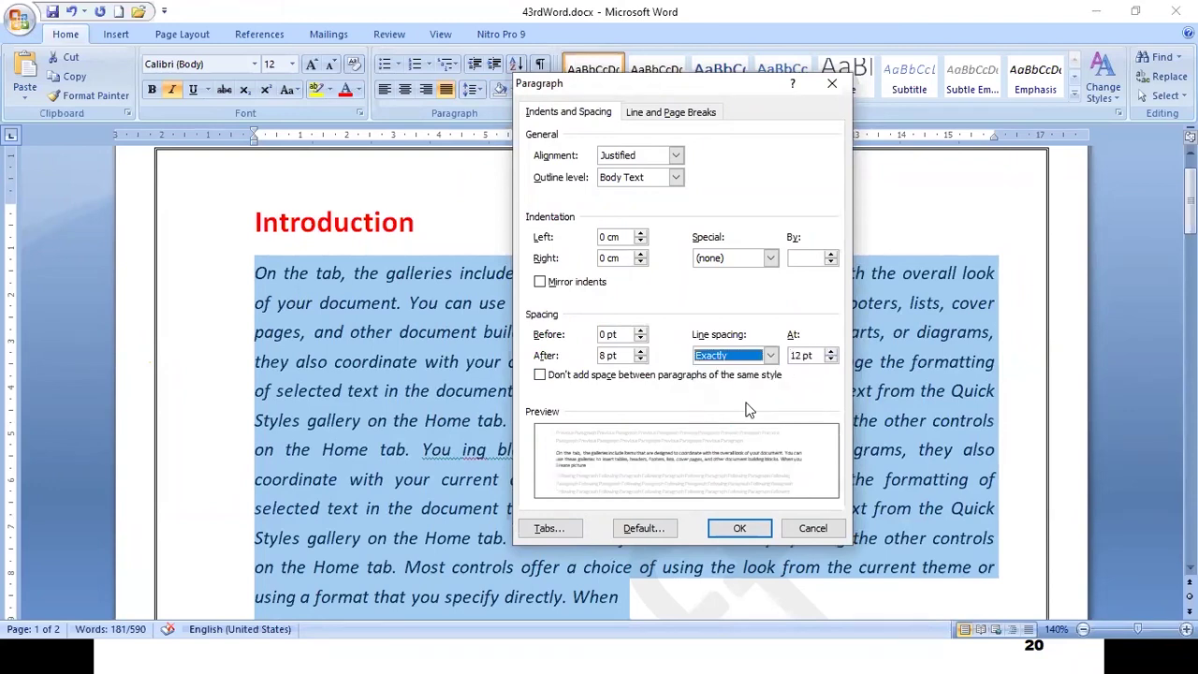
{"action": "left_click", "coordinate": [830, 355]}
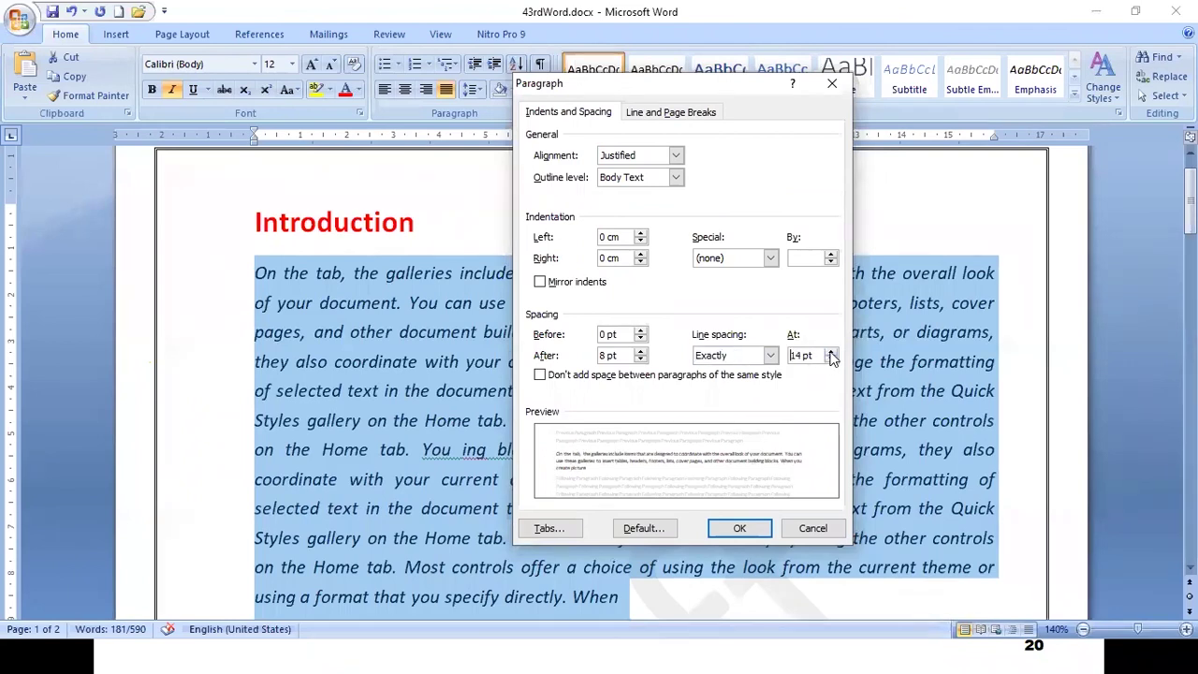
{"action": "left_click", "coordinate": [830, 353]}
{"action": "left_click", "coordinate": [830, 353]}
{"action": "left_click", "coordinate": [830, 353]}
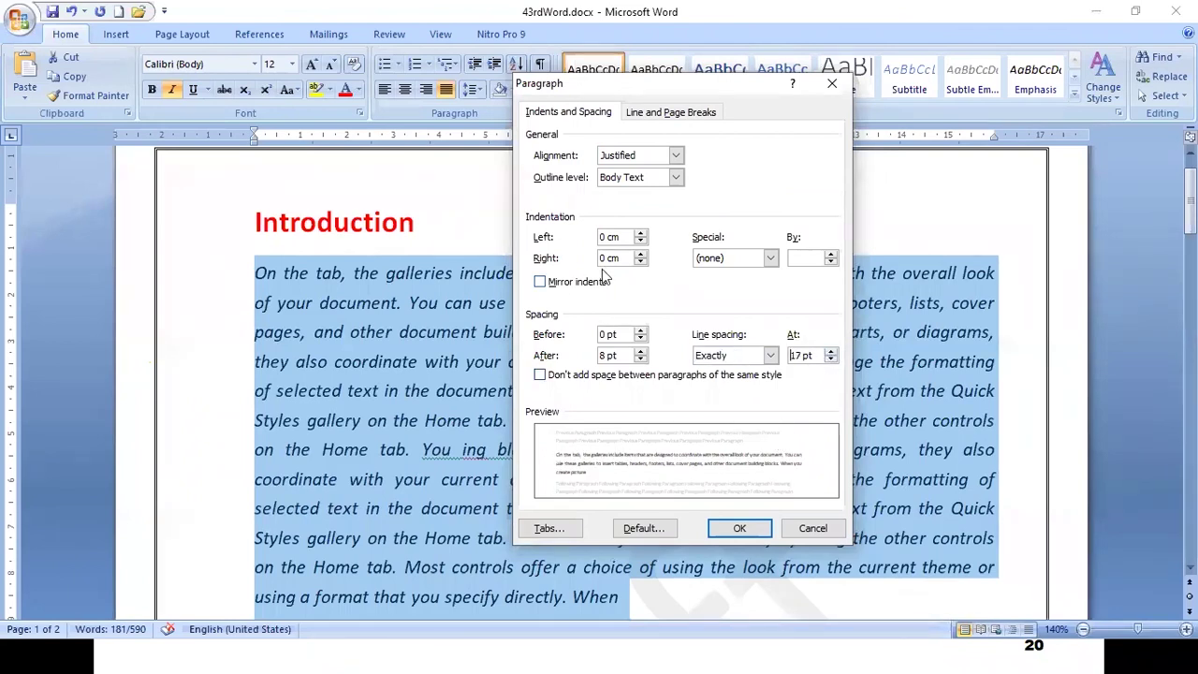
{"action": "left_click", "coordinate": [763, 527]}
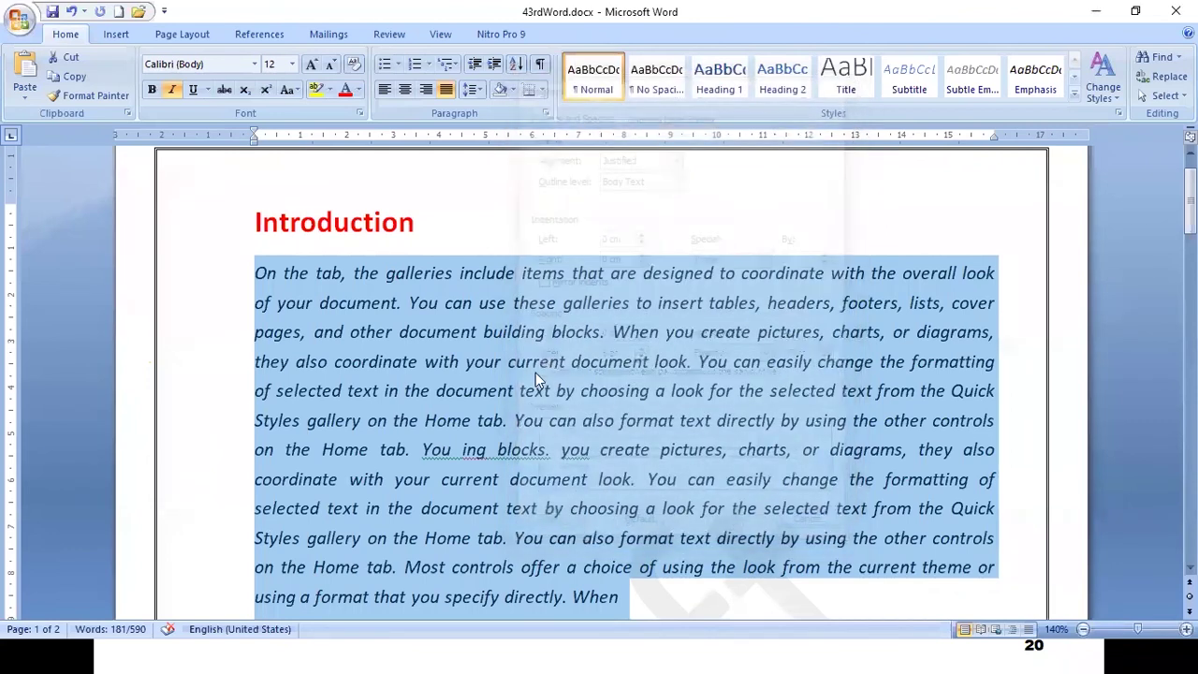
- Switch to the Formatting Paragraph slide to review its column and drop cap topics, and return to the Word document
{"action": "left_click", "coordinate": [554, 369]}
{"action": "key", "text": "alt+Tab"}
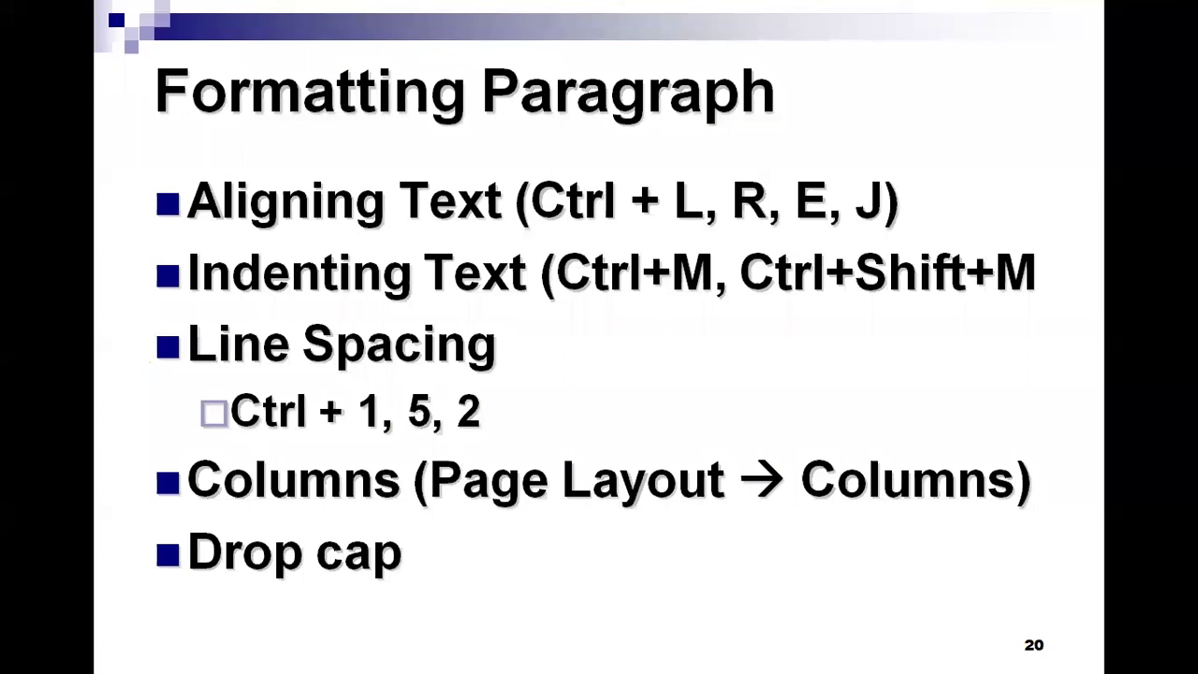
{"action": "key", "text": "alt+Tab"}
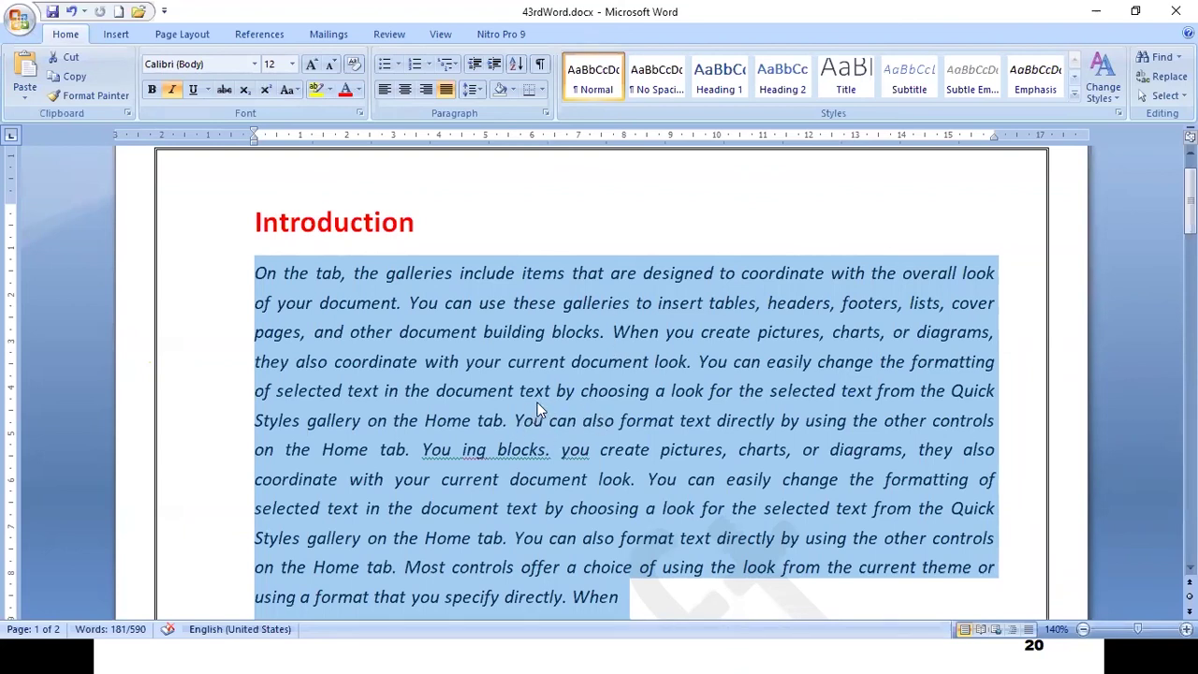
- Place the cursor at the start of the italic paragraph under Introduction and lay the document out in three columns
{"action": "left_click", "coordinate": [548, 538]}
{"action": "scroll", "coordinate": [548, 538], "scroll_direction": "down", "scroll_amount": 1}
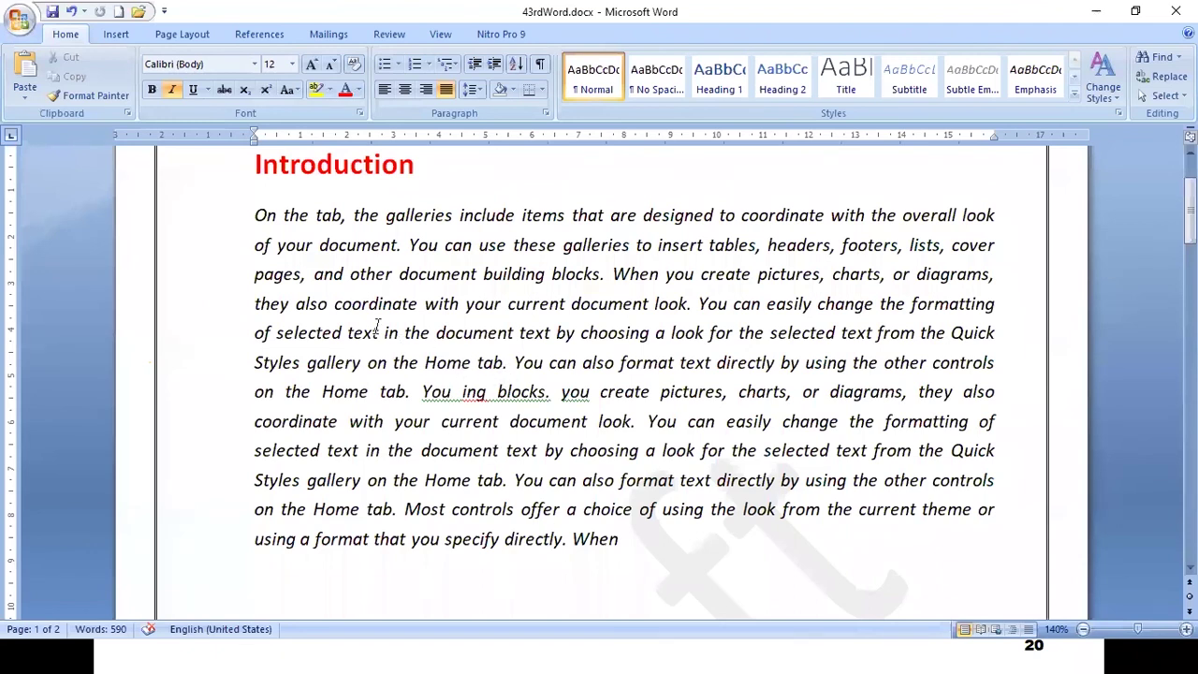
{"action": "left_click", "coordinate": [171, 34]}
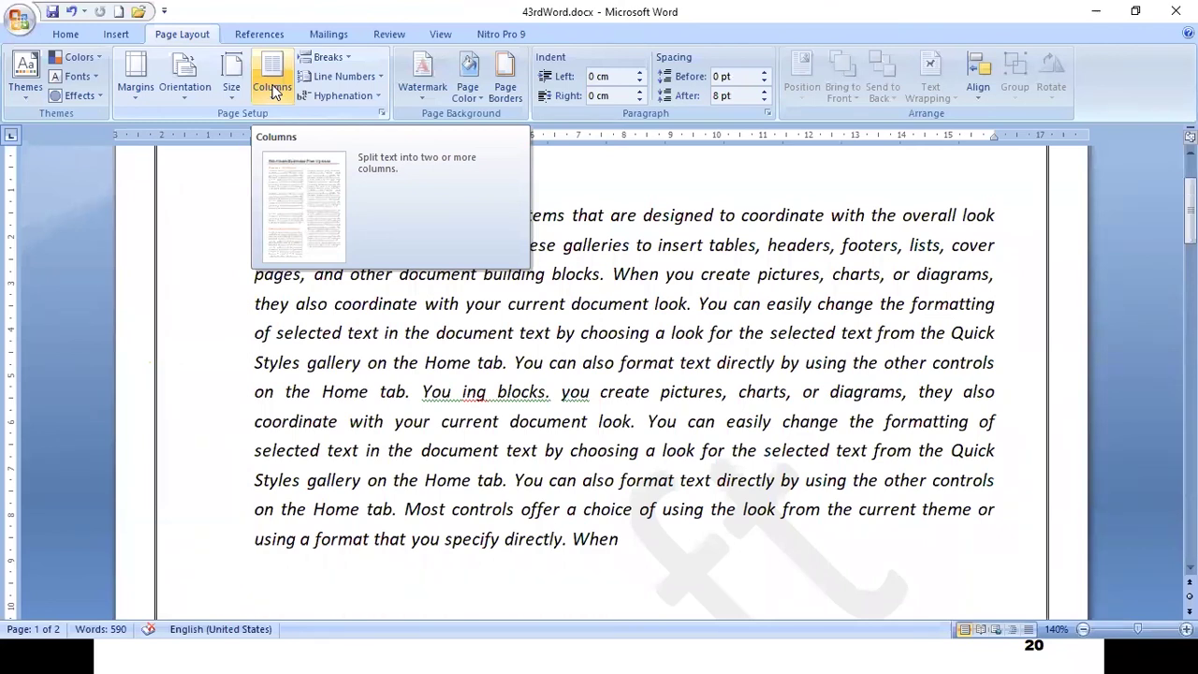
{"action": "left_click", "coordinate": [445, 335]}
{"action": "scroll", "coordinate": [446, 334], "scroll_direction": "up", "scroll_amount": 2}
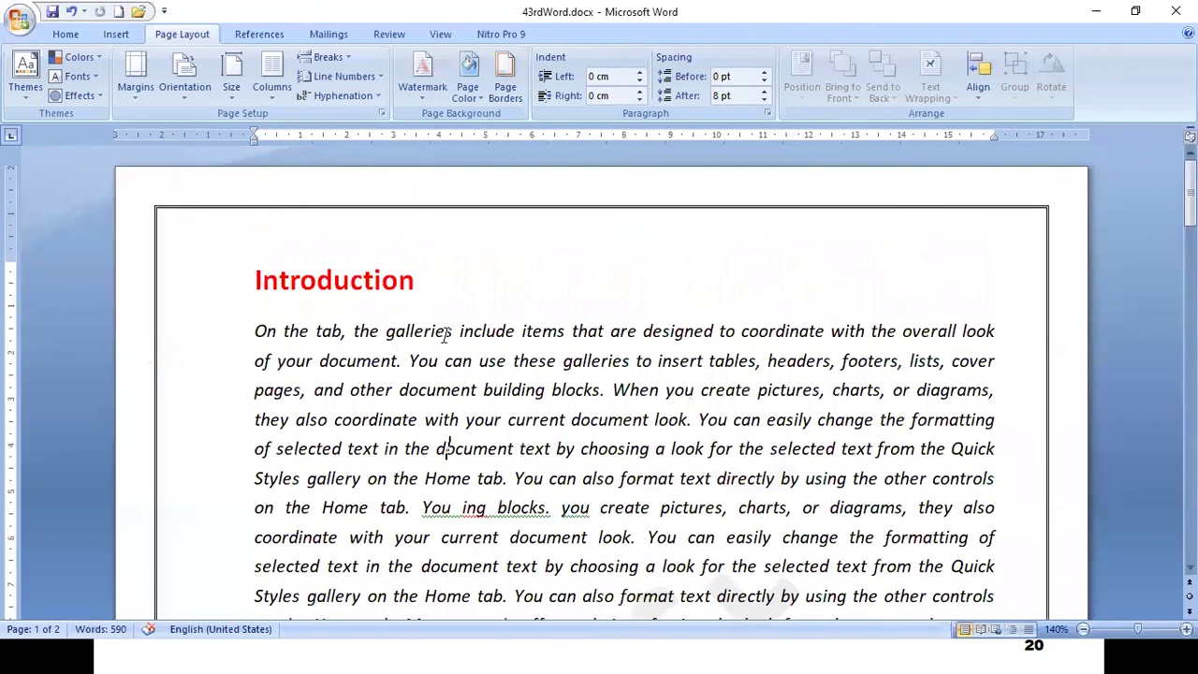
{"action": "left_click", "coordinate": [256, 330]}
{"action": "left_click", "coordinate": [270, 90]}
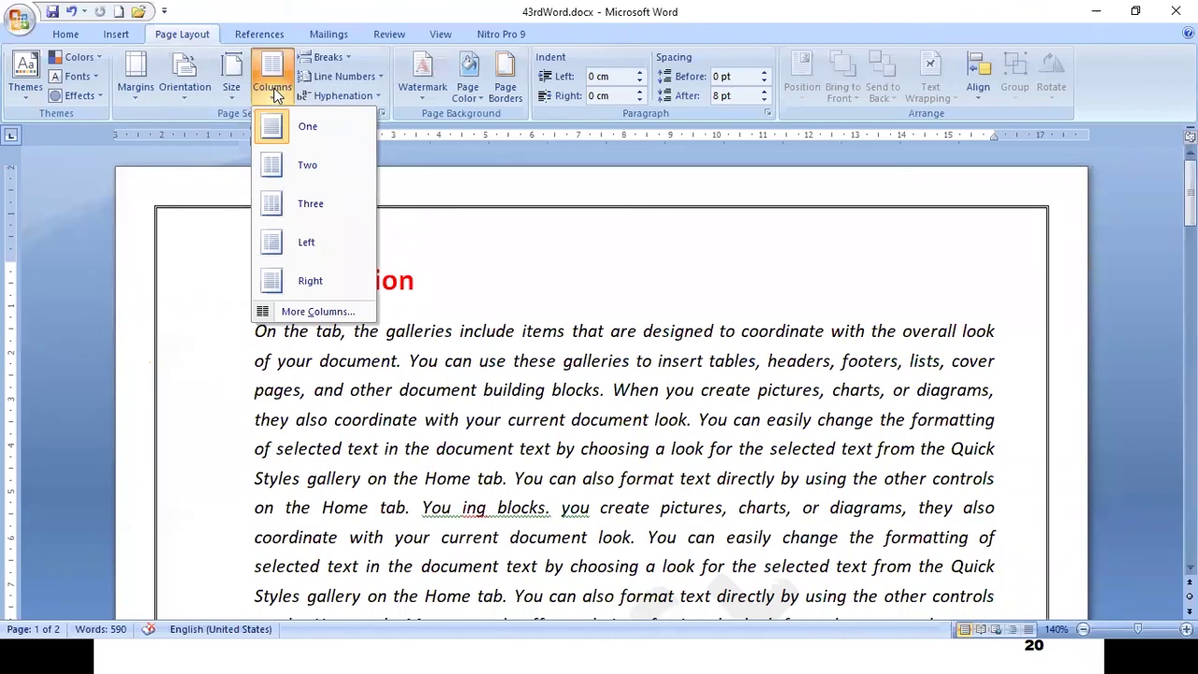
{"action": "left_click", "coordinate": [278, 214]}
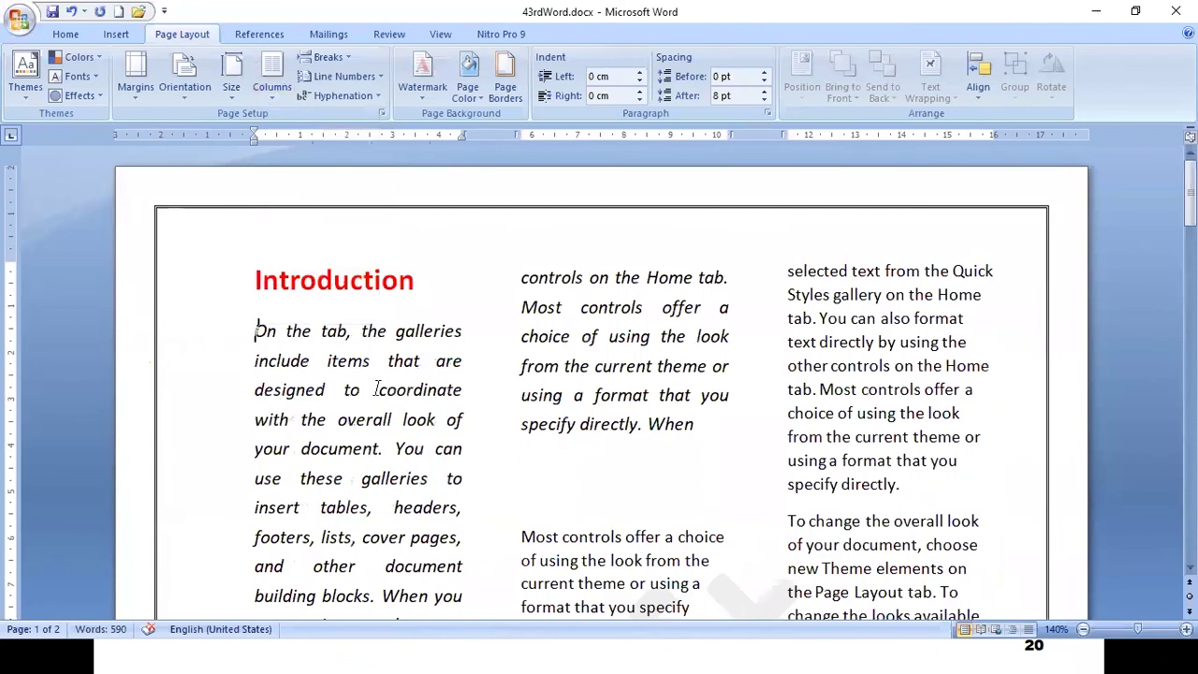
- Look through the three-column text and remove the blank gap between the italic paragraph and the paragraph below it
{"action": "scroll", "coordinate": [377, 389], "scroll_direction": "down", "scroll_amount": 8}
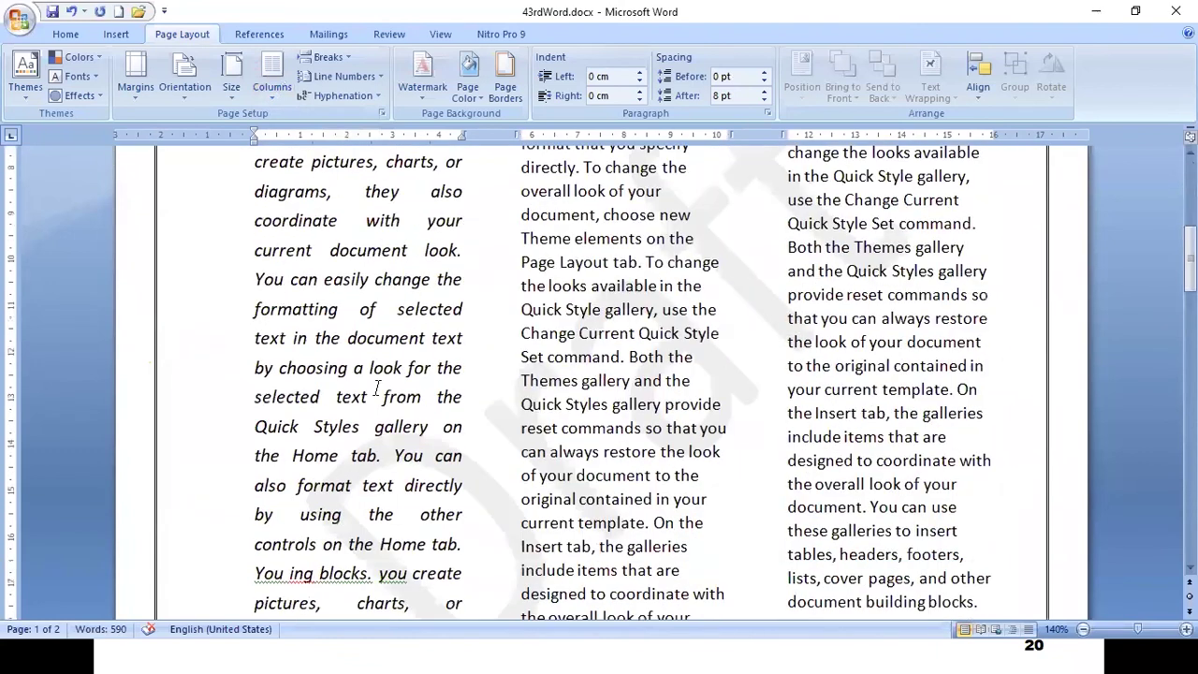
{"action": "scroll", "coordinate": [378, 390], "scroll_direction": "down", "scroll_amount": 10}
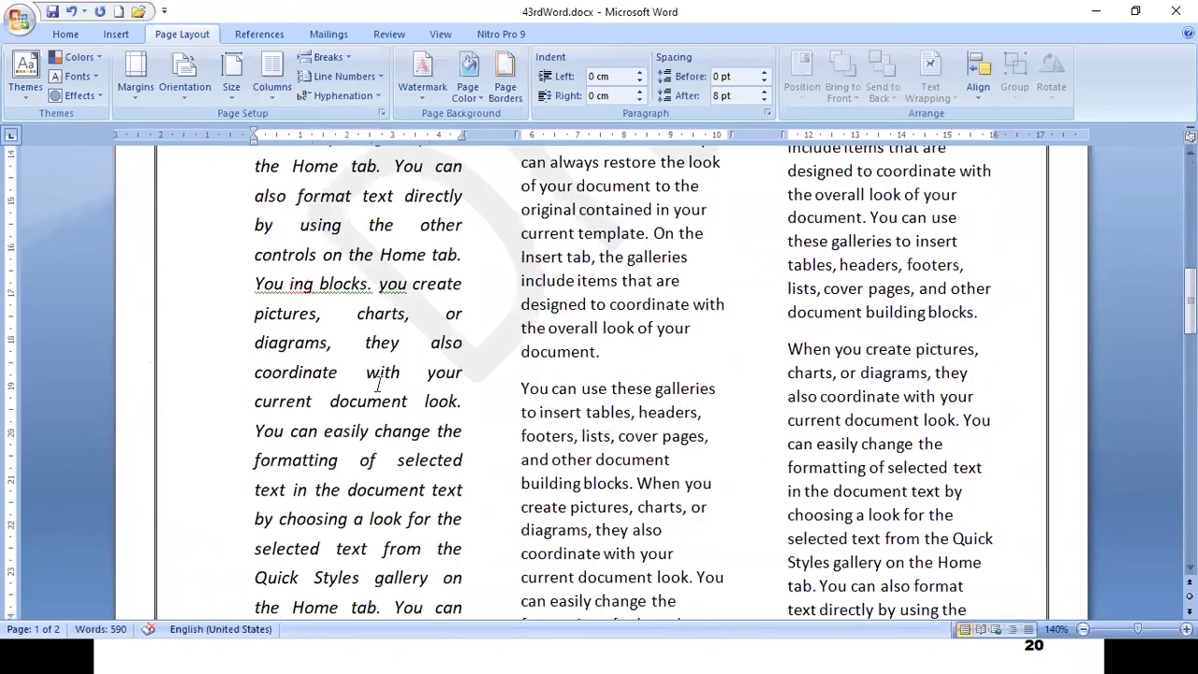
{"action": "scroll", "coordinate": [391, 380], "scroll_direction": "up", "scroll_amount": 18}
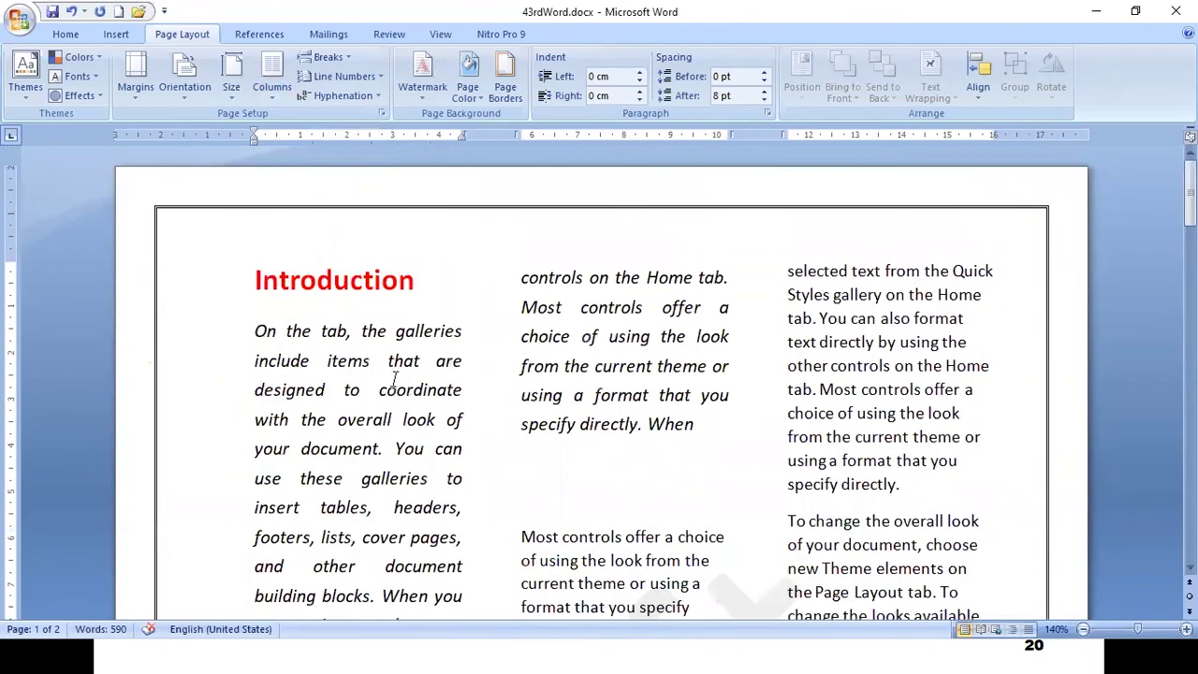
{"action": "key", "text": "ctrl+z"}
- Change the document to a two-column layout from the start of the italic paragraph and look over the pages
{"action": "left_click", "coordinate": [255, 332]}
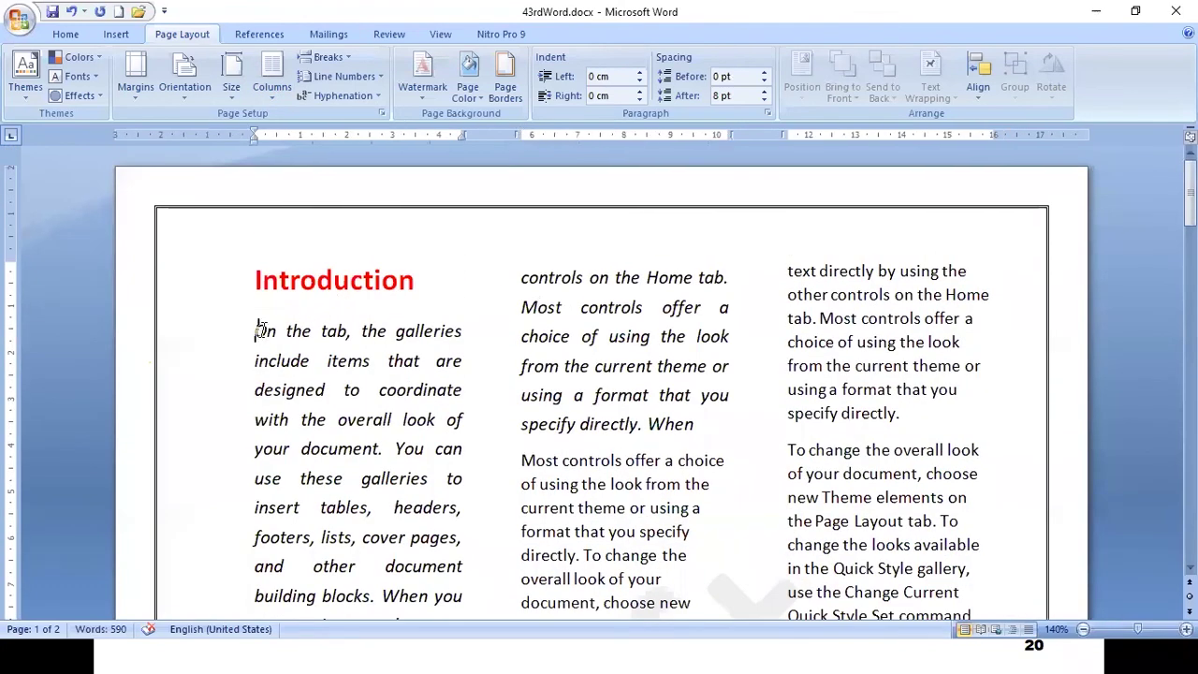
{"action": "left_click", "coordinate": [275, 88]}
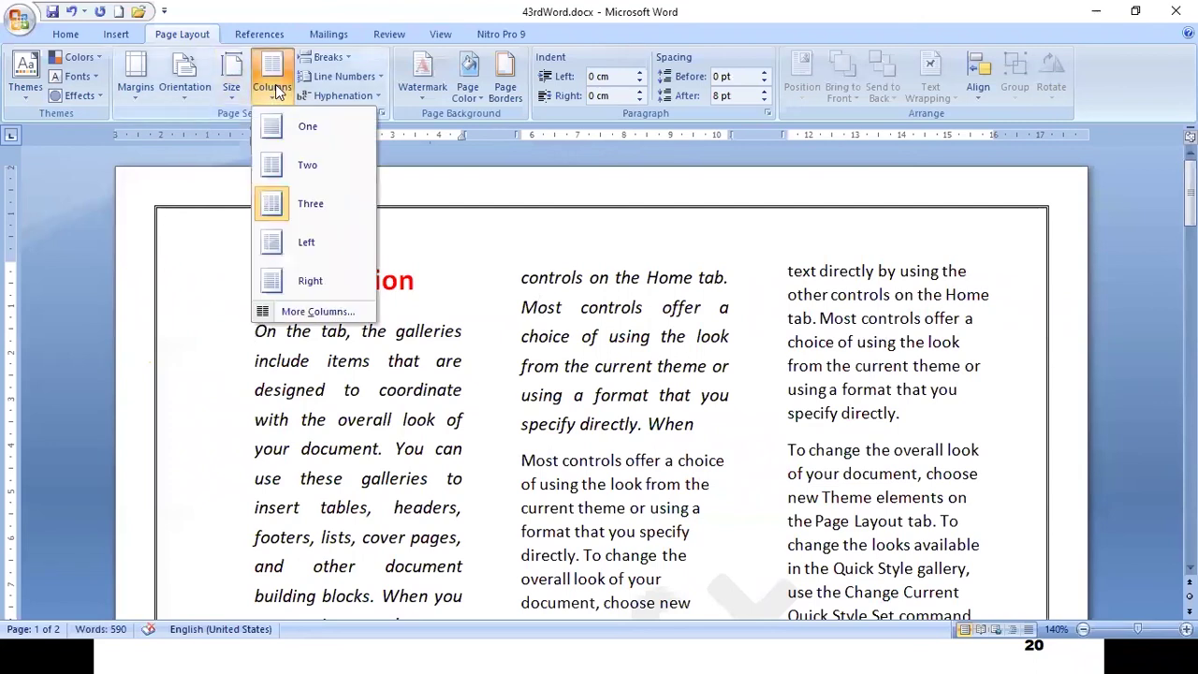
{"action": "left_click", "coordinate": [270, 166]}
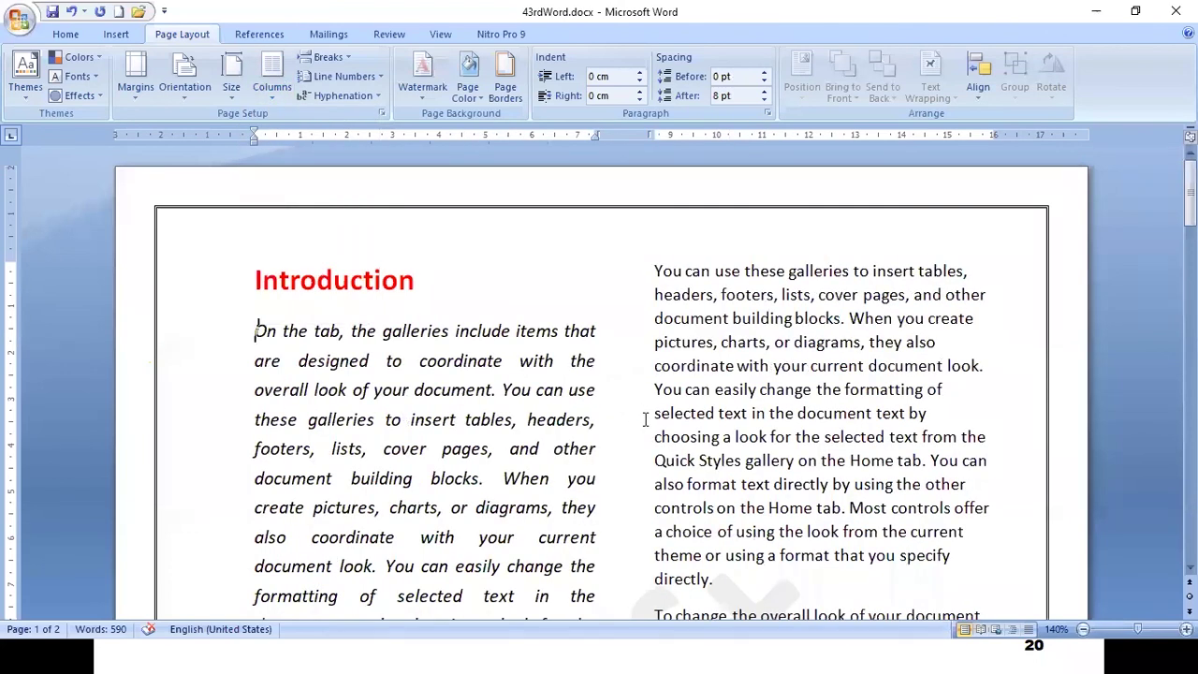
{"action": "scroll", "coordinate": [648, 407], "scroll_direction": "down", "scroll_amount": 14}
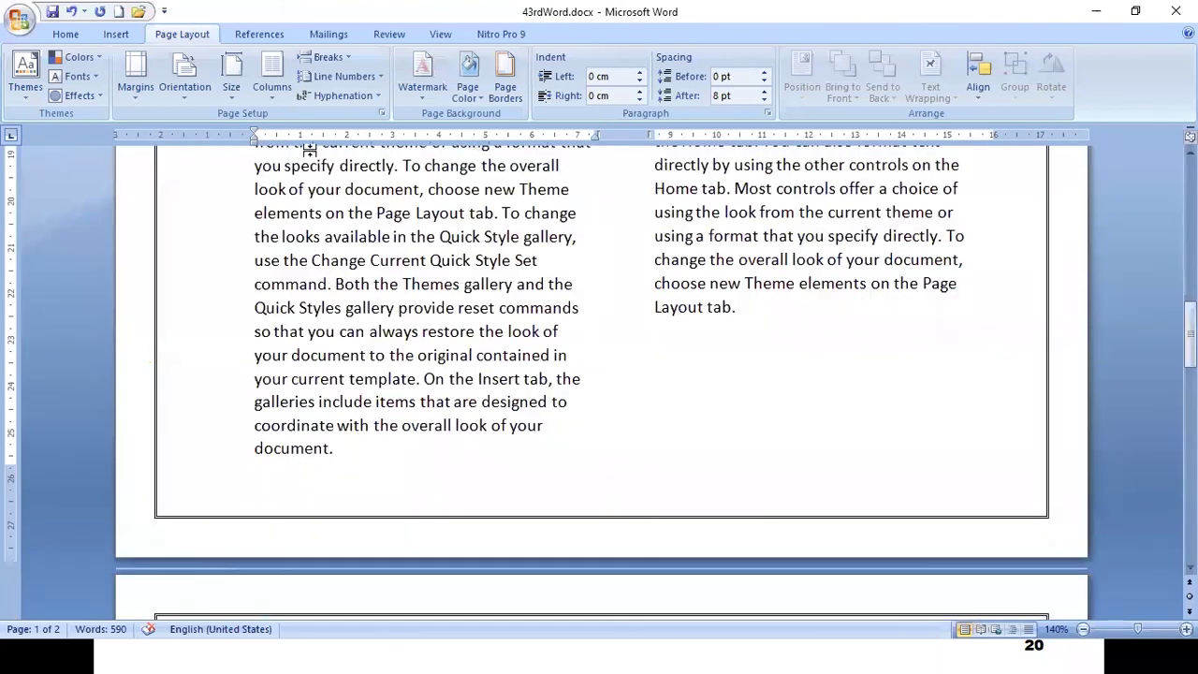
{"action": "scroll", "coordinate": [315, 157], "scroll_direction": "up", "scroll_amount": 14}
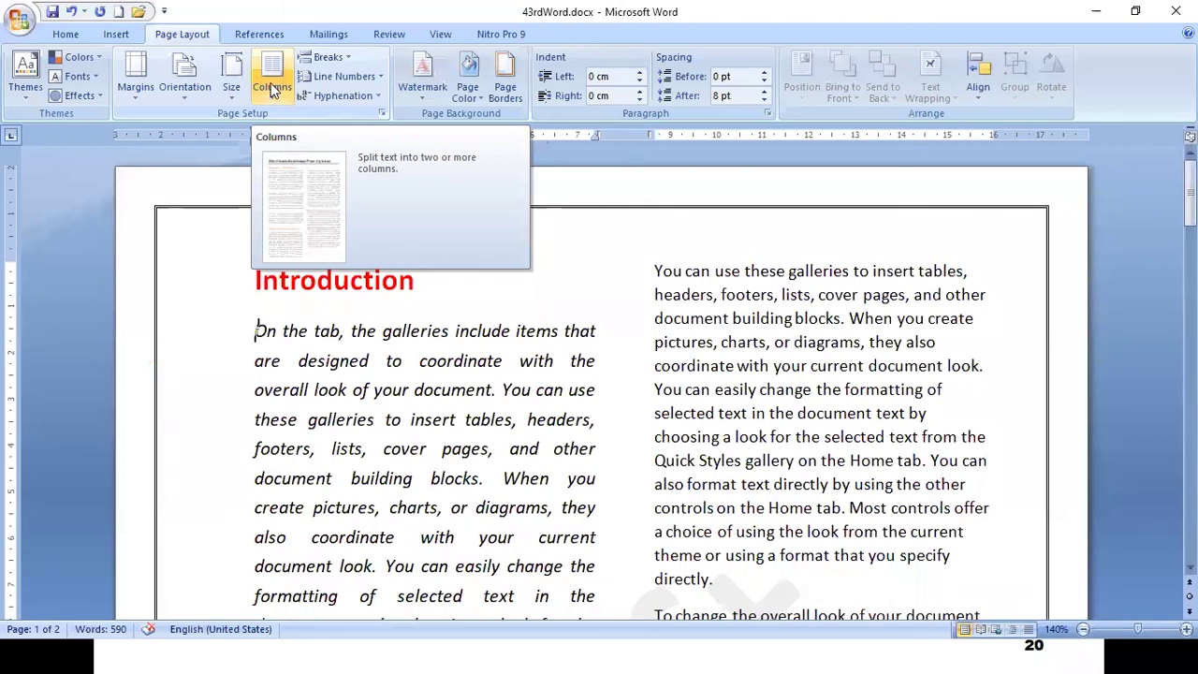
- Set the document back to a single column and look over the text below the italic paragraph
{"action": "left_click", "coordinate": [271, 84]}
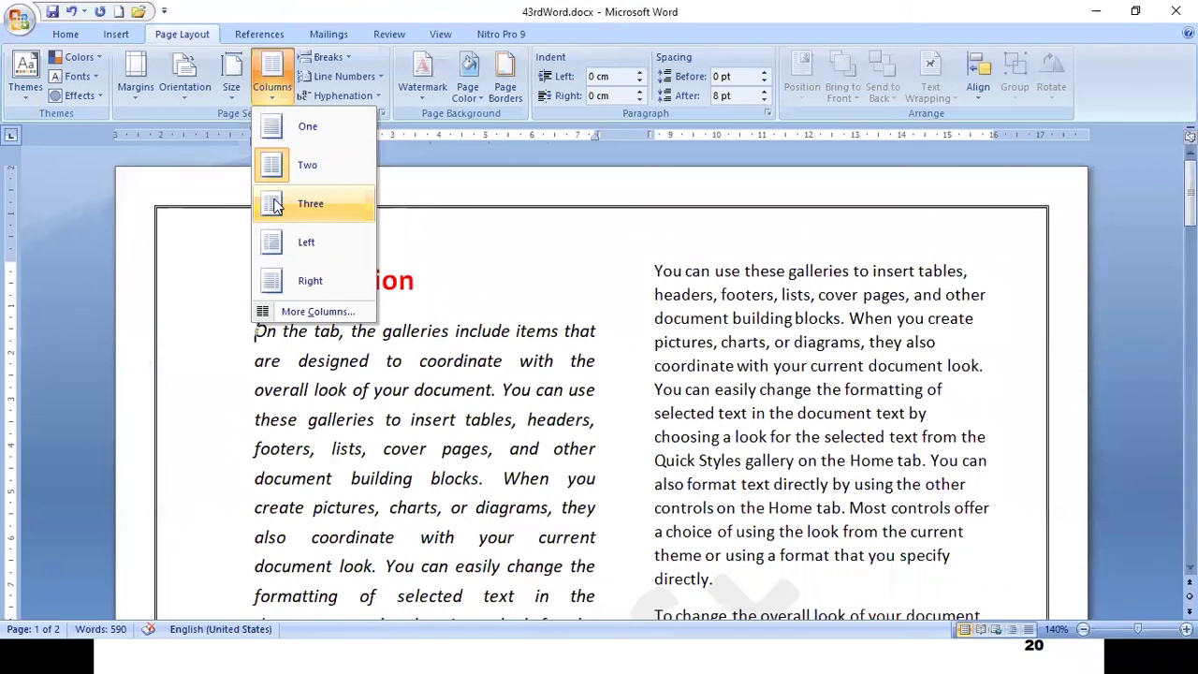
{"action": "left_click", "coordinate": [274, 131]}
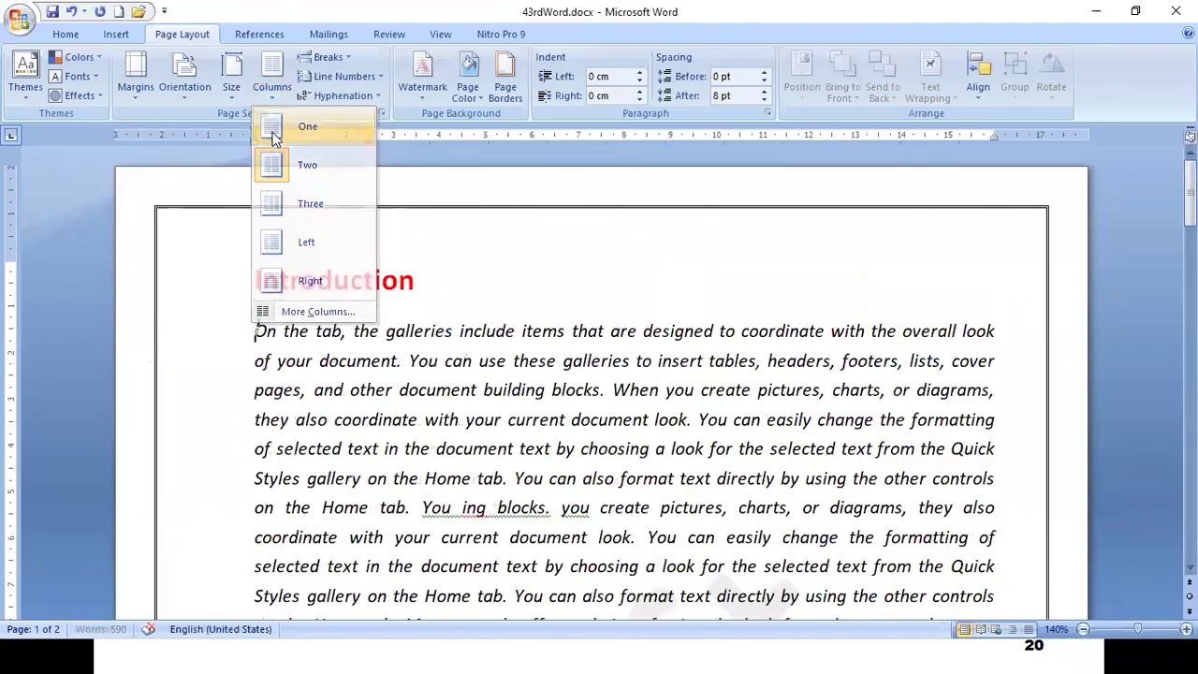
{"action": "scroll", "coordinate": [500, 379], "scroll_direction": "down", "scroll_amount": 5}
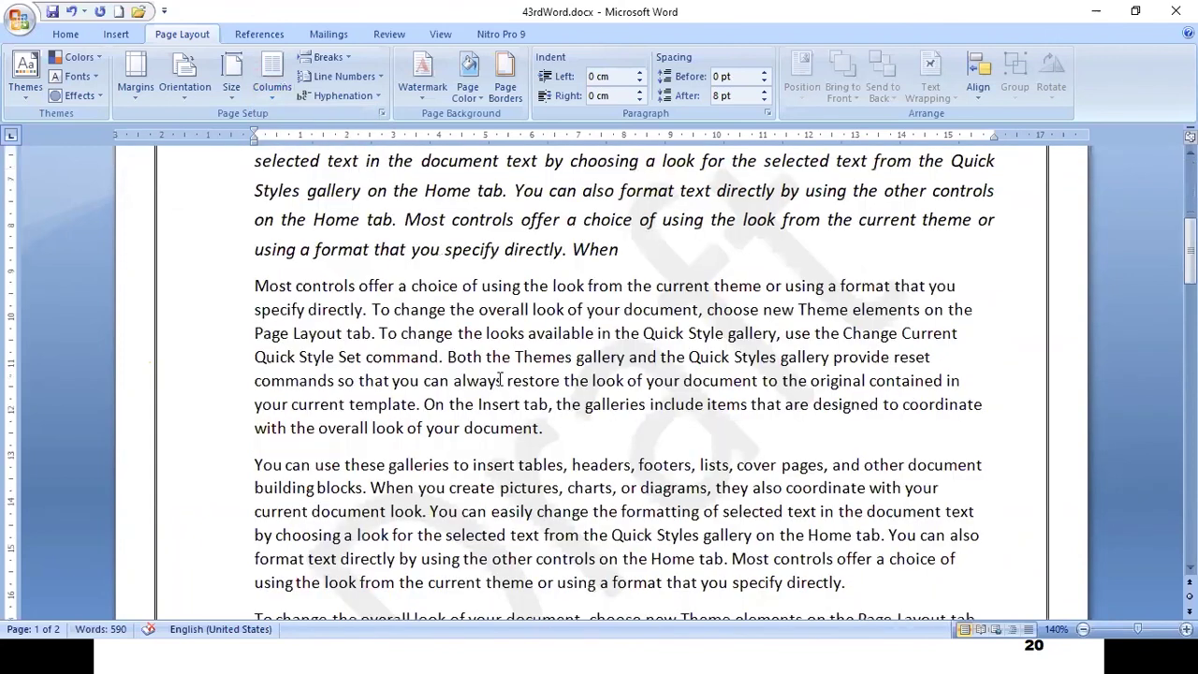
{"action": "scroll", "coordinate": [501, 379], "scroll_direction": "up", "scroll_amount": 1}
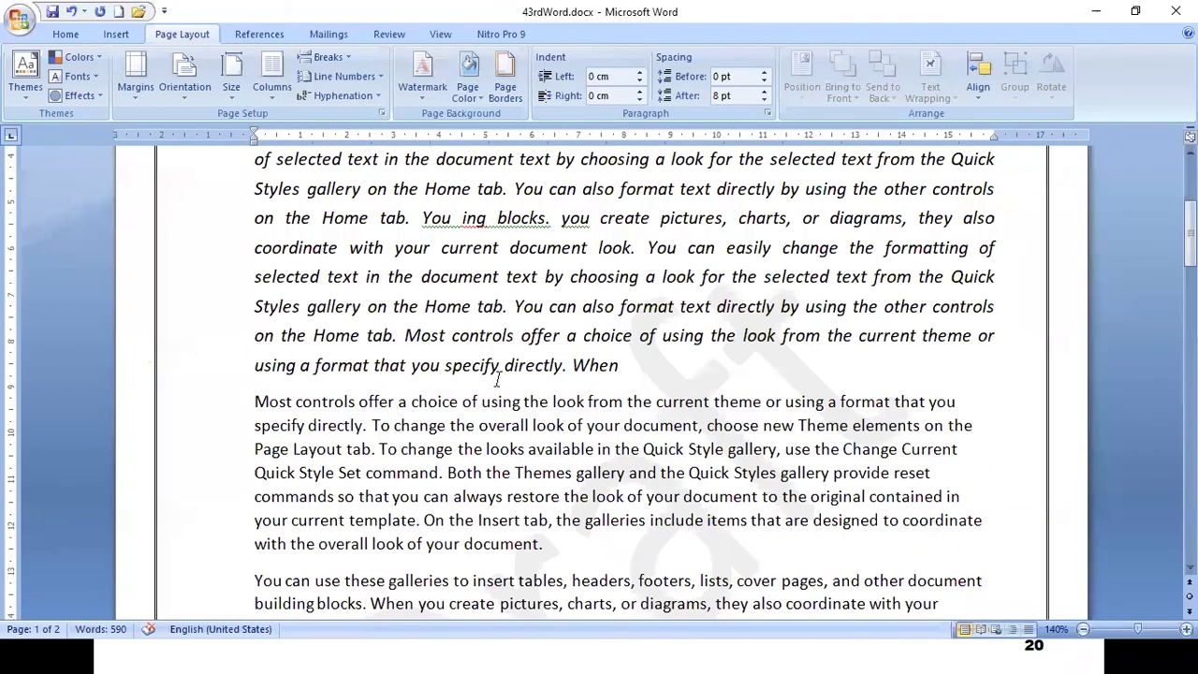
- Try a two-column layout with only the cursor placed before "Most controls offer a choice", and undo it
{"action": "scroll", "coordinate": [497, 379], "scroll_direction": "down", "scroll_amount": 3}
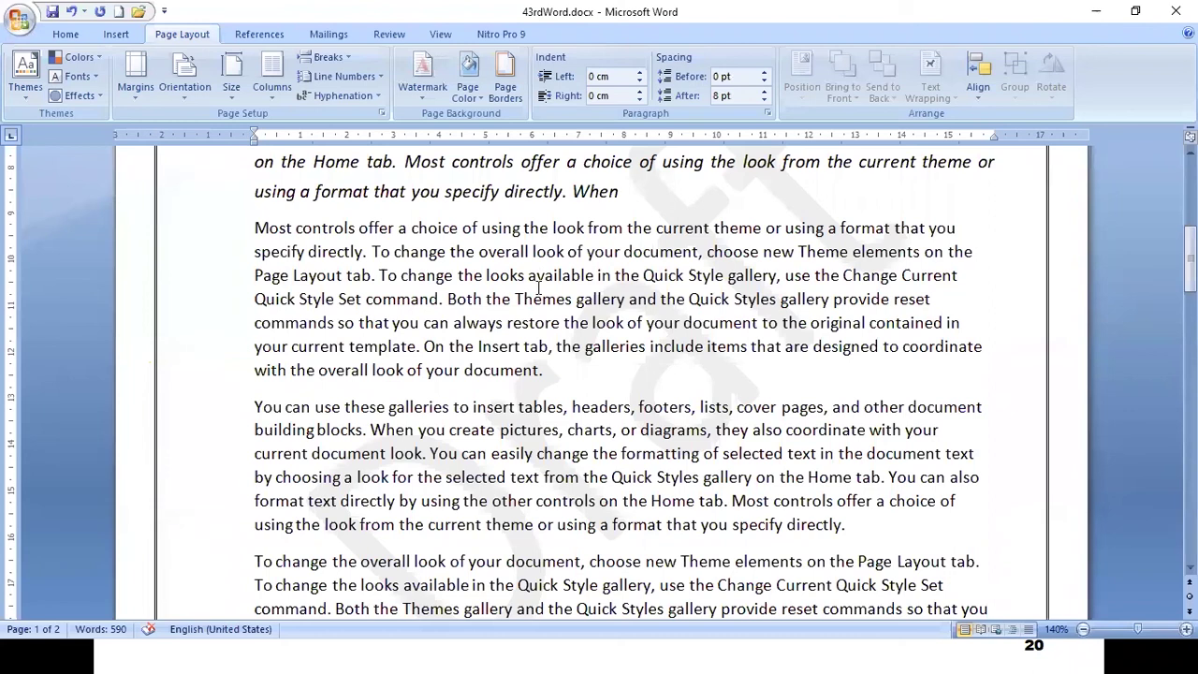
{"action": "left_click", "coordinate": [254, 231]}
{"action": "left_click", "coordinate": [271, 86]}
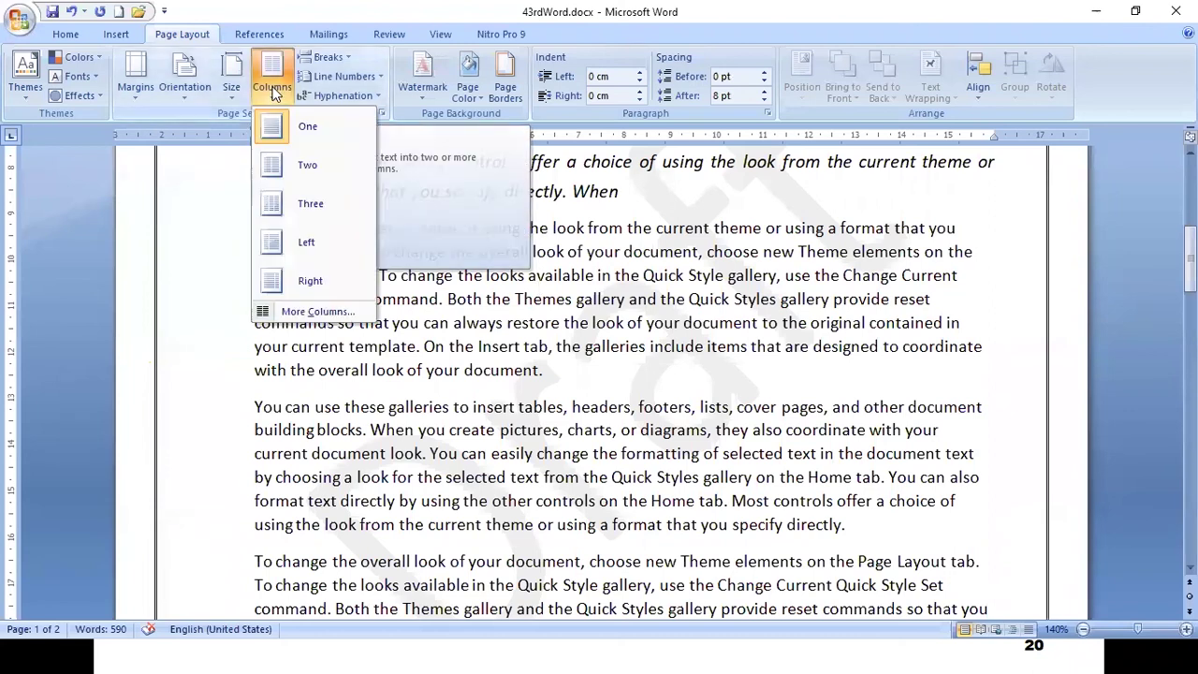
{"action": "left_click", "coordinate": [272, 165]}
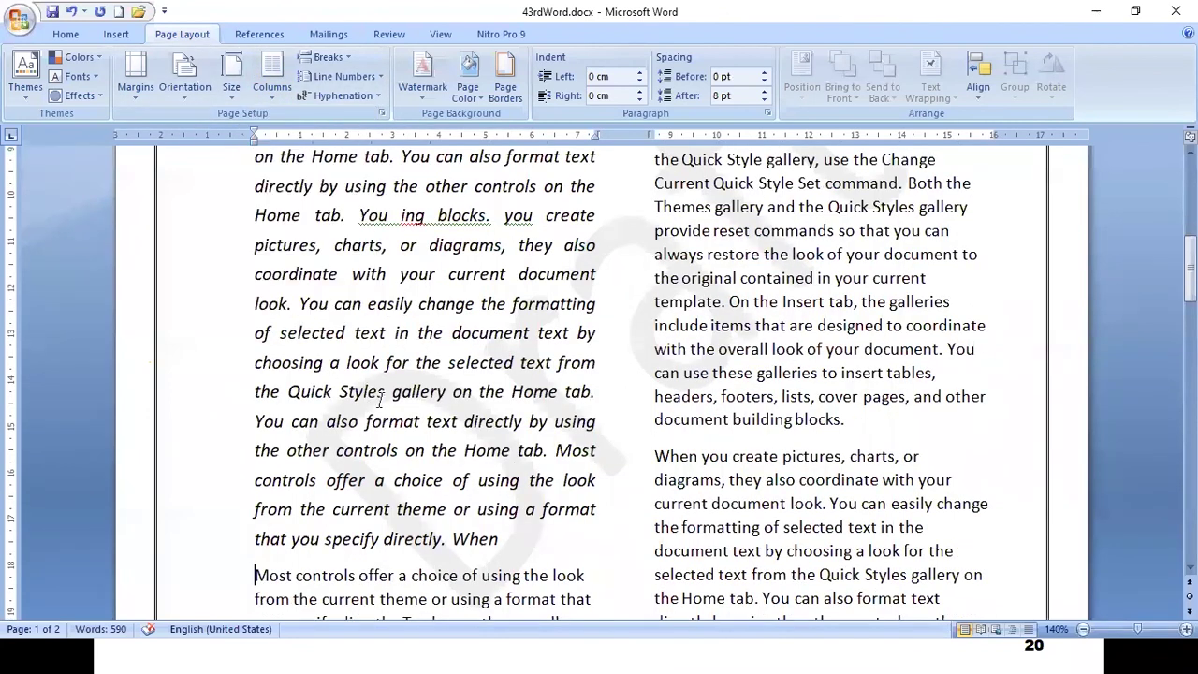
{"action": "scroll", "coordinate": [380, 401], "scroll_direction": "up", "scroll_amount": 6}
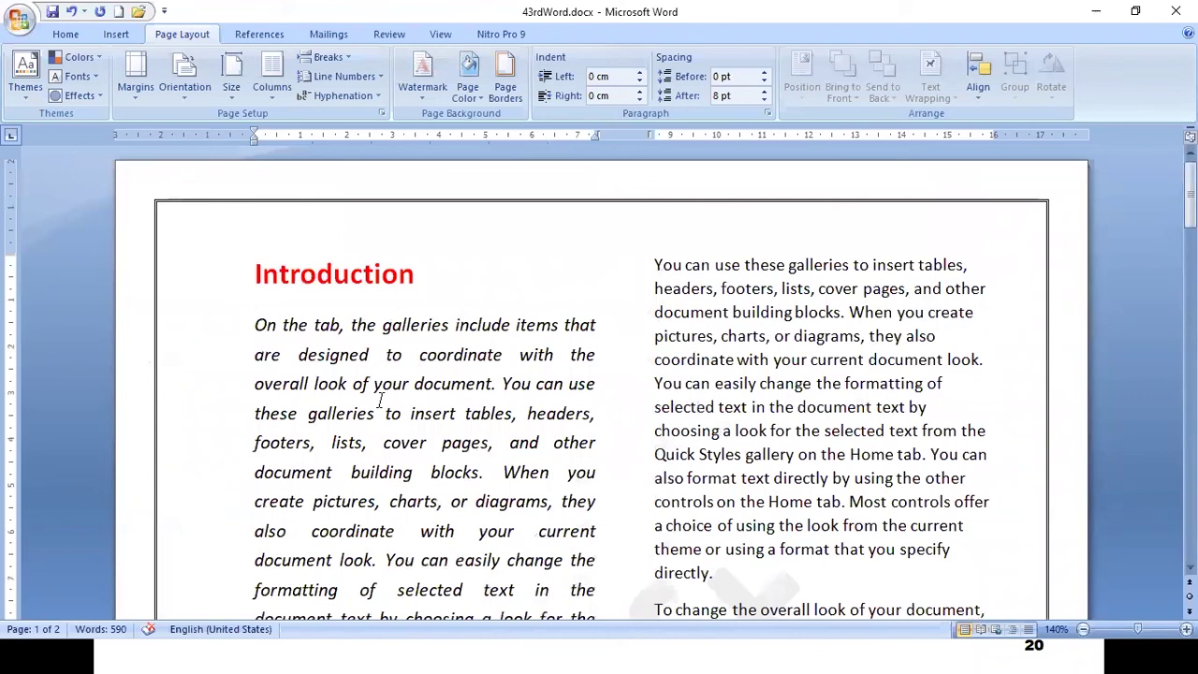
{"action": "key", "text": "ctrl+z"}
- Select the whole paragraph beginning "Most controls offer a choice" and split only that paragraph into two columns
{"action": "scroll", "coordinate": [382, 400], "scroll_direction": "down", "scroll_amount": 5}
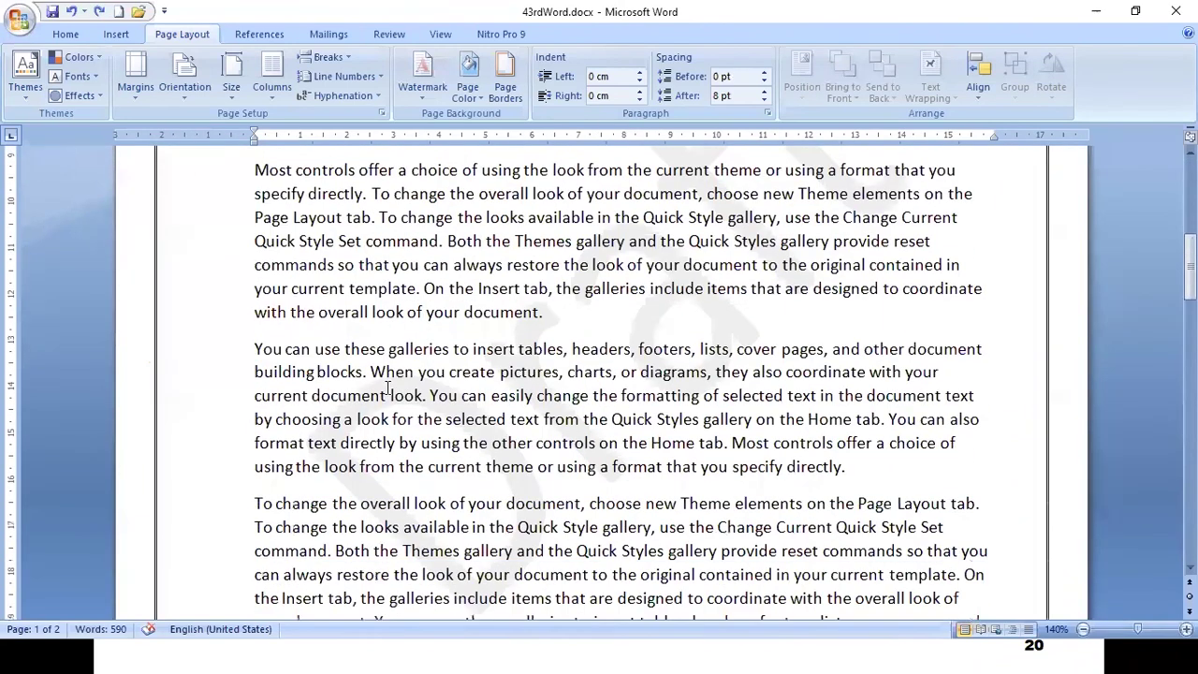
{"action": "scroll", "coordinate": [224, 213], "scroll_direction": "up", "scroll_amount": 1}
{"action": "left_click_drag", "start_coordinate": [255, 228], "coordinate": [438, 299]}
{"action": "left_click_drag", "start_coordinate": [521, 356], "coordinate": [547, 374]}
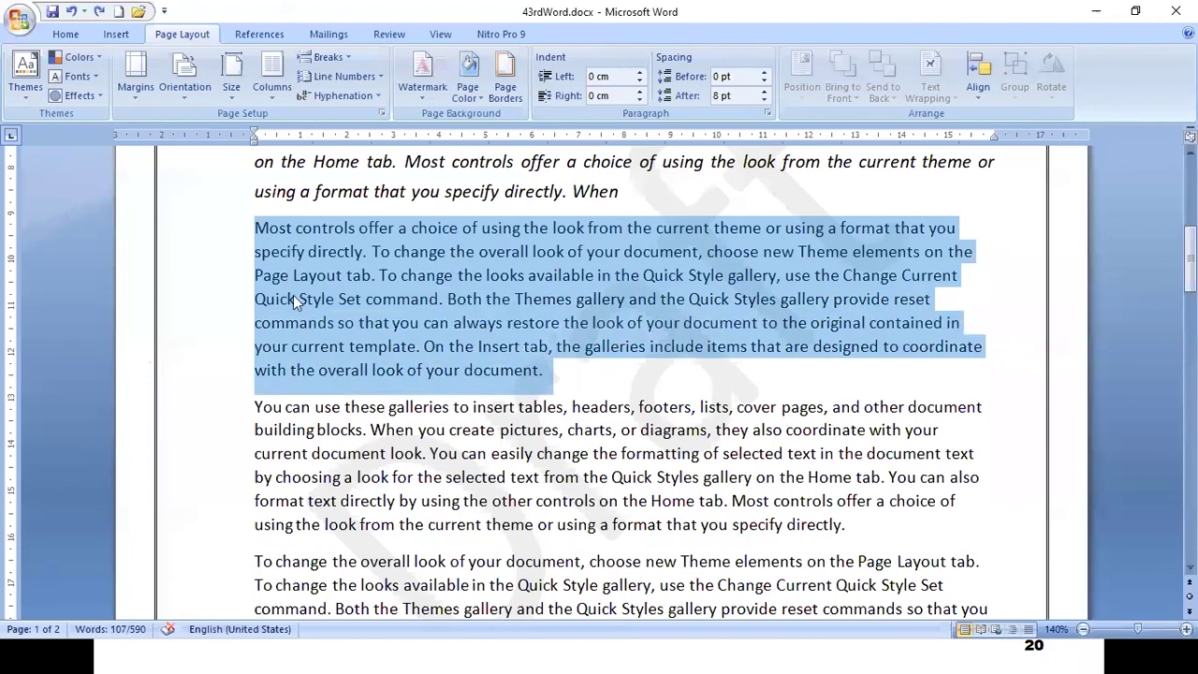
{"action": "left_click", "coordinate": [273, 86]}
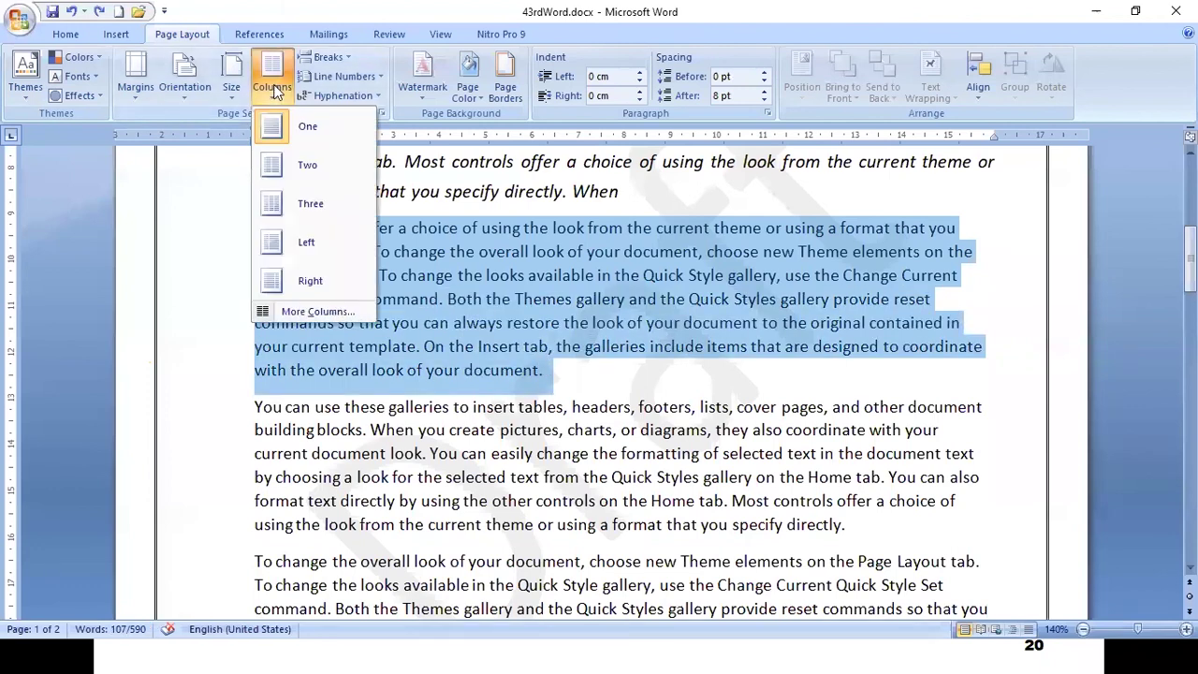
{"action": "left_click", "coordinate": [278, 166]}
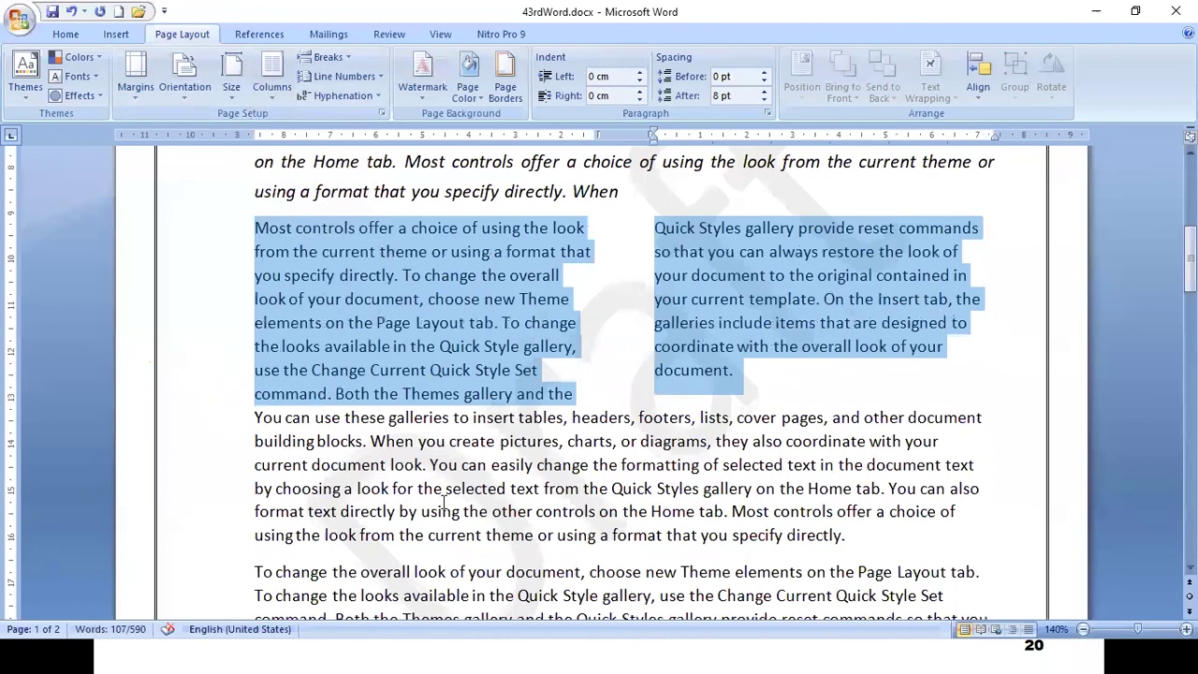
- Insert a blank line between the two-column paragraph and the paragraph beginning "You can use these galleries"
{"action": "scroll", "coordinate": [445, 508], "scroll_direction": "up", "scroll_amount": 1}
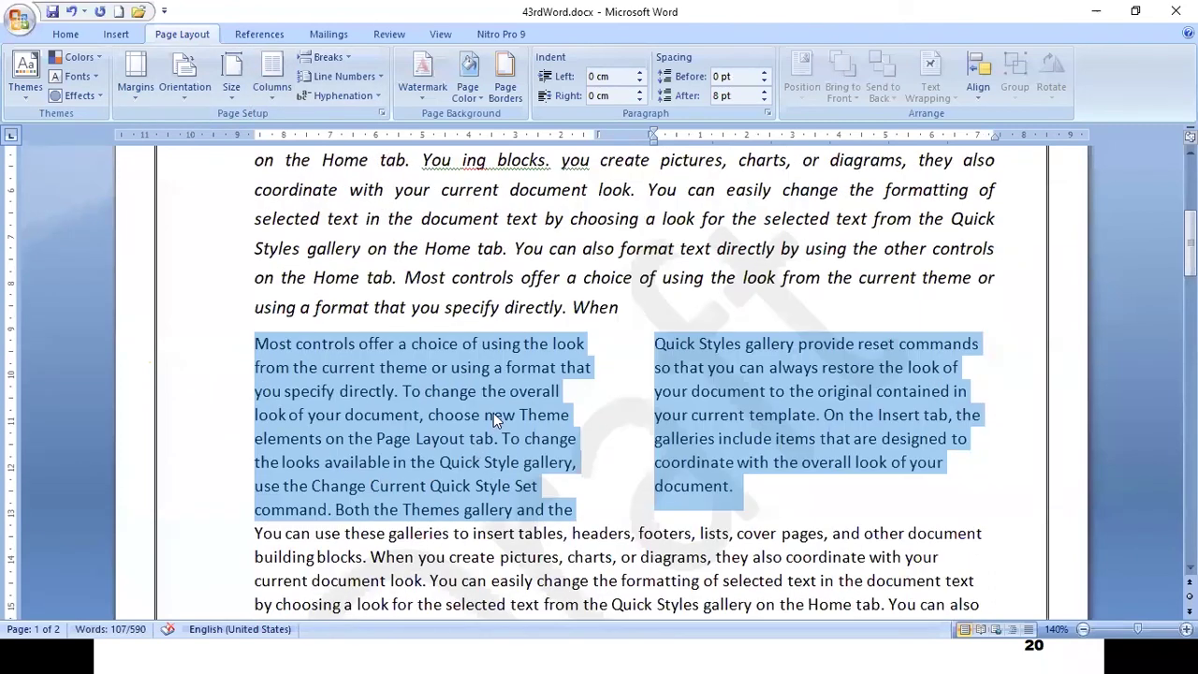
{"action": "scroll", "coordinate": [471, 418], "scroll_direction": "down", "scroll_amount": 2}
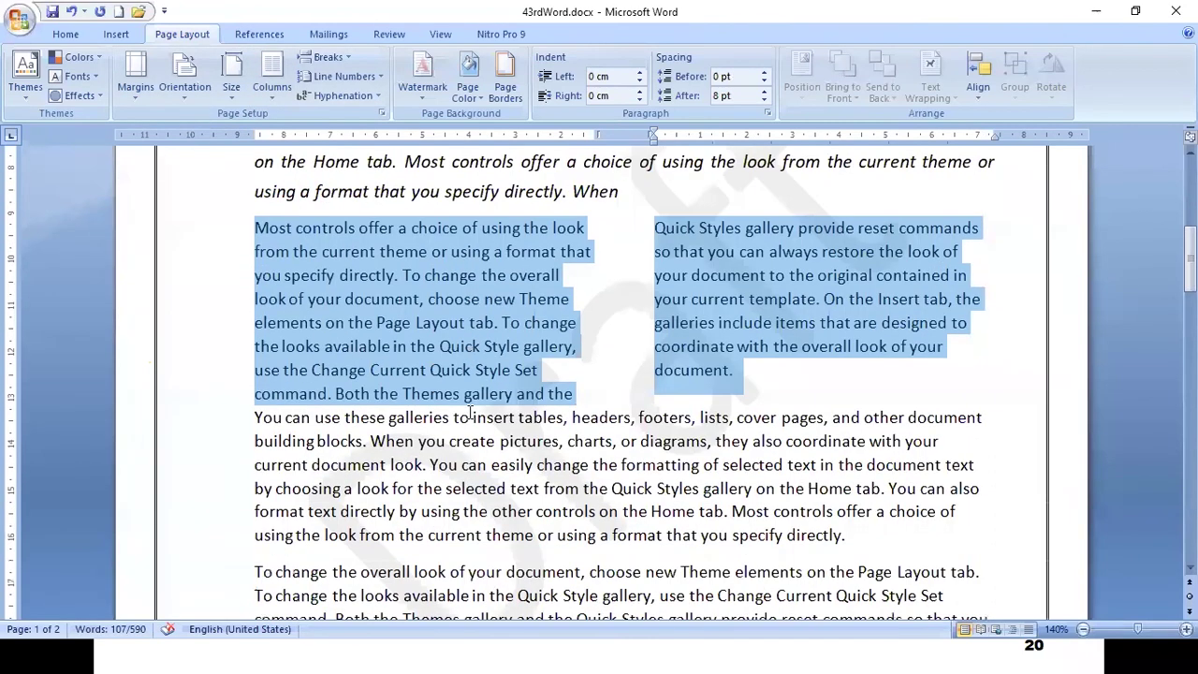
{"action": "left_click", "coordinate": [256, 418]}
{"action": "key", "text": "Return"}
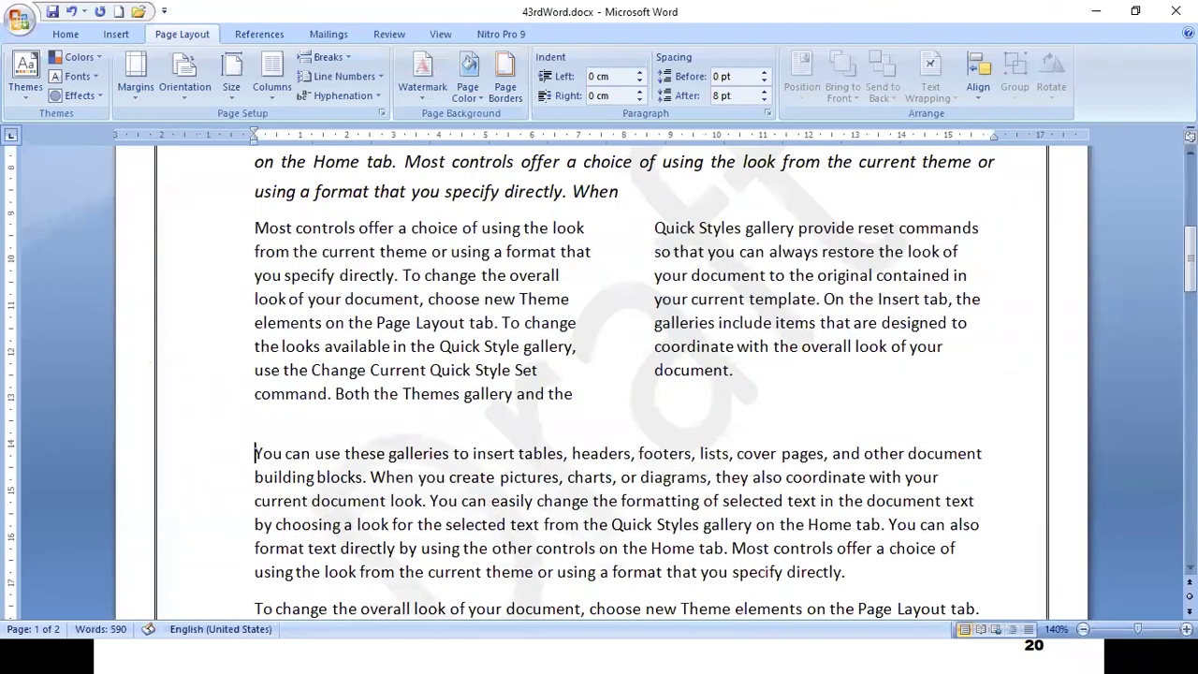
- Delete the leftover word "When" at the end of the italic paragraph
{"action": "scroll", "coordinate": [515, 371], "scroll_direction": "up", "scroll_amount": 2}
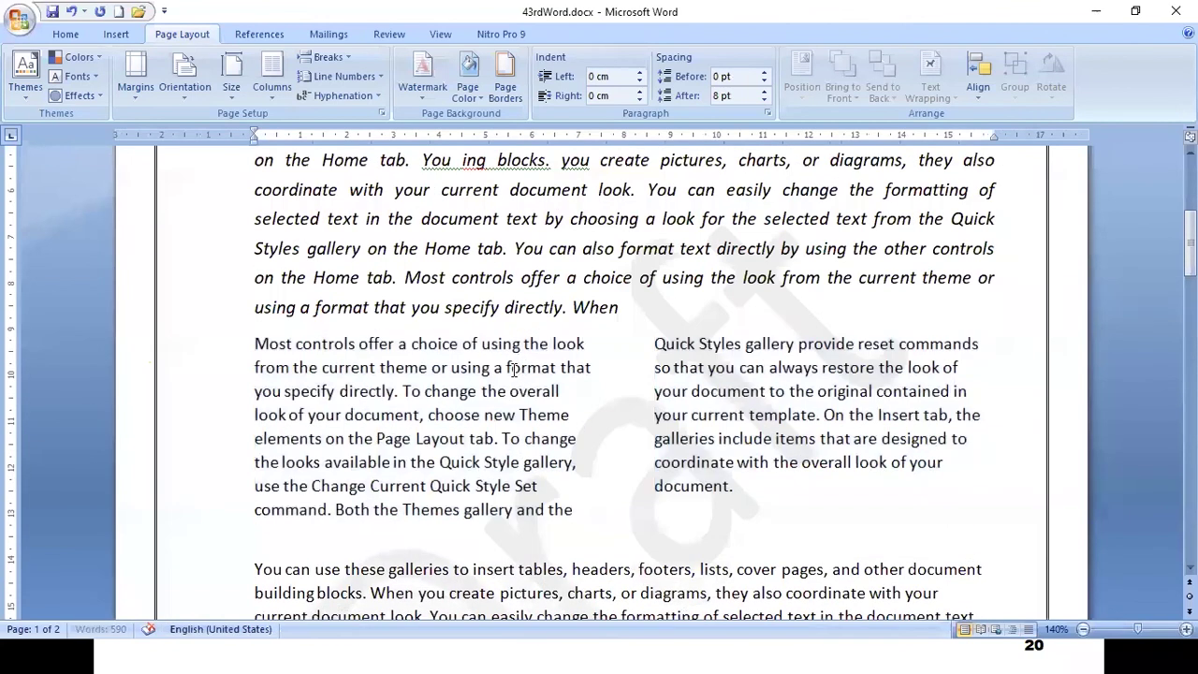
{"action": "left_click", "coordinate": [621, 308]}
{"action": "key", "text": "BackSpace"}
{"action": "key", "text": "BackSpace"}
{"action": "key", "text": "BackSpace"}
{"action": "key", "text": "BackSpace"}
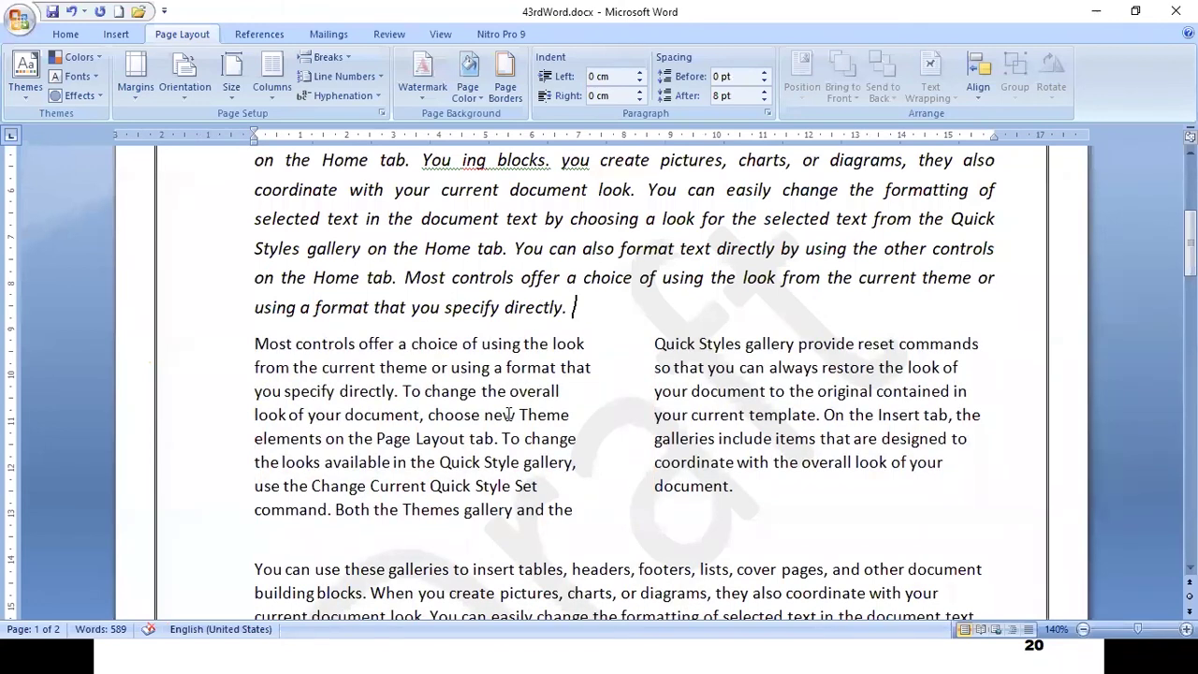
- Split only the paragraph beginning "To change the overall look of your document" into three columns
{"action": "scroll", "coordinate": [509, 413], "scroll_direction": "down", "scroll_amount": 2}
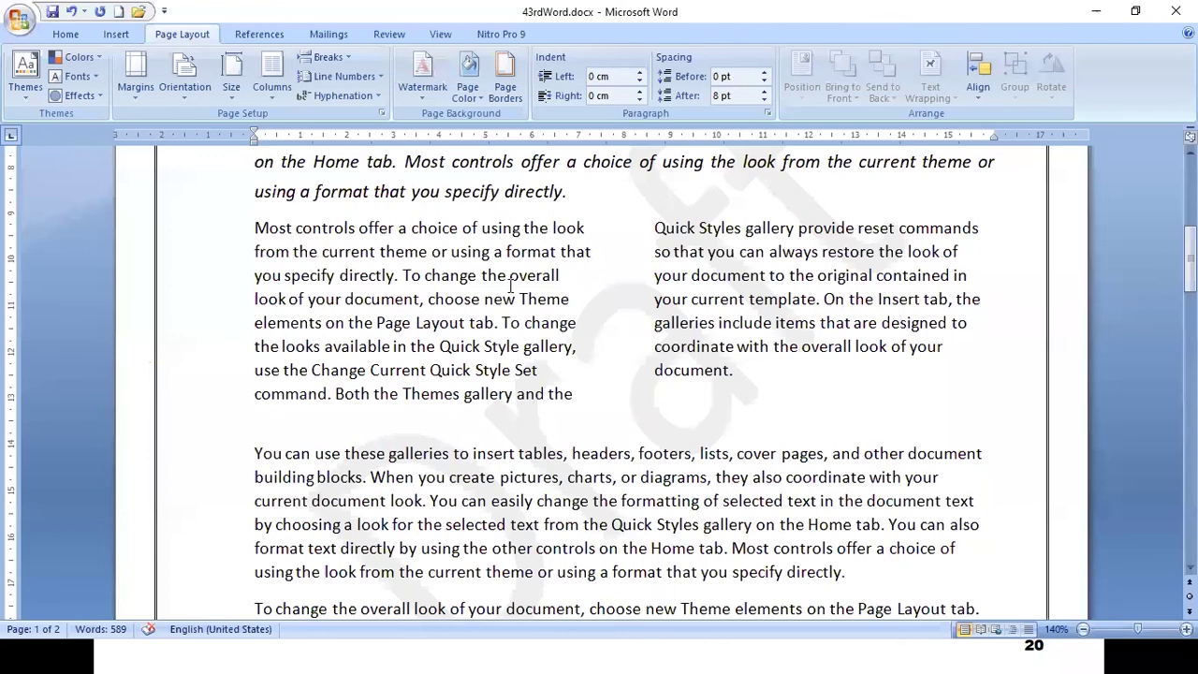
{"action": "scroll", "coordinate": [471, 327], "scroll_direction": "down", "scroll_amount": 2}
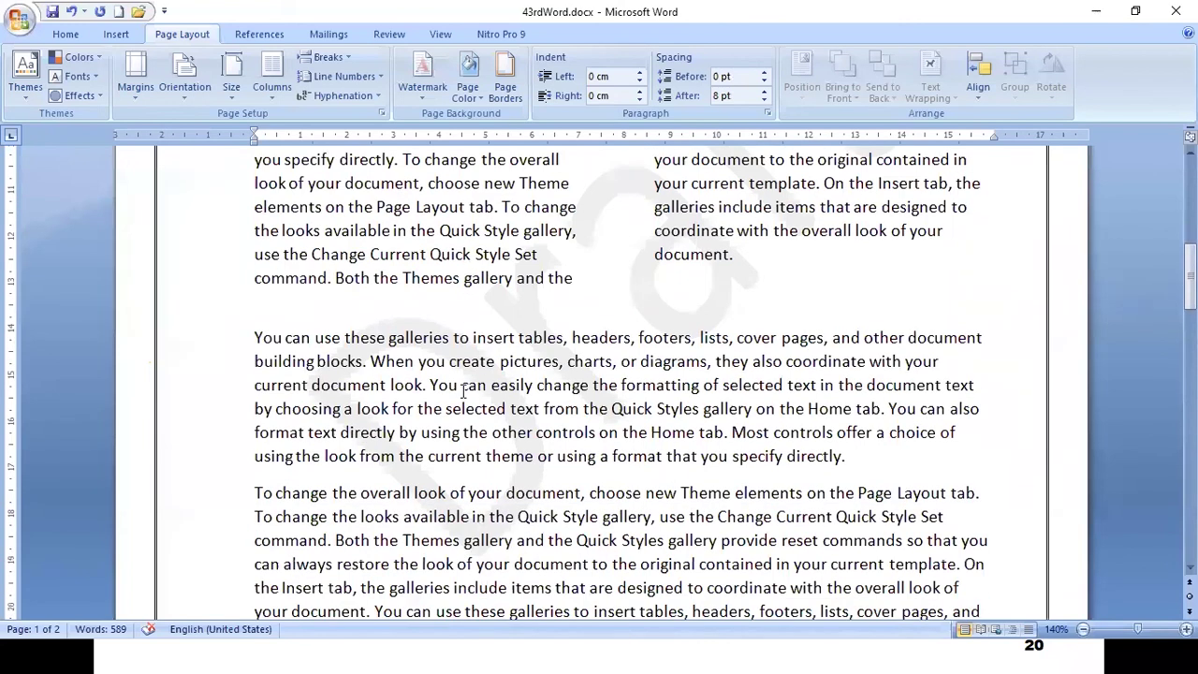
{"action": "left_click", "coordinate": [475, 385]}
{"action": "scroll", "coordinate": [475, 385], "scroll_direction": "down", "scroll_amount": 3}
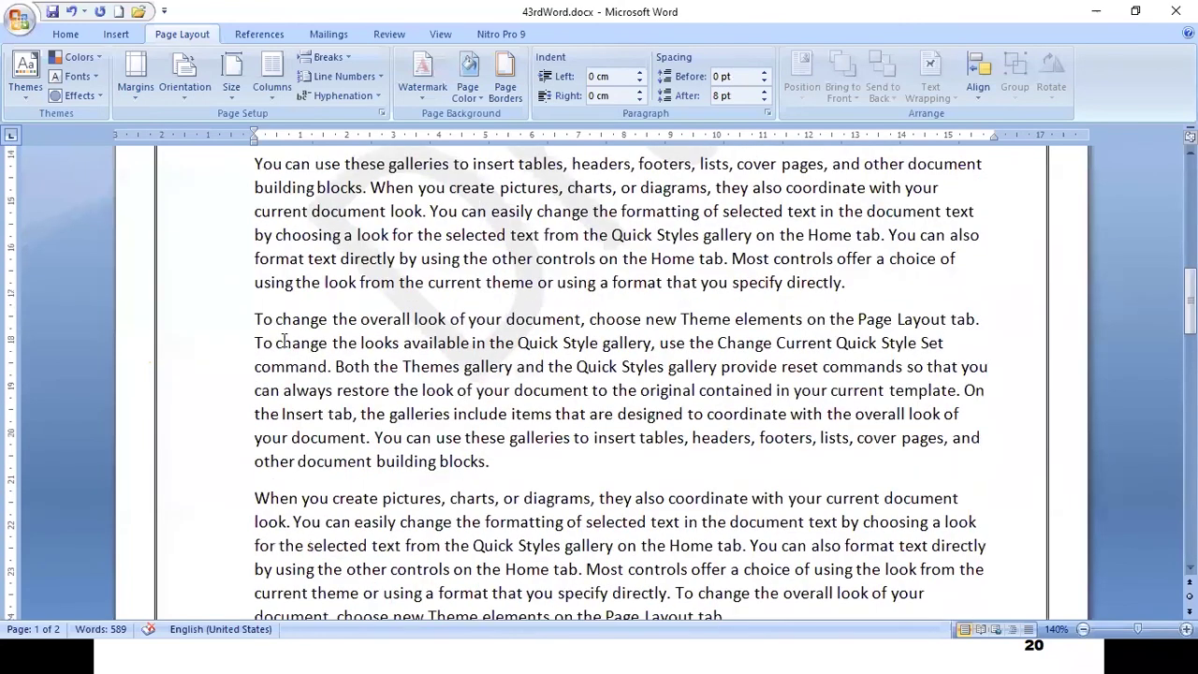
{"action": "left_click_drag", "start_coordinate": [255, 320], "coordinate": [514, 459]}
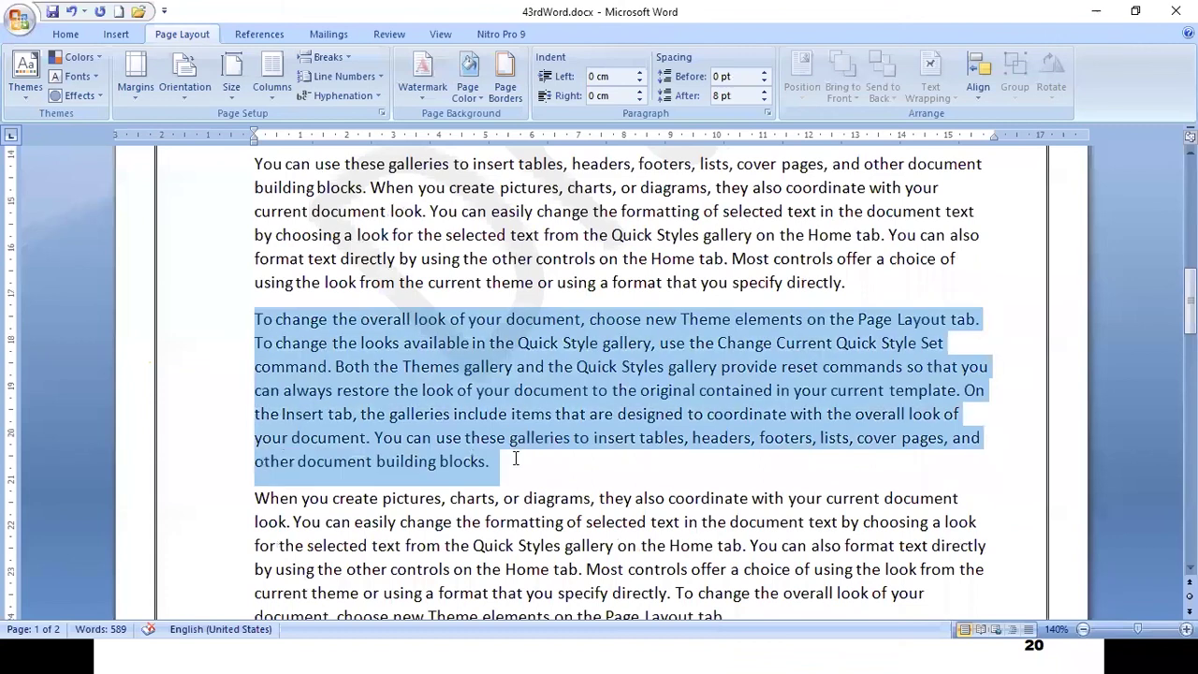
{"action": "left_click", "coordinate": [271, 82]}
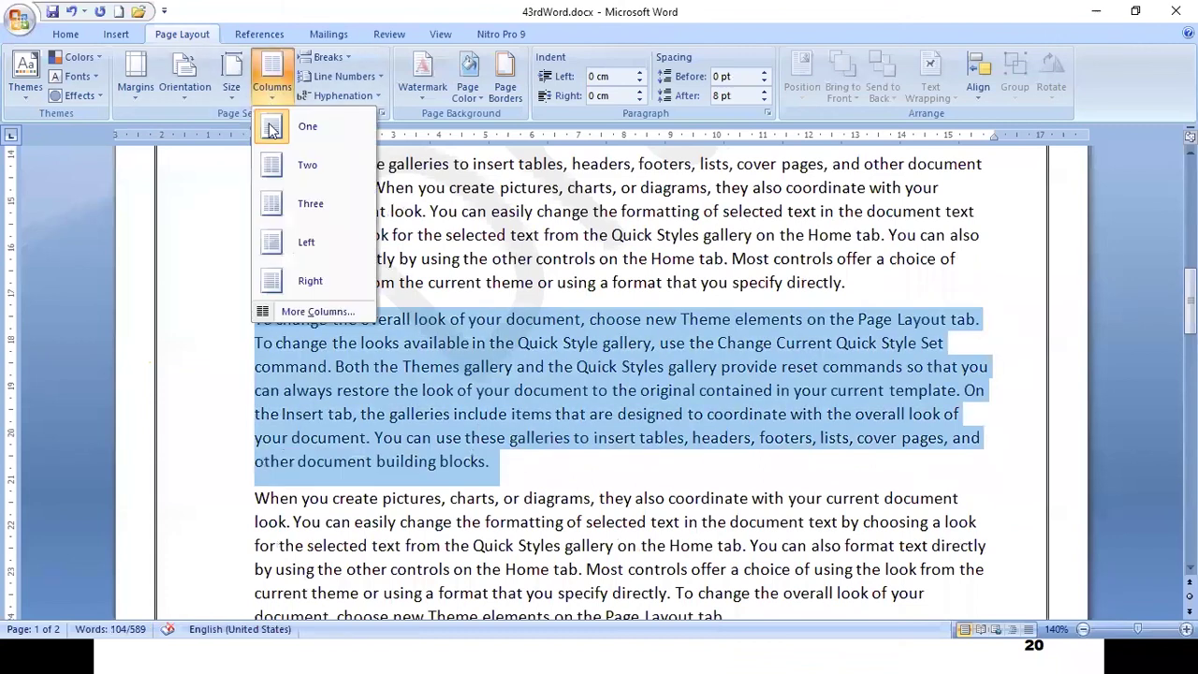
{"action": "left_click", "coordinate": [304, 202]}
{"action": "left_click", "coordinate": [624, 536]}
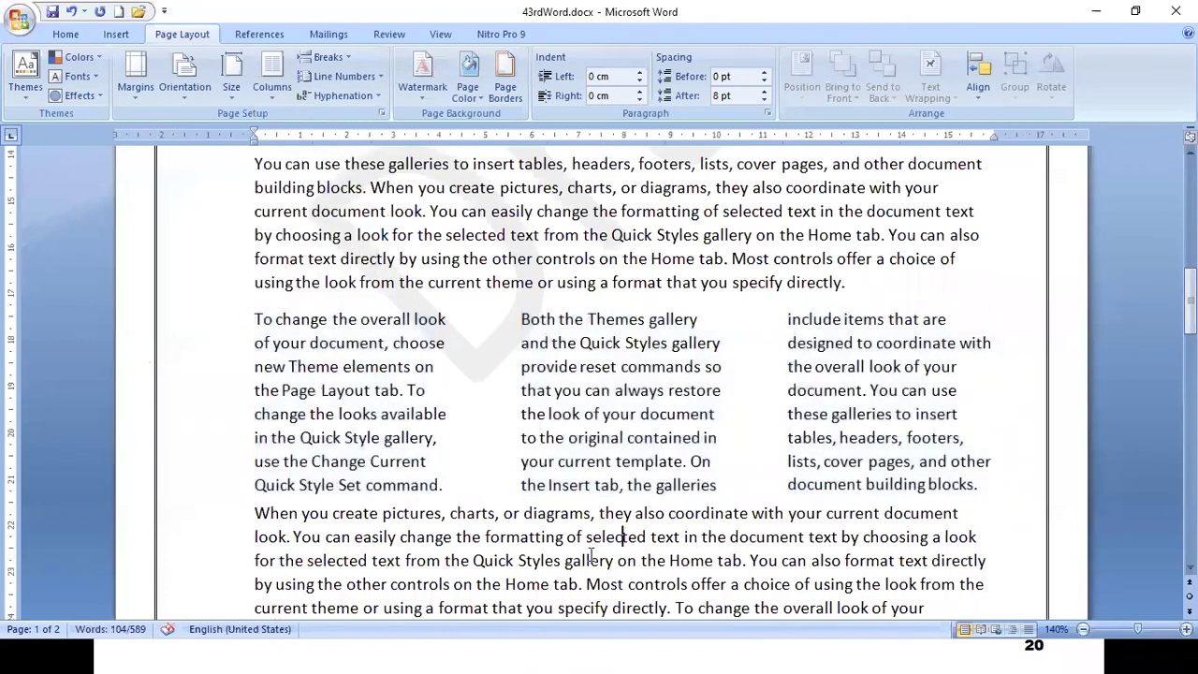
- In the detailed column settings for the last section, beginning "When you create pictures", set the number of columns to 3
{"action": "scroll", "coordinate": [590, 520], "scroll_direction": "up", "scroll_amount": 8}
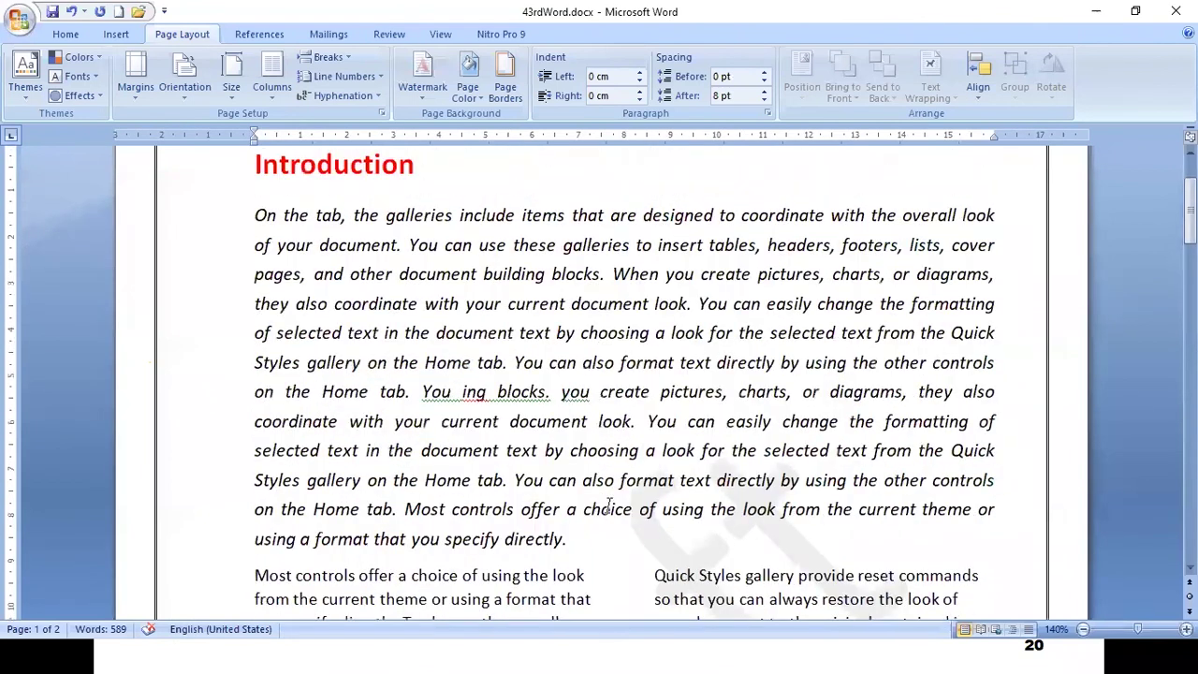
{"action": "scroll", "coordinate": [619, 489], "scroll_direction": "down", "scroll_amount": 3}
{"action": "scroll", "coordinate": [619, 489], "scroll_direction": "down", "scroll_amount": 5}
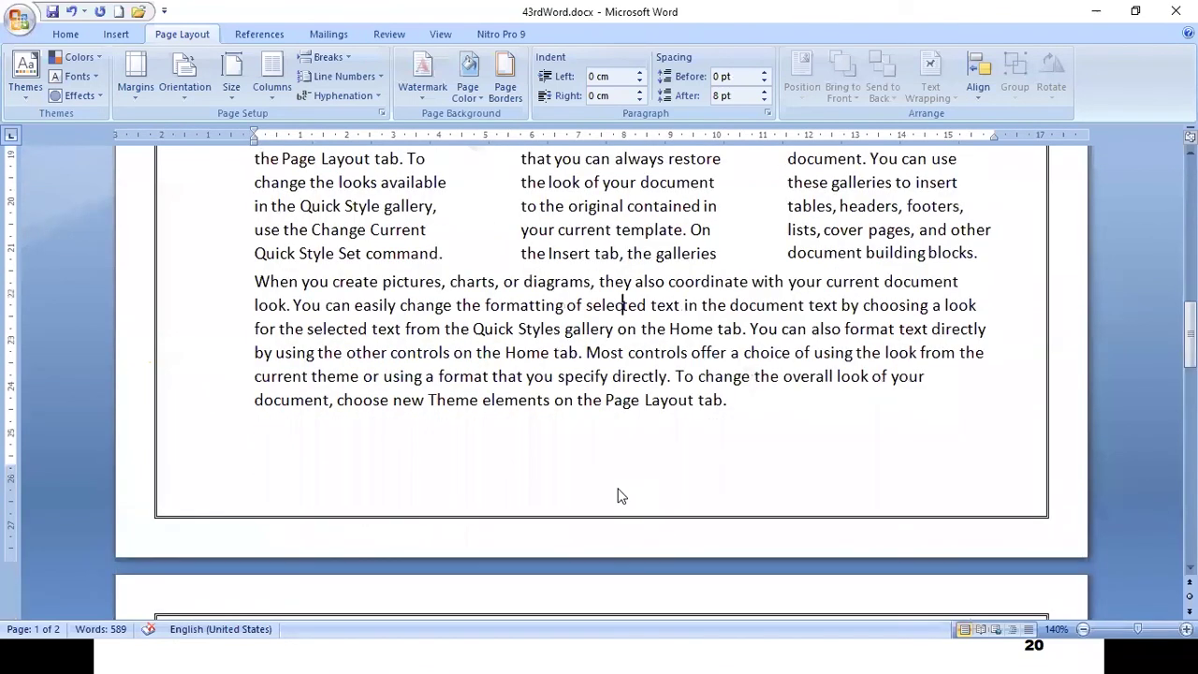
{"action": "scroll", "coordinate": [618, 496], "scroll_direction": "up", "scroll_amount": 4}
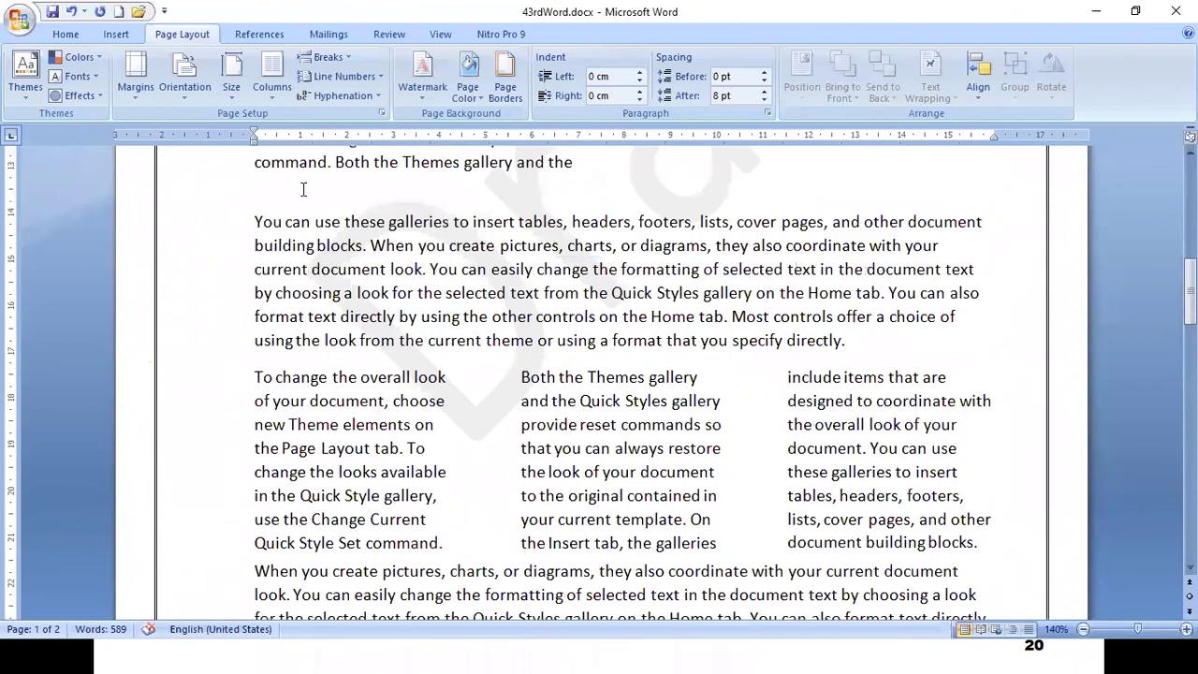
{"action": "left_click", "coordinate": [268, 95]}
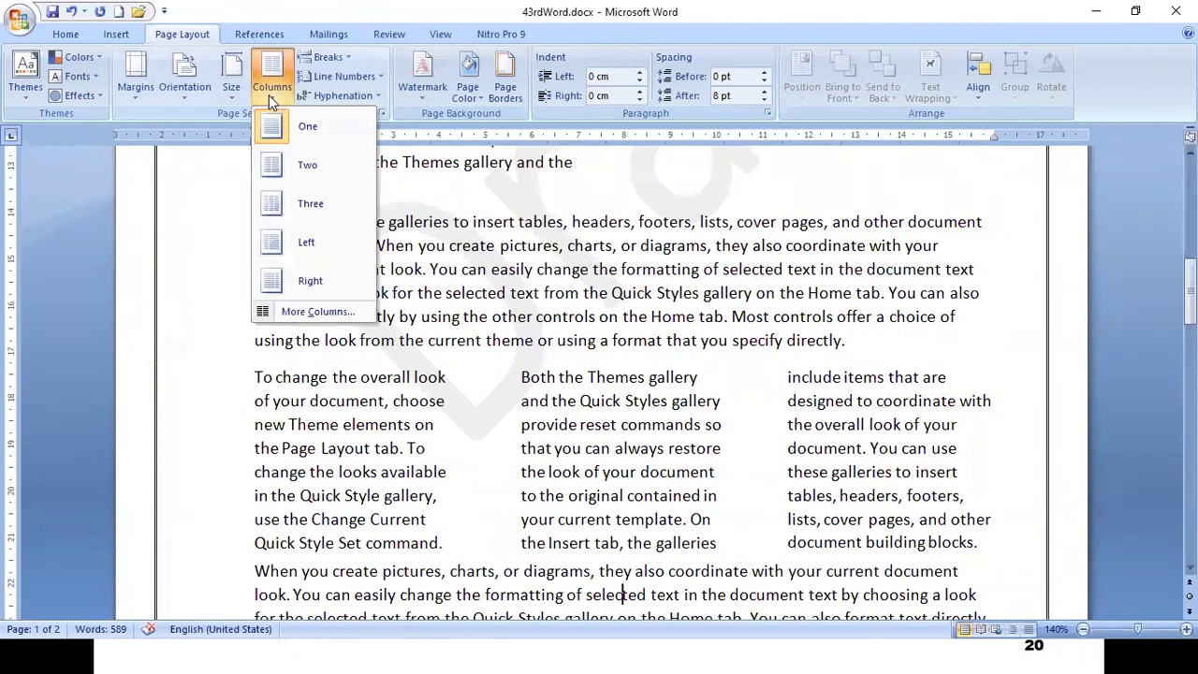
{"action": "left_click", "coordinate": [319, 311]}
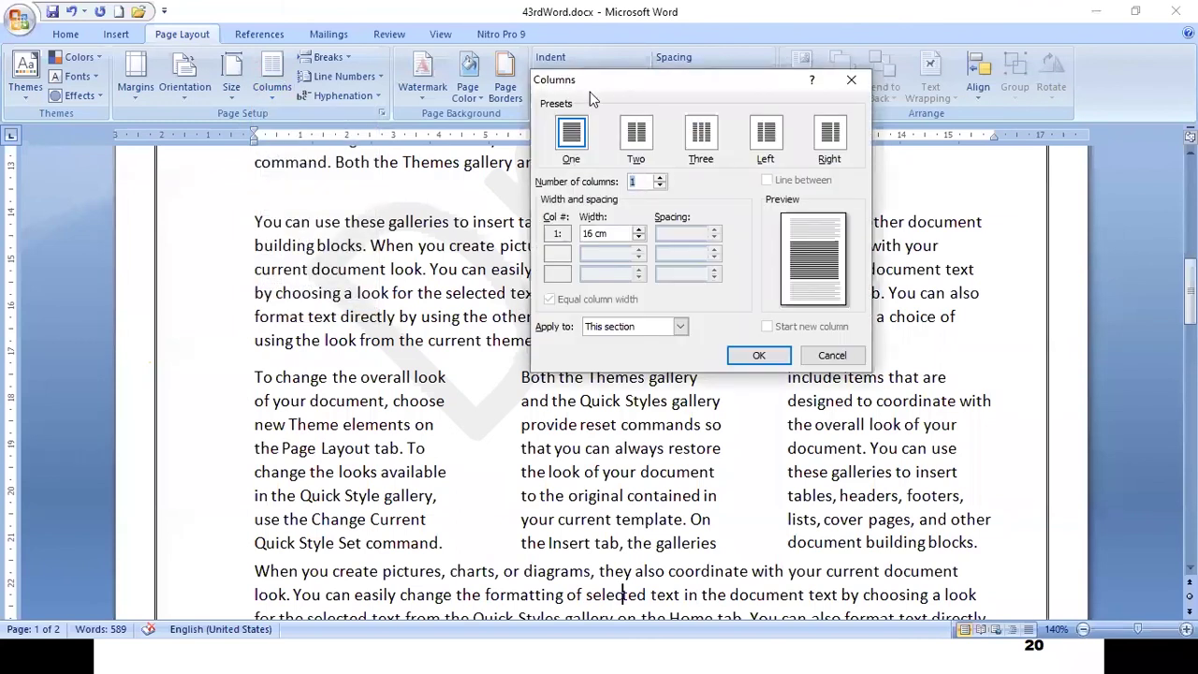
{"action": "left_click_drag", "start_coordinate": [589, 92], "coordinate": [486, 195]}
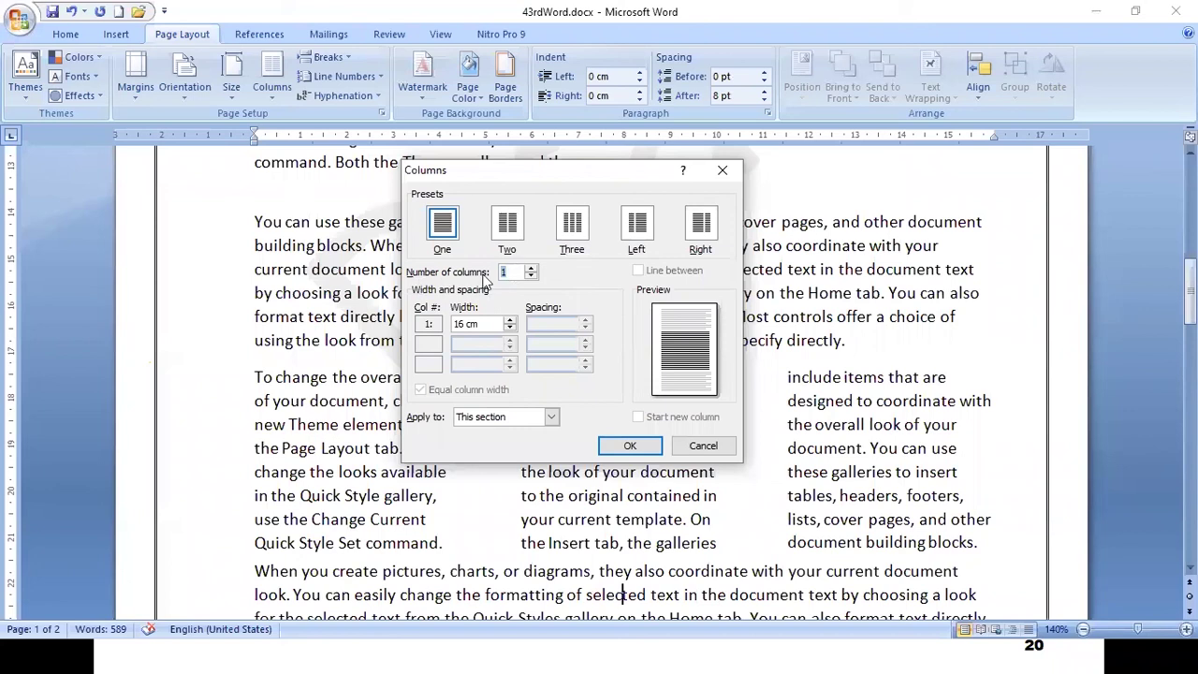
{"action": "left_click", "coordinate": [531, 270]}
{"action": "left_click", "coordinate": [531, 270]}
{"action": "left_click", "coordinate": [531, 270]}
{"action": "left_click", "coordinate": [530, 270]}
{"action": "left_click", "coordinate": [531, 275]}
{"action": "left_click", "coordinate": [531, 275]}
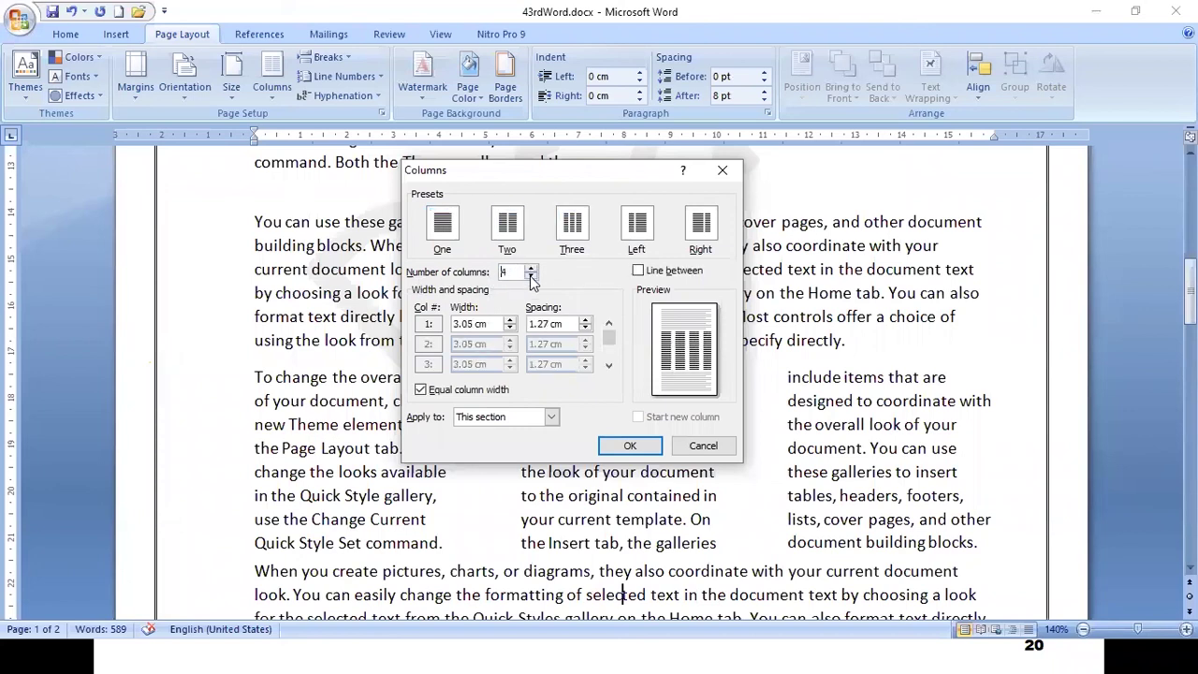
{"action": "left_click", "coordinate": [531, 275]}
{"action": "left_click", "coordinate": [531, 269]}
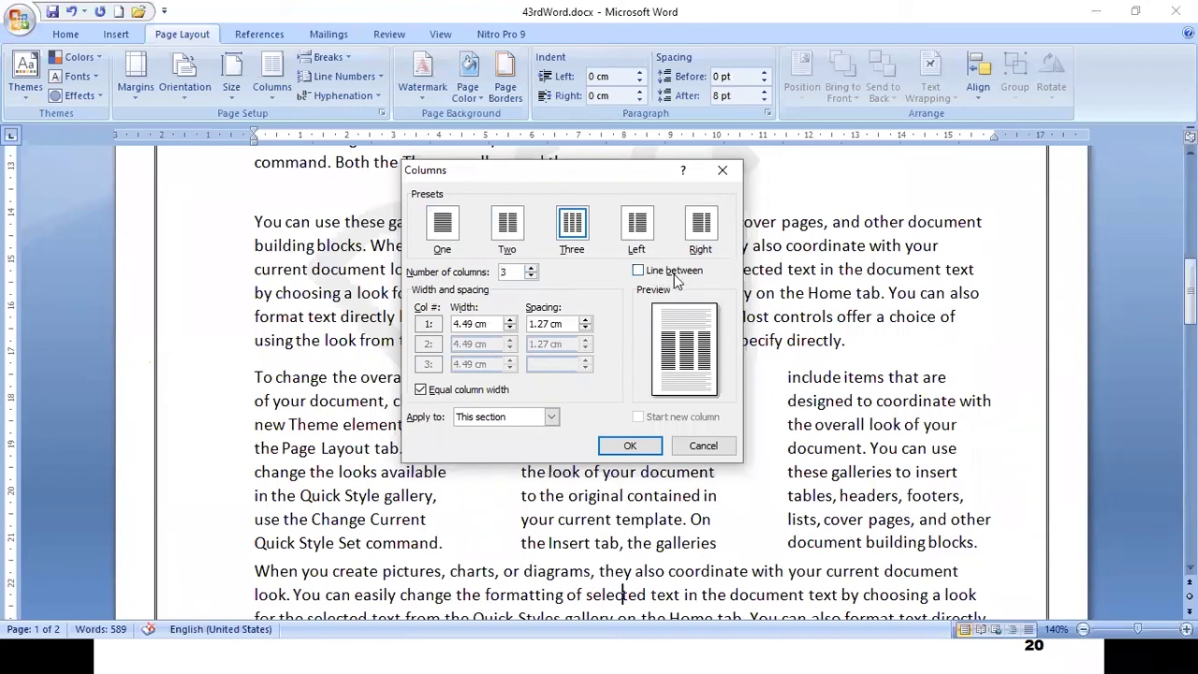
- Add a line between the columns, reduce their spacing to 1 cm, and apply the layout to this section
{"action": "left_click", "coordinate": [638, 271]}
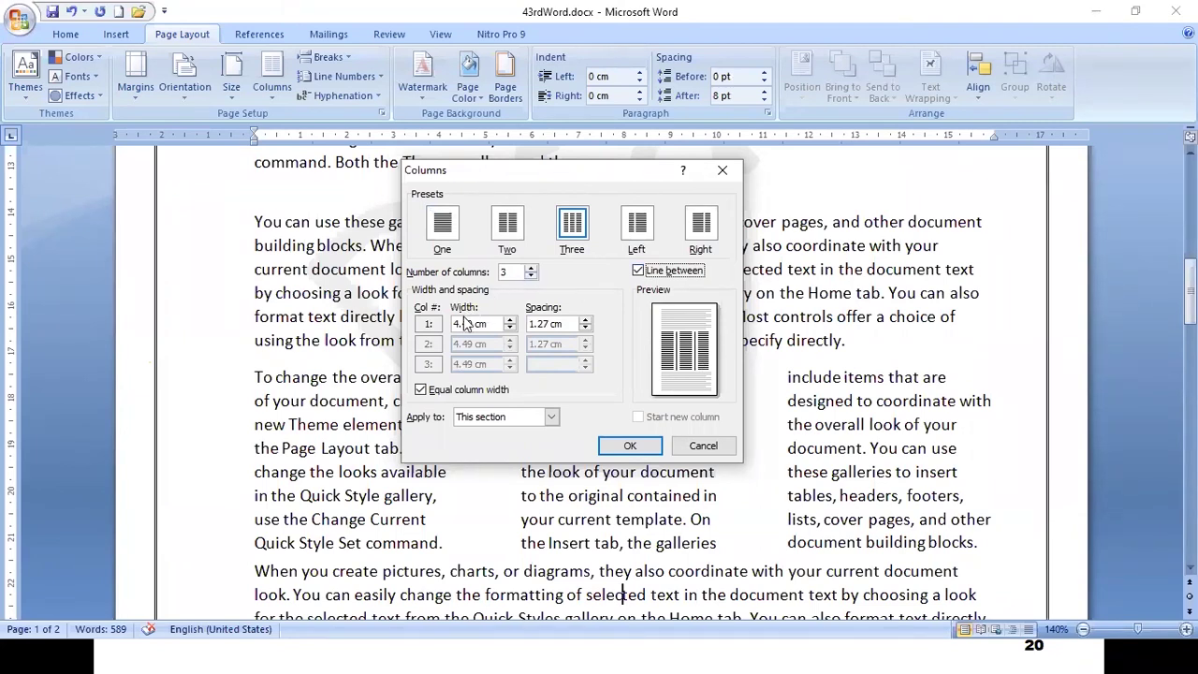
{"action": "left_click_drag", "start_coordinate": [455, 325], "coordinate": [488, 325]}
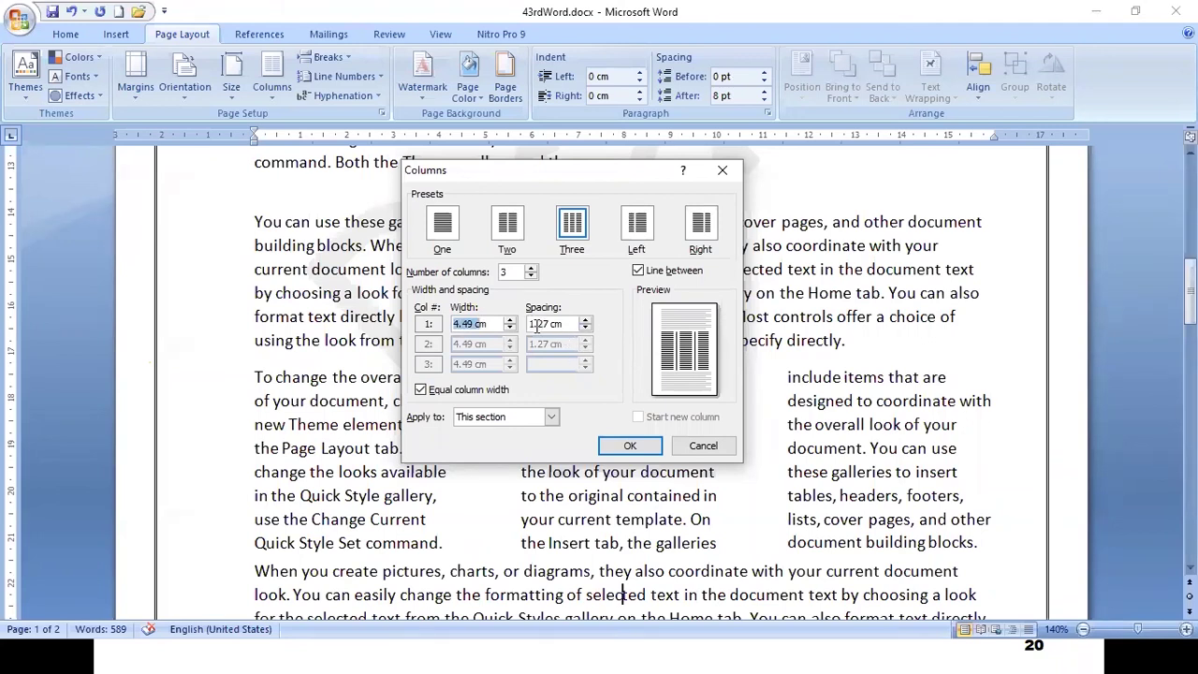
{"action": "left_click", "coordinate": [586, 329]}
{"action": "left_click", "coordinate": [586, 328]}
{"action": "left_click", "coordinate": [586, 329]}
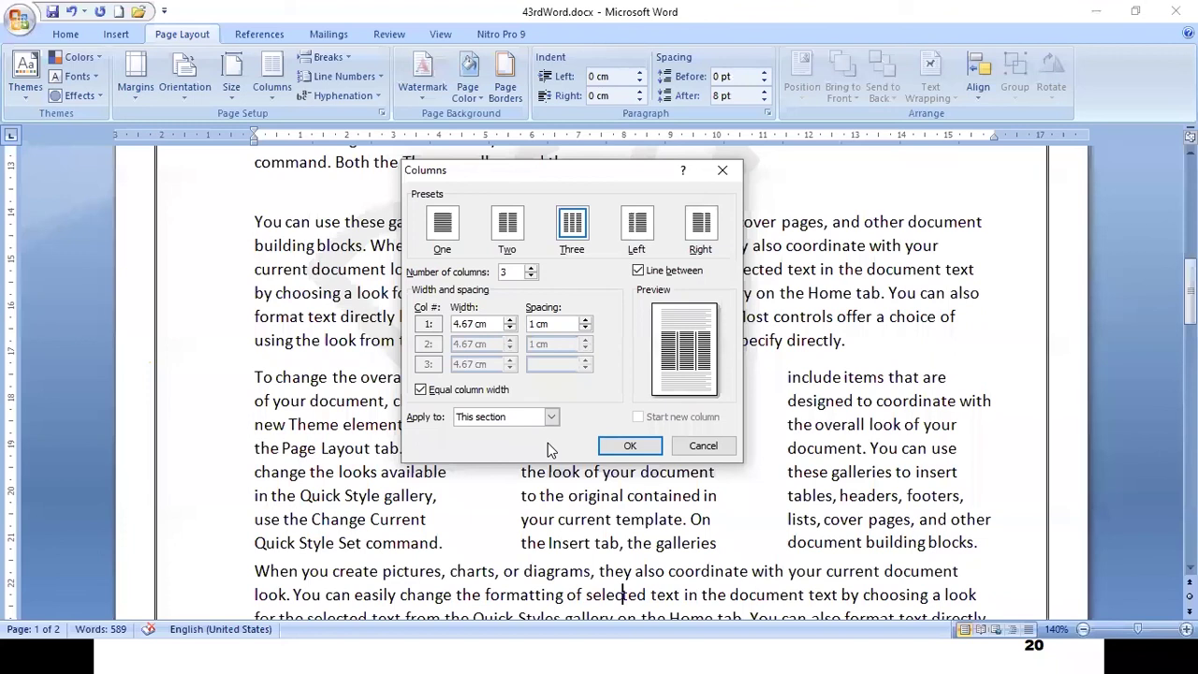
{"action": "left_click", "coordinate": [632, 447]}
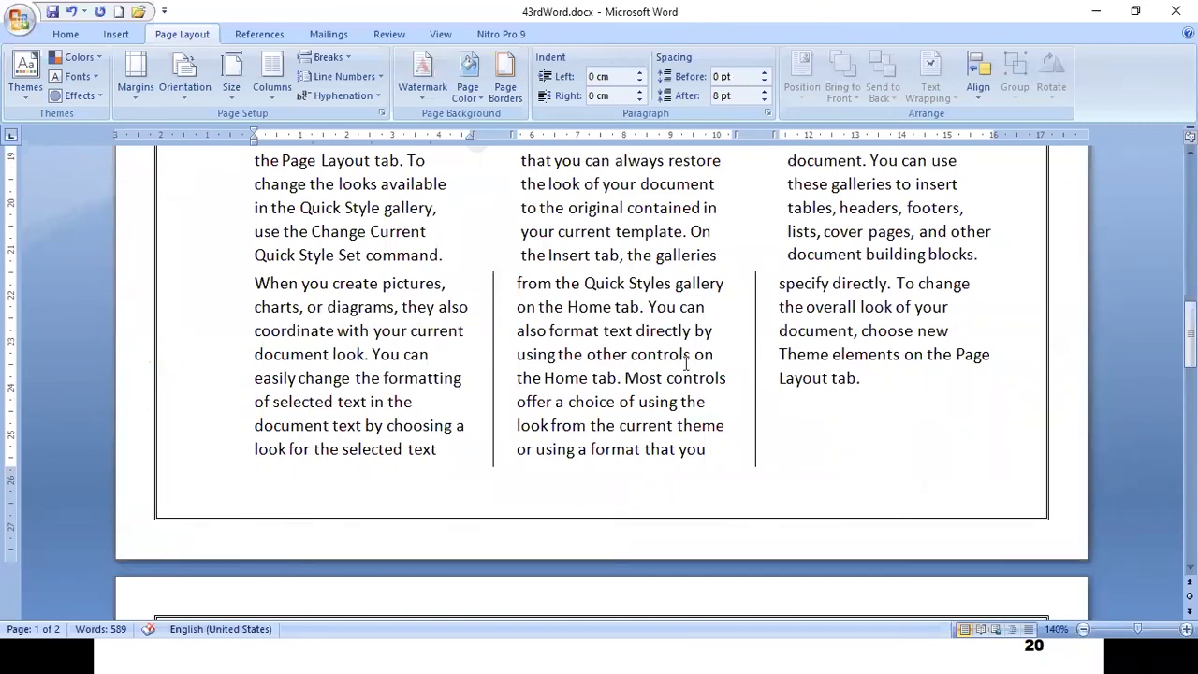
- Check the lined three-column text, examine the Apply to choices in the detailed column settings, and leave without changing anything
{"action": "scroll", "coordinate": [569, 397], "scroll_direction": "down", "scroll_amount": 3}
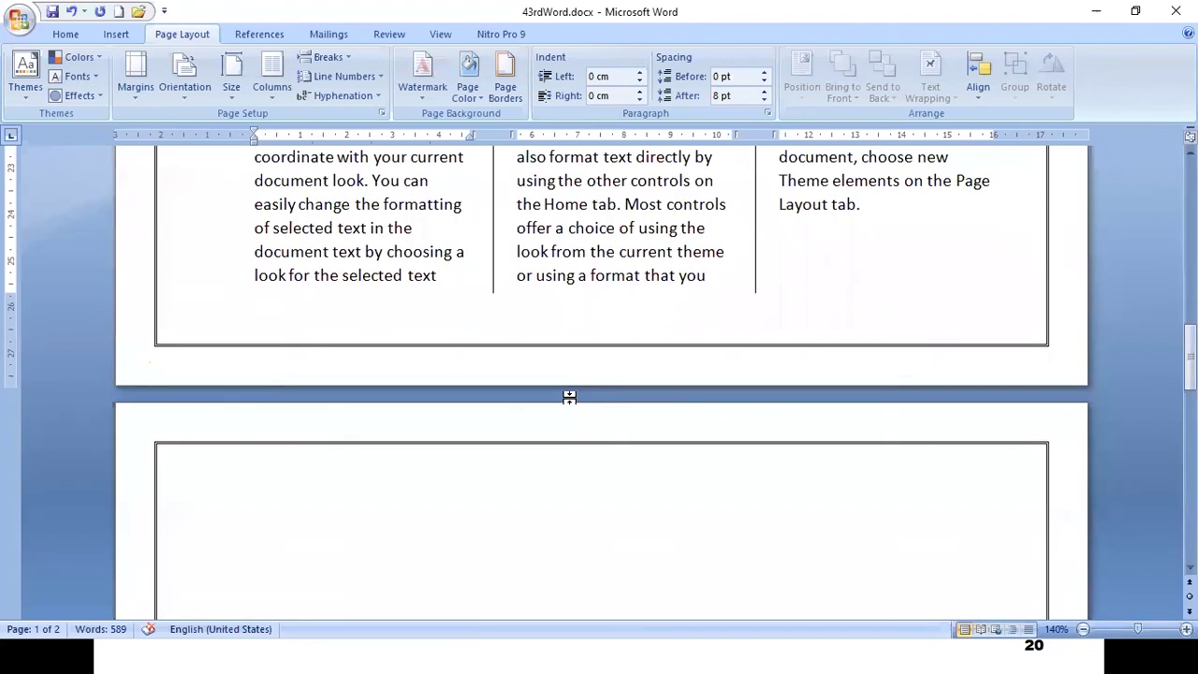
{"action": "scroll", "coordinate": [569, 397], "scroll_direction": "up", "scroll_amount": 4}
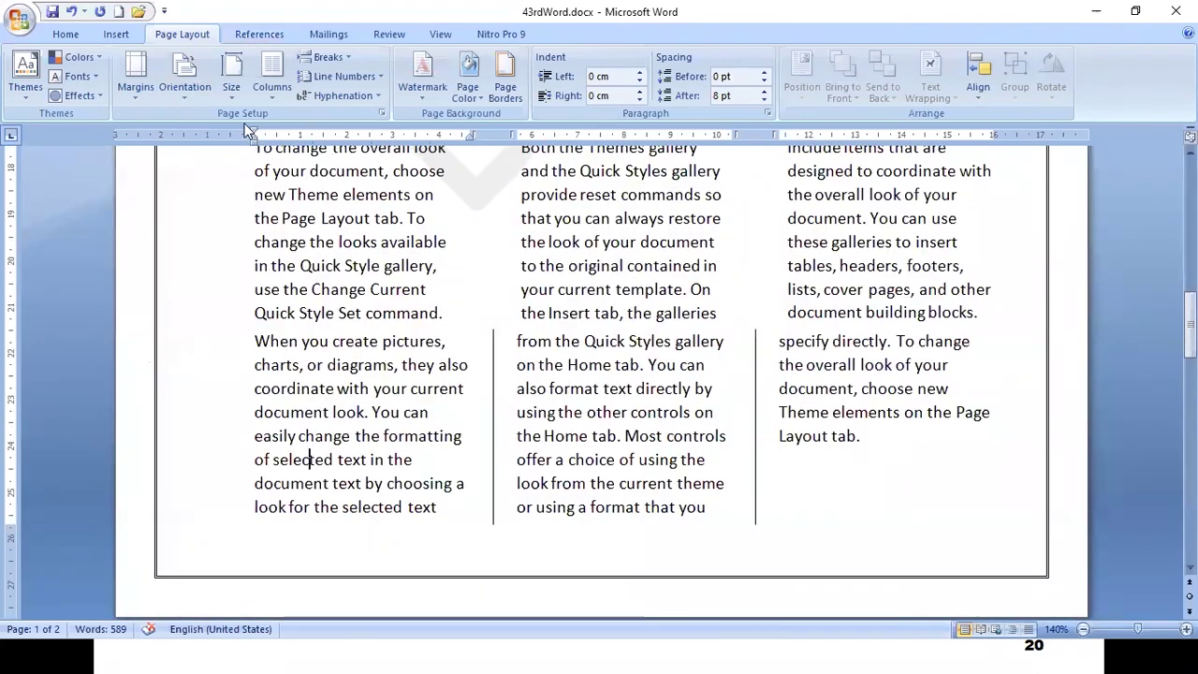
{"action": "left_click", "coordinate": [267, 91]}
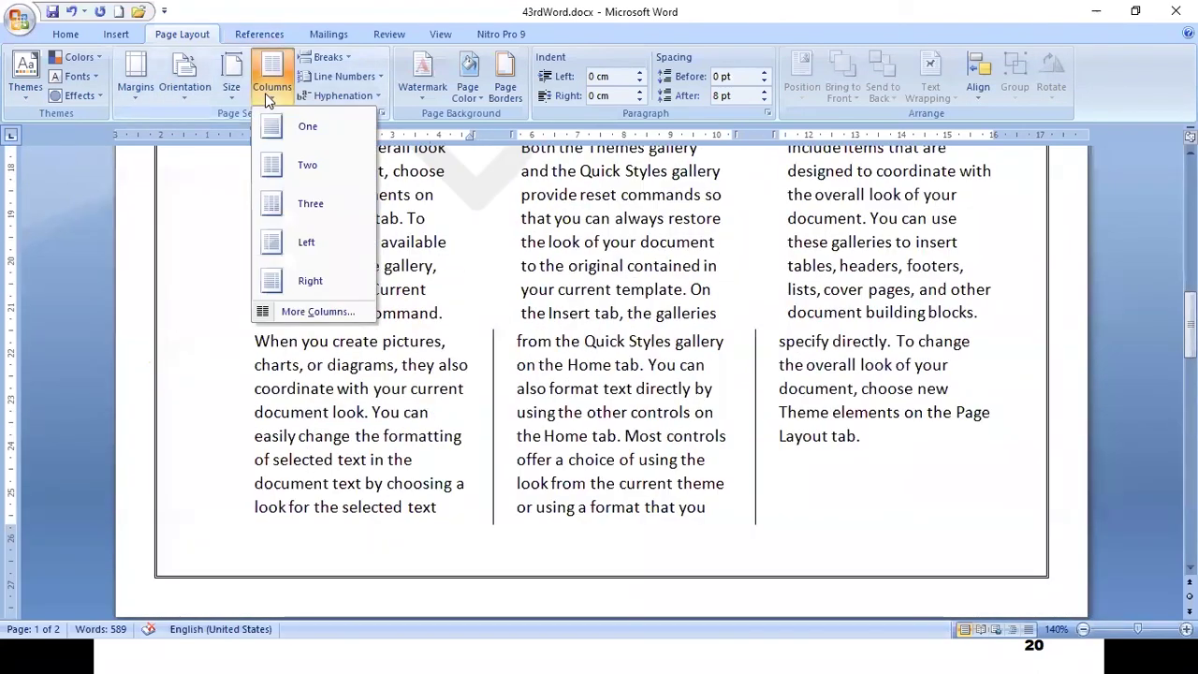
{"action": "left_click", "coordinate": [325, 310]}
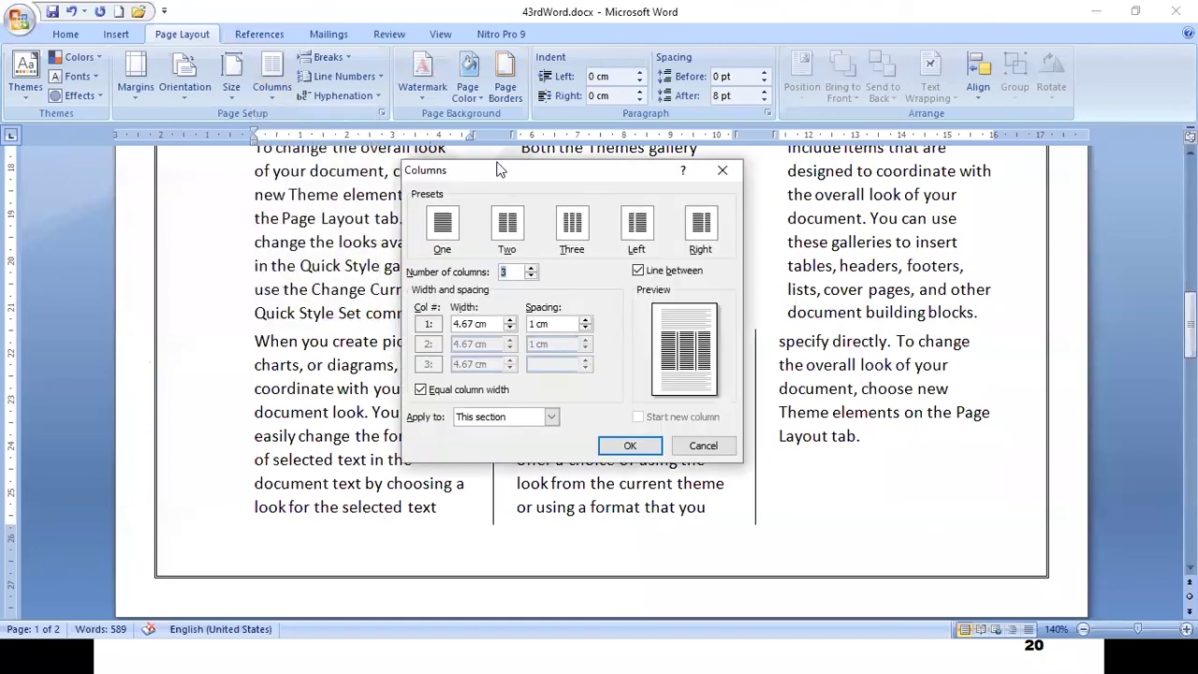
{"action": "left_click_drag", "start_coordinate": [497, 170], "coordinate": [444, 47]}
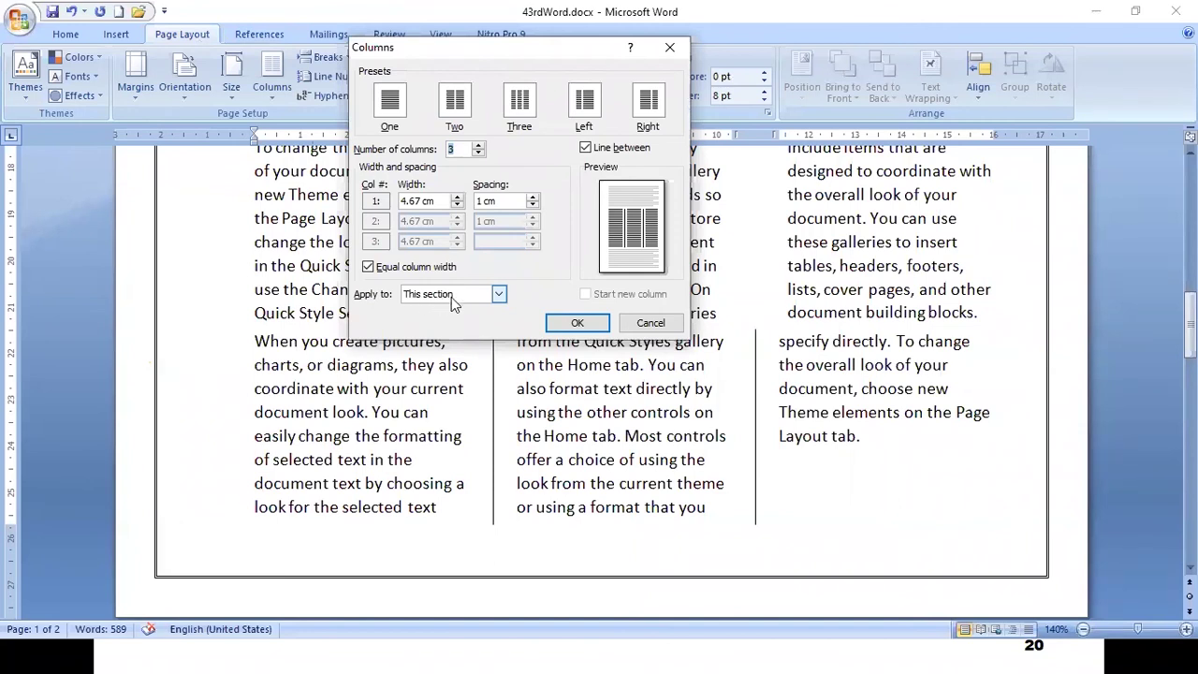
{"action": "left_click", "coordinate": [498, 294]}
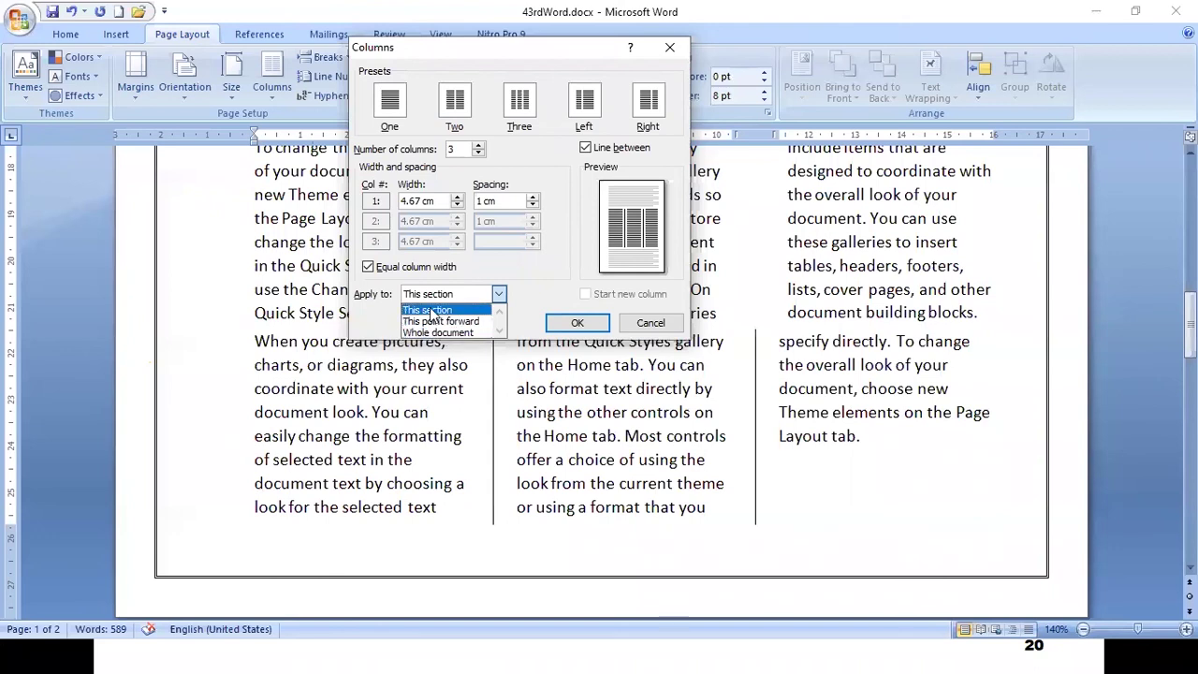
{"action": "left_click", "coordinate": [430, 309]}
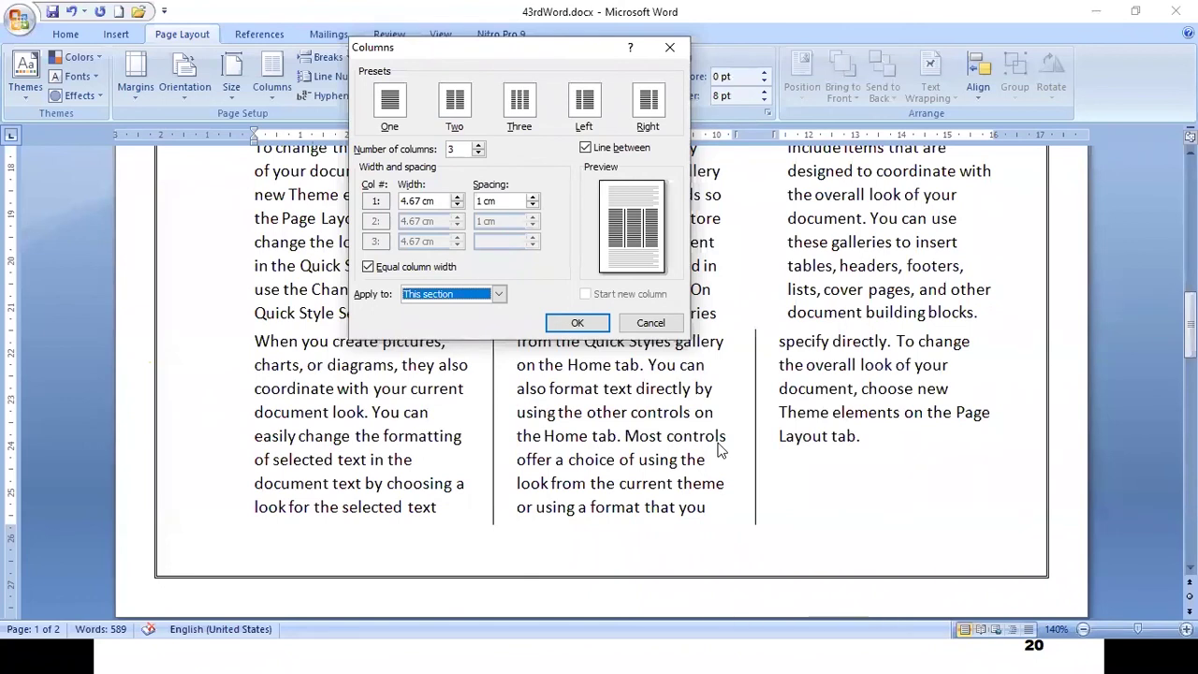
{"action": "left_click", "coordinate": [498, 297]}
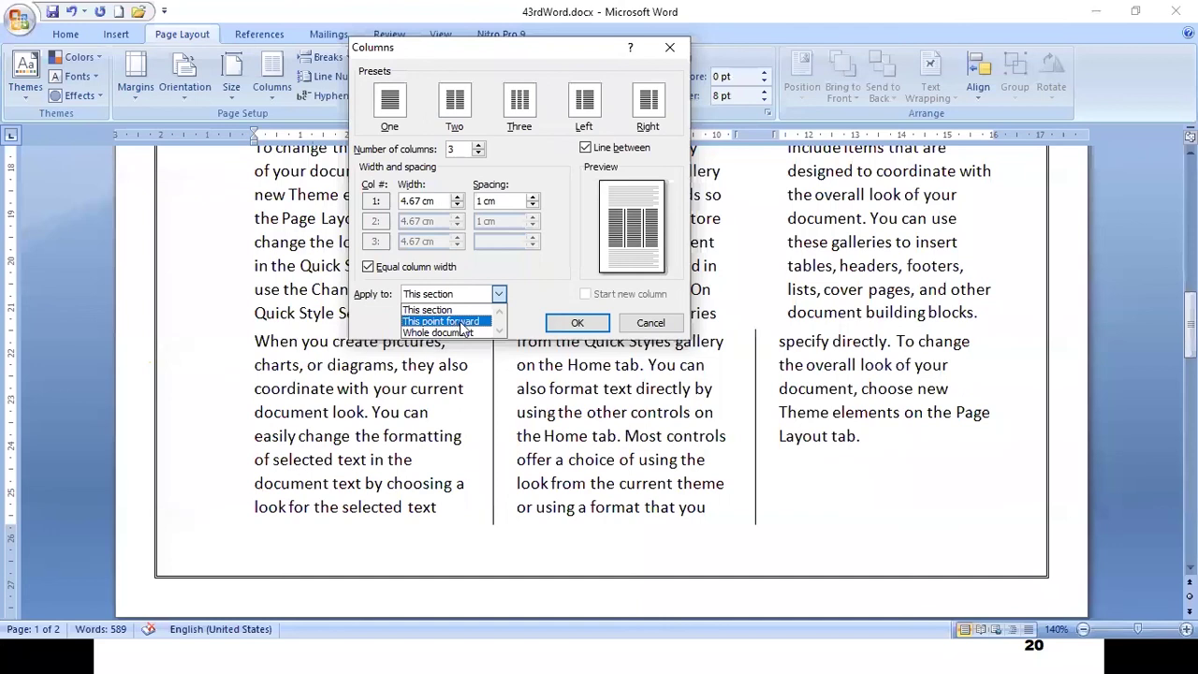
{"action": "left_click", "coordinate": [640, 322]}
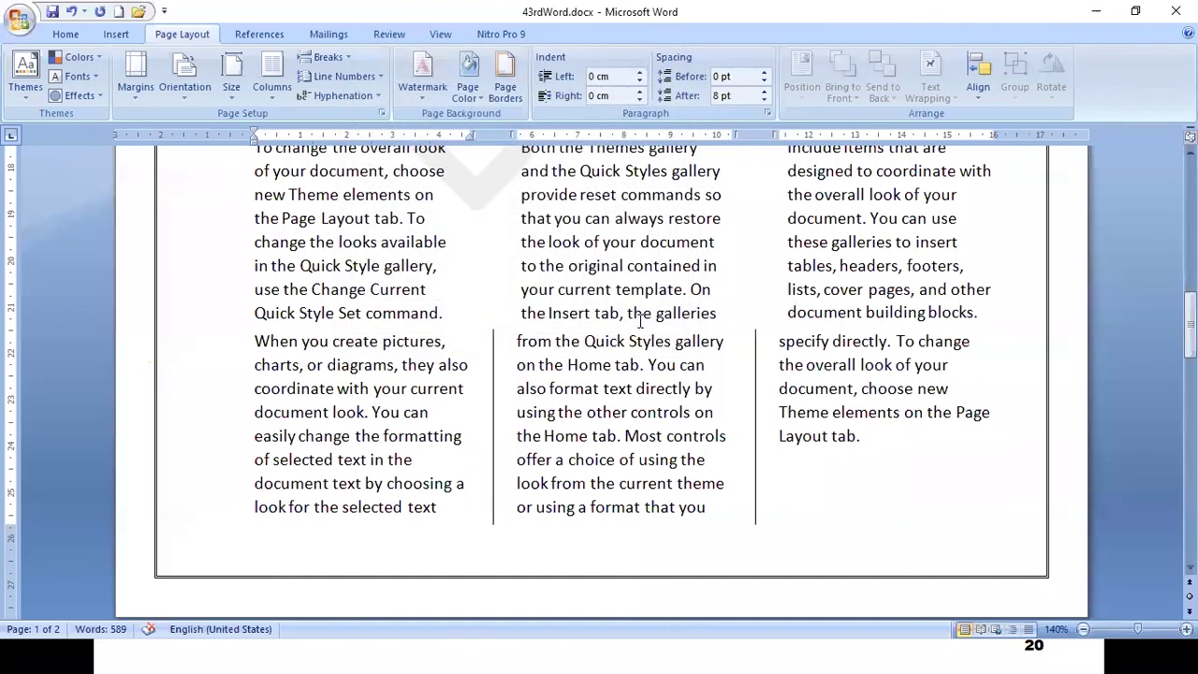
- Undo the recent column and text edits back to the single-column document without extra section layouts
{"action": "key", "text": "ctrl+z"}
{"action": "key", "text": "ctrl+z"}
{"action": "key", "text": "ctrl+z"}
{"action": "key", "text": "ctrl+z"}
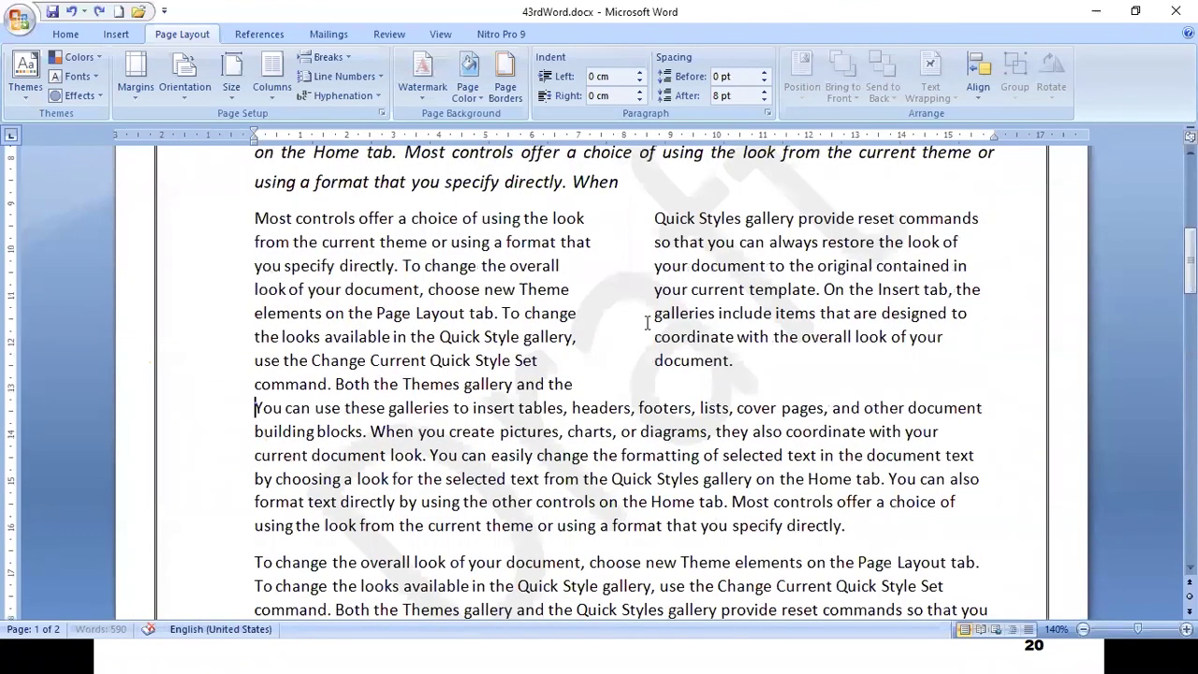
{"action": "key", "text": "ctrl+z"}
{"action": "key", "text": "ctrl+z"}
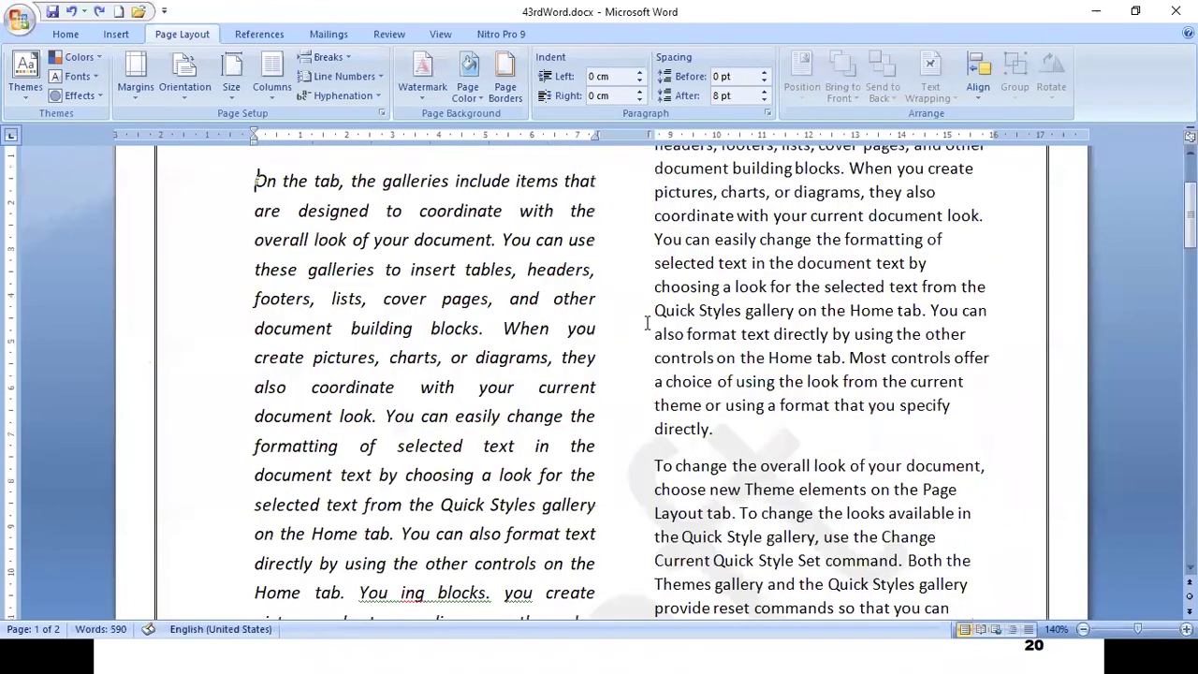
{"action": "key", "text": "ctrl+z"}
{"action": "key", "text": "ctrl+z"}
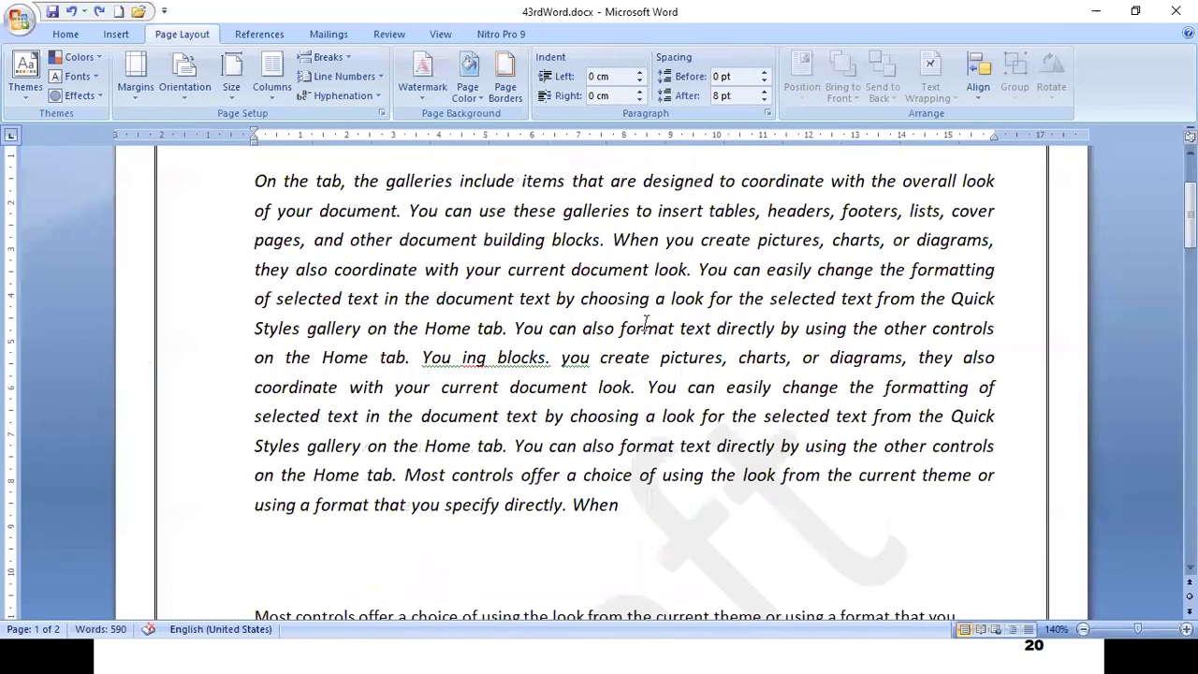
{"action": "key", "text": "ctrl+z"}
{"action": "key", "text": "ctrl+z"}
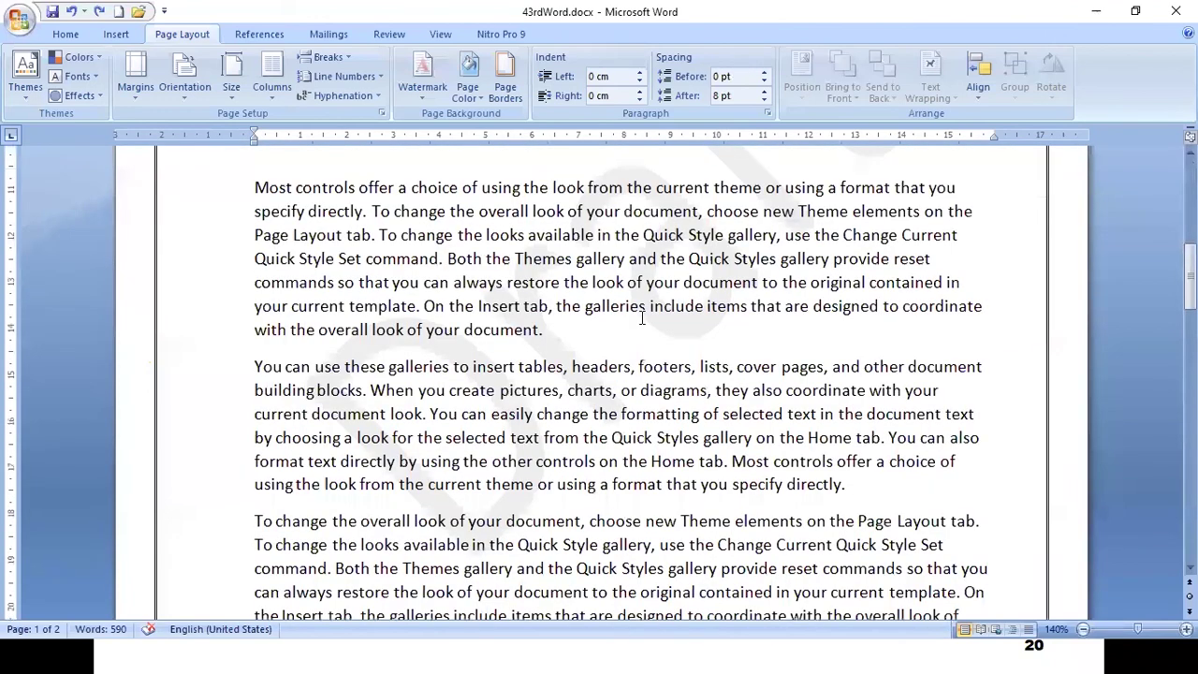
{"action": "key", "text": "ctrl+z"}
- Lay out the text in three columns from the paragraph beginning "You can use these galleries" forward, using the detailed column settings
{"action": "scroll", "coordinate": [639, 318], "scroll_direction": "down", "scroll_amount": 4}
{"action": "scroll", "coordinate": [601, 330], "scroll_direction": "down", "scroll_amount": 2}
{"action": "left_click", "coordinate": [252, 193]}
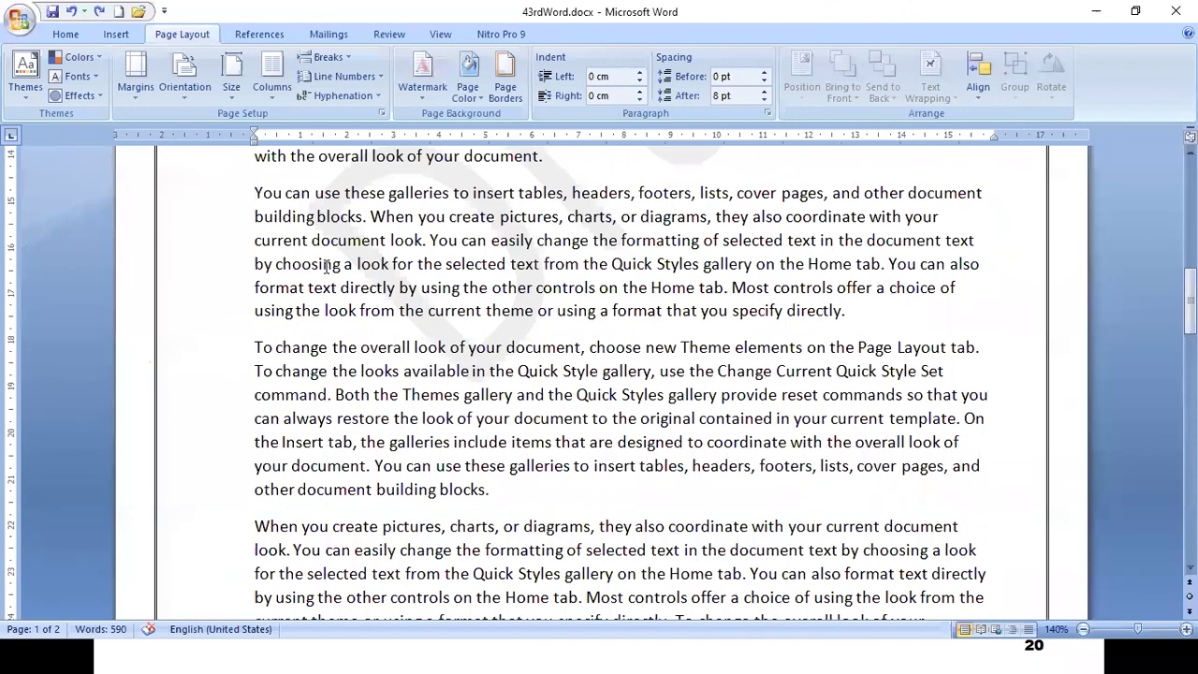
{"action": "left_click", "coordinate": [271, 89]}
{"action": "left_click", "coordinate": [318, 309]}
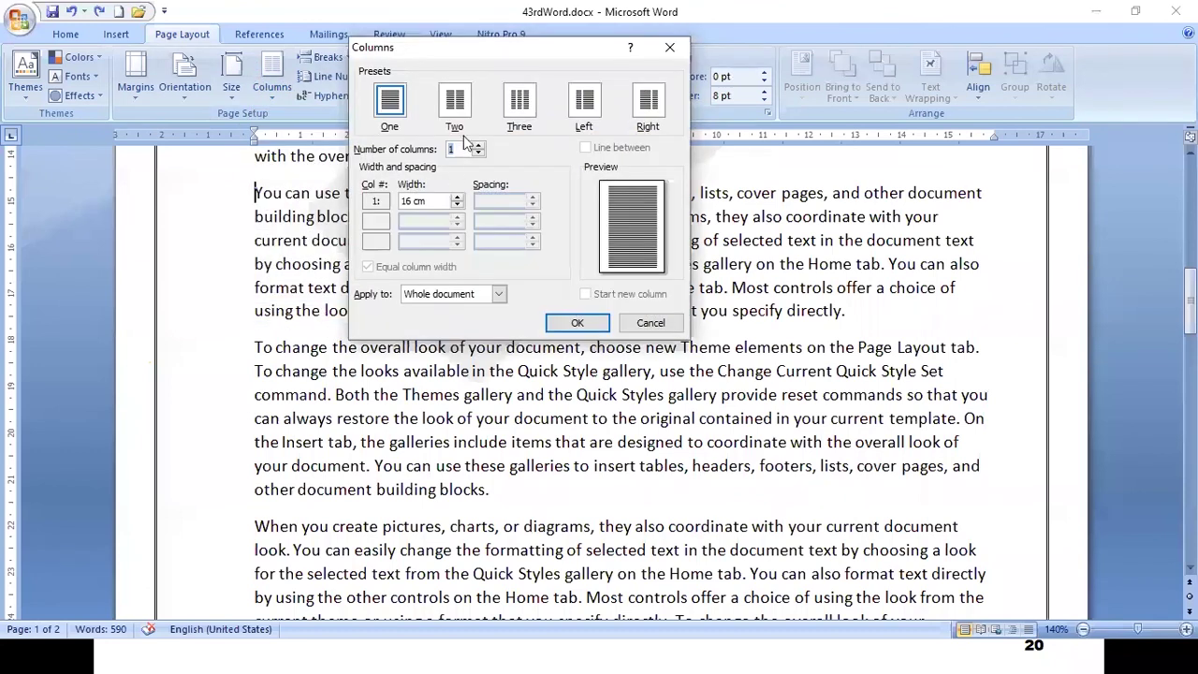
{"action": "left_click", "coordinate": [522, 105]}
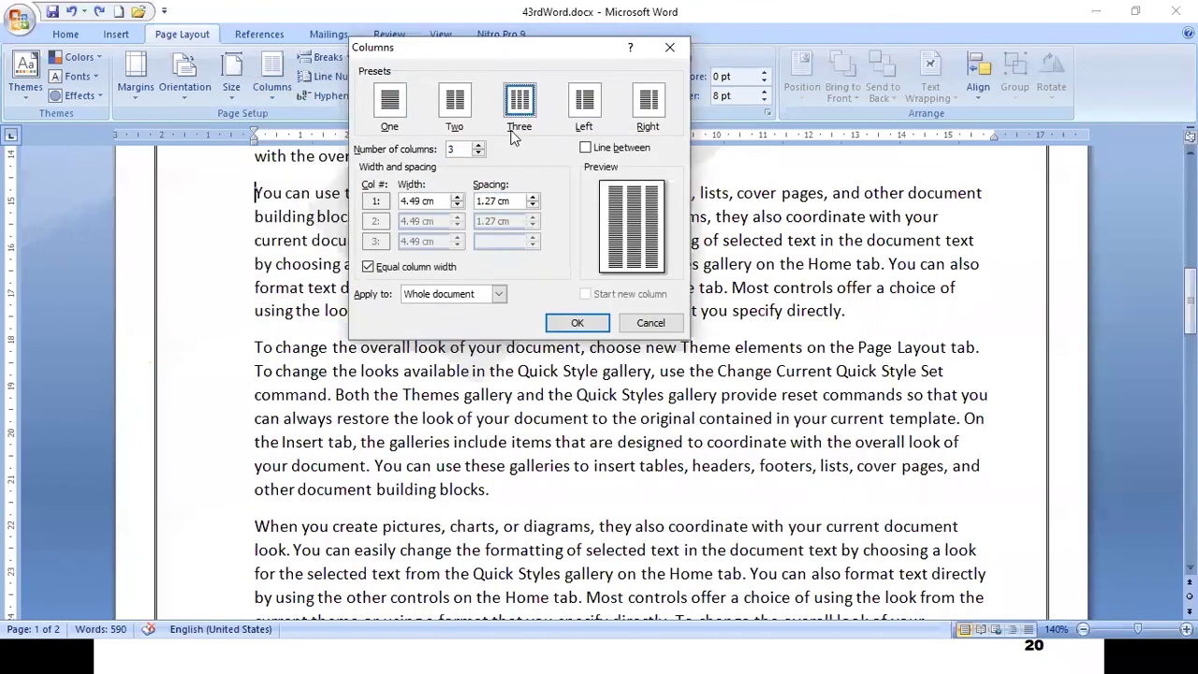
{"action": "left_click", "coordinate": [497, 294]}
{"action": "left_click", "coordinate": [440, 322]}
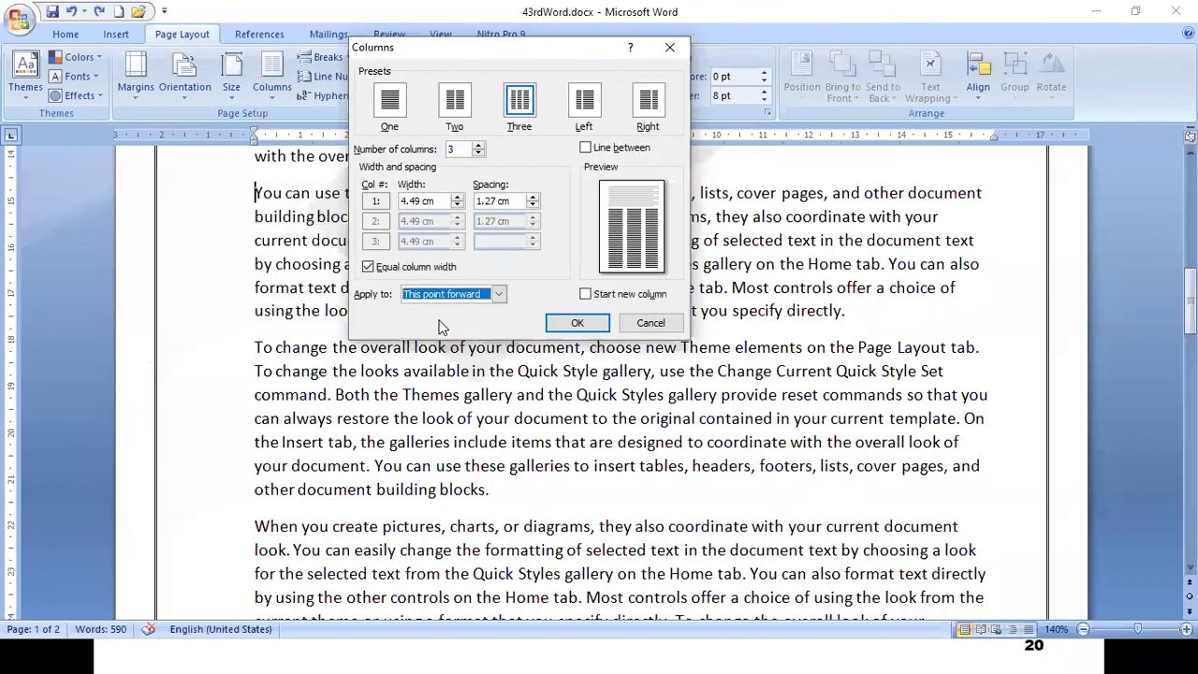
{"action": "left_click", "coordinate": [557, 323]}
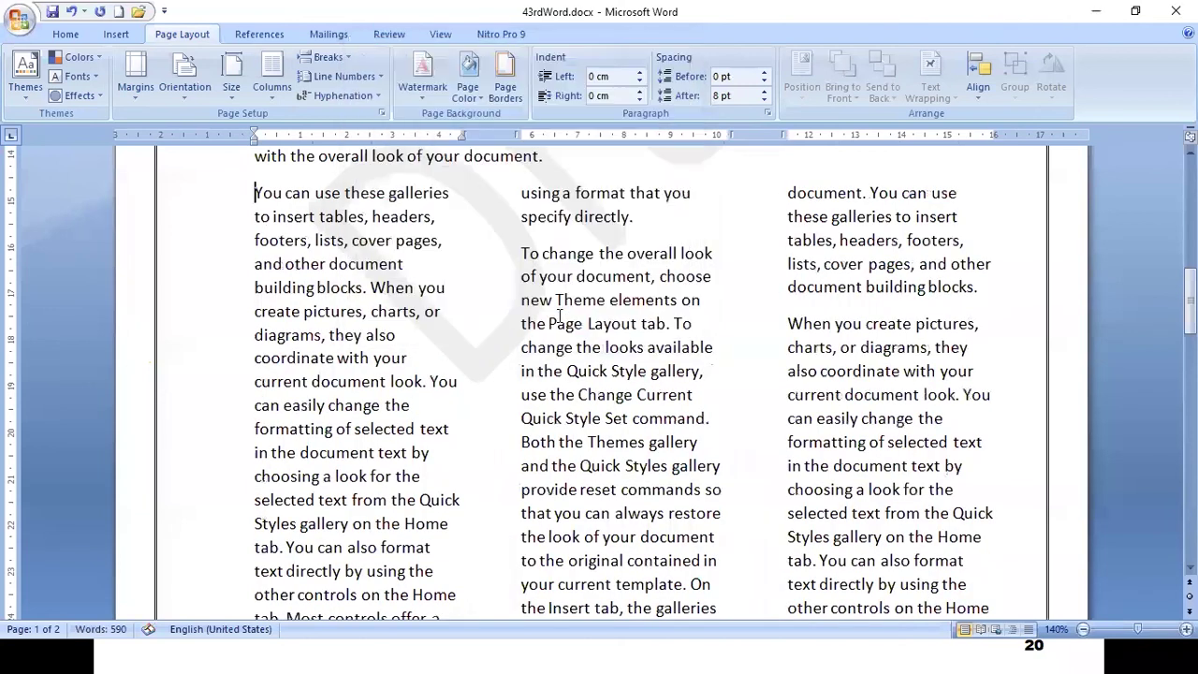
- Compare the single-column text from the Introduction heading down with the three-column text that follows it
{"action": "scroll", "coordinate": [555, 323], "scroll_direction": "up", "scroll_amount": 2}
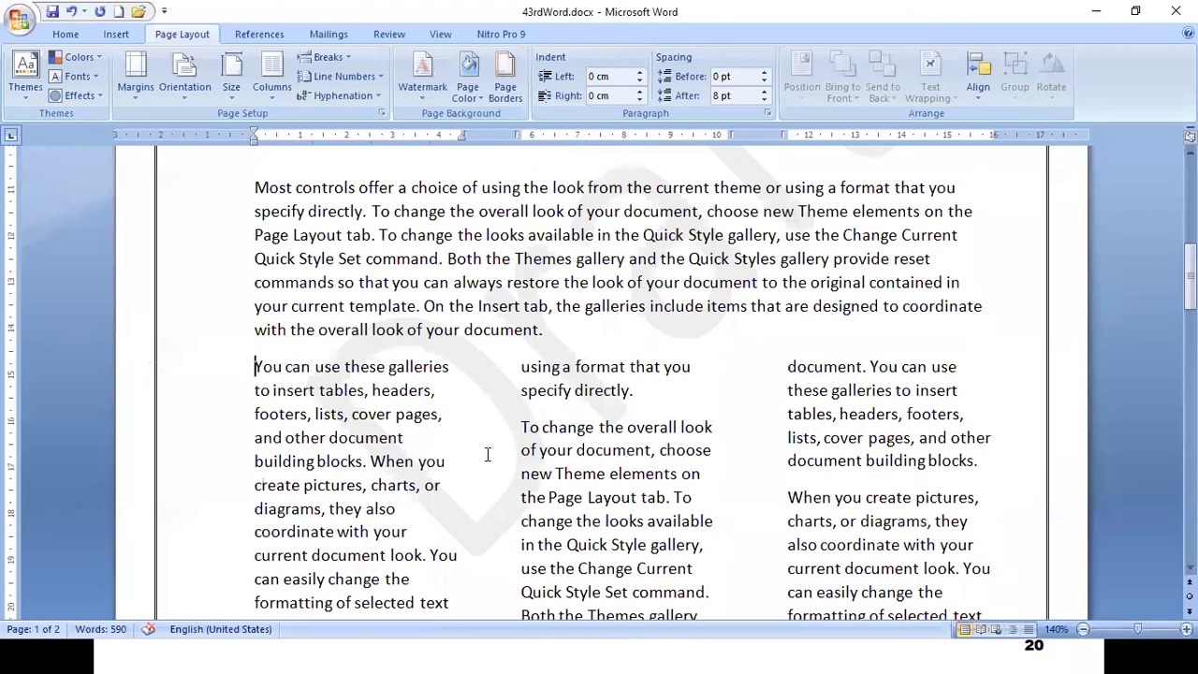
{"action": "scroll", "coordinate": [490, 455], "scroll_direction": "up", "scroll_amount": 2}
{"action": "scroll", "coordinate": [490, 456], "scroll_direction": "up", "scroll_amount": 5}
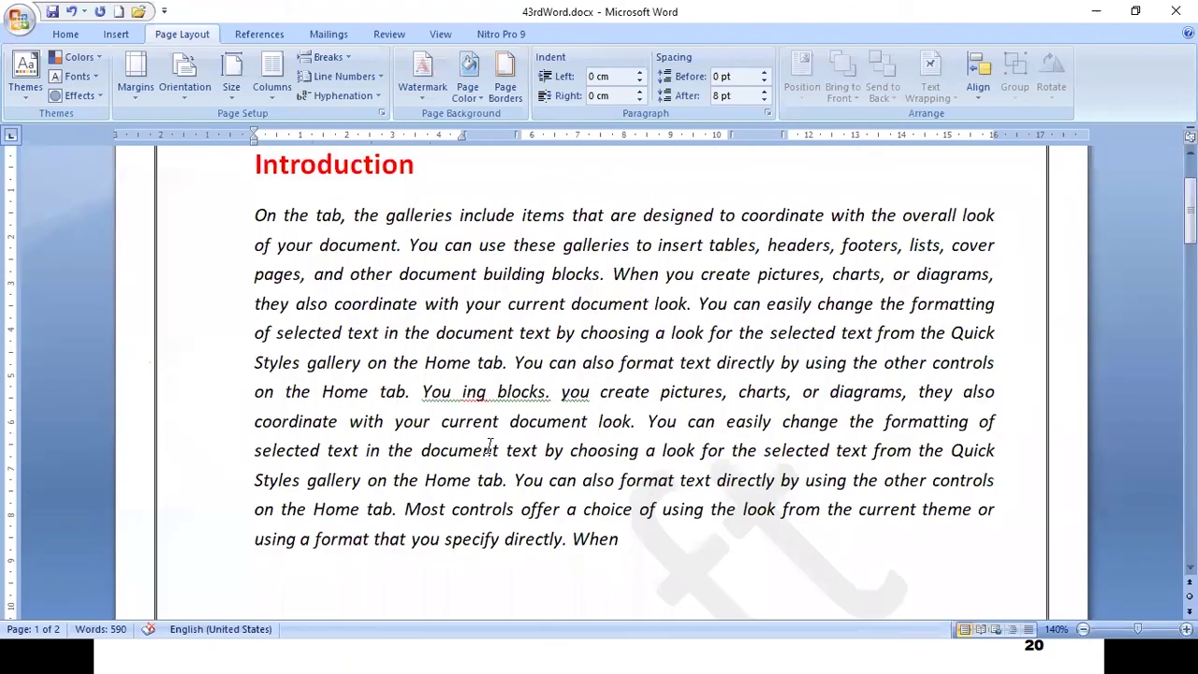
{"action": "scroll", "coordinate": [490, 446], "scroll_direction": "down", "scroll_amount": 7}
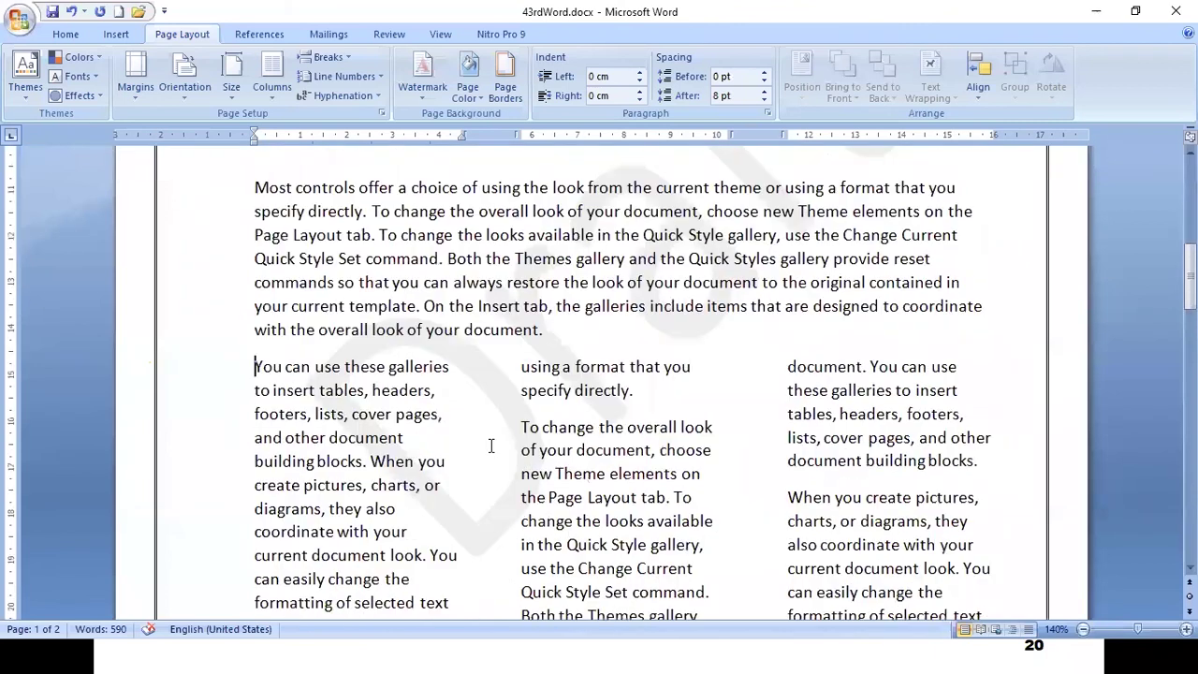
{"action": "scroll", "coordinate": [490, 446], "scroll_direction": "down", "scroll_amount": 1}
{"action": "scroll", "coordinate": [491, 442], "scroll_direction": "down", "scroll_amount": 2}
{"action": "scroll", "coordinate": [491, 440], "scroll_direction": "up", "scroll_amount": 2}
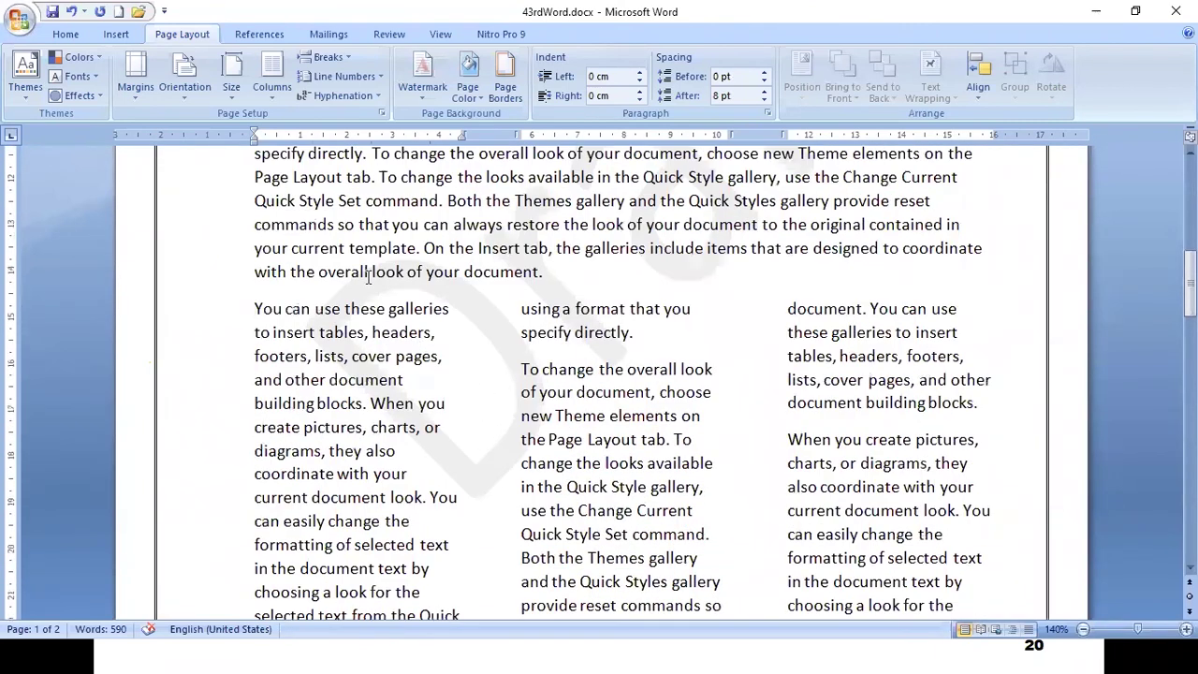
- Apply the three-column layout to the whole document through the detailed column settings and check the start of the document
{"action": "left_click", "coordinate": [273, 80]}
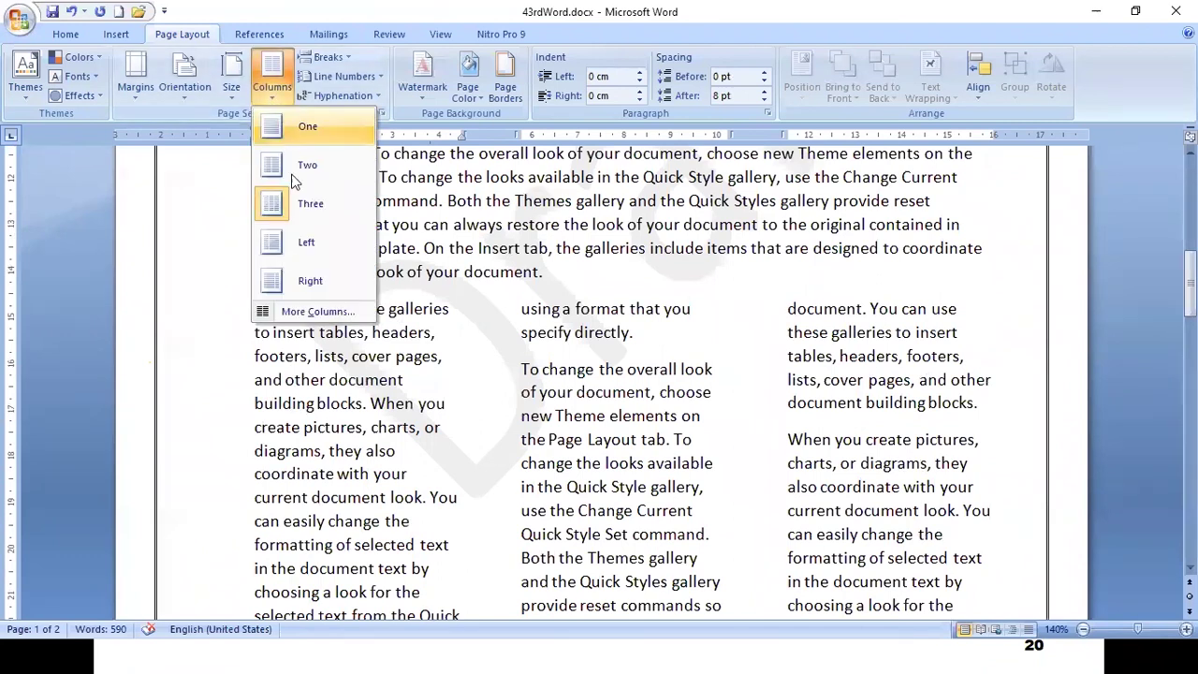
{"action": "left_click", "coordinate": [311, 311]}
{"action": "left_click", "coordinate": [463, 295]}
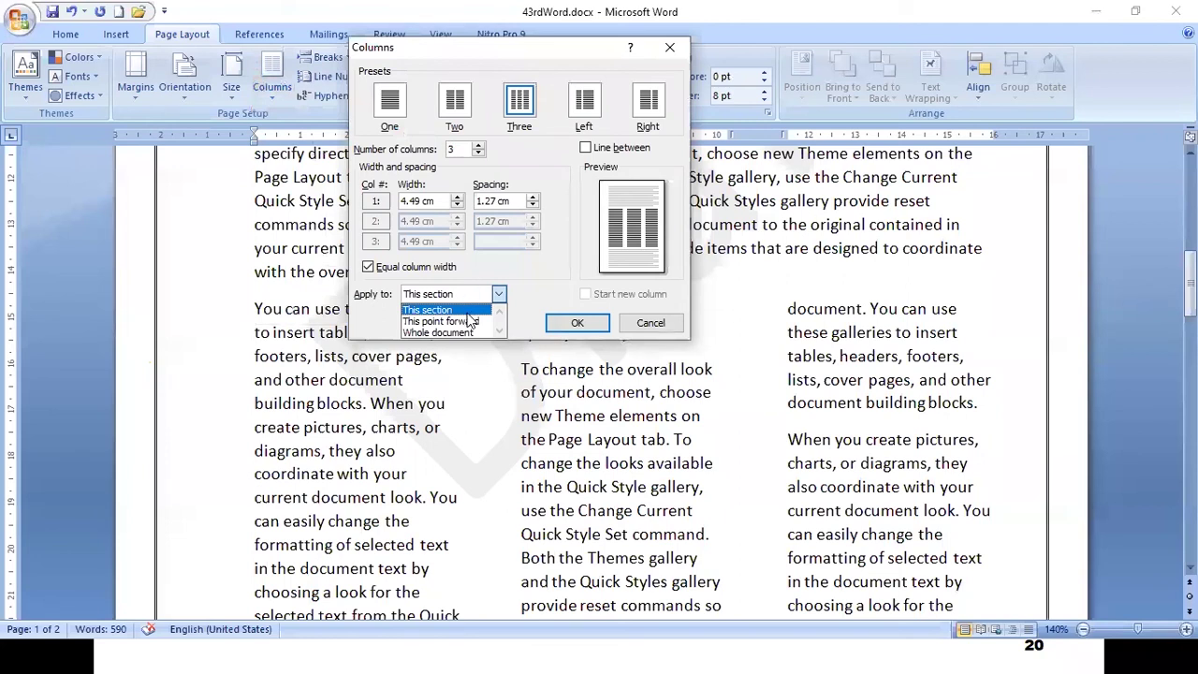
{"action": "left_click", "coordinate": [462, 332]}
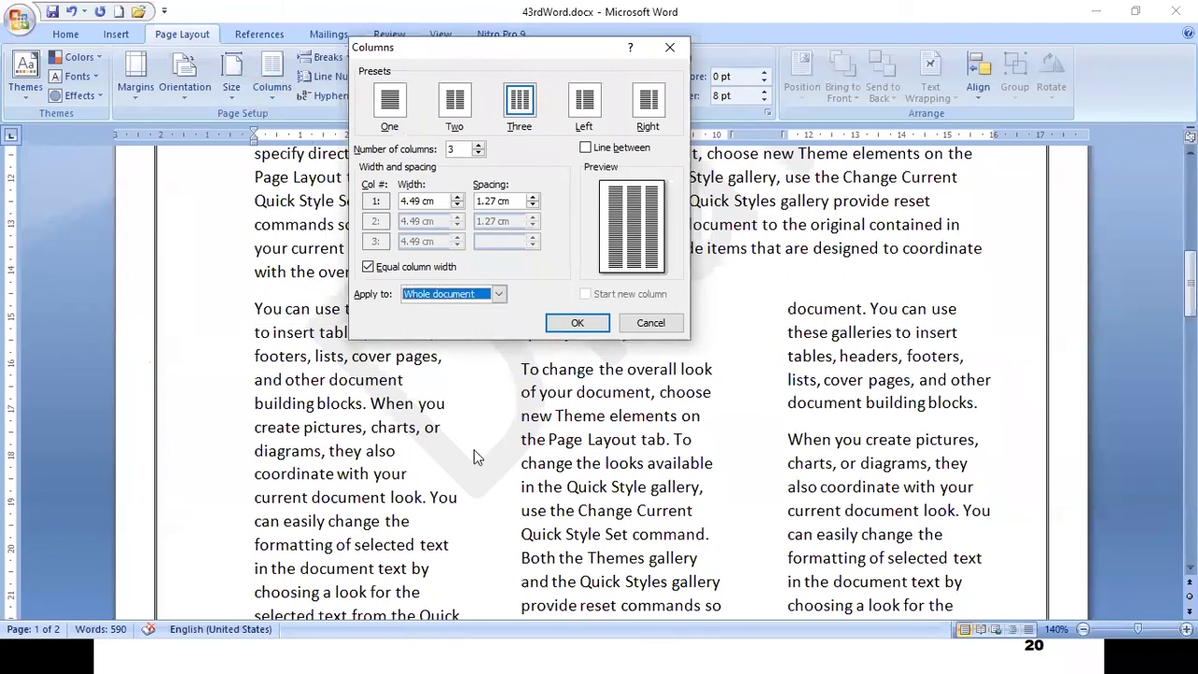
{"action": "left_click", "coordinate": [578, 322]}
{"action": "scroll", "coordinate": [556, 371], "scroll_direction": "up", "scroll_amount": 8}
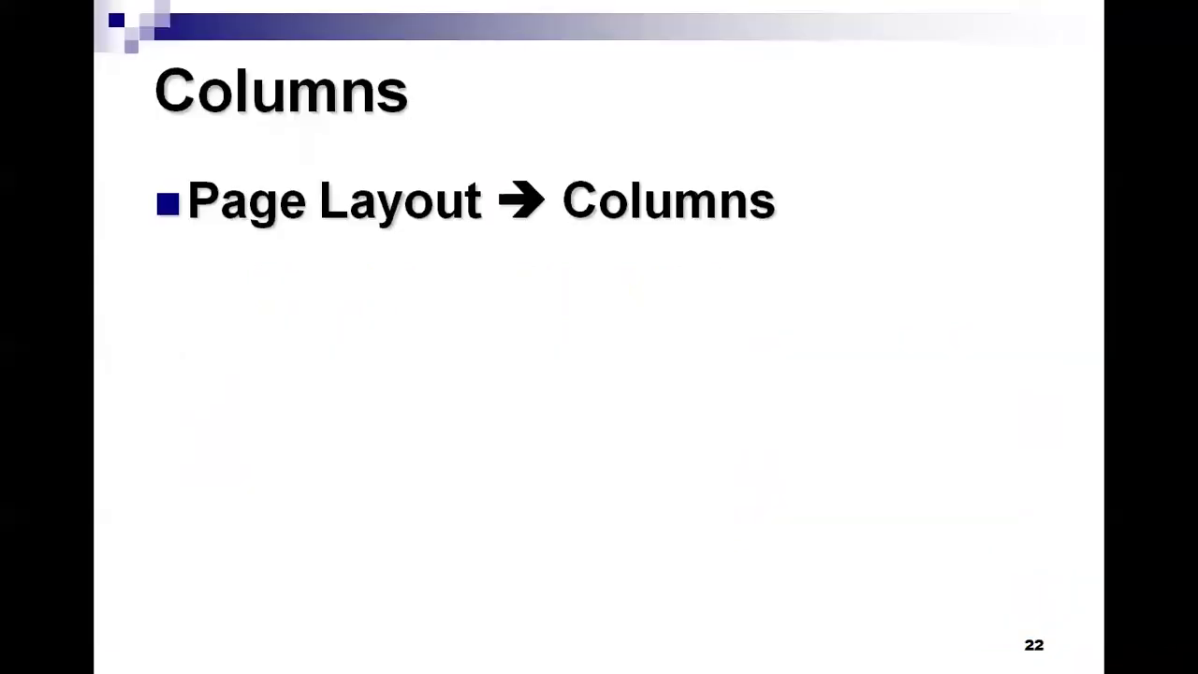
- In the PowerPoint slide show, go back from the Columns slide to the Formatting Paragraph slide and end the show
{"action": "key", "text": "Left"}
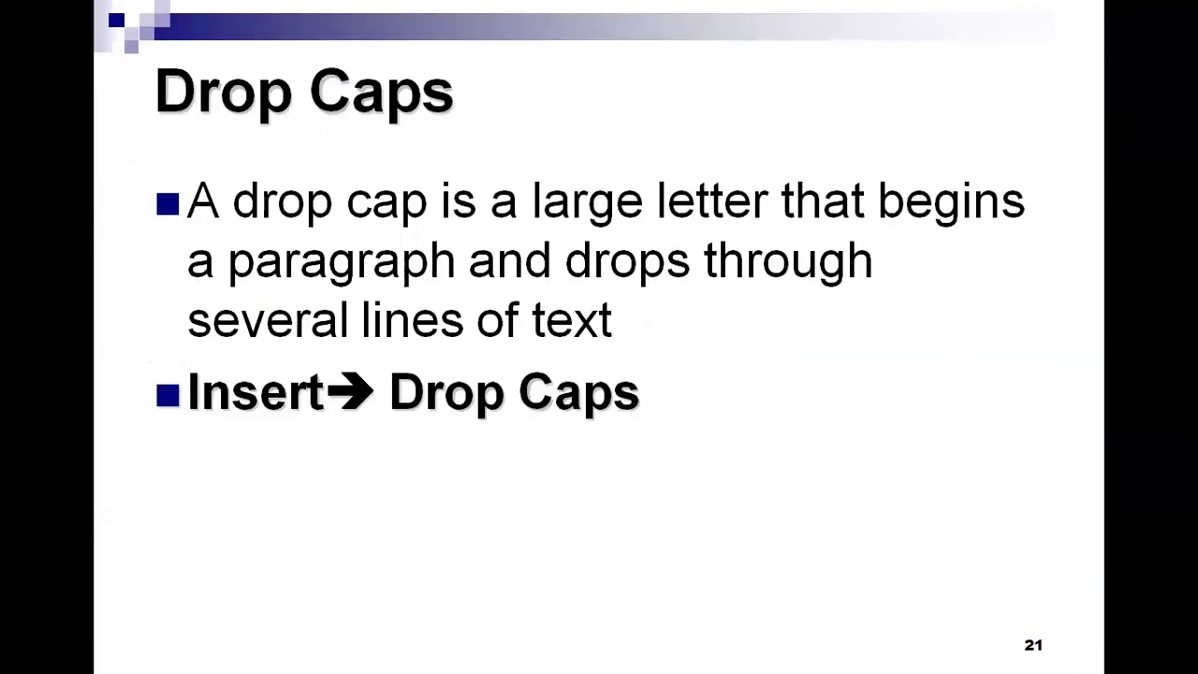
{"action": "key", "text": "Left"}
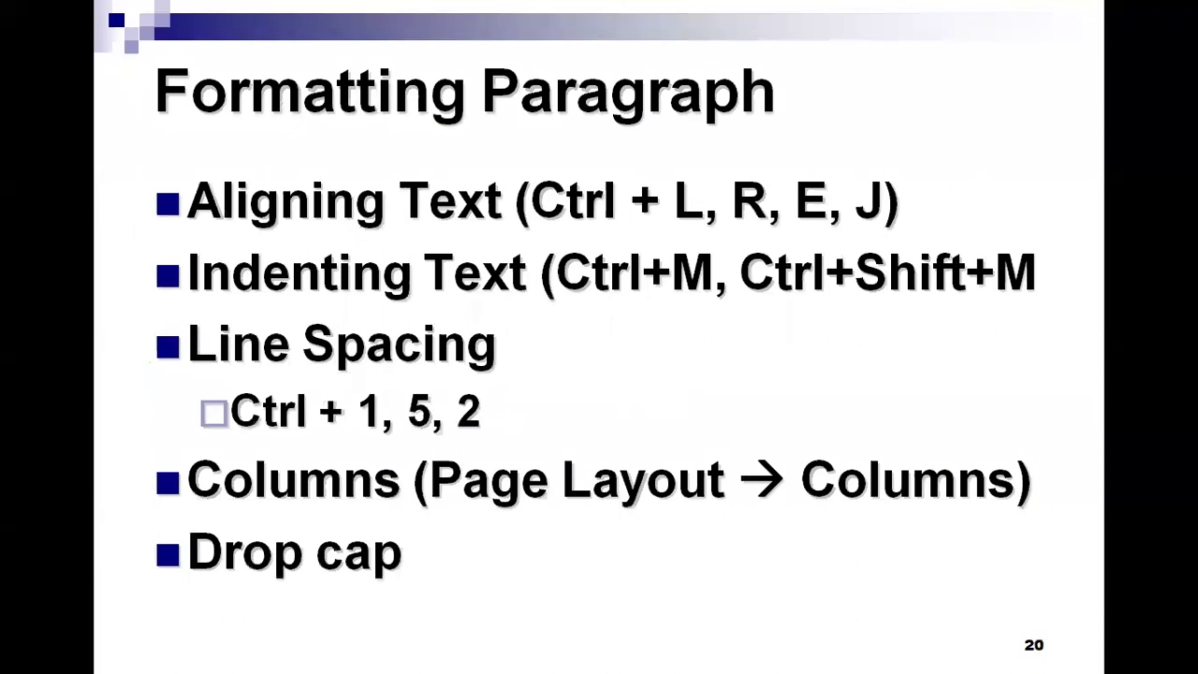
{"action": "key", "text": "Escape"}
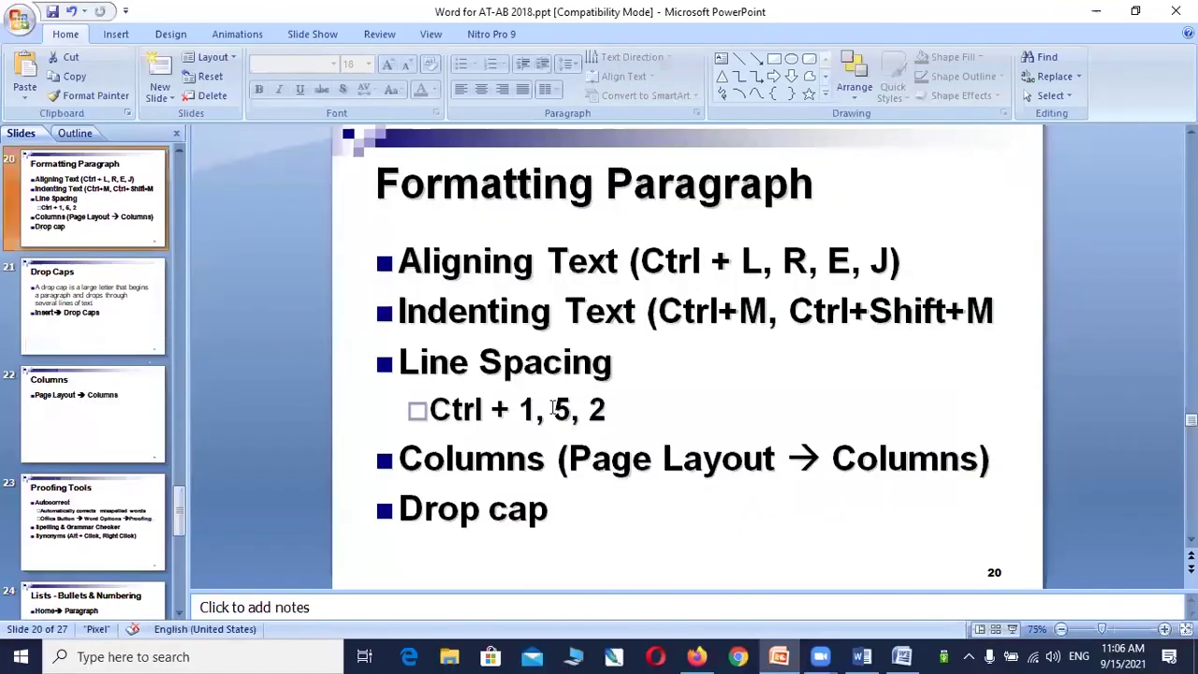